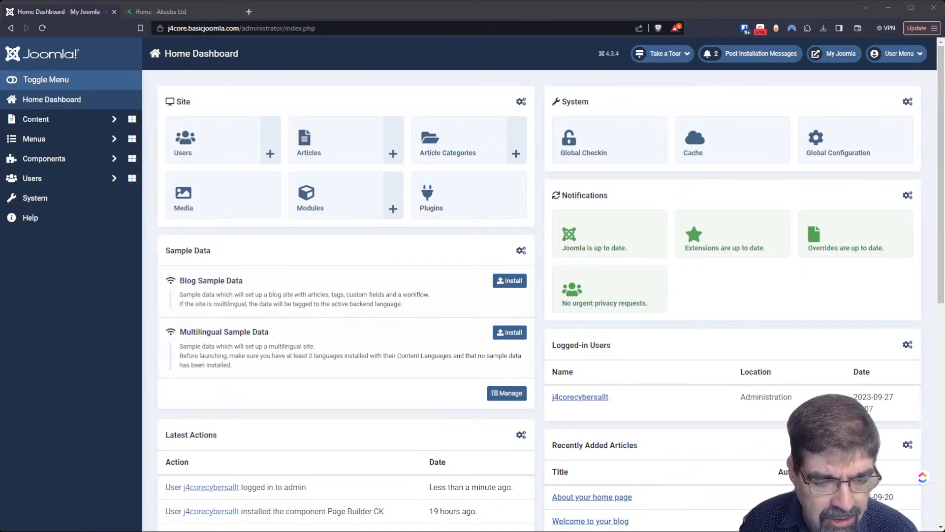
# - Browse the Install from Web directory listing Akeeba Backup, Convert Forms, JSitemap and Event Booking
pyautogui.click(37, 199)
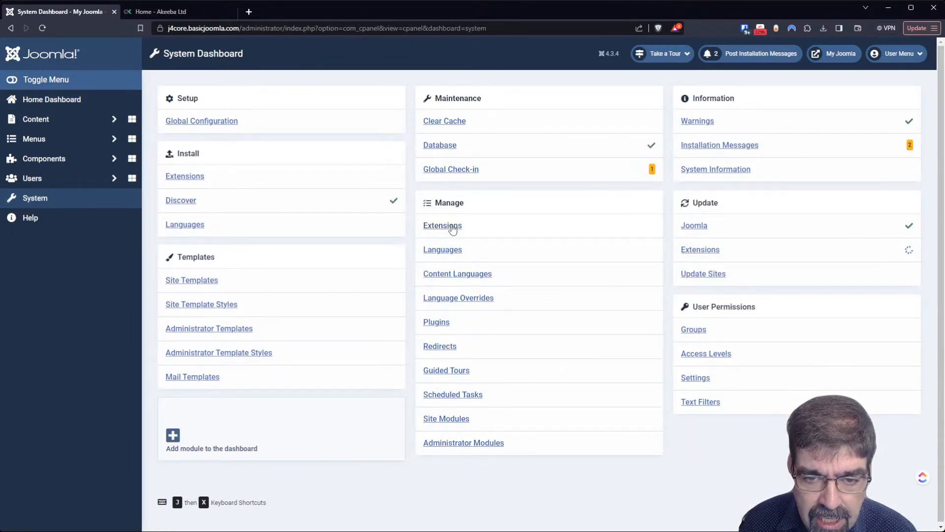
pyautogui.click(170, 178)
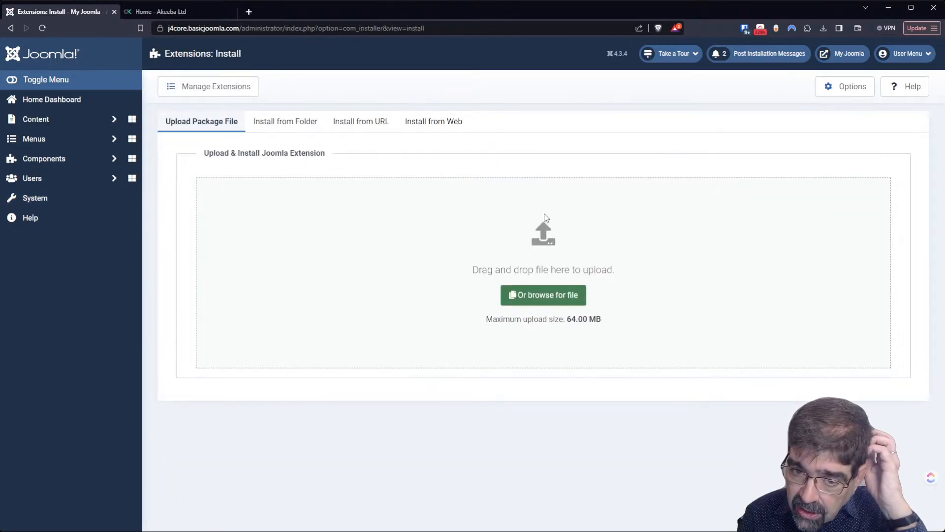
pyautogui.click(448, 127)
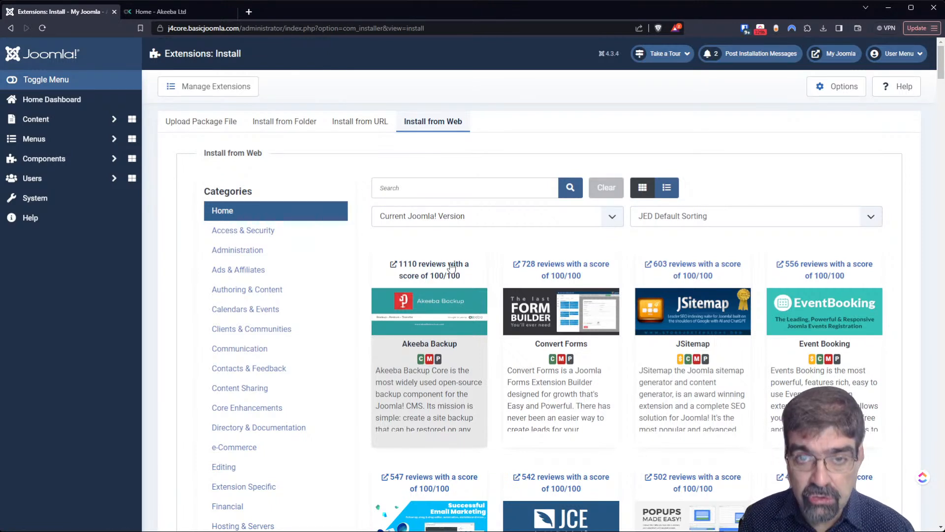
# - Attempt to install Akeeba Backup from the directory, then switch to the Akeeba website after the manifest error
pyautogui.click(426, 390)
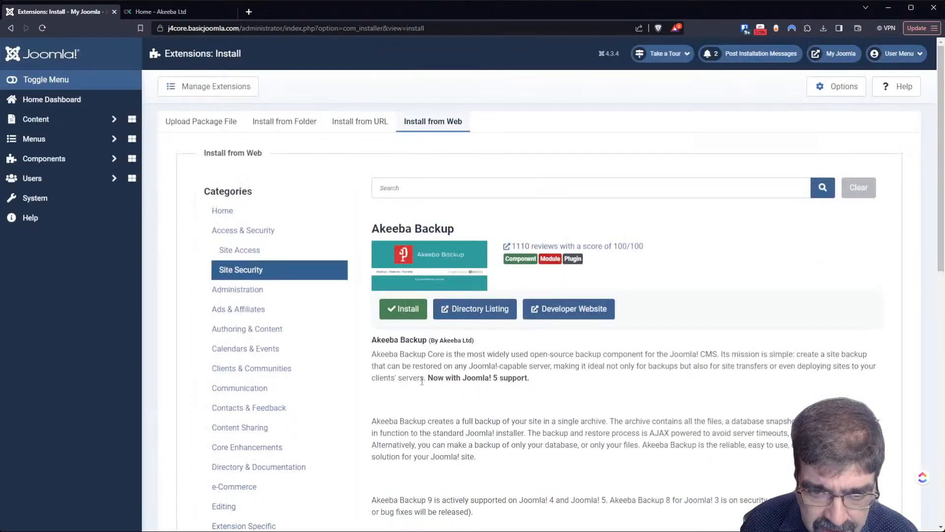
pyautogui.click(390, 310)
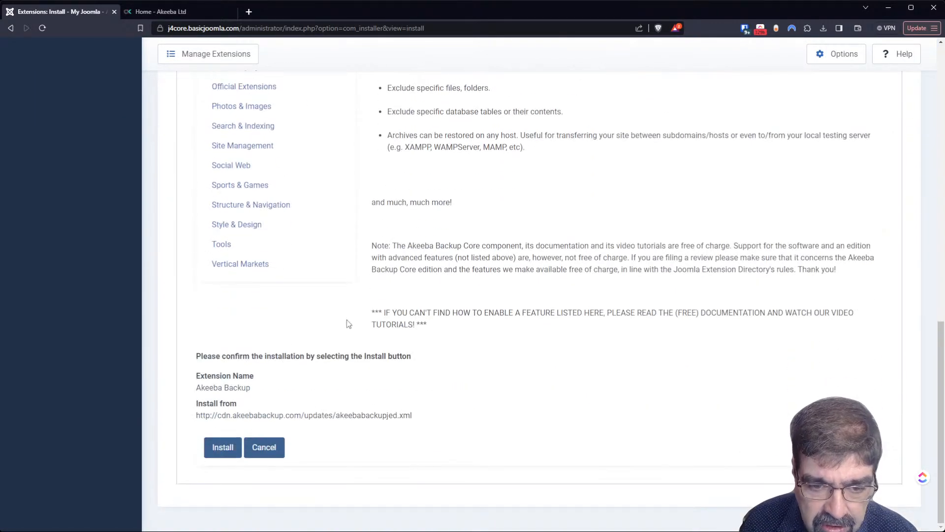
pyautogui.click(223, 447)
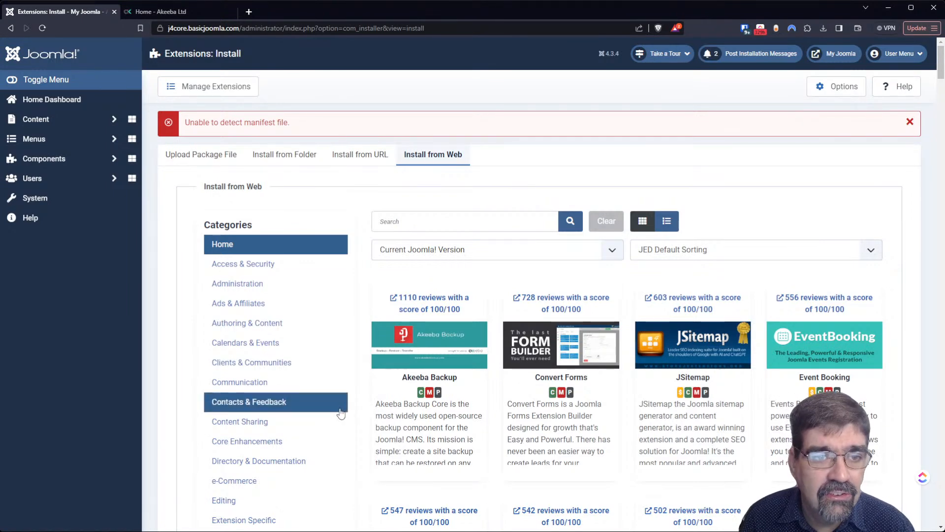
pyautogui.click(170, 14)
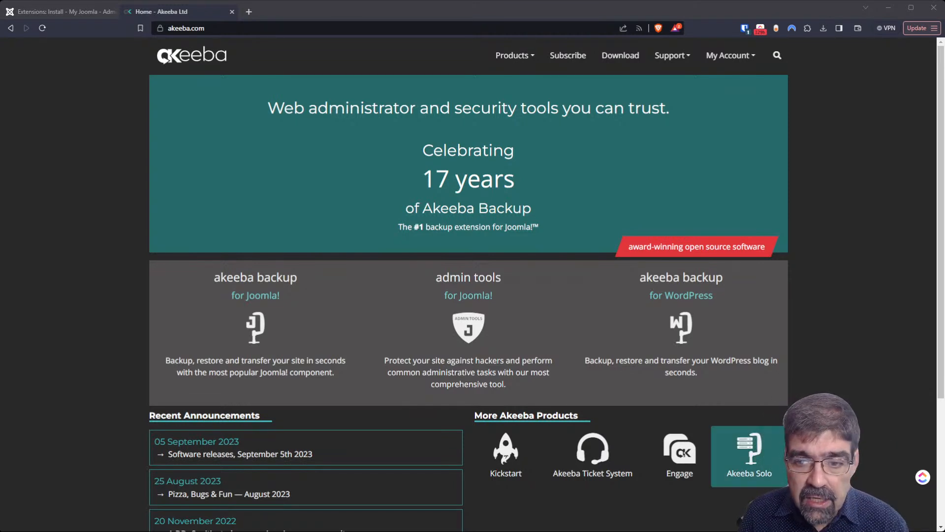
# - Download Akeeba Backup Core 9.7.1 for Joomla from akeeba.com and return to the Joomla installer
pyautogui.click(607, 57)
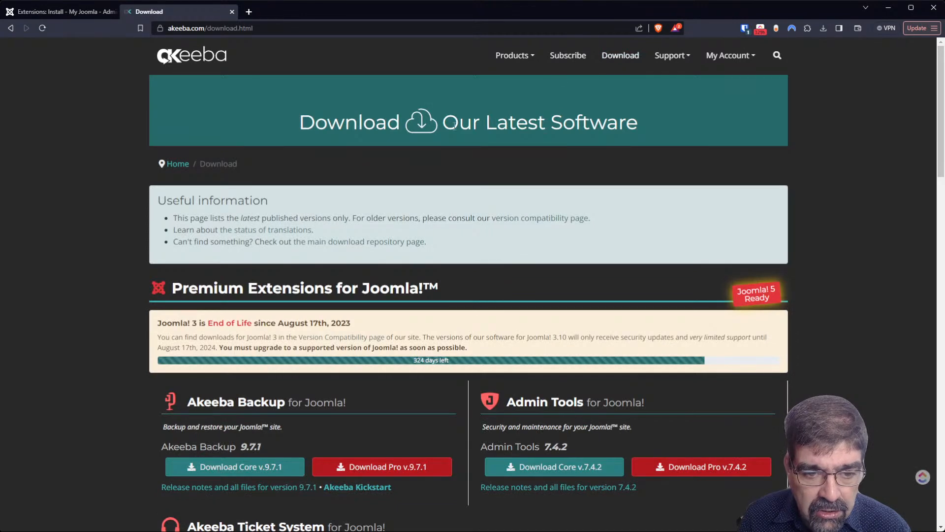
pyautogui.scroll(-3, 264, 156)
pyautogui.scroll(-2, 246, 173)
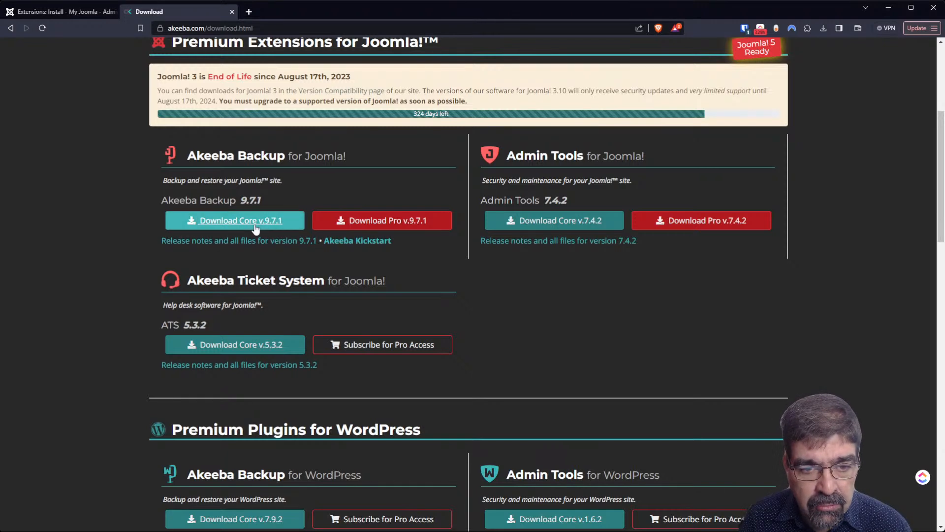
pyautogui.click(255, 228)
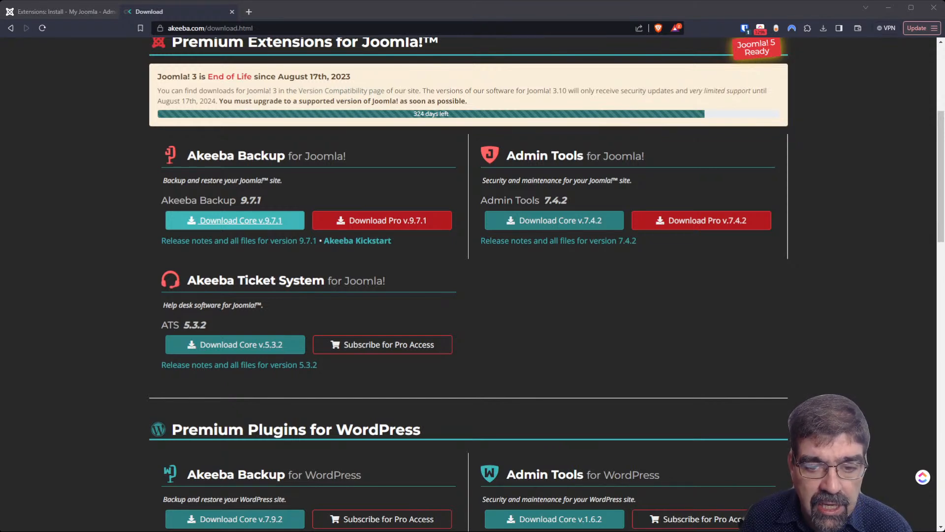
pyautogui.click(236, 220)
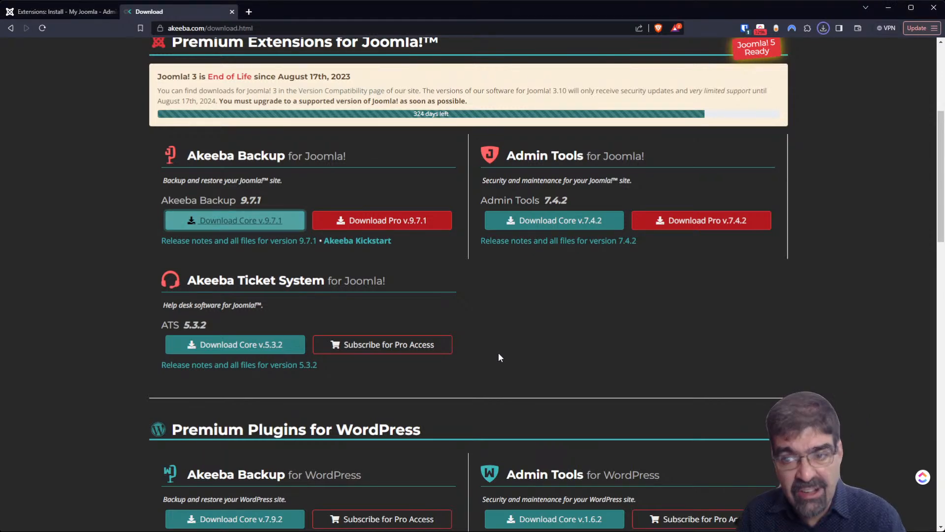
pyautogui.click(43, 12)
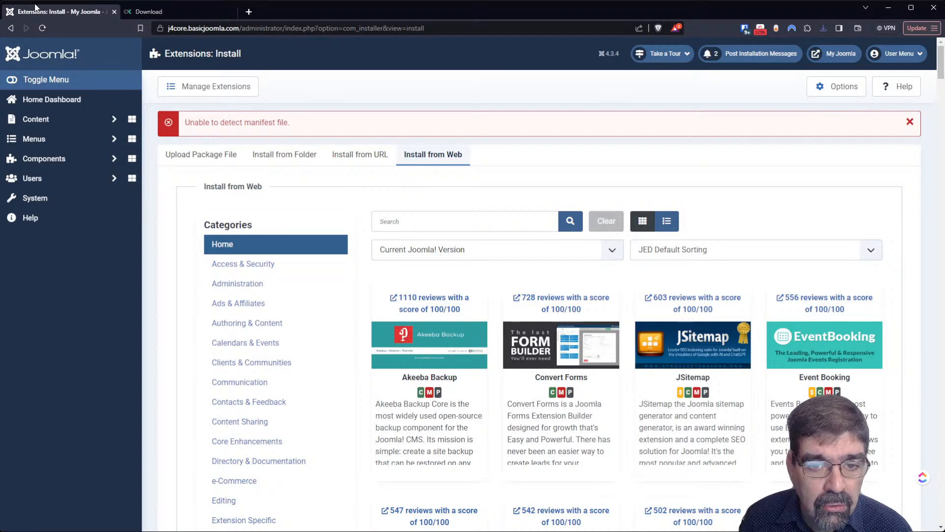
# - Install Akeeba Backup by uploading the downloaded zip in the Upload Package File area
pyautogui.click(207, 152)
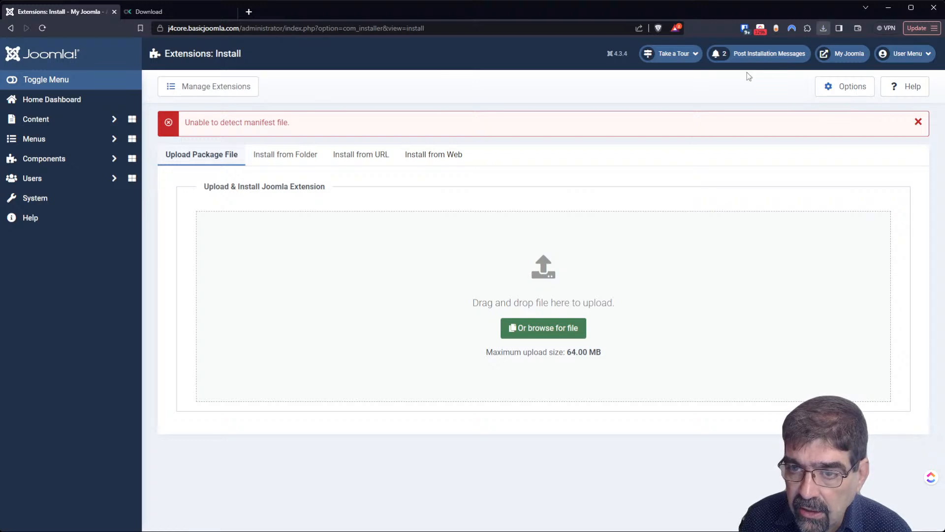
pyautogui.moveTo(749, 76); pyautogui.dragTo(525, 289)
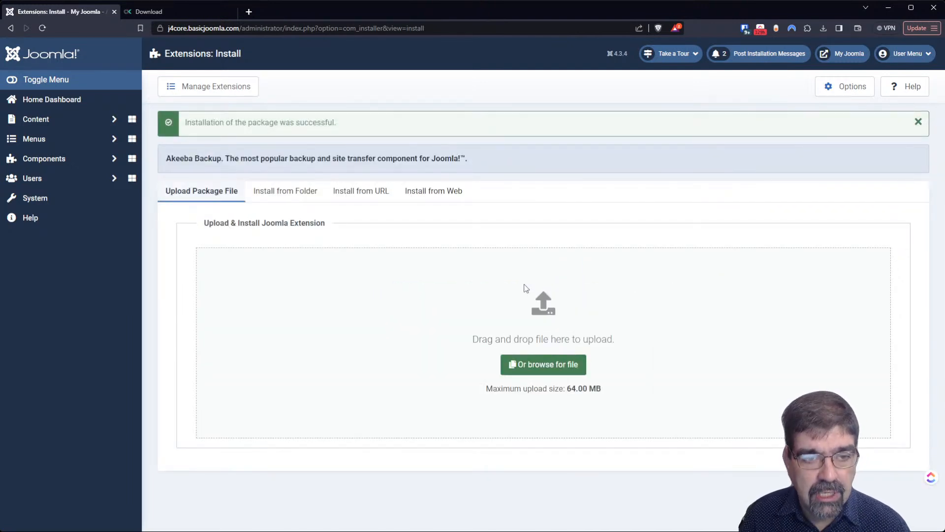
# - Open the Akeeba Backup Control Panel from Components and run the Configuration Wizard
pyautogui.click(41, 165)
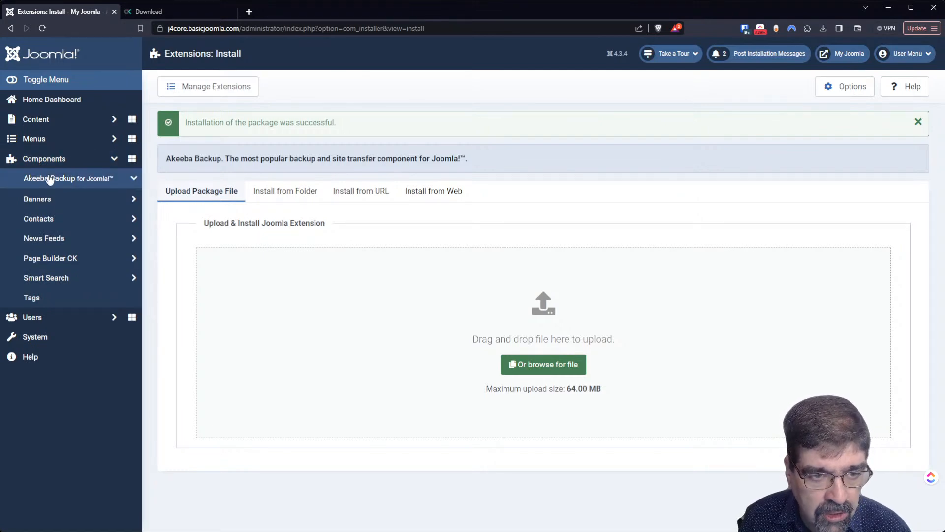
pyautogui.click(50, 180)
pyautogui.click(56, 195)
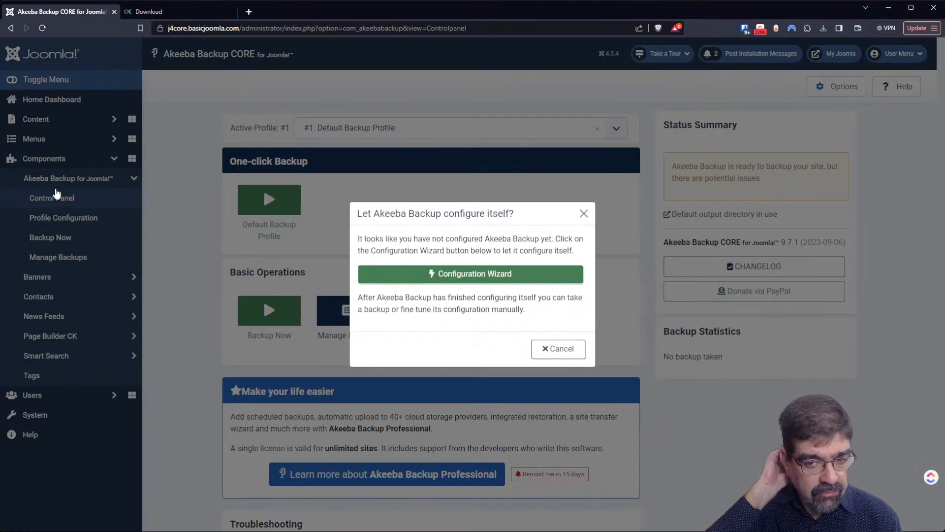
pyautogui.click(489, 281)
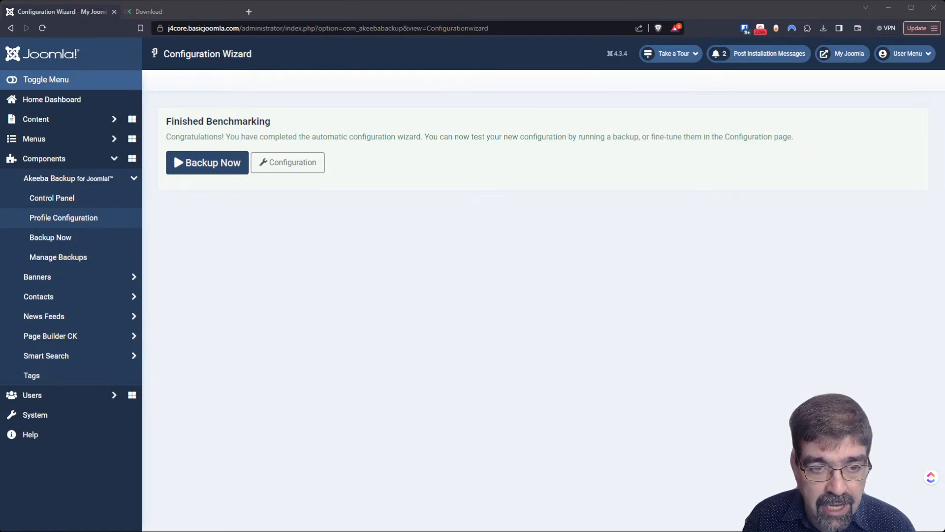
pyautogui.click(287, 167)
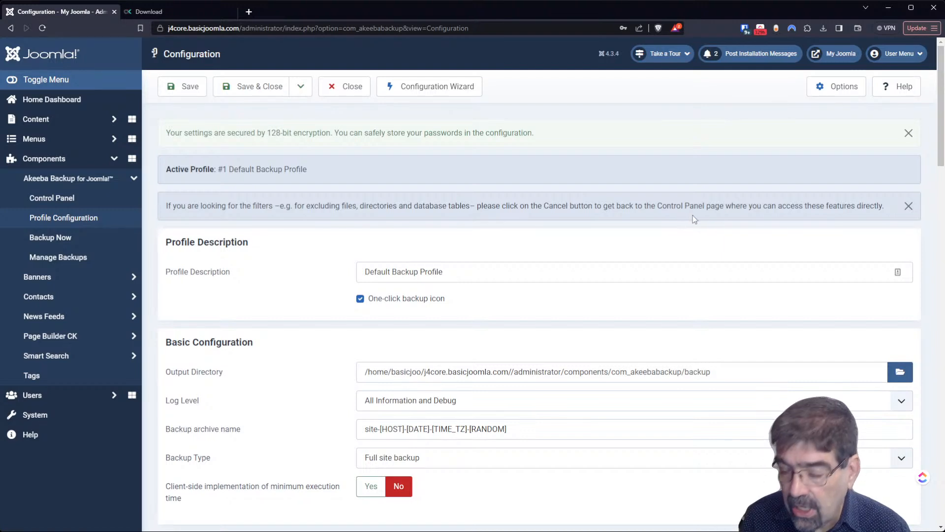
pyautogui.click(161, 12)
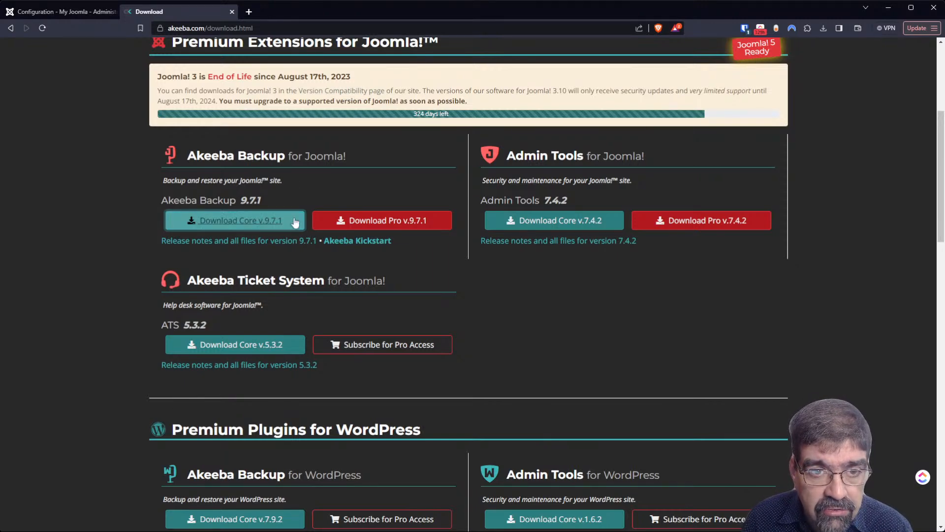
# - Paste the Akeeba Backup 9.7.1 core link into a new tab, remove '.raw', and copy it
pyautogui.click(250, 12)
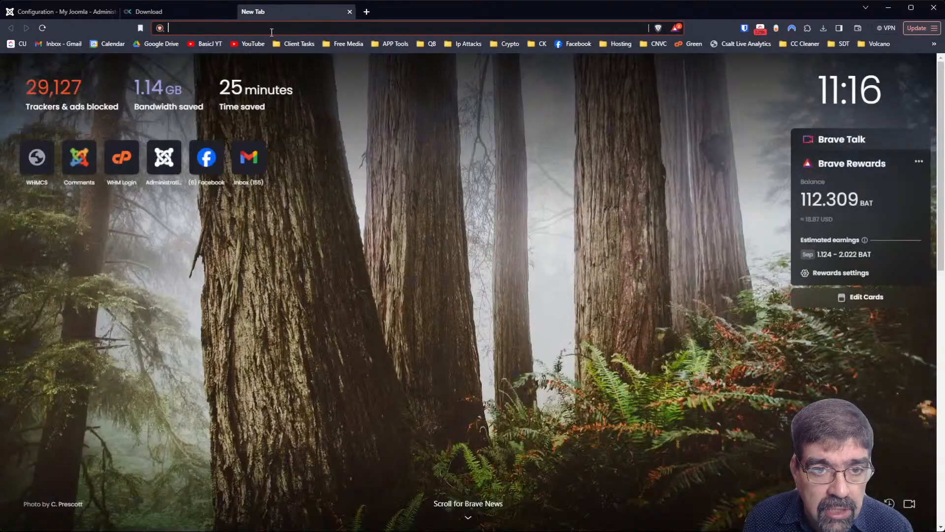
pyautogui.hotkey('ctrl', 'v')
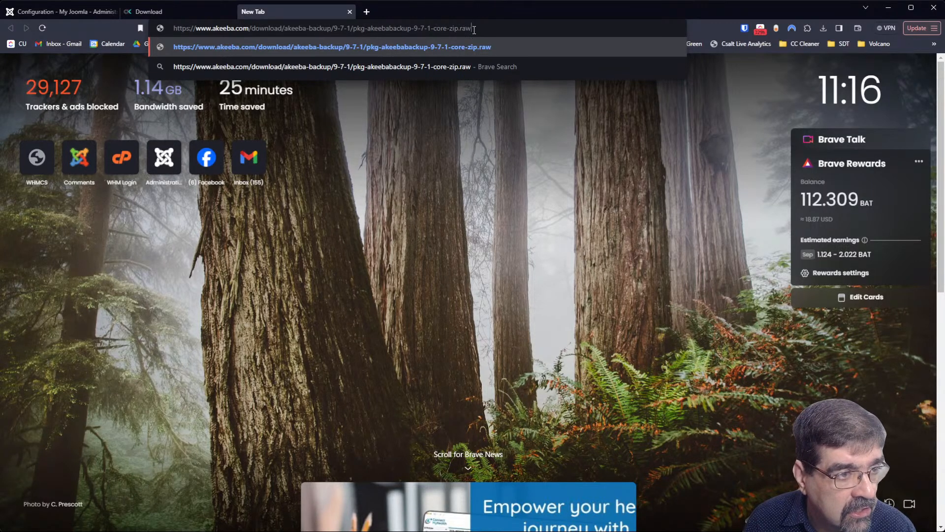
pyautogui.moveTo(460, 29); pyautogui.dragTo(478, 29)
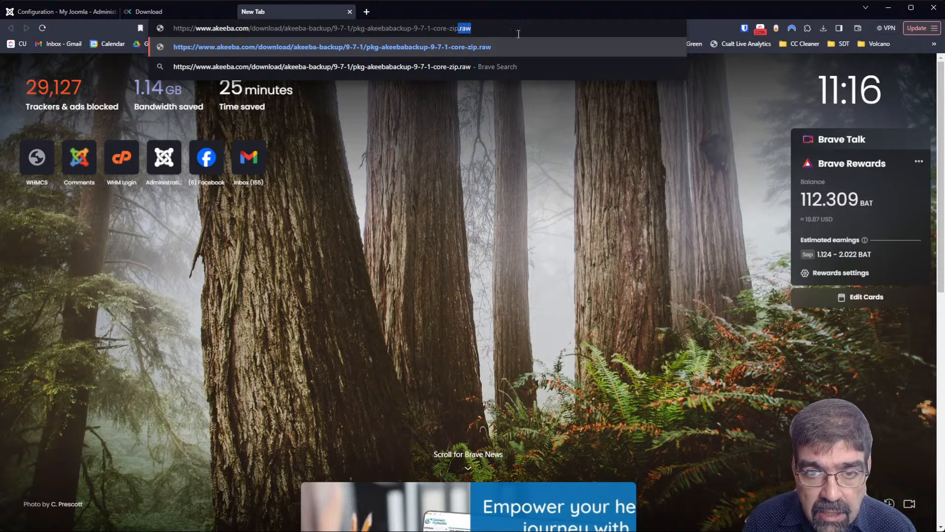
pyautogui.press('BackSpace')
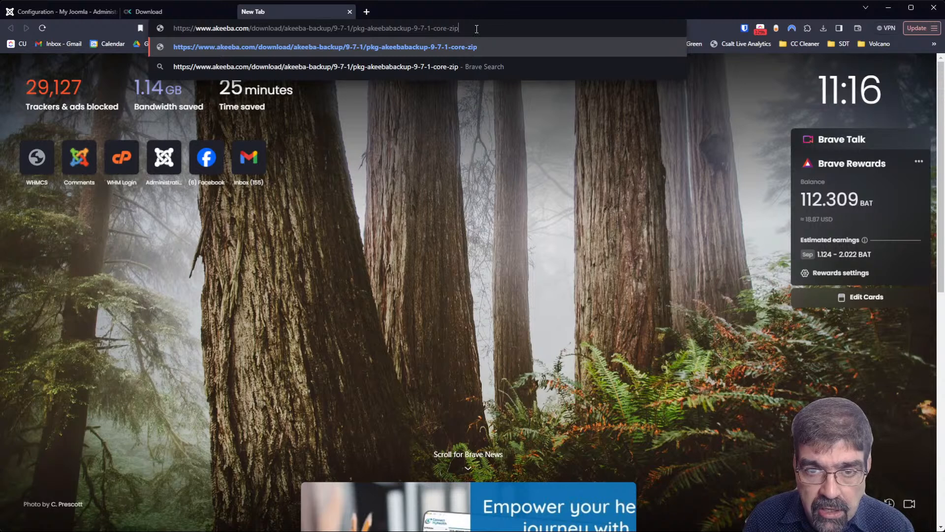
pyautogui.moveTo(487, 28); pyautogui.dragTo(146, 20)
pyautogui.hotkey('ctrl', 'c')
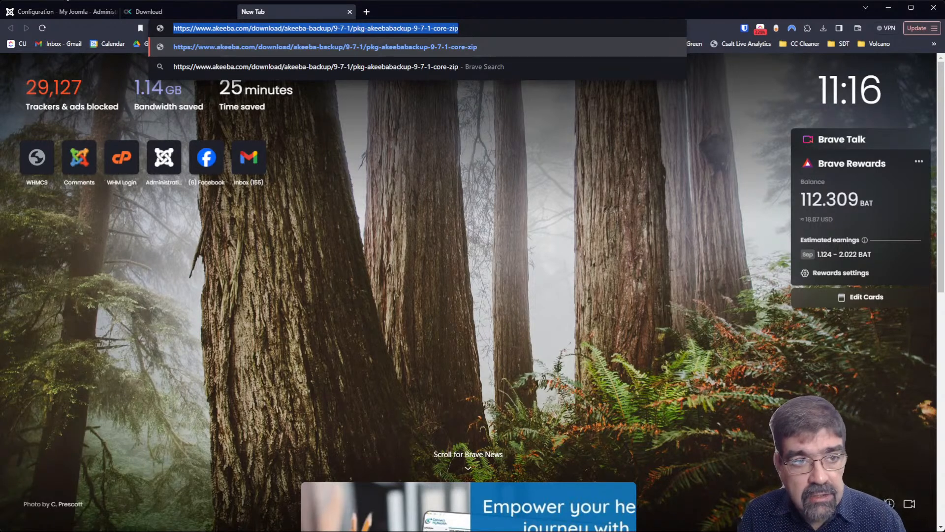
pyautogui.click(58, 11)
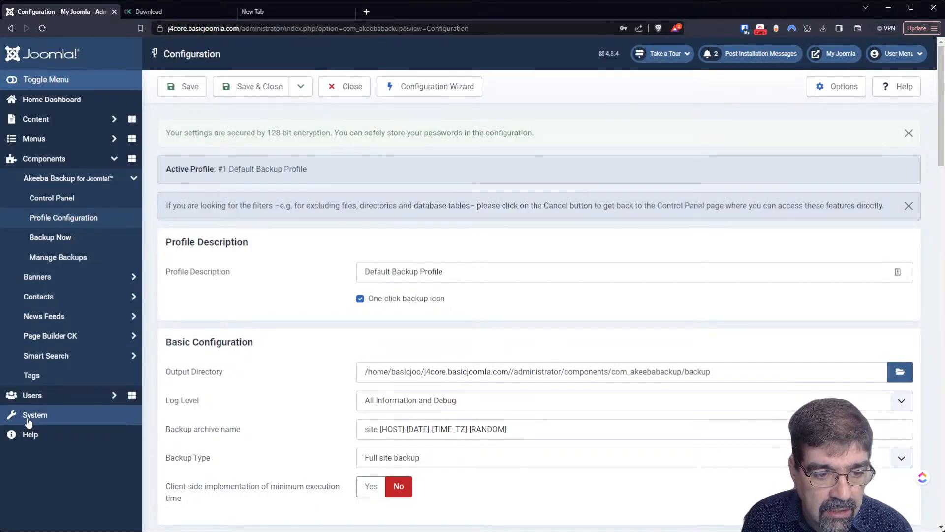
# - Paste the Akeeba download link into Install from URL in a new installer tab, then close that tab
pyautogui.middleClick(60, 422)
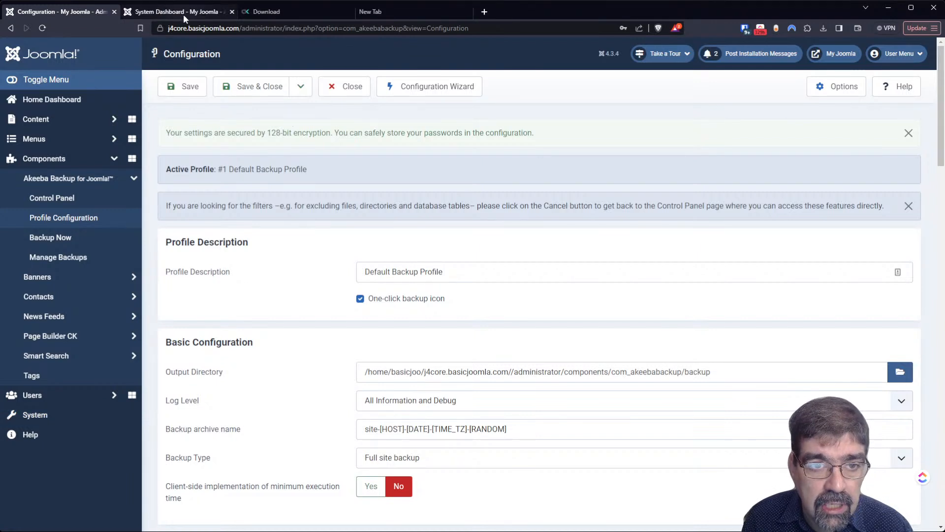
pyautogui.click(181, 13)
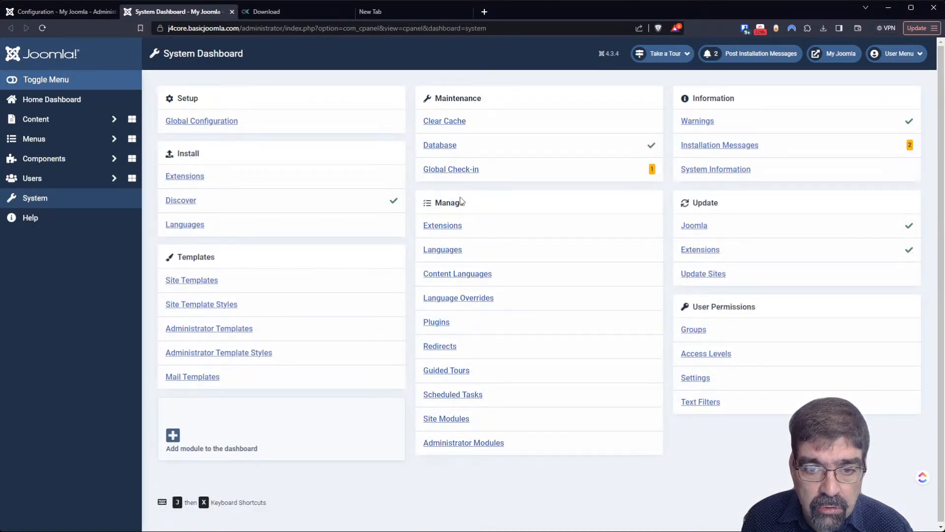
pyautogui.click(182, 175)
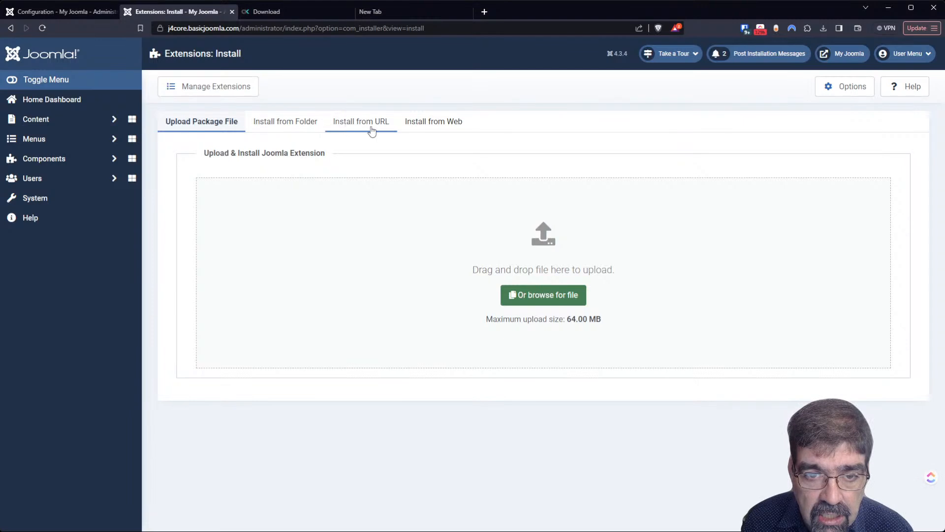
pyautogui.click(370, 127)
pyautogui.click(371, 184)
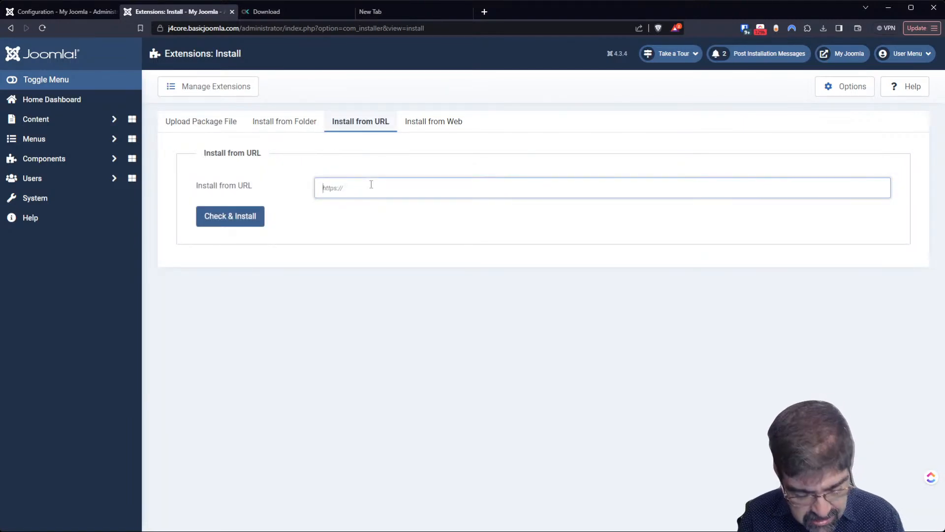
pyautogui.hotkey('ctrl', 'v')
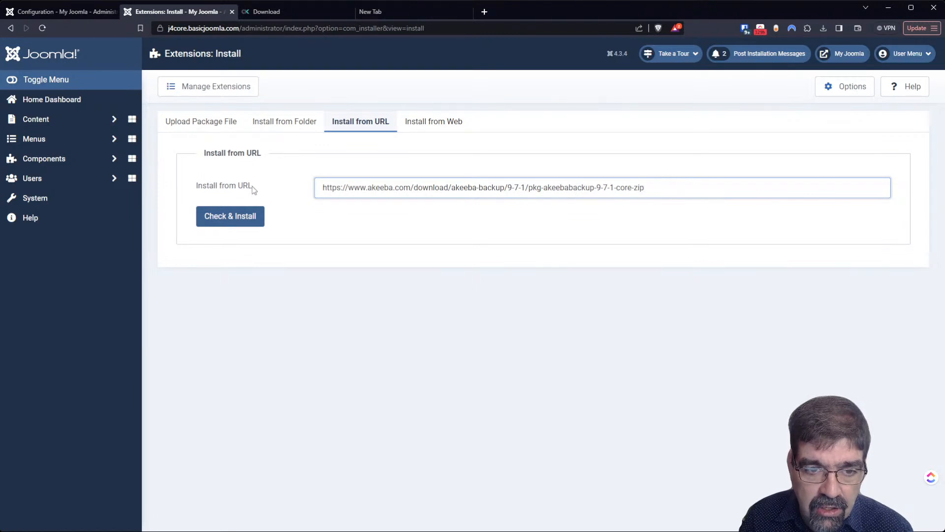
pyautogui.click(232, 11)
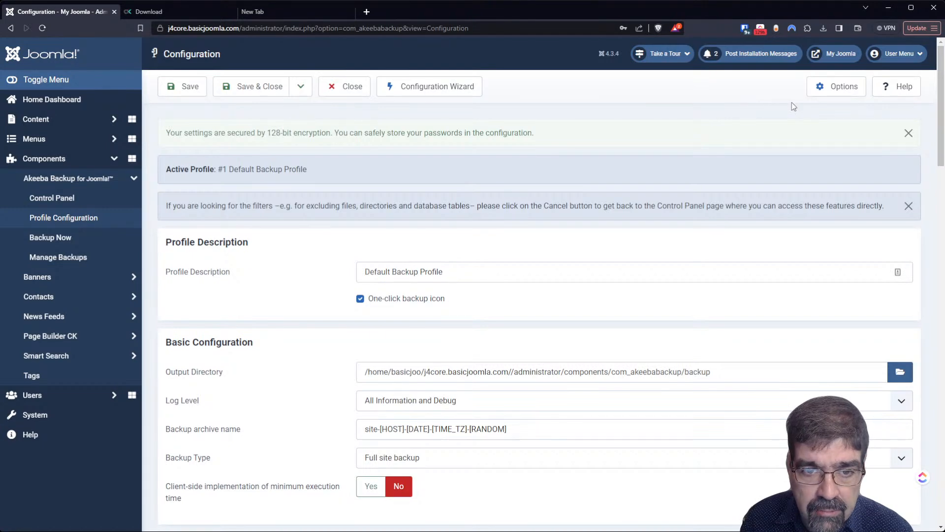
# - Open Akeeba Backup's Options page from its Control Panel
pyautogui.click(79, 197)
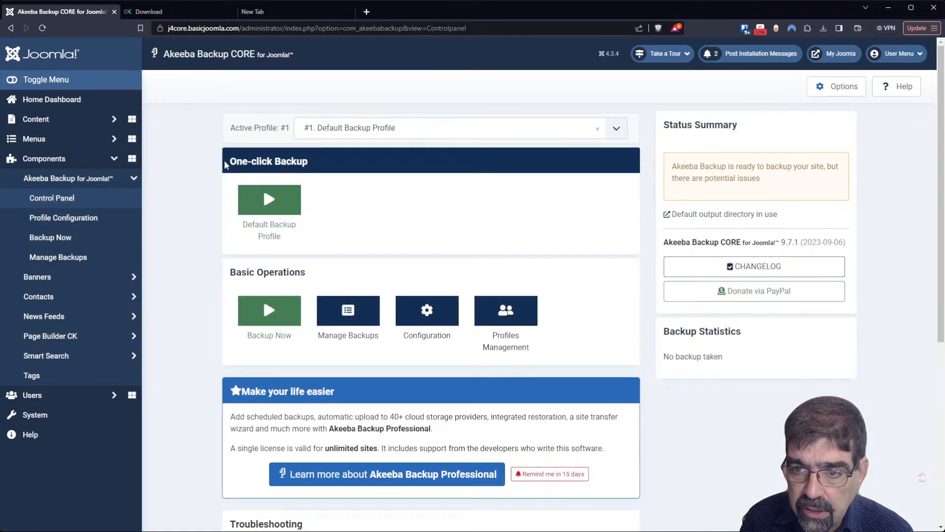
pyautogui.click(837, 87)
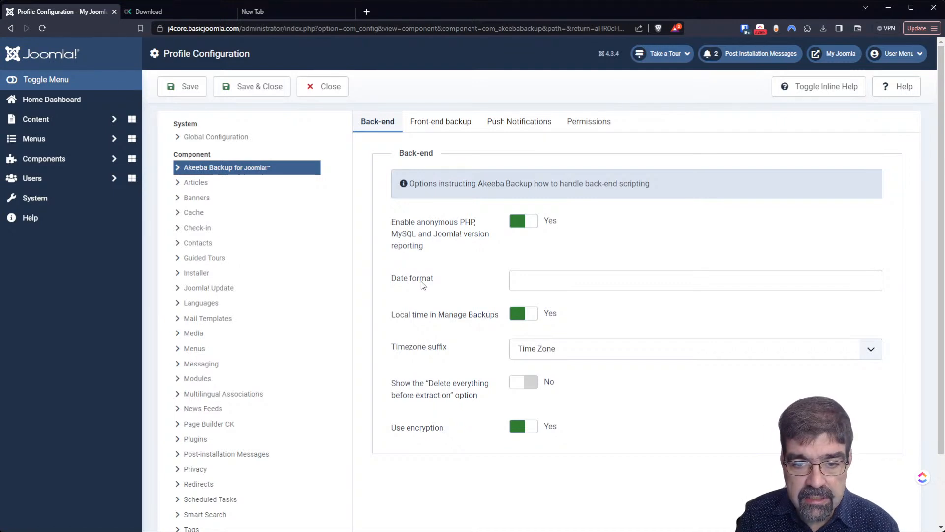
# - Turn on inline help for the Akeeba Backup options and select the php.net date format link
pyautogui.click(549, 277)
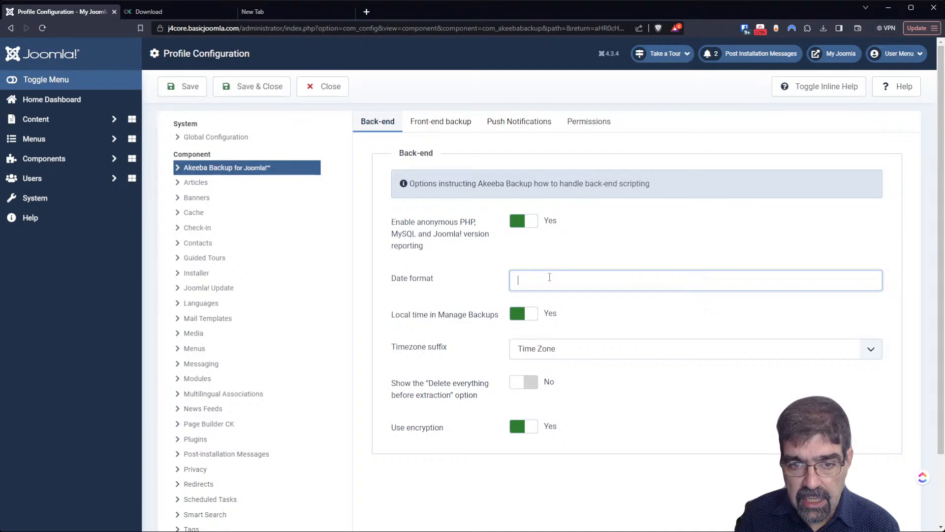
pyautogui.click(819, 91)
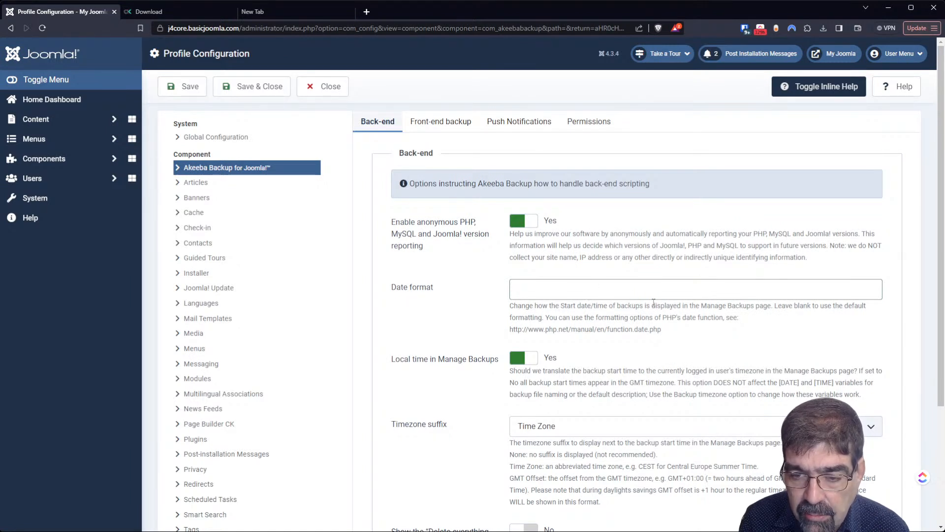
pyautogui.click(717, 302)
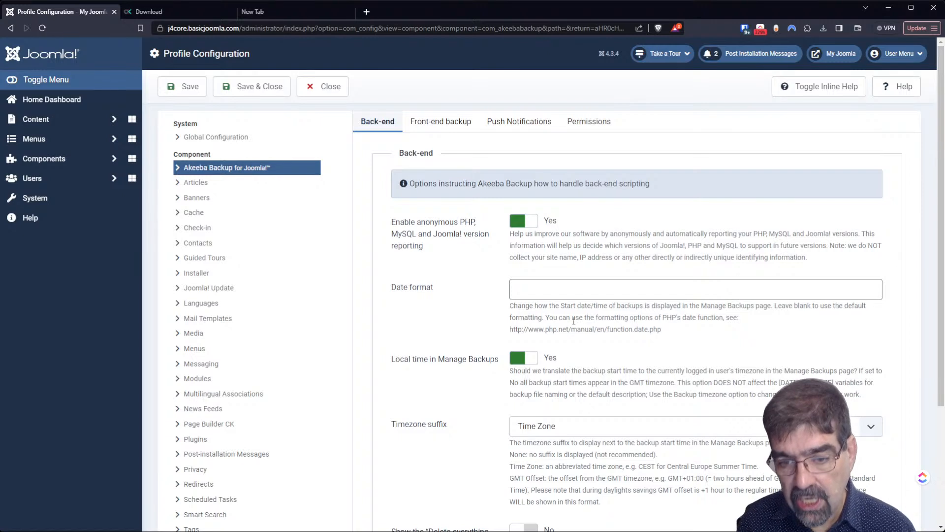
pyautogui.moveTo(549, 329); pyautogui.dragTo(661, 329)
pyautogui.click(664, 330)
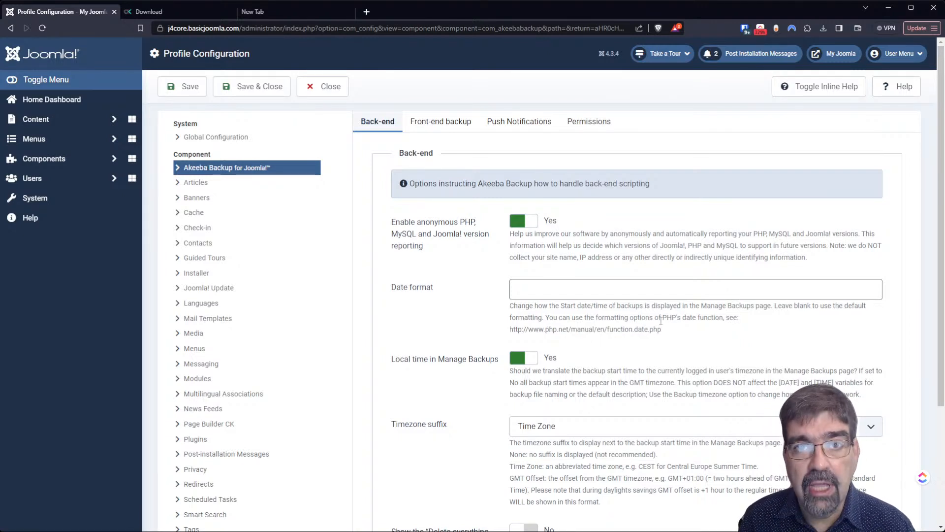
# - Review the available Timezone suffix choices in the back-end options
pyautogui.scroll(-2, 657, 325)
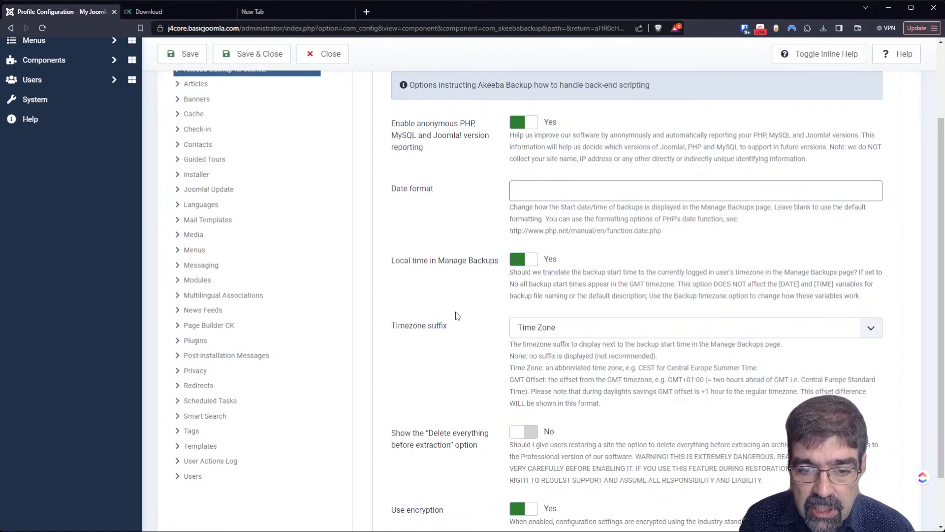
pyautogui.scroll(-1, 452, 312)
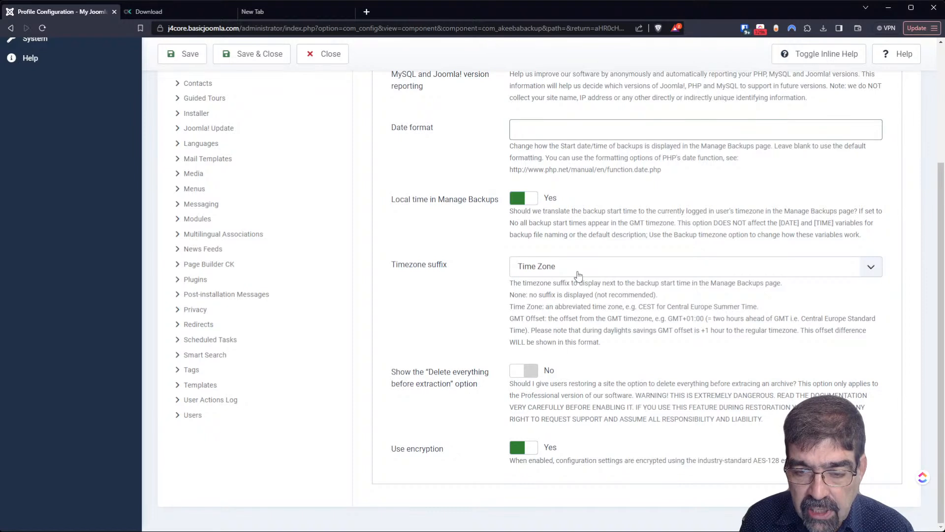
pyautogui.click(579, 276)
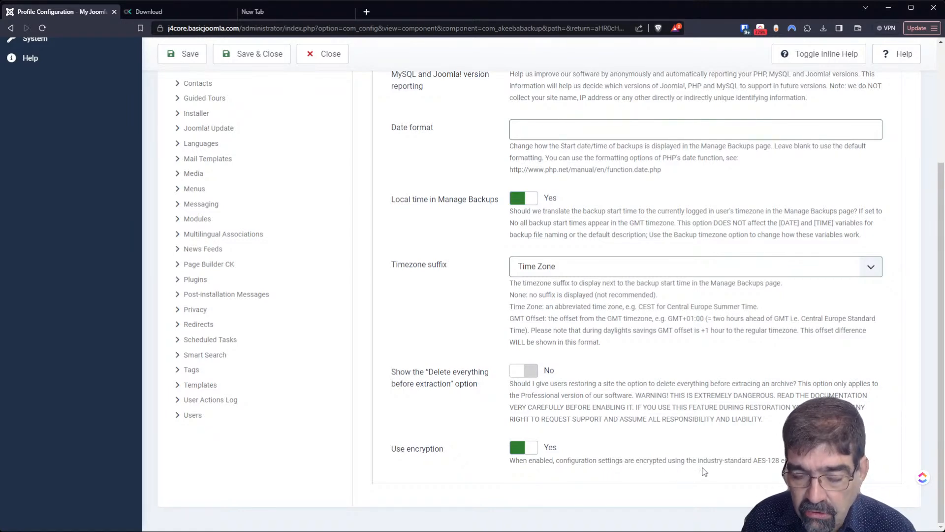
pyautogui.scroll(5, 737, 341)
# - Switch to the Front-end backup settings and scroll through them
pyautogui.click(456, 126)
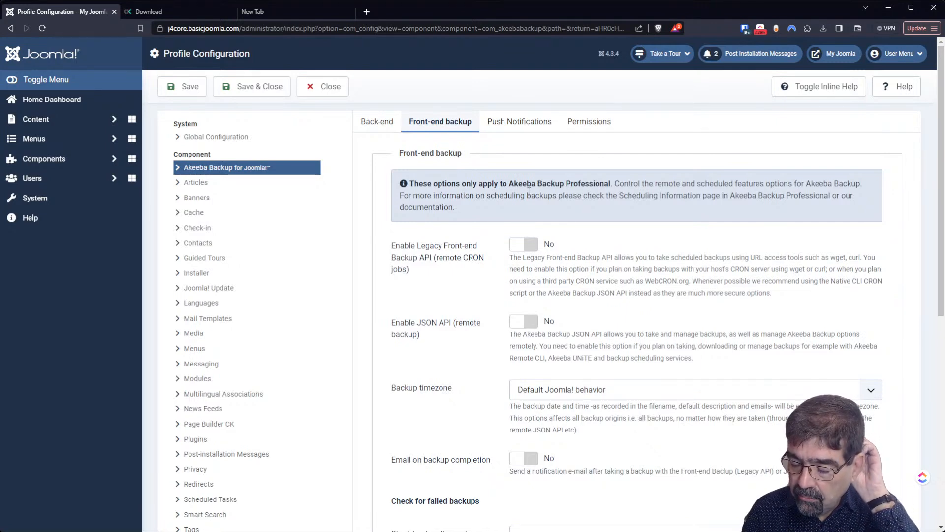
pyautogui.scroll(-3, 529, 191)
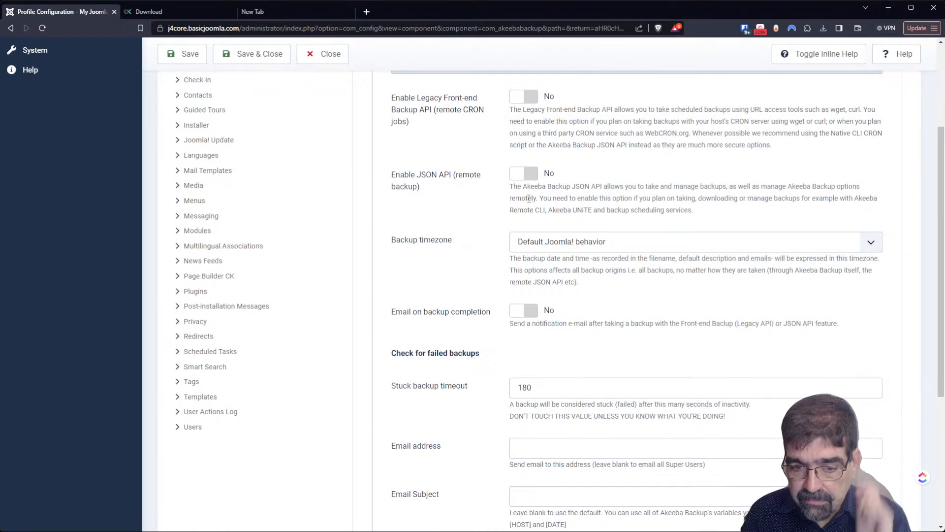
pyautogui.scroll(-3, 526, 200)
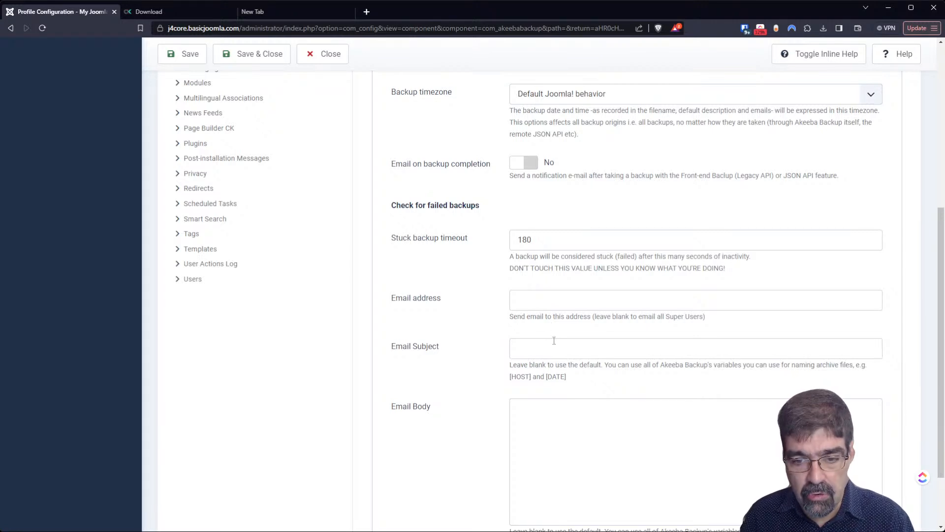
pyautogui.scroll(-1, 554, 341)
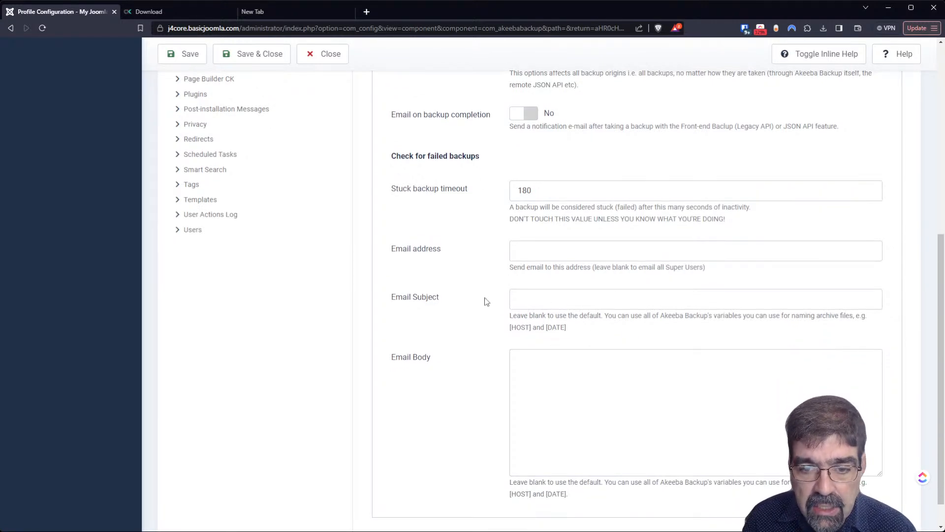
pyautogui.scroll(4, 486, 301)
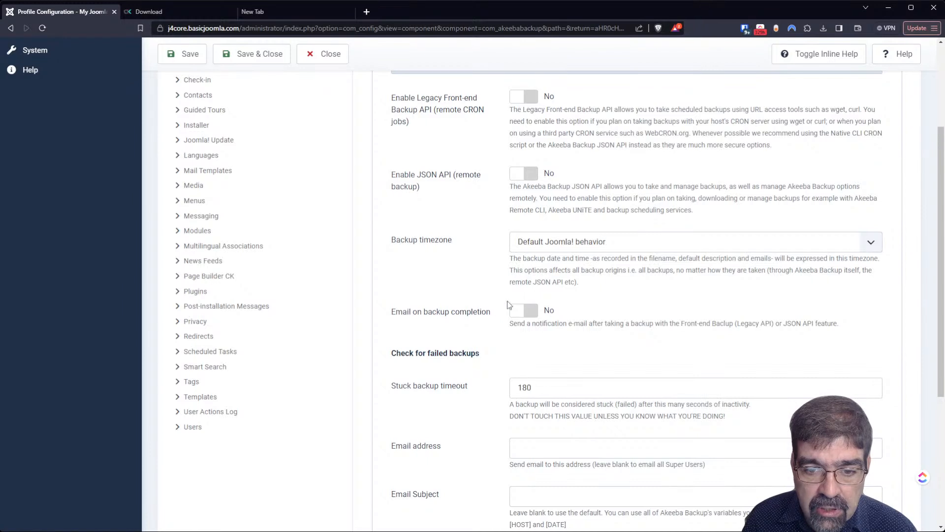
# - Toggle Email on backup completion on and back off, then show Push Notifications settings
pyautogui.click(523, 318)
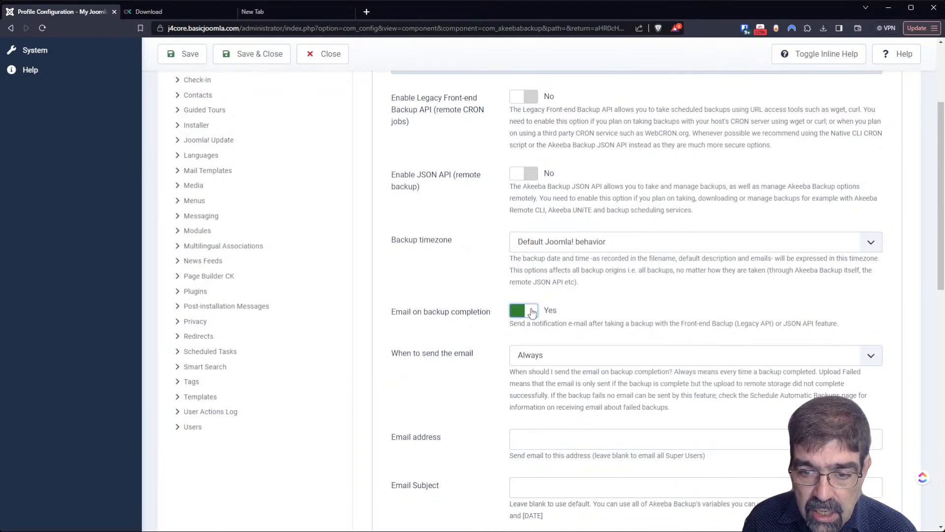
pyautogui.click(524, 311)
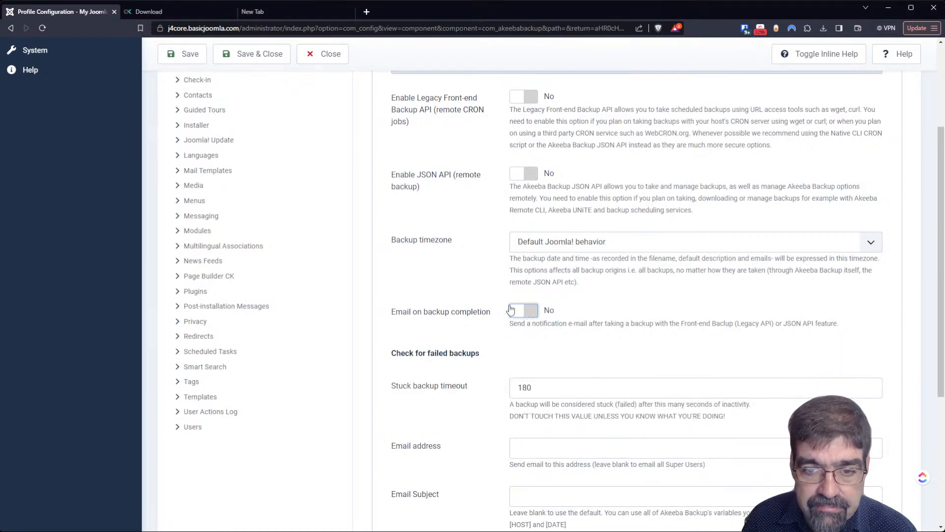
pyautogui.scroll(3, 507, 305)
pyautogui.click(500, 132)
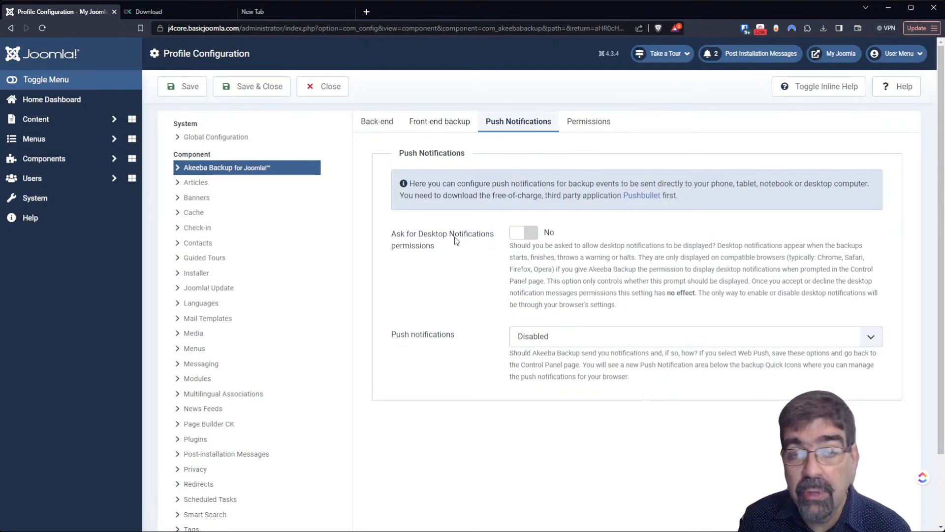
# - Check the Akeeba Backup Permissions tab, then Save & Close the component options
pyautogui.click(589, 121)
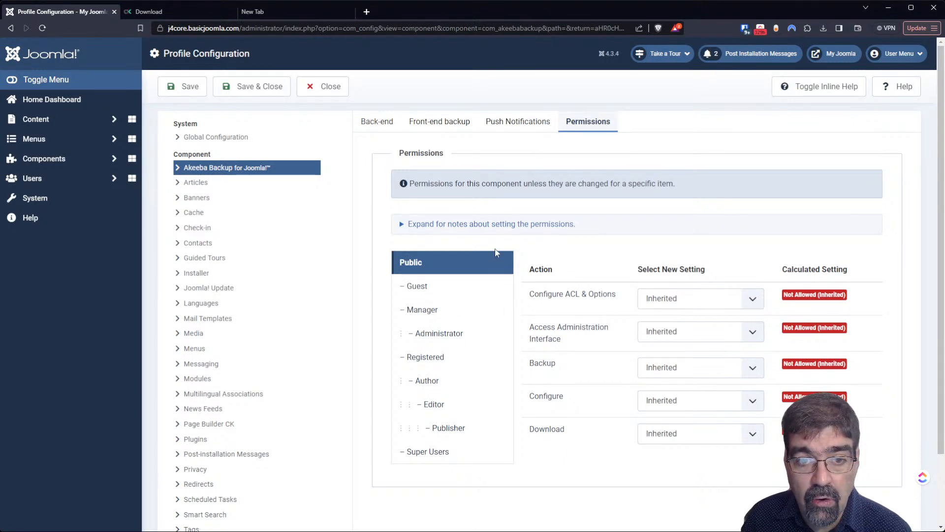
pyautogui.click(247, 90)
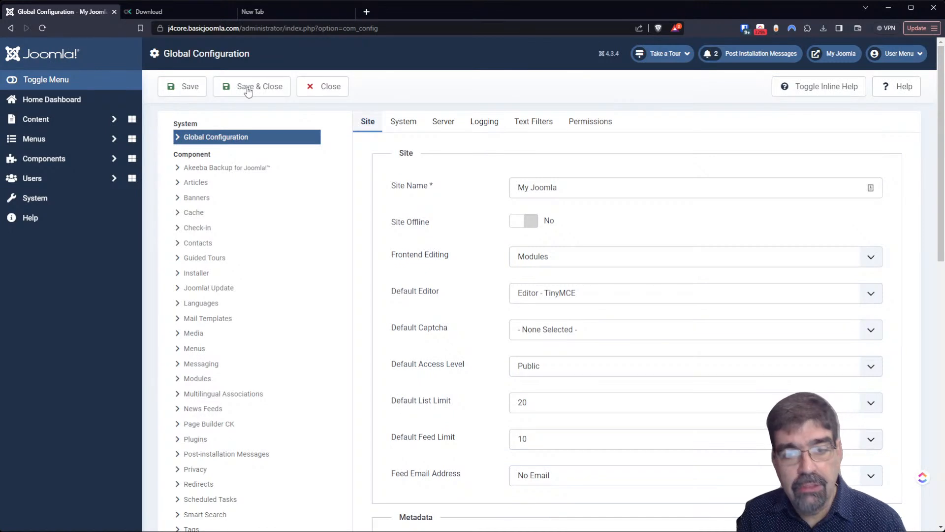
# - Close Global Configuration and go to Components > Akeeba Backup for Joomla > Control Panel
pyautogui.click(323, 91)
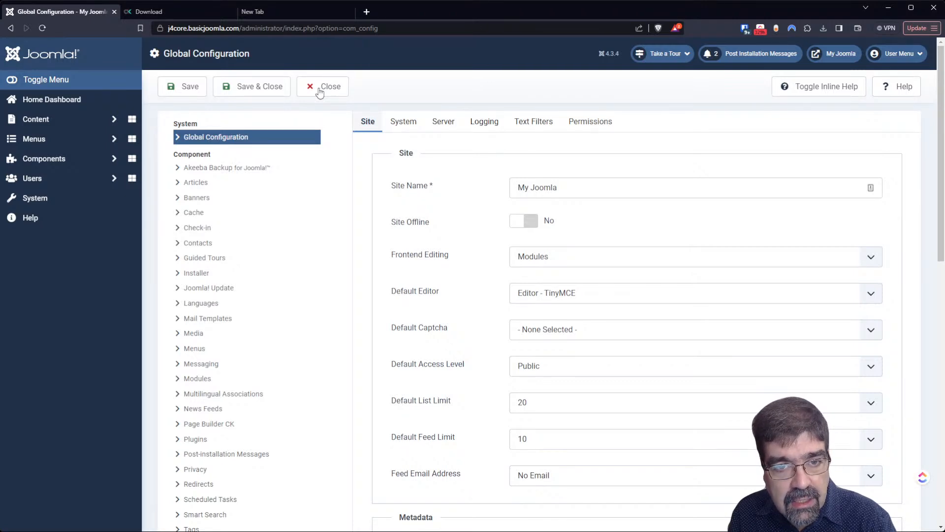
pyautogui.click(317, 92)
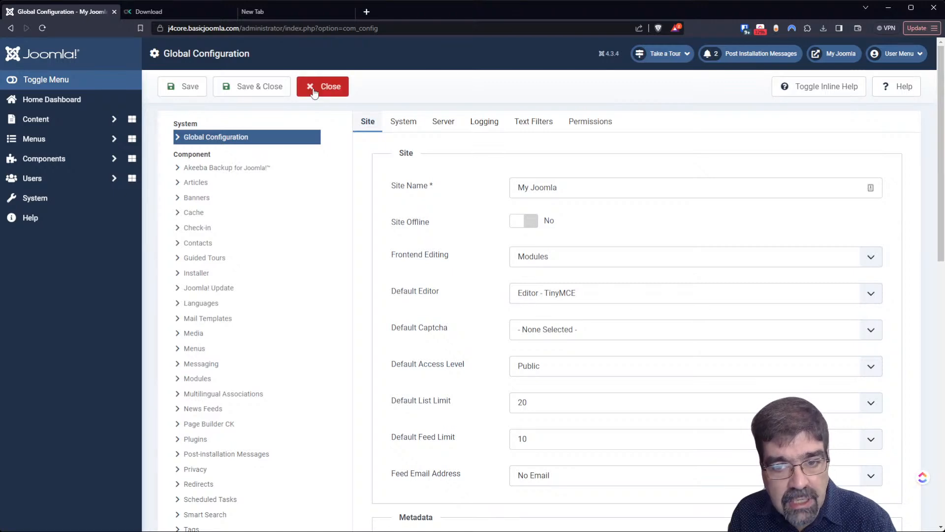
pyautogui.scroll(-4, 300, 257)
pyautogui.scroll(3, 289, 224)
pyautogui.click(60, 116)
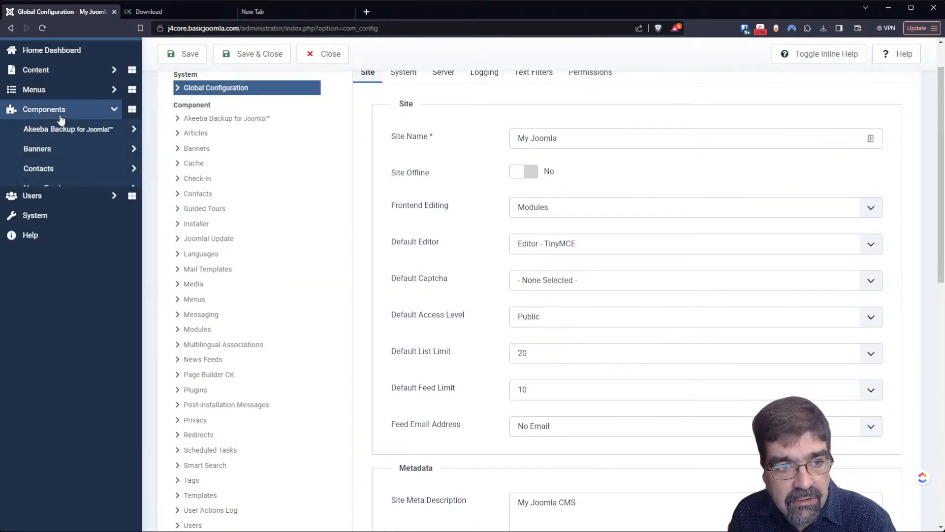
pyautogui.click(60, 129)
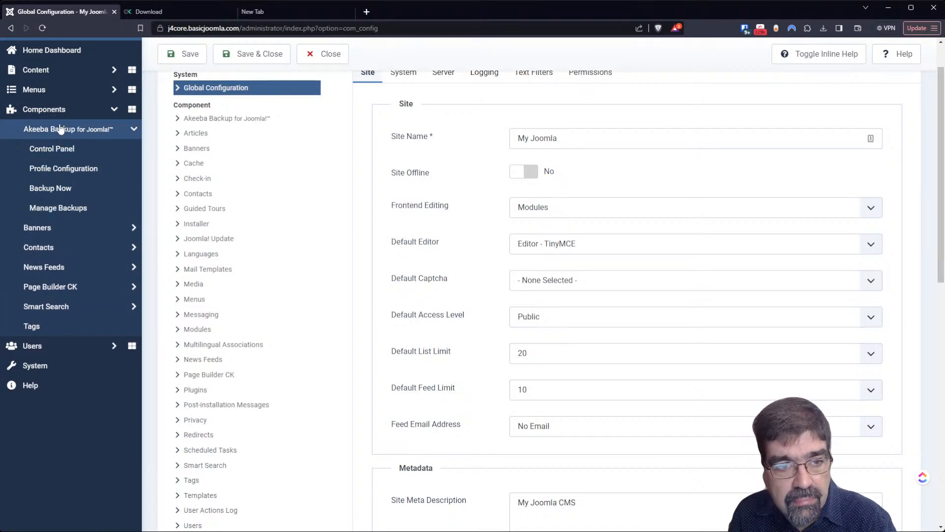
pyautogui.click(56, 149)
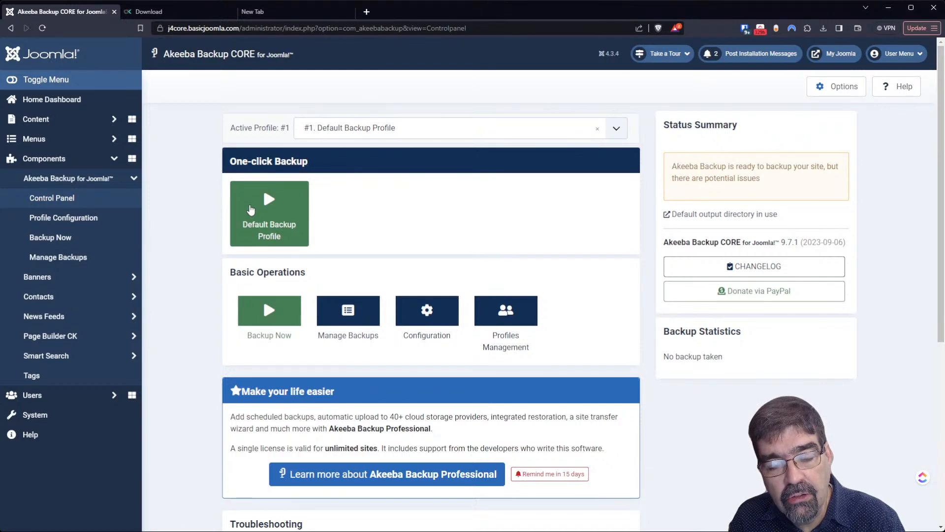
# - Run a one-click backup with the Default Backup Profile until 'Backup Completed Successfully' appears
pyautogui.click(250, 209)
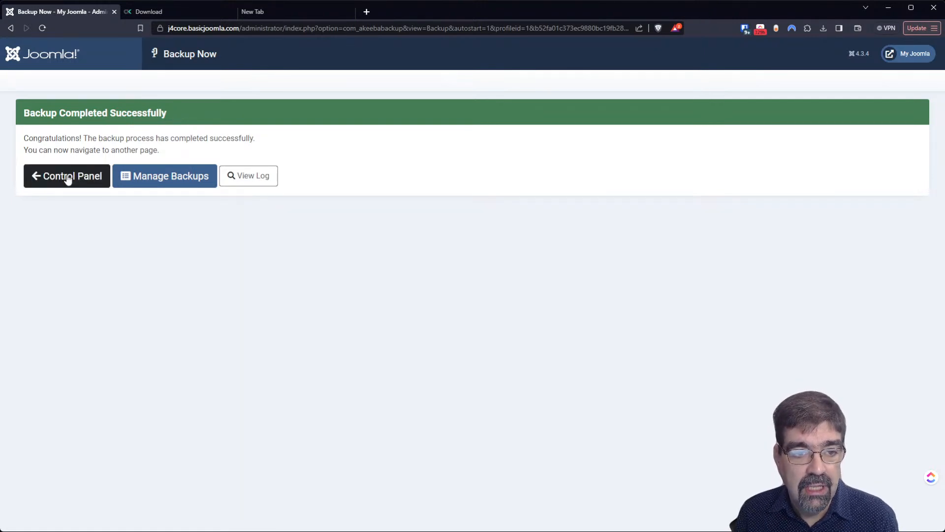
# - Open Manage Backups and dismiss the restore-help popup with 'Got it!' to reveal the 36.04 MB backup
pyautogui.click(141, 173)
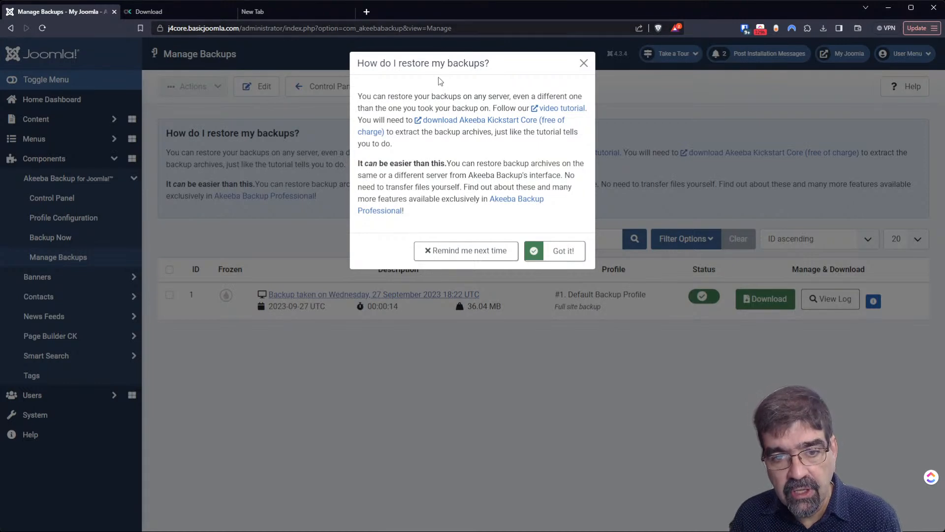
pyautogui.click(551, 260)
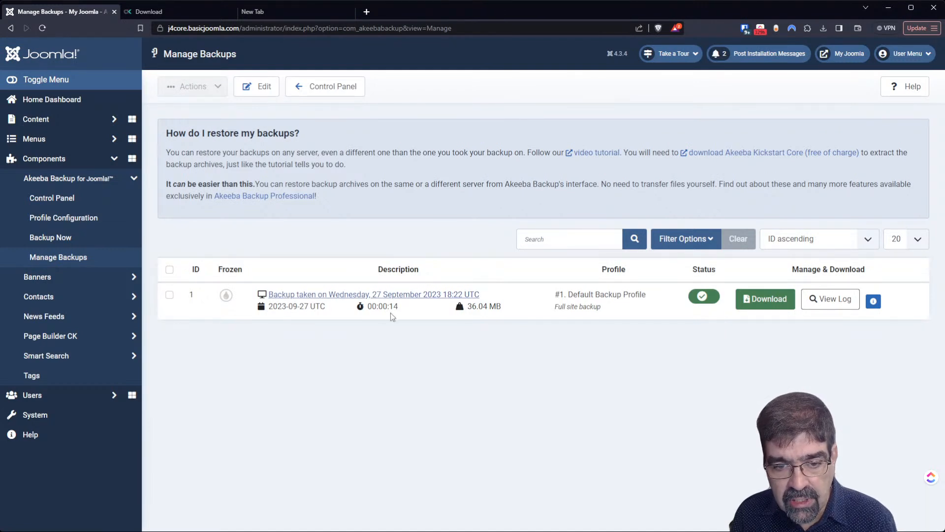
pyautogui.doubleClick(392, 308)
pyautogui.click(471, 305)
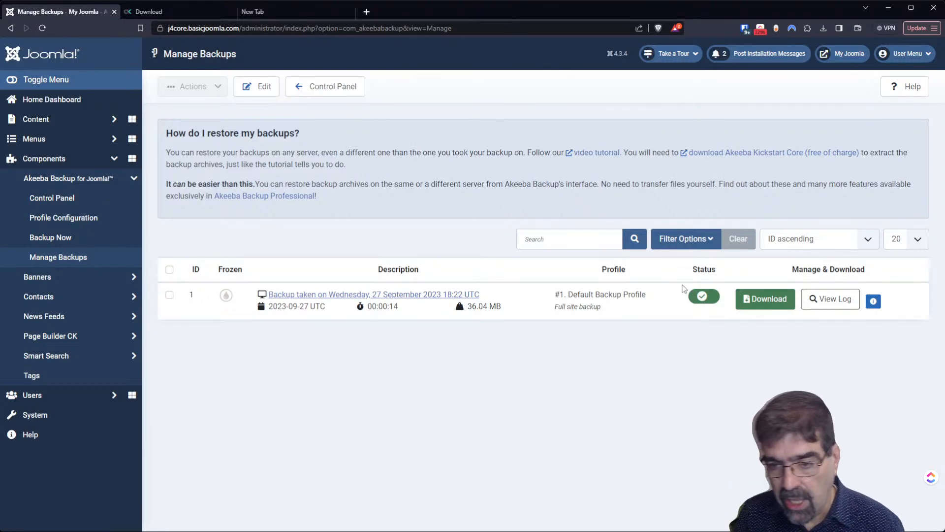
pyautogui.click(751, 301)
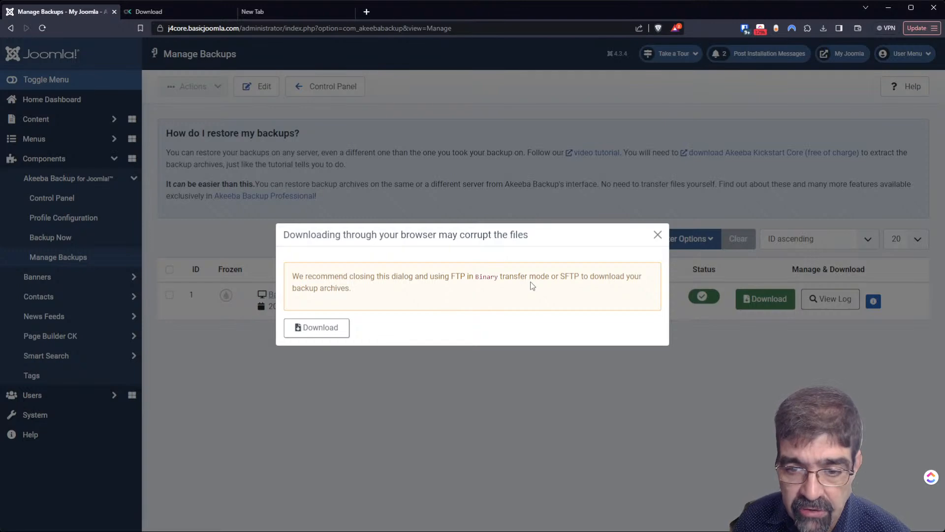
pyautogui.click(658, 234)
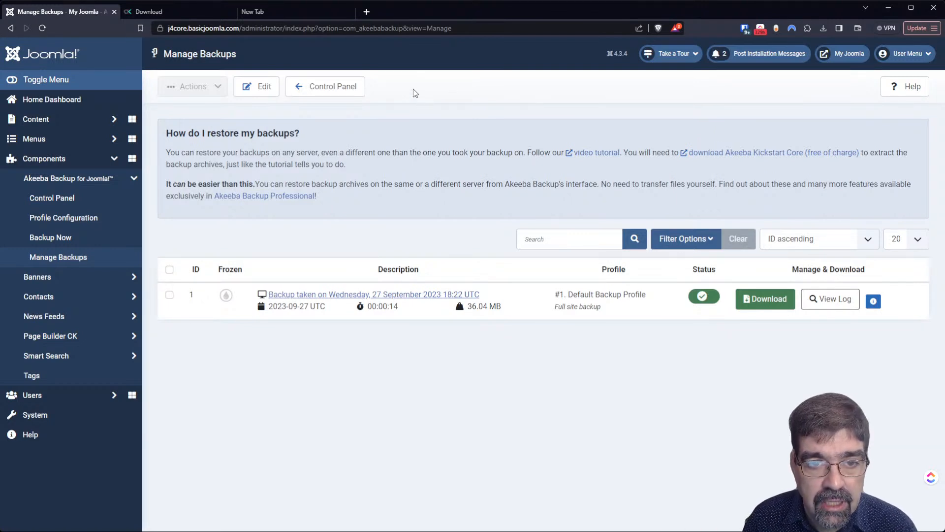
# - Go back from Manage Backups to the Akeeba Backup Control Panel
pyautogui.click(357, 95)
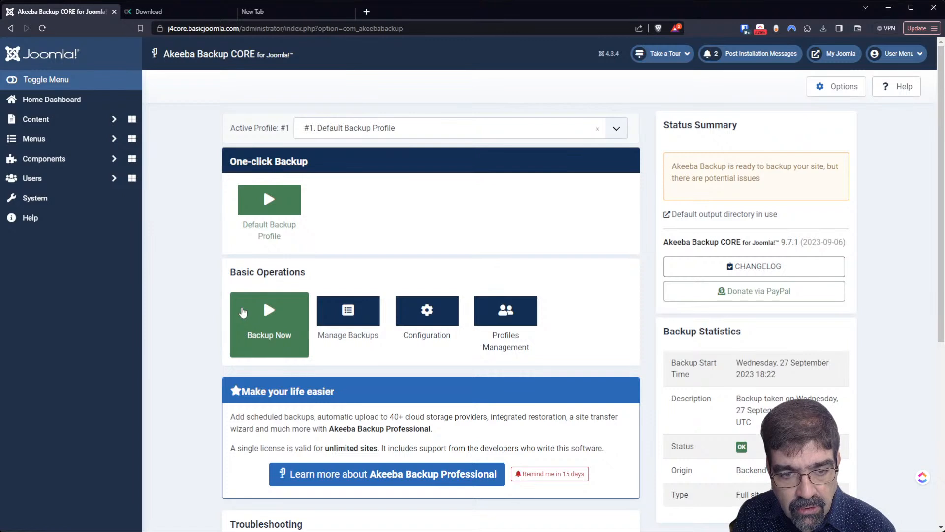
pyautogui.click(271, 318)
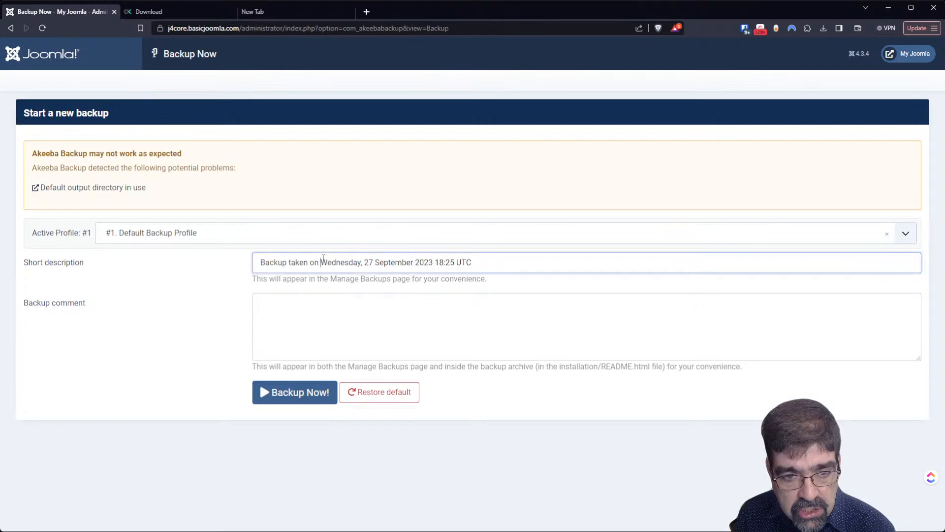
pyautogui.click(327, 309)
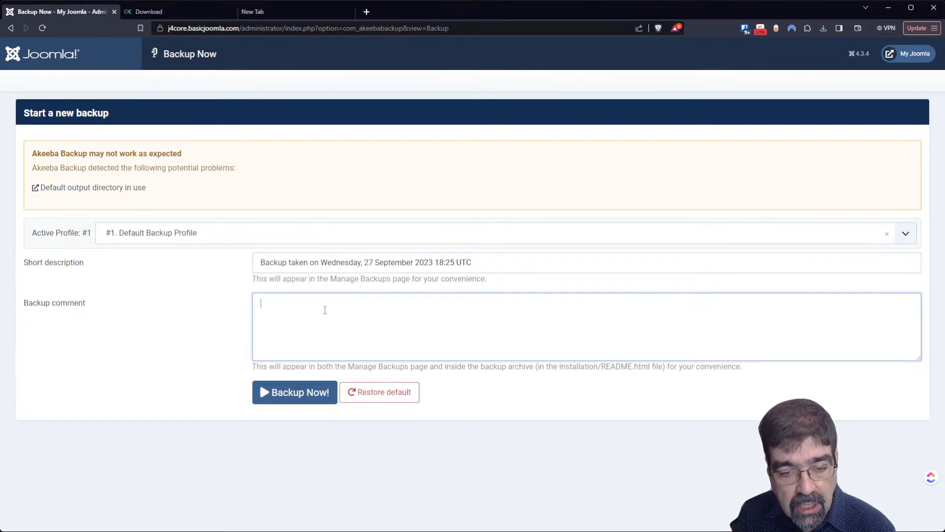
pyautogui.click(9, 34)
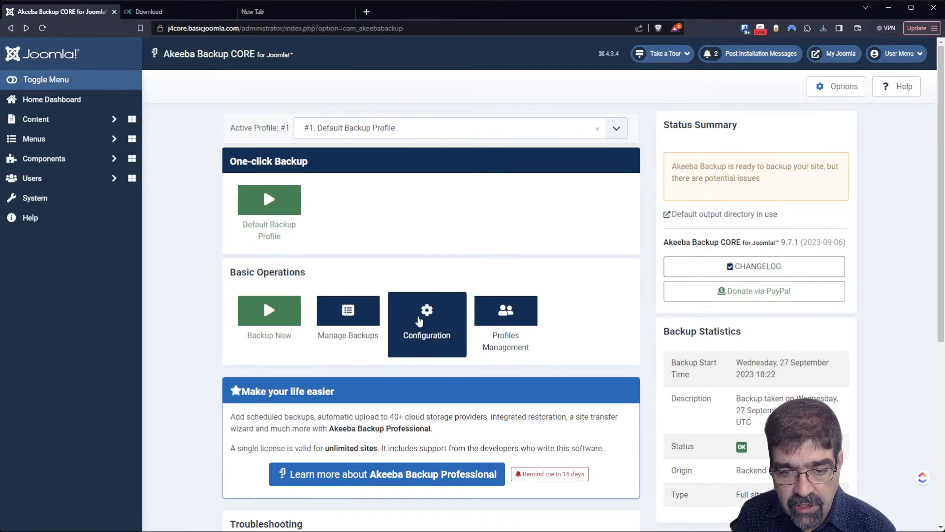
pyautogui.scroll(-5, 566, 351)
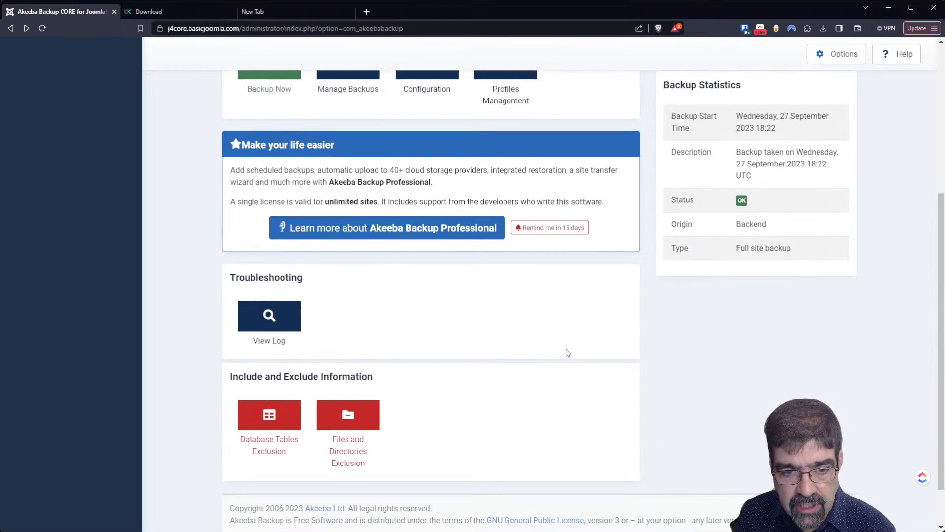
pyautogui.scroll(4, 567, 352)
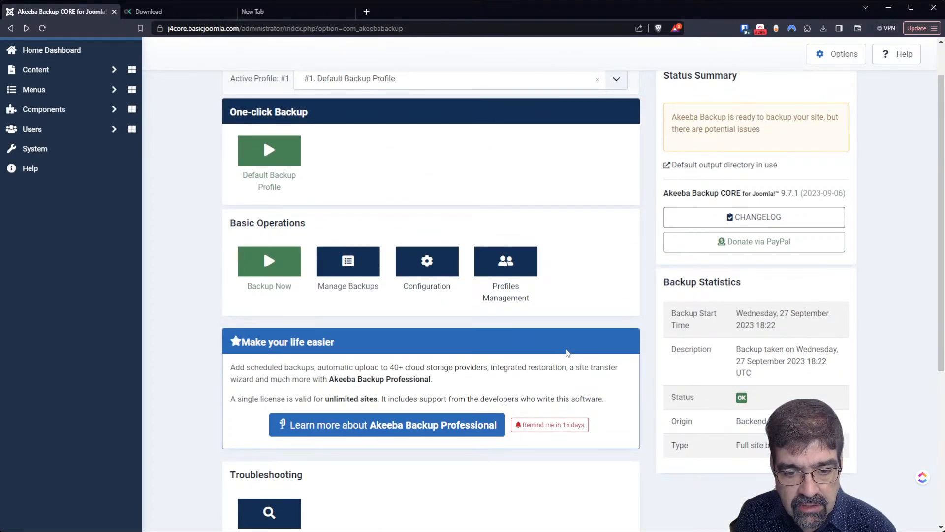
# - Open the profile Configuration, append '- Yes, this is it!' to the Profile Description, and save
pyautogui.click(420, 282)
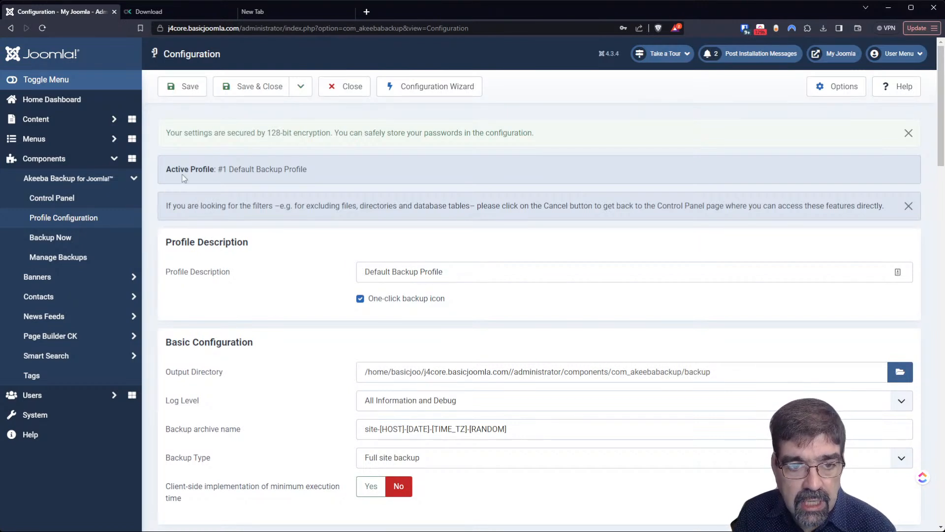
pyautogui.moveTo(171, 168); pyautogui.dragTo(348, 182)
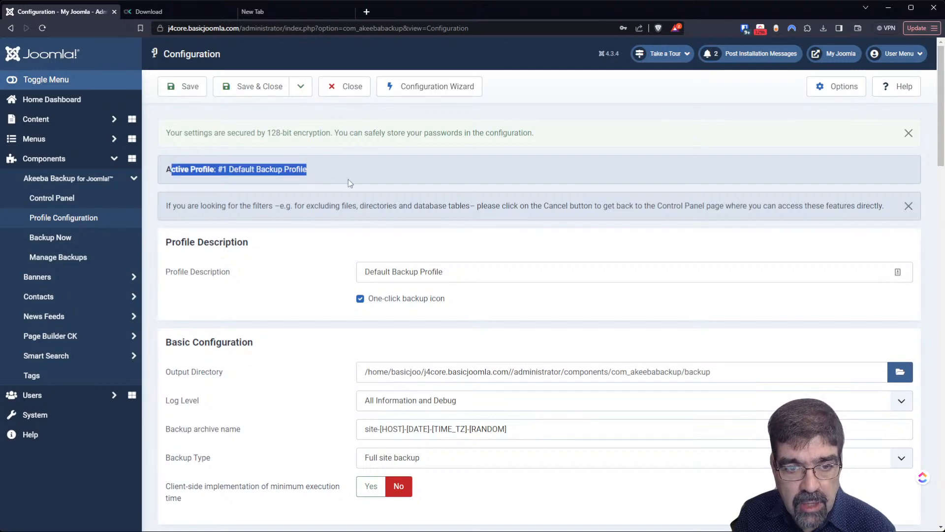
pyautogui.click(222, 176)
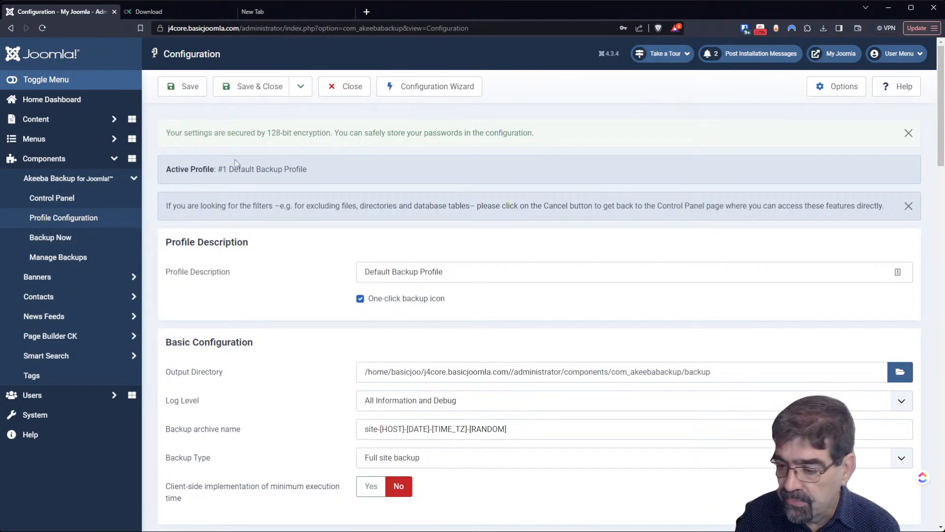
pyautogui.moveTo(483, 272); pyautogui.dragTo(314, 268)
pyautogui.click(469, 269)
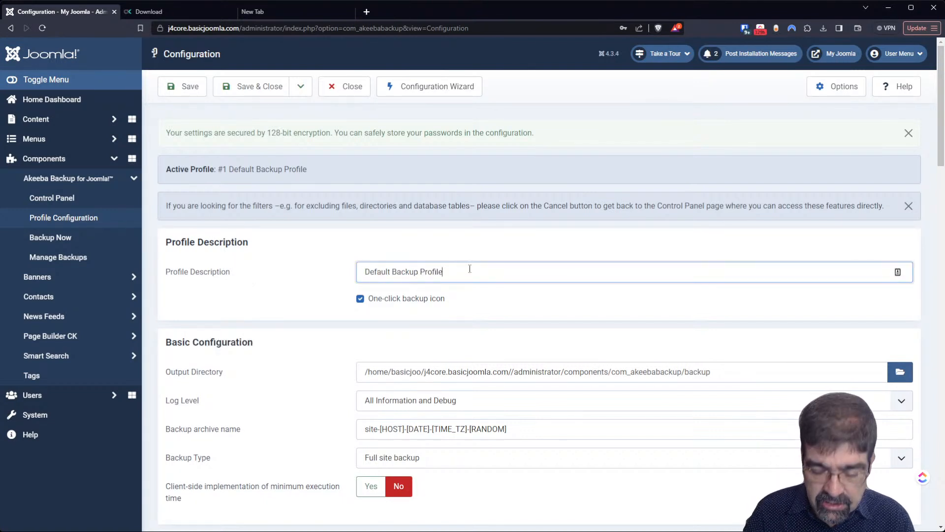
pyautogui.write('- Ye')
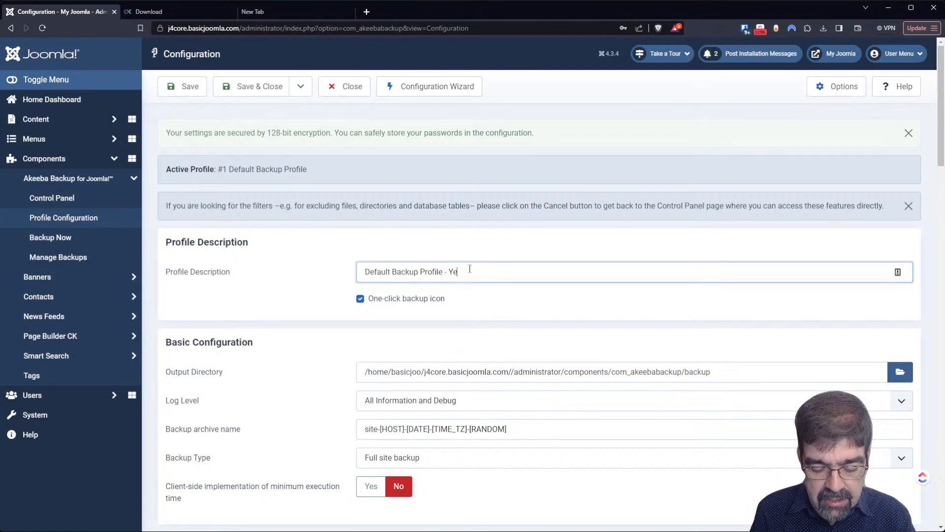
pyautogui.write('s, this is it!')
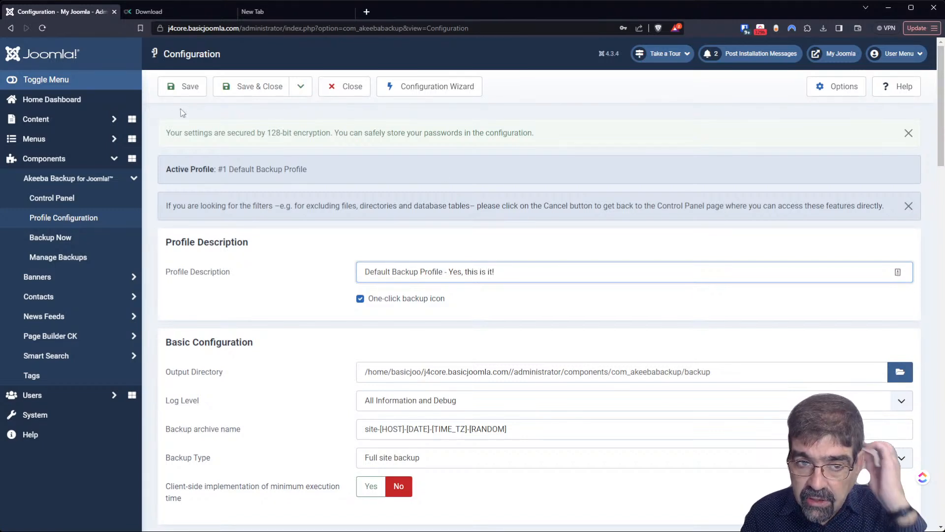
pyautogui.click(182, 94)
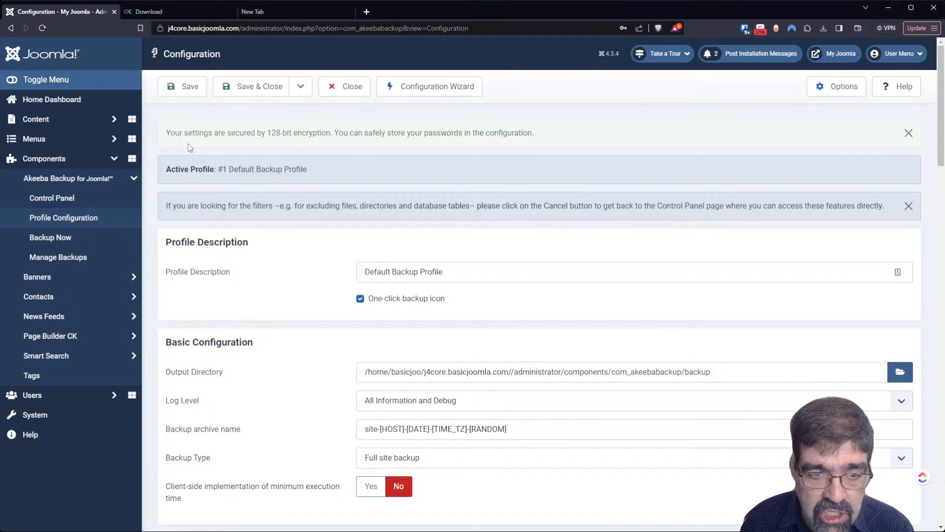
# - Restore the earlier profile description, save again, and check the Output Directory setting
pyautogui.click(579, 276)
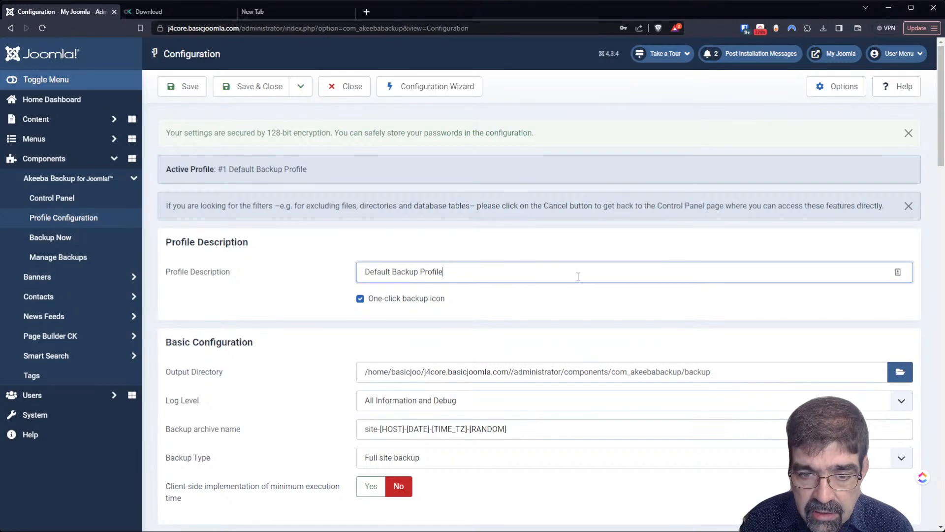
pyautogui.click(492, 298)
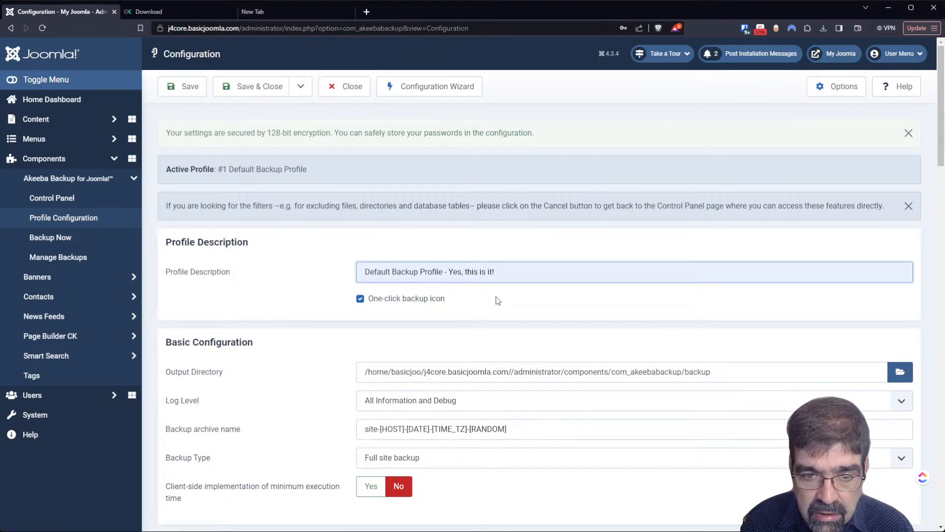
pyautogui.click(185, 92)
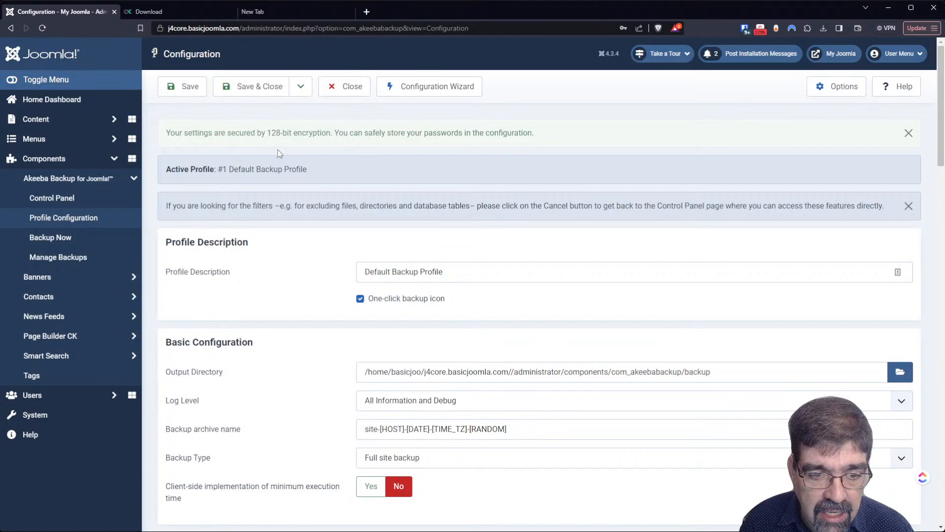
pyautogui.scroll(-2, 278, 151)
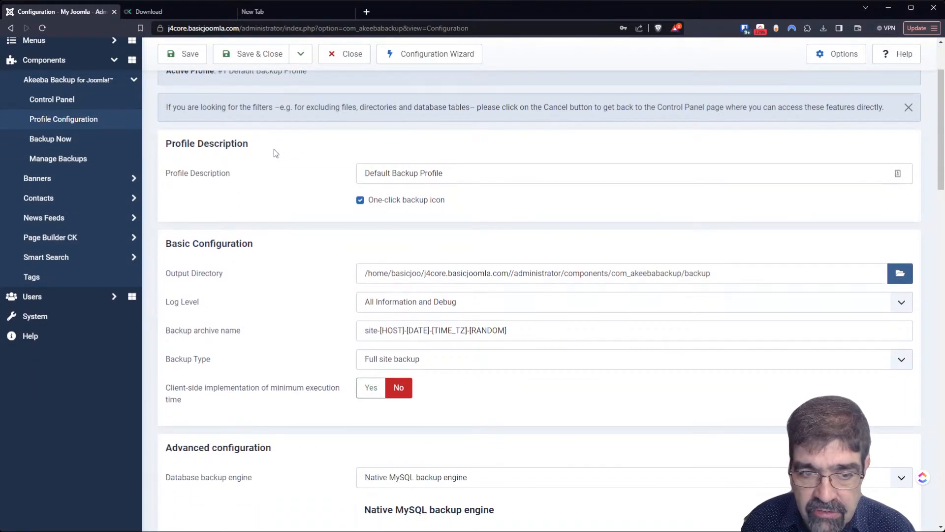
pyautogui.moveTo(206, 279)
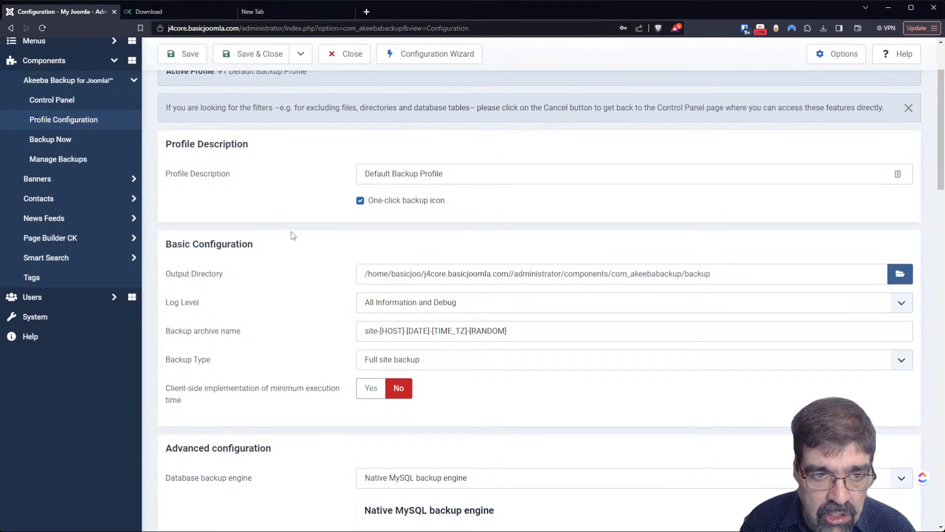
pyautogui.scroll(2, 291, 235)
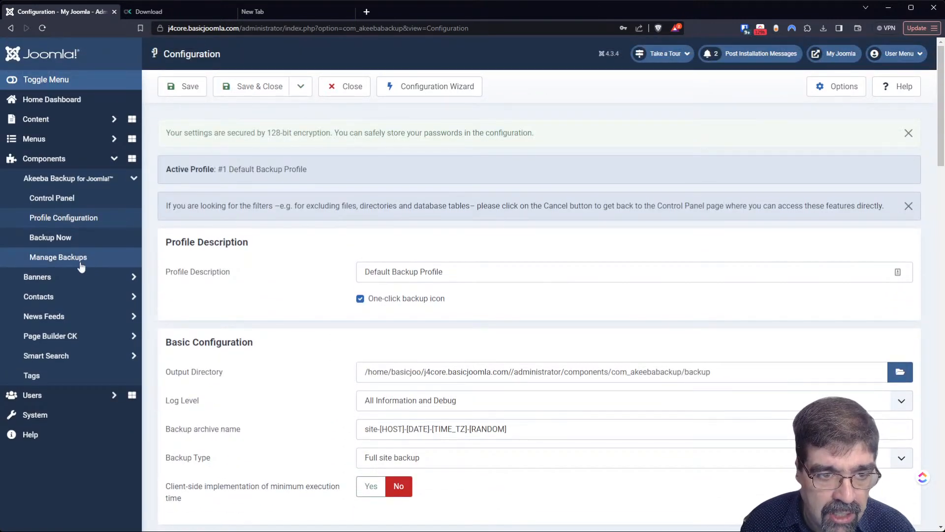
# - Go to Akeeba Backup > Backup Now and highlight the default output directory warning
pyautogui.click(63, 239)
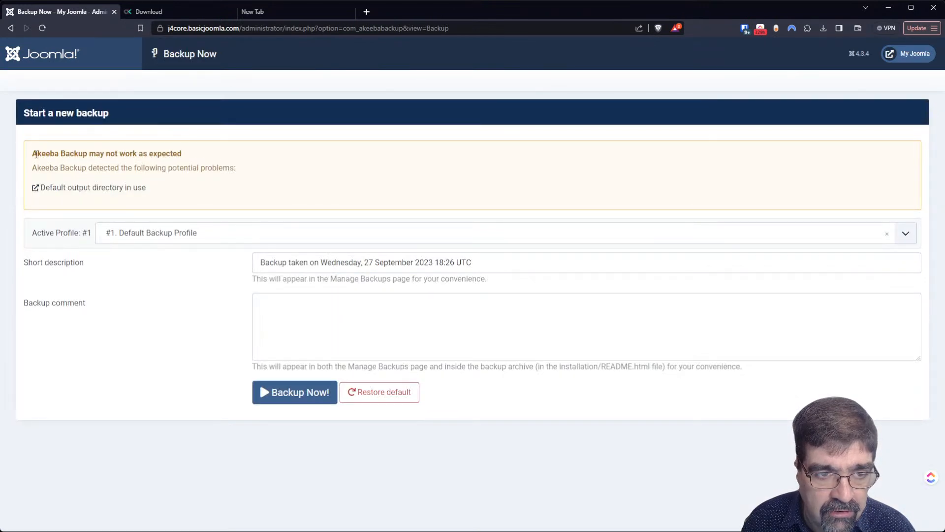
pyautogui.moveTo(36, 154); pyautogui.dragTo(190, 161)
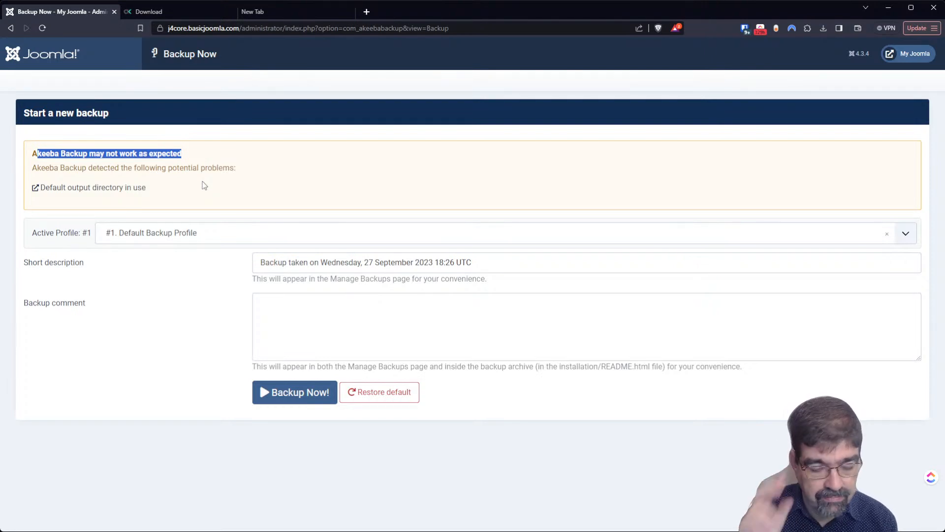
# - Close the empty new browser tab with Ctrl+W to get back to cPanel Tools
pyautogui.click(269, 11)
pyautogui.hotkey('ctrl', 'w')
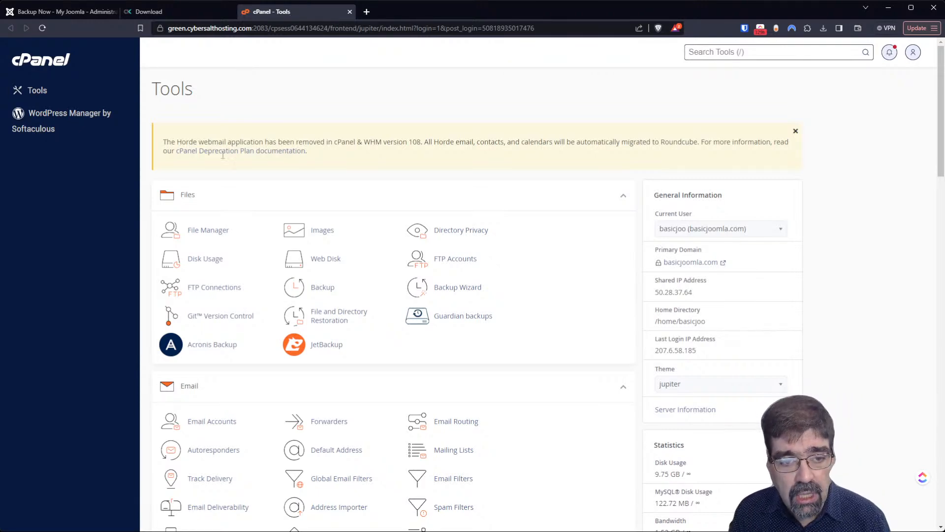
# - In File Manager, create folder 'betterbackuplocation' inside j4core.basicjoomla.com, correcting the mistyped name
pyautogui.click(215, 235)
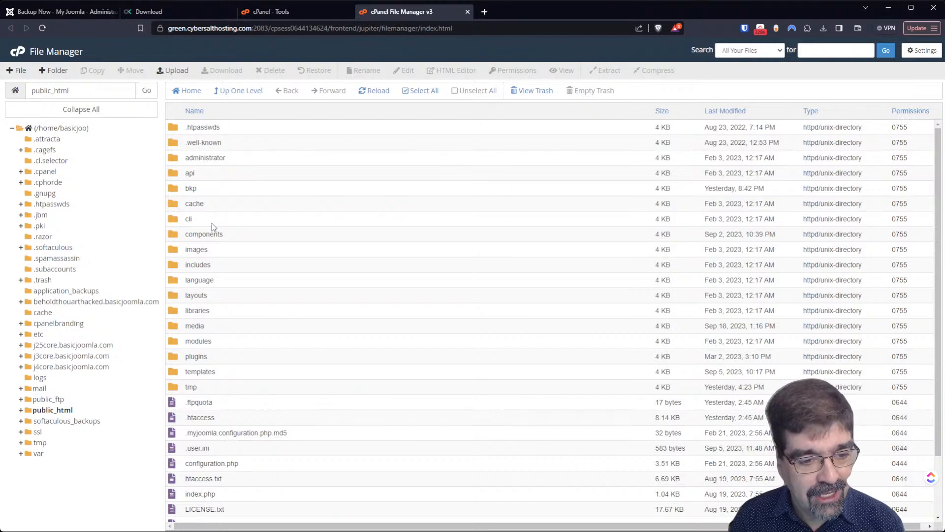
pyautogui.click(55, 367)
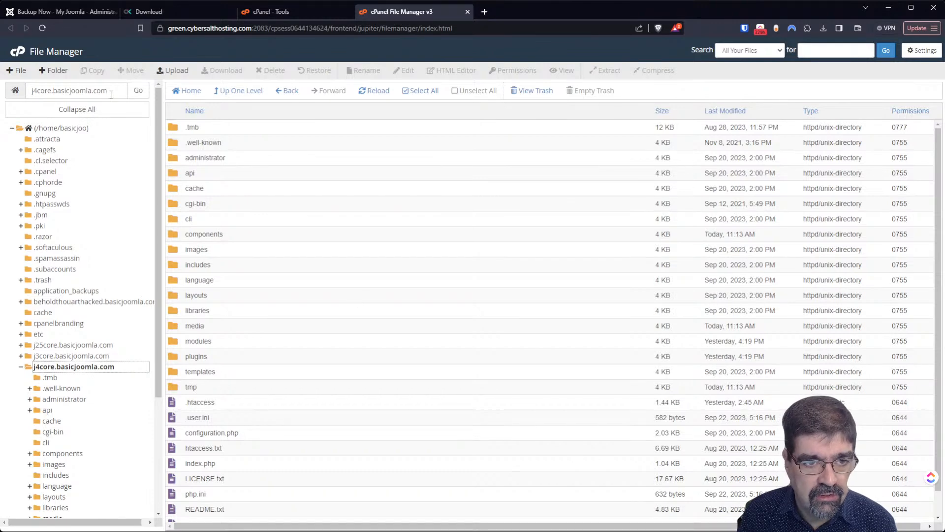
pyautogui.click(60, 74)
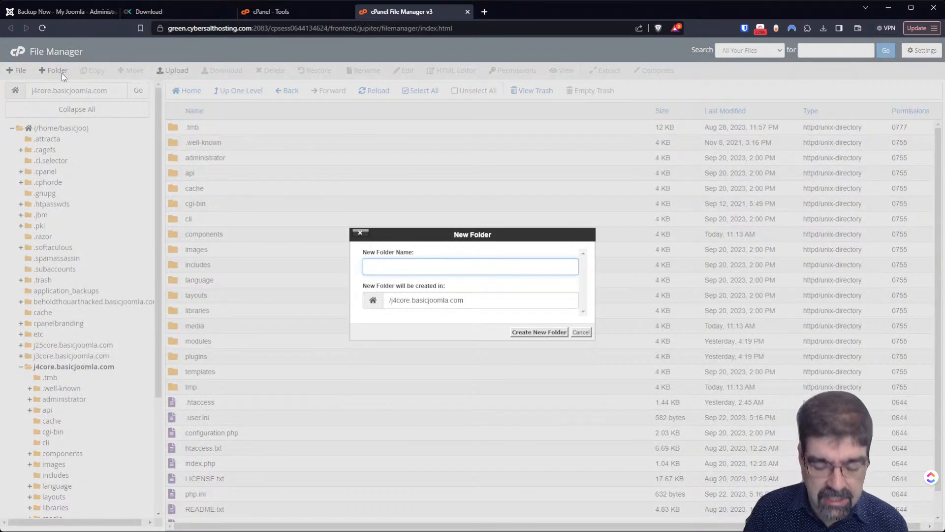
pyautogui.write('bett')
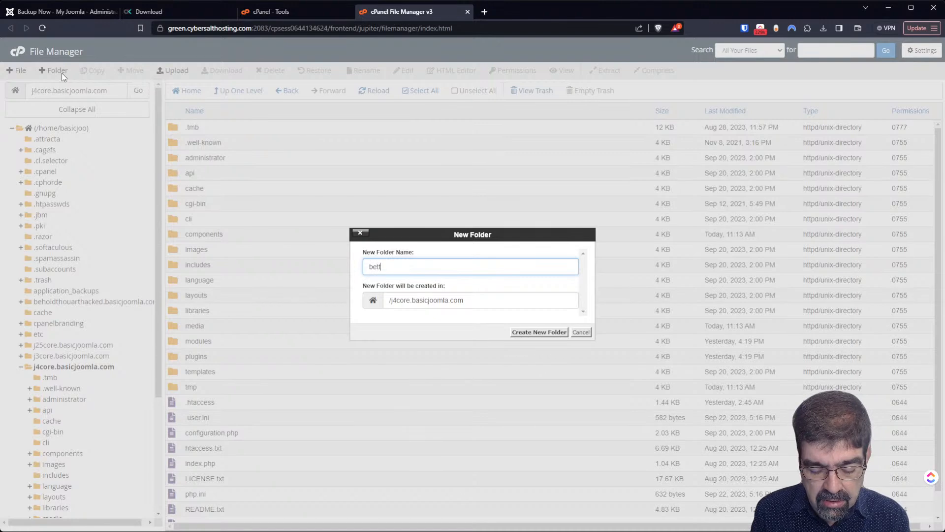
pyautogui.write('erbackluplocation')
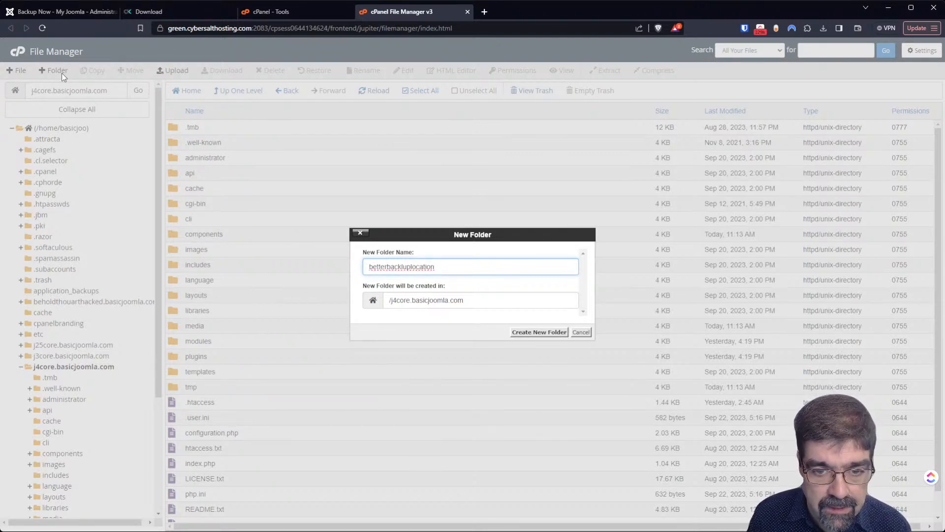
pyautogui.press('Left')
pyautogui.press('Left')
pyautogui.press('Left')
pyautogui.press('Left')
pyautogui.press('Left')
pyautogui.press('Left')
pyautogui.press('Left')
pyautogui.press('Left')
pyautogui.press('Left')
pyautogui.press('Left')
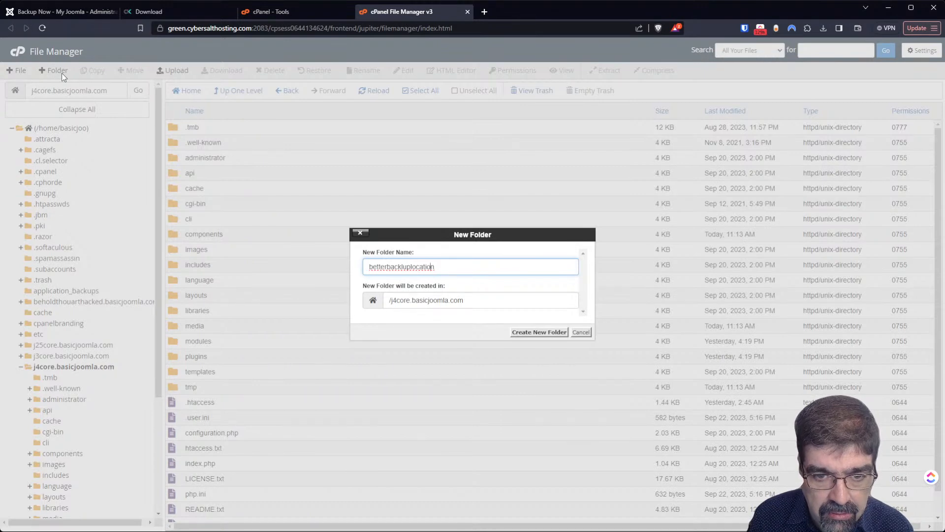
pyautogui.press('BackSpace')
pyautogui.click(550, 333)
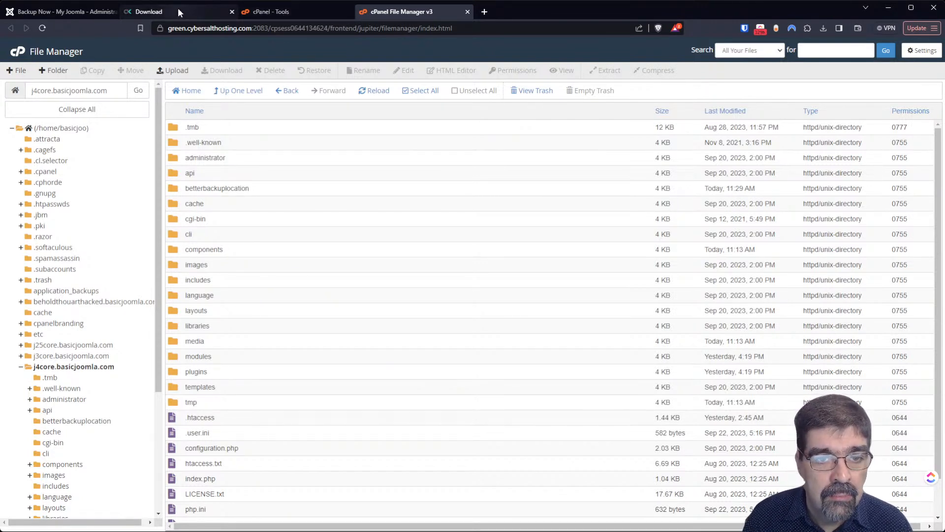
# - Return to the Joomla tab, go back to the previous page and reload it, confirming resubmission
pyautogui.click(40, 10)
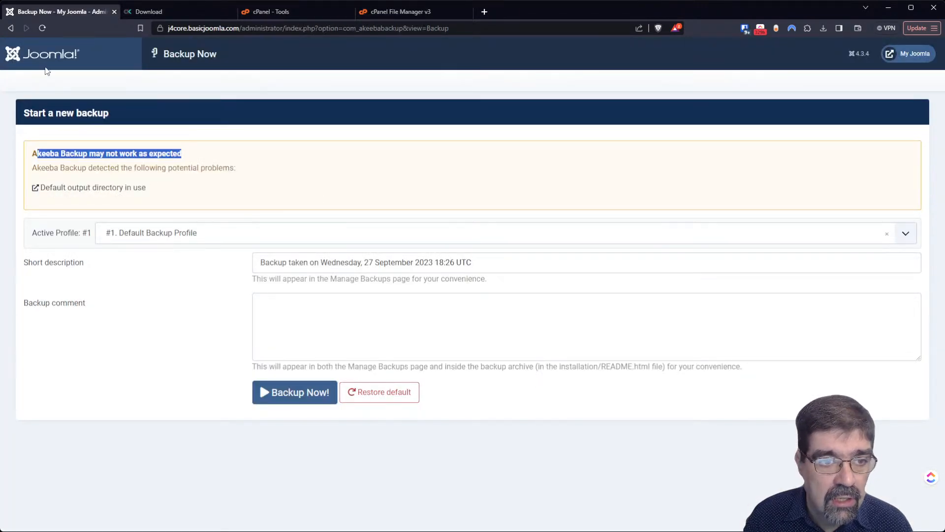
pyautogui.click(10, 28)
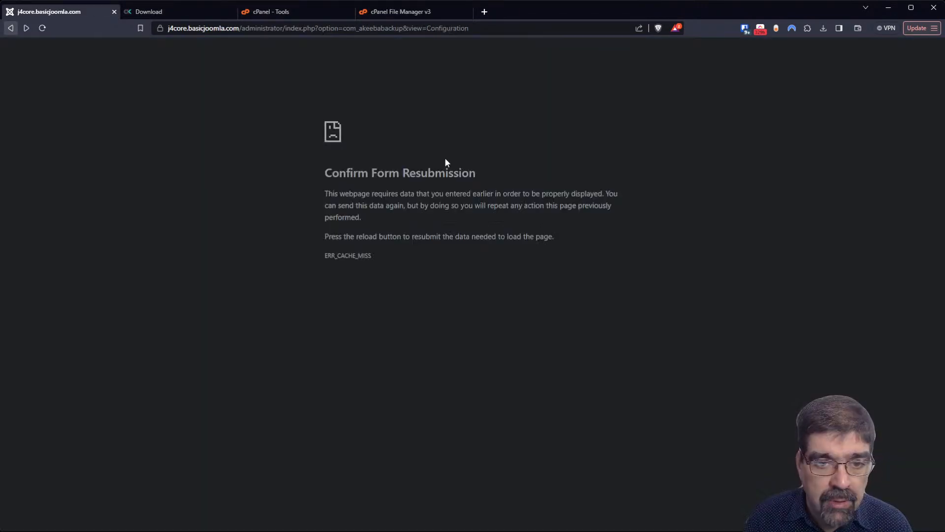
pyautogui.click(42, 28)
pyautogui.click(526, 104)
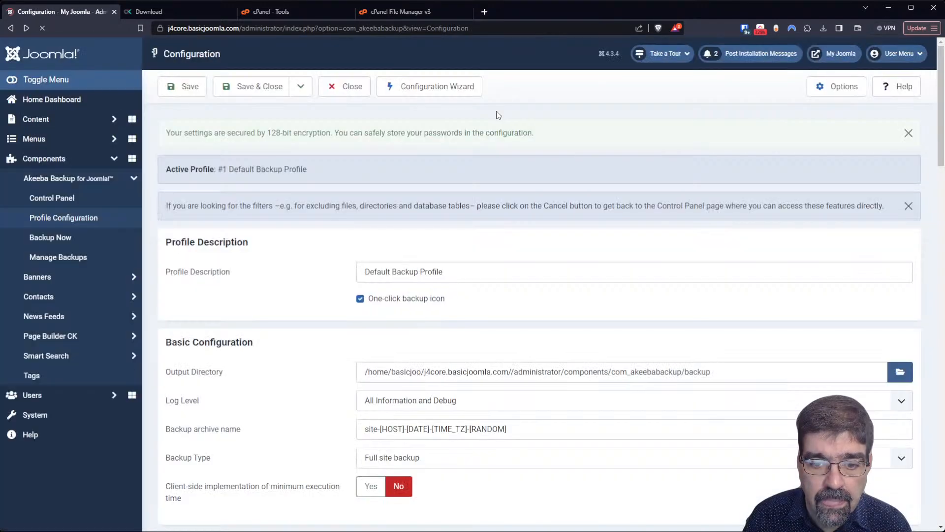
# - Go to Akeeba Backup's Control Panel and open the Default Backup Profile's Configuration page
pyautogui.moveTo(220, 373)
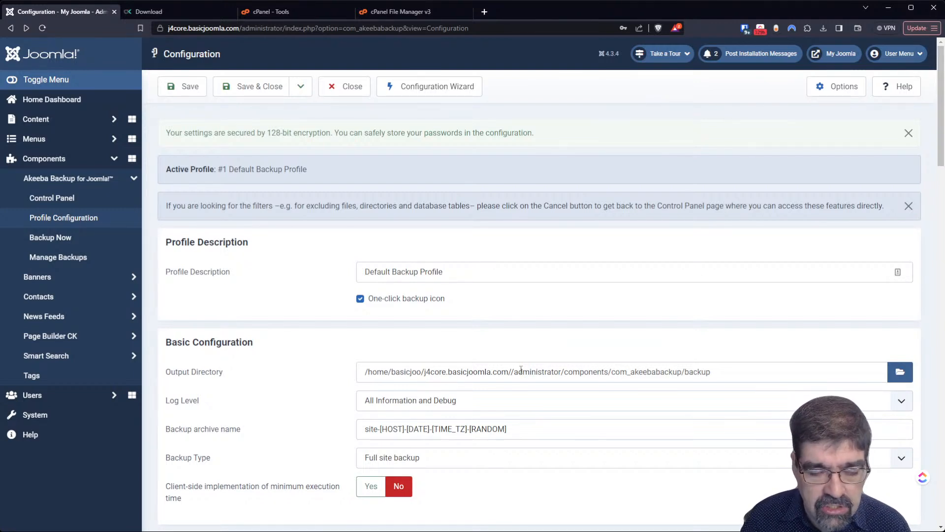
pyautogui.click(58, 199)
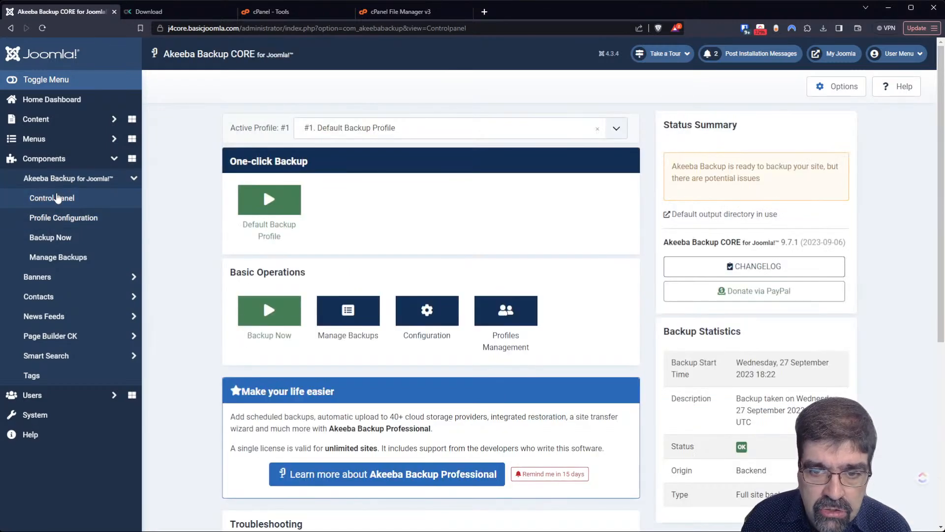
pyautogui.scroll(-4, 586, 273)
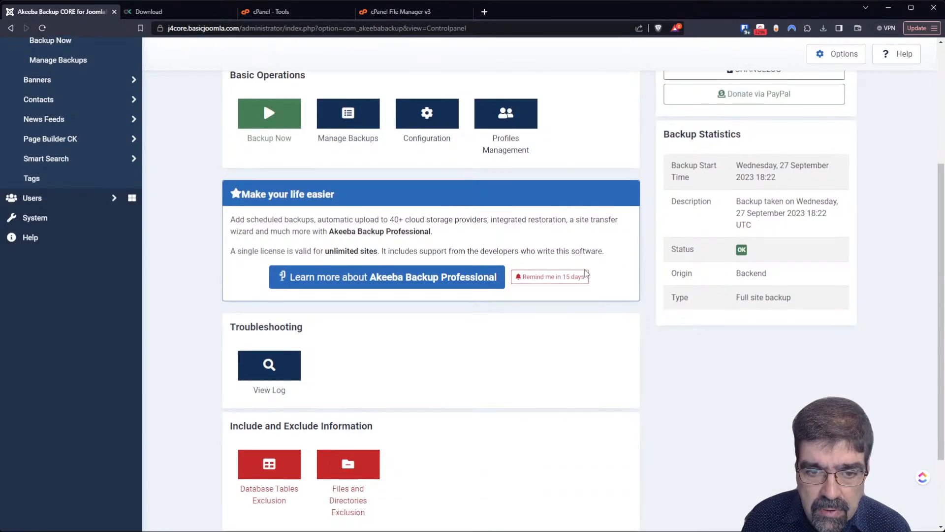
pyautogui.scroll(3, 586, 273)
pyautogui.click(434, 264)
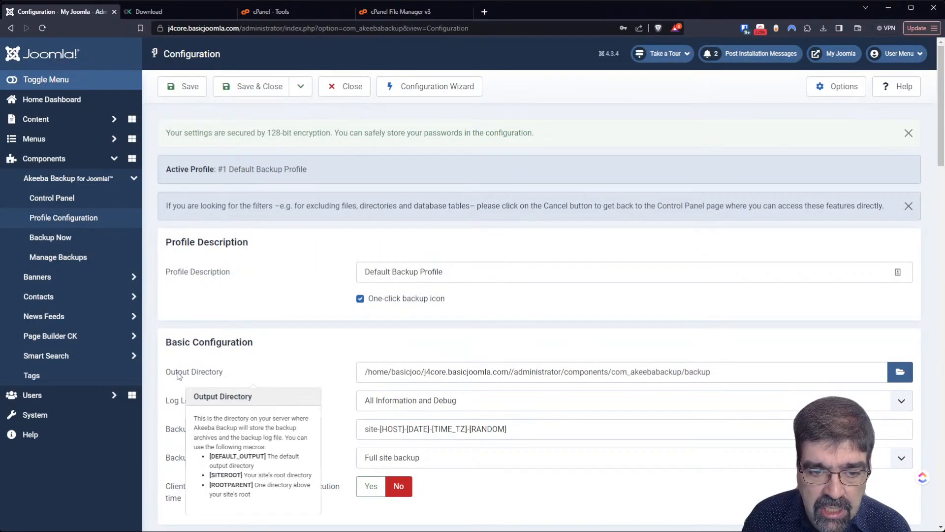
# - Set the Output Directory to the betterbackuplocation folder under j4core.basicjoomla.com
pyautogui.click(900, 374)
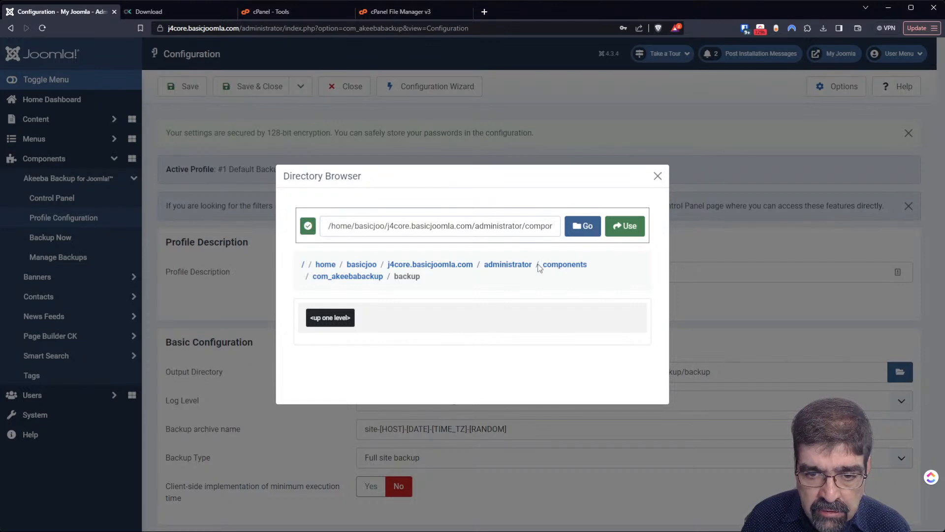
pyautogui.click(413, 266)
pyautogui.scroll(-1, 412, 263)
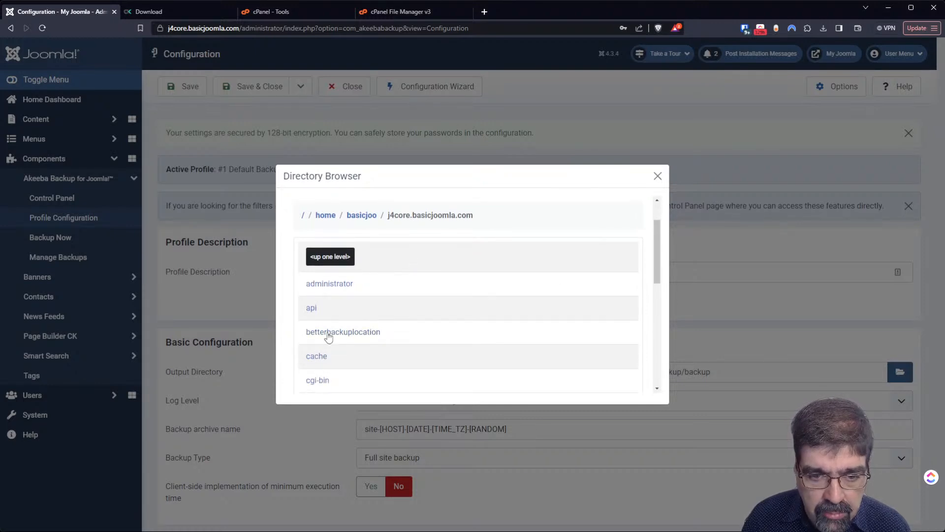
pyautogui.click(328, 333)
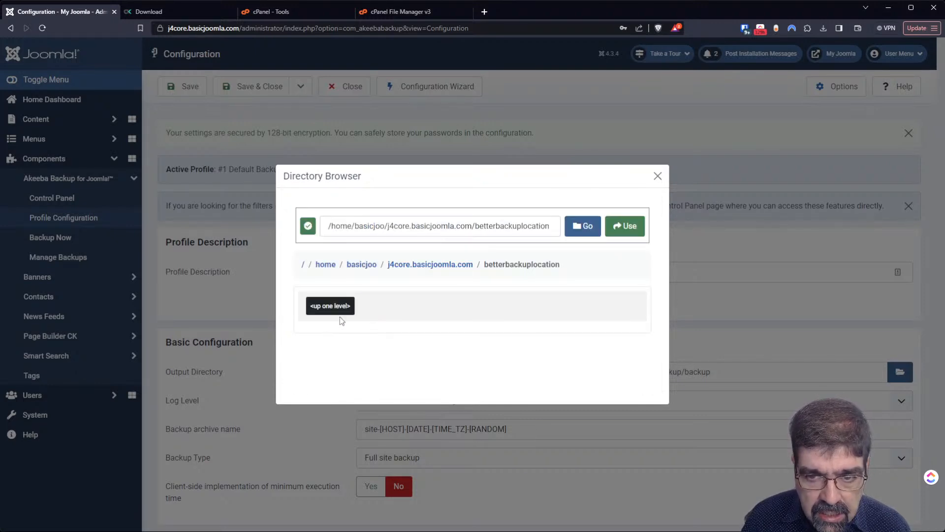
pyautogui.click(633, 228)
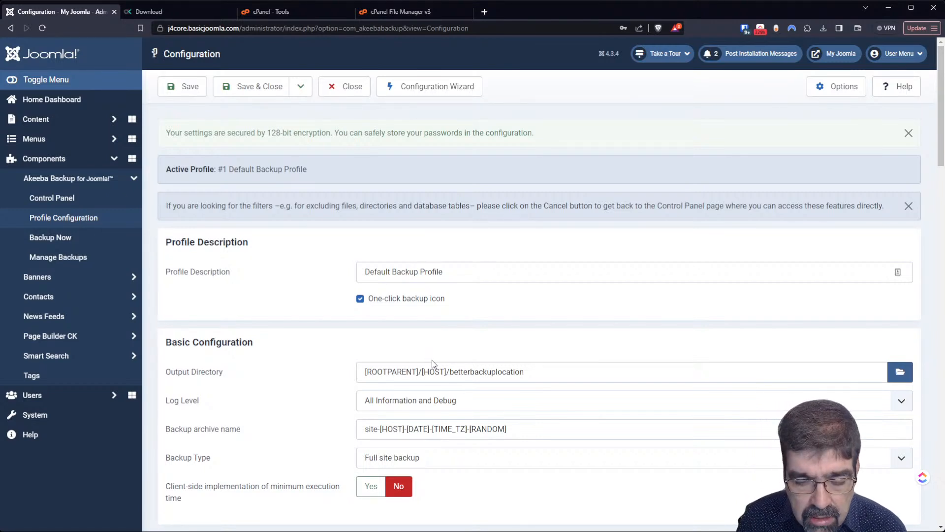
# - Change the Log Level from All Information and Debug to Errors and Warnings
pyautogui.scroll(-2, 526, 362)
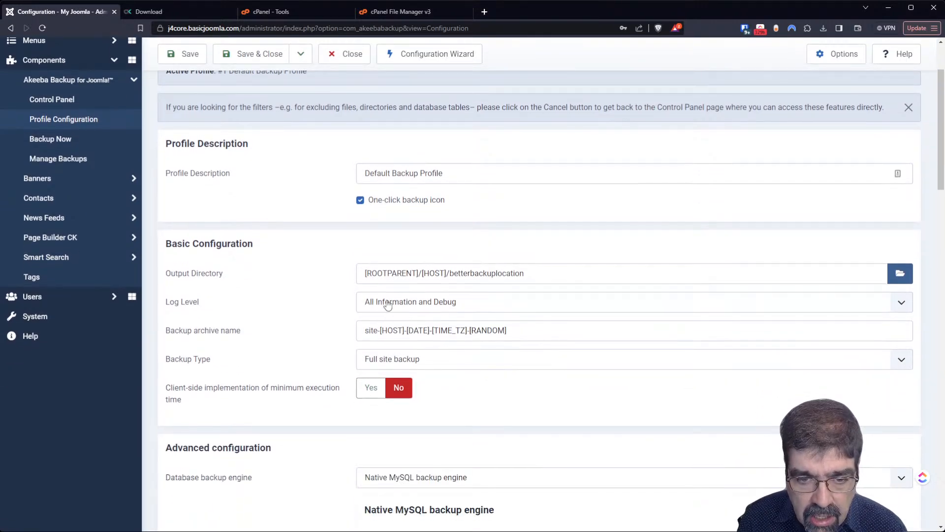
pyautogui.click(381, 304)
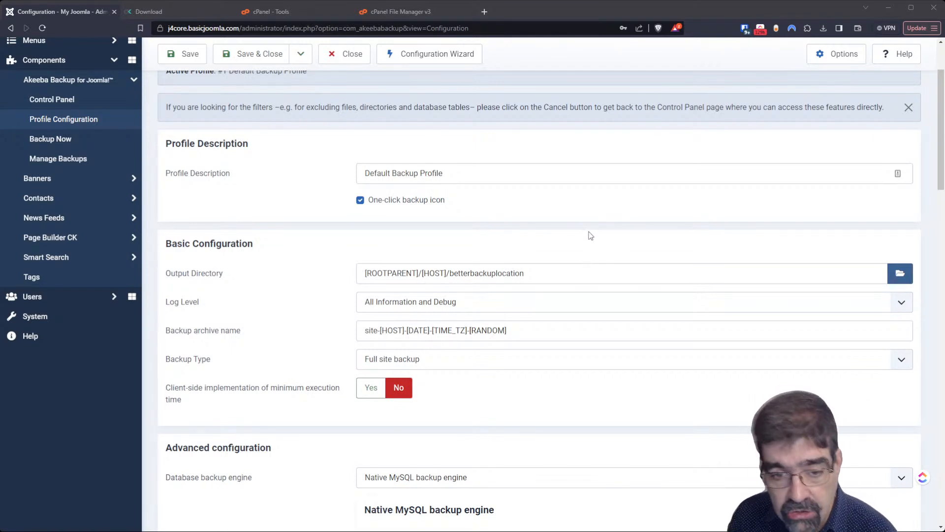
pyautogui.click(533, 306)
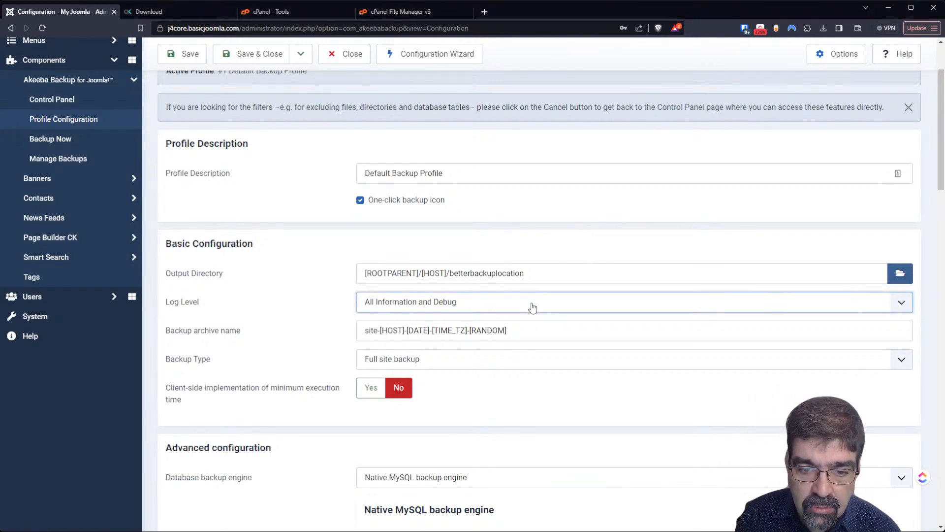
pyautogui.click(528, 327)
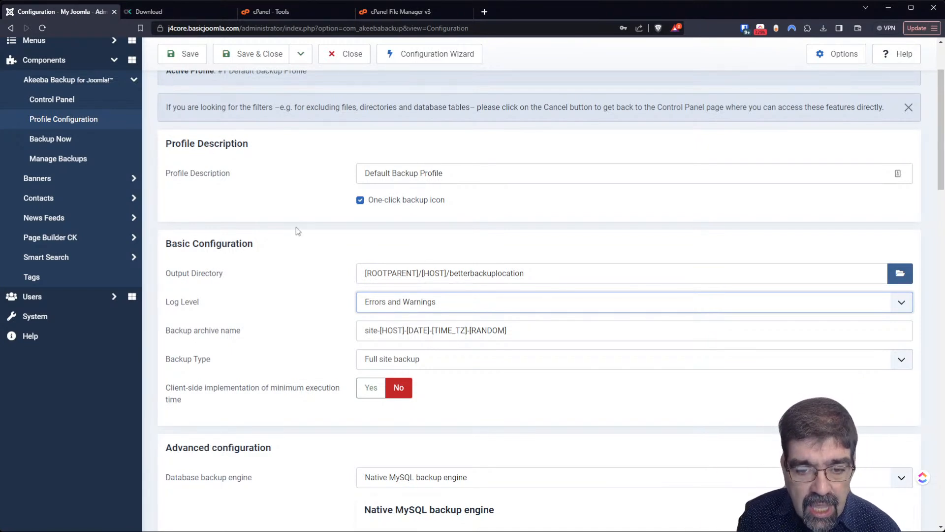
pyautogui.scroll(-2, 296, 231)
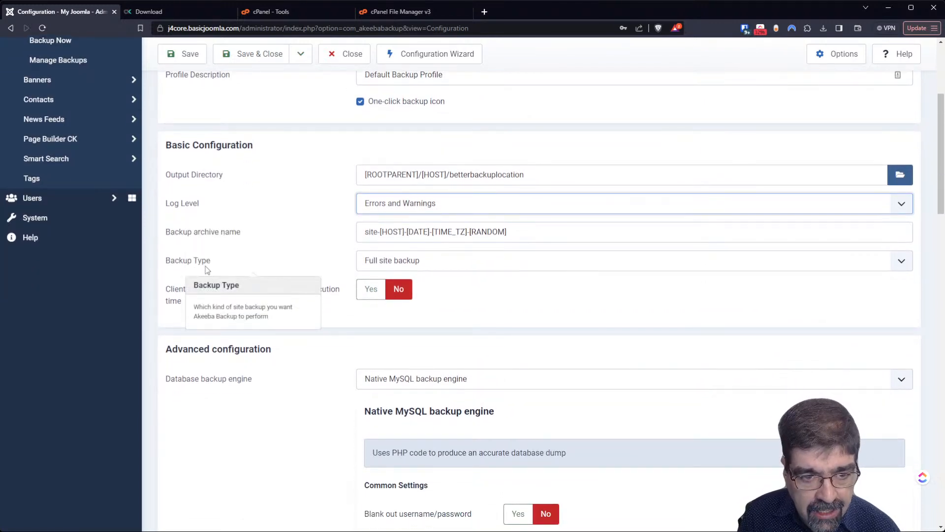
pyautogui.click(490, 268)
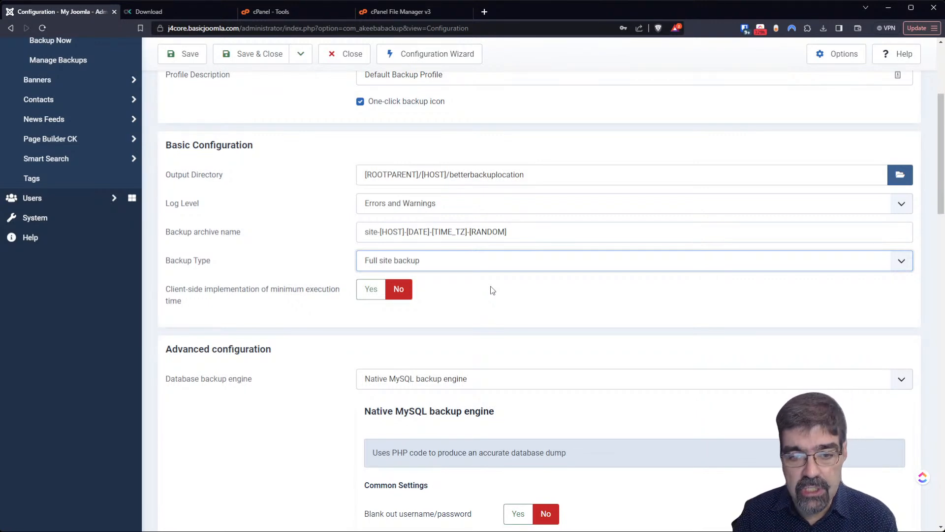
pyautogui.click(264, 252)
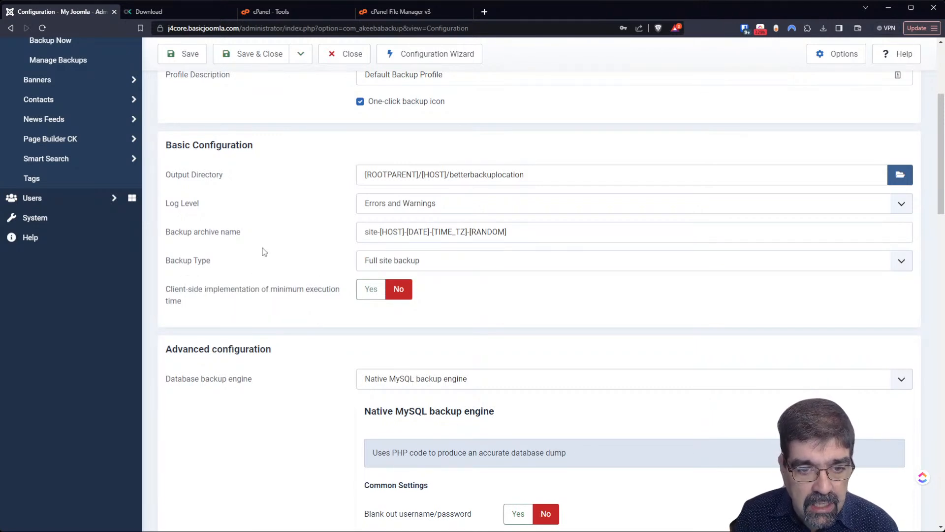
pyautogui.moveTo(271, 298)
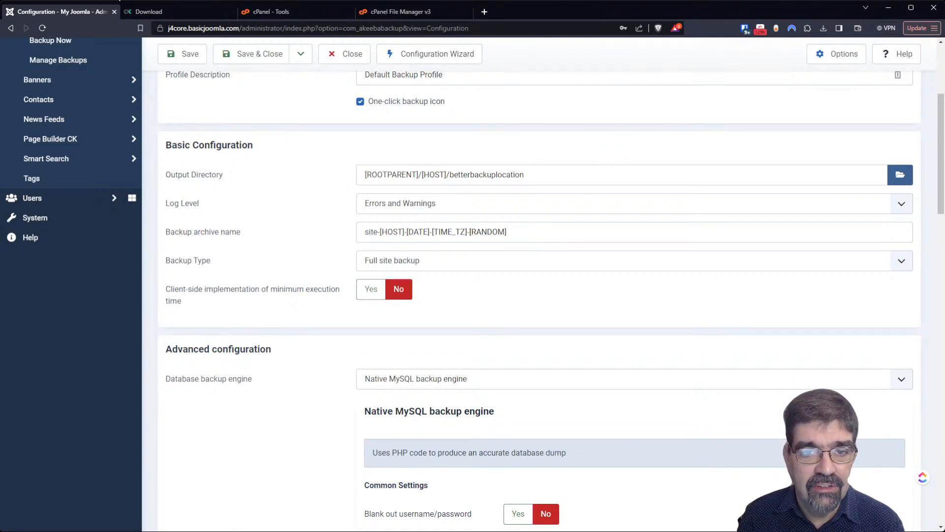
# - In File Manager, go from j4core.basicjoomla.com up to the home folder listing application_backups, logs and public_html
pyautogui.click(399, 12)
pyautogui.click(43, 368)
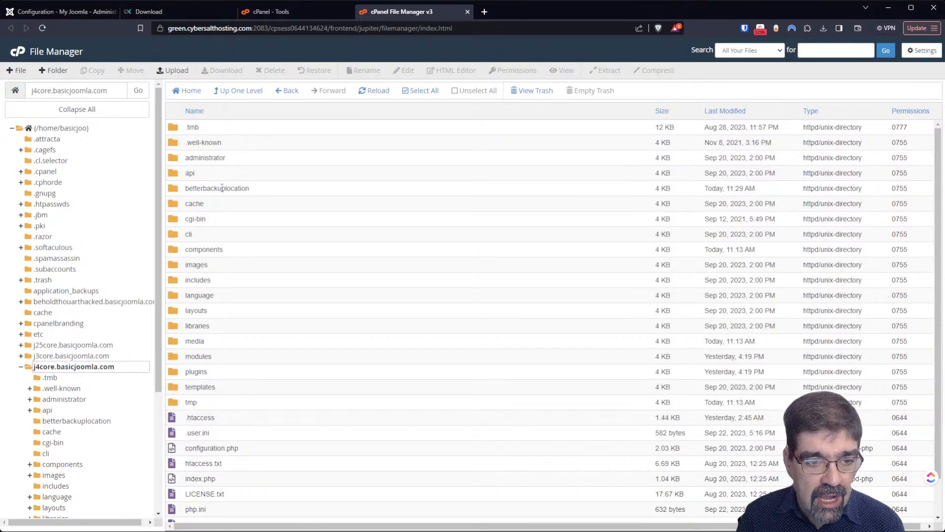
pyautogui.click(54, 128)
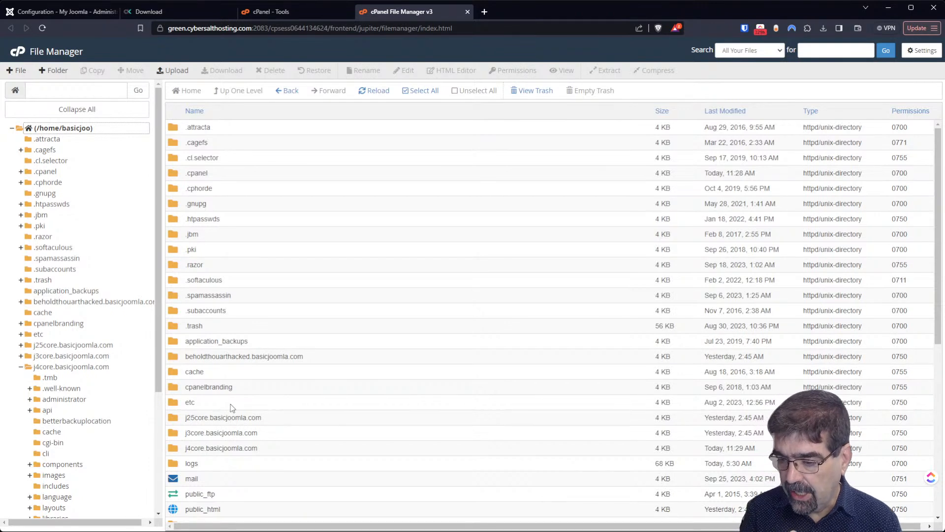
# - In the Output Directory browser, navigate up to the hosting account's home folder above the site root
pyautogui.click(64, 13)
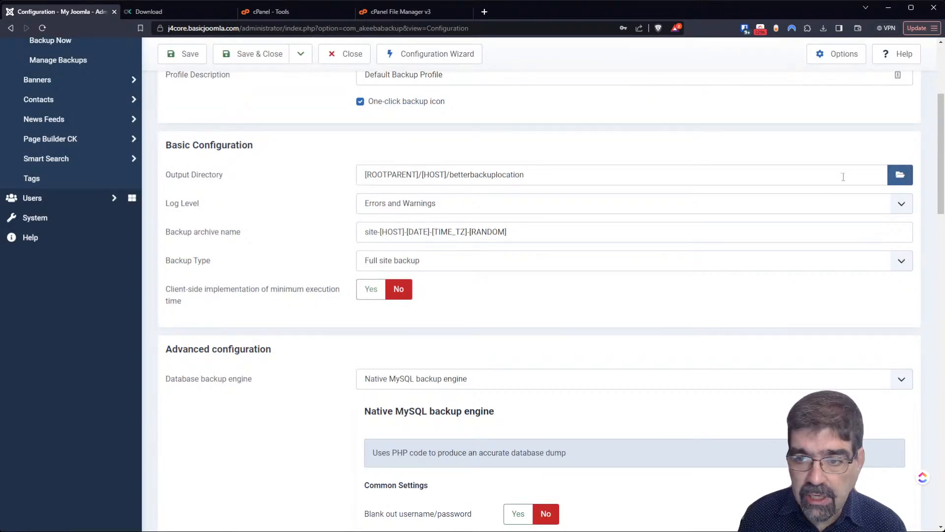
pyautogui.click(900, 177)
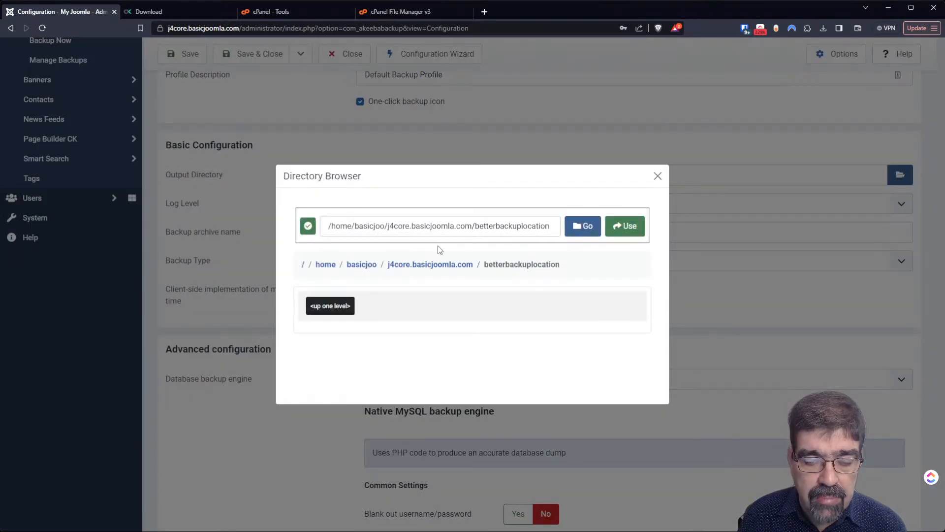
pyautogui.click(357, 269)
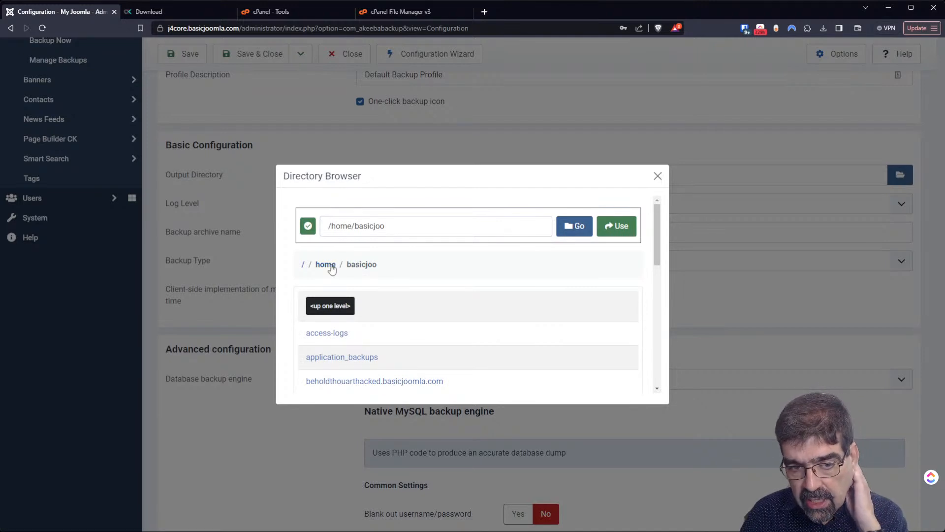
pyautogui.click(333, 269)
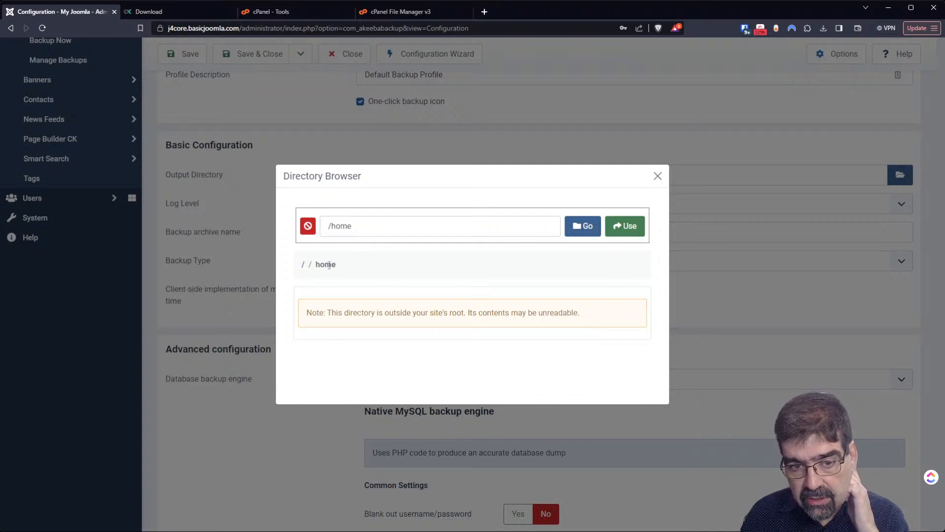
pyautogui.click(657, 176)
pyautogui.click(900, 175)
pyautogui.click(362, 264)
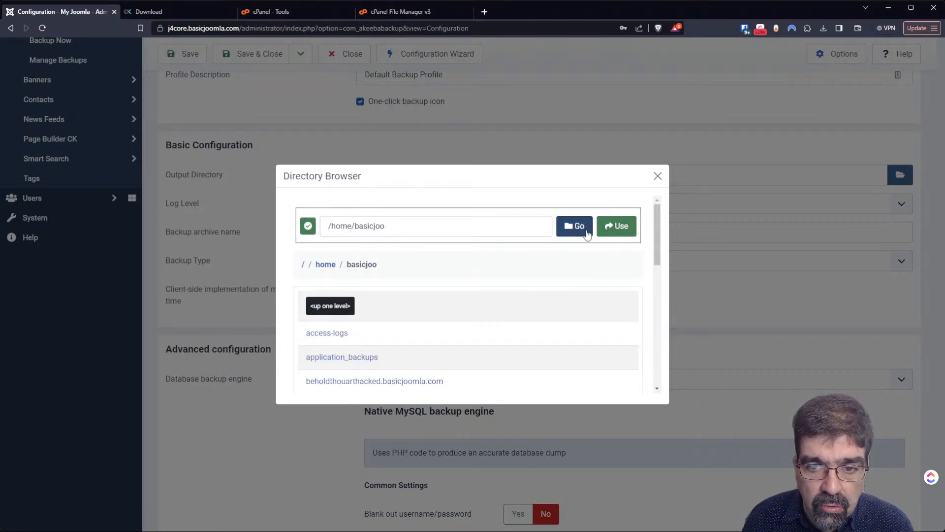
# - Apply [ROOTPARENT] as the Output Directory, then focus the Database backup engine setting
pyautogui.click(613, 227)
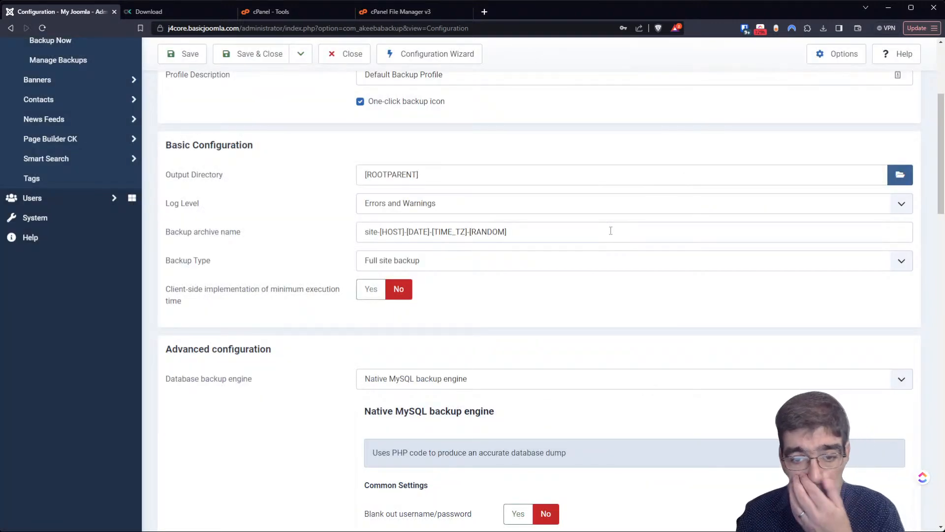
pyautogui.scroll(-4, 601, 232)
pyautogui.scroll(2, 593, 232)
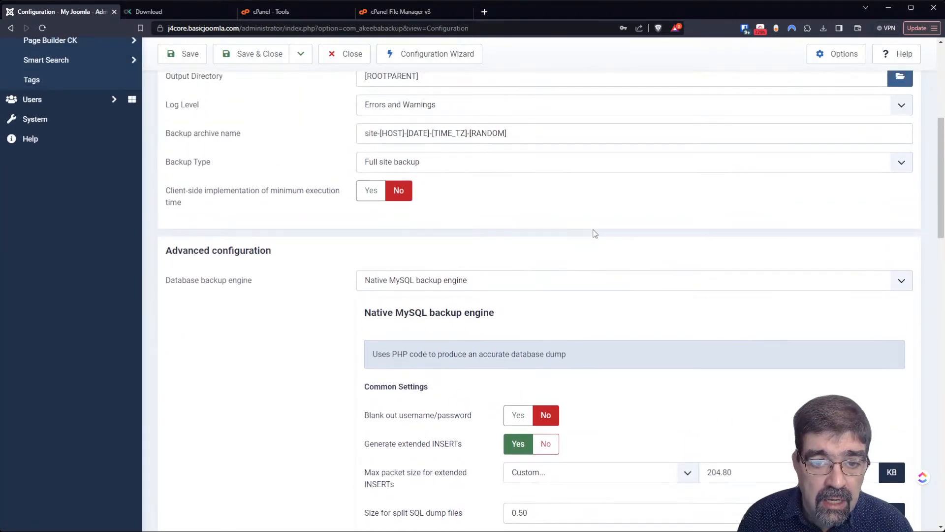
pyautogui.moveTo(194, 221)
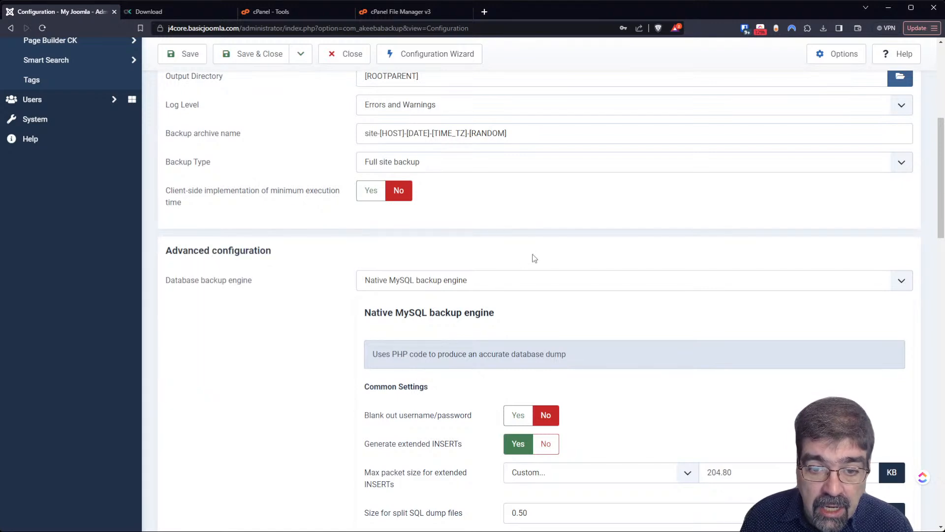
pyautogui.scroll(-1, 611, 248)
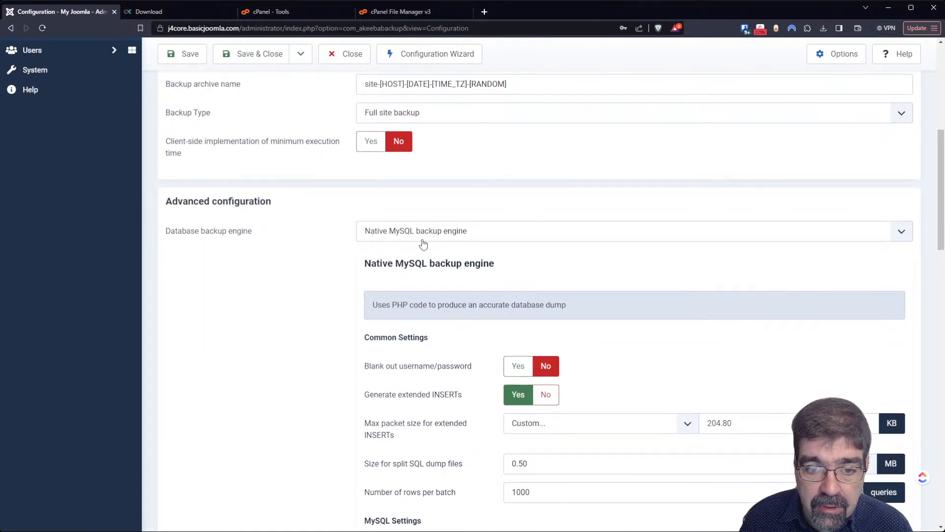
pyautogui.click(425, 242)
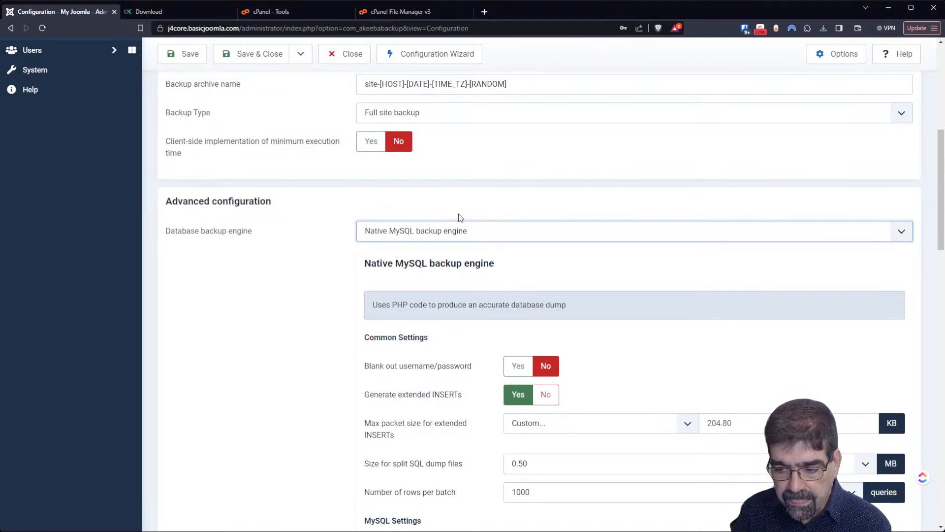
pyautogui.scroll(-2, 465, 198)
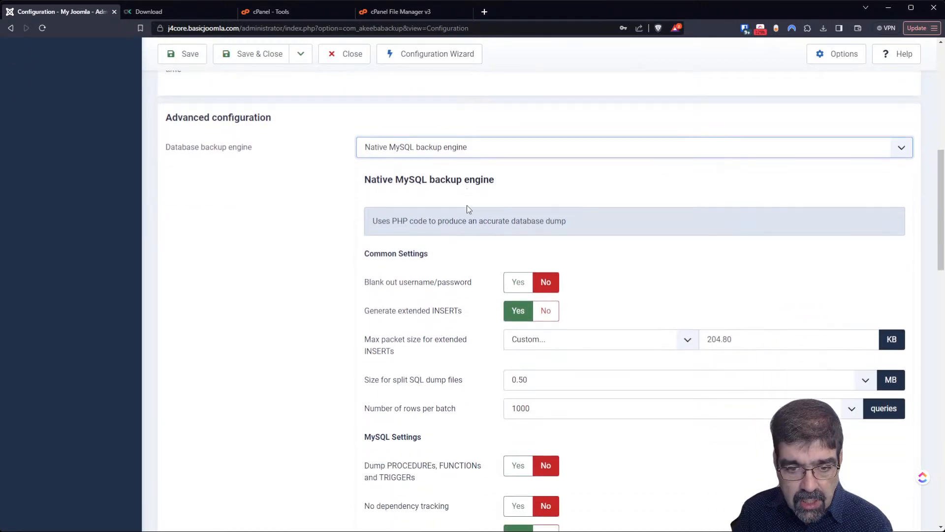
pyautogui.moveTo(427, 272)
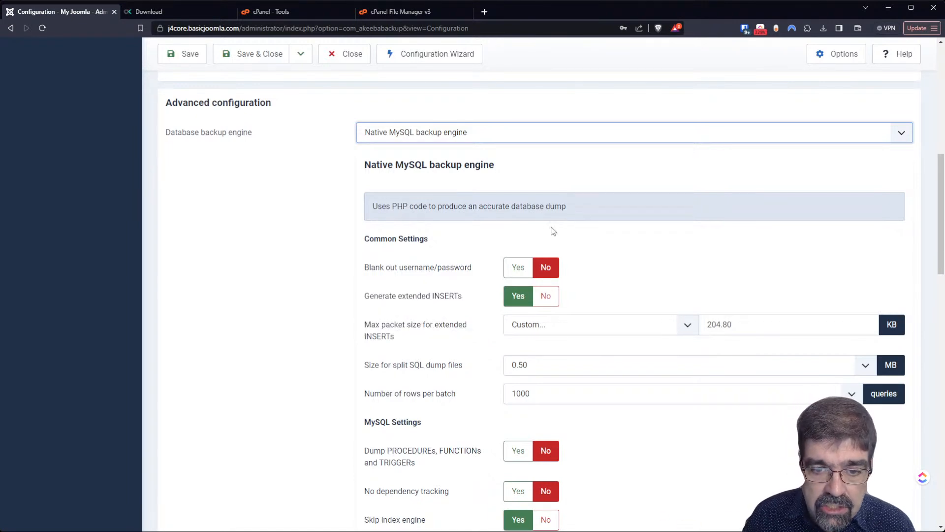
pyautogui.moveTo(405, 305)
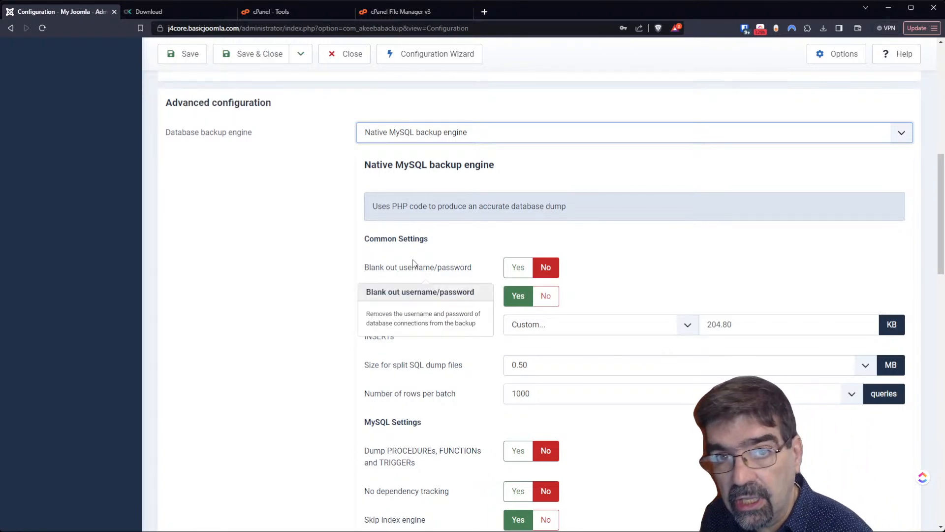
pyautogui.moveTo(281, 281)
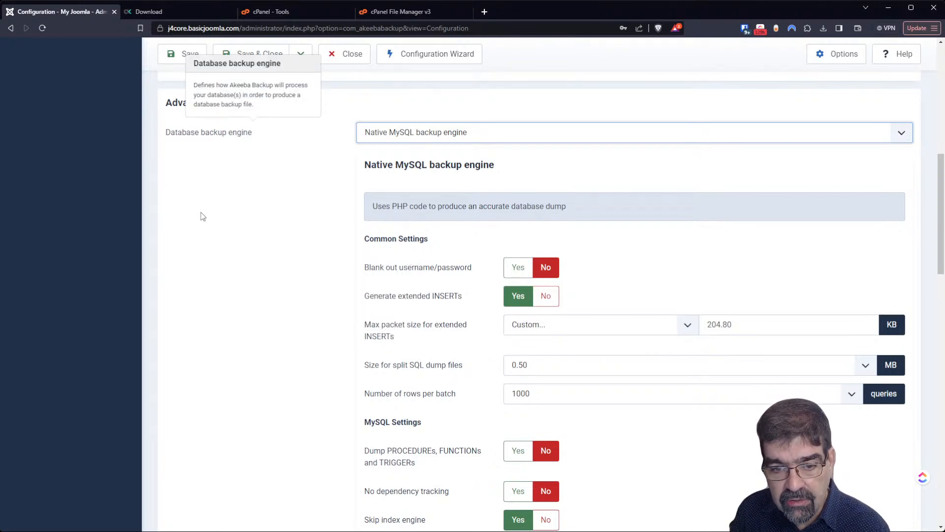
pyautogui.scroll(-2, 433, 266)
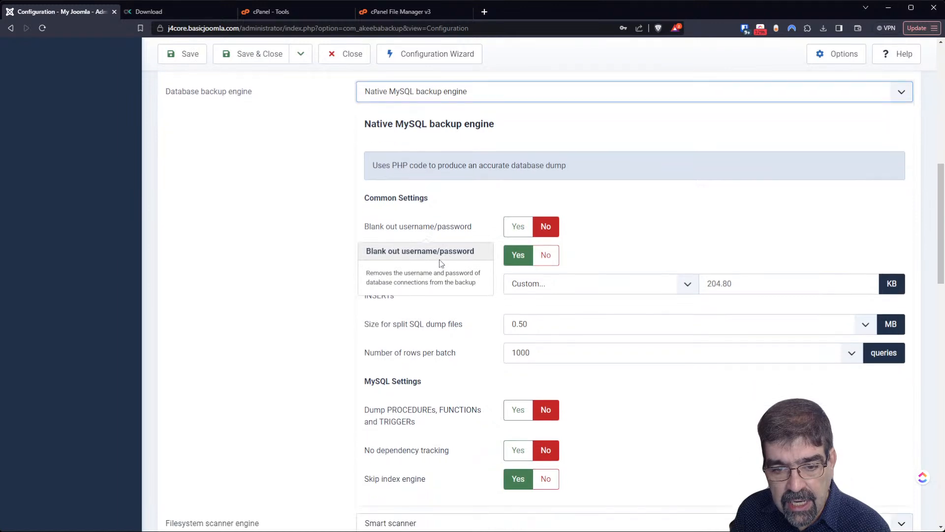
pyautogui.moveTo(310, 239)
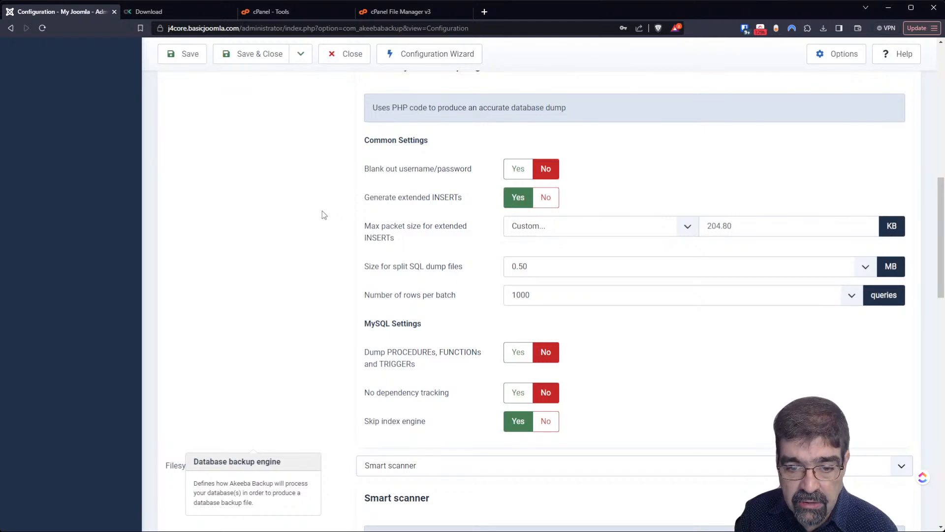
pyautogui.scroll(-5, 322, 211)
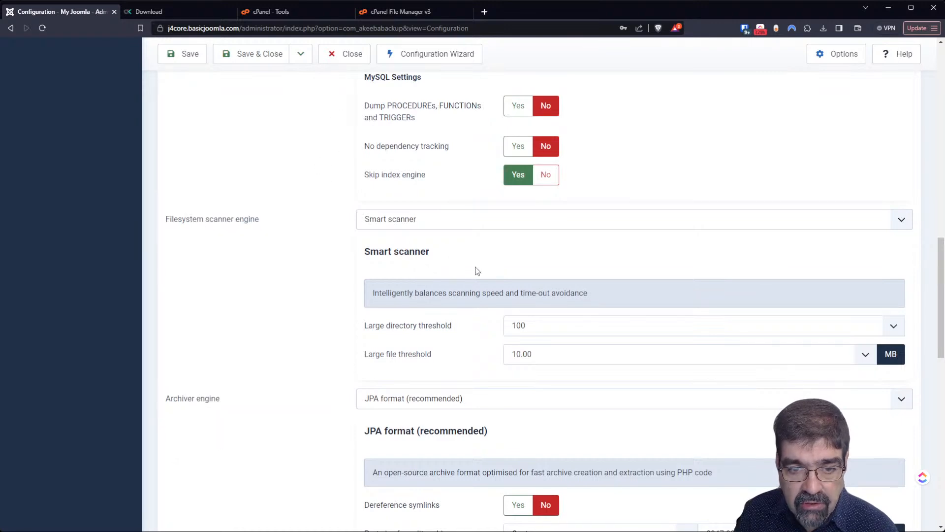
pyautogui.click(438, 223)
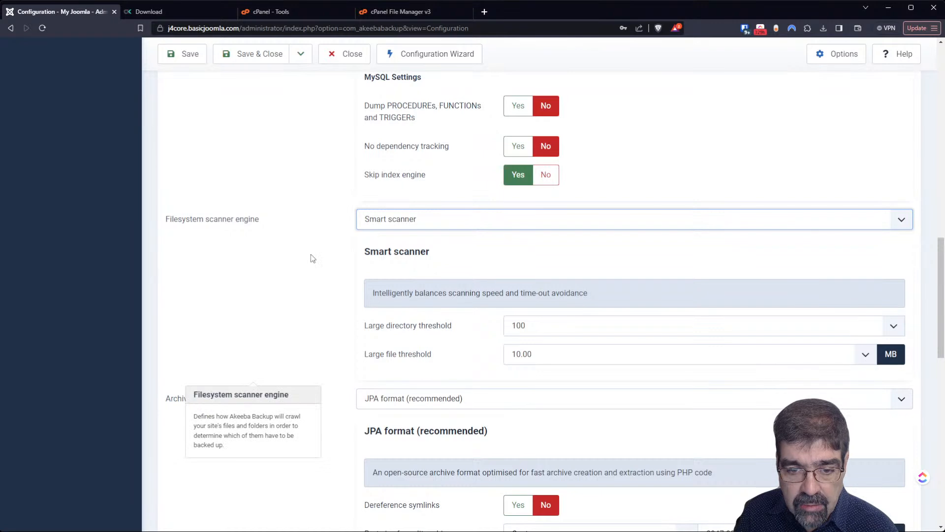
pyautogui.scroll(-2, 312, 254)
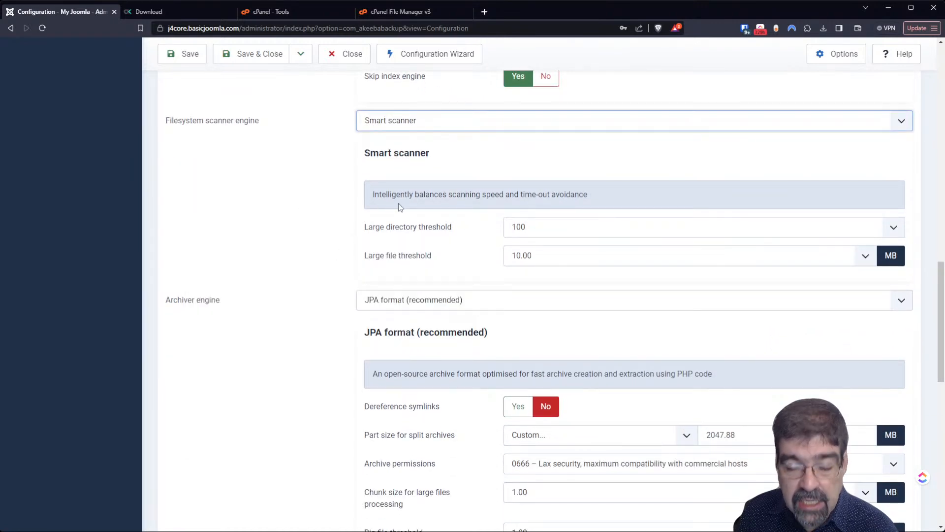
pyautogui.scroll(-2, 325, 217)
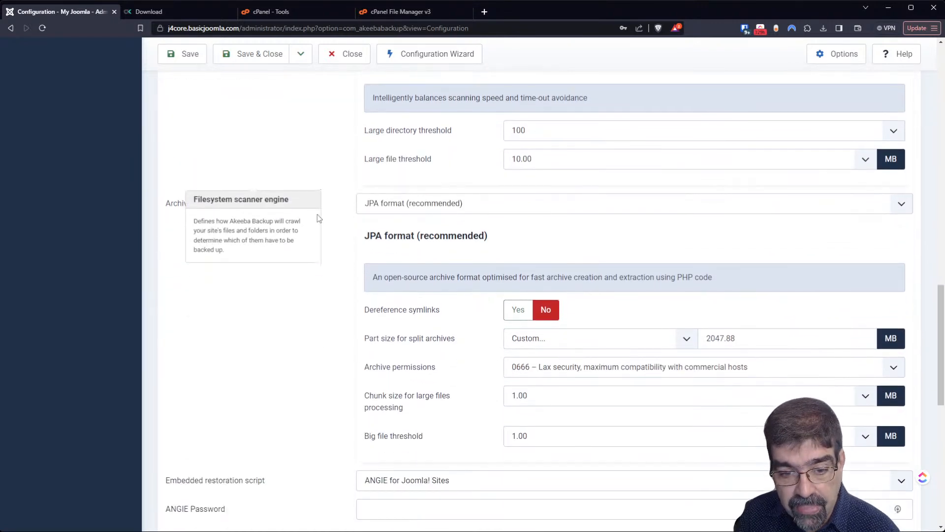
pyautogui.moveTo(317, 214)
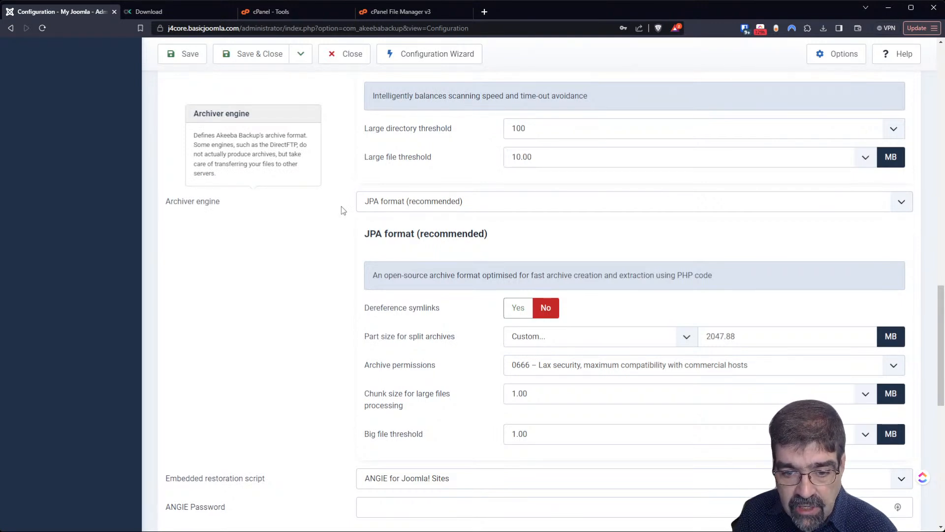
pyautogui.scroll(-2, 341, 206)
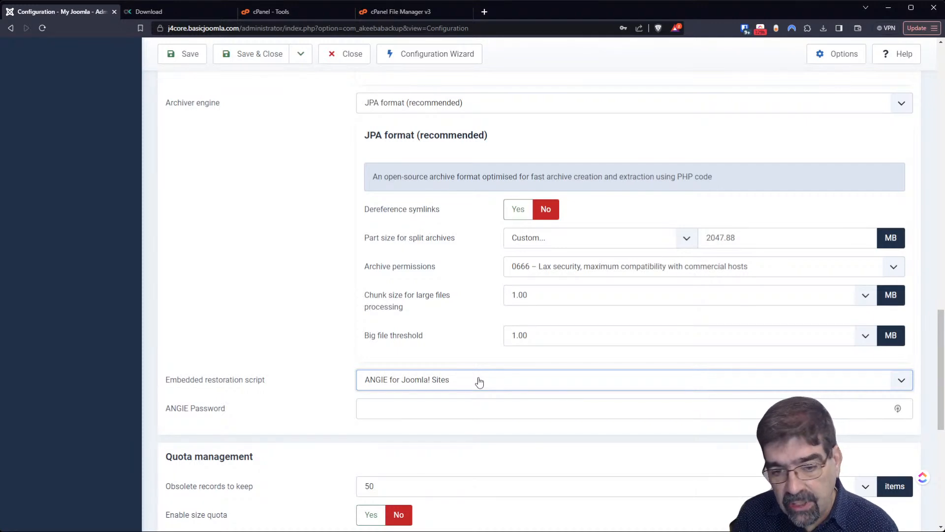
pyautogui.moveTo(306, 327)
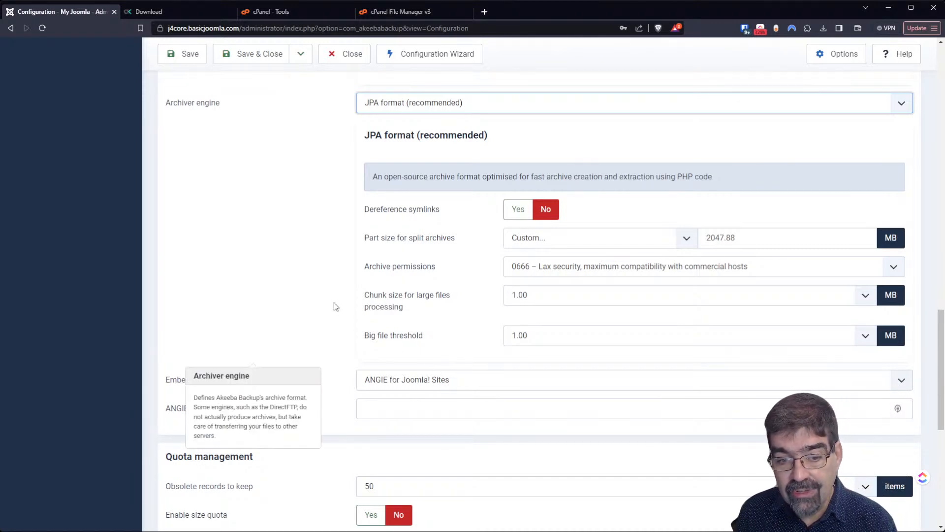
pyautogui.click(351, 261)
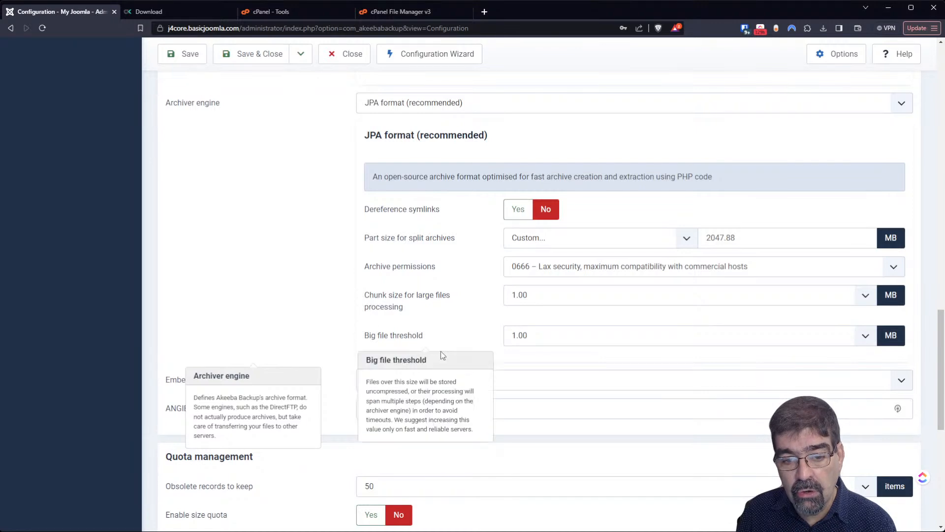
pyautogui.click(524, 412)
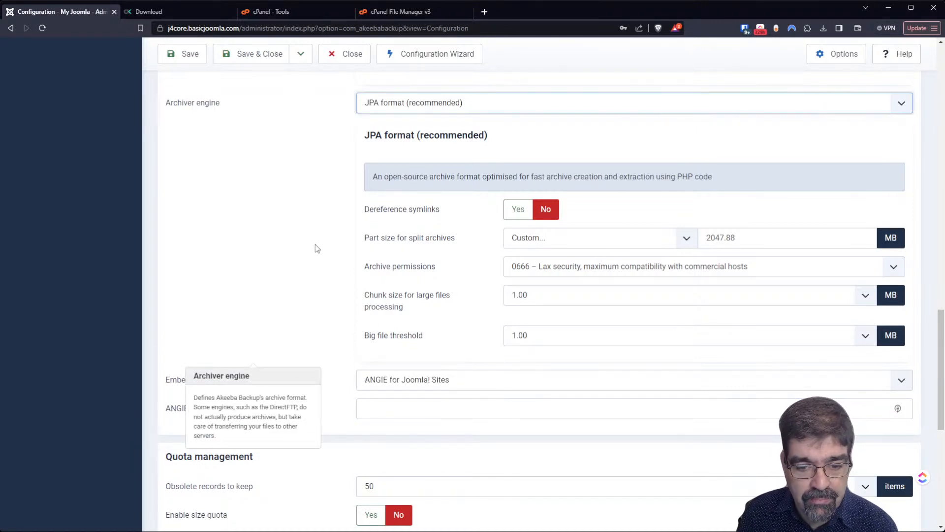
# - Change Obsolete records to keep from 50 to 1 under Quota management
pyautogui.scroll(-3, 315, 244)
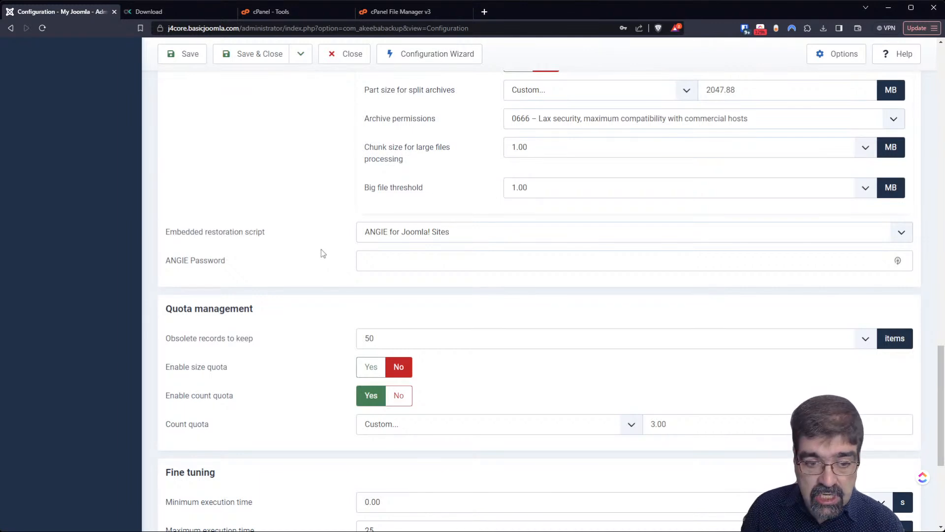
pyautogui.click(860, 343)
pyautogui.hotkey('ctrl', 'a')
pyautogui.write('1')
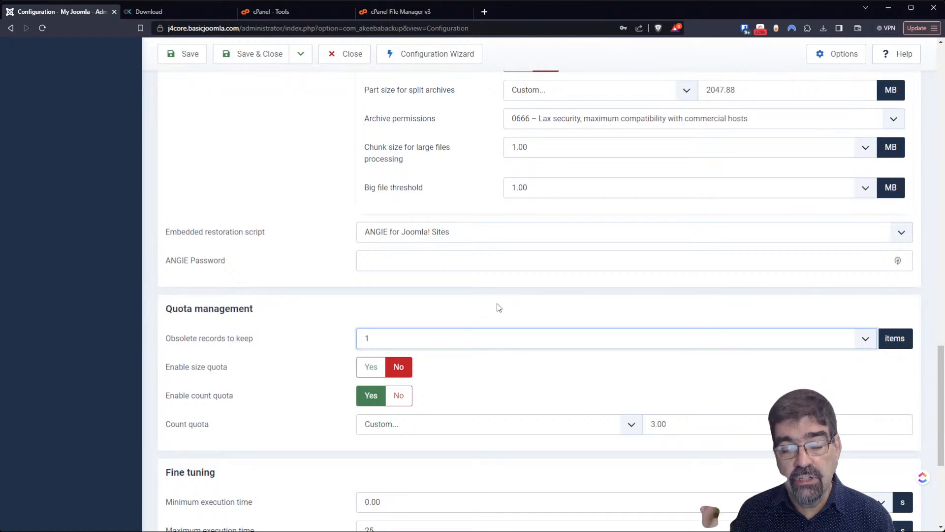
pyautogui.scroll(-1, 497, 308)
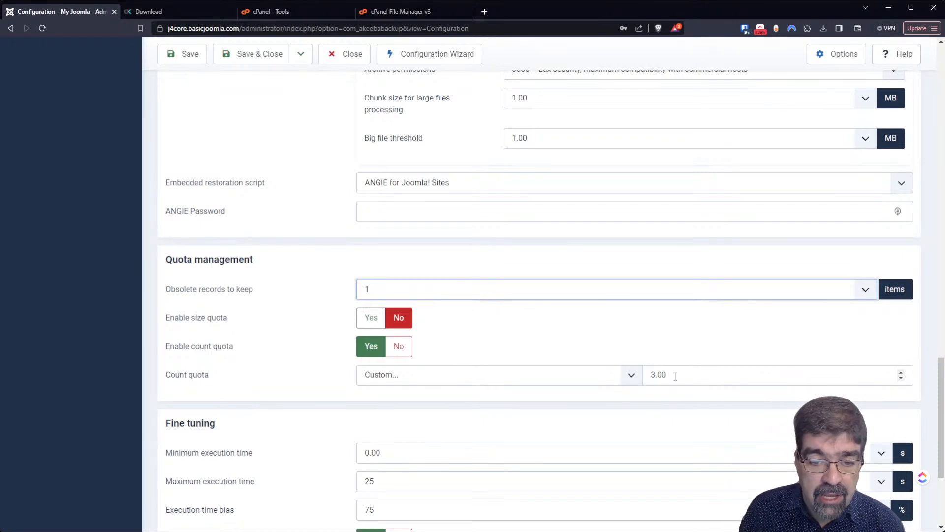
pyautogui.click(379, 325)
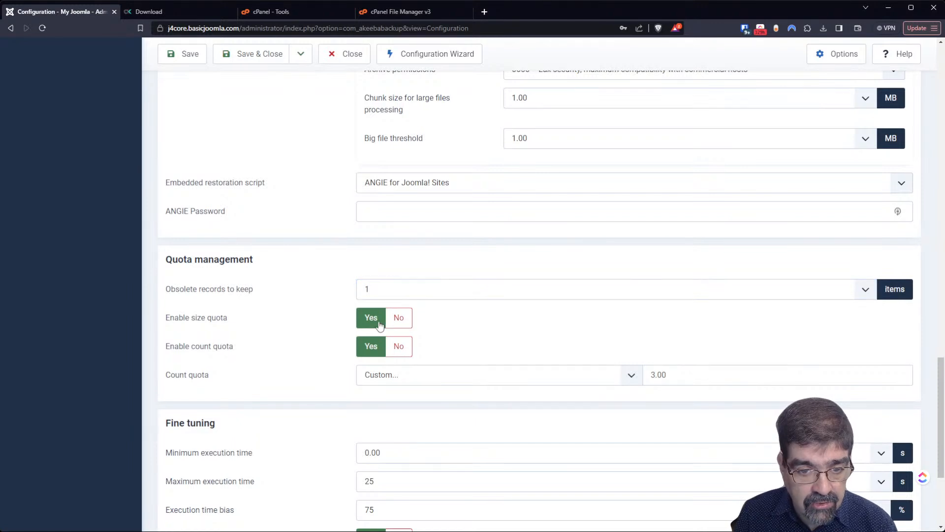
pyautogui.moveTo(256, 309)
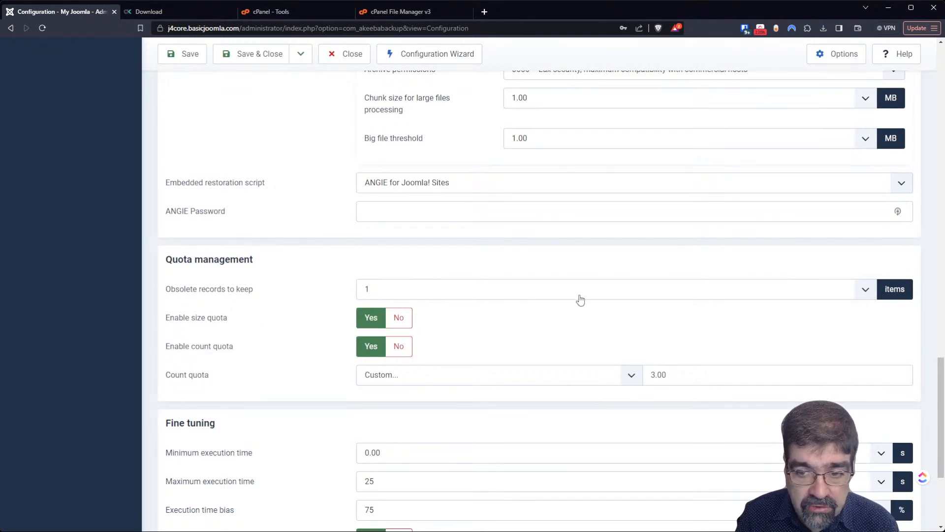
pyautogui.scroll(-2, 407, 393)
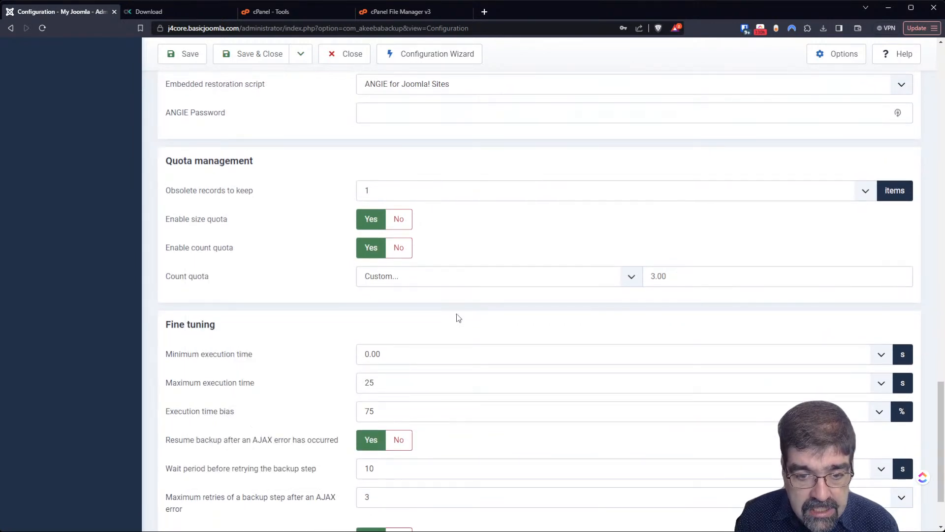
pyautogui.scroll(-1, 272, 344)
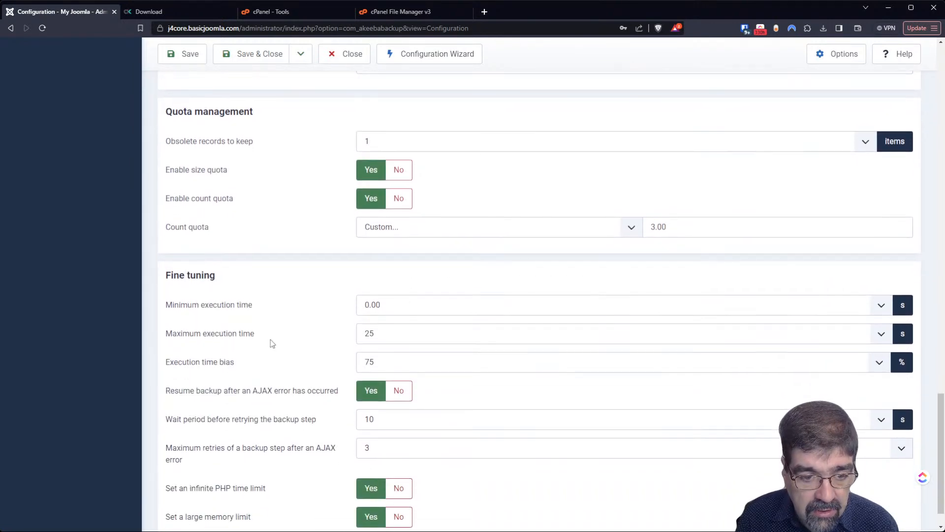
pyautogui.scroll(2, 270, 339)
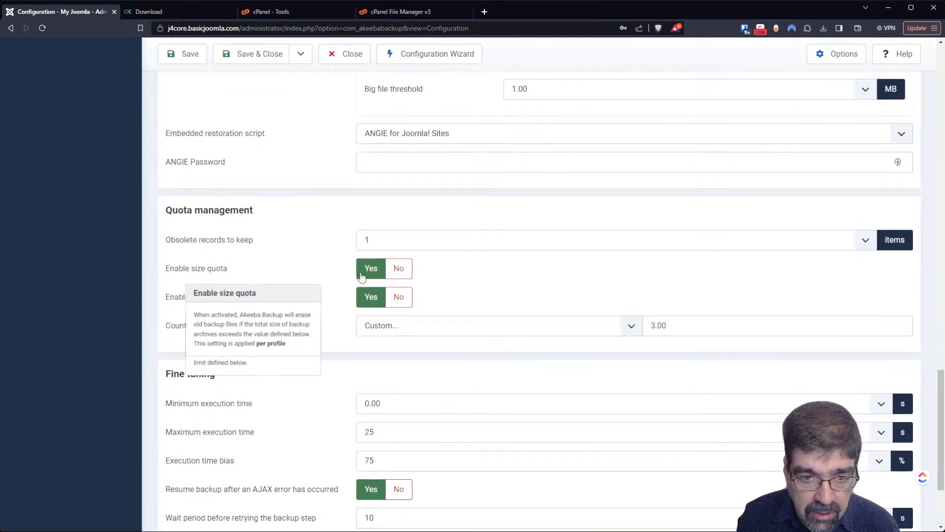
pyautogui.click(398, 268)
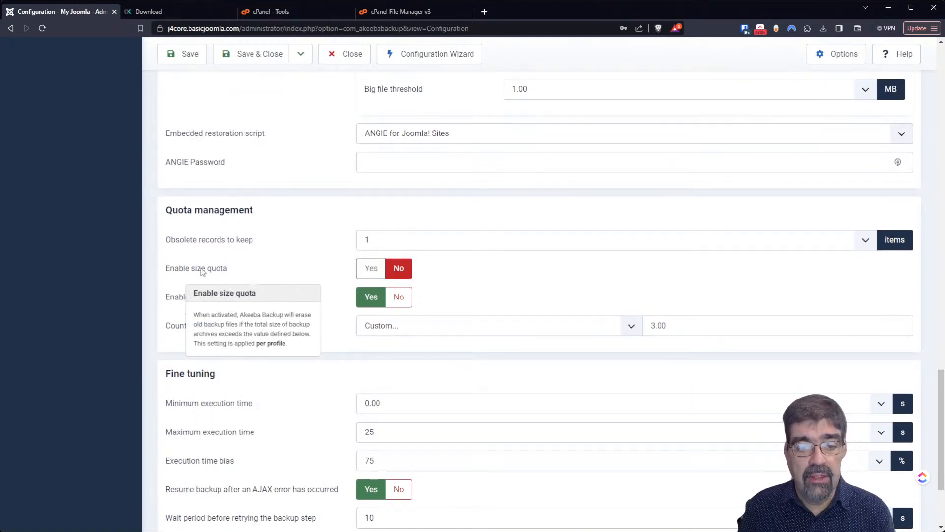
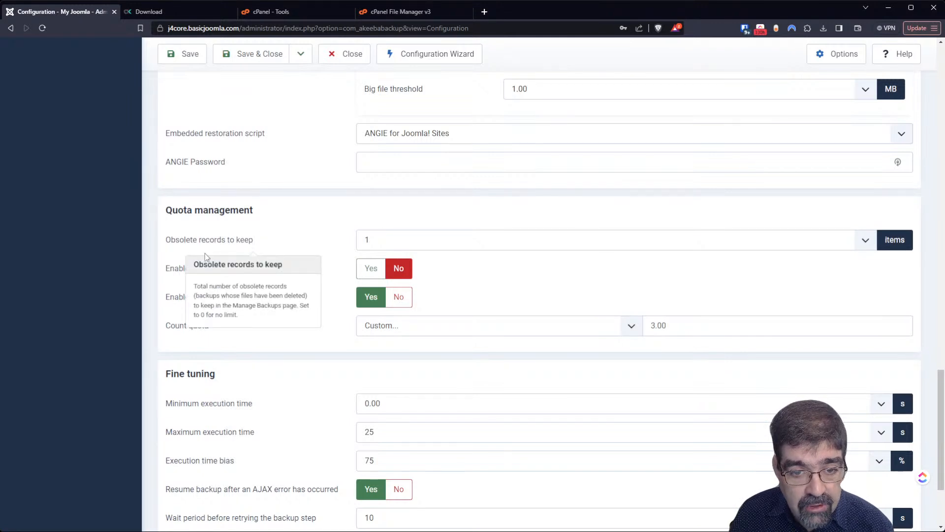
# - Save the backup profile settings and close back to the Akeeba Backup control panel
pyautogui.moveTo(213, 299)
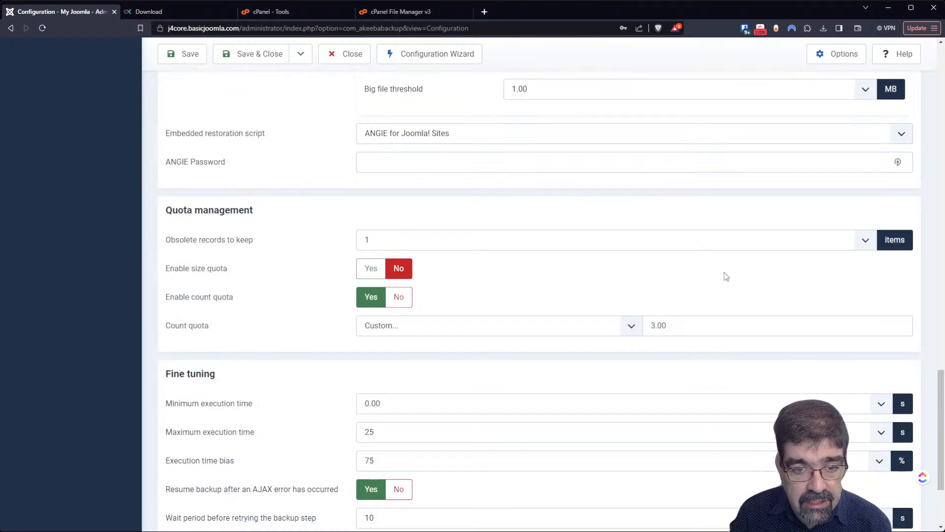
pyautogui.scroll(-3, 276, 198)
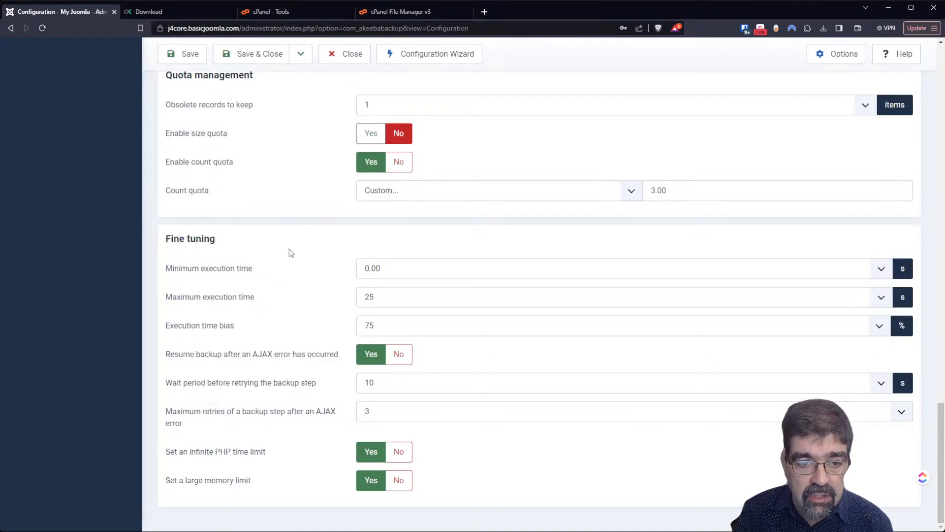
pyautogui.scroll(15, 290, 252)
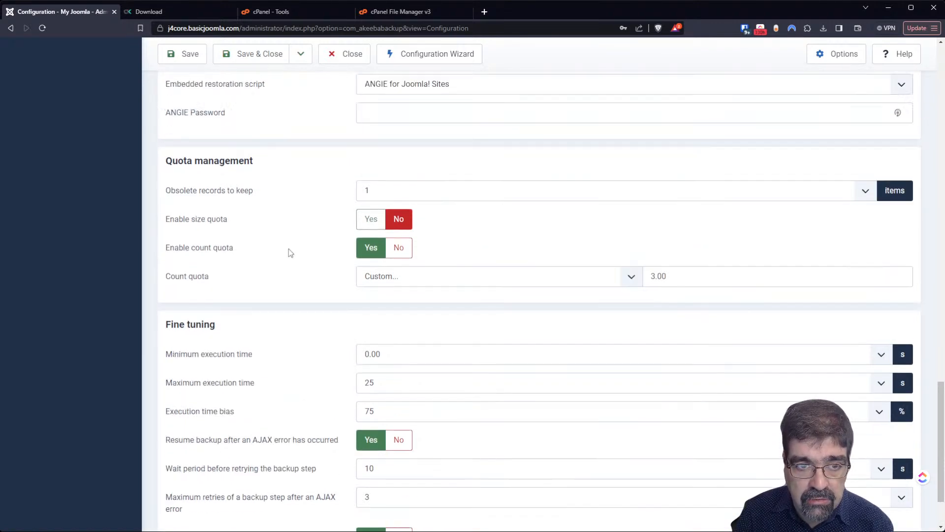
pyautogui.scroll(10, 288, 249)
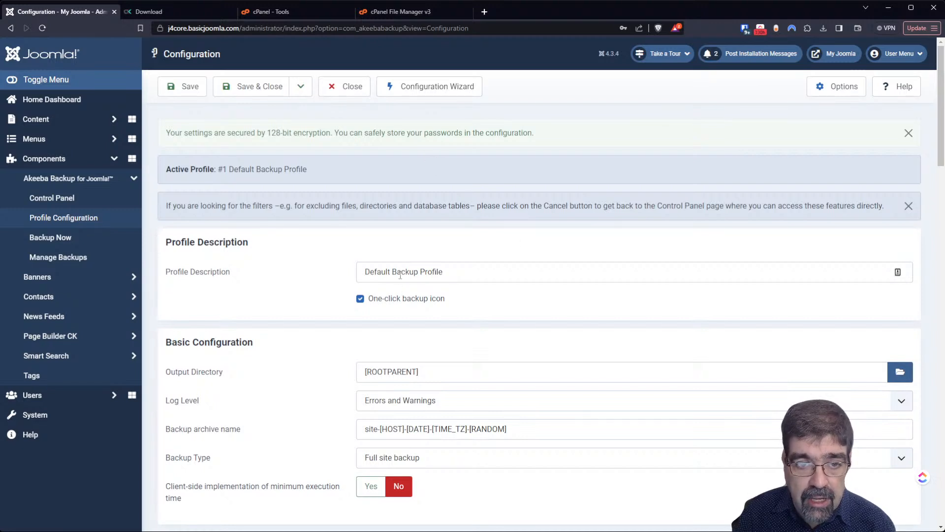
pyautogui.click(251, 89)
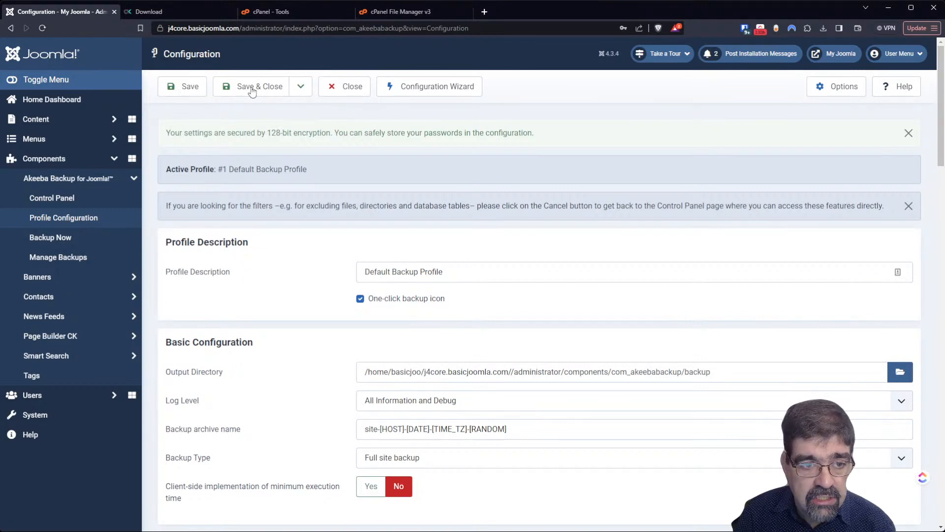
pyautogui.click(345, 91)
pyautogui.click(345, 92)
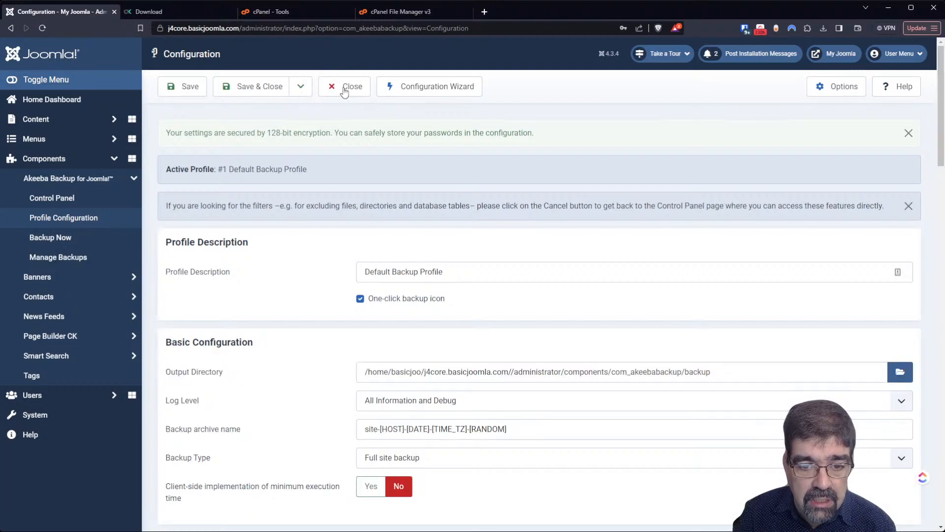
pyautogui.click(344, 92)
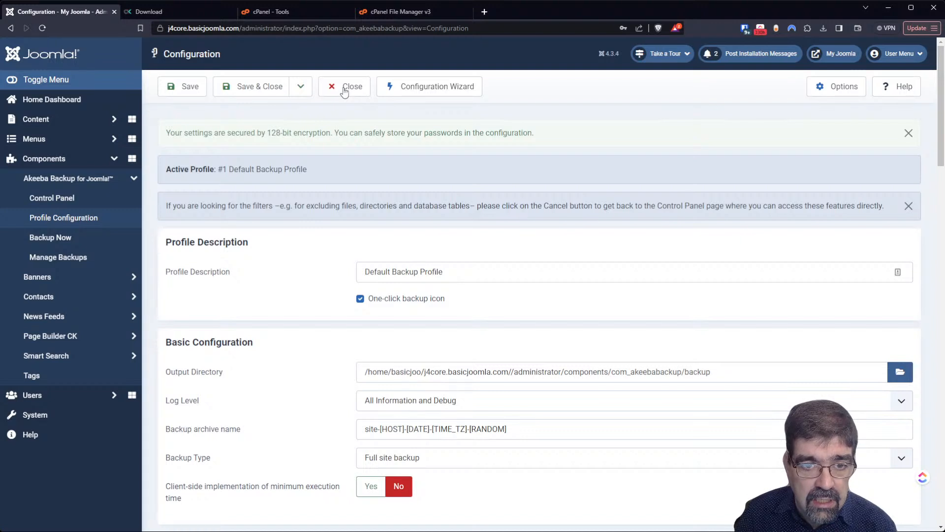
pyautogui.click(60, 198)
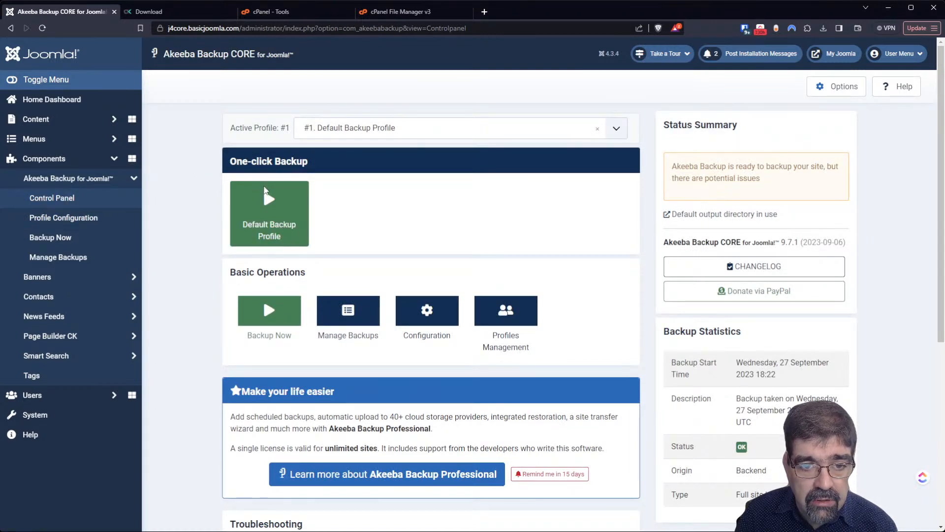
# - Run three one-click Default Backup Profile backups, then open Manage Backups showing four records
pyautogui.click(265, 192)
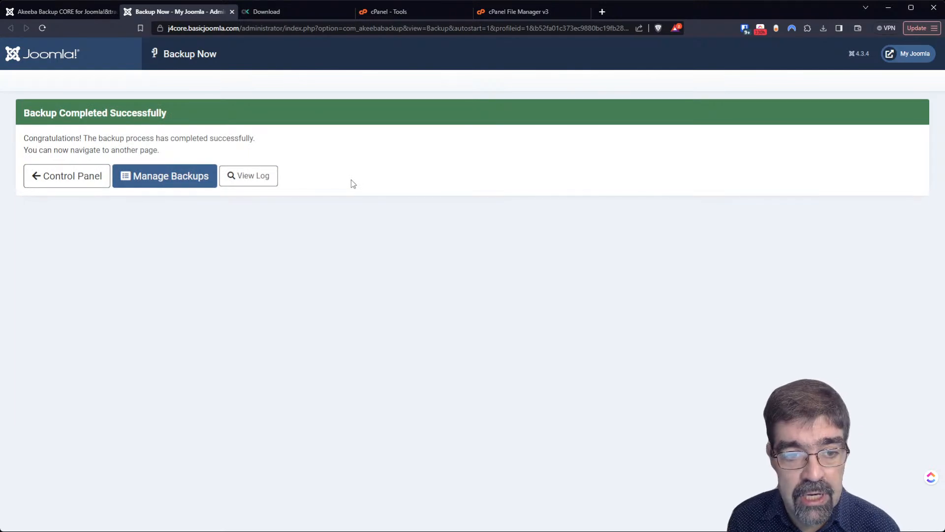
pyautogui.click(77, 183)
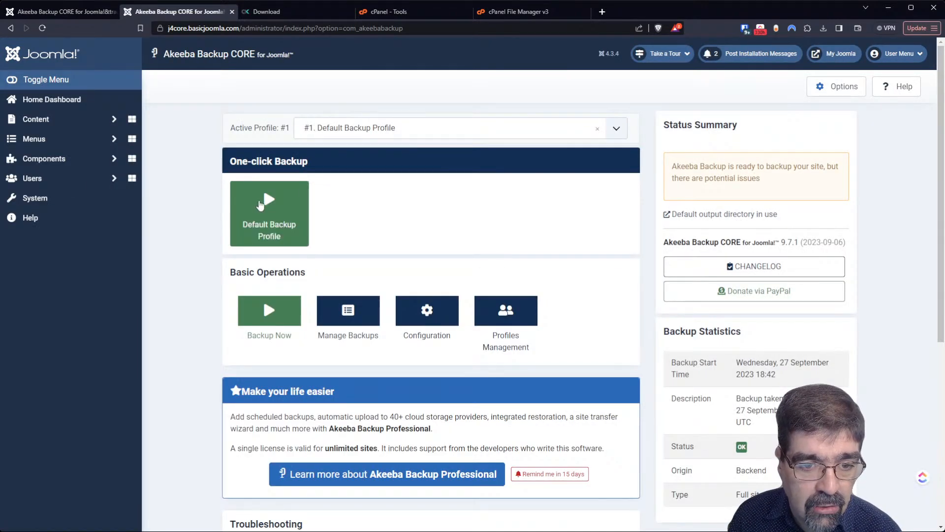
pyautogui.click(260, 205)
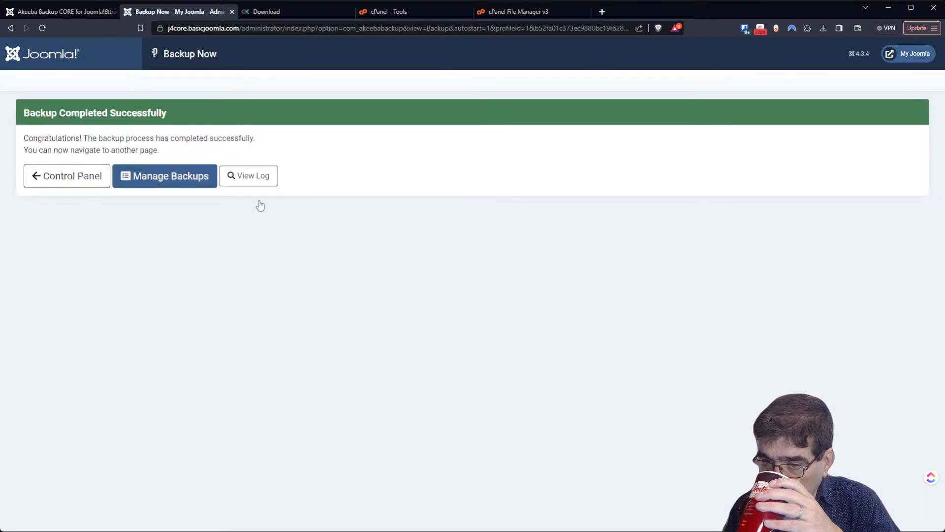
pyautogui.click(66, 175)
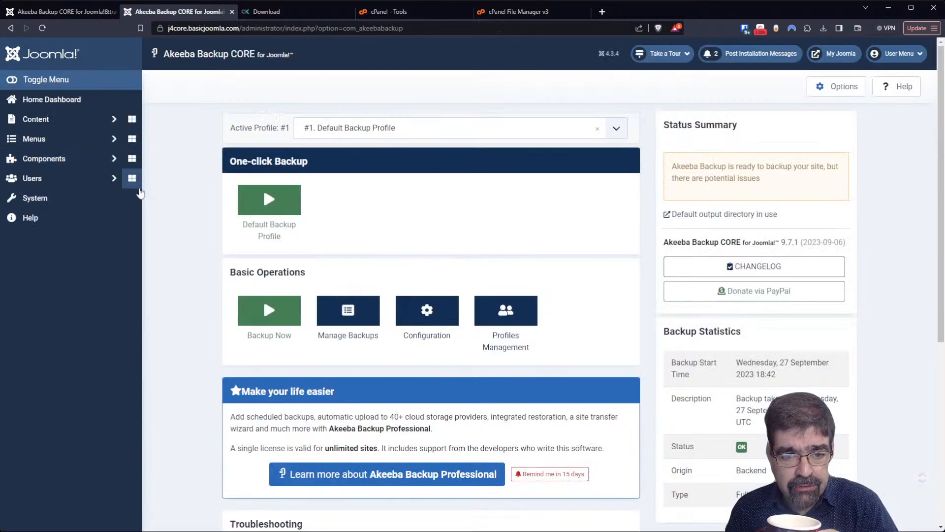
pyautogui.click(274, 216)
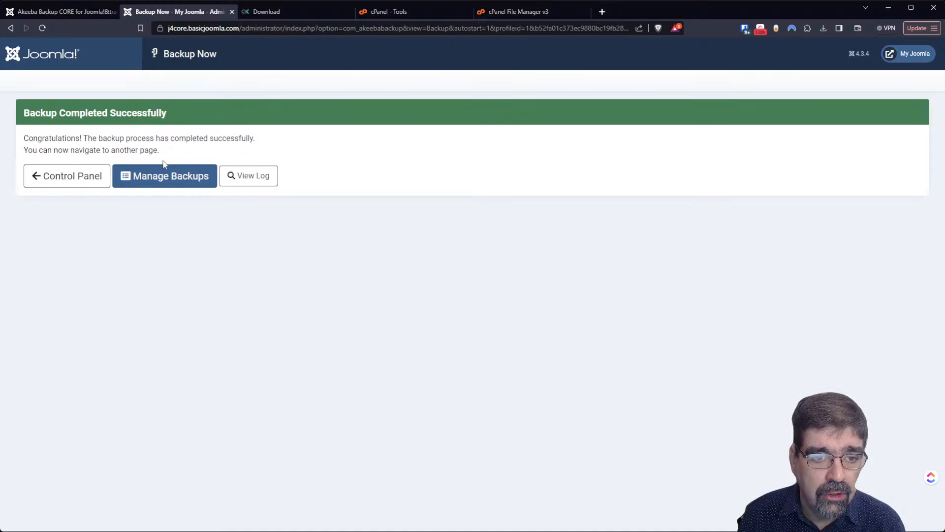
pyautogui.click(165, 174)
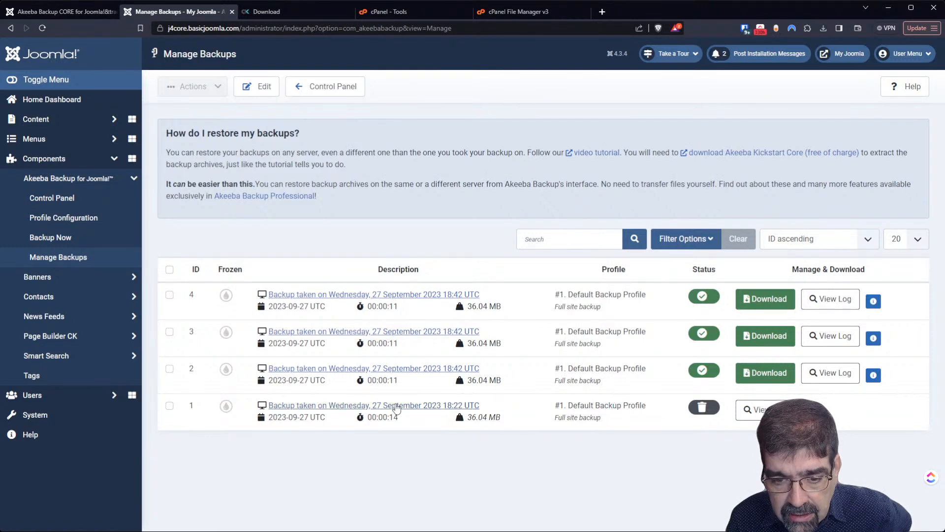
# - Check backup 1's 36.04 MB size, then select record 3 and view its actions without deleting
pyautogui.moveTo(467, 417); pyautogui.dragTo(501, 421)
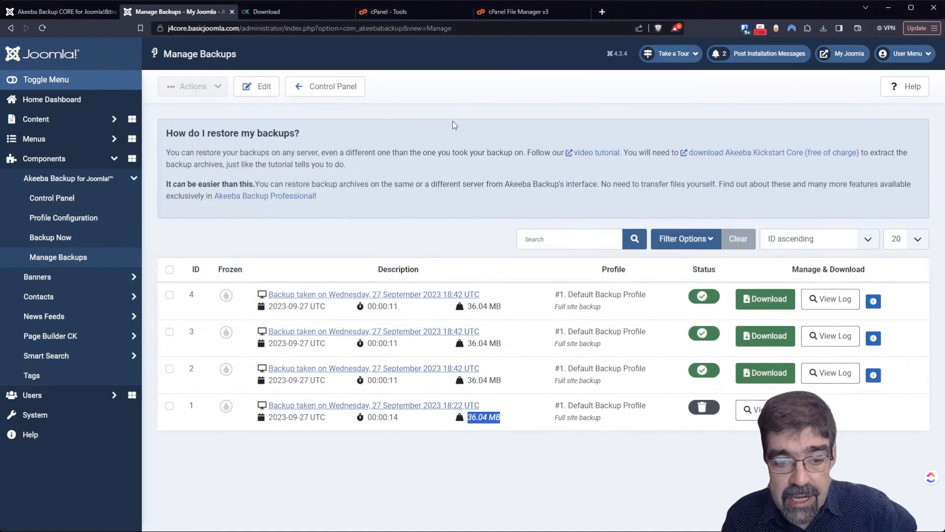
pyautogui.click(170, 332)
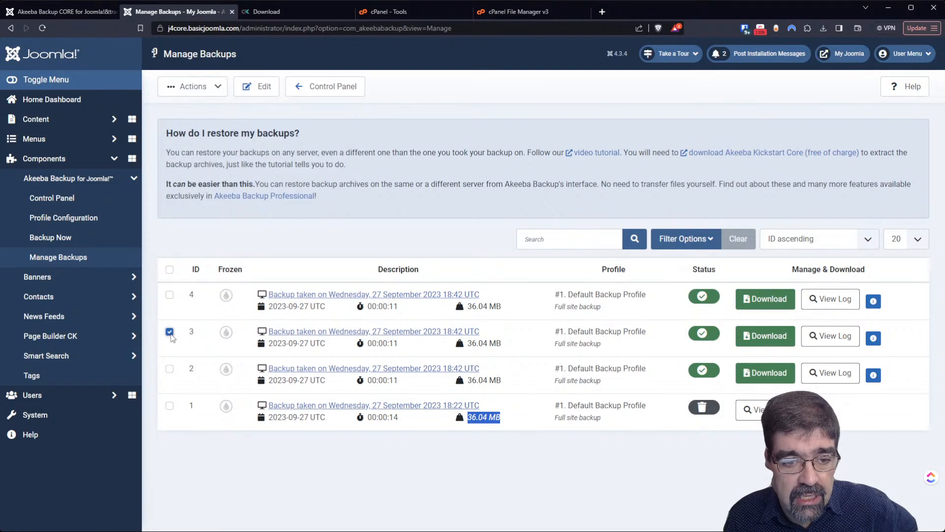
pyautogui.click(187, 88)
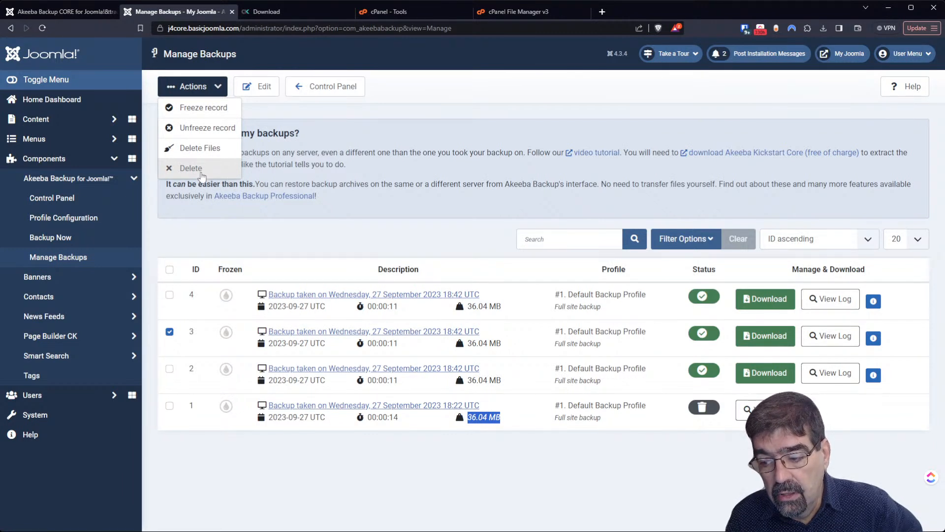
pyautogui.click(418, 130)
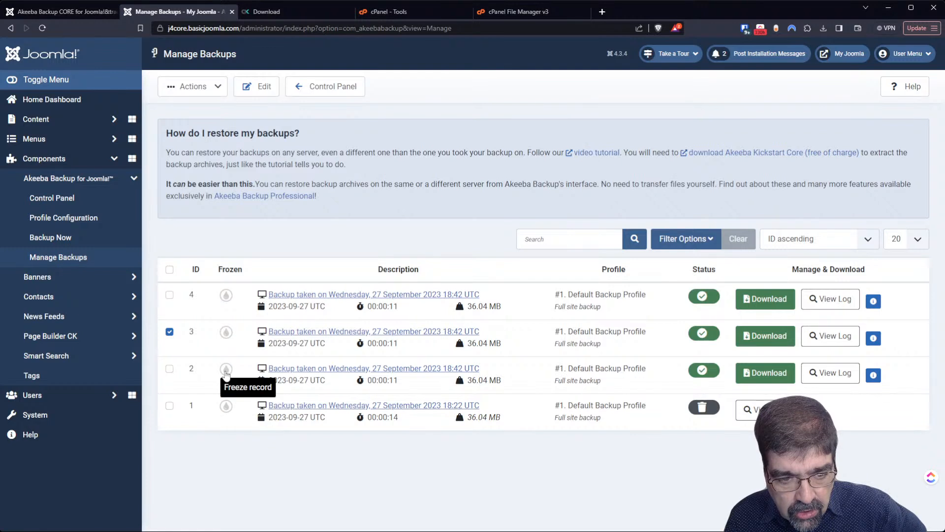
# - Toggle the frozen state of backup records 2 and 4, then return to the control panel
pyautogui.click(226, 369)
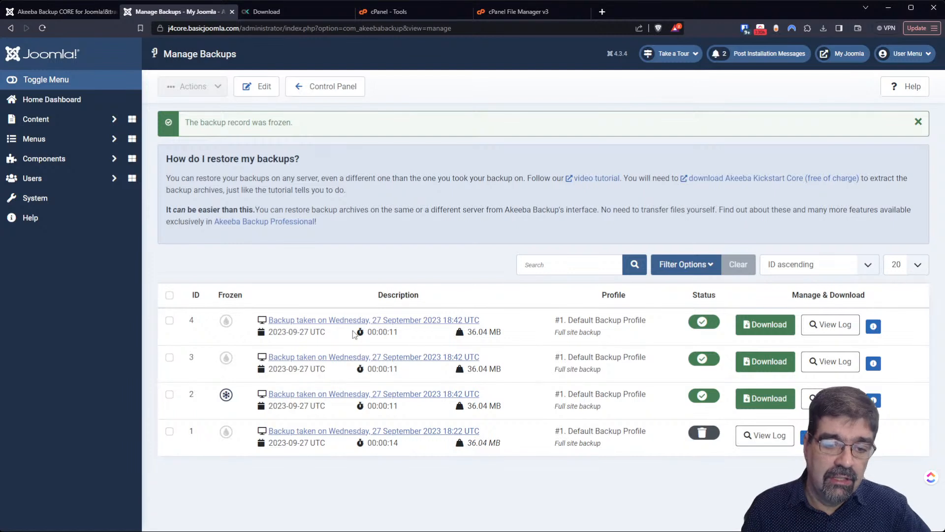
pyautogui.click(225, 399)
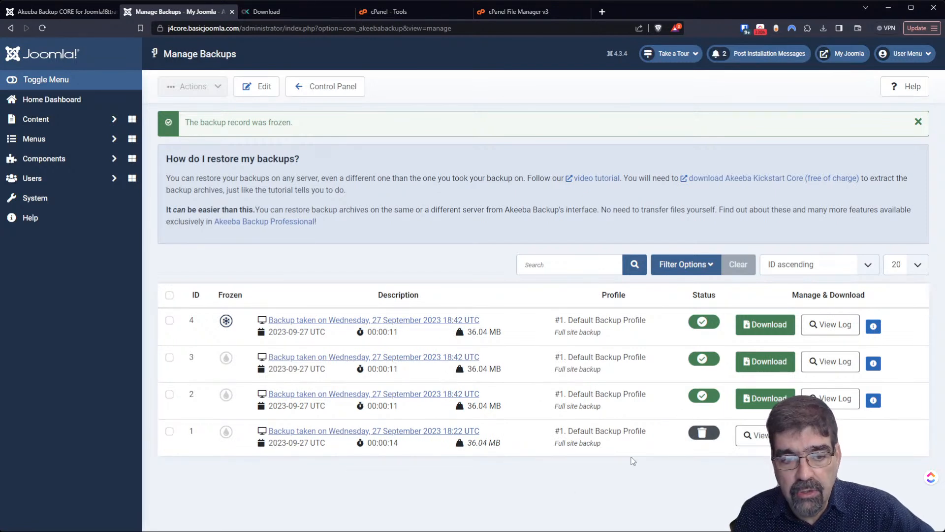
pyautogui.click(226, 321)
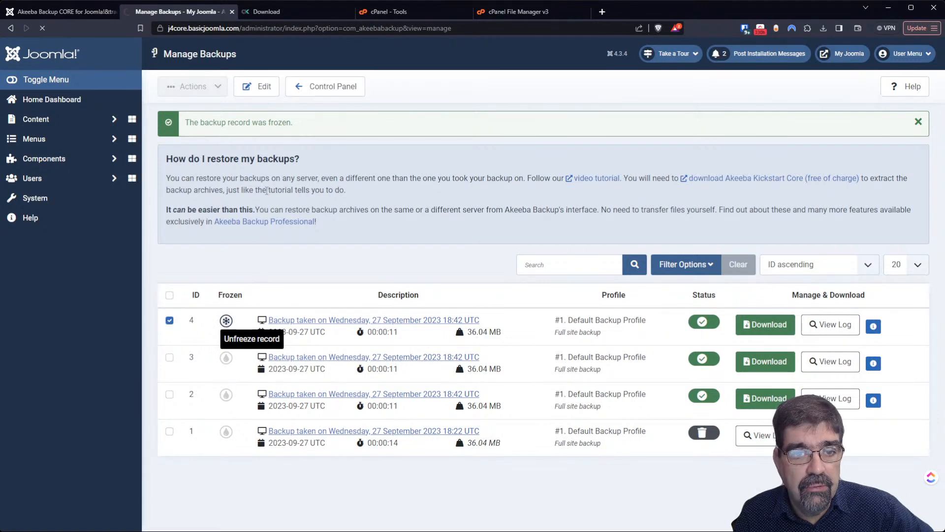
pyautogui.click(321, 94)
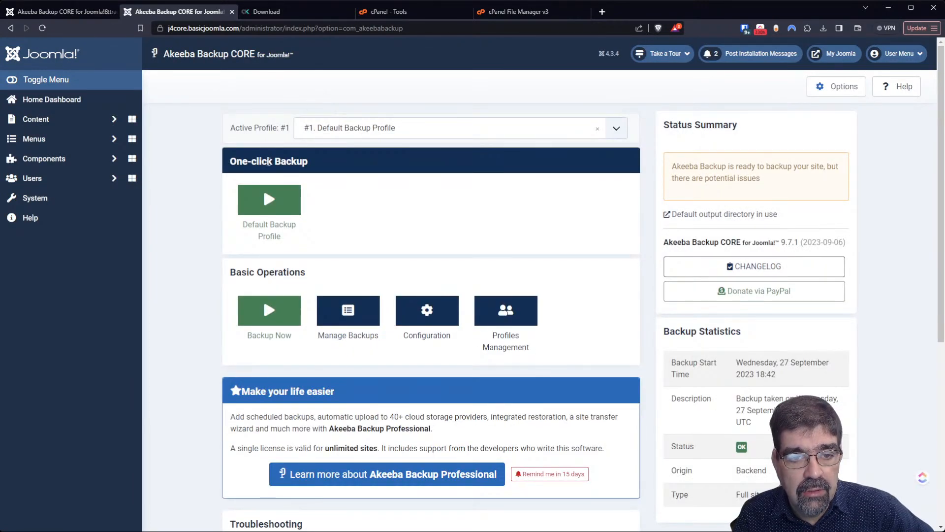
# - Run one more one-click default profile backup, then open the backup profile Configuration
pyautogui.click(266, 198)
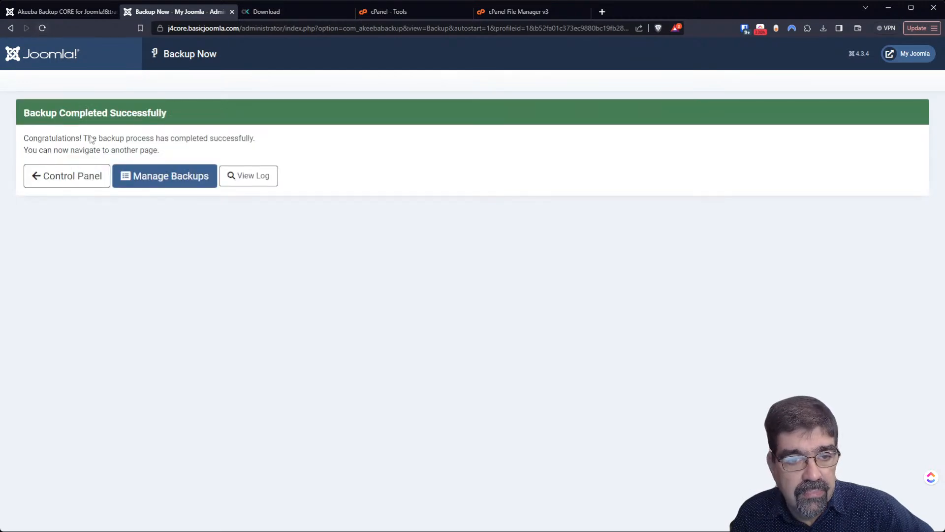
pyautogui.click(75, 183)
pyautogui.click(262, 297)
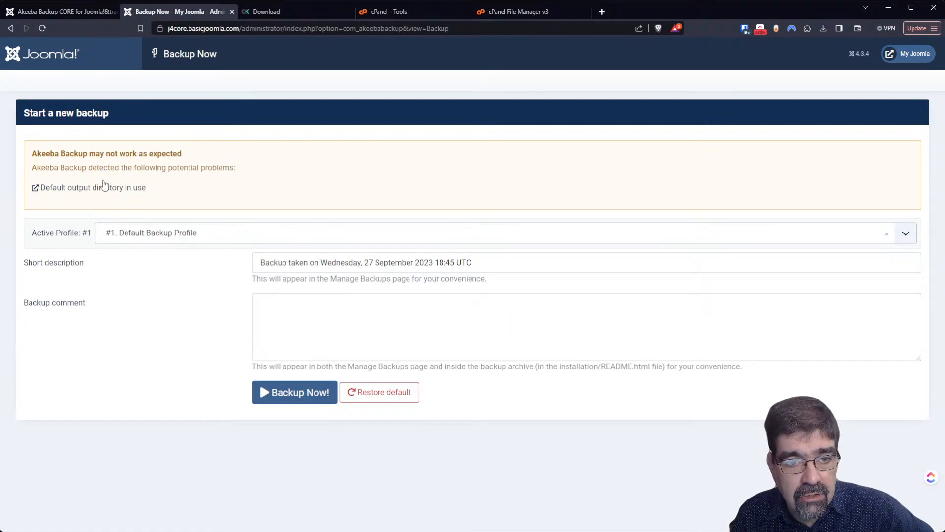
pyautogui.click(59, 12)
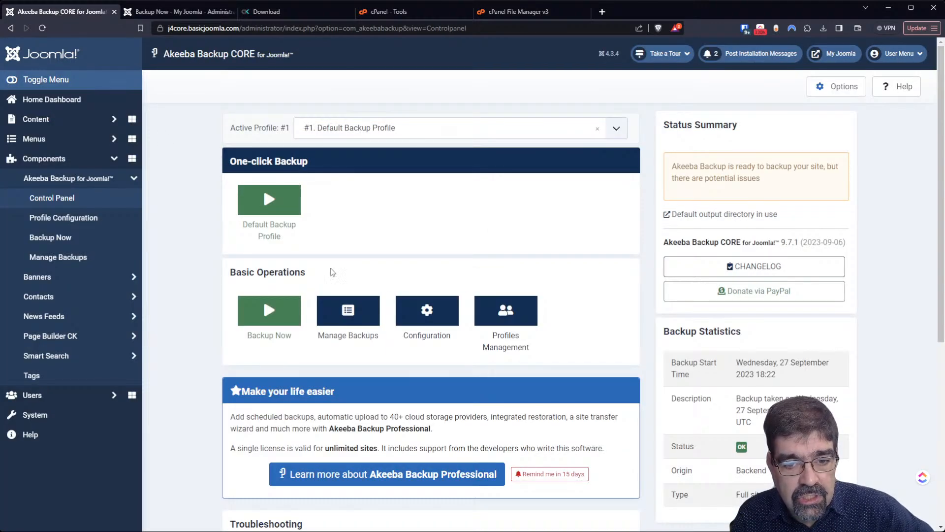
pyautogui.click(428, 319)
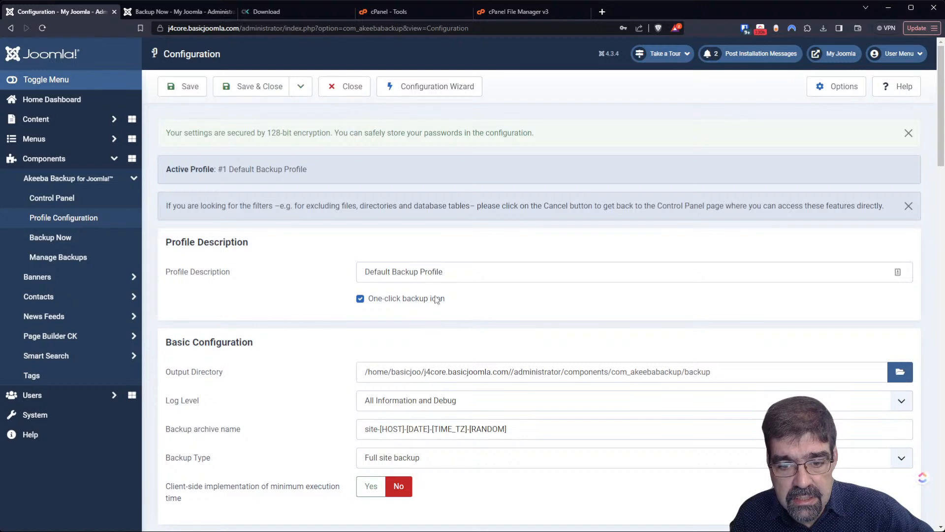
# - Set the Output Directory to the hosting account's home folder and save
pyautogui.click(899, 372)
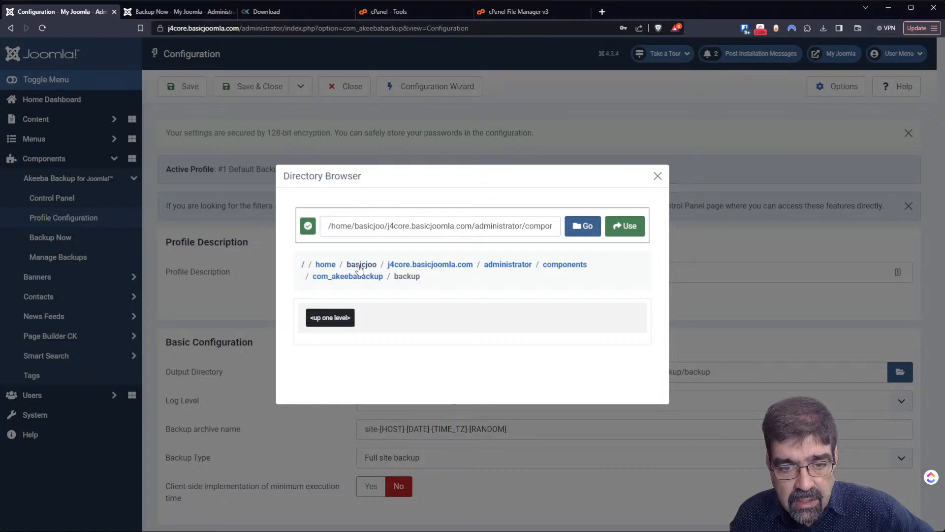
pyautogui.click(360, 269)
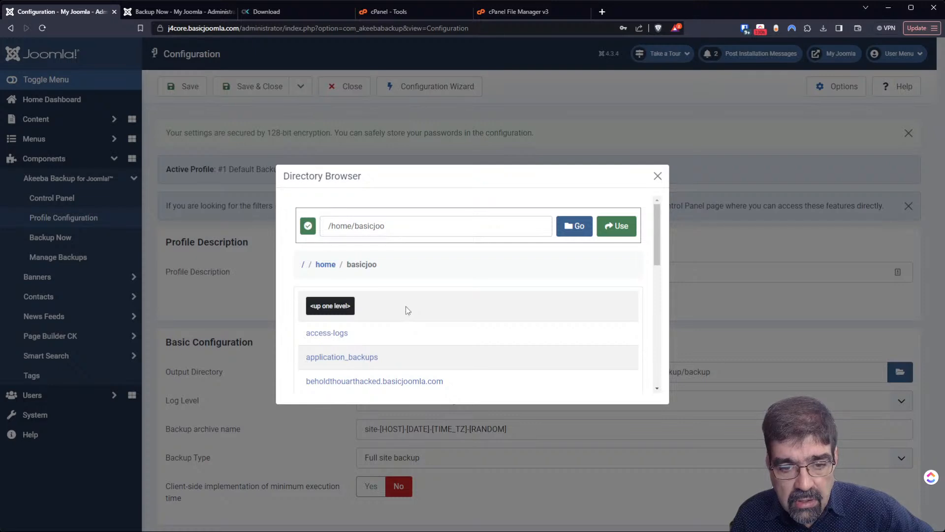
pyautogui.click(618, 227)
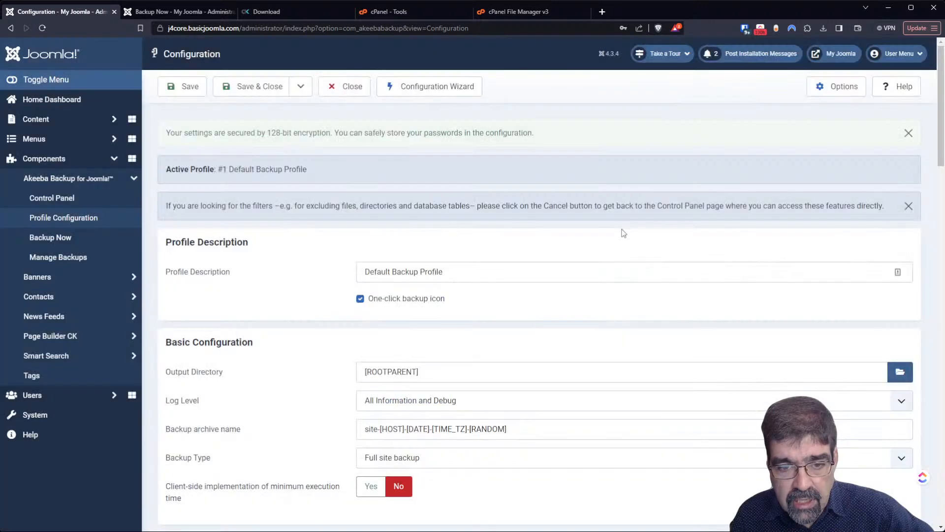
pyautogui.click(187, 92)
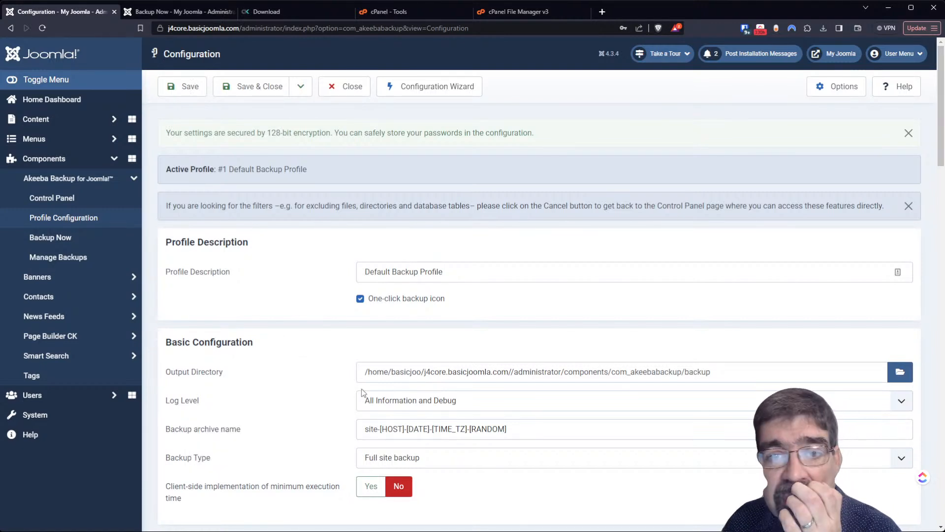
# - Set the Output Directory to j4core.basicjoomla.com/betterbackuplocation and save the profile
pyautogui.click(900, 373)
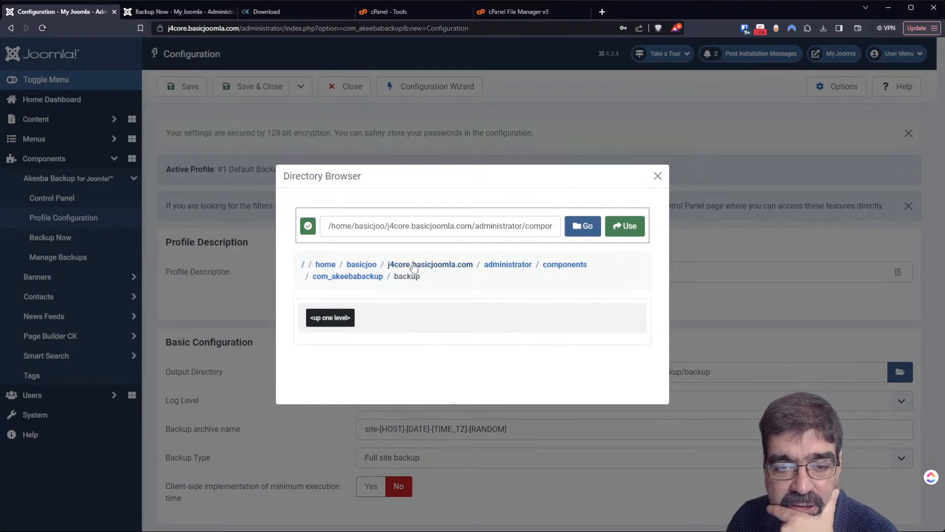
pyautogui.click(414, 264)
pyautogui.click(325, 383)
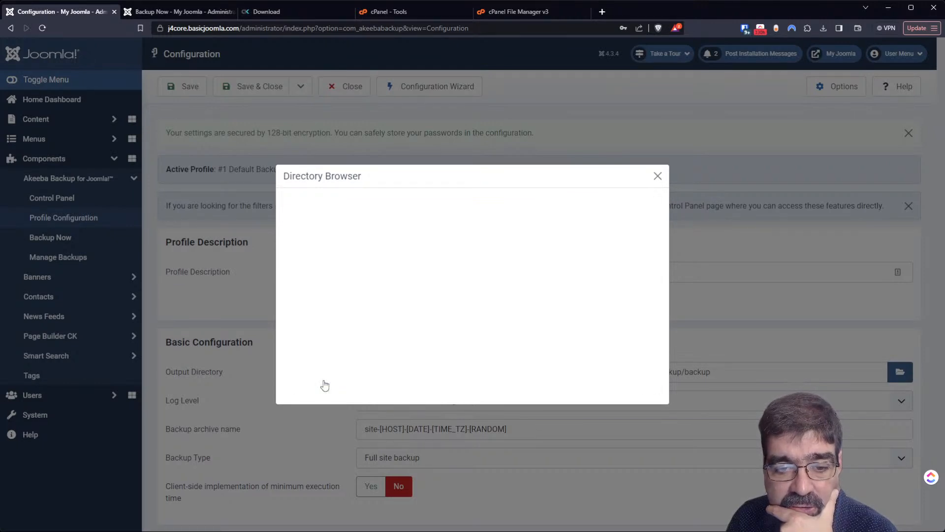
pyautogui.click(616, 226)
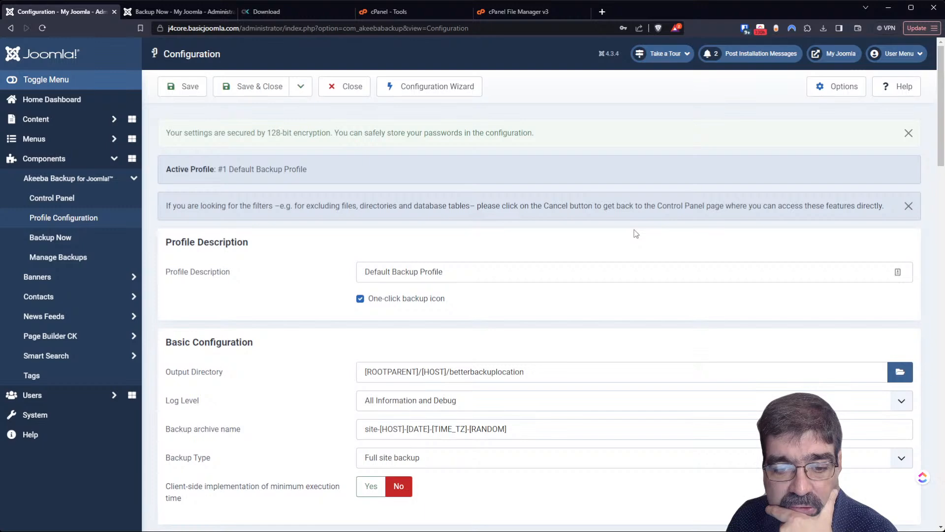
pyautogui.click(182, 88)
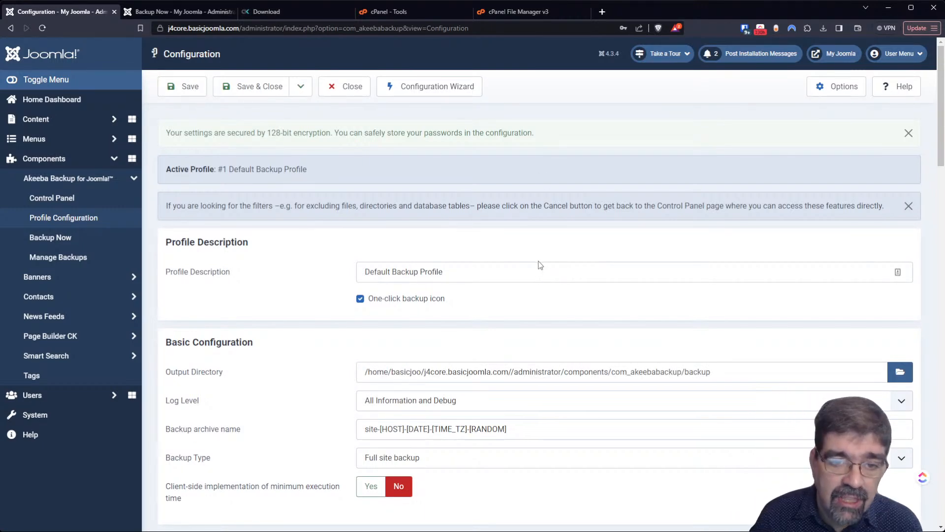
pyautogui.scroll(-7, 537, 276)
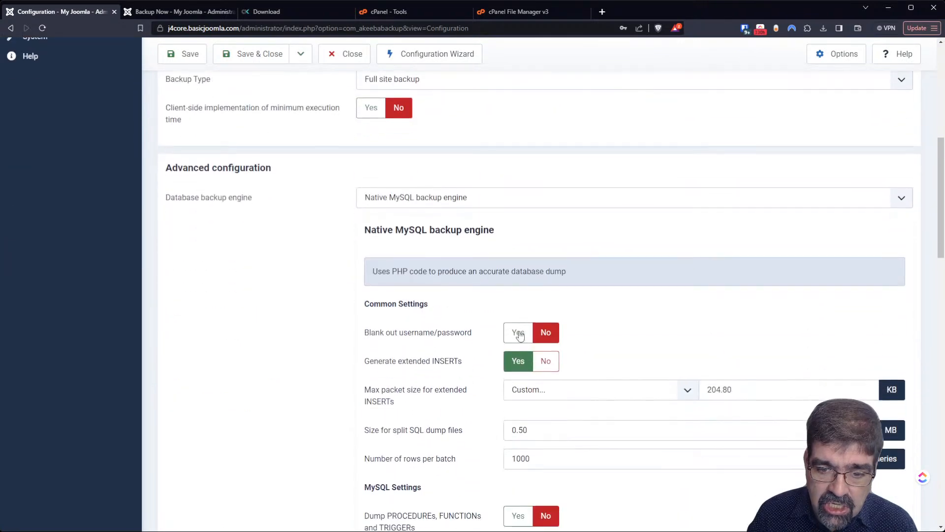
pyautogui.scroll(-3, 523, 334)
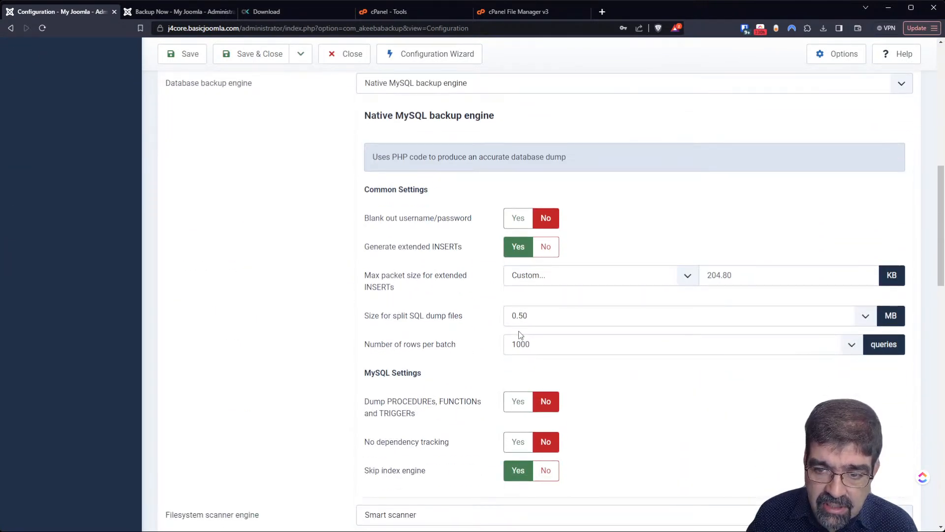
pyautogui.scroll(-19, 520, 335)
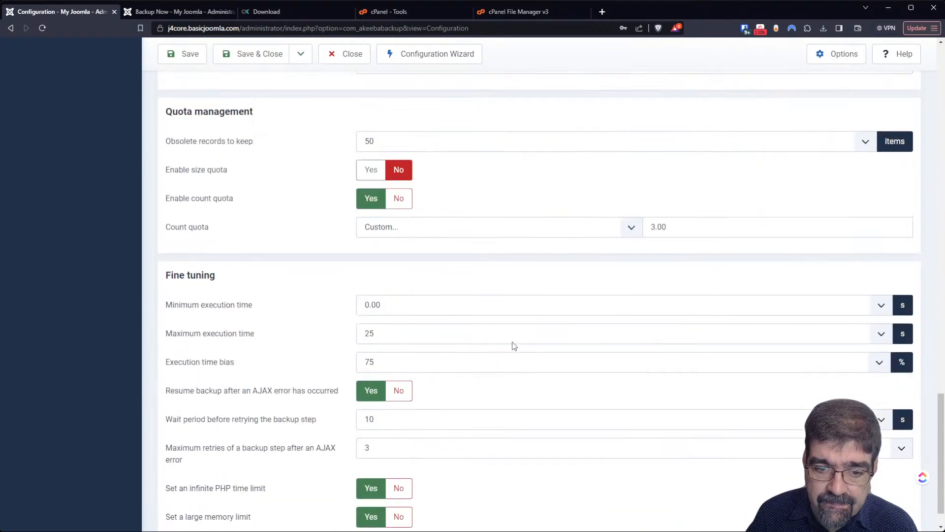
pyautogui.scroll(10, 513, 347)
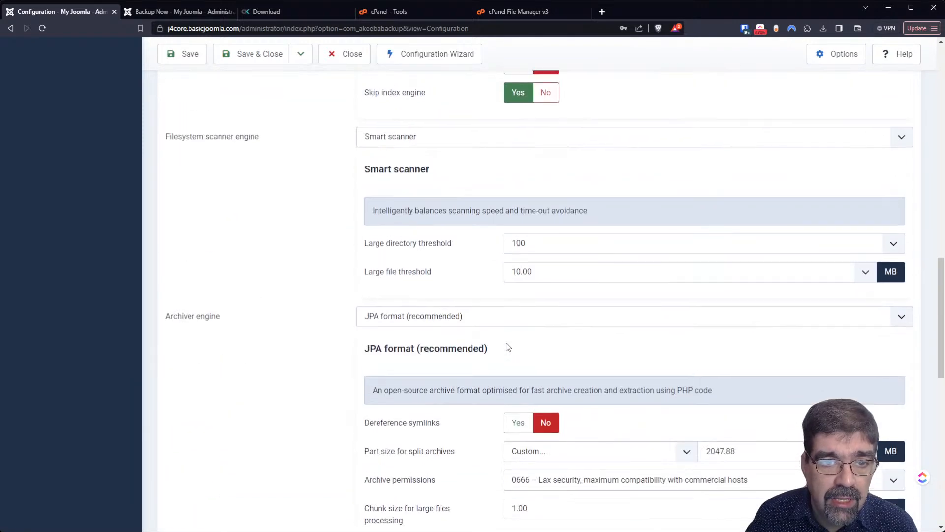
pyautogui.scroll(15, 508, 348)
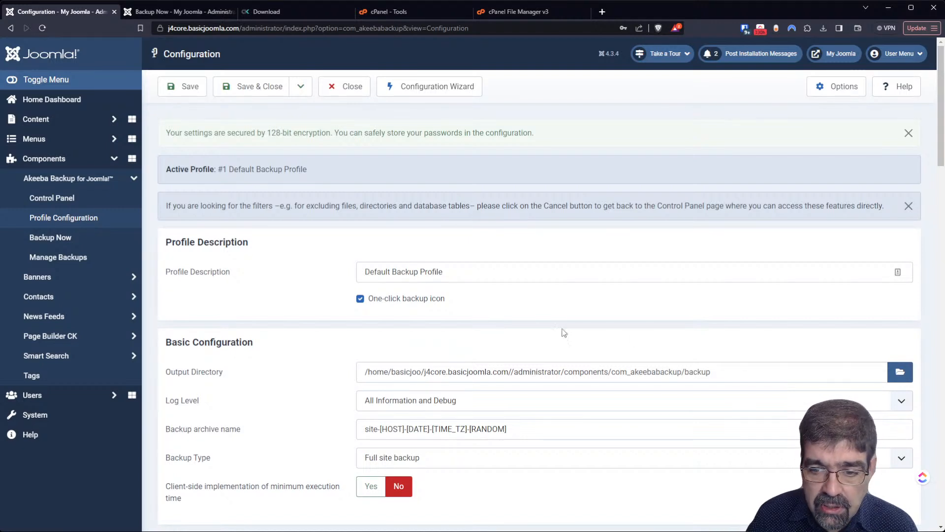
# - Again choose j4core.basicjoomla.com/betterbackuplocation as the Output Directory and save
pyautogui.click(900, 372)
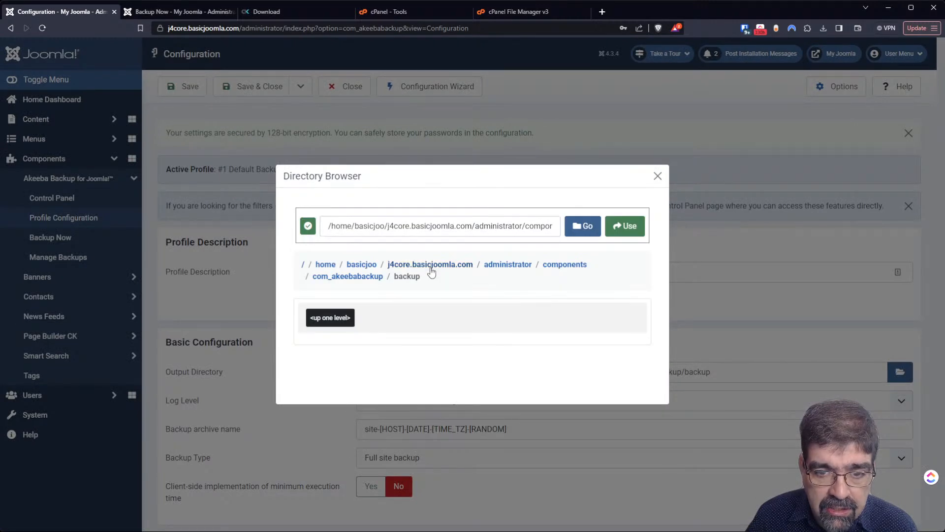
pyautogui.click(446, 266)
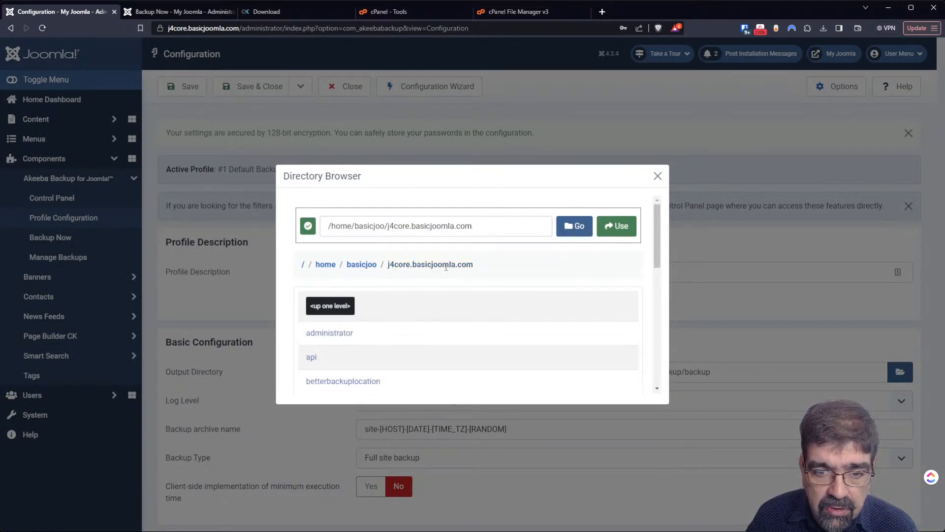
pyautogui.click(341, 381)
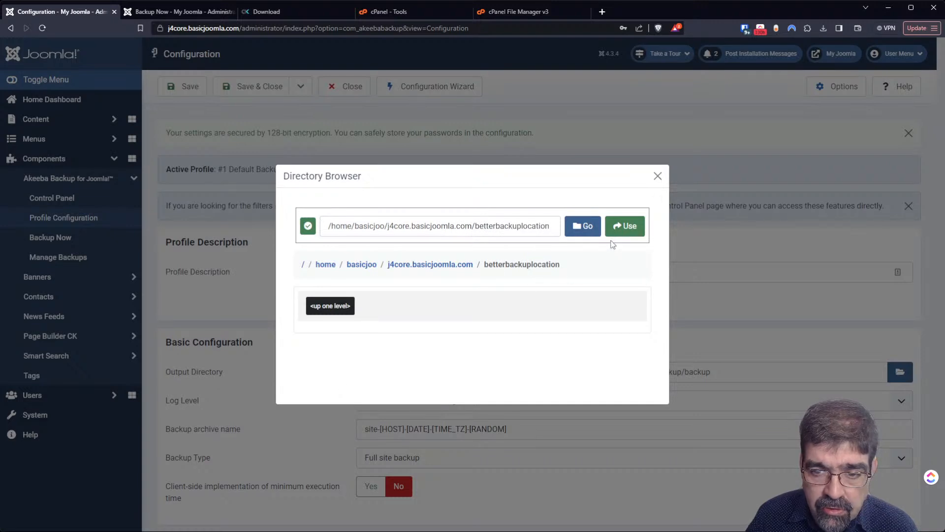
pyautogui.click(625, 226)
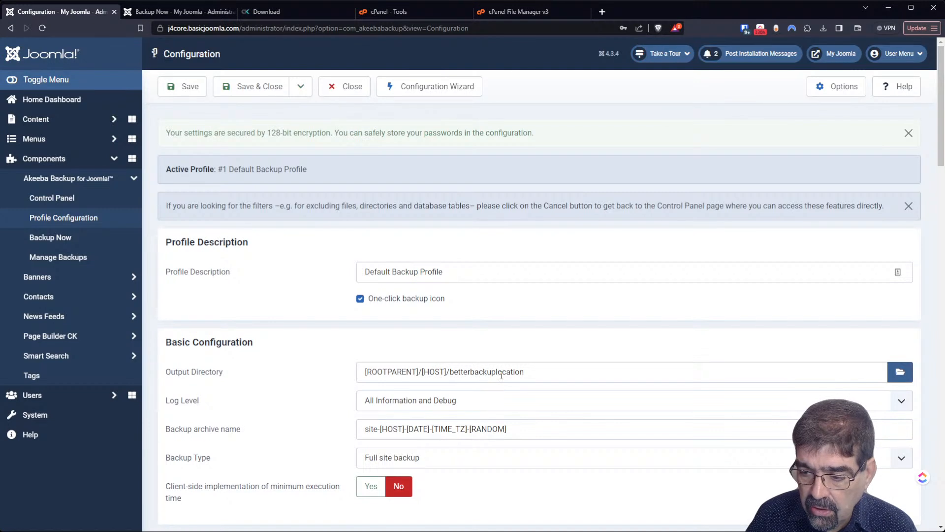
pyautogui.click(182, 88)
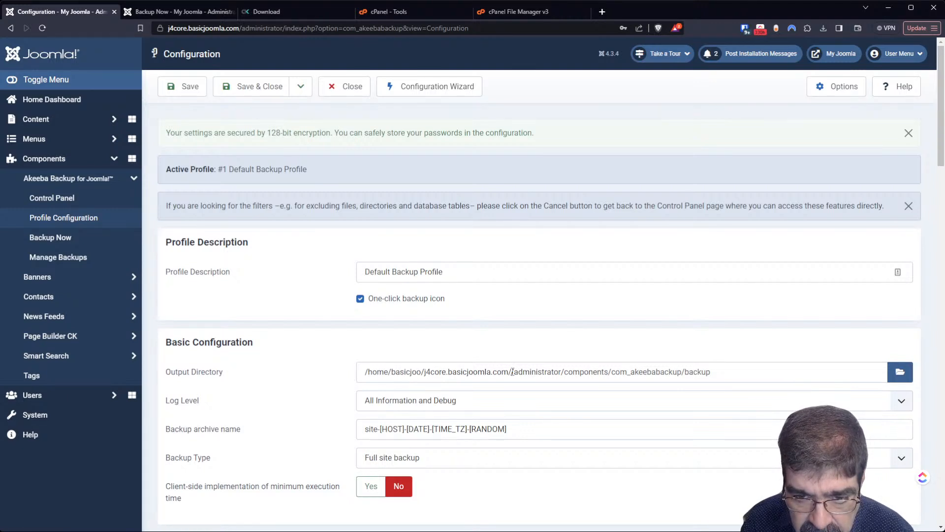
# - Pick betterbackuplocation with the path's leading slash removed, apply it and save the profile
pyautogui.click(900, 373)
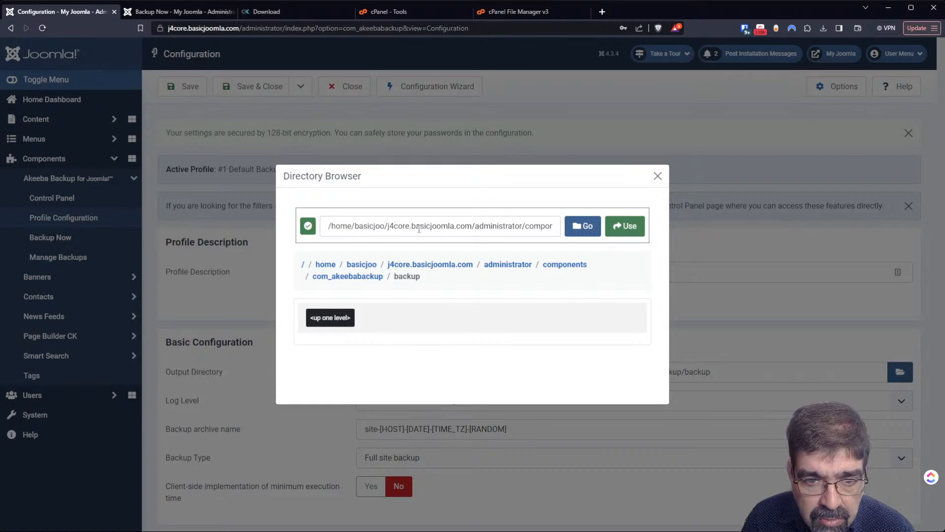
pyautogui.click(421, 266)
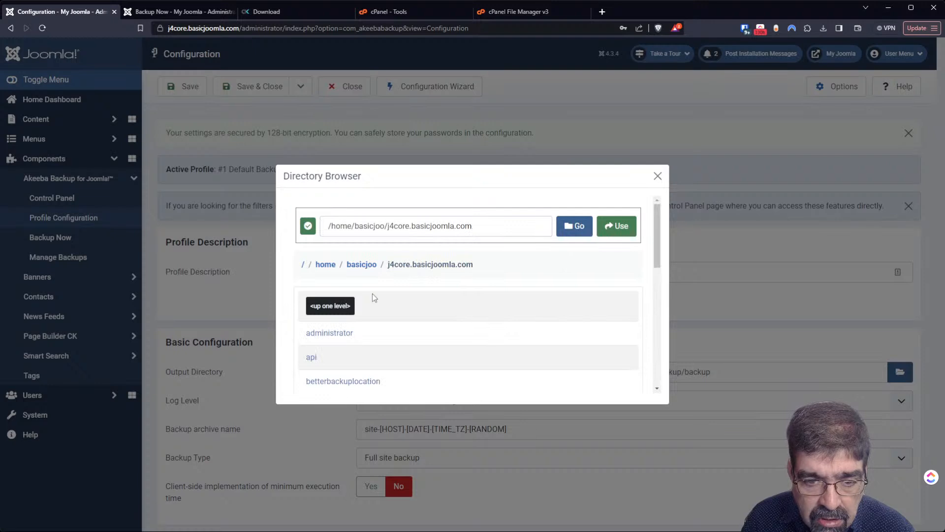
pyautogui.click(359, 381)
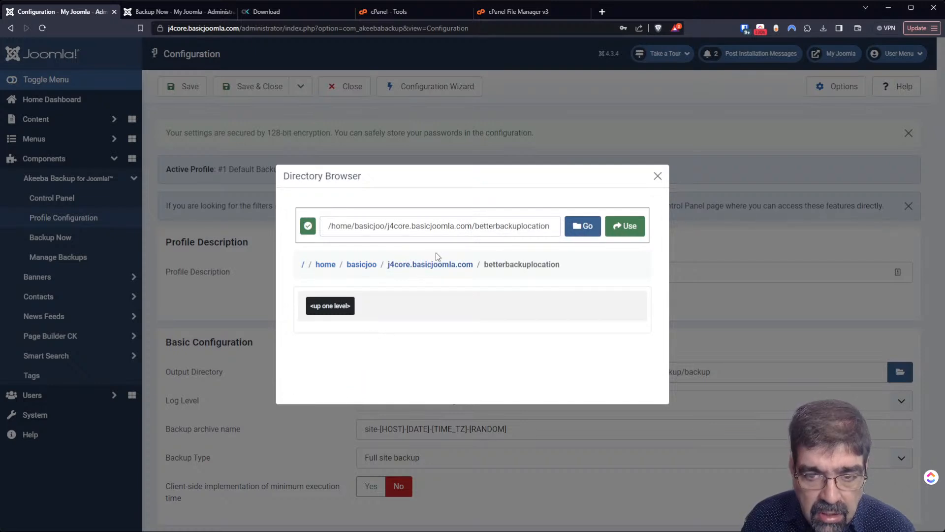
pyautogui.click(486, 226)
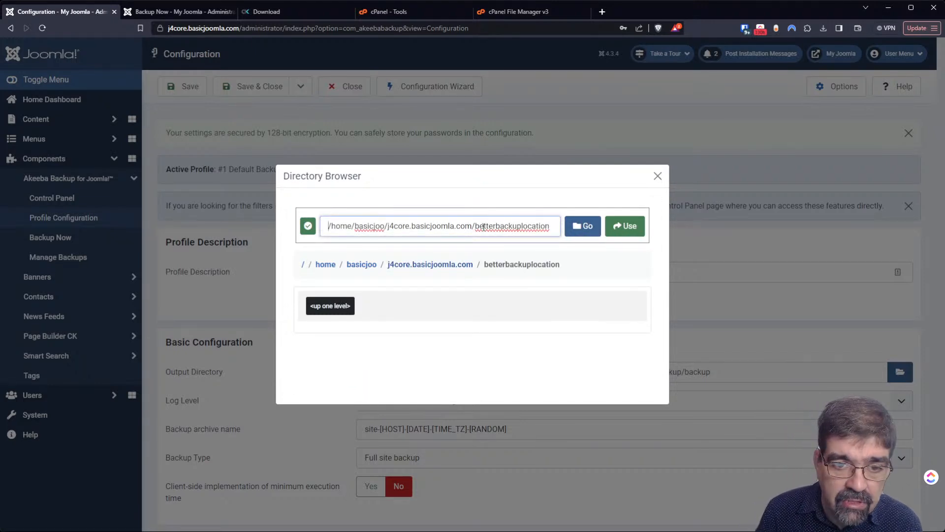
pyautogui.press('Home')
pyautogui.press('Delete')
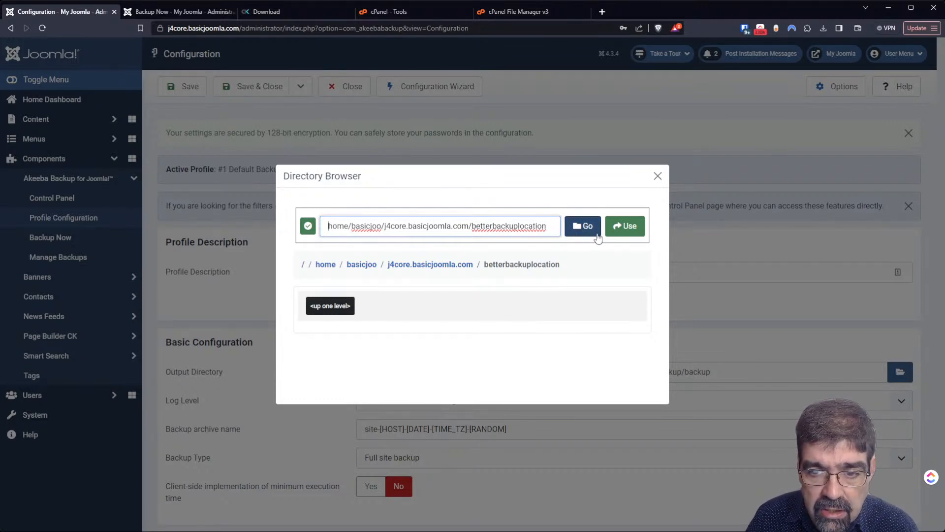
pyautogui.click(629, 226)
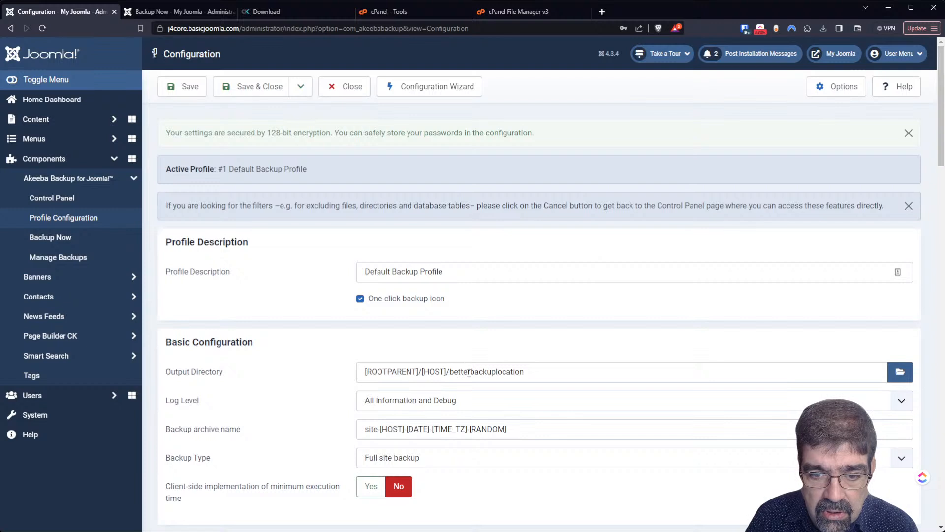
pyautogui.click(168, 90)
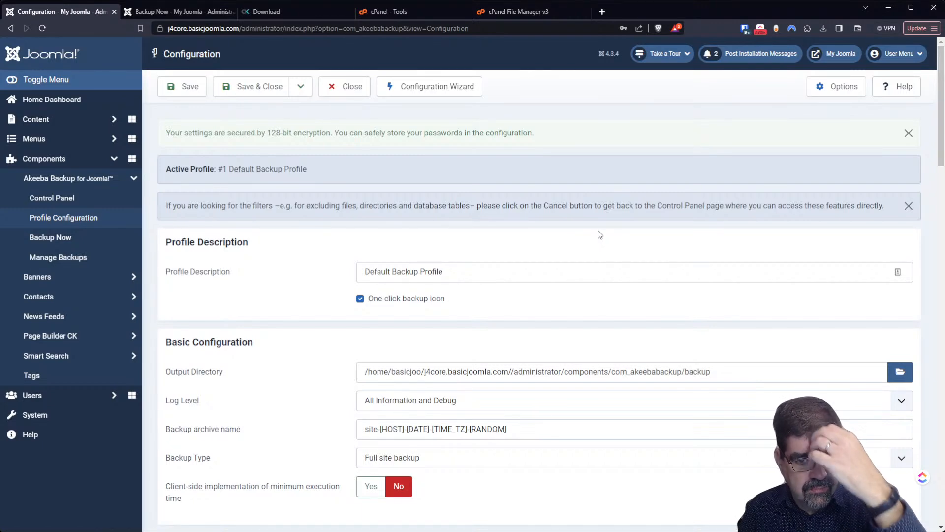
pyautogui.scroll(-3, 600, 235)
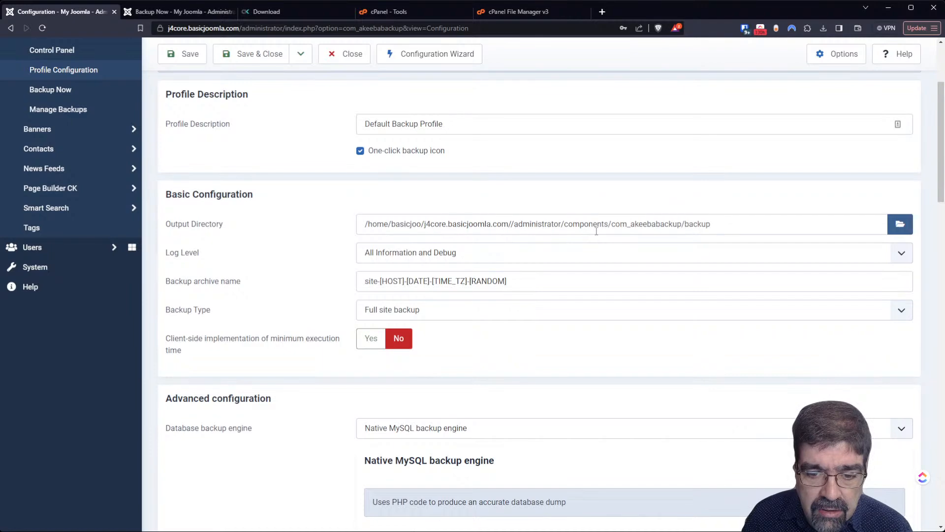
pyautogui.scroll(3, 596, 231)
pyautogui.scroll(-6, 520, 338)
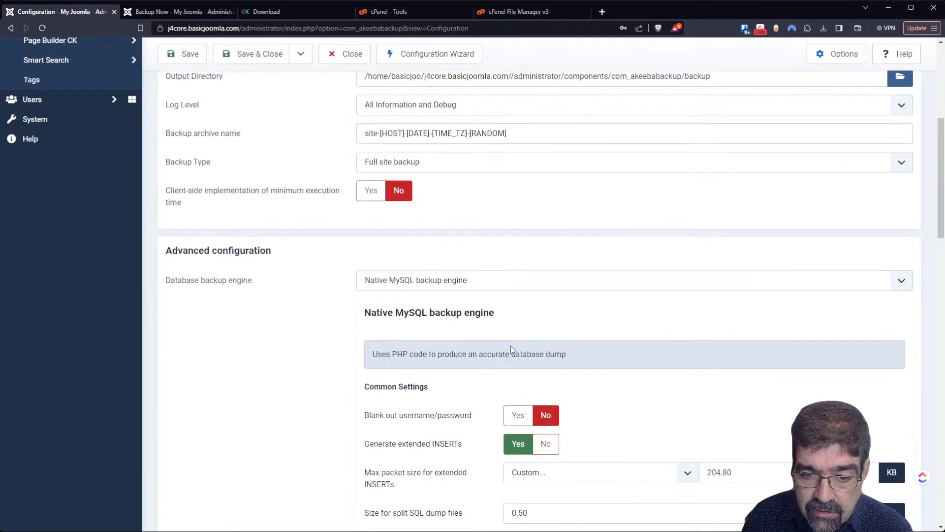
pyautogui.scroll(-5, 511, 350)
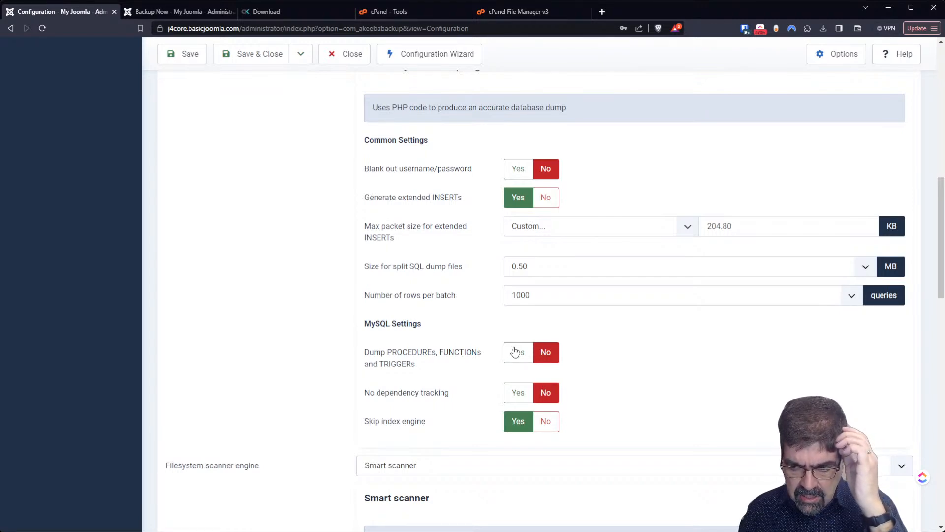
pyautogui.scroll(10, 517, 351)
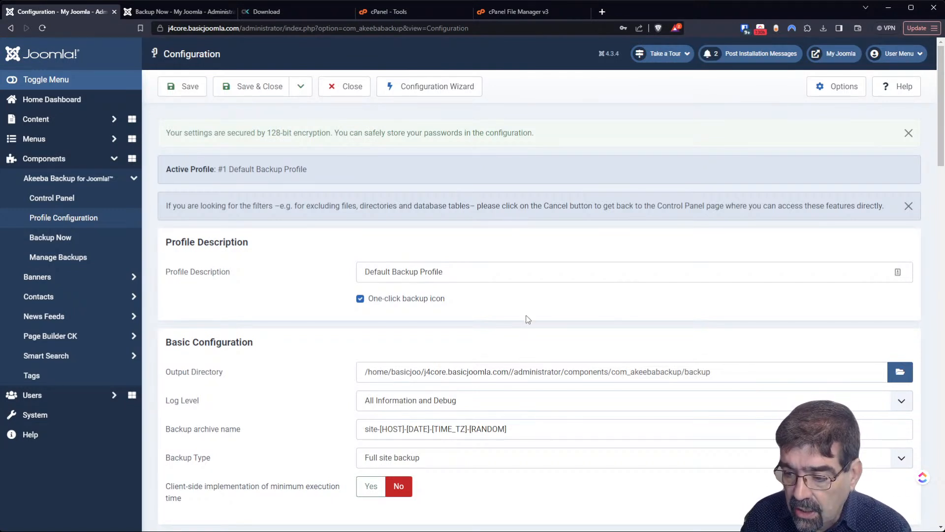
# - Choose j4core.basicjoomla.com/betterbackuplocation as the Output Directory again and save the profile
pyautogui.click(900, 374)
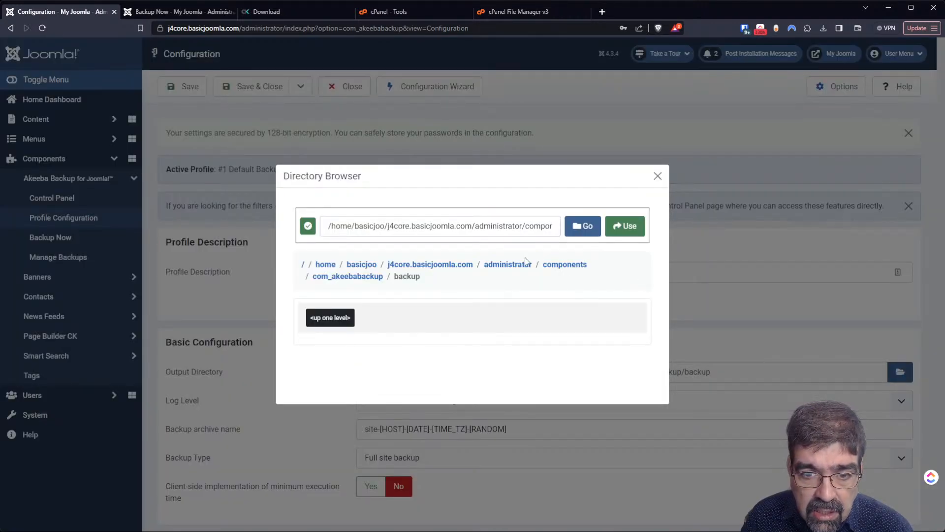
pyautogui.click(407, 266)
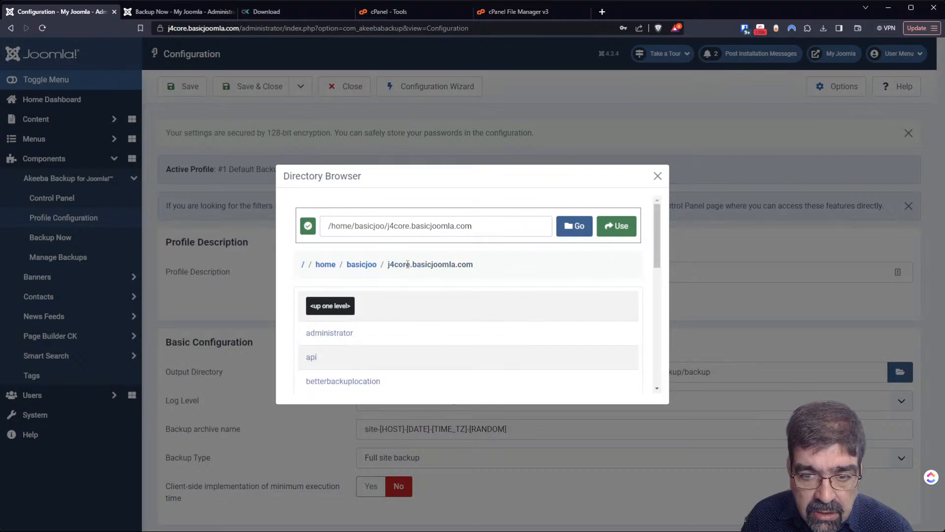
pyautogui.click(343, 381)
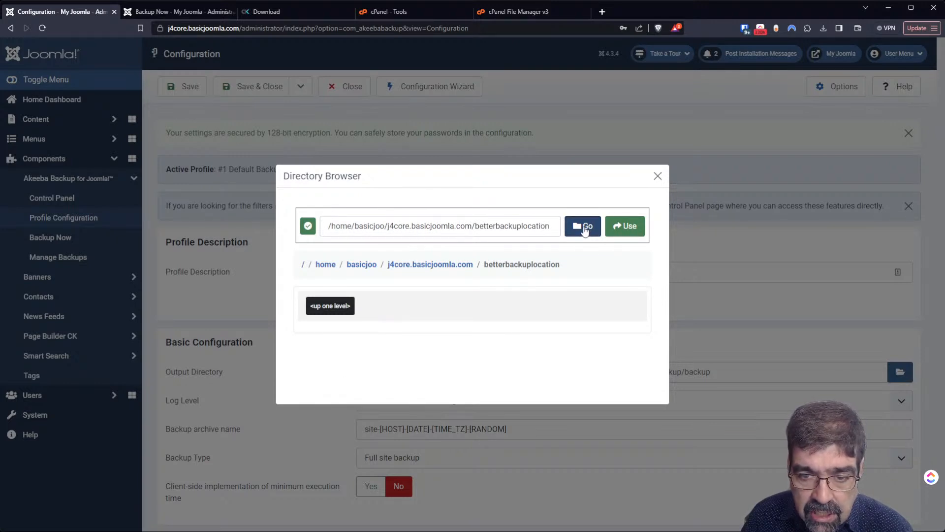
pyautogui.click(620, 227)
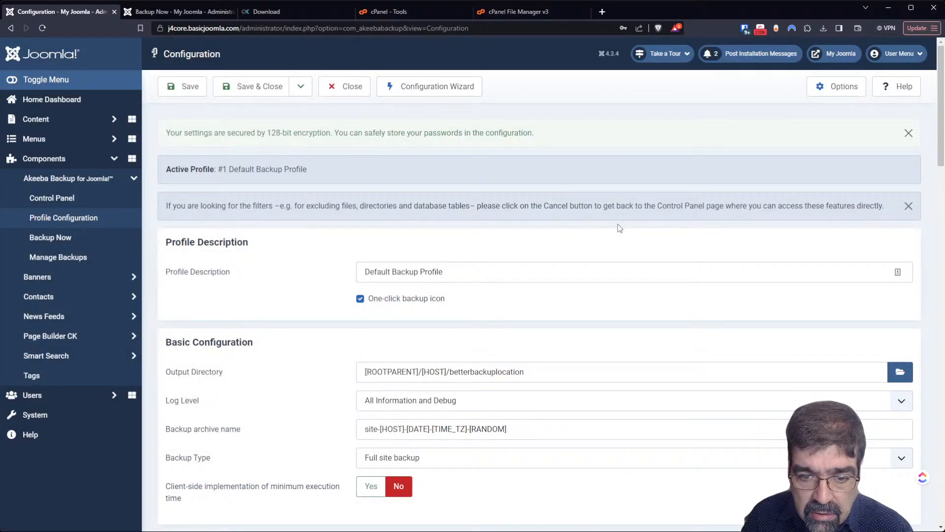
pyautogui.click(189, 89)
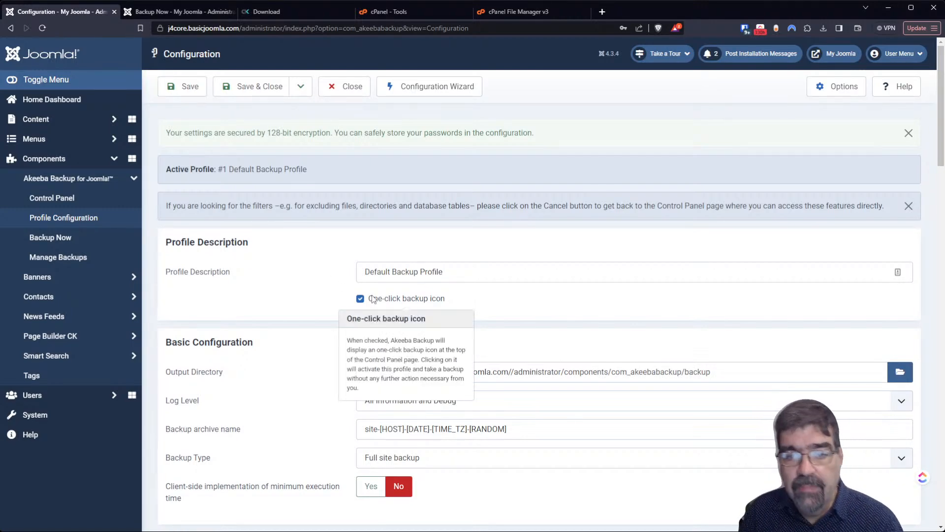
pyautogui.scroll(-9, 372, 288)
pyautogui.scroll(-8, 373, 289)
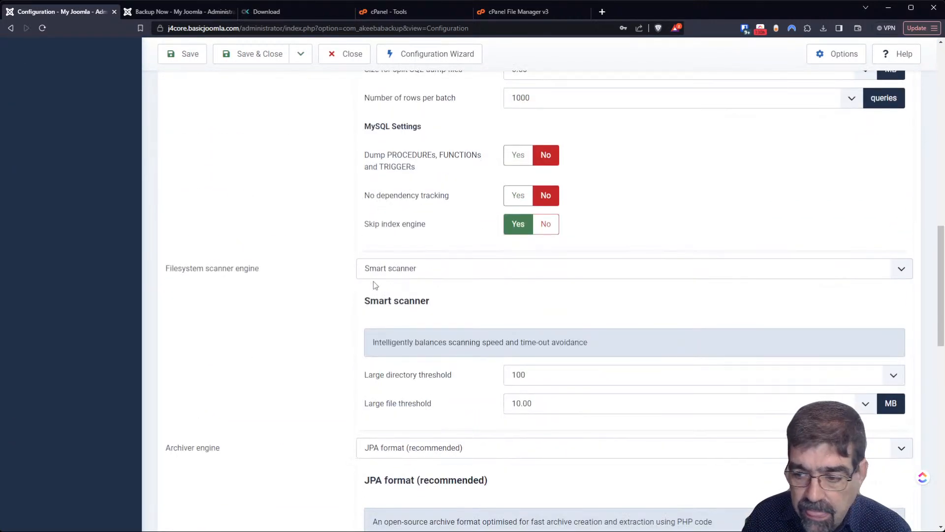
pyautogui.scroll(6, 373, 289)
pyautogui.scroll(3, 372, 287)
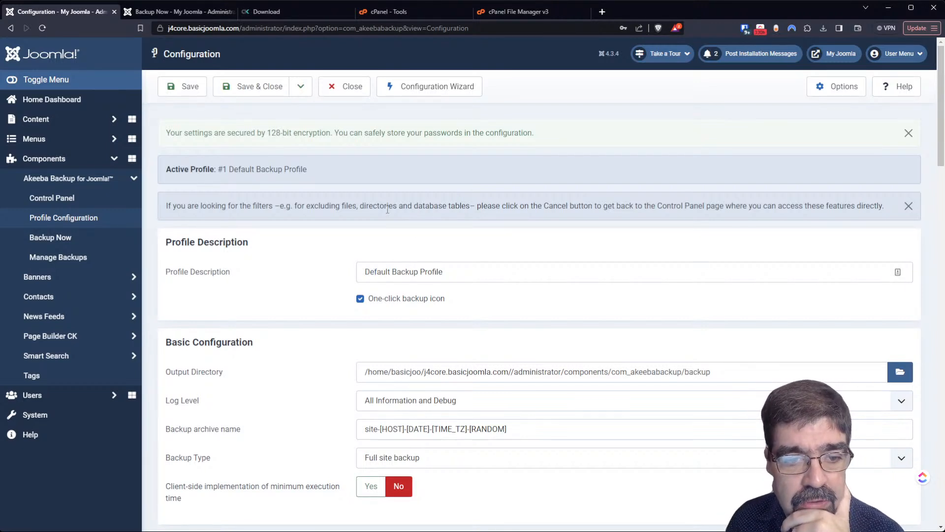
pyautogui.click(329, 93)
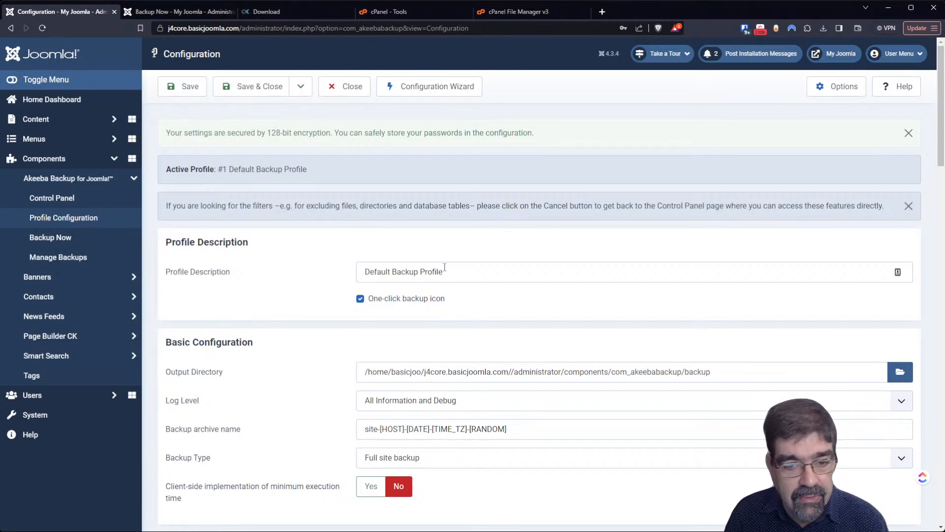
pyautogui.scroll(-7, 359, 100)
pyautogui.scroll(7, 359, 99)
pyautogui.click(348, 90)
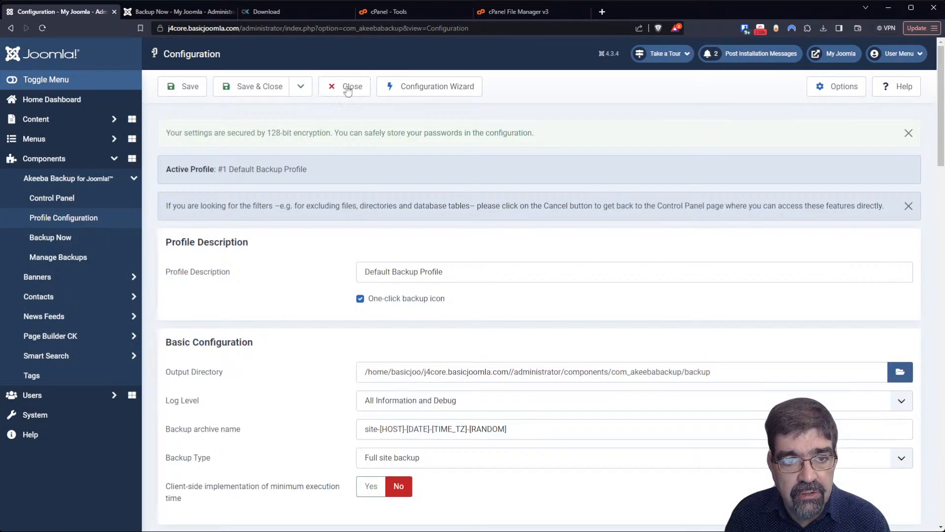
pyautogui.click(348, 90)
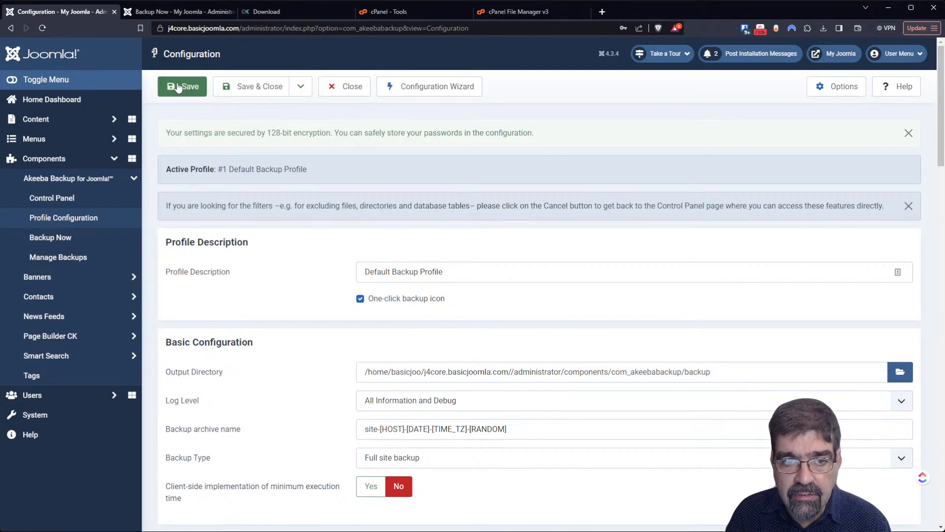
pyautogui.click(275, 93)
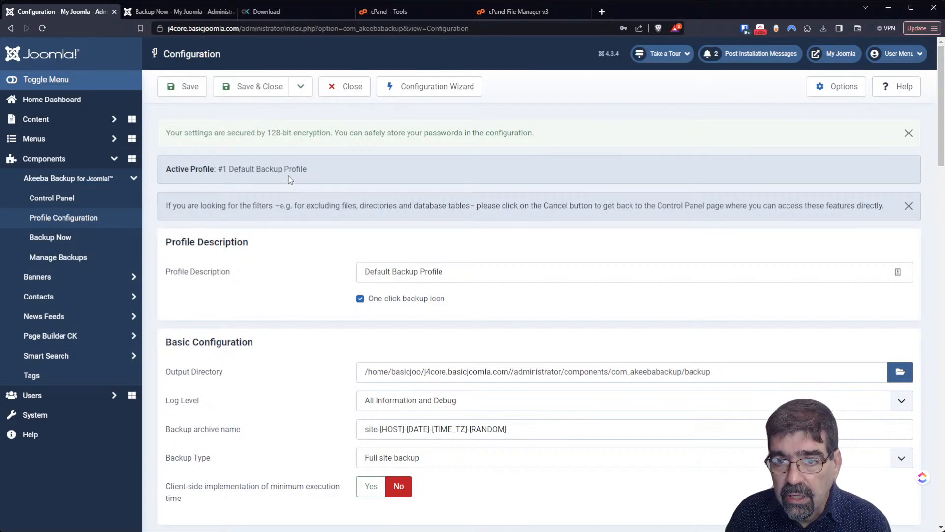
pyautogui.click(59, 422)
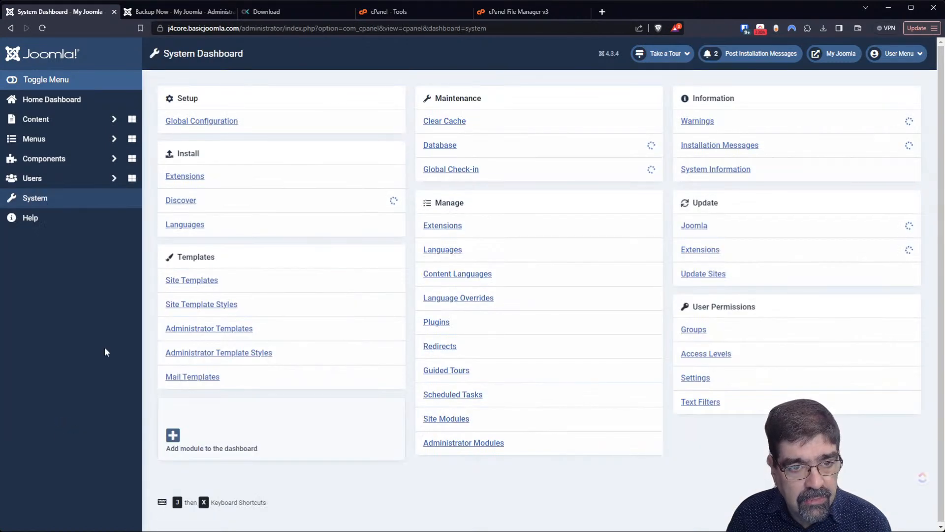
# - Delete all cache including the _media_version group, then clear and confirm expired cache
pyautogui.click(452, 120)
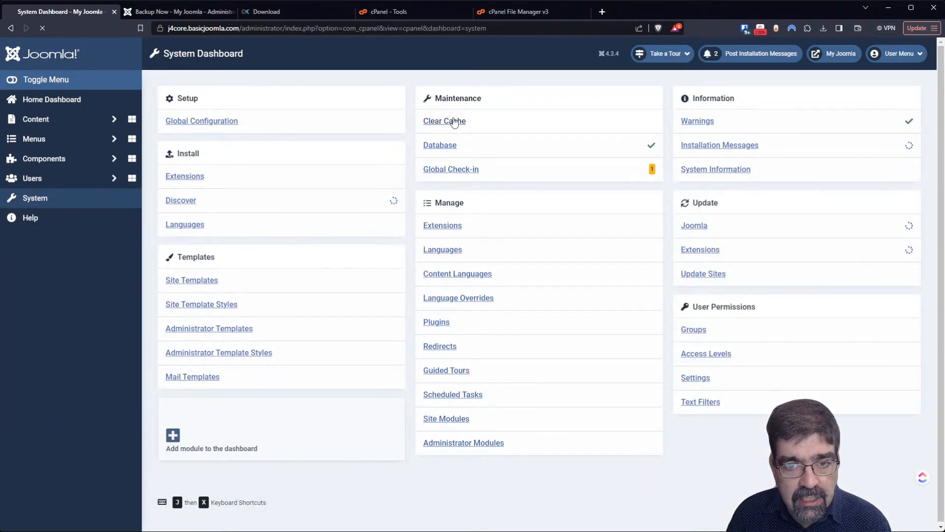
pyautogui.click(170, 241)
pyautogui.click(239, 91)
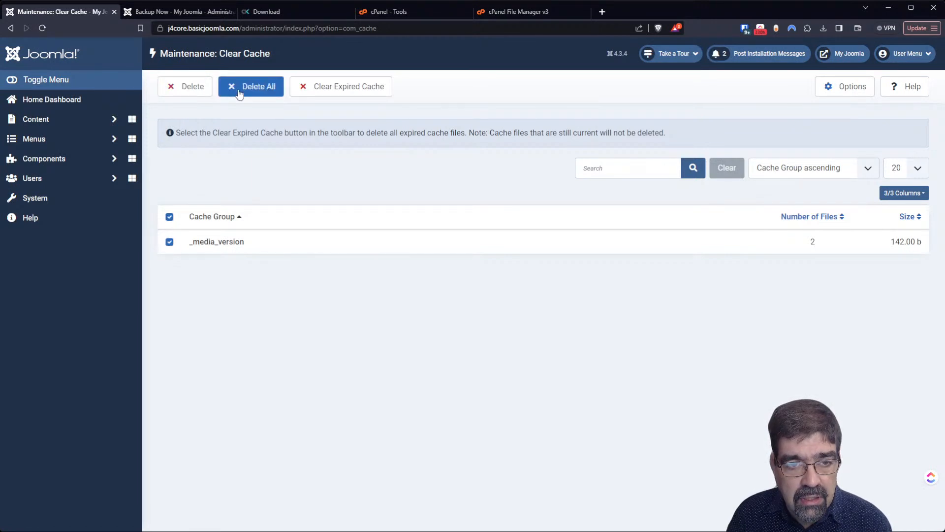
pyautogui.click(368, 86)
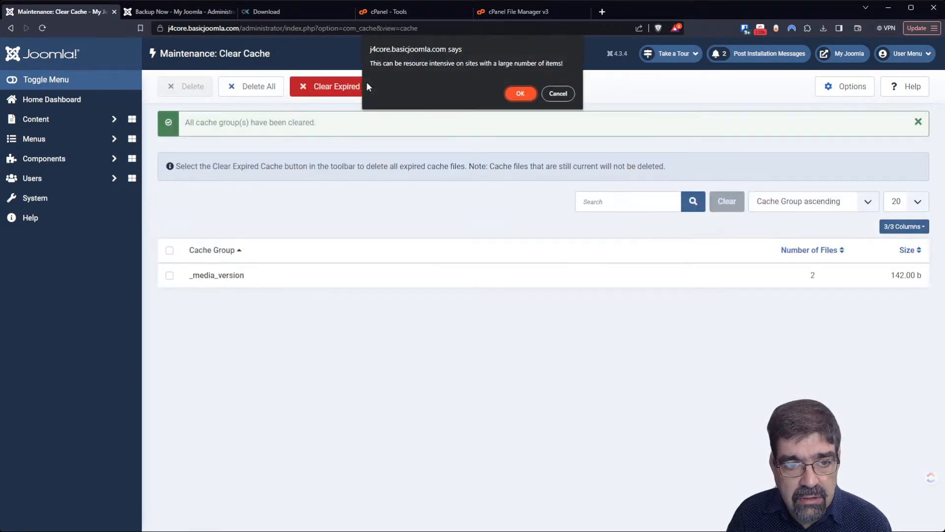
pyautogui.click(521, 93)
# - Go to Components > Akeeba Backup > Profile Configuration
pyautogui.click(73, 168)
pyautogui.click(72, 178)
pyautogui.click(75, 220)
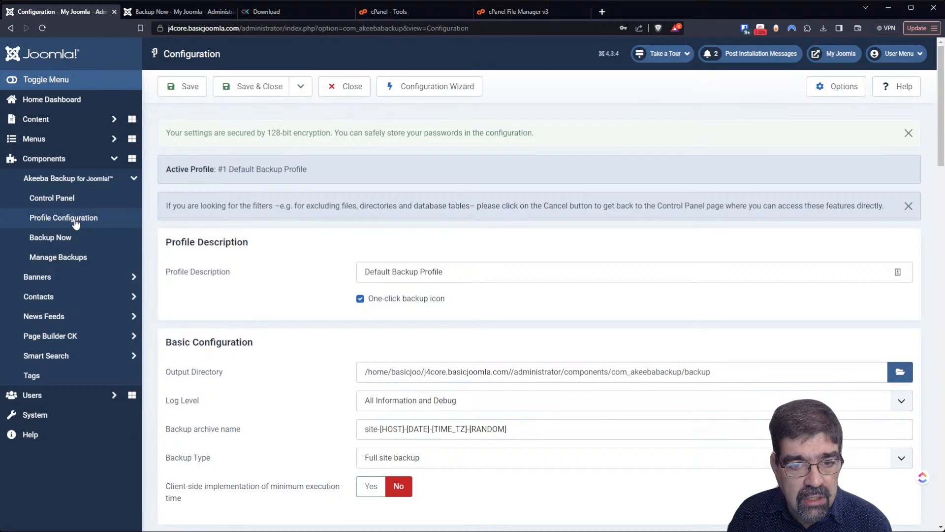
# - Append 'sssss' to the profile description and save, then switch to the cPanel File Manager
pyautogui.click(496, 271)
pyautogui.write('sssss')
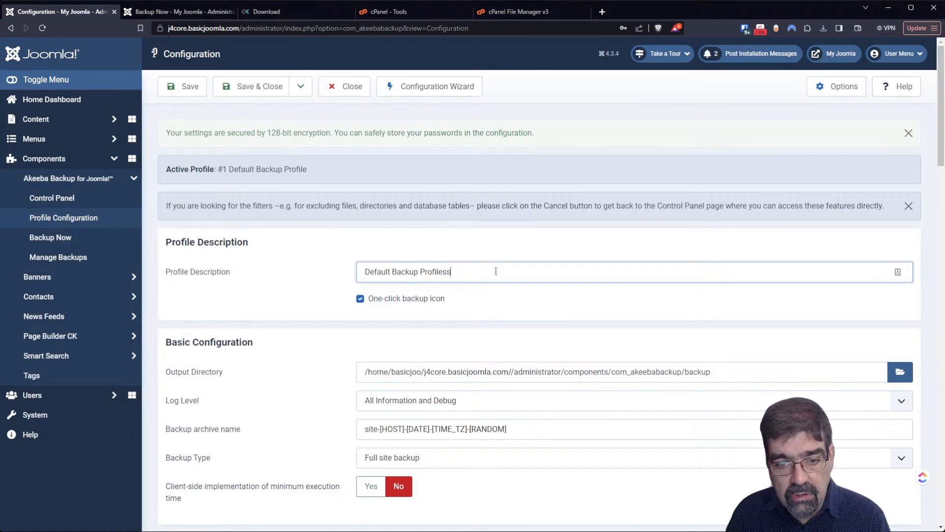
pyautogui.click(184, 87)
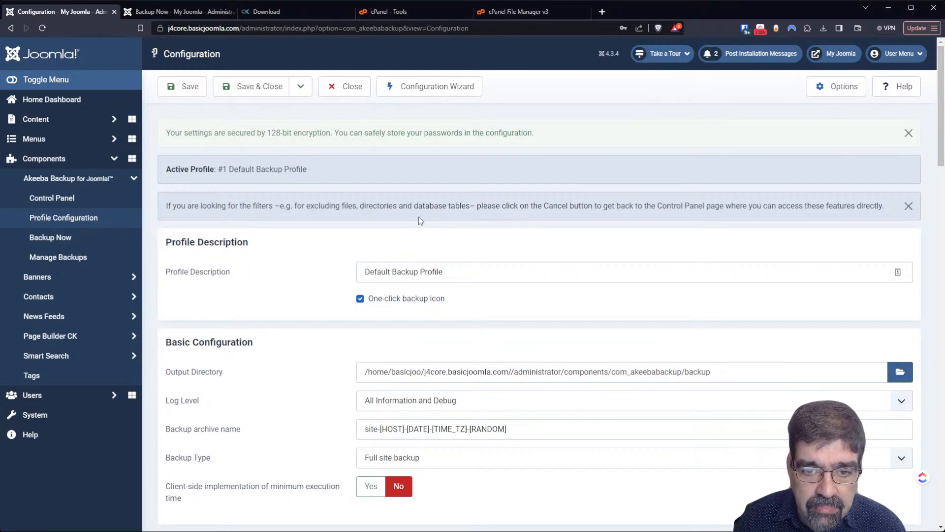
pyautogui.click(520, 15)
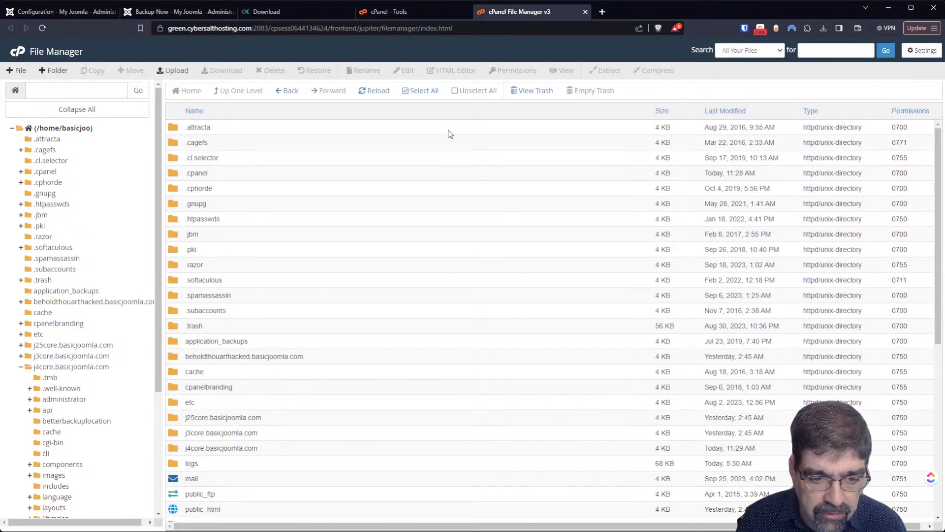
# - Look through the cPanel tools, Akeeba download and Backup Now tabs, closing Backup Now
pyautogui.click(395, 13)
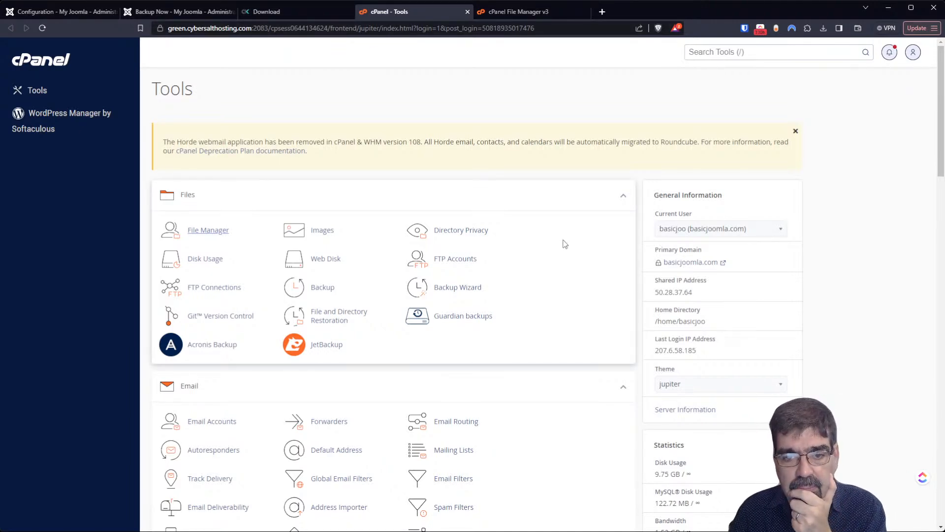
pyautogui.click(283, 15)
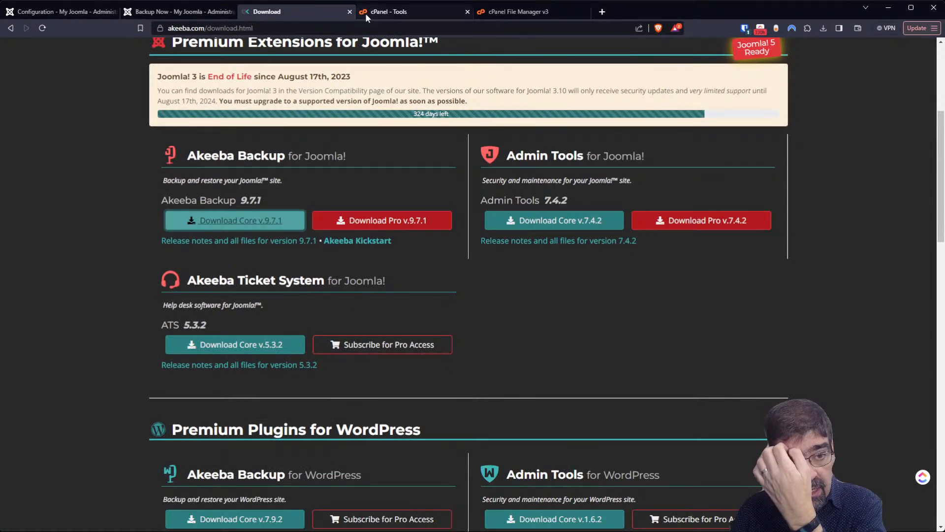
pyautogui.click(215, 14)
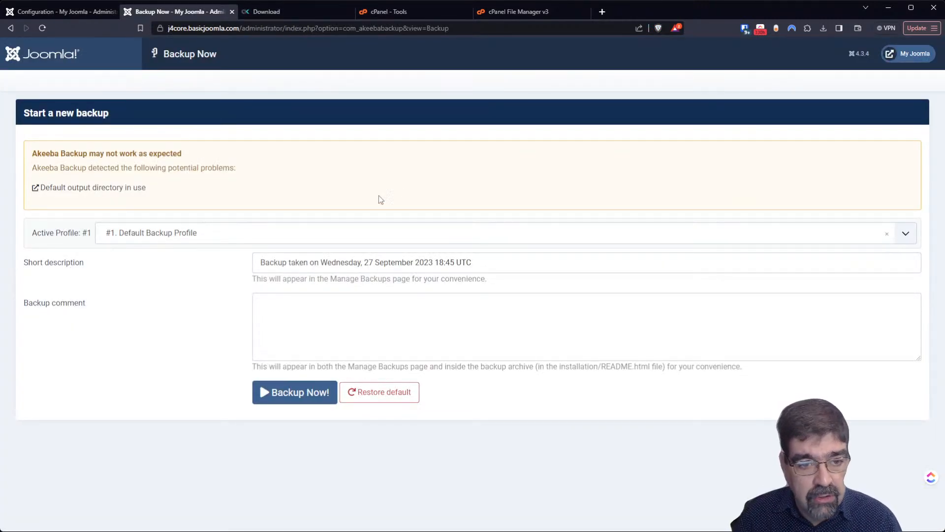
pyautogui.click(231, 12)
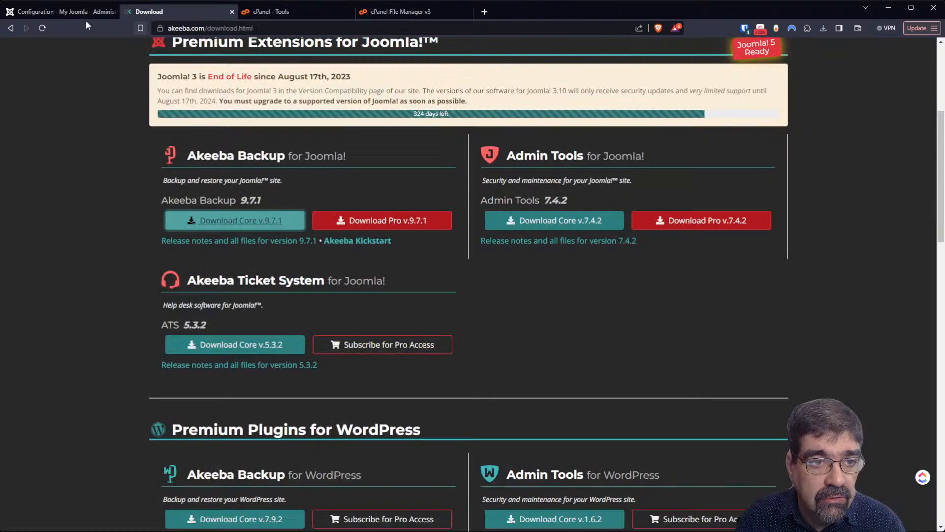
pyautogui.click(105, 12)
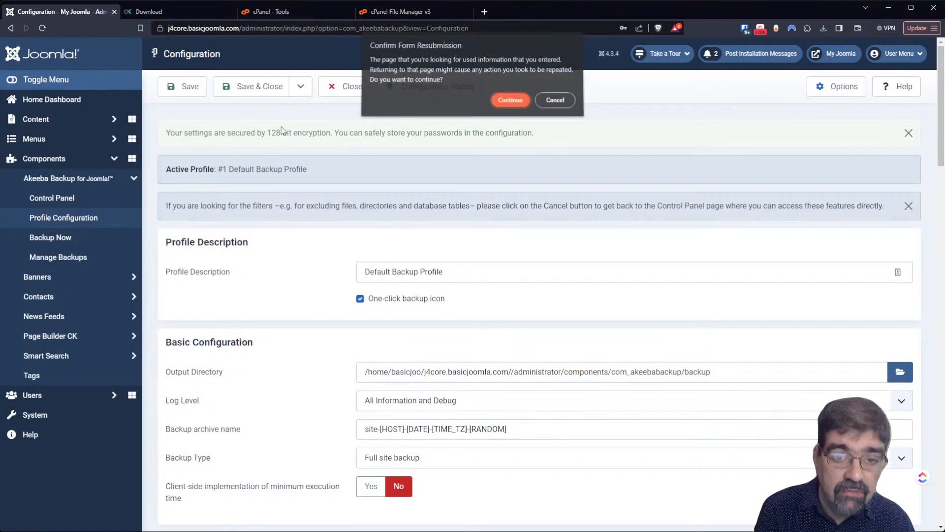
pyautogui.click(512, 99)
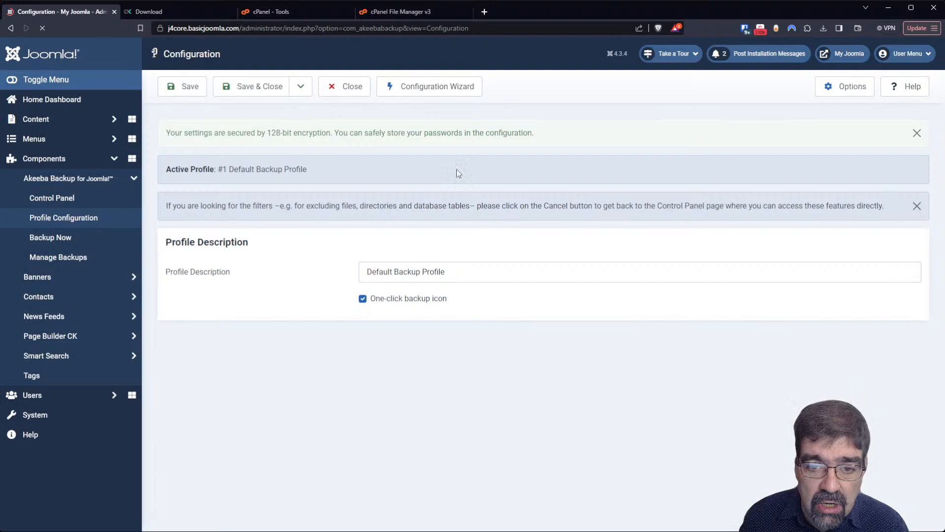
pyautogui.click(467, 270)
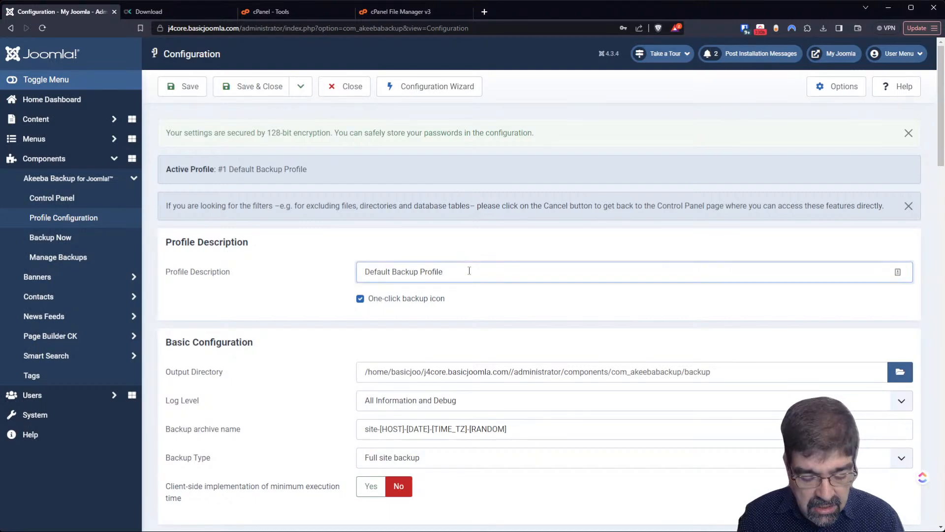
pyautogui.write('sssss')
pyautogui.click(183, 88)
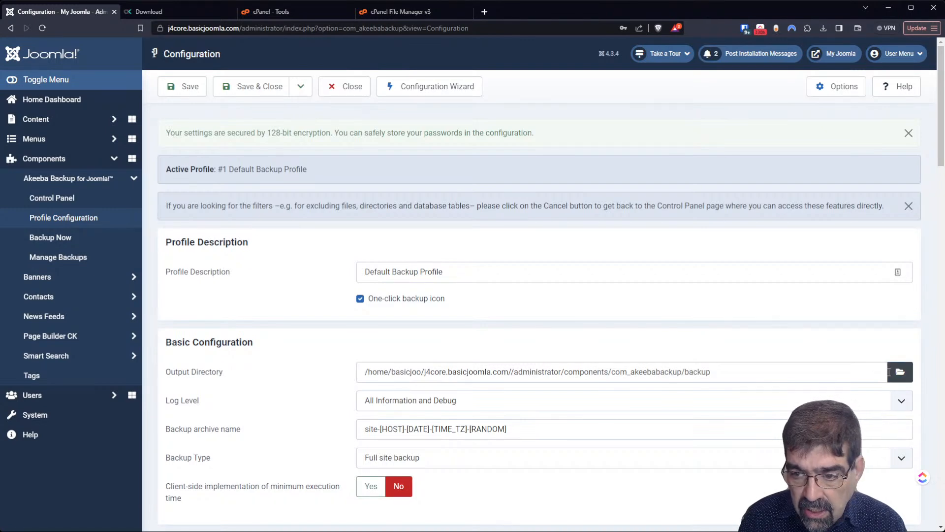
pyautogui.click(900, 371)
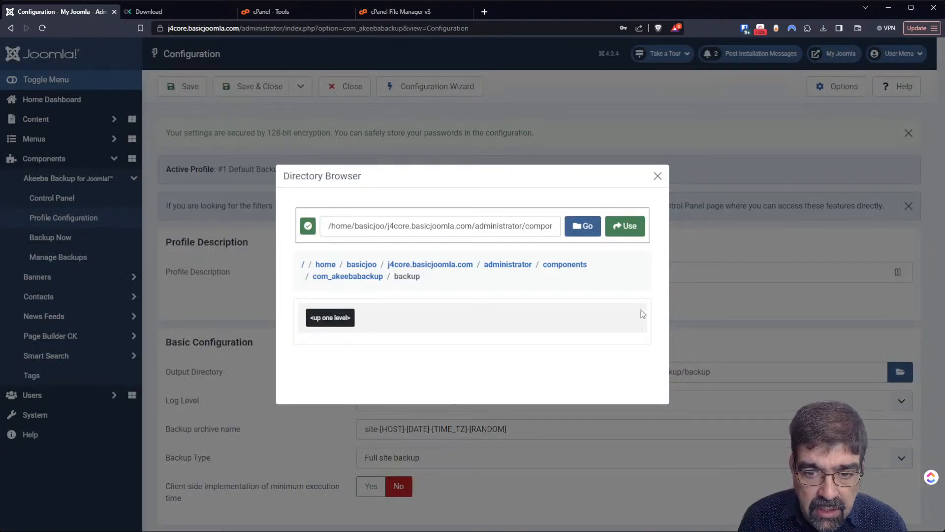
pyautogui.click(321, 277)
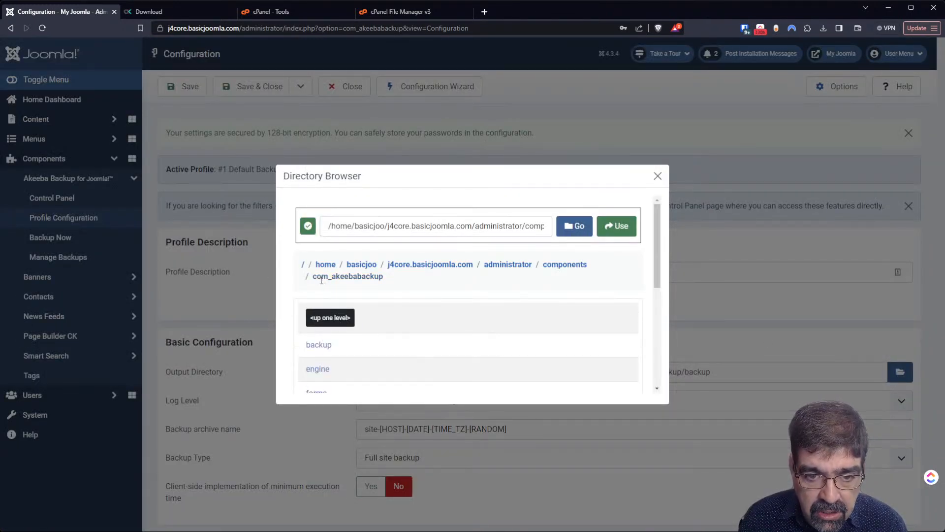
pyautogui.click(616, 227)
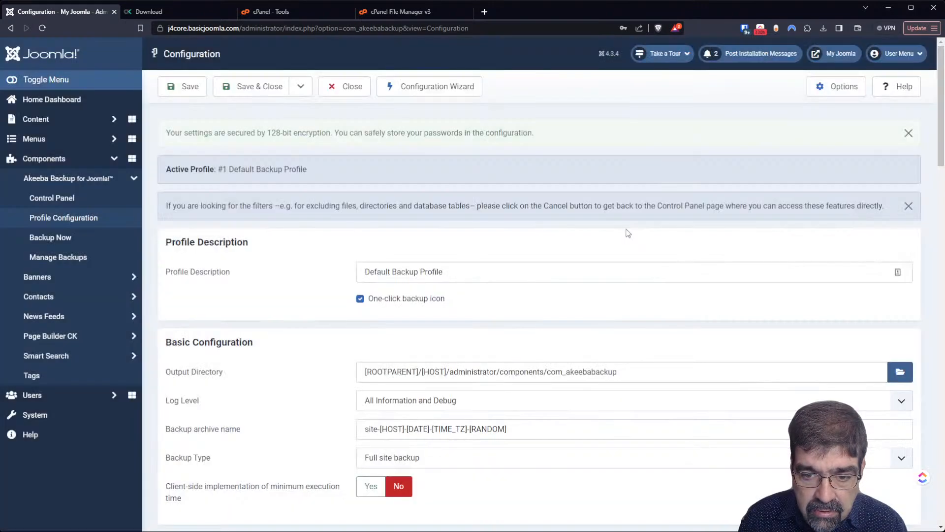
pyautogui.click(183, 86)
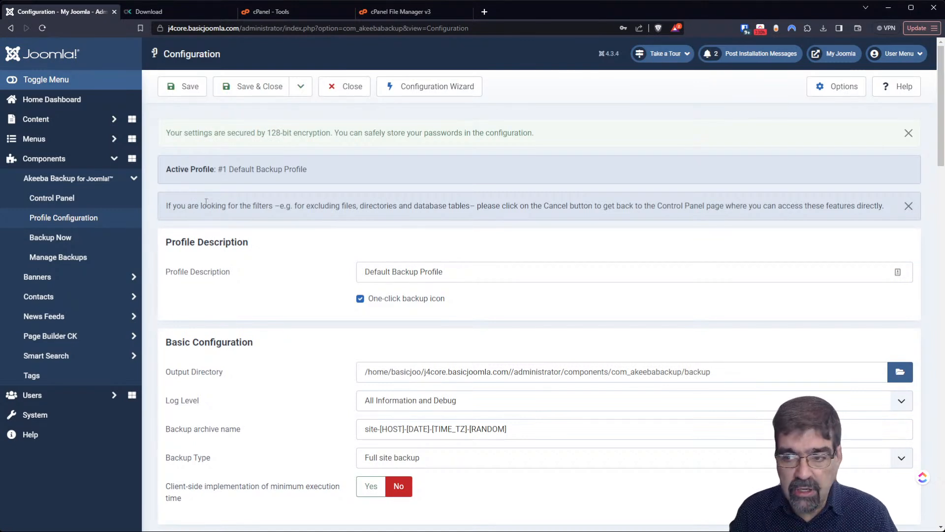
pyautogui.click(344, 94)
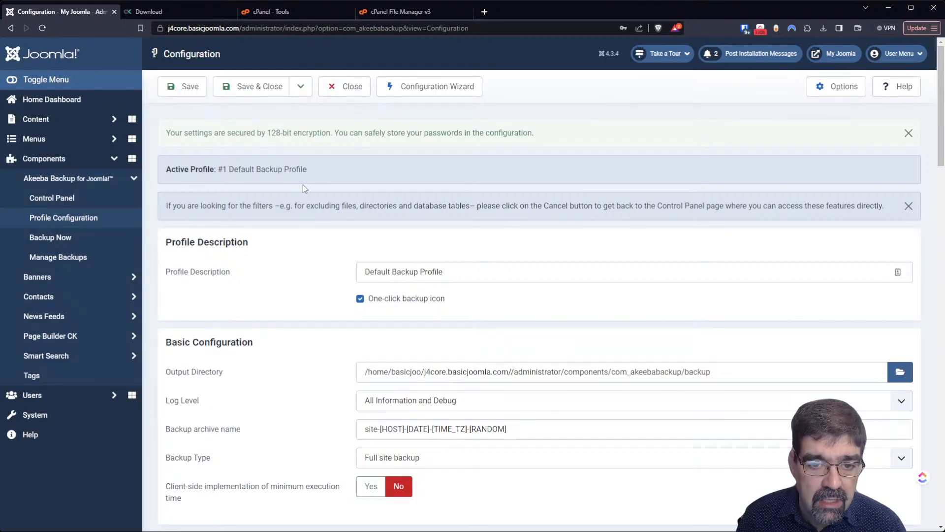
pyautogui.scroll(-9, 303, 184)
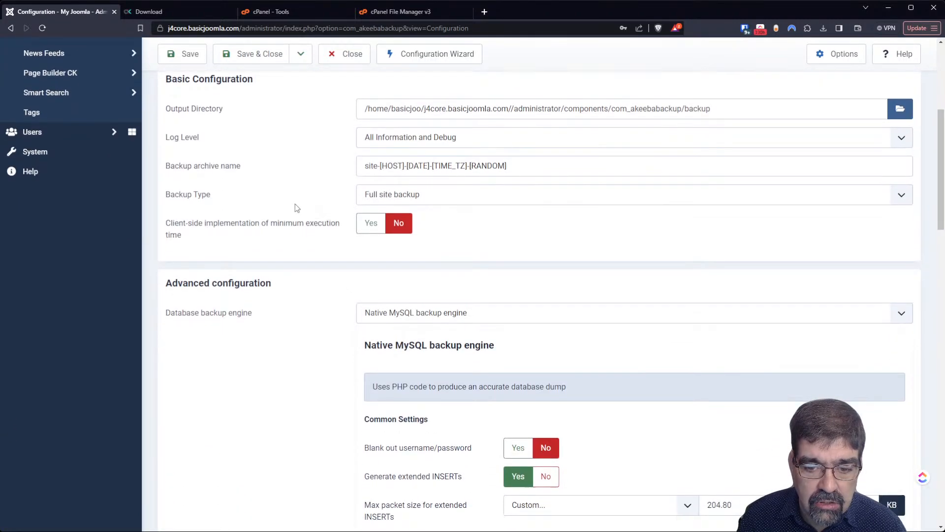
pyautogui.scroll(-9, 295, 208)
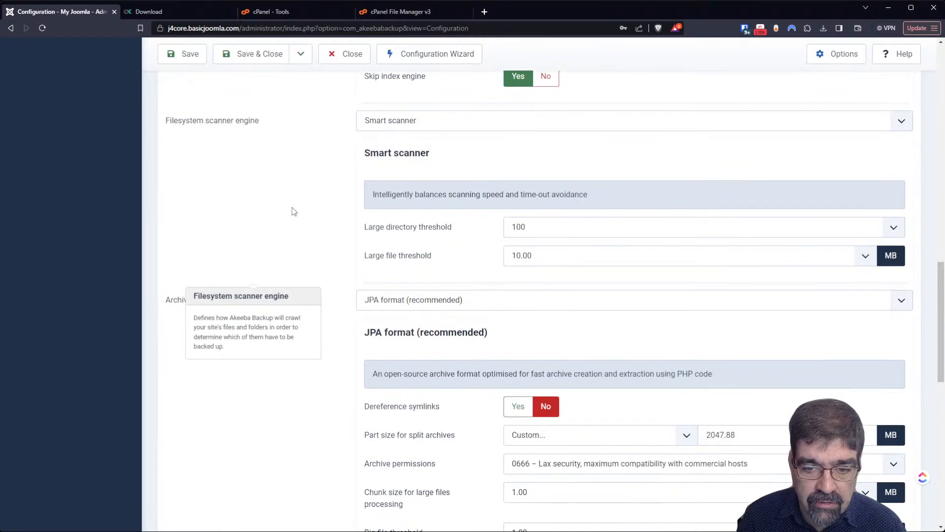
pyautogui.scroll(-12, 291, 207)
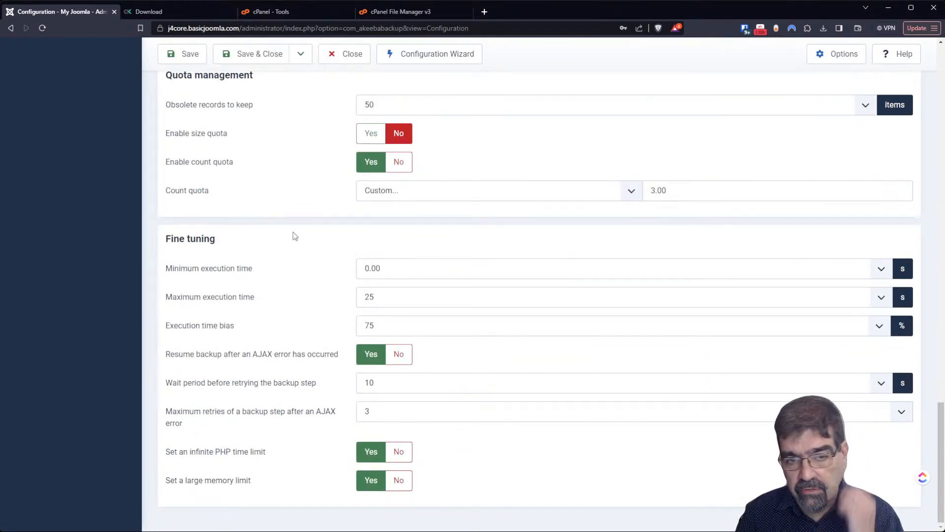
pyautogui.scroll(11, 290, 234)
pyautogui.scroll(20, 288, 239)
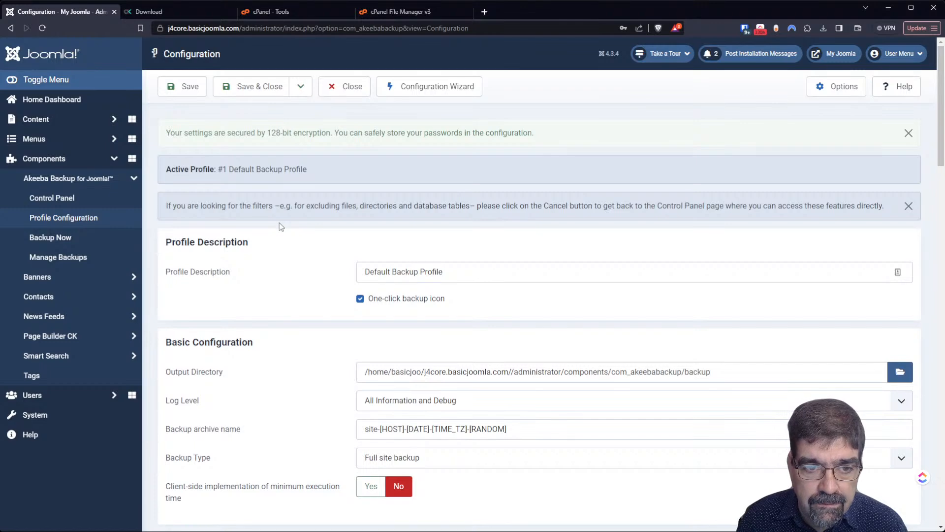
# - Search the cPanel tools for 'soft' and launch Softaculous Apps Installer
pyautogui.click(431, 11)
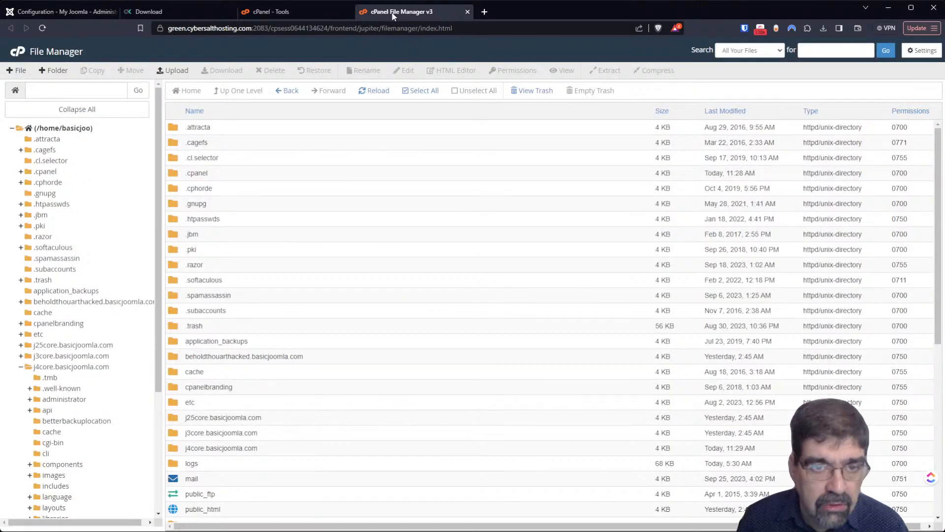
pyautogui.click(294, 10)
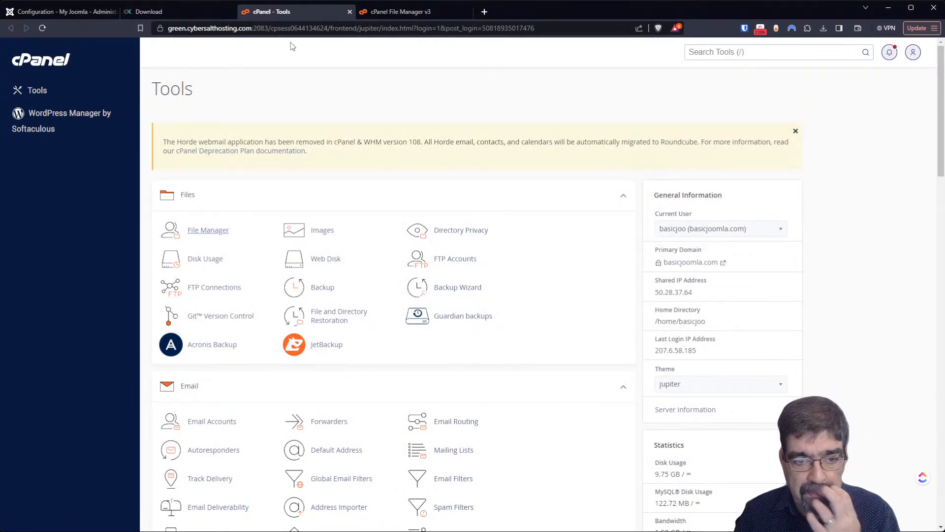
pyautogui.click(718, 55)
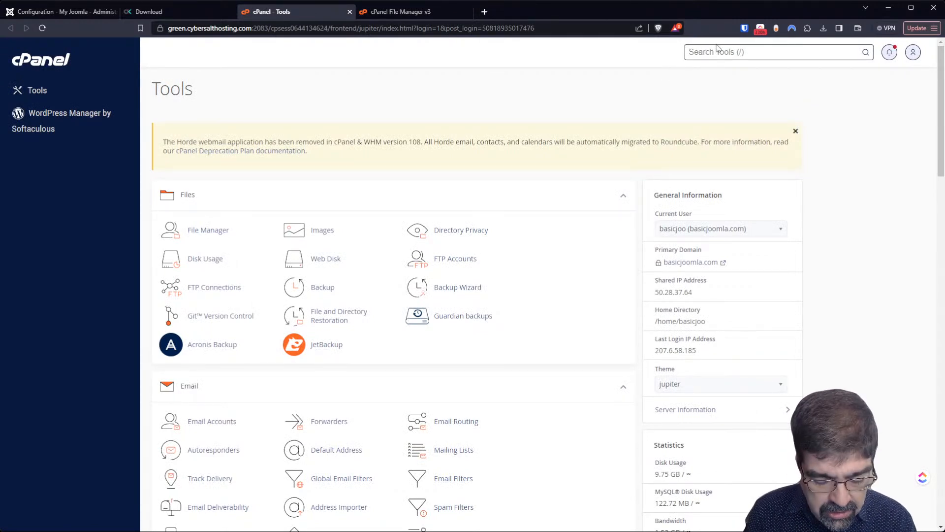
pyautogui.write('soft')
pyautogui.press('Down')
pyautogui.press('Down')
pyautogui.press('Return')
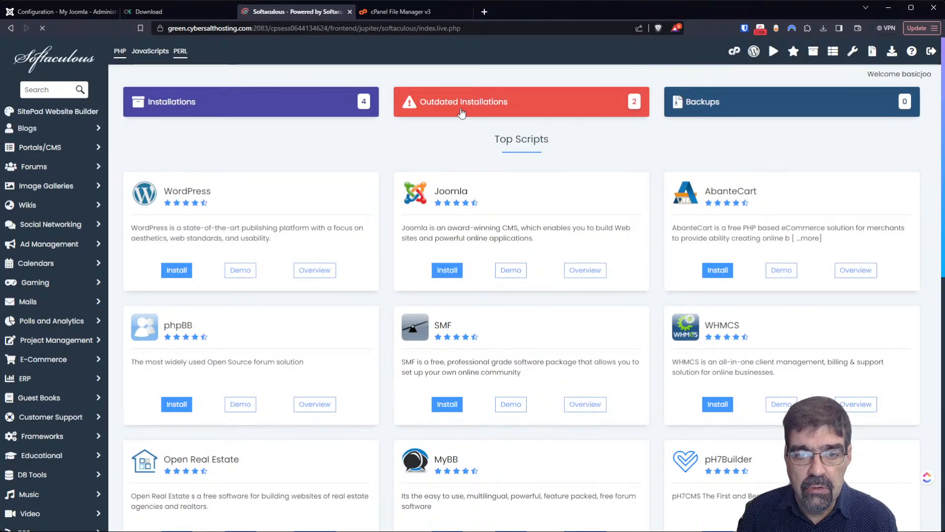
# - From all installations, remove the j4core.basicjoomla.com Joomla site with its directory and database
pyautogui.click(461, 114)
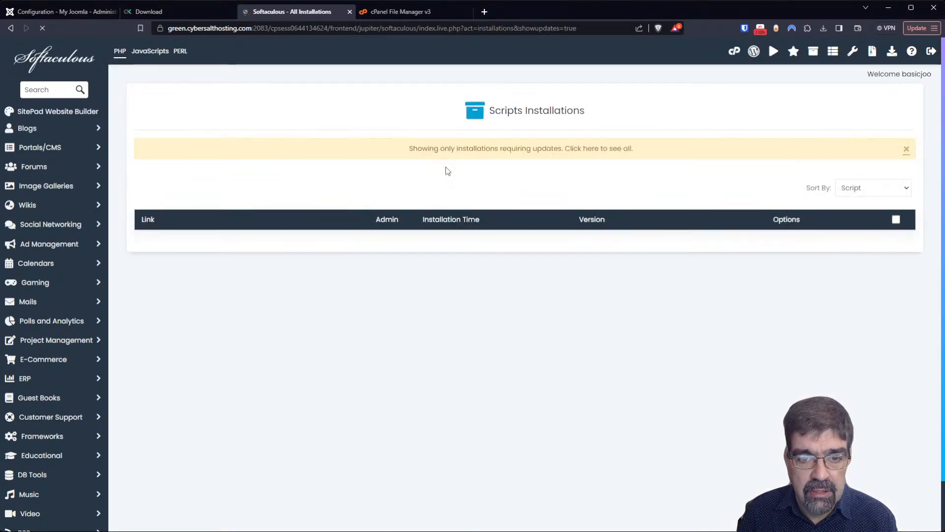
pyautogui.click(487, 151)
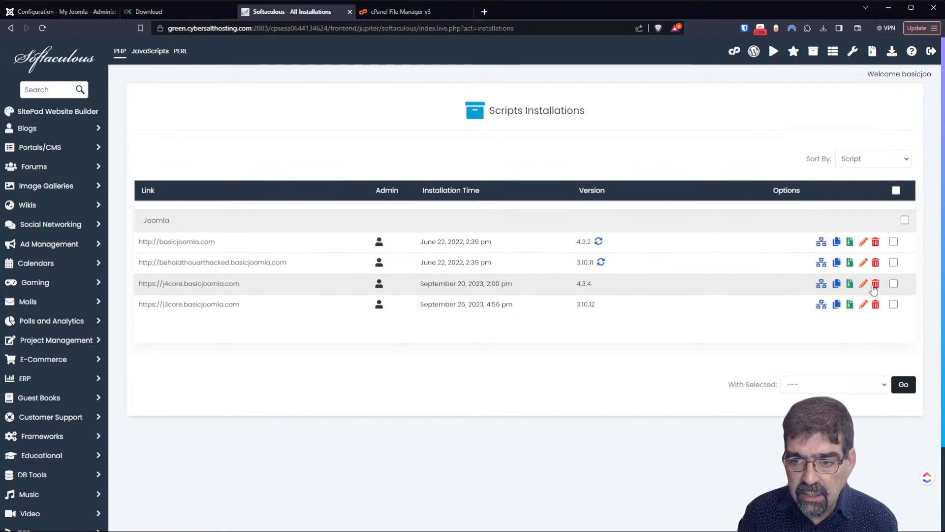
pyautogui.click(876, 285)
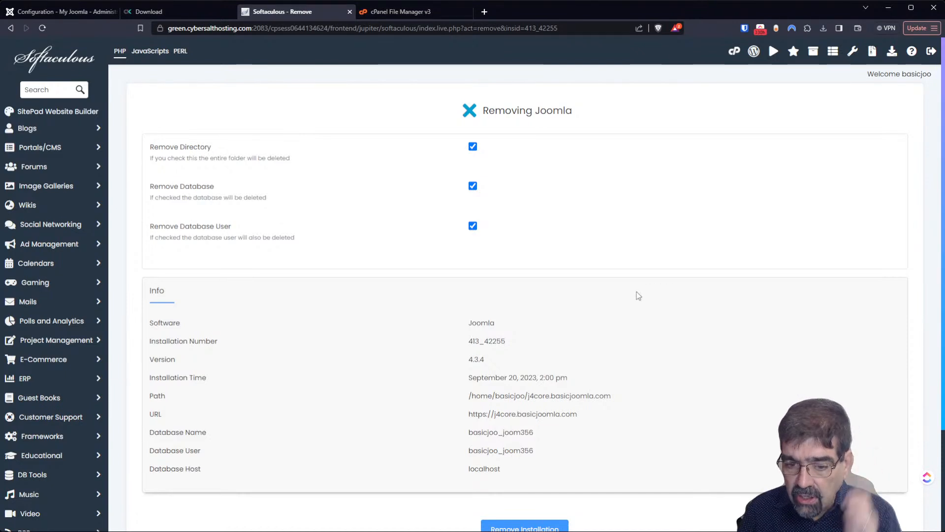
pyautogui.scroll(-2, 577, 292)
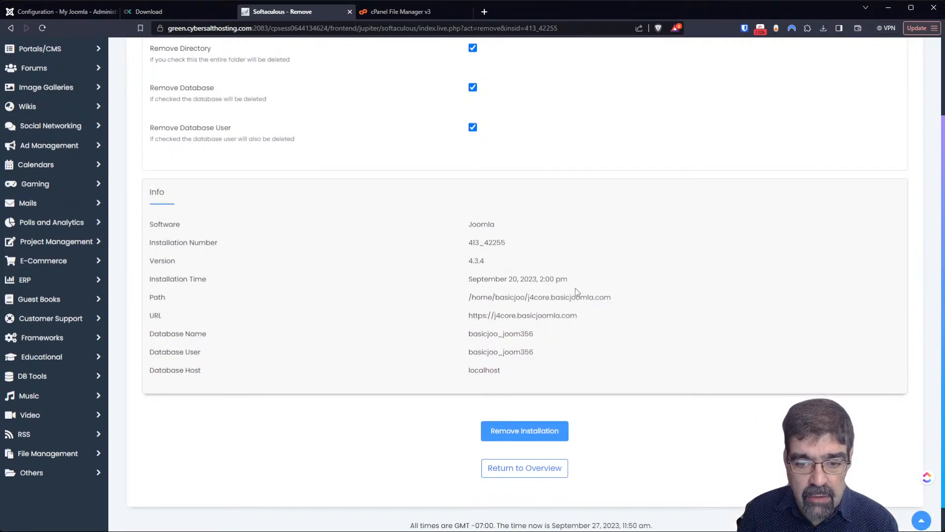
pyautogui.scroll(2, 575, 292)
pyautogui.scroll(-2, 575, 291)
pyautogui.click(536, 439)
pyautogui.click(519, 92)
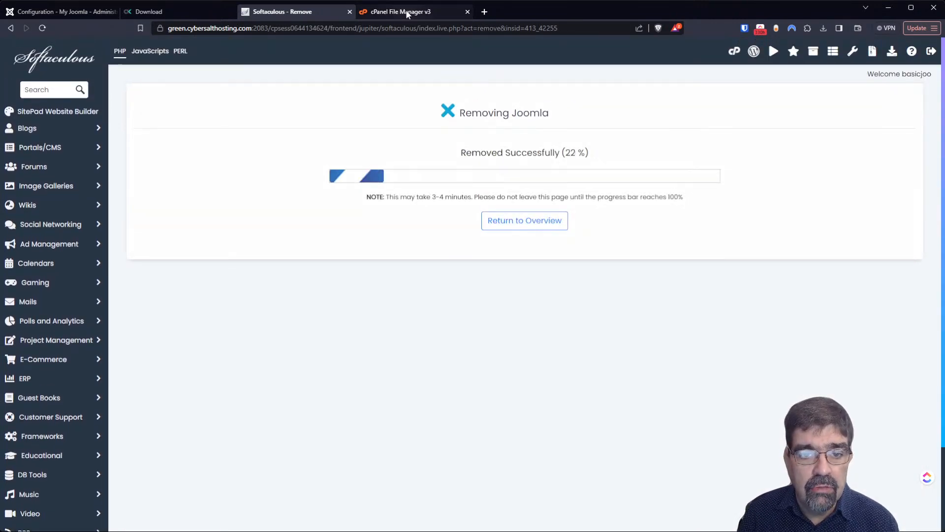
# - Browse File Manager into the j4core.basicjoomla.com folder to see the leftover files
pyautogui.click(407, 14)
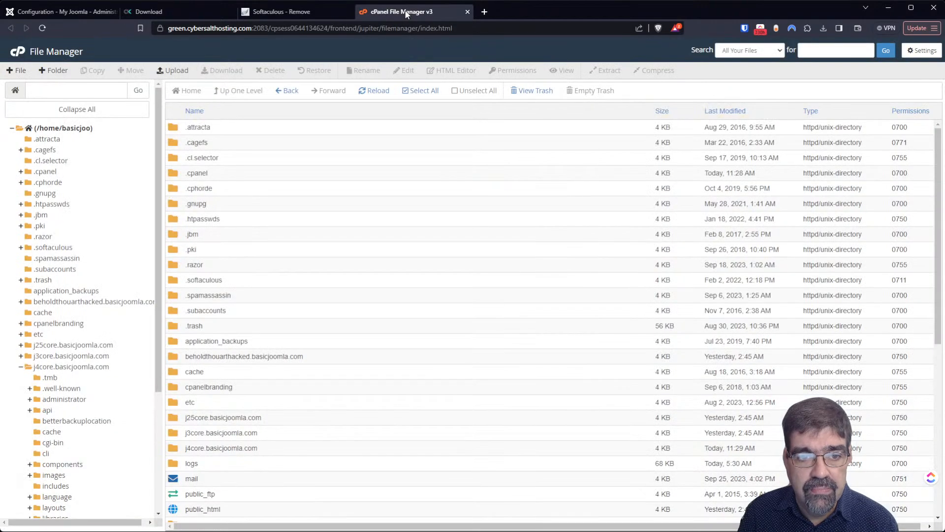
pyautogui.click(67, 357)
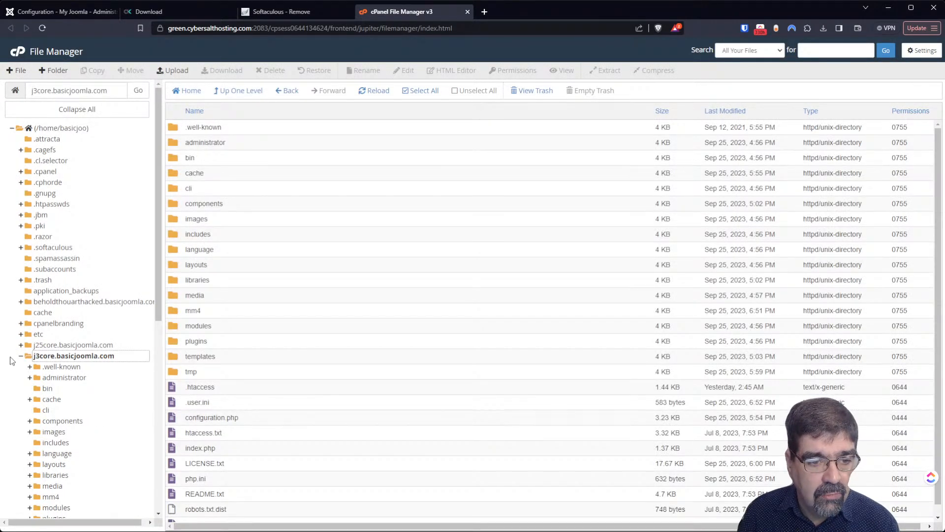
pyautogui.click(21, 356)
pyautogui.click(58, 369)
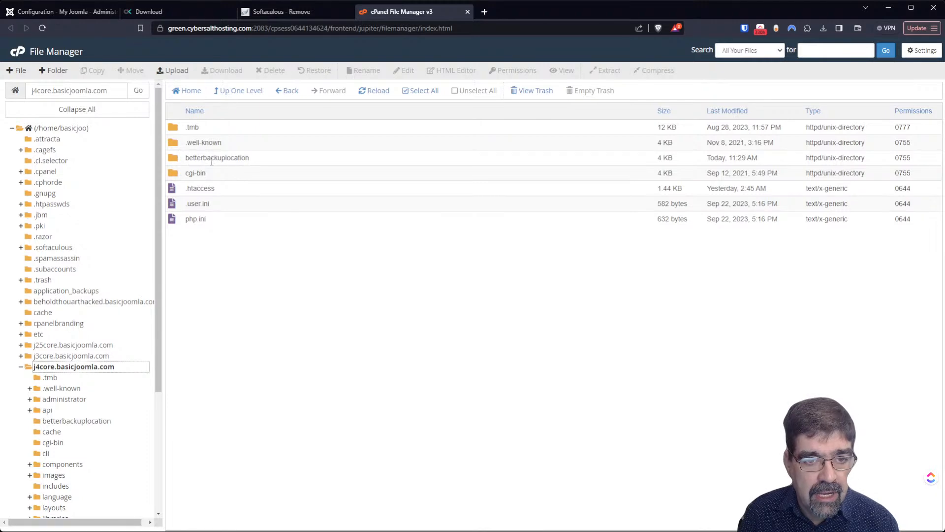
pyautogui.click(274, 160)
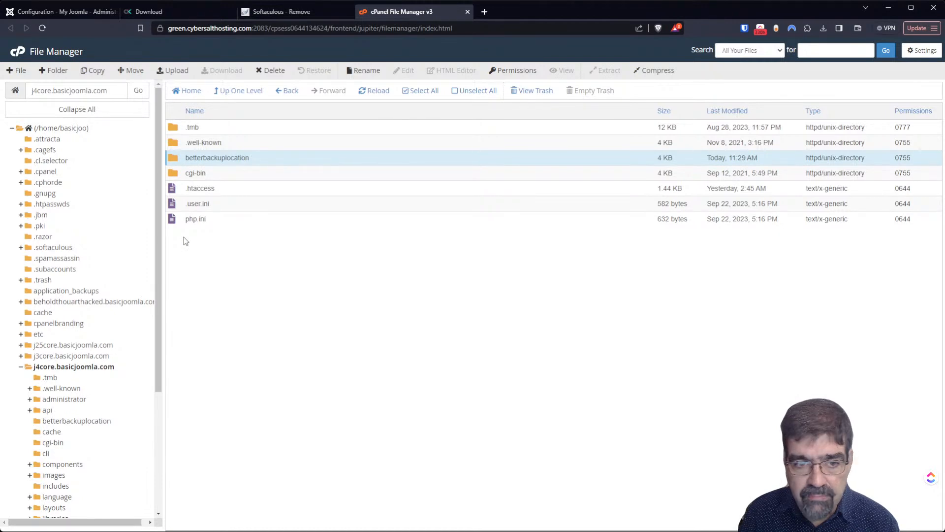
# - View the leftover .htaccess file's contents, then return to the Softaculous removal page
pyautogui.rightClick(182, 189)
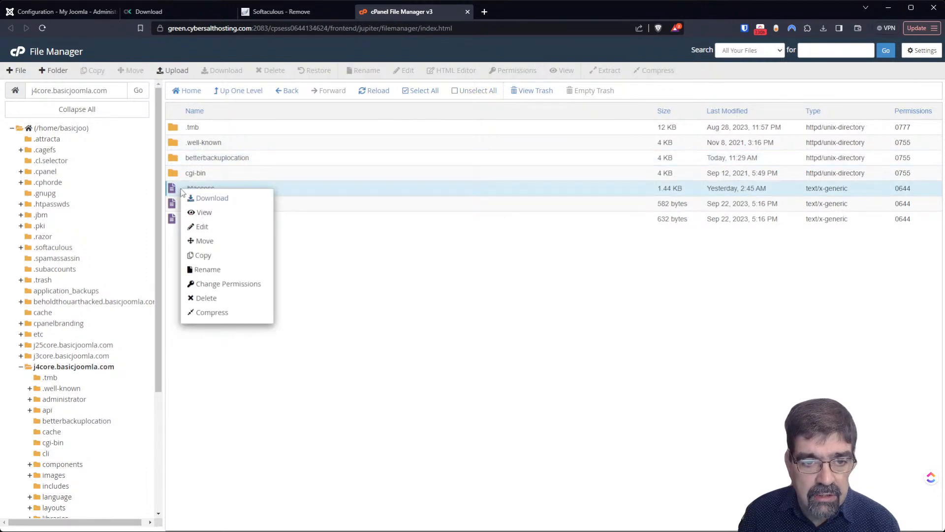
pyautogui.click(204, 215)
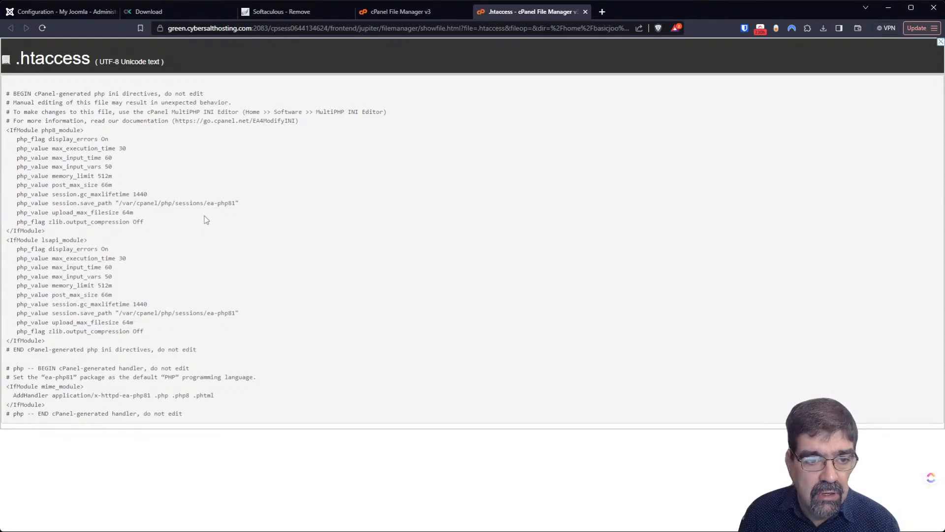
pyautogui.click(585, 12)
pyautogui.click(255, 14)
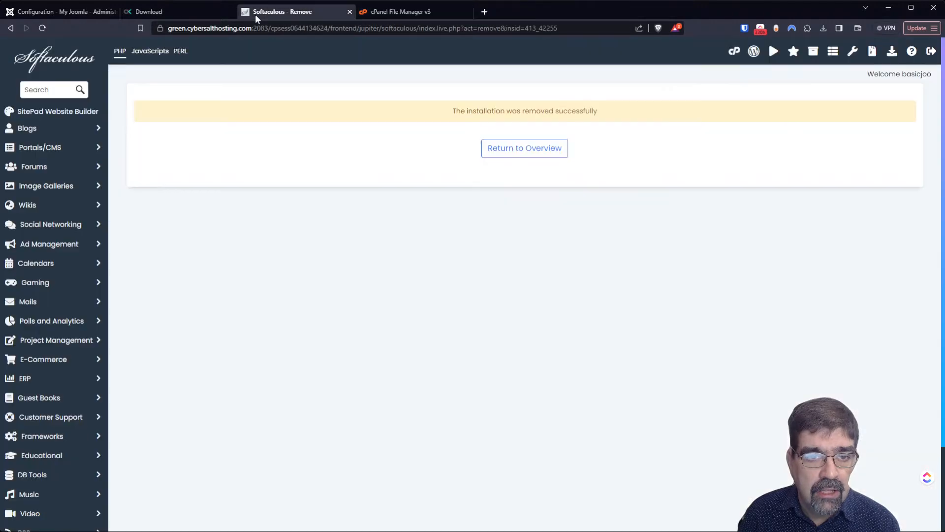
# - Install a new Joomla 4.3.4 site on the j4core.basicjoomla.com domain
pyautogui.click(512, 149)
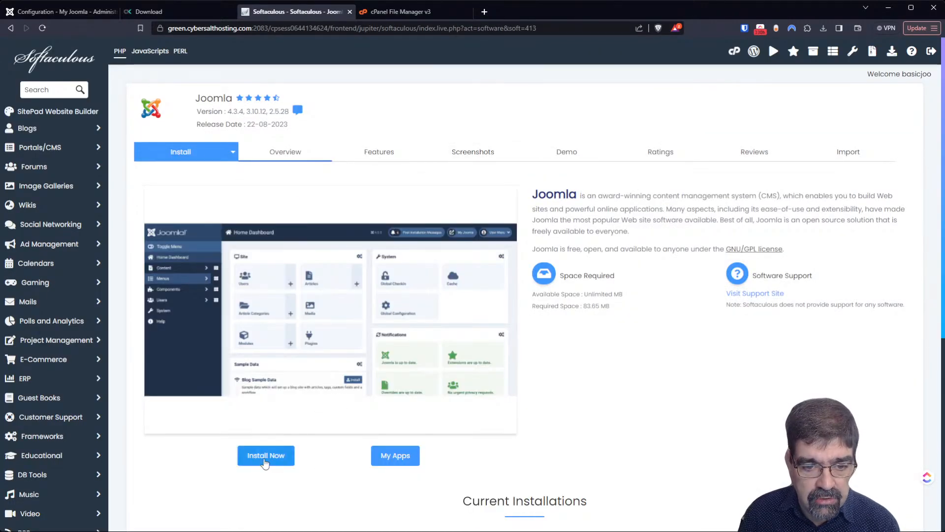
pyautogui.click(264, 462)
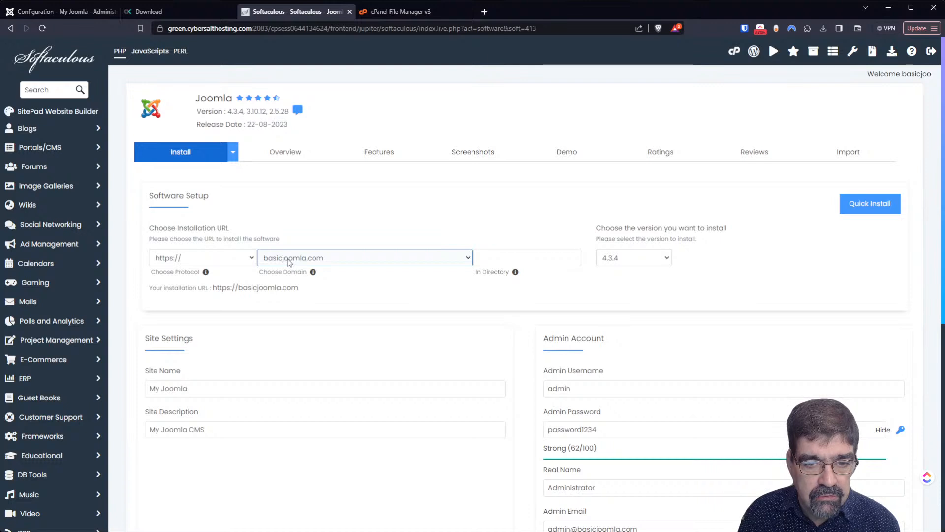
pyautogui.click(344, 257)
pyautogui.click(342, 294)
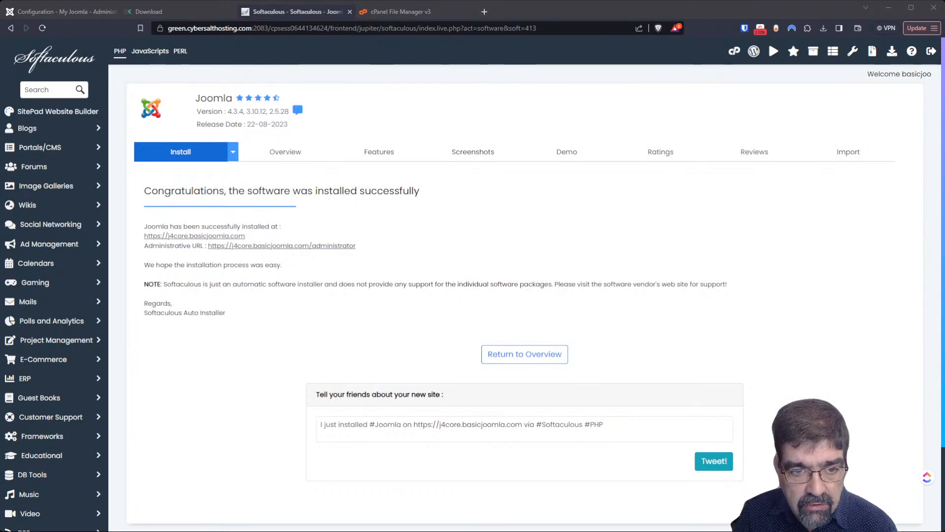
# - Enter the new site's administrator, agree to statistics, and reach the extension installer
pyautogui.click(300, 245)
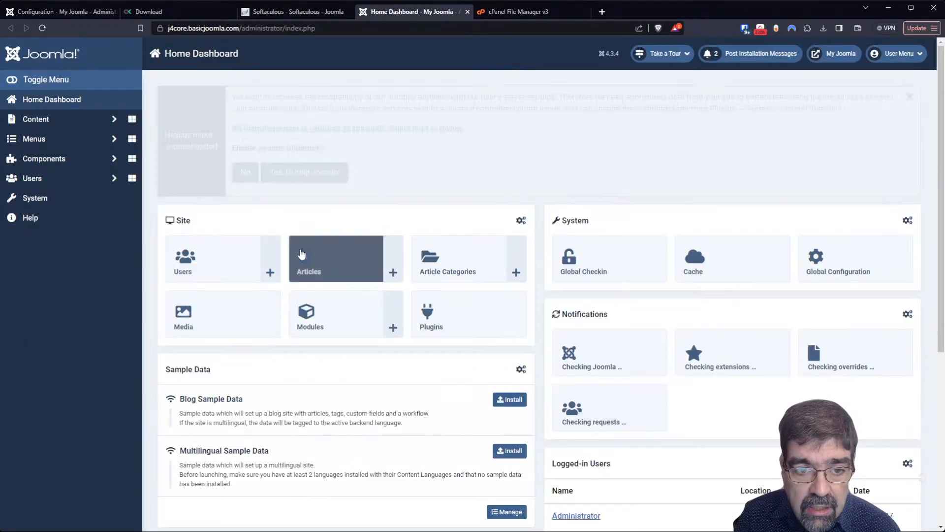
pyautogui.click(283, 180)
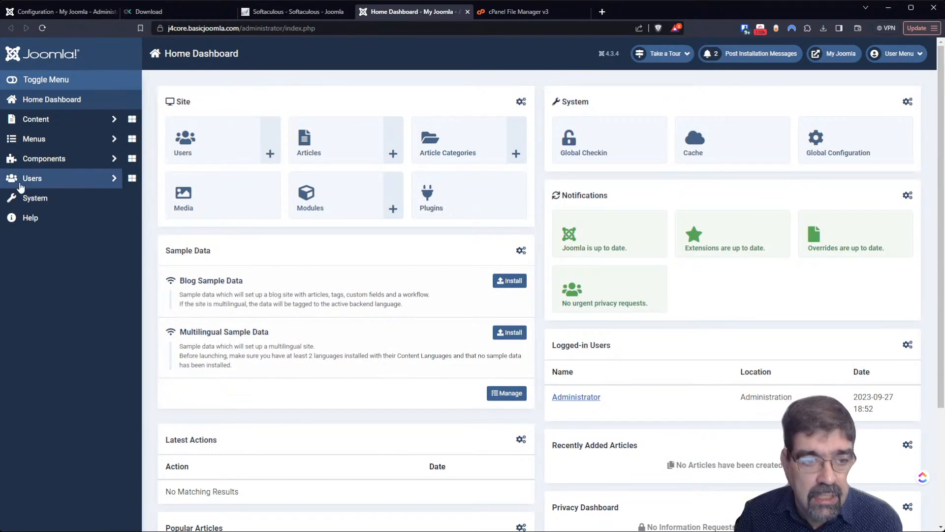
pyautogui.click(852, 143)
pyautogui.click(15, 203)
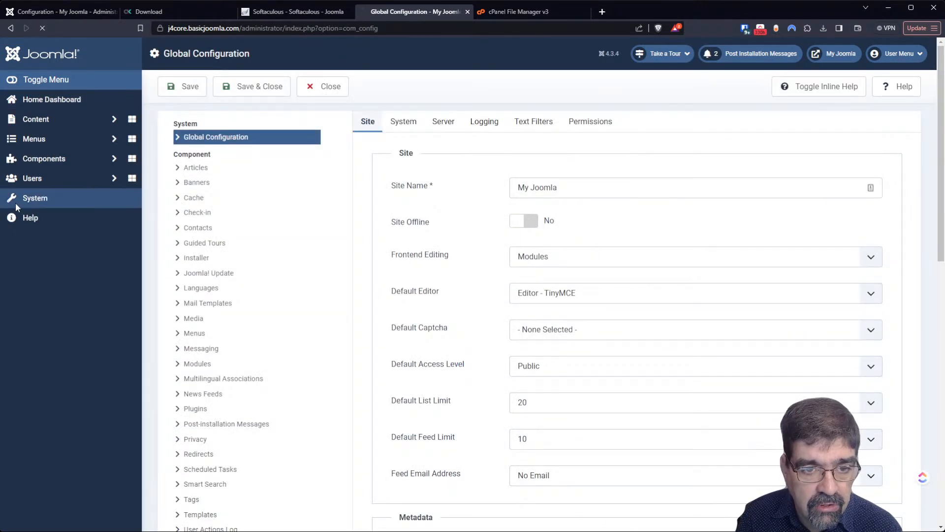
pyautogui.click(198, 182)
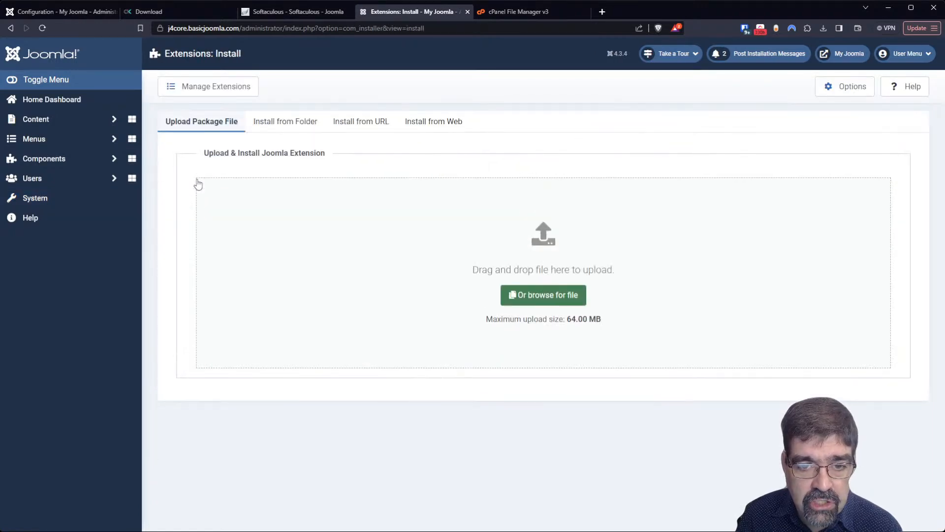
# - Install the Akeeba Backup extension from the Install from Web directory
pyautogui.click(417, 122)
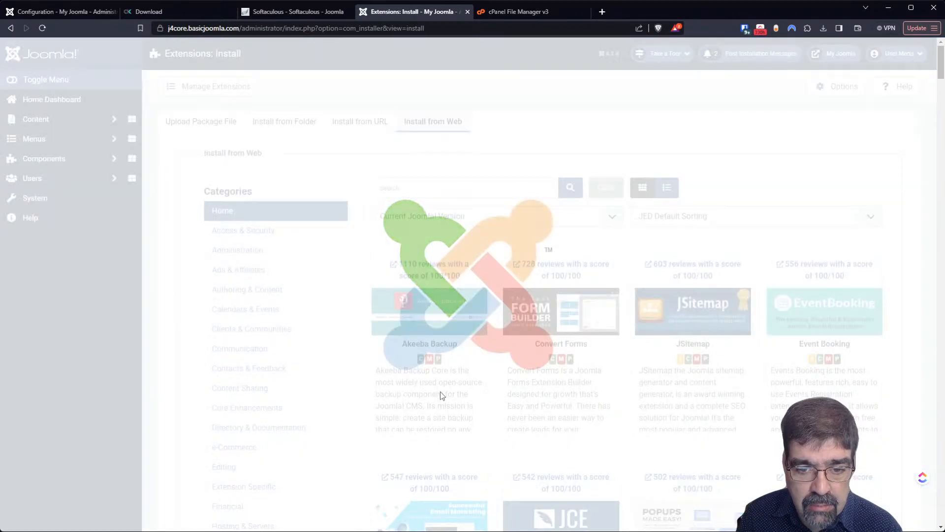
pyautogui.click(441, 395)
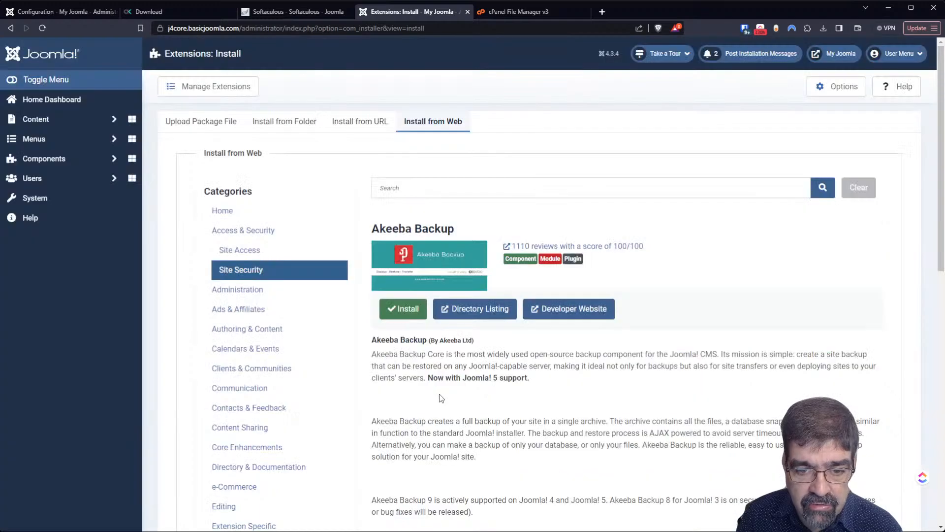
pyautogui.click(402, 306)
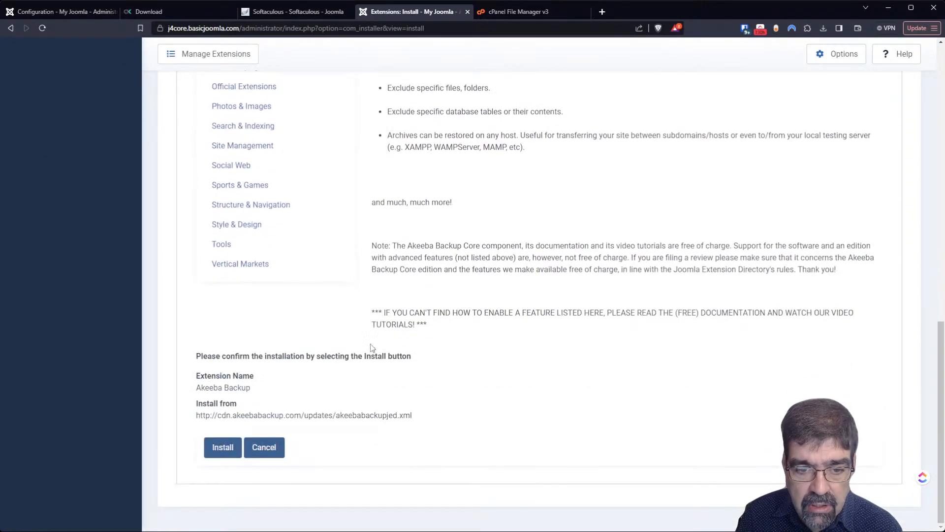
pyautogui.click(222, 448)
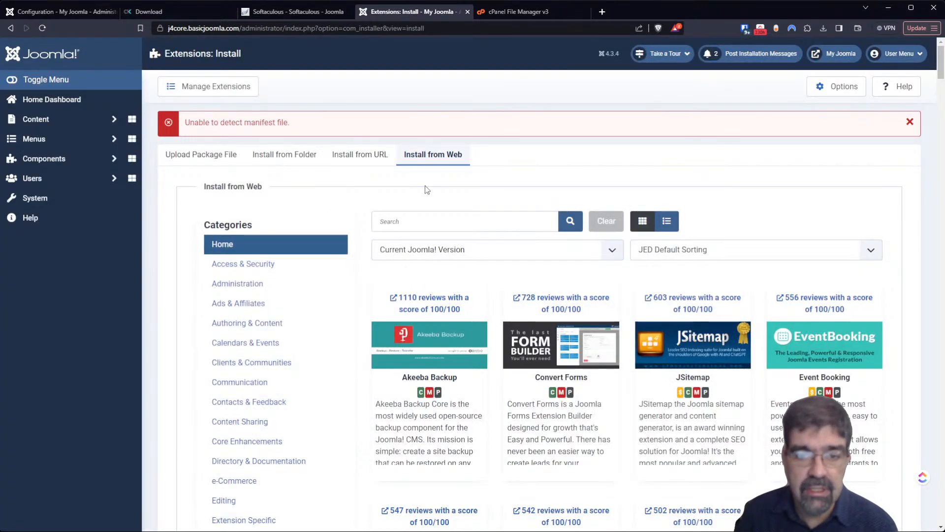
pyautogui.click(179, 158)
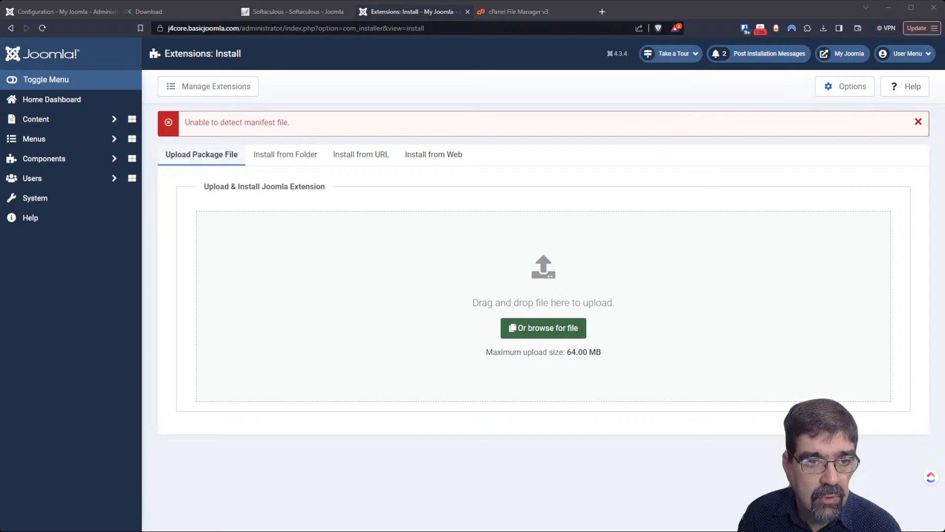
pyautogui.click(120, 92)
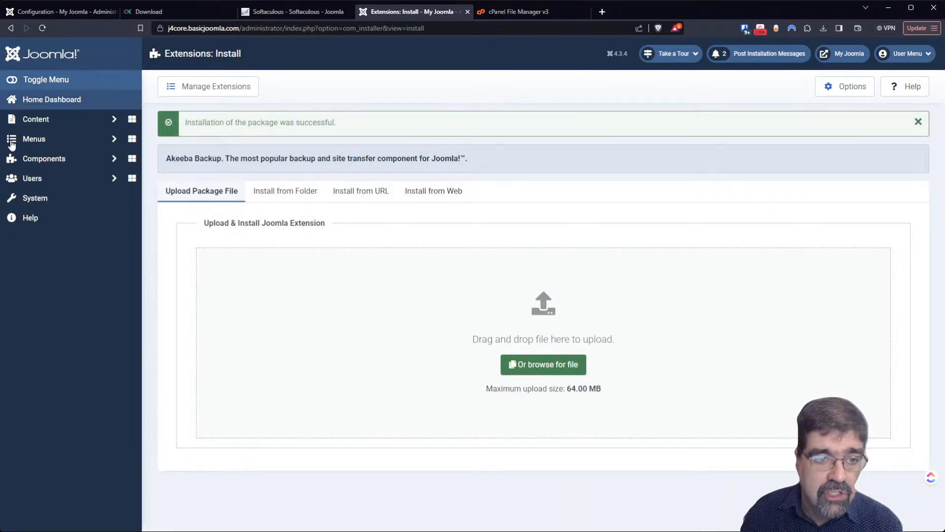
pyautogui.click(50, 142)
# - Open Components > Akeeba Backup > Control Panel and start the Configuration Wizard
pyautogui.click(68, 232)
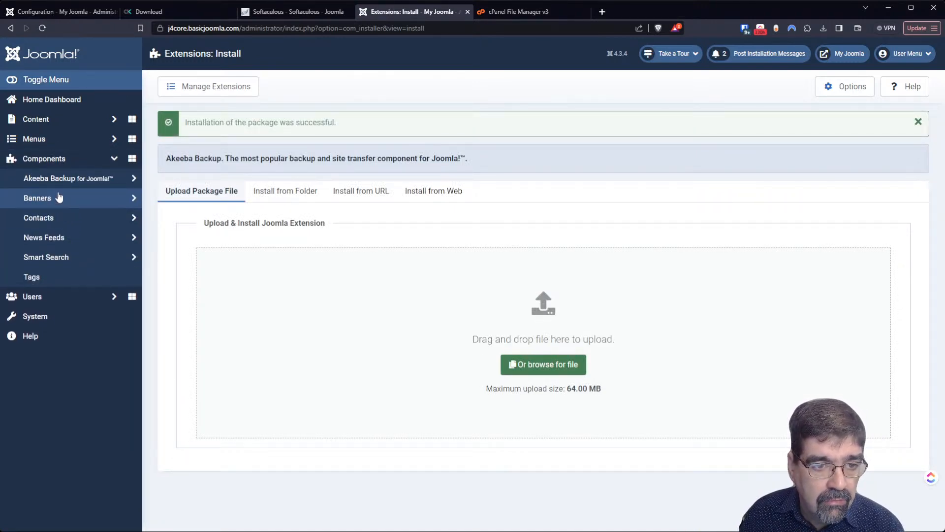
pyautogui.click(59, 180)
pyautogui.click(58, 197)
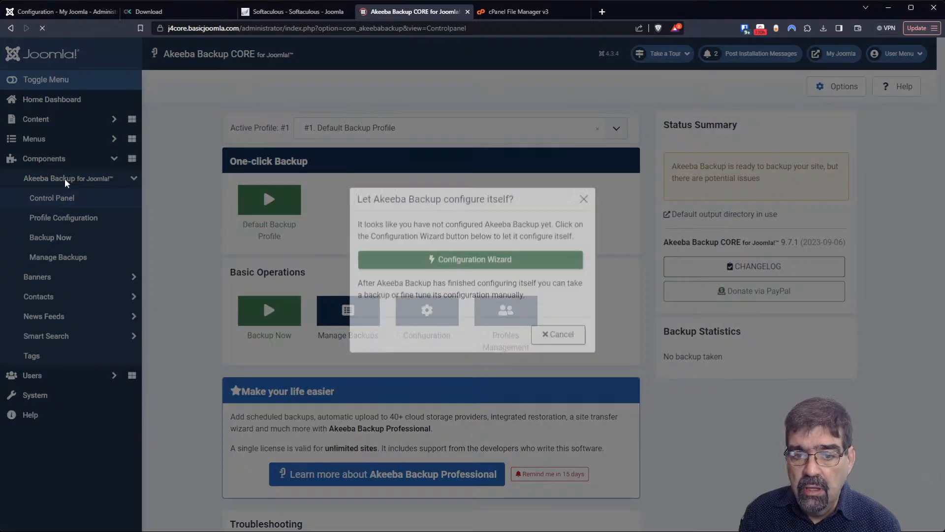
pyautogui.click(481, 274)
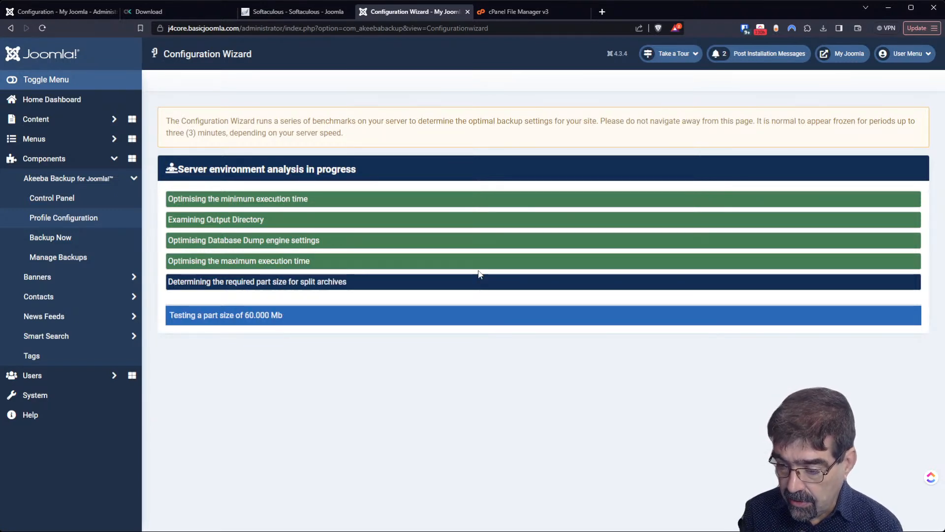
# - After the wizard, open the profile Configuration and place the cursor in Profile Description
pyautogui.click(313, 165)
pyautogui.click(498, 275)
pyautogui.click(499, 277)
# - Save description suffix ' - Yes, this is it!' and betterbackuplocation as output directory
pyautogui.write('- Yes, this is it!')
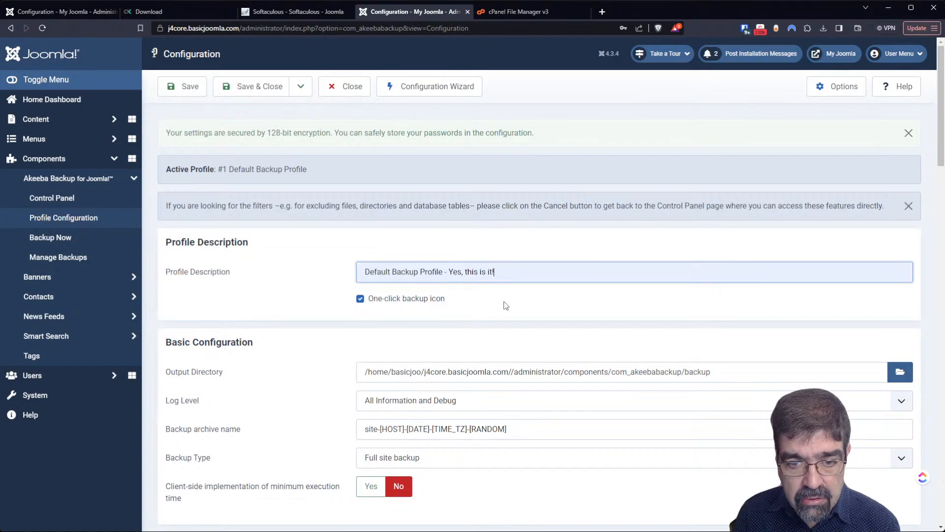
pyautogui.click(191, 92)
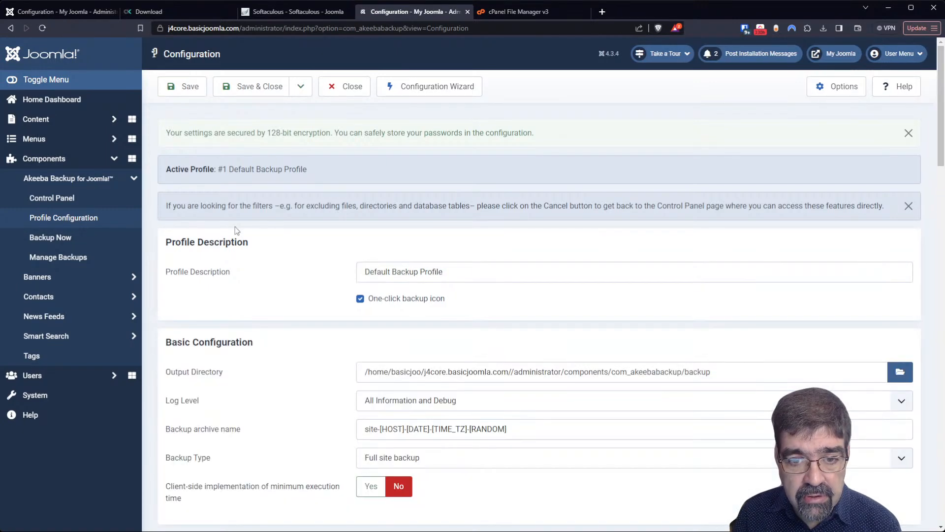
pyautogui.click(899, 372)
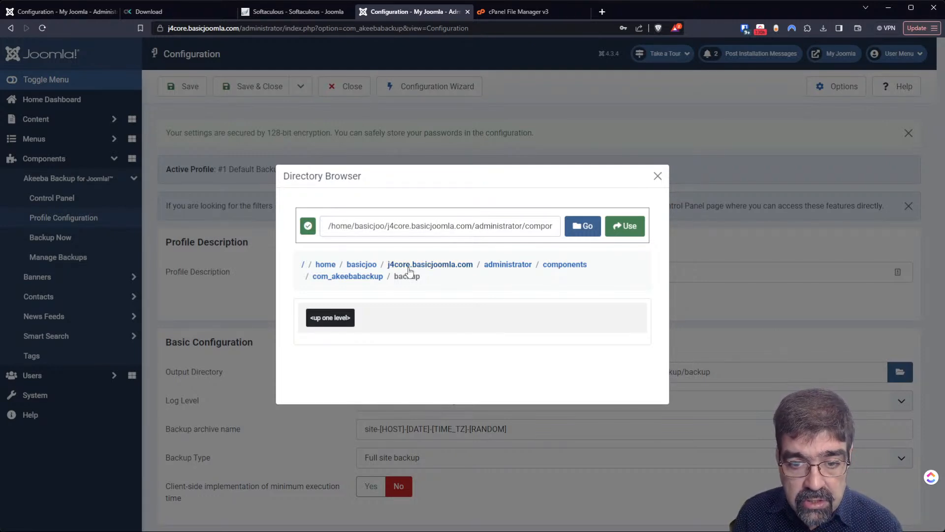
pyautogui.click(408, 266)
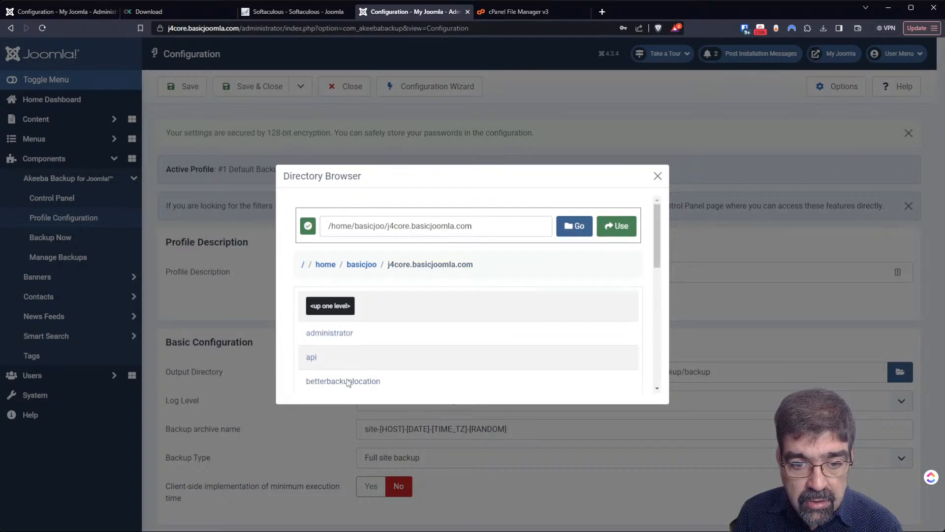
pyautogui.click(348, 381)
pyautogui.click(623, 226)
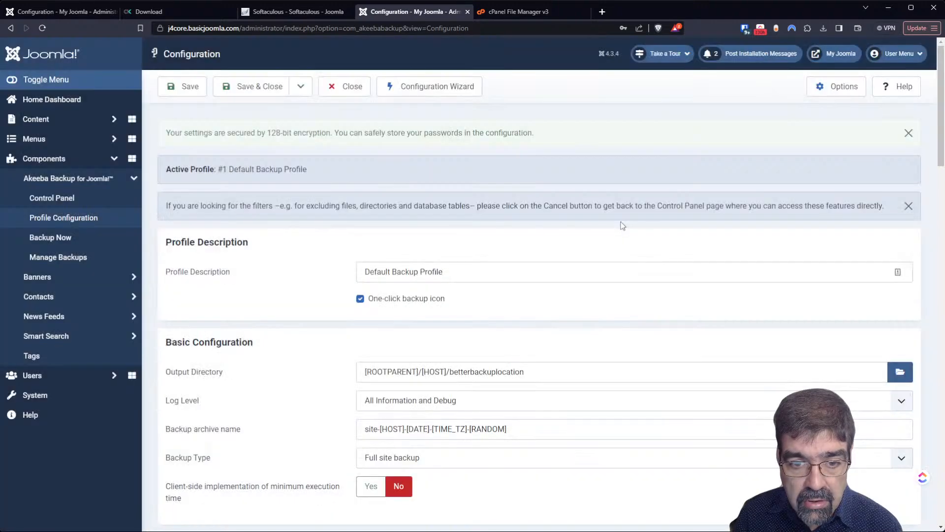
pyautogui.click(185, 90)
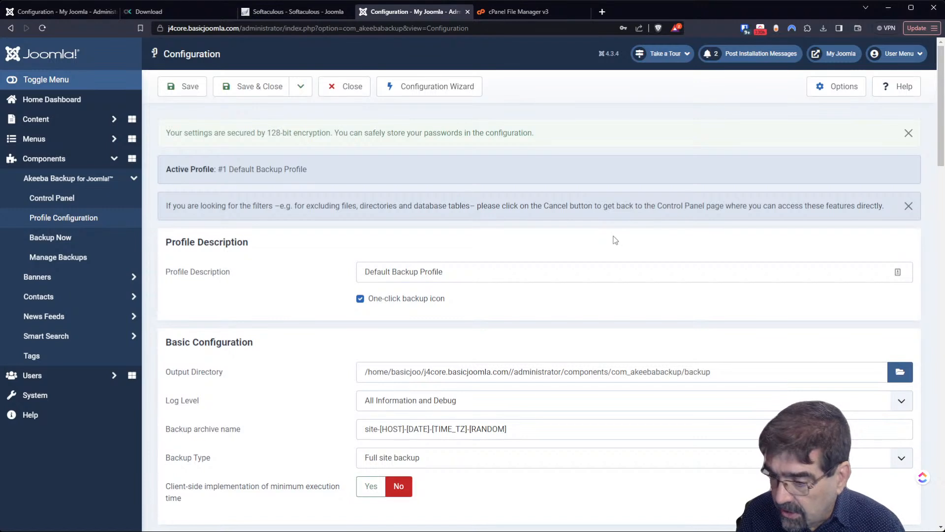
# - Remove the doubled slash from the output path, save, and return to the Control Panel
pyautogui.click(522, 371)
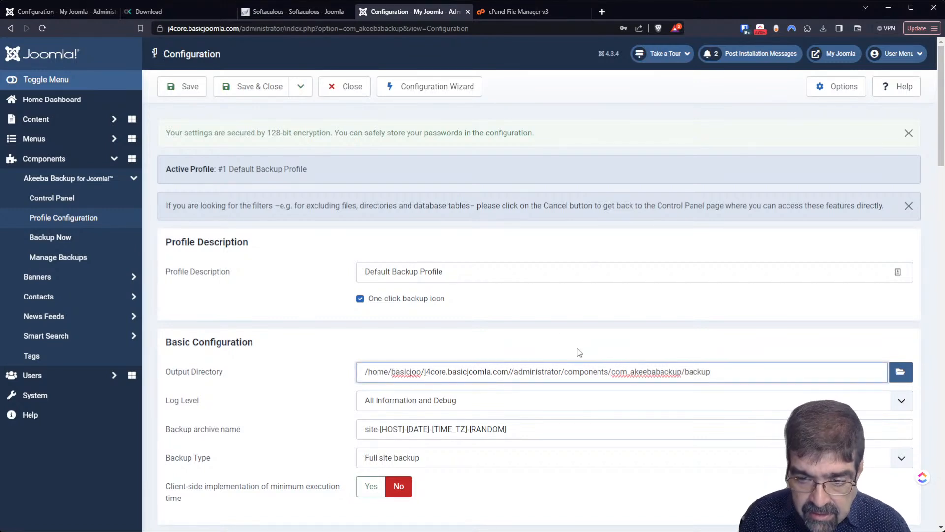
pyautogui.press('BackSpace')
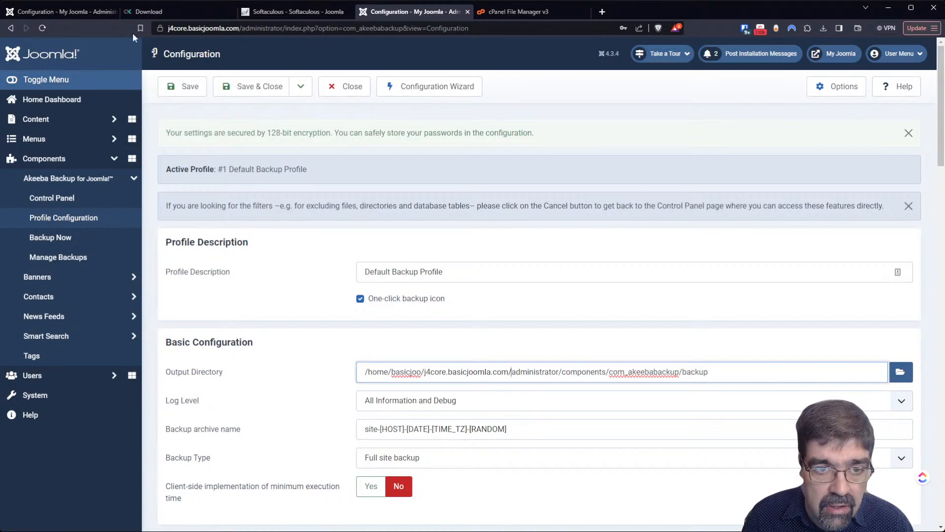
pyautogui.click(182, 87)
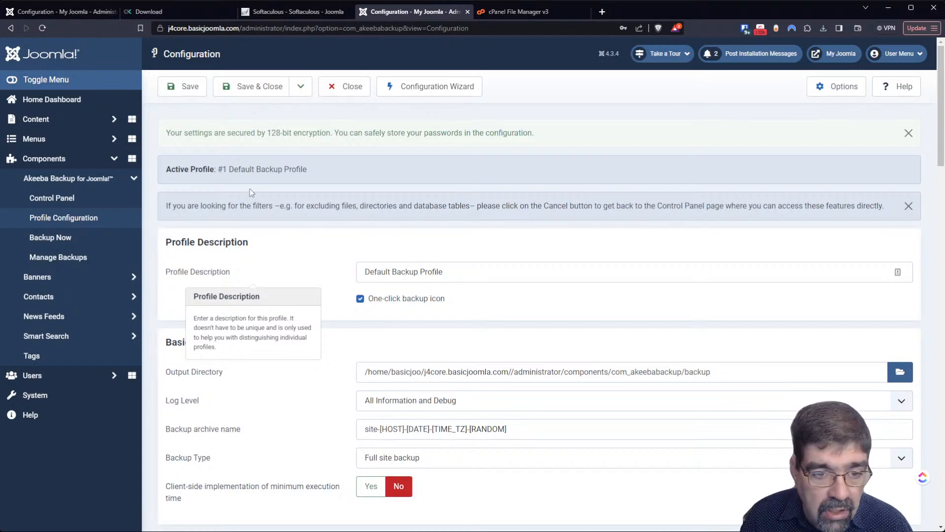
pyautogui.click(347, 92)
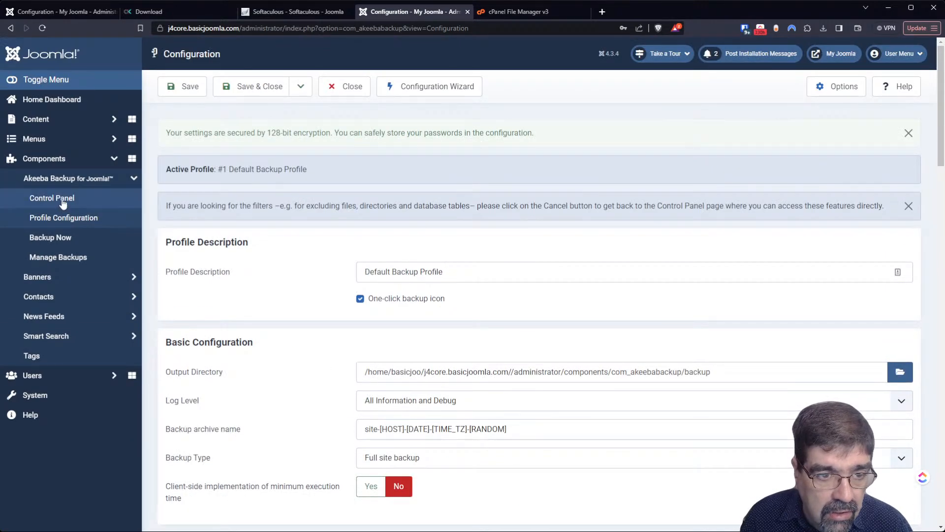
pyautogui.click(62, 201)
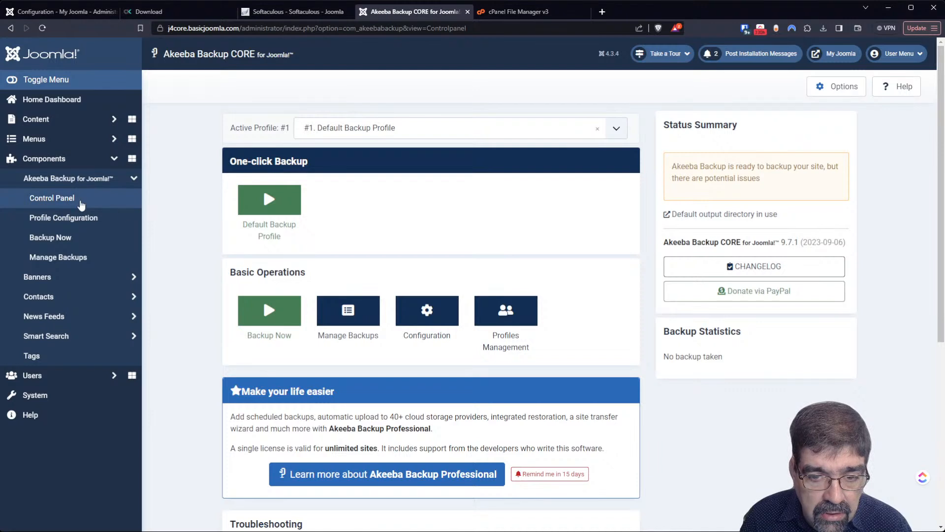
# - Reopen the Default Backup Profile configuration, edit its description, save, and close
pyautogui.click(512, 330)
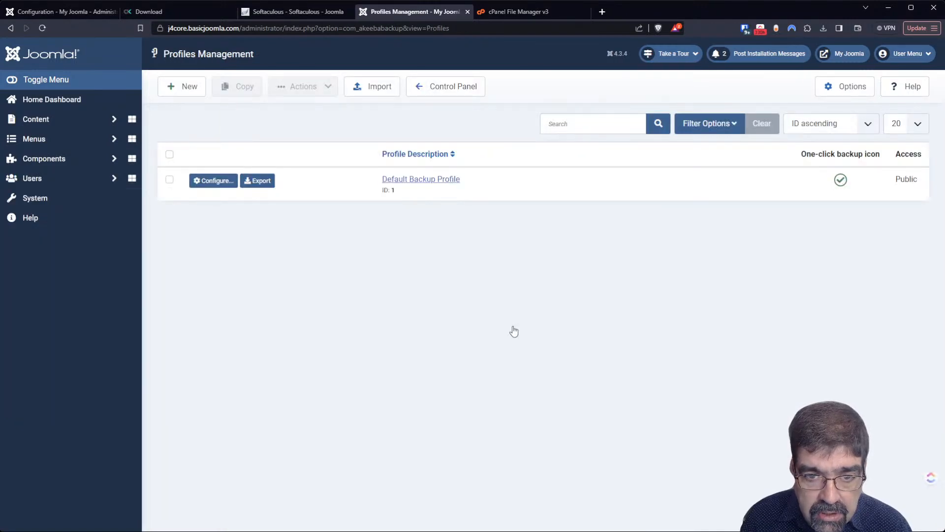
pyautogui.click(211, 180)
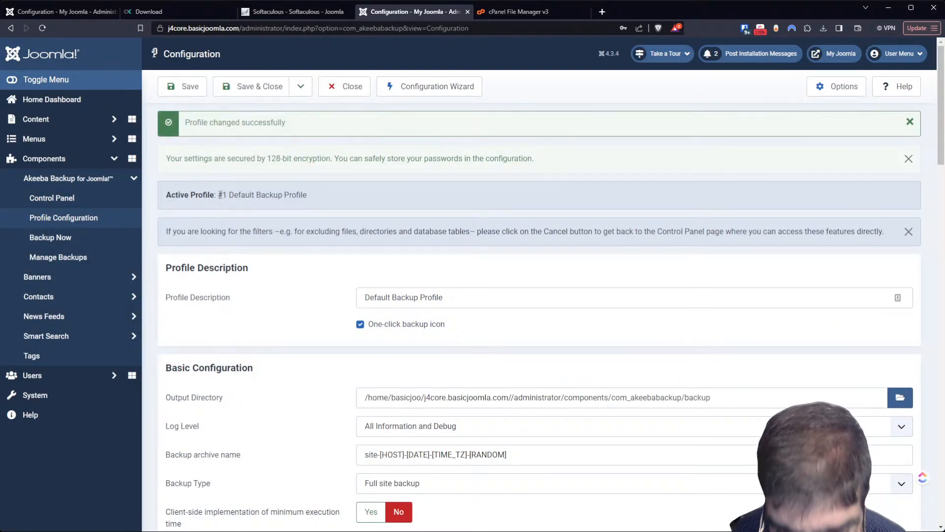
pyautogui.click(485, 301)
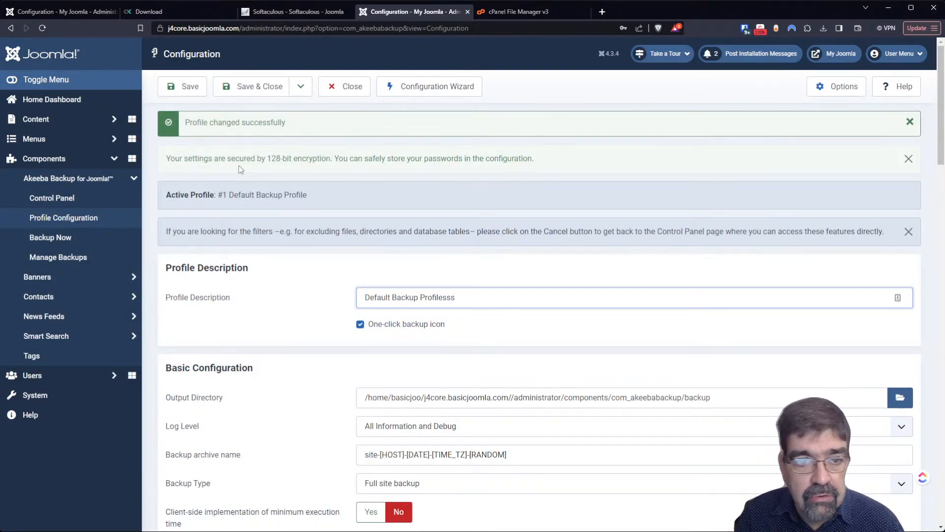
pyautogui.click(182, 86)
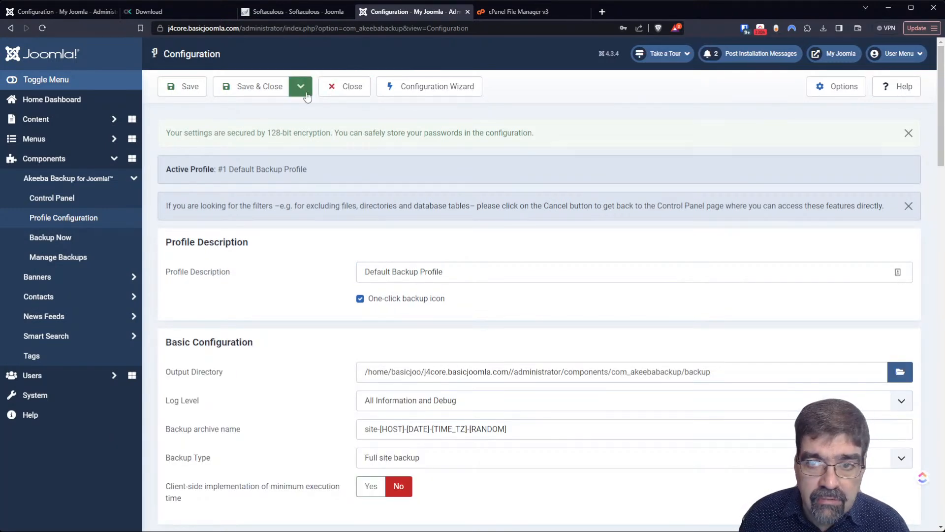
pyautogui.click(334, 94)
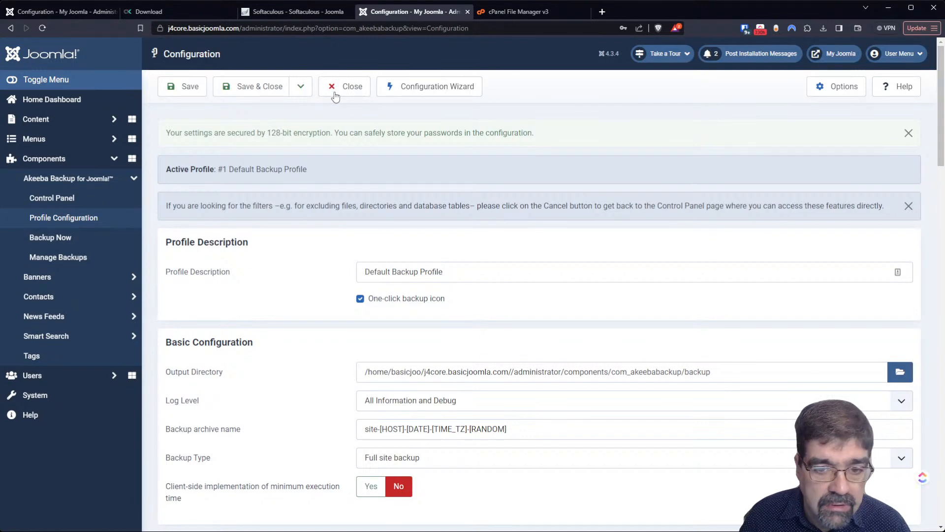
pyautogui.click(334, 94)
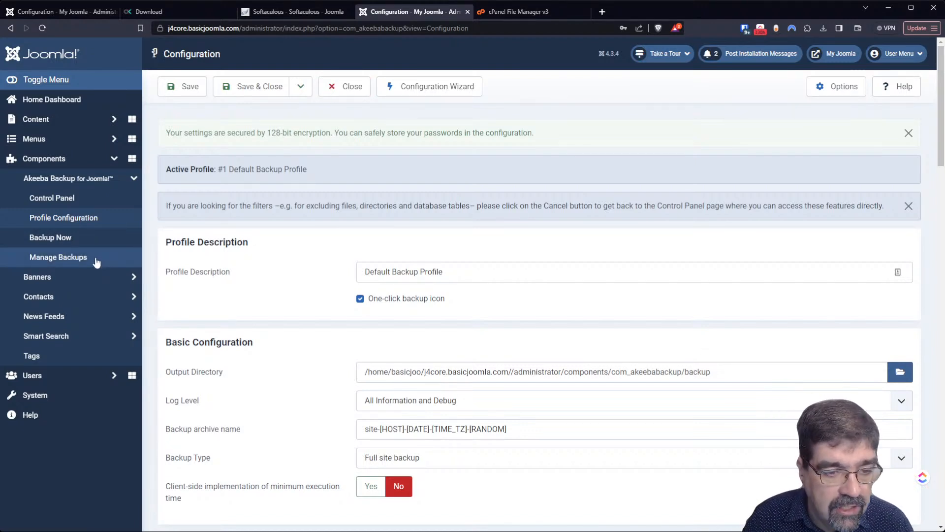
pyautogui.click(87, 200)
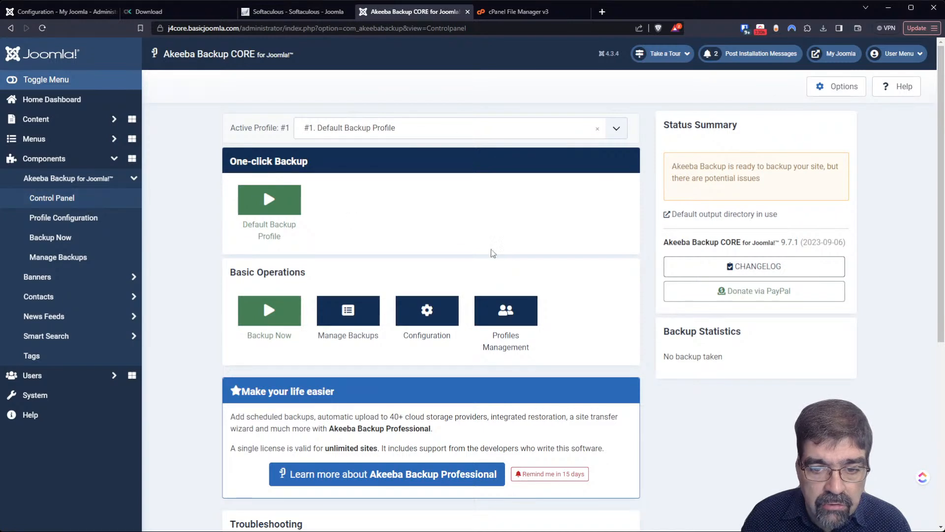
# - Tick the Default Backup Profile in Profiles Management and open the Actions menu
pyautogui.click(539, 303)
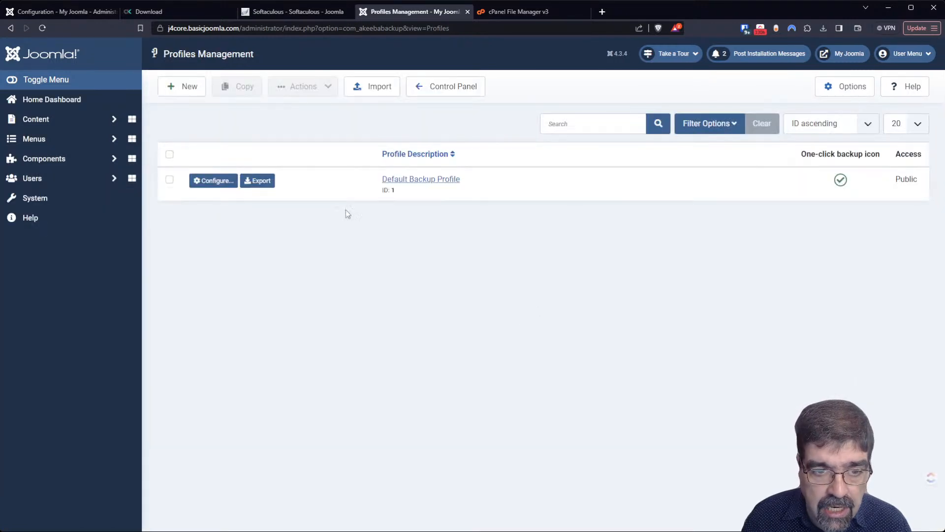
pyautogui.click(170, 180)
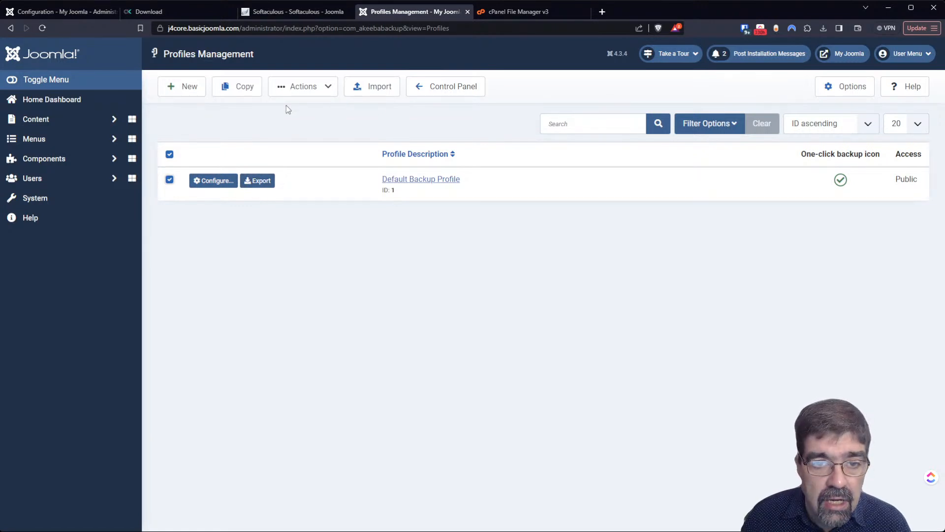
pyautogui.click(329, 97)
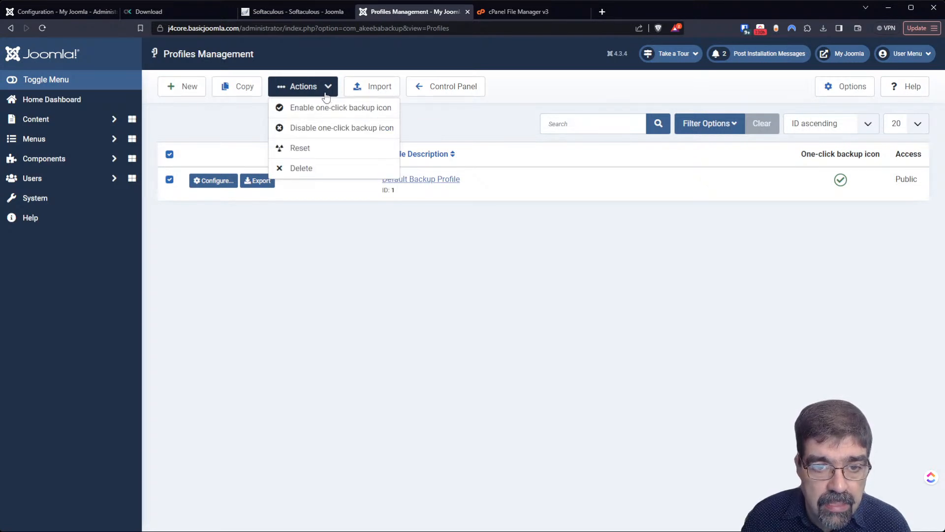
# - Copy the Default Backup Profile and name the copy 'Default Backup Profile #2'
pyautogui.click(243, 94)
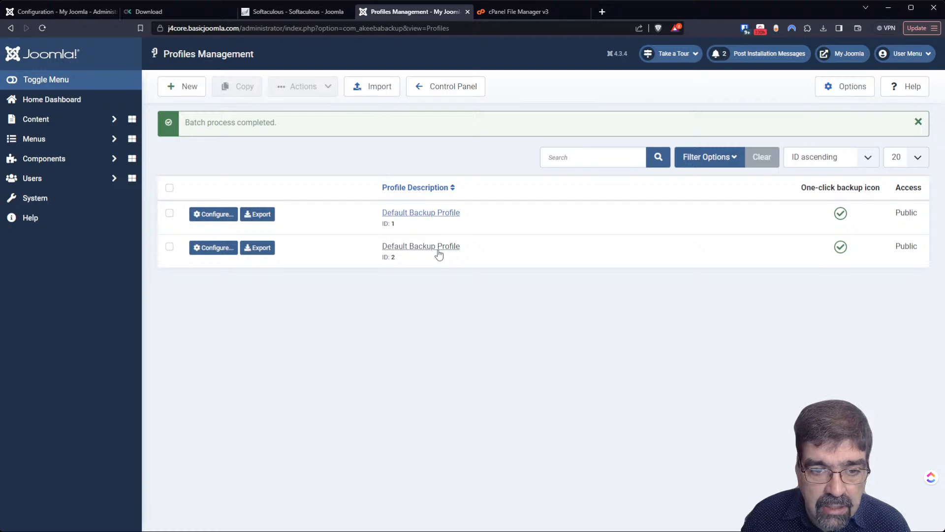
pyautogui.click(438, 250)
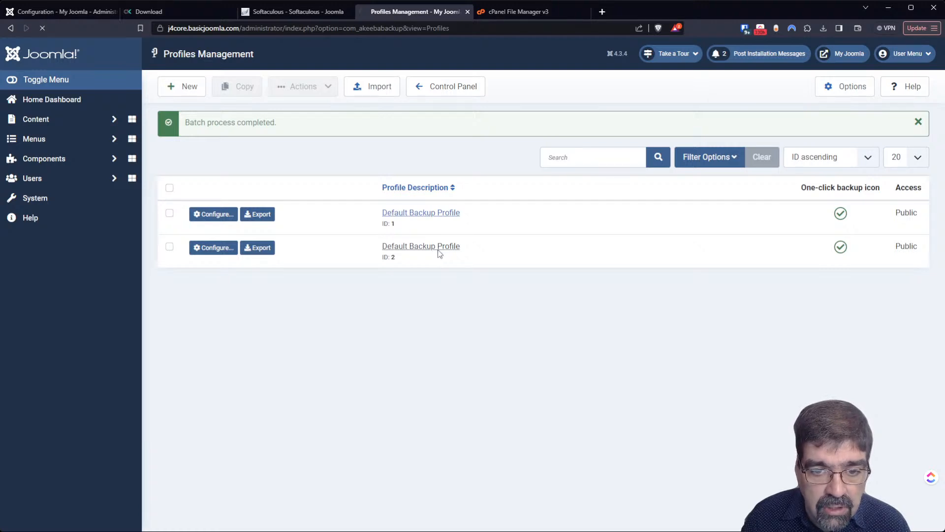
pyautogui.click(267, 128)
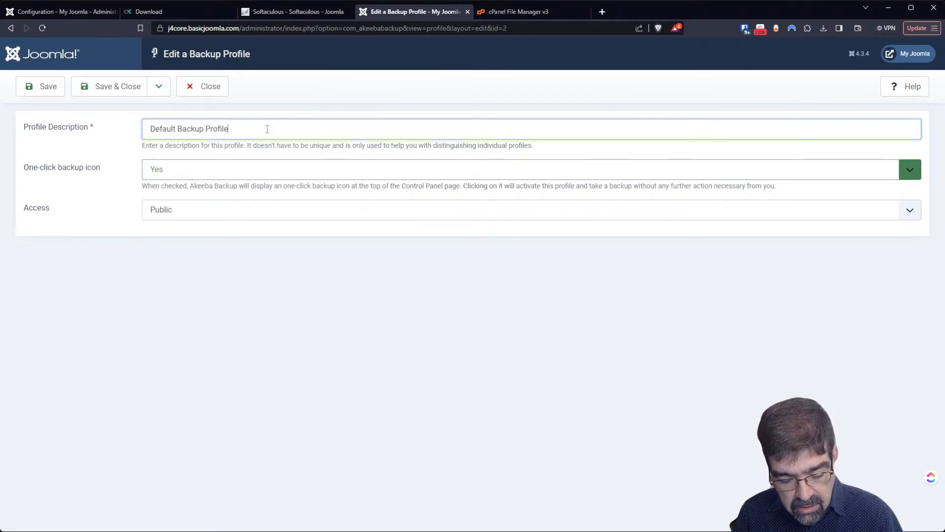
pyautogui.write('#2')
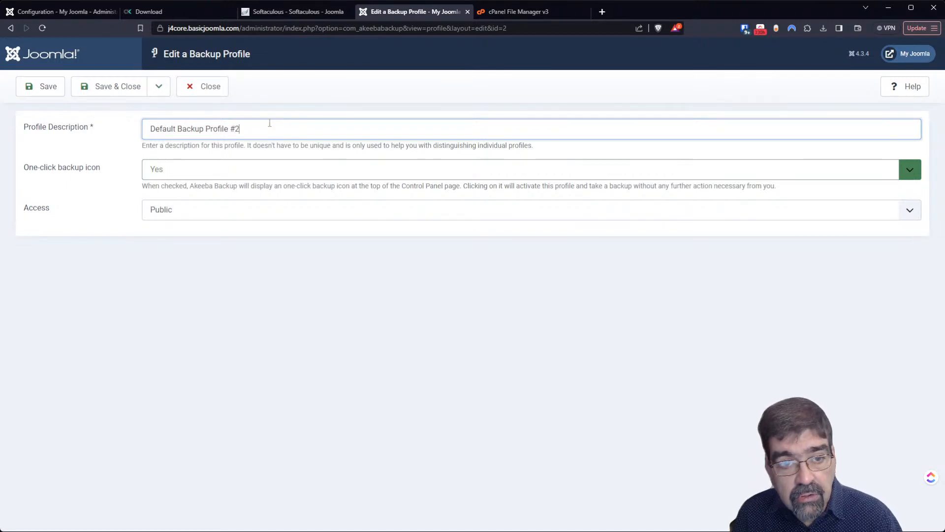
pyautogui.click(95, 91)
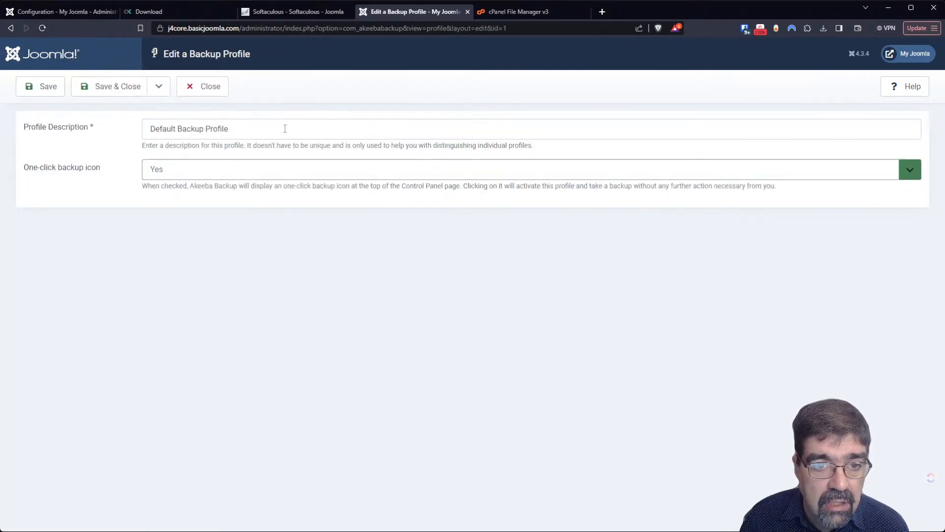
# - Append 'First one' to profile ID 1's description and save and close
pyautogui.click(257, 123)
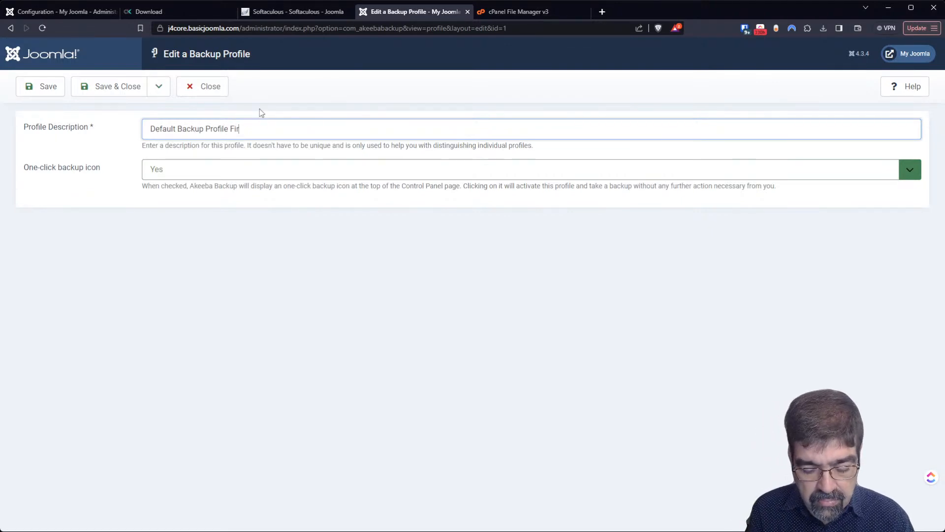
pyautogui.write('First one')
pyautogui.click(98, 86)
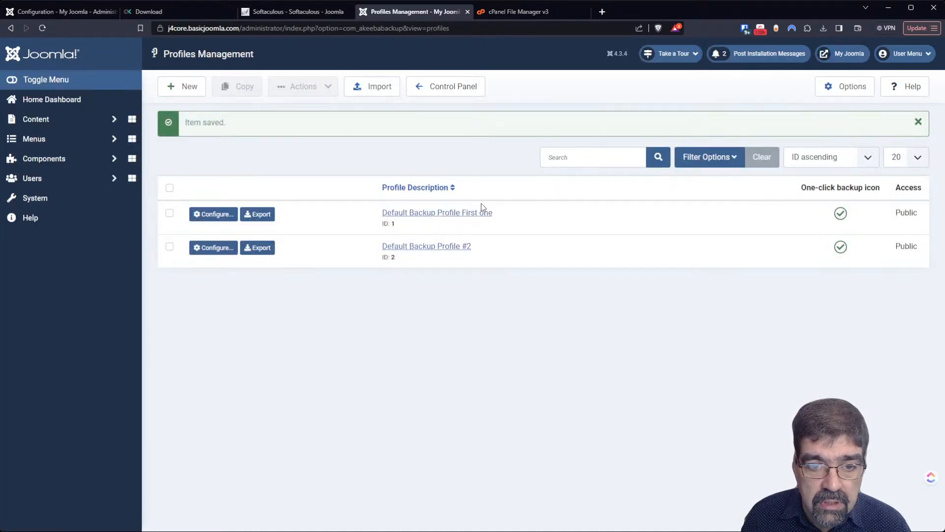
pyautogui.click(208, 247)
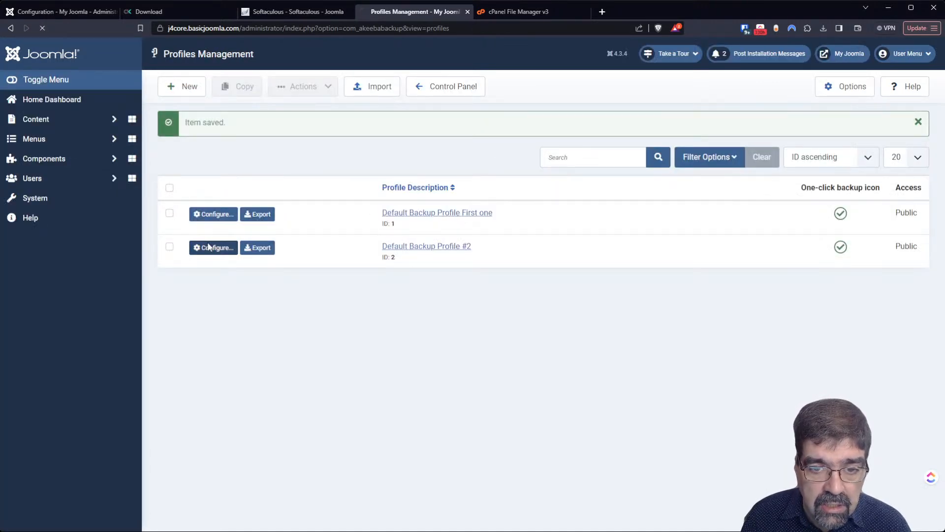
# - Pick j4core.basicjoomla.com/betterbackuplocation as profile #2's output directory, then Save and Save & Close
pyautogui.scroll(-3, 400, 248)
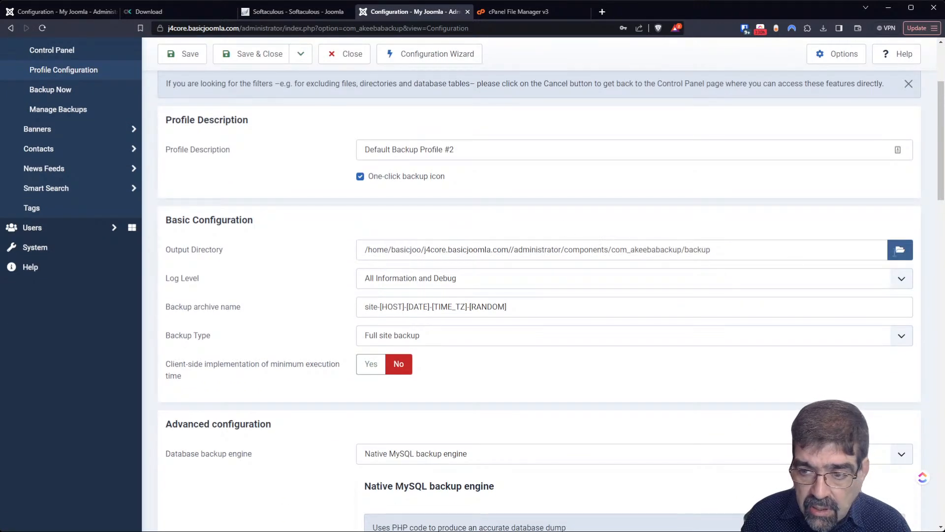
pyautogui.click(905, 255)
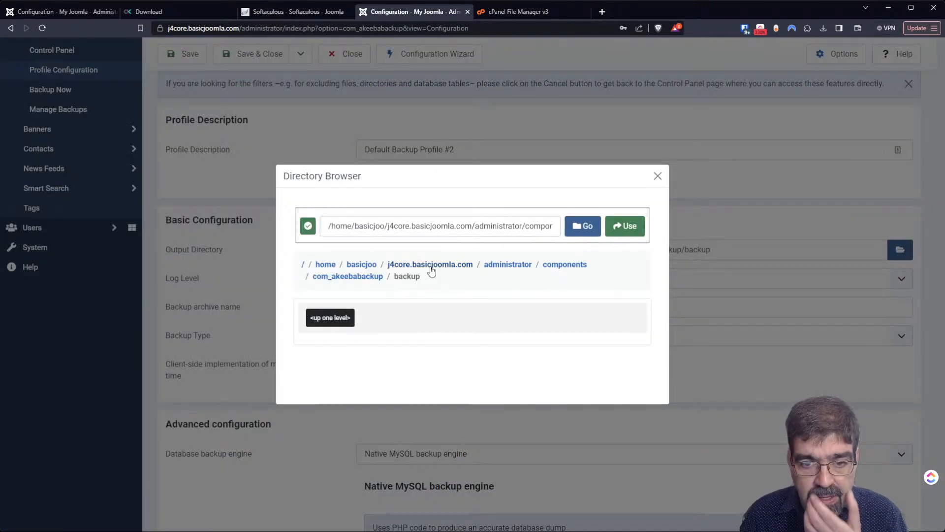
pyautogui.click(431, 266)
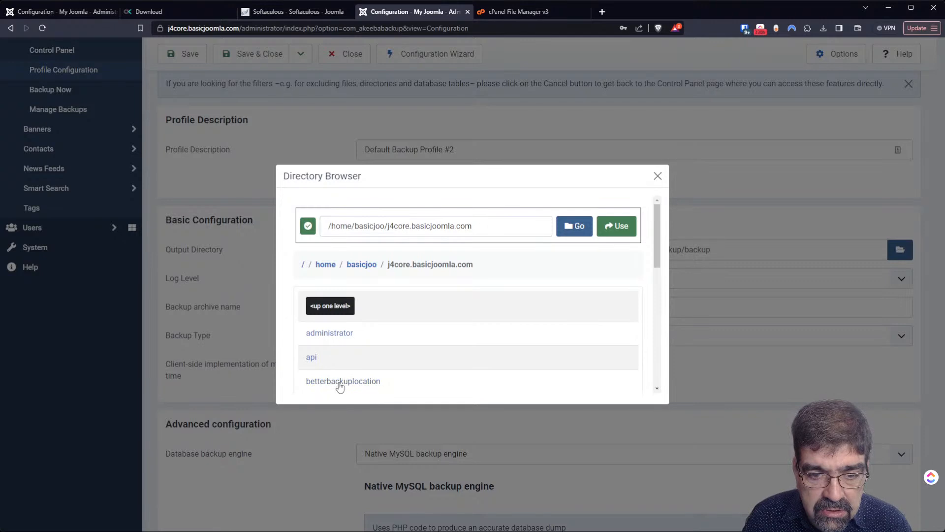
pyautogui.click(340, 382)
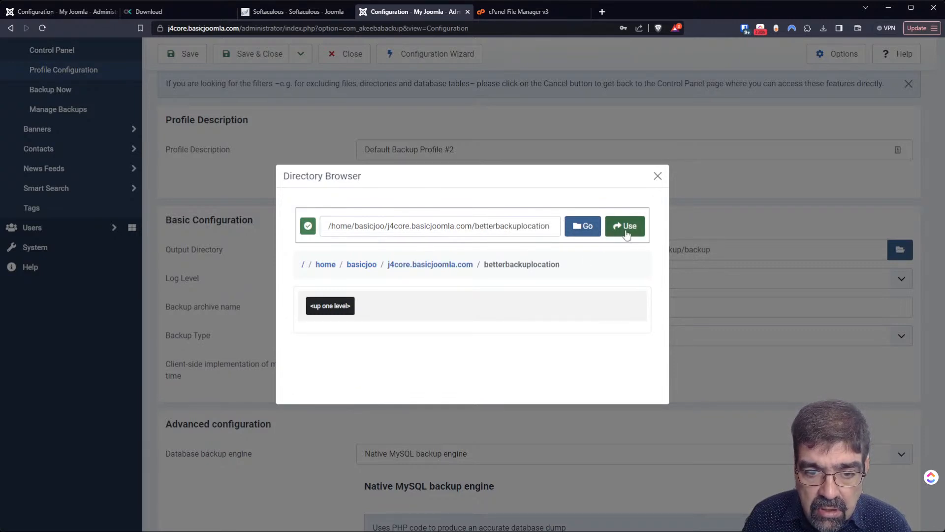
pyautogui.click(625, 227)
pyautogui.click(187, 57)
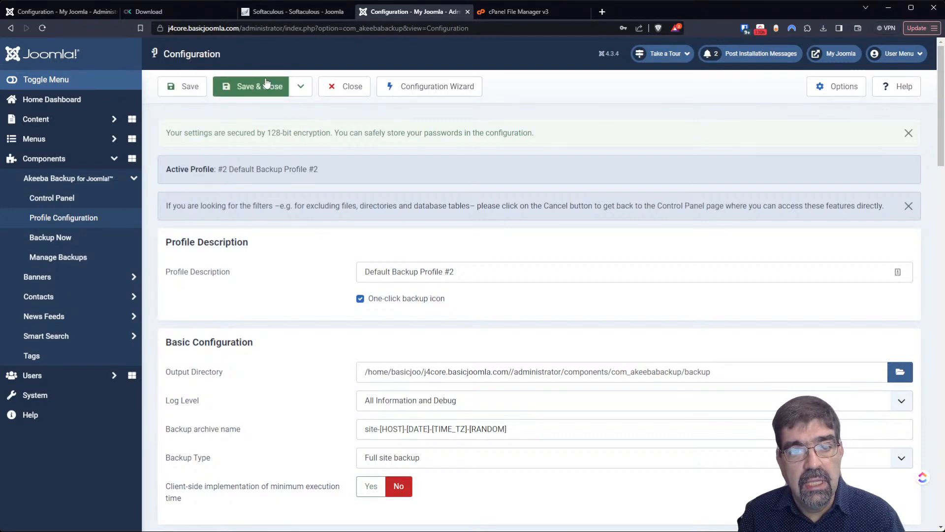
pyautogui.click(266, 83)
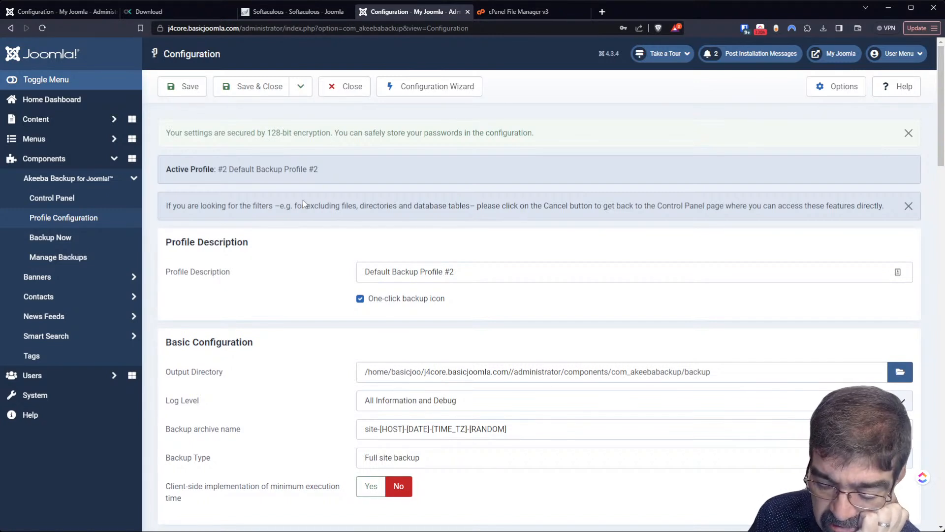
# - Review the page's errors in DevTools Issues, Elements and Sources panels, then go to cPanel File Manager
pyautogui.press('F12')
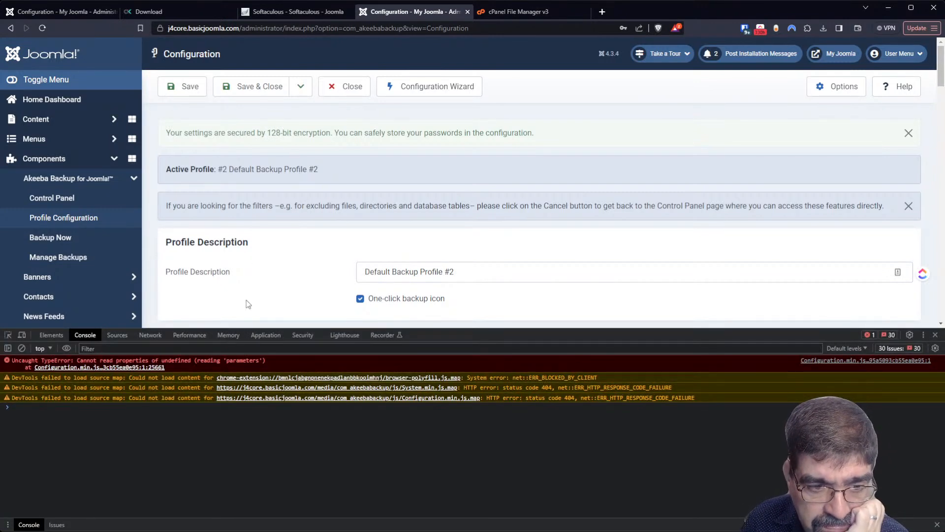
pyautogui.click(884, 334)
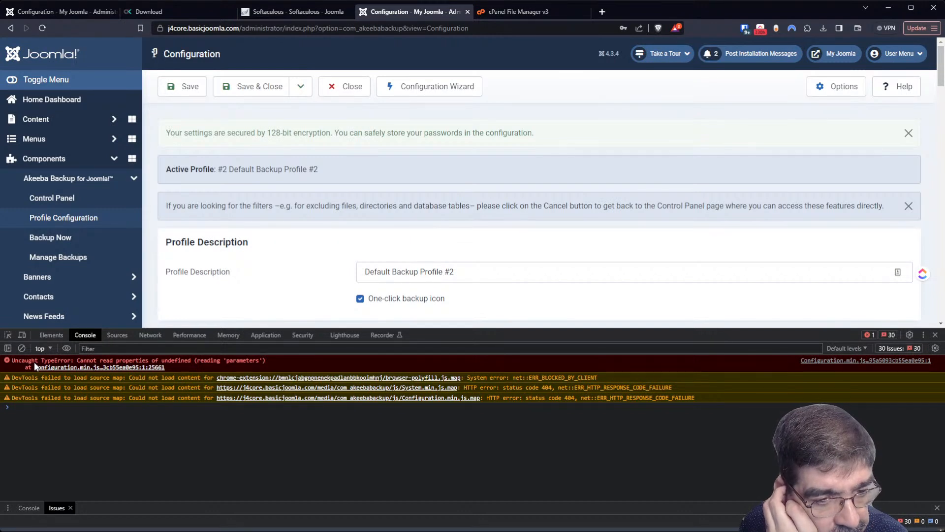
pyautogui.click(43, 333)
pyautogui.click(119, 336)
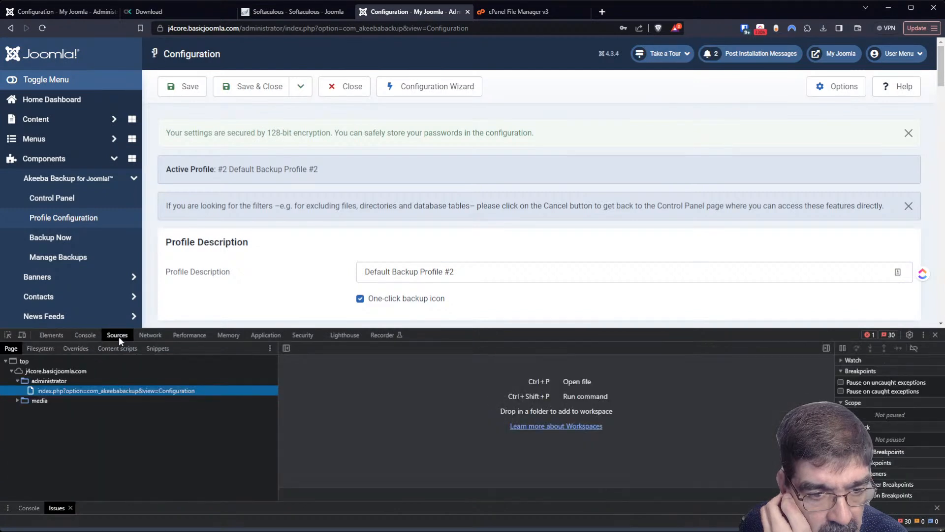
pyautogui.click(888, 333)
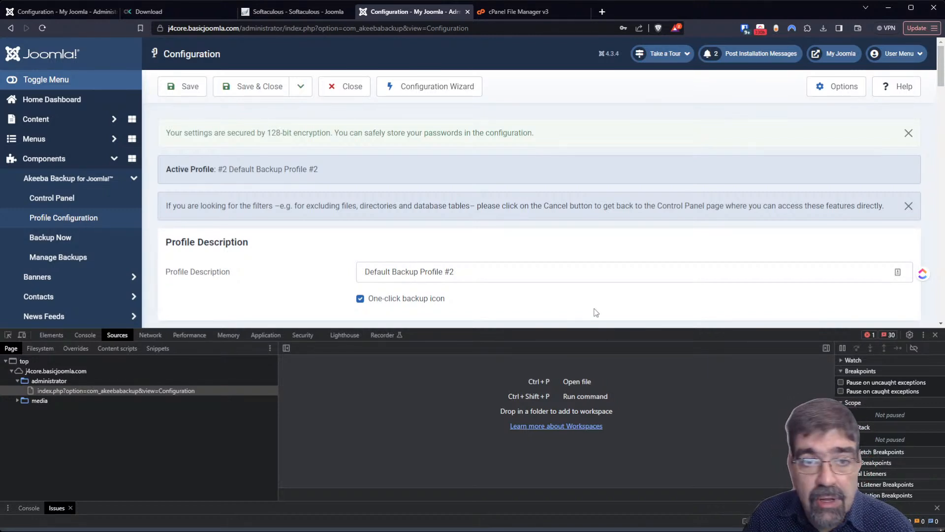
pyautogui.click(515, 12)
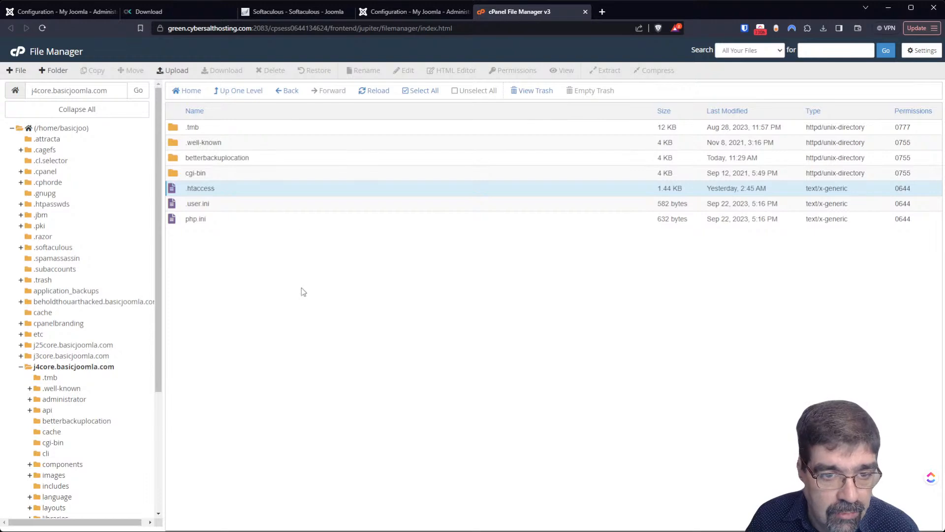
# - Add an empty index.html file inside betterbackuplocation, then go back to the Joomla configuration tab
pyautogui.click(60, 421)
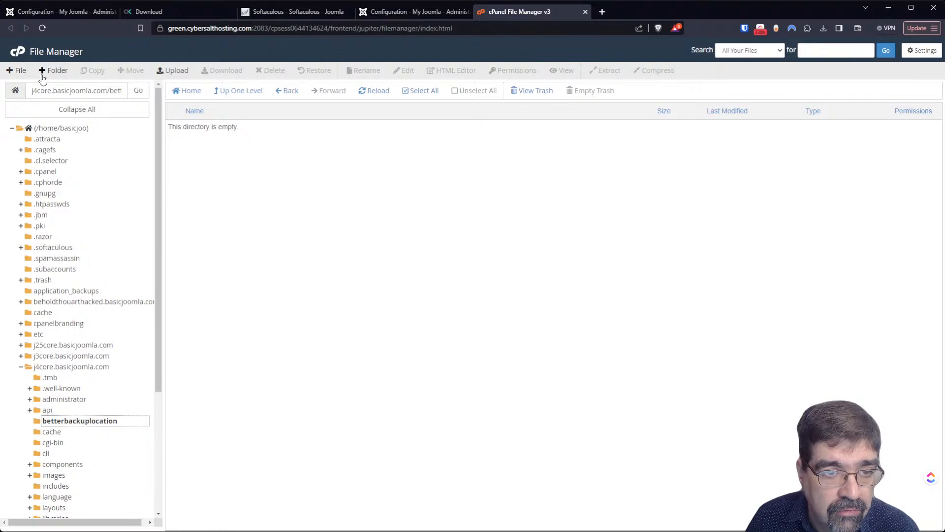
pyautogui.click(15, 71)
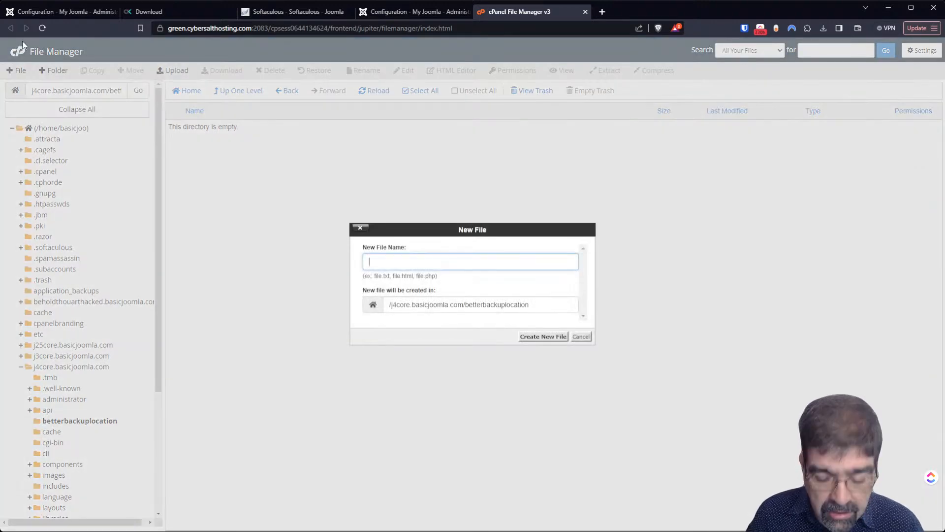
pyautogui.write('index.html')
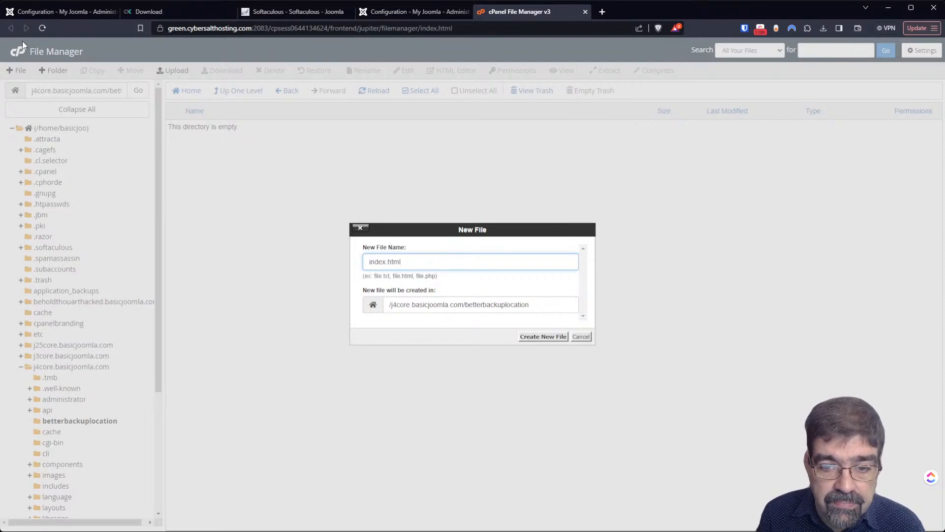
pyautogui.press('Return')
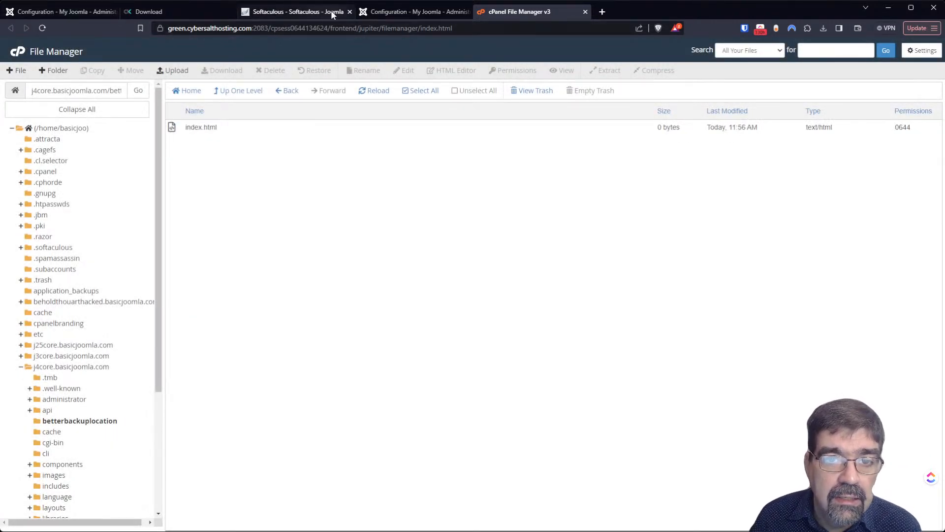
pyautogui.click(76, 11)
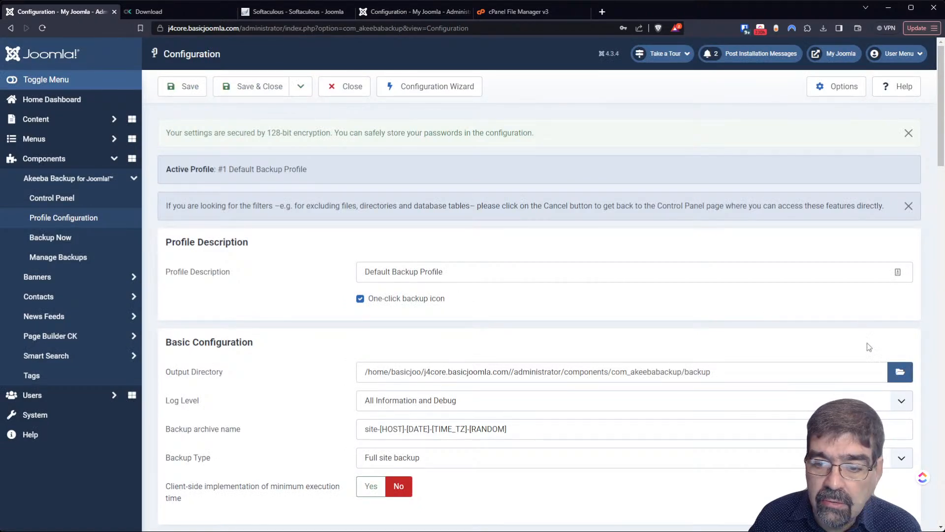
# - Choose j4core.basicjoomla.com/betterbackuplocation as the output directory and save the profile
pyautogui.click(898, 373)
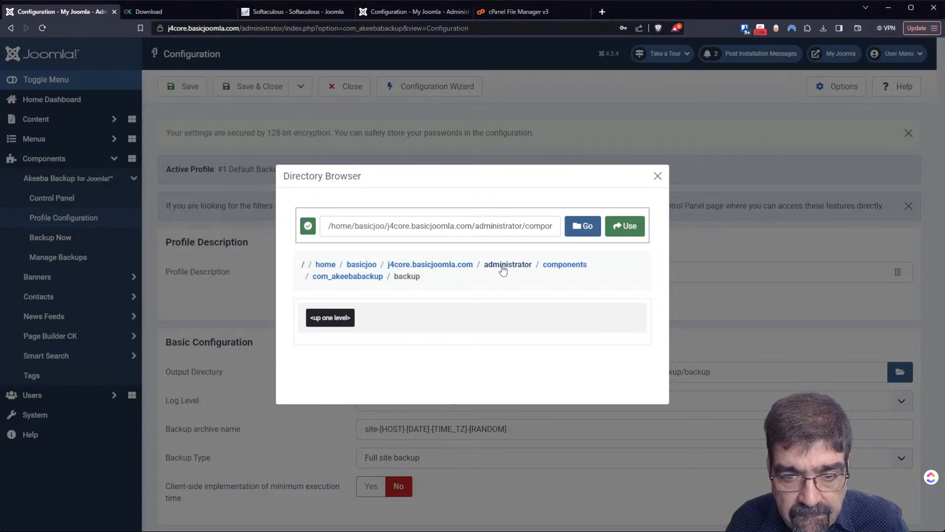
pyautogui.click(466, 266)
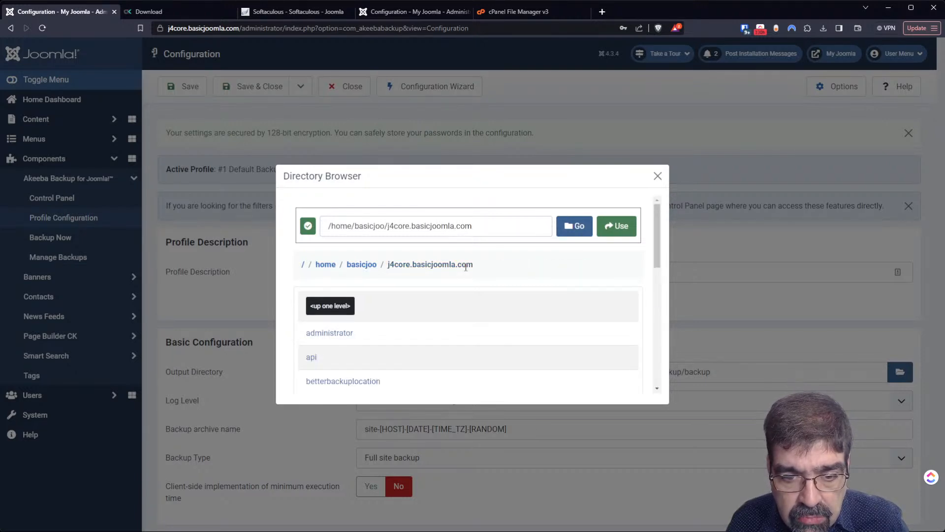
pyautogui.click(343, 381)
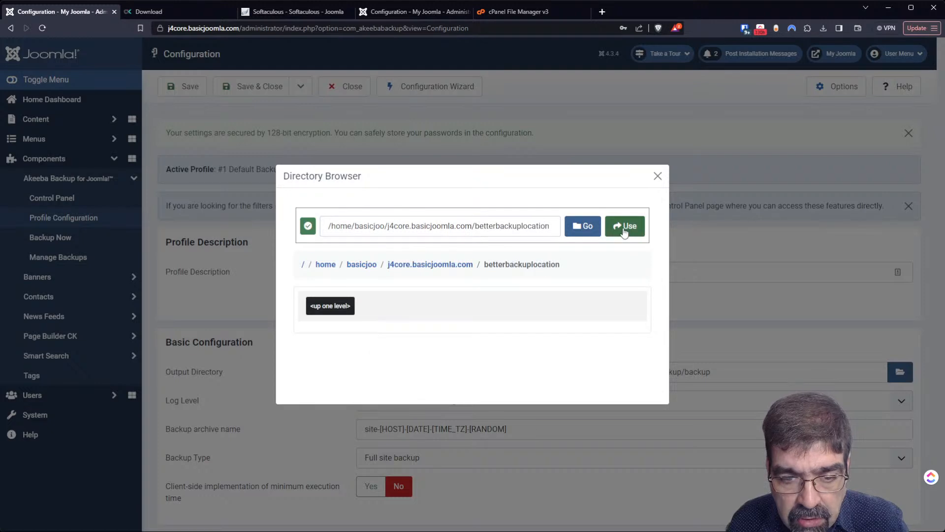
pyautogui.click(624, 229)
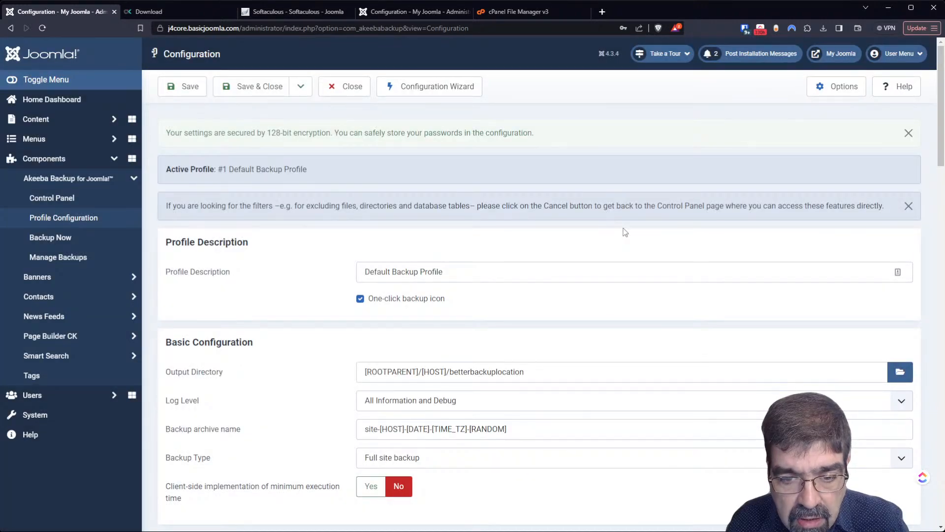
pyautogui.click(187, 89)
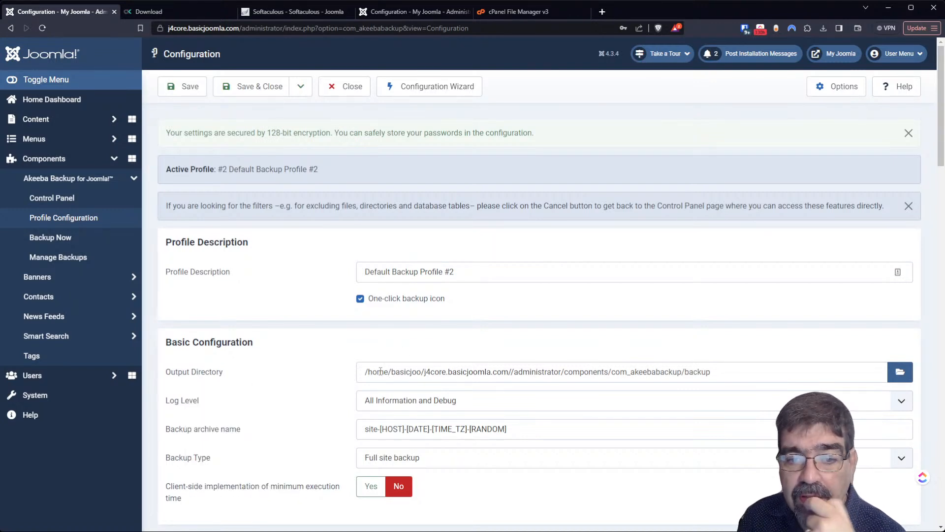
# - Load basicjoomla.com/administrator in a new Brave tab
pyautogui.click(601, 12)
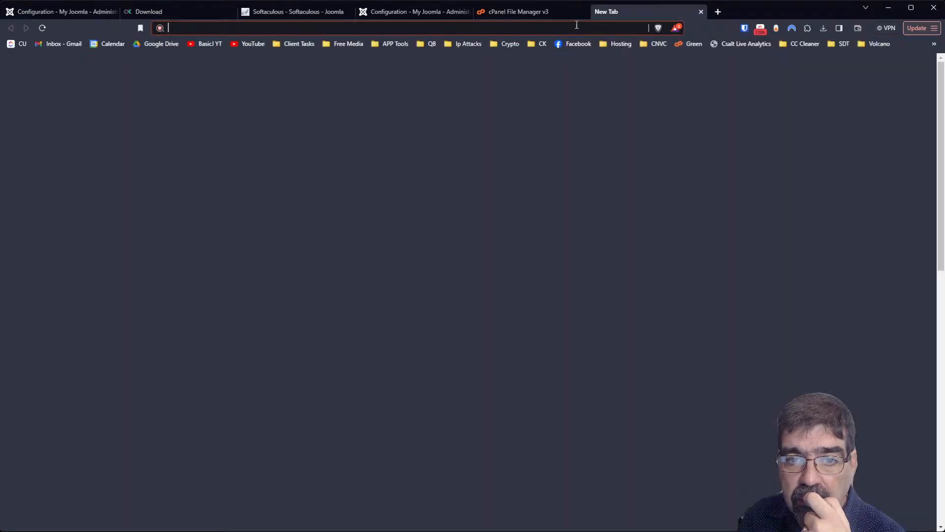
pyautogui.write('ba')
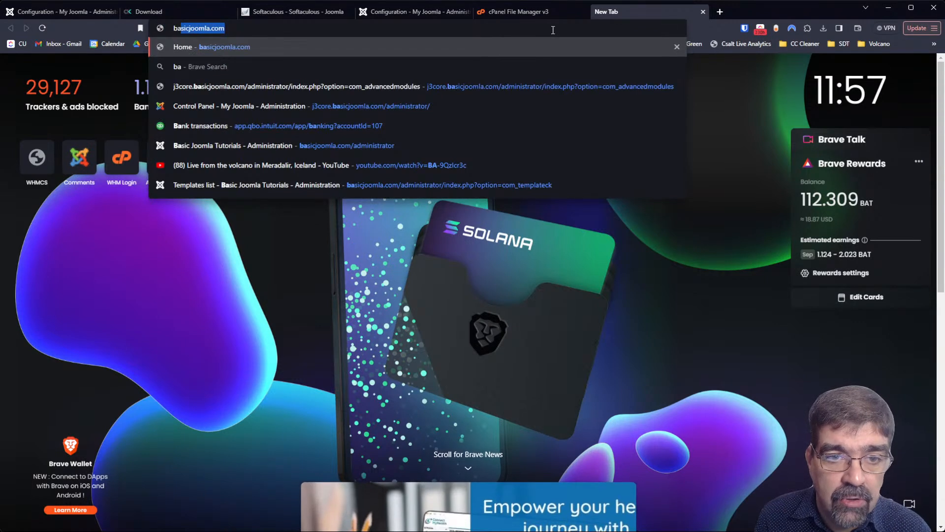
pyautogui.press('Down')
pyautogui.press('Down')
pyautogui.press('Up')
pyautogui.press('Up')
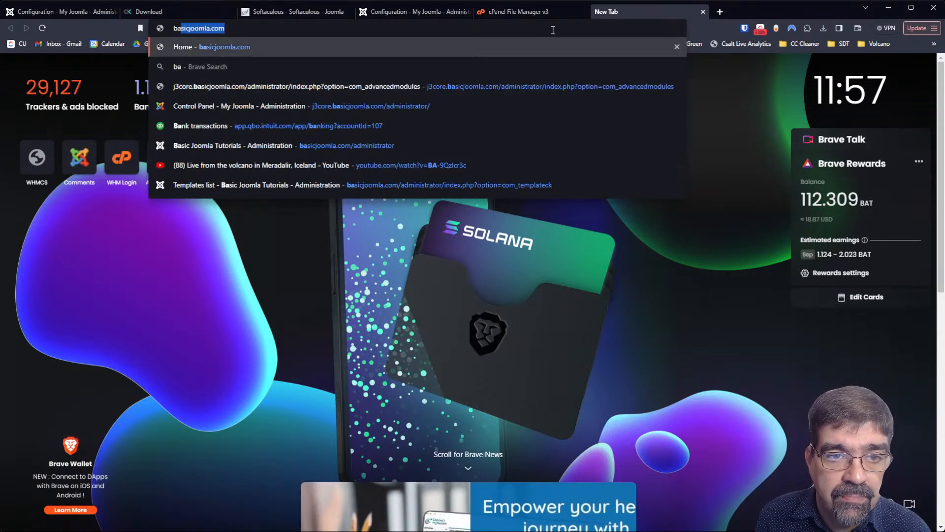
pyautogui.press('Right')
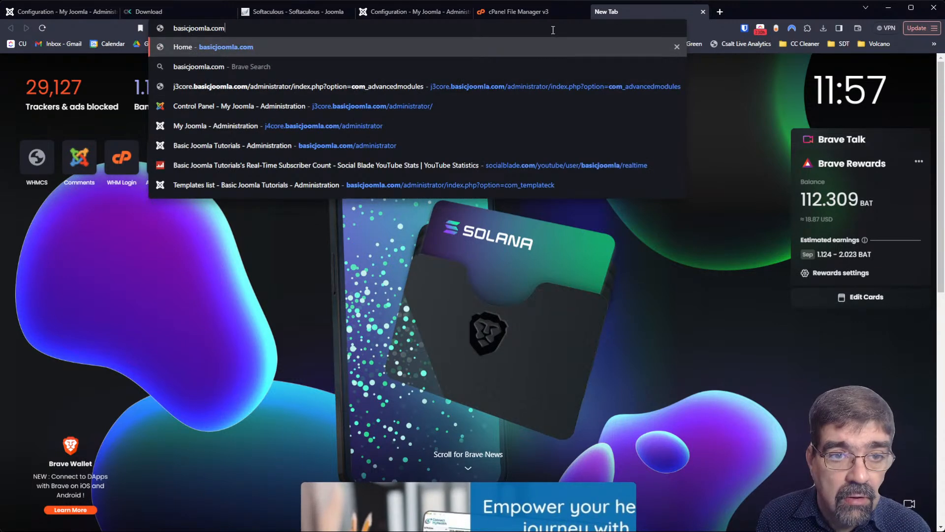
pyautogui.write('/administr')
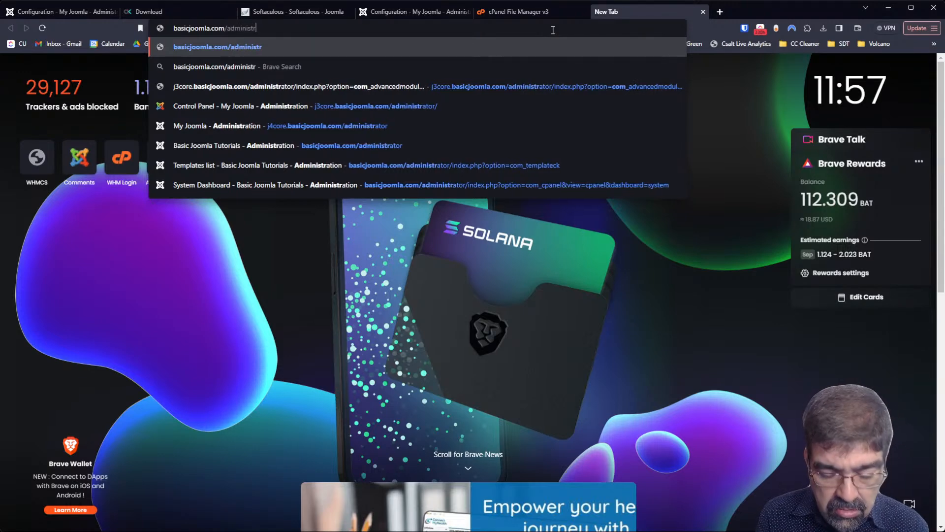
pyautogui.write('ator')
pyautogui.press('Return')
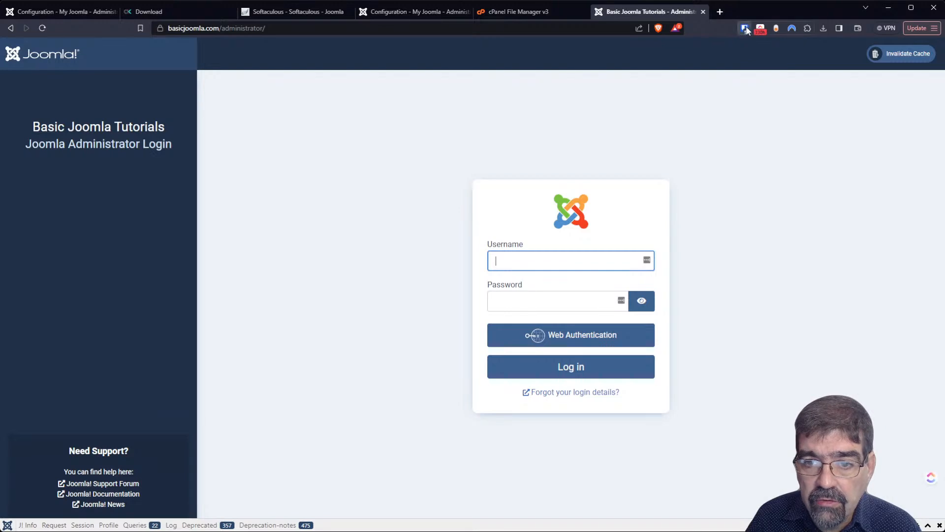
# - Log in to the basicjoomla.com administrator and glance at the site's front page
pyautogui.click(746, 30)
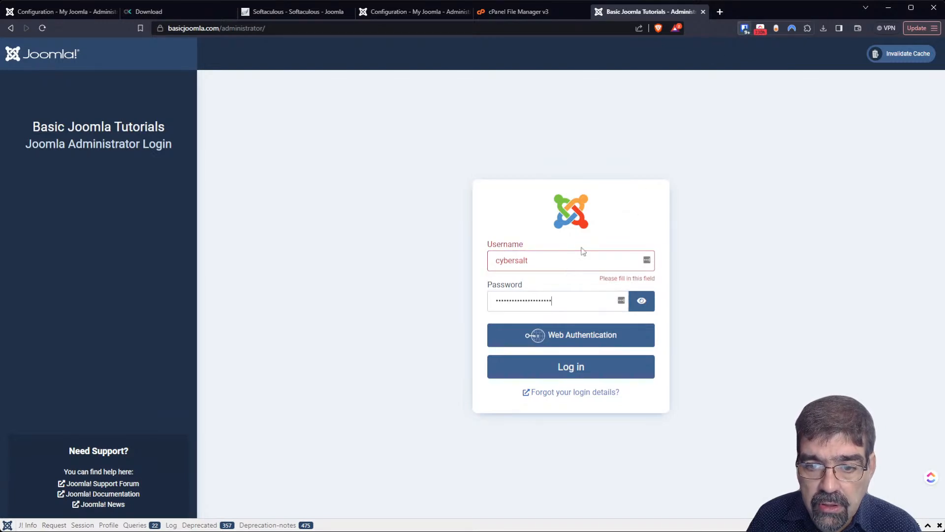
pyautogui.click(552, 371)
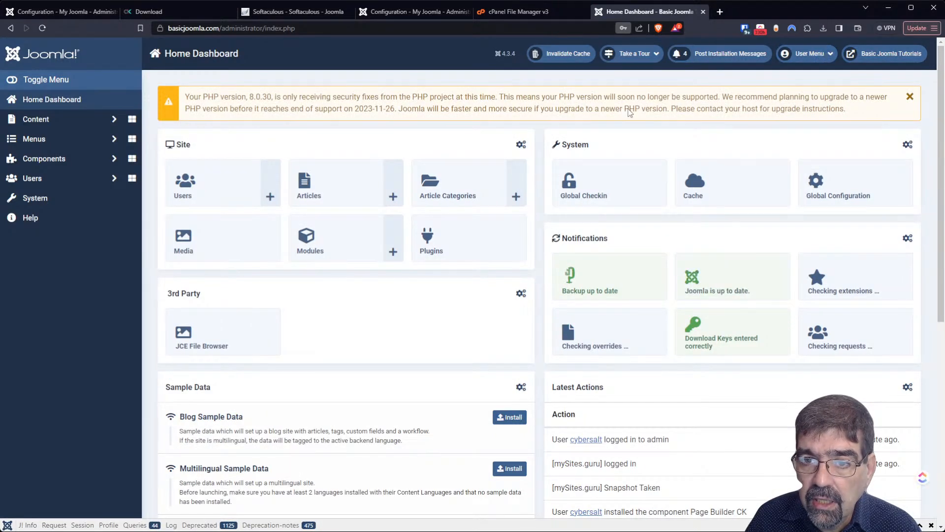
pyautogui.click(874, 60)
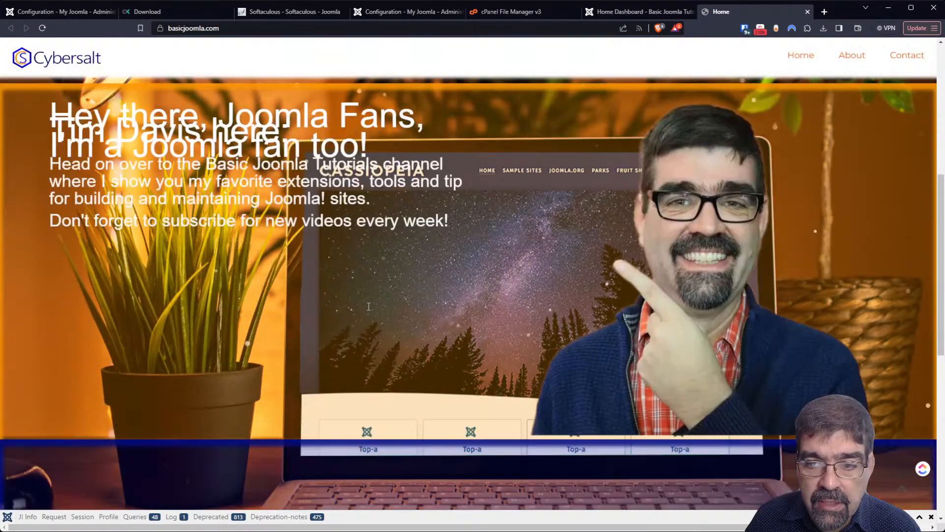
pyautogui.click(631, 13)
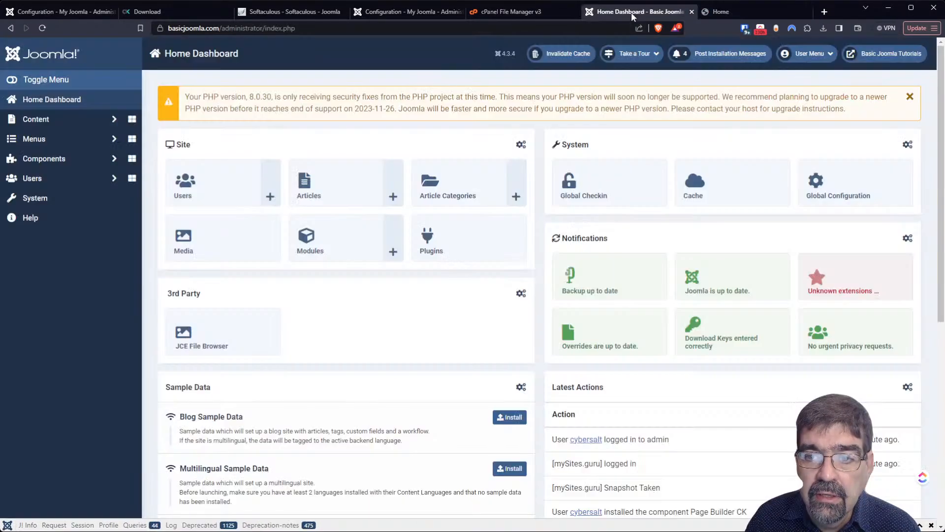
# - Go to Components > Akeeba Backup > Control Panel and open Configuration
pyautogui.click(55, 160)
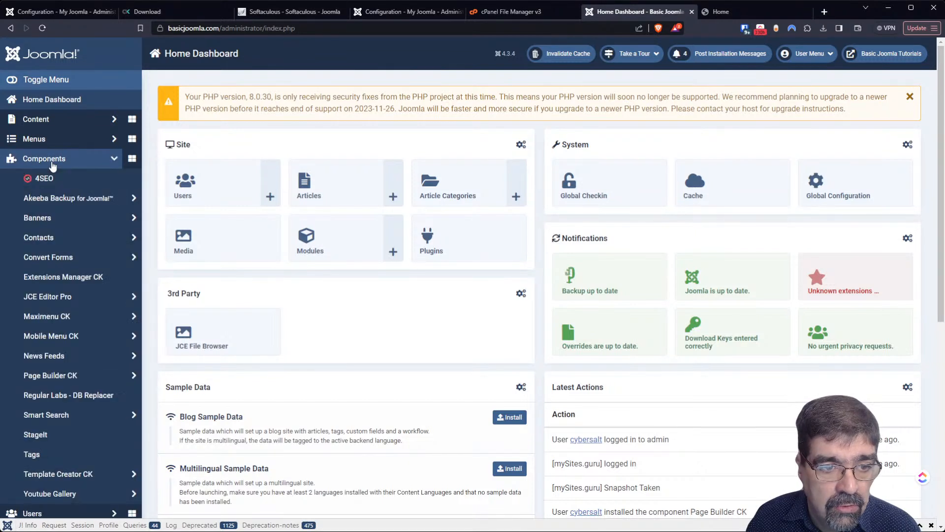
pyautogui.click(64, 197)
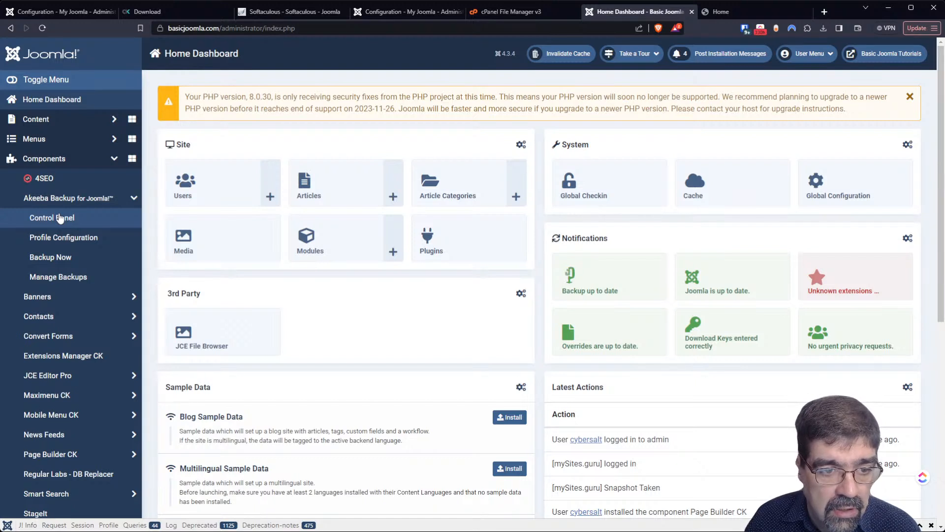
pyautogui.click(59, 218)
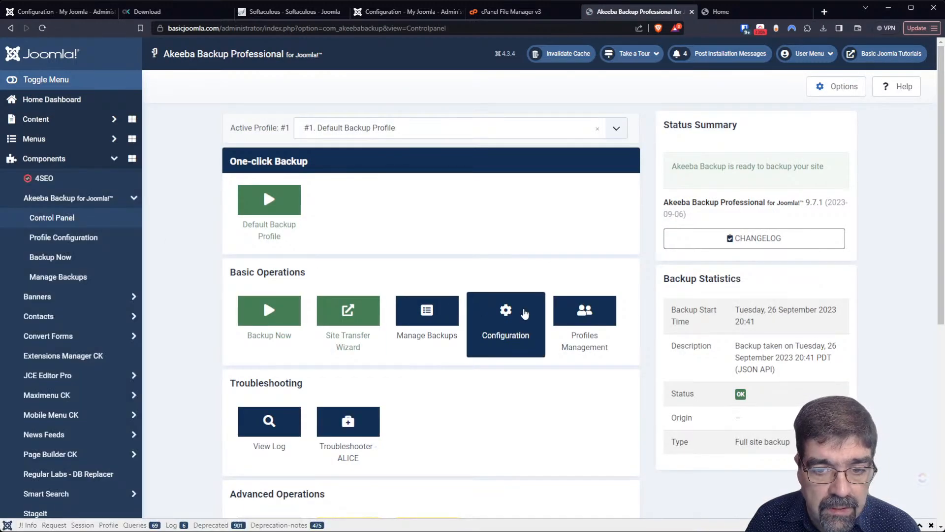
pyautogui.click(525, 313)
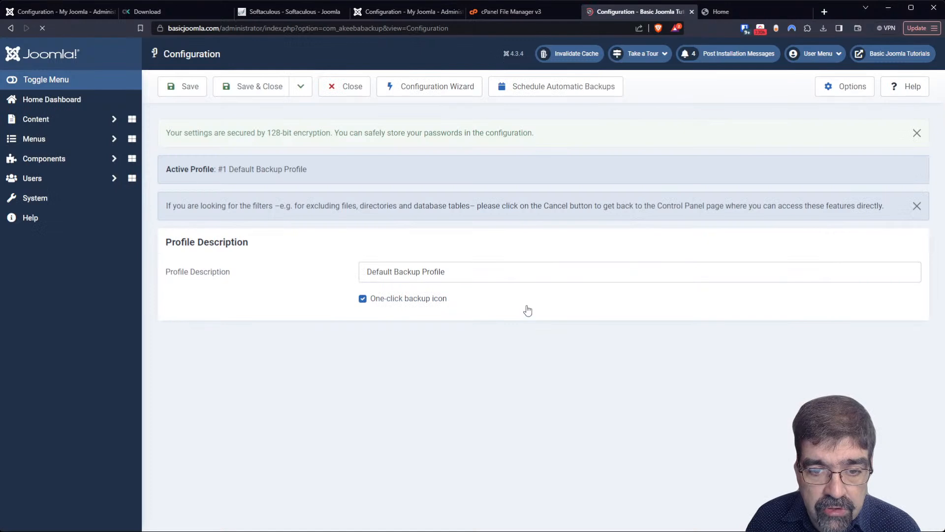
# - Set the output directory to public_html and save the configuration
pyautogui.scroll(-3, 492, 266)
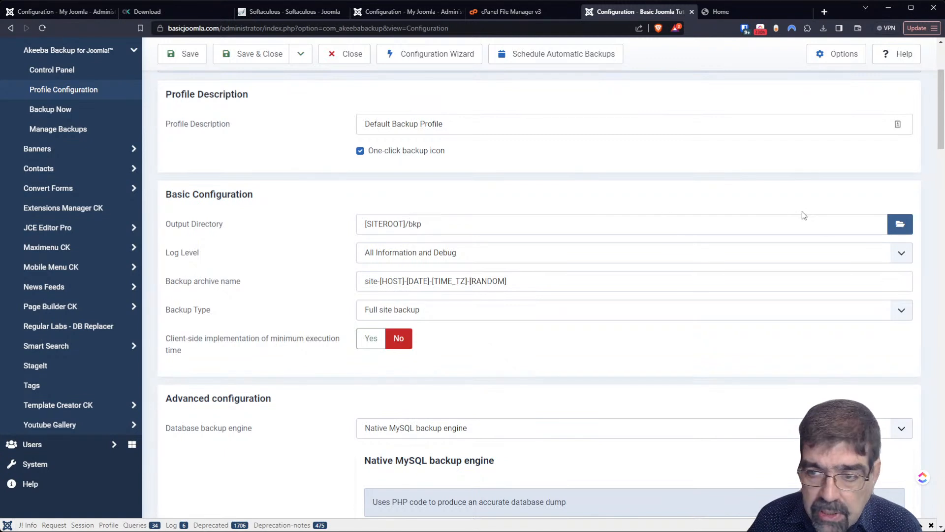
pyautogui.click(898, 225)
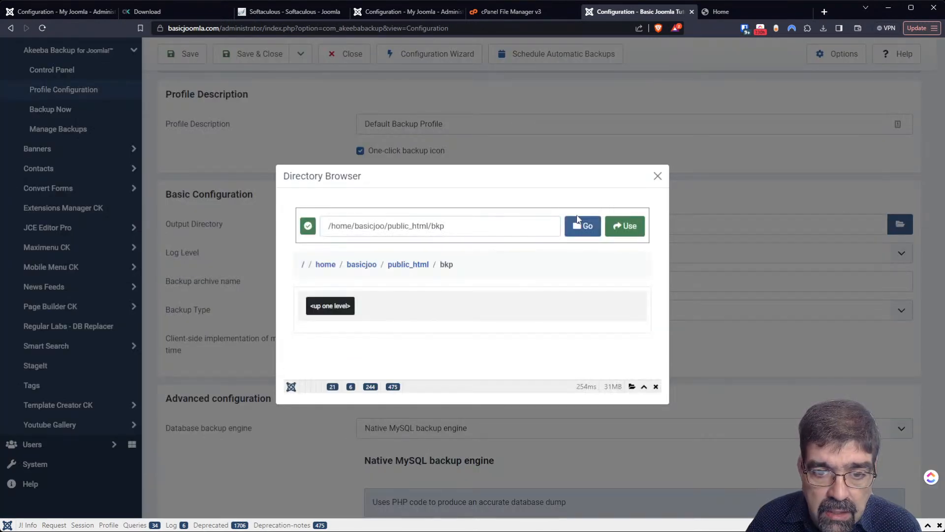
pyautogui.click(403, 266)
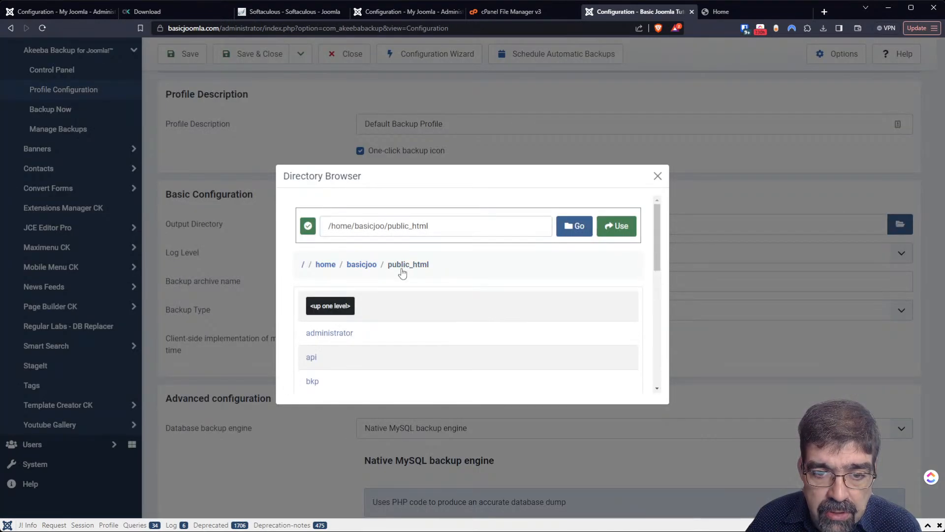
pyautogui.click(615, 228)
pyautogui.click(186, 62)
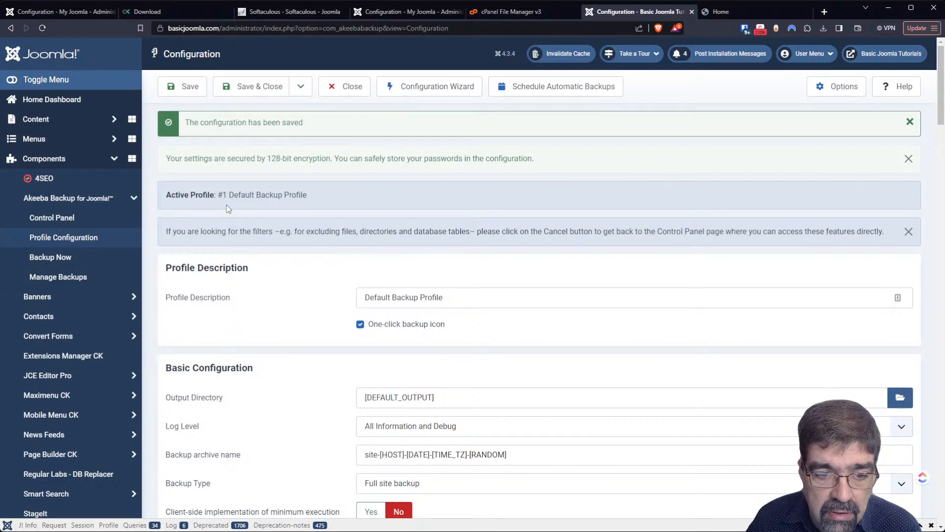
# - Change the output directory to public_html/bkp and save again
pyautogui.scroll(-2, 226, 205)
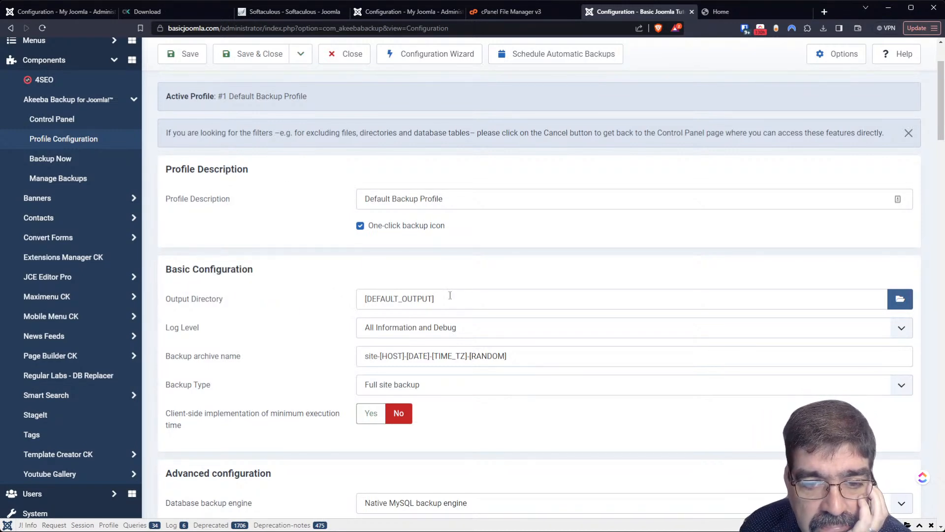
pyautogui.click(901, 300)
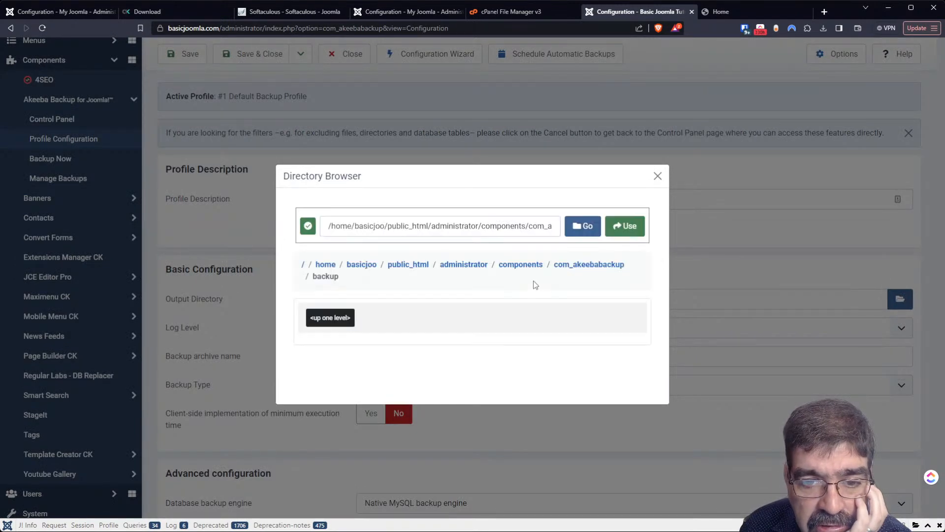
pyautogui.click(392, 266)
pyautogui.scroll(-1, 389, 277)
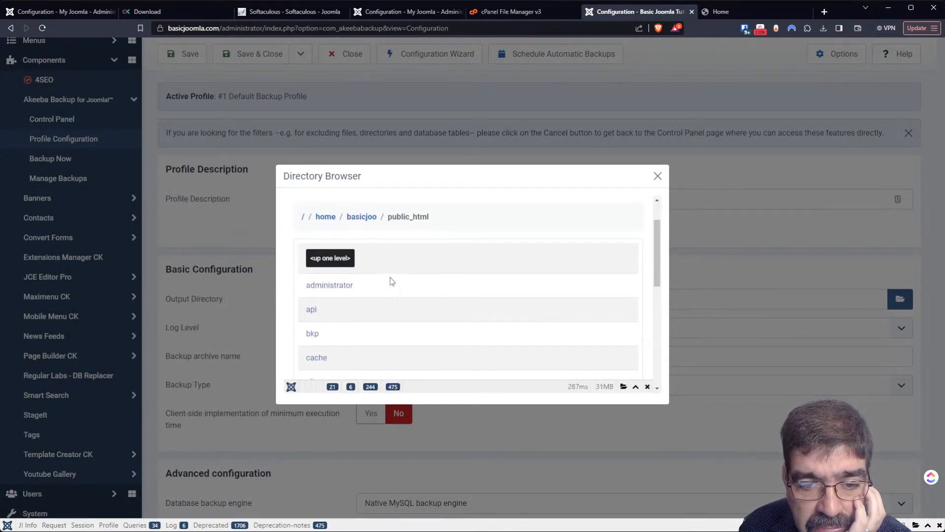
pyautogui.click(311, 332)
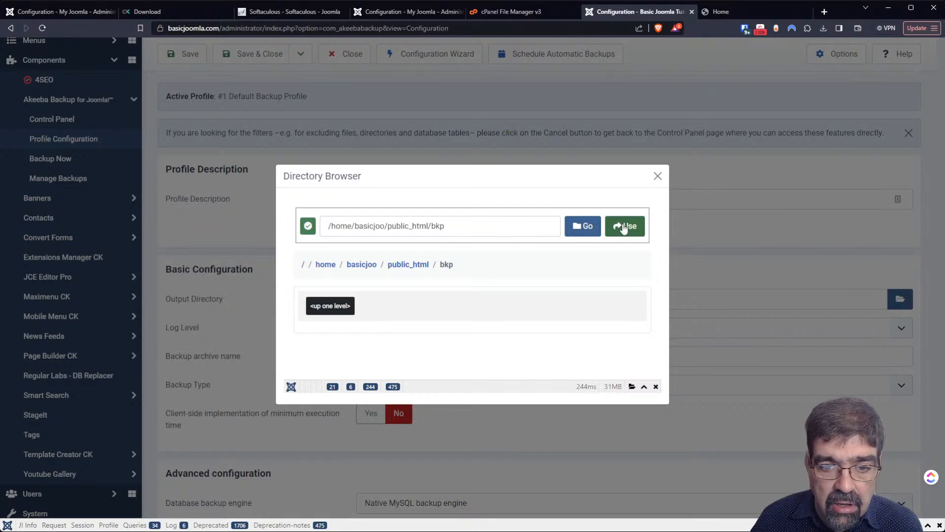
pyautogui.click(625, 228)
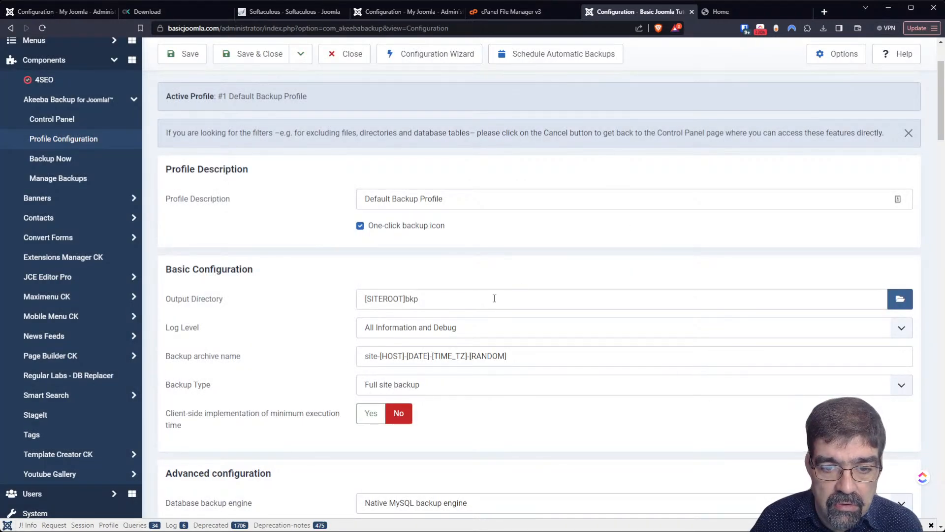
pyautogui.moveTo(496, 298); pyautogui.dragTo(343, 294)
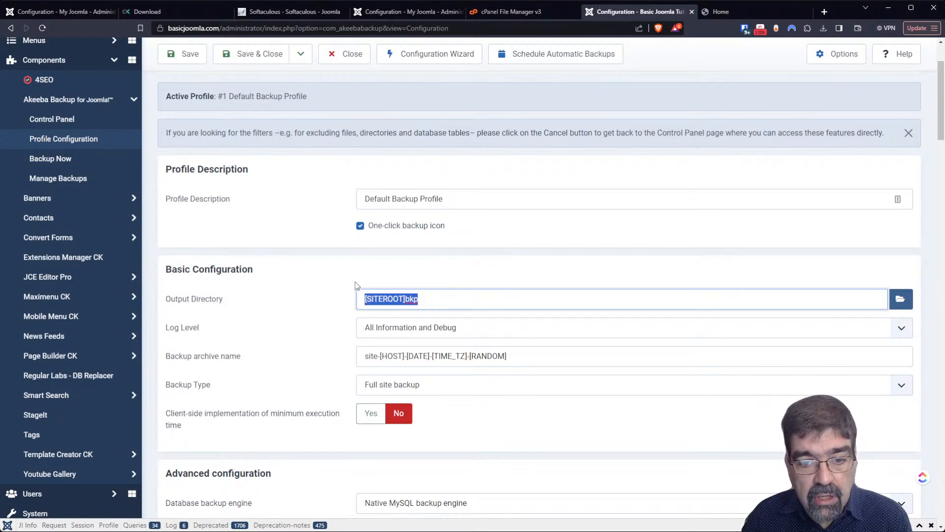
pyautogui.click(173, 55)
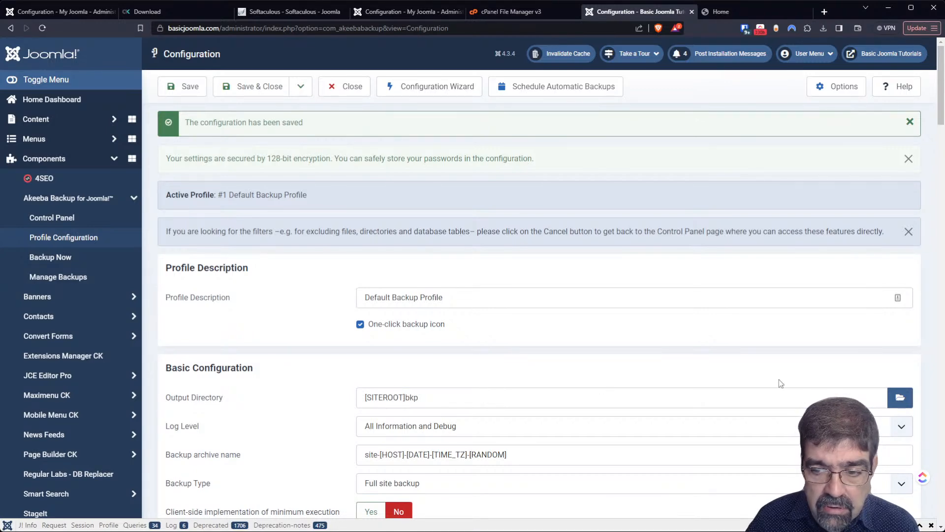
# - Set the output directory to the basicjoo home folder
pyautogui.click(908, 404)
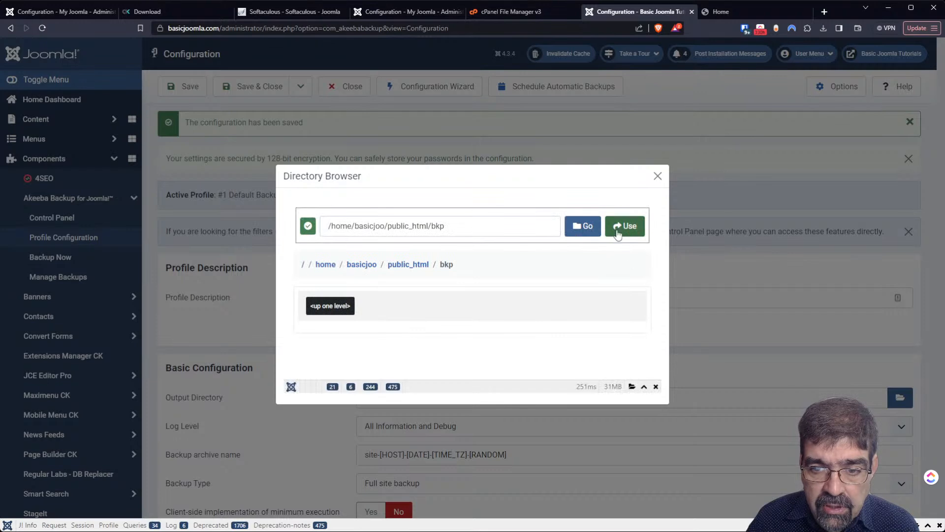
pyautogui.click(361, 265)
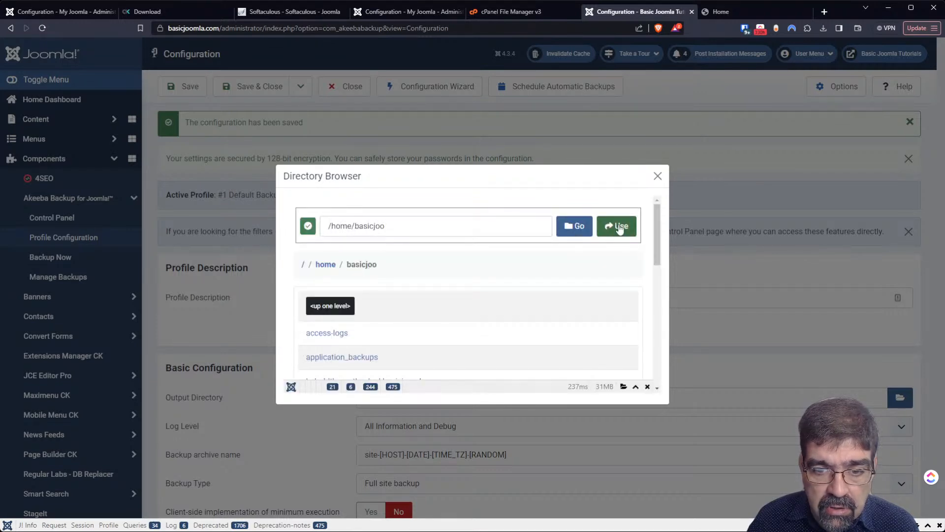
pyautogui.click(619, 227)
pyautogui.press('j')
pyautogui.press('a')
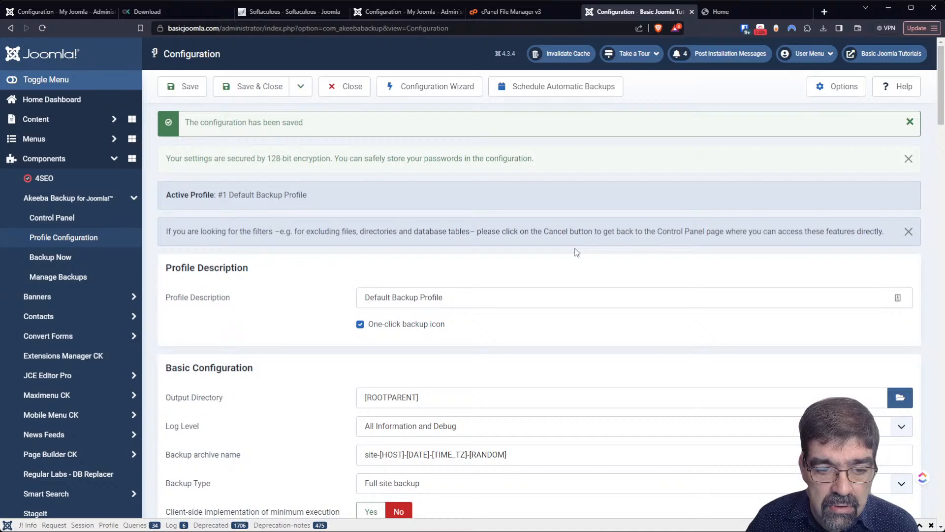
pyautogui.click(500, 395)
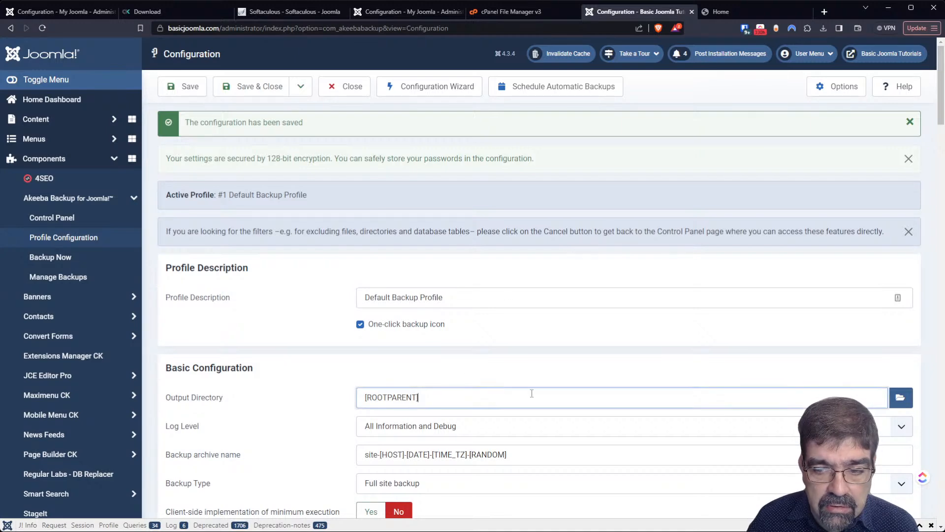
# - Browse up to /home in the folder browser, then close it without choosing
pyautogui.click(897, 397)
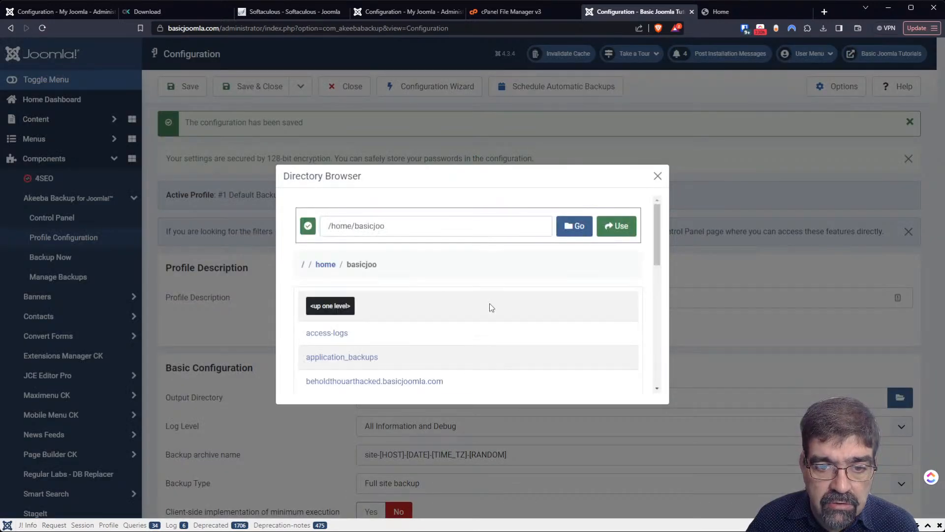
pyautogui.scroll(-2, 458, 295)
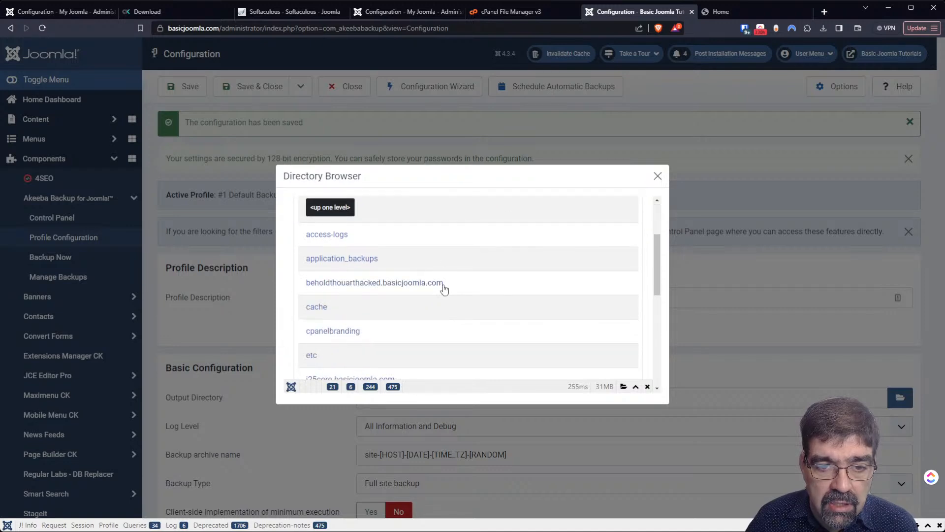
pyautogui.scroll(2, 443, 288)
pyautogui.click(340, 307)
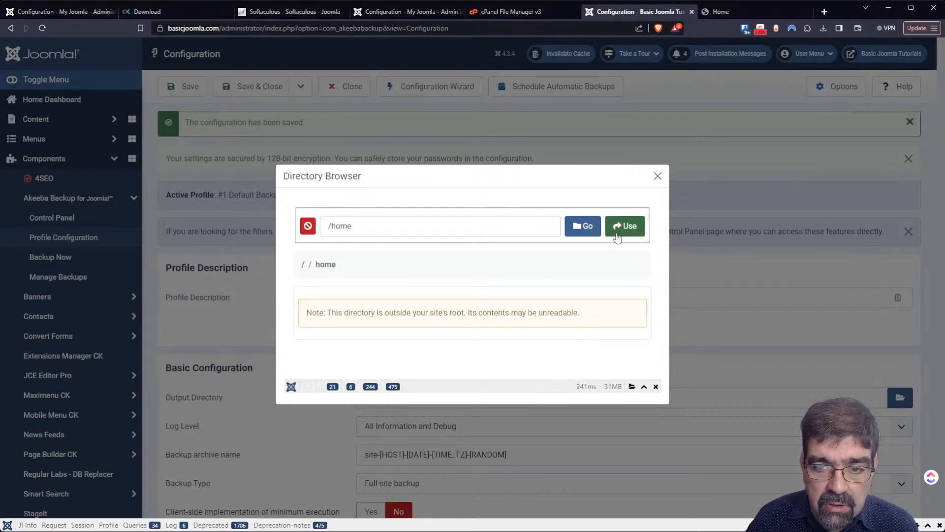
pyautogui.click(657, 175)
# - Choose public_html/bkp as the output directory and save the Default Backup Profile
pyautogui.click(900, 397)
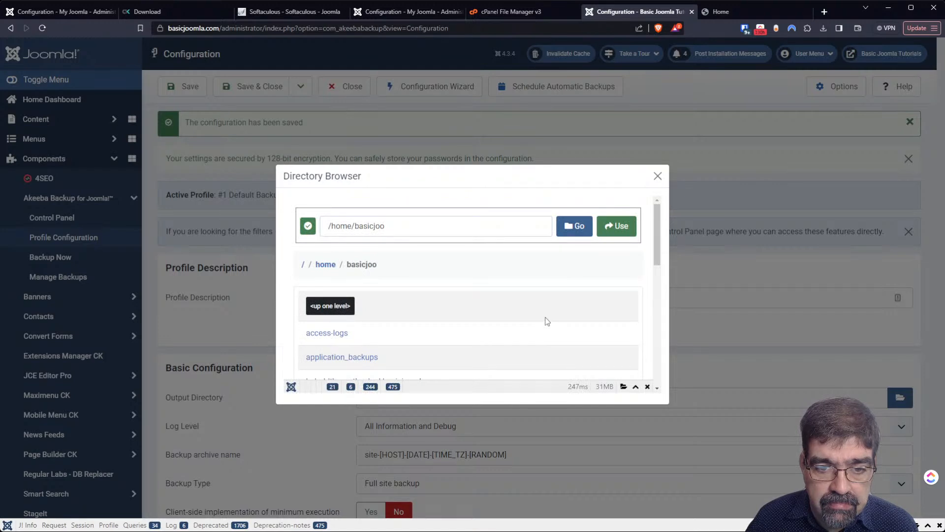
pyautogui.scroll(-1, 378, 320)
pyautogui.scroll(1, 378, 315)
pyautogui.scroll(-2, 383, 290)
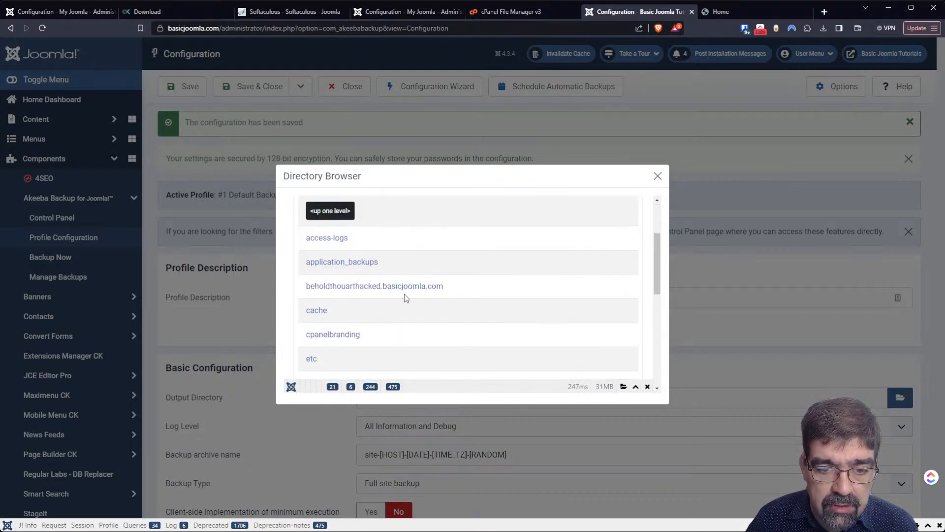
pyautogui.scroll(-4, 403, 293)
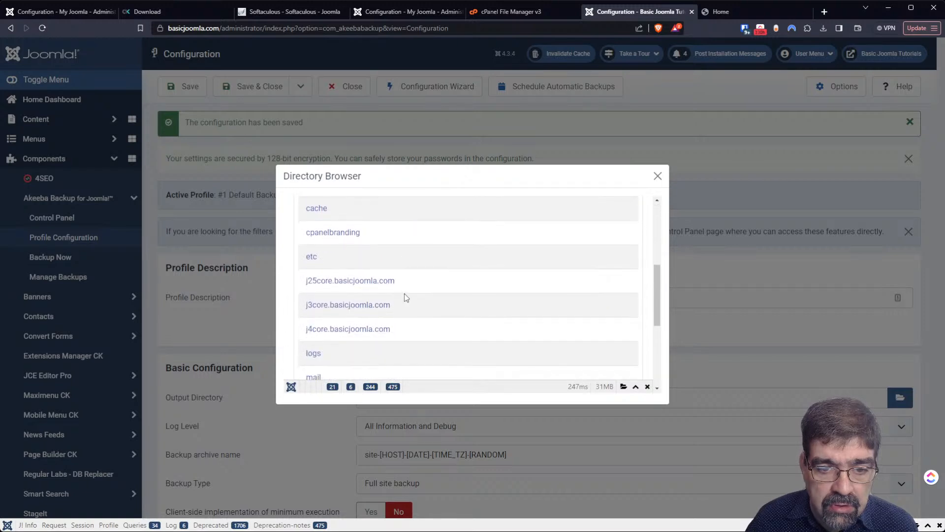
pyautogui.click(341, 328)
pyautogui.scroll(-3, 439, 330)
pyautogui.scroll(2, 338, 302)
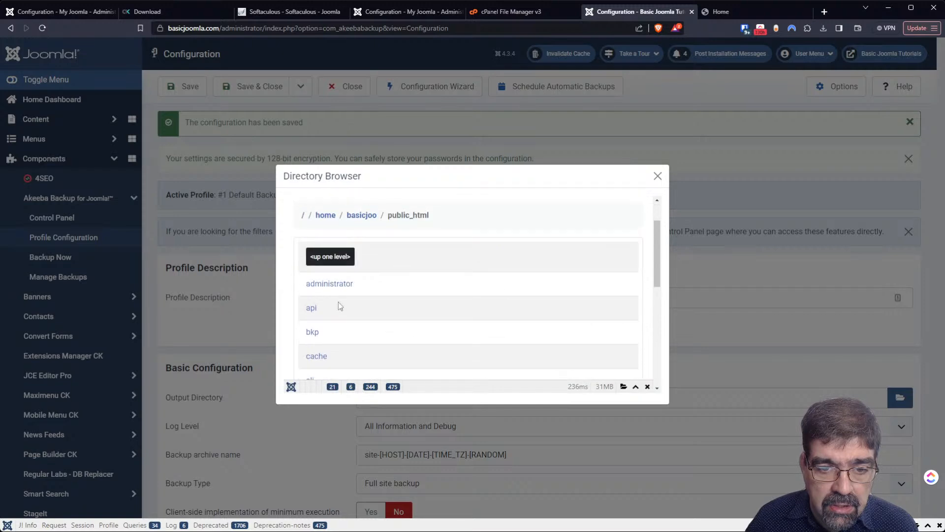
pyautogui.click(314, 334)
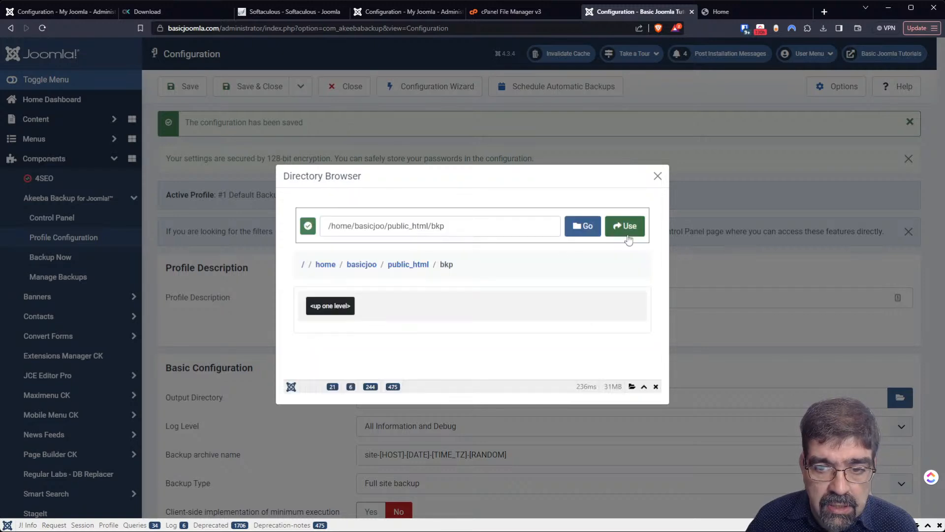
pyautogui.click(629, 234)
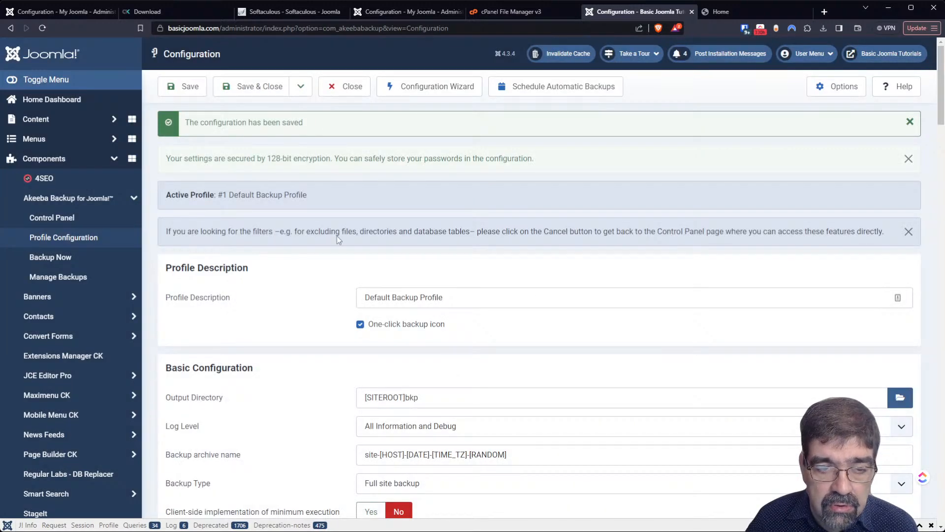
pyautogui.click(182, 86)
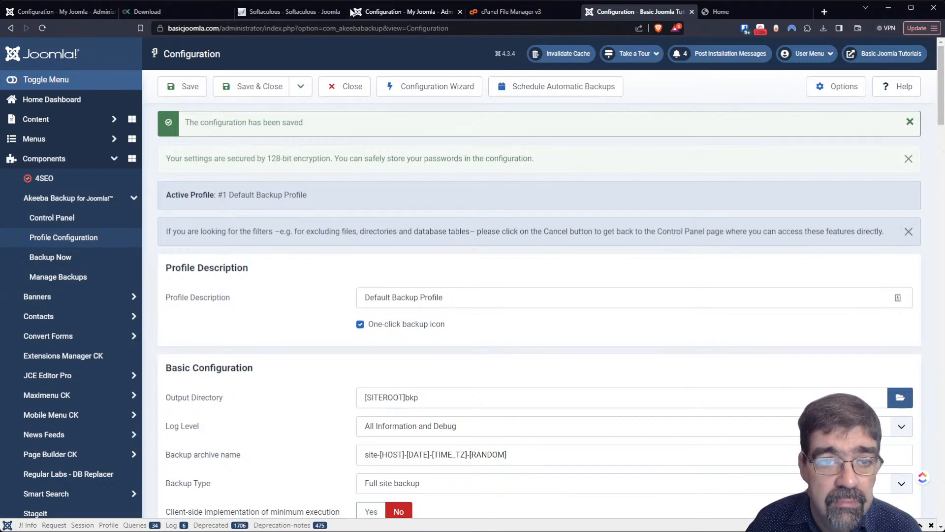
# - On the j4core tab, replace the Profile #2 output directory with [SITEROOT] and save
pyautogui.click(378, 12)
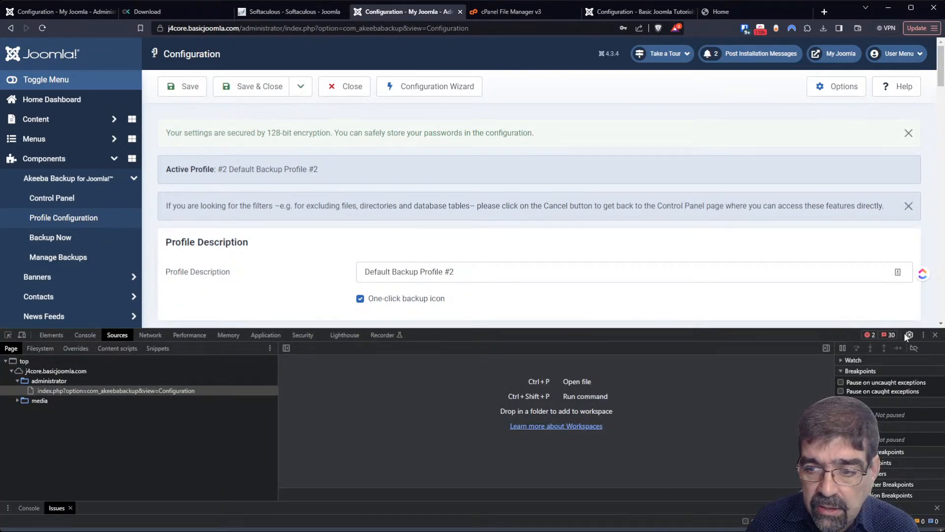
pyautogui.click(936, 335)
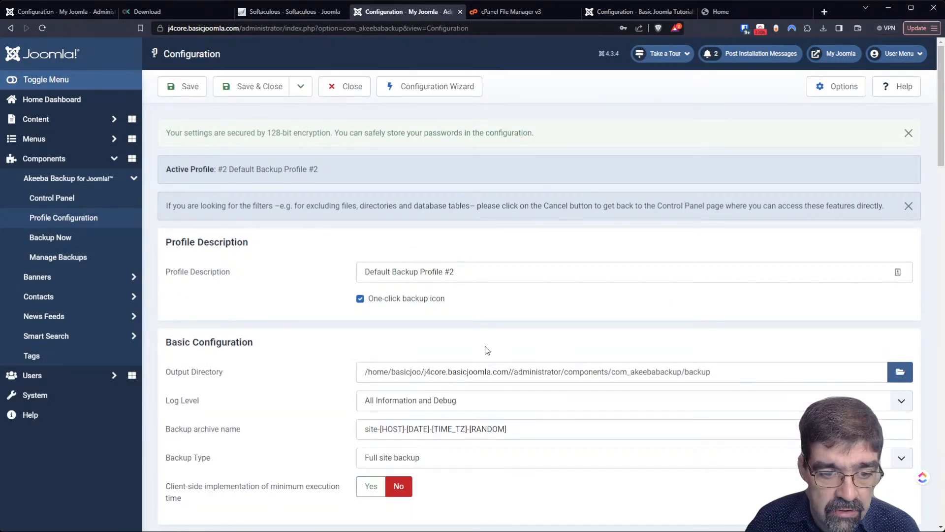
pyautogui.doubleClick(426, 370)
pyautogui.click(428, 366)
pyautogui.hotkey('ctrl', 'a')
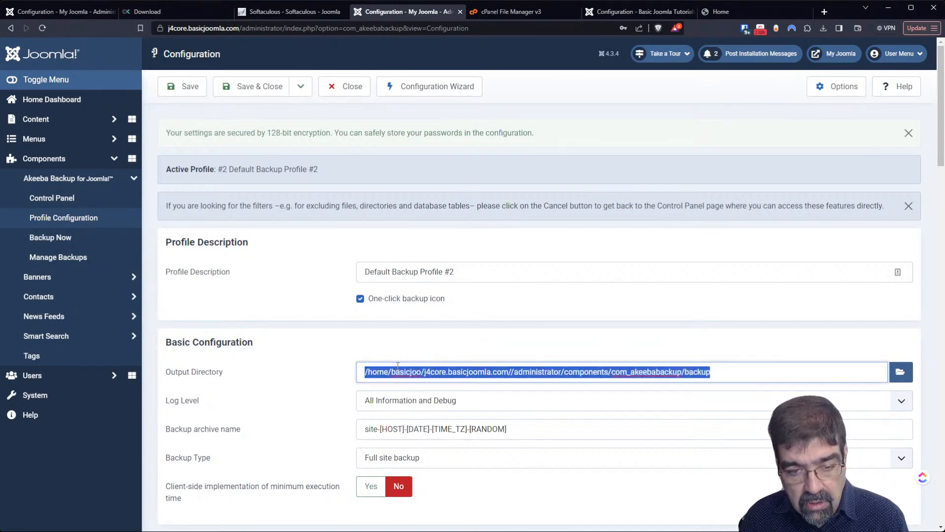
pyautogui.write('[SITEROOT]bkp')
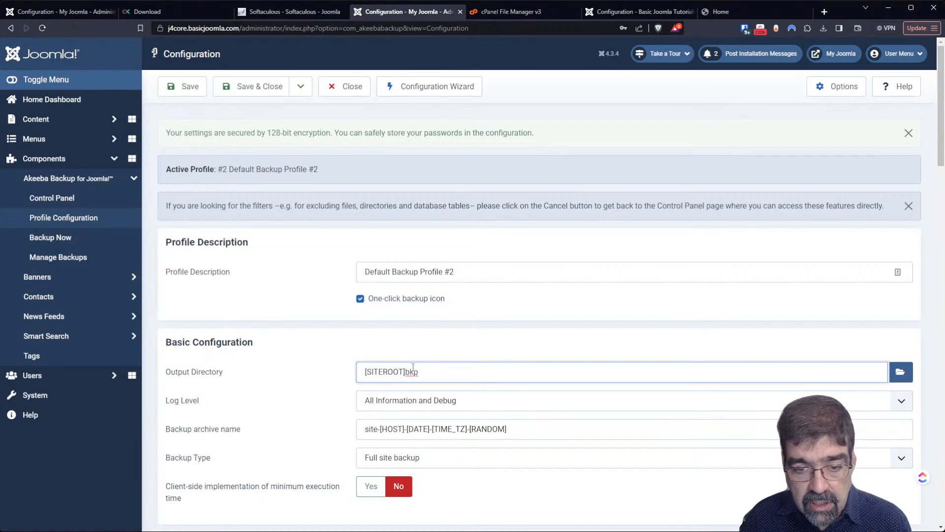
pyautogui.doubleClick(410, 370)
pyautogui.press('BackSpace')
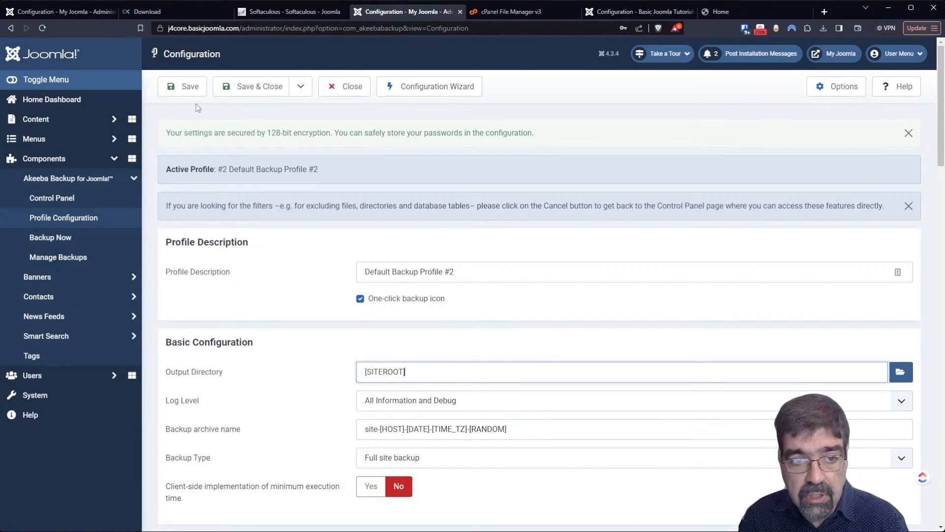
pyautogui.click(185, 91)
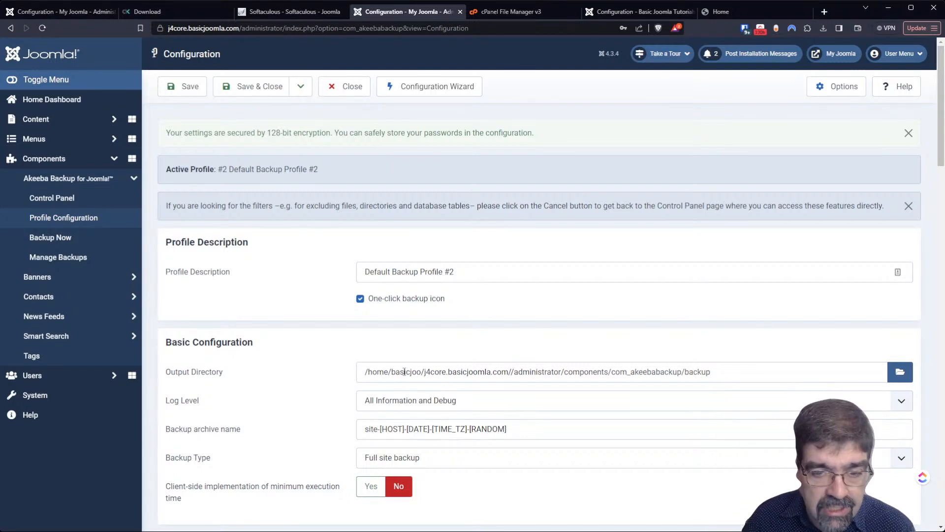
# - Switch to the main site's configuration and open its Akeeba Backup control panel
pyautogui.click(426, 371)
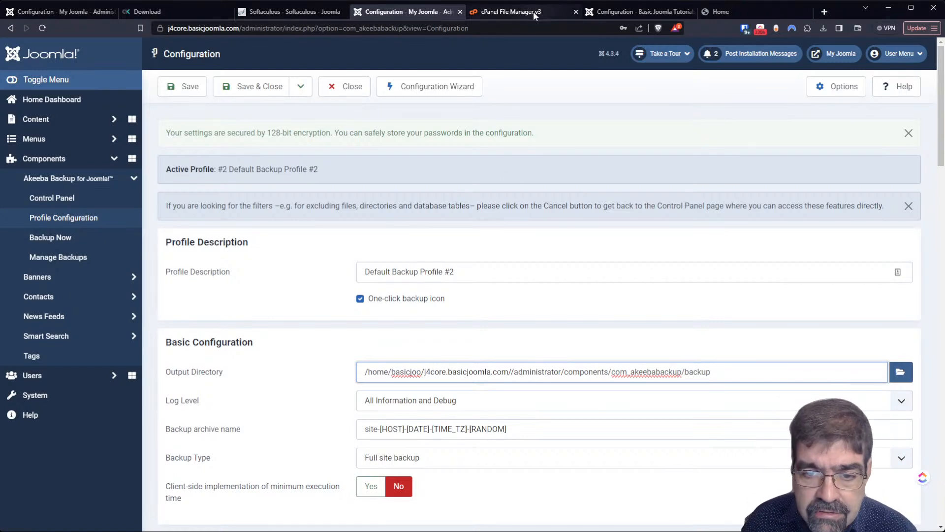
pyautogui.click(628, 14)
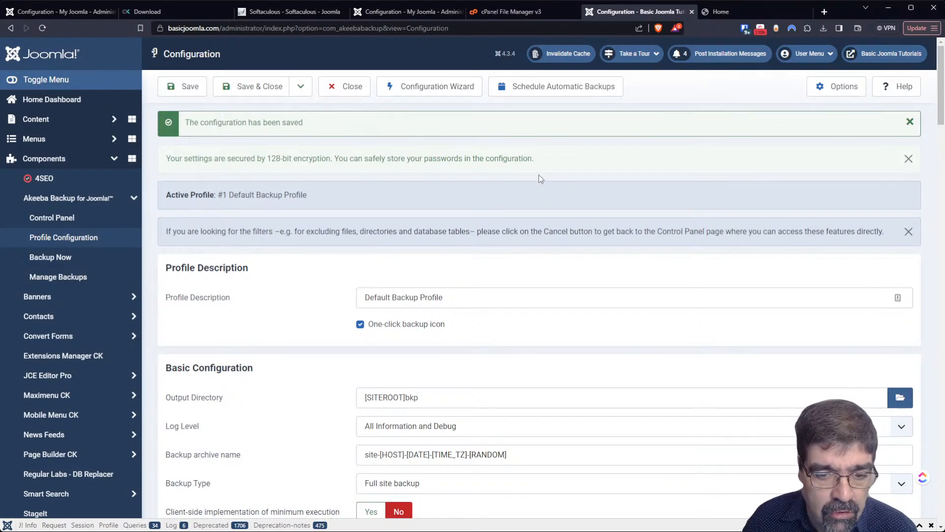
pyautogui.scroll(-3, 539, 174)
pyautogui.scroll(3, 537, 187)
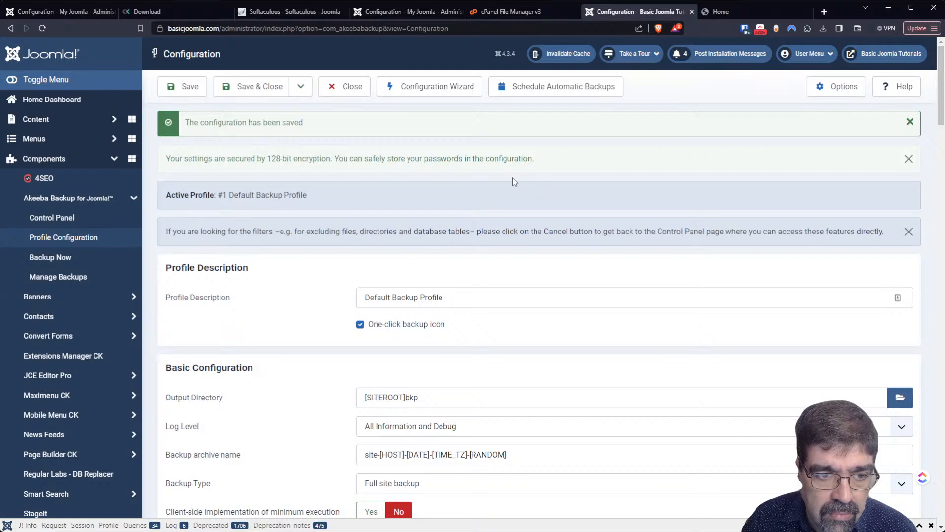
pyautogui.click(65, 220)
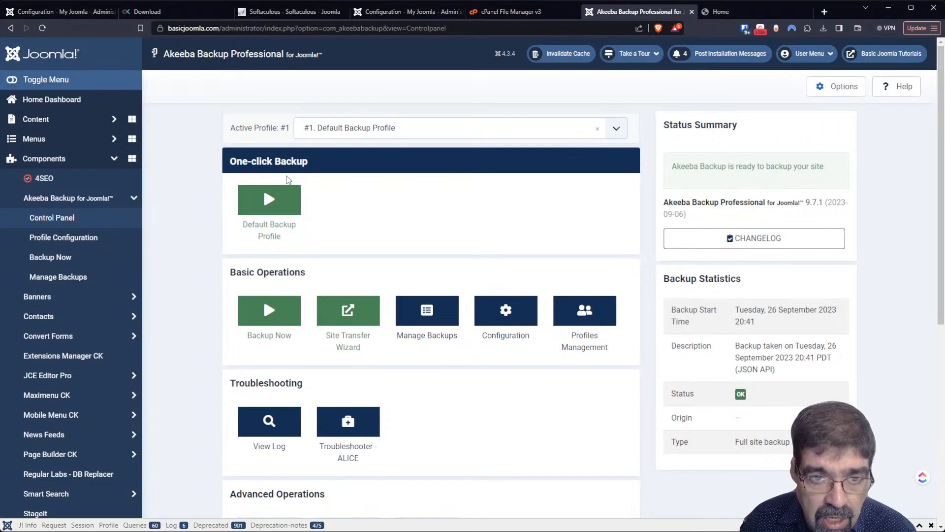
# - Open the j4core site's Akeeba control panel and compare it with the main site's
pyautogui.click(364, 12)
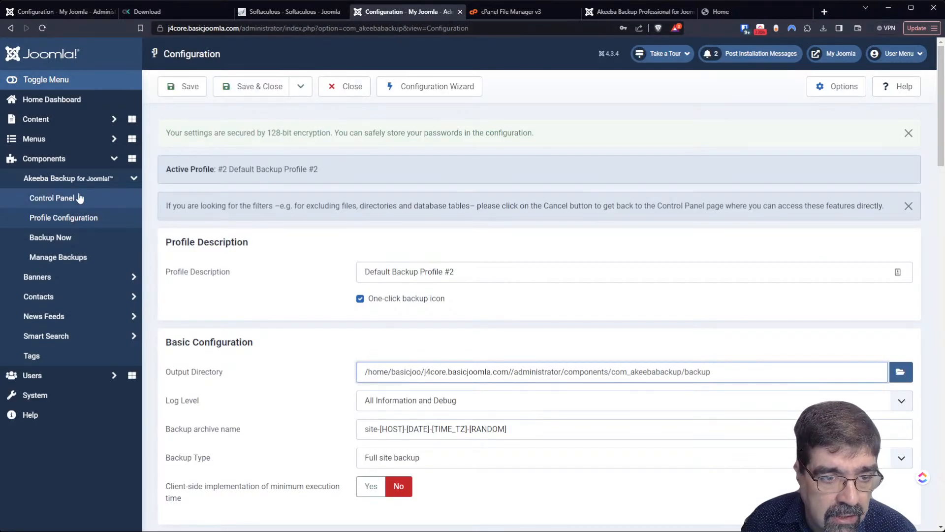
pyautogui.click(68, 204)
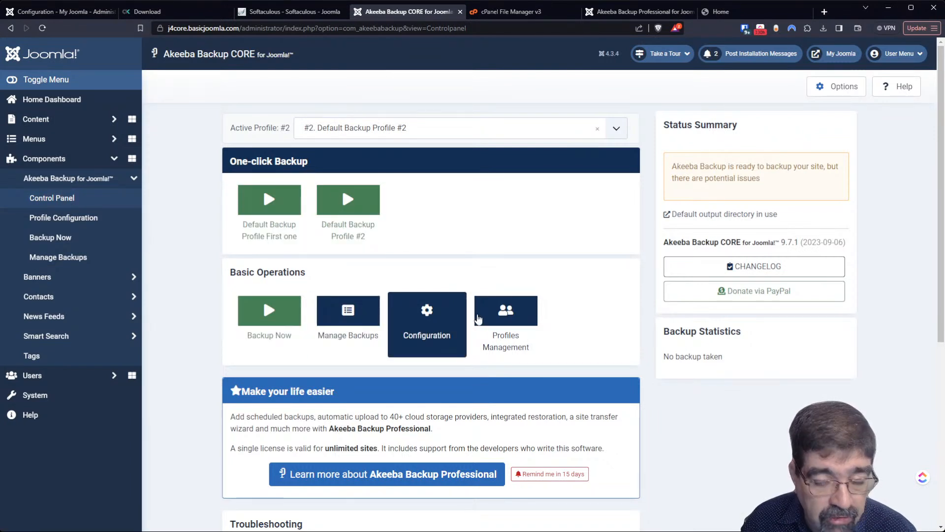
pyautogui.click(638, 13)
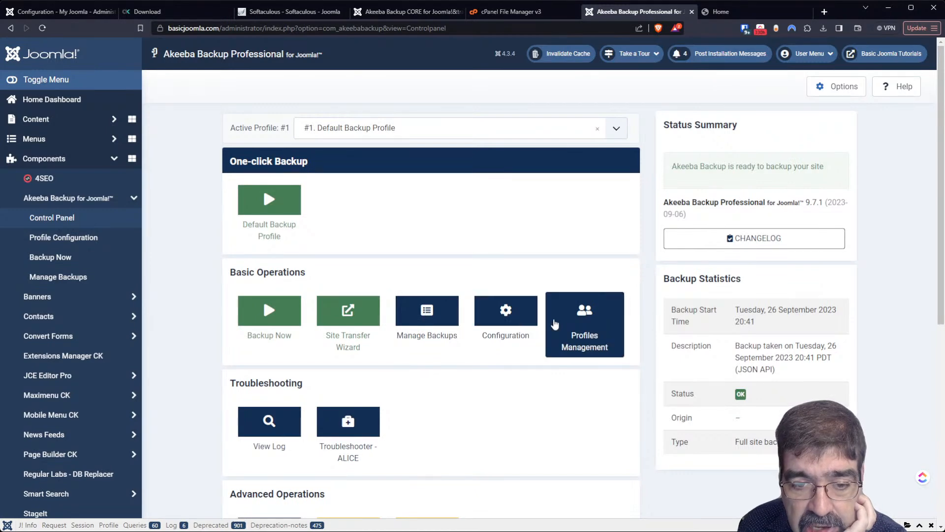
pyautogui.click(369, 12)
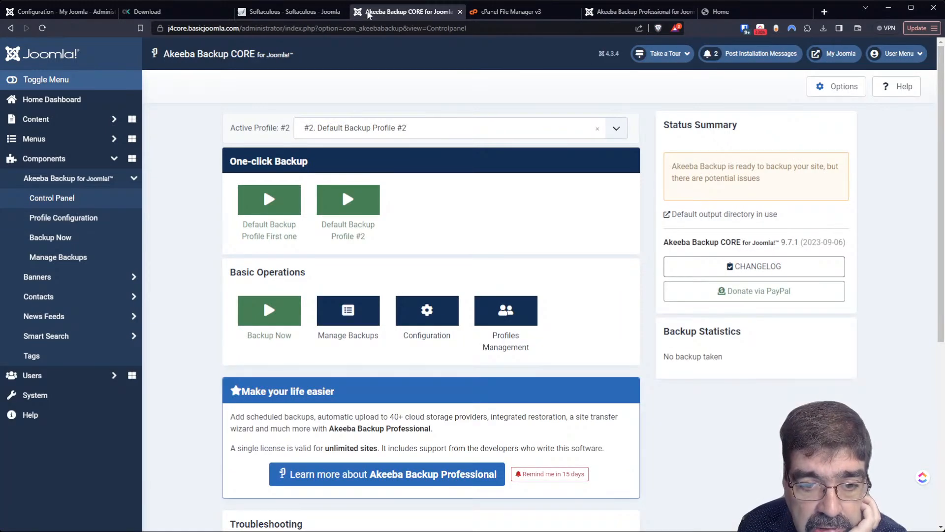
# - Glance at the basicjoomla.com home page, then open the j4core Profile #2 configuration
pyautogui.click(720, 11)
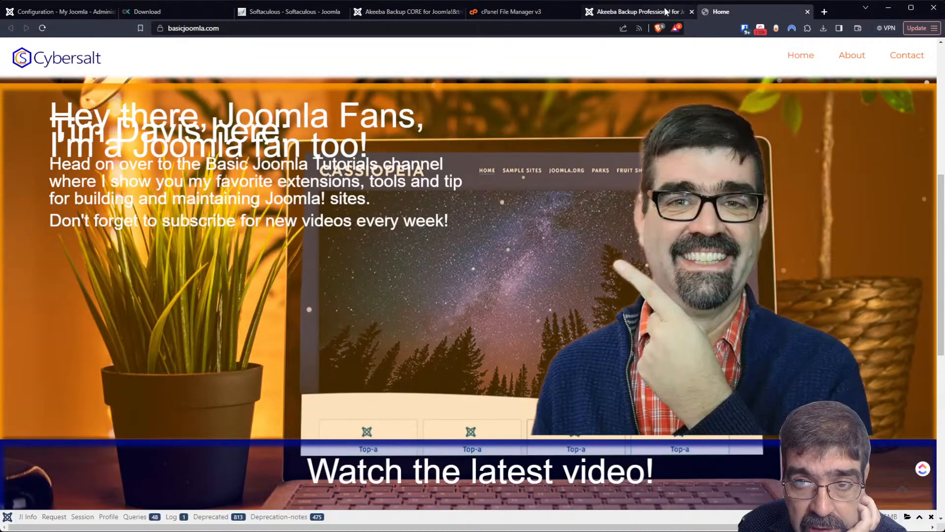
pyautogui.click(654, 11)
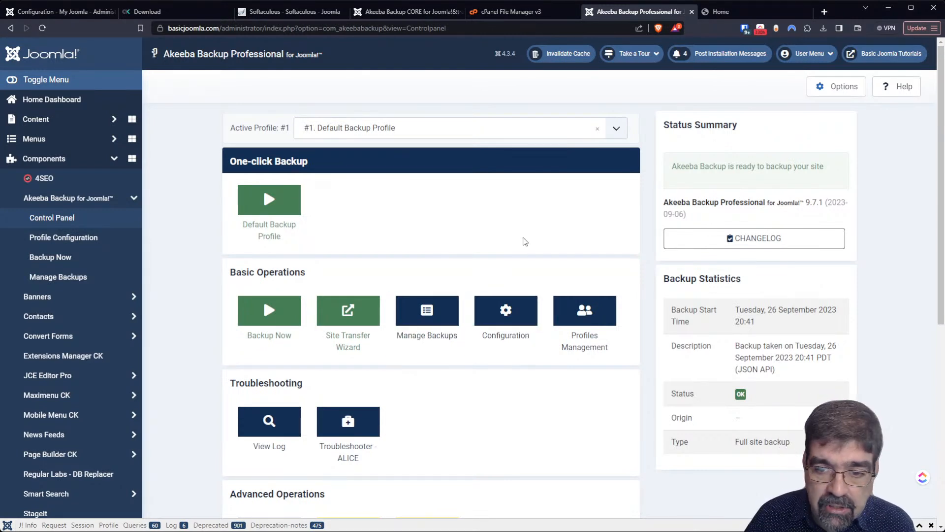
pyautogui.click(408, 11)
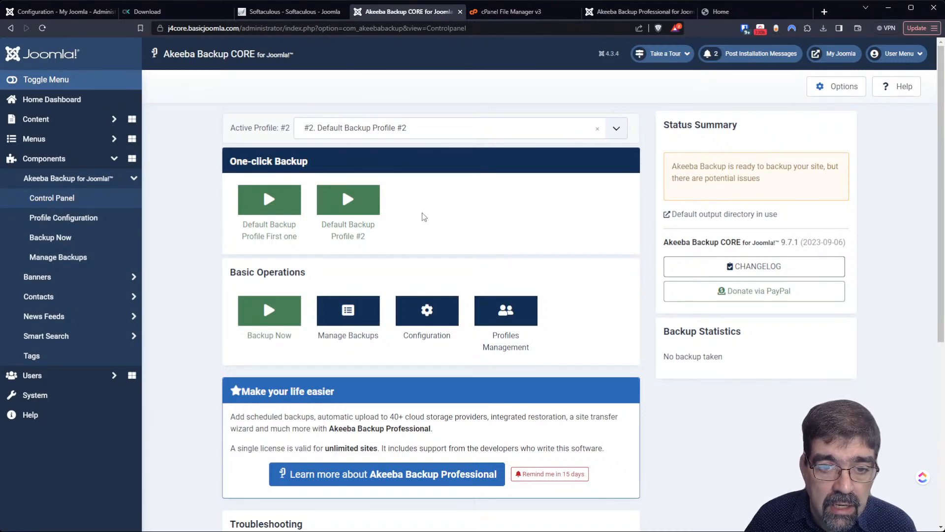
pyautogui.click(427, 309)
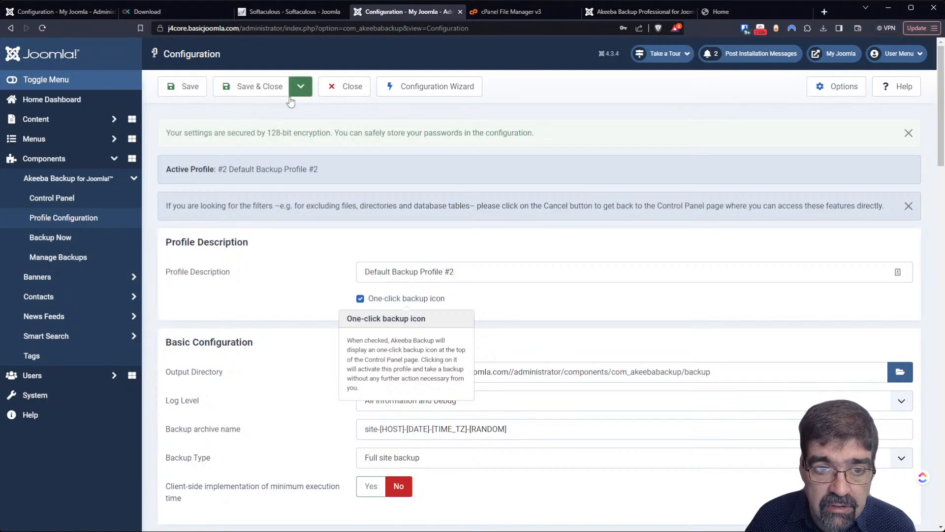
# - Try Save & Close on j4core Profile #2, read DevTools Issues and Console errors, then return to basicjoomla.com
pyautogui.click(263, 91)
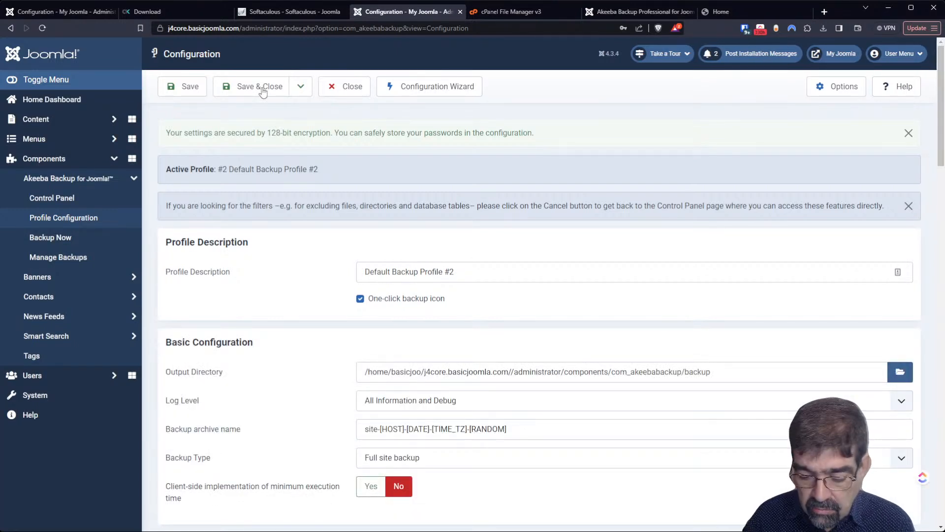
pyautogui.press('F12')
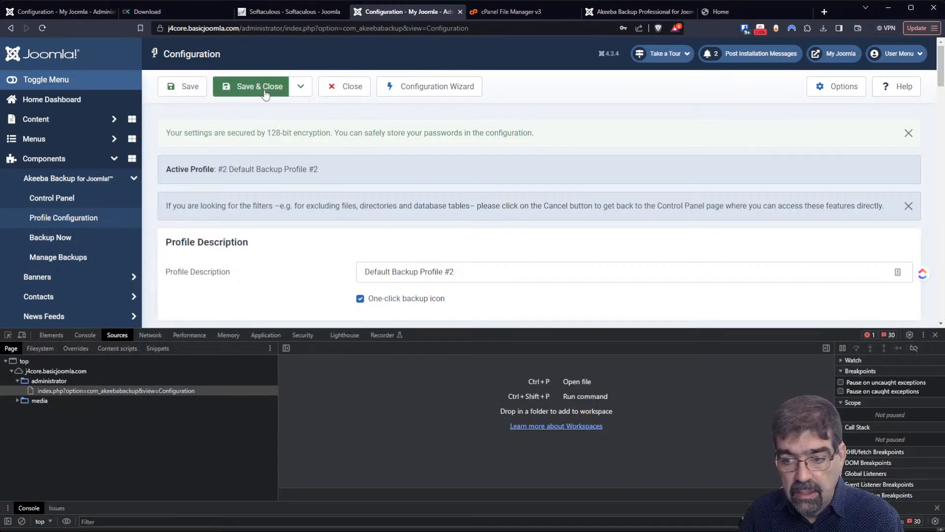
pyautogui.click(907, 522)
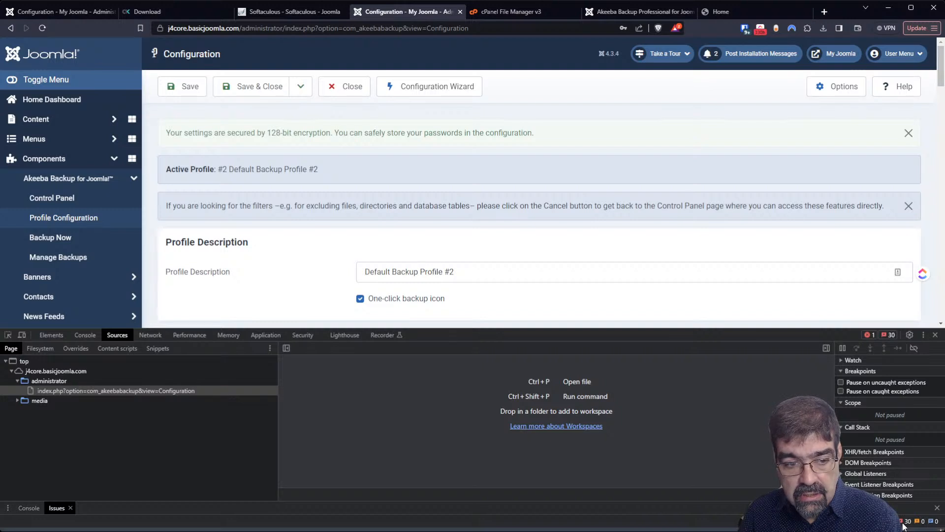
pyautogui.click(85, 335)
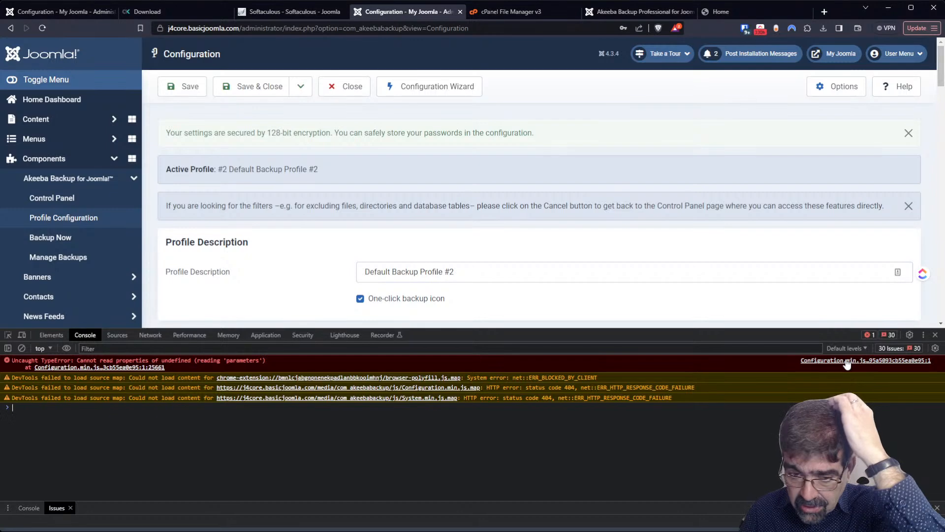
pyautogui.click(635, 12)
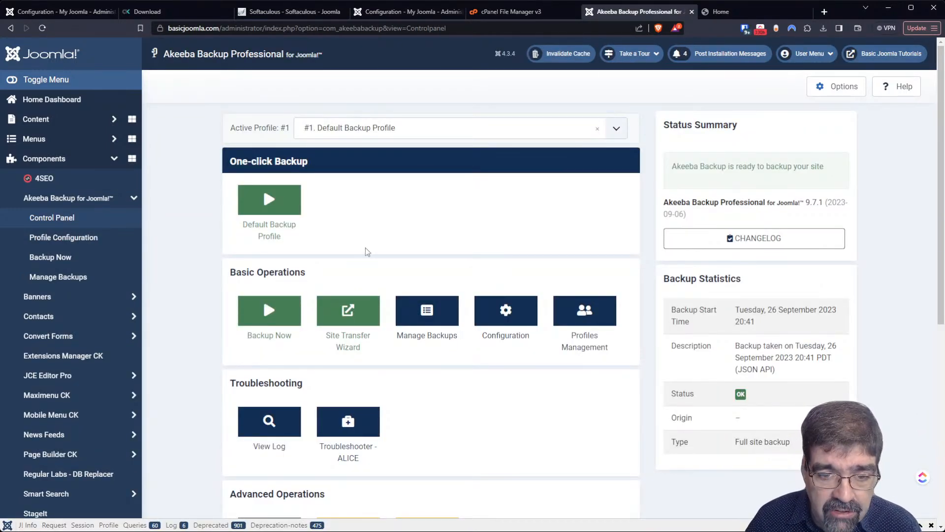
pyautogui.click(354, 299)
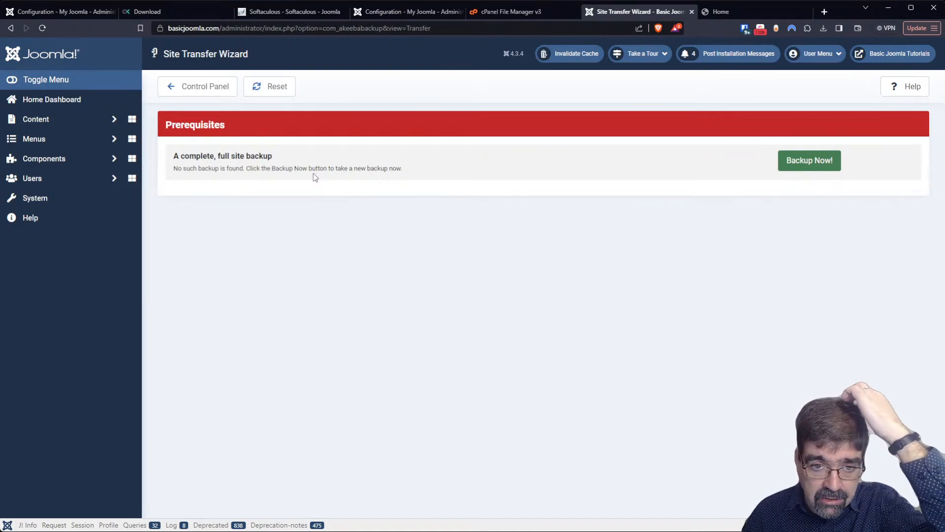
pyautogui.click(211, 92)
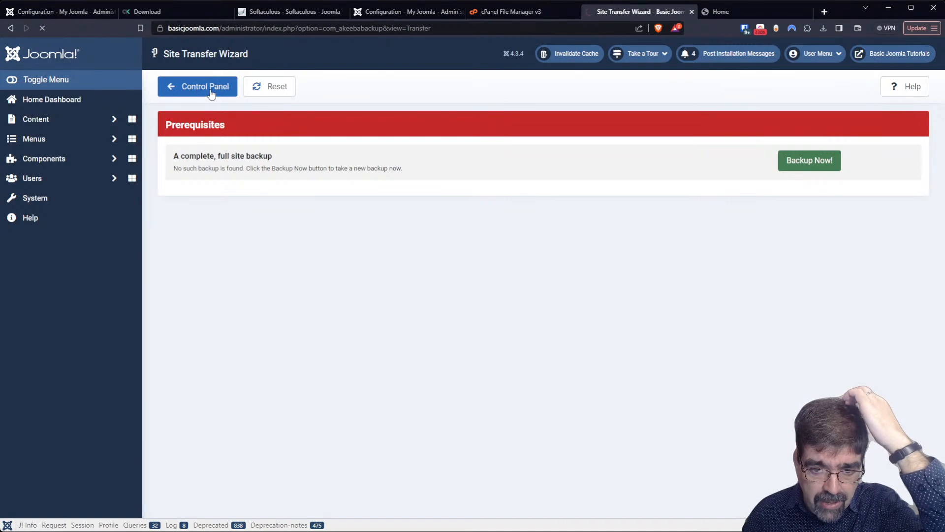
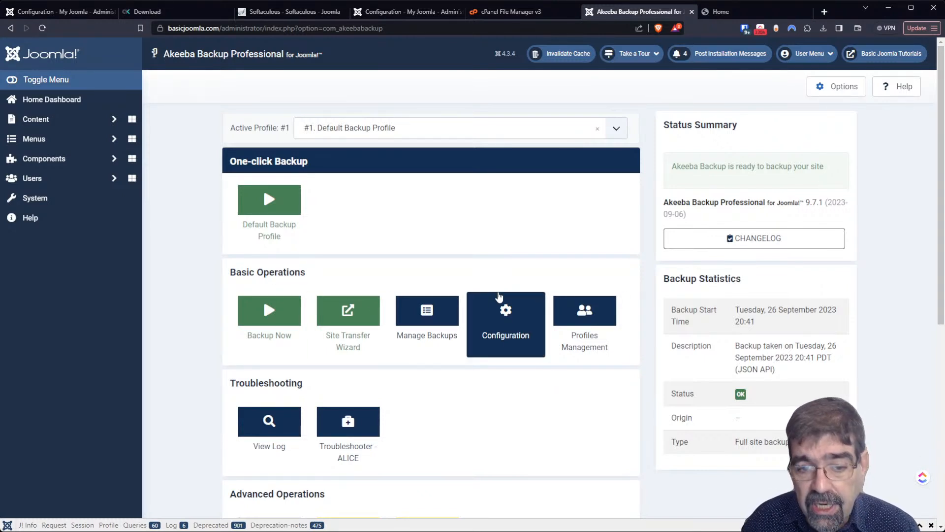
# - Open Manage Backups and scroll the stored backup list down to backup 321
pyautogui.click(429, 311)
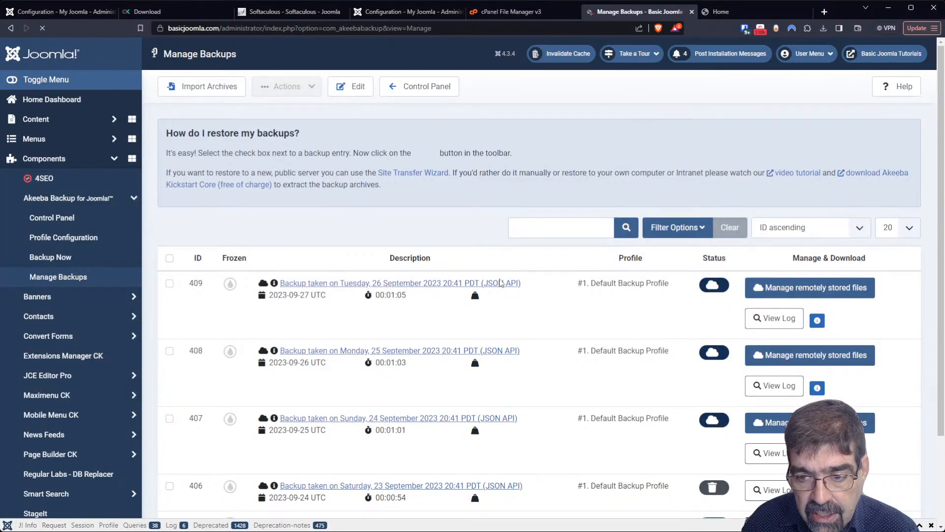
pyautogui.scroll(-2, 518, 282)
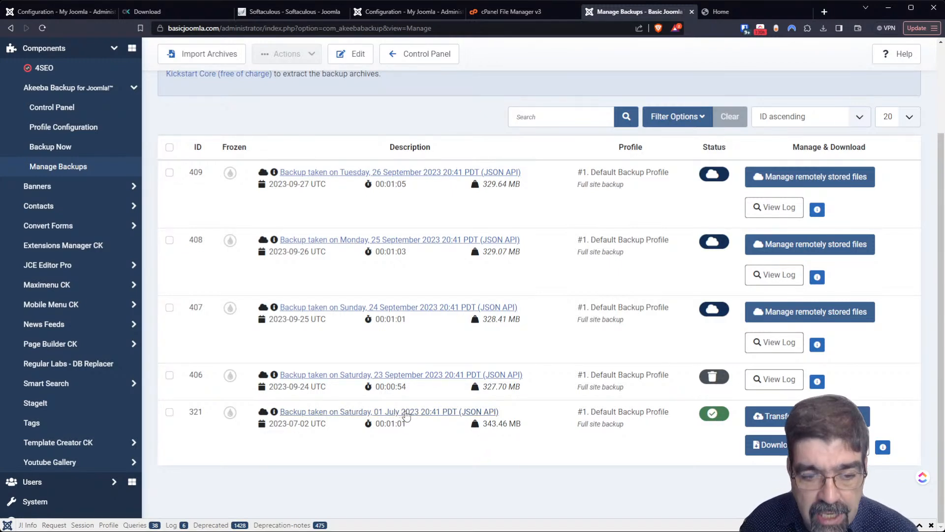
# - Delete backup 321 of 1 July 2023 and its archive, confirming the deletion
pyautogui.click(170, 412)
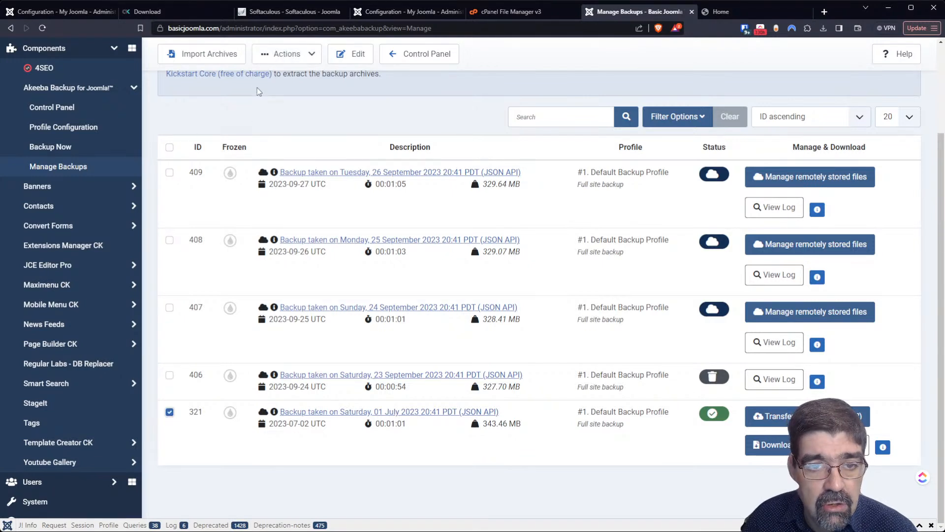
pyautogui.click(285, 54)
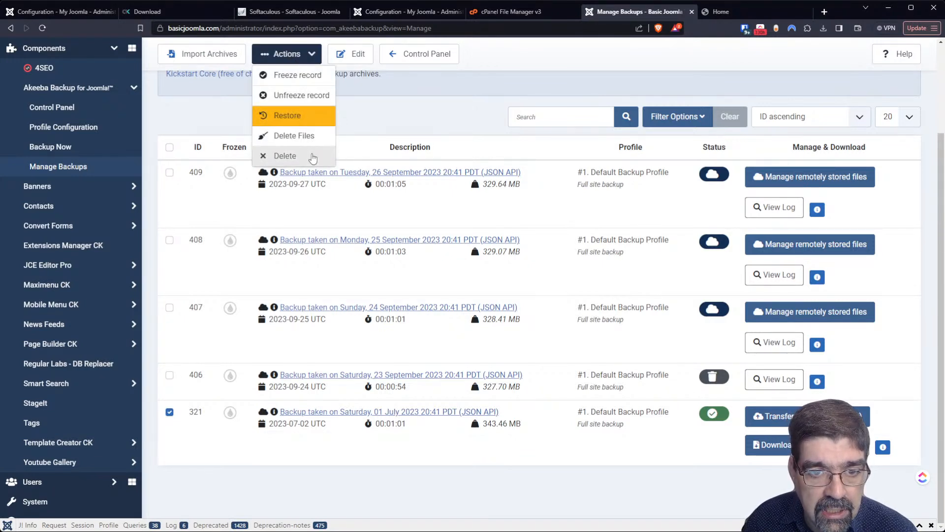
pyautogui.click(313, 157)
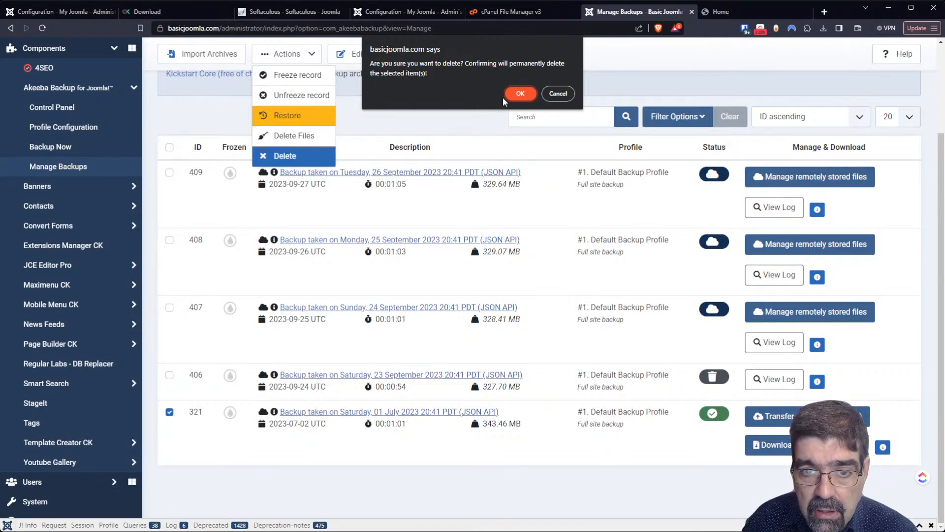
pyautogui.click(519, 95)
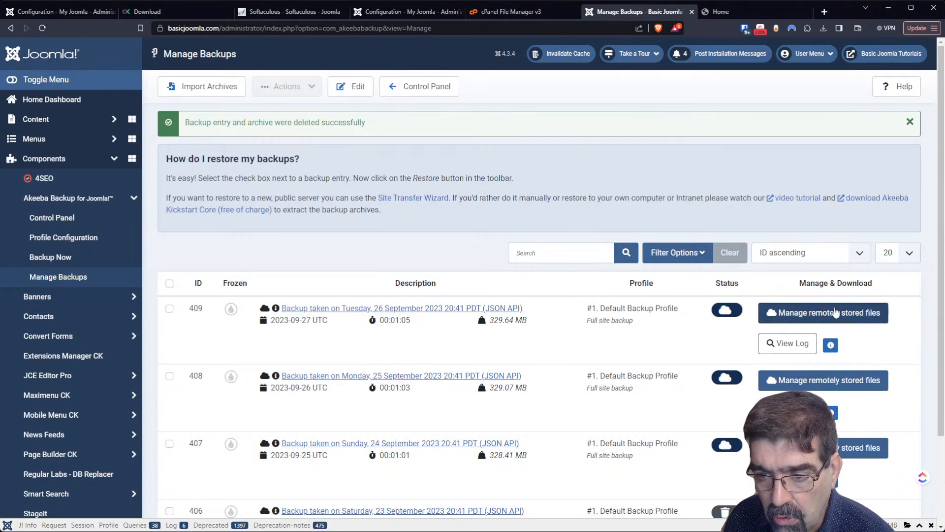
# - Fetch backup 409's remotely stored archive back to the server so its status shows OK
pyautogui.click(848, 315)
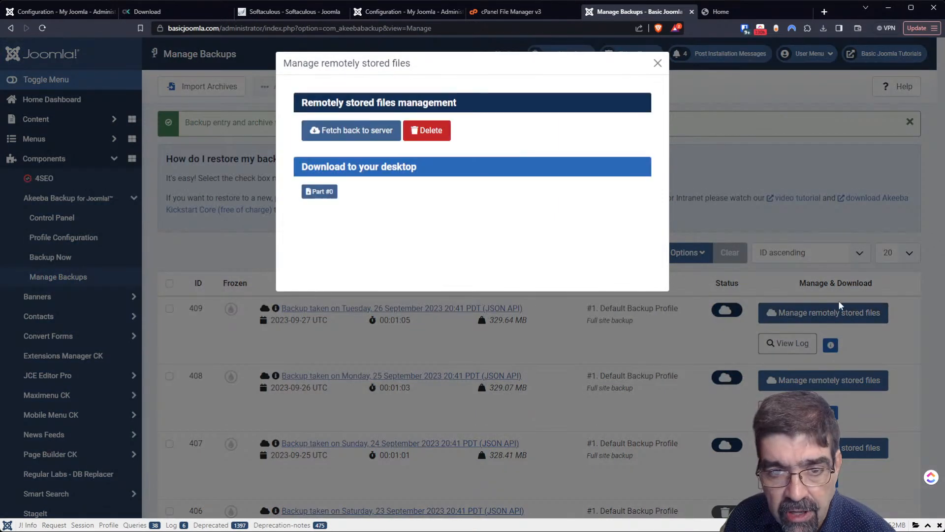
pyautogui.click(385, 140)
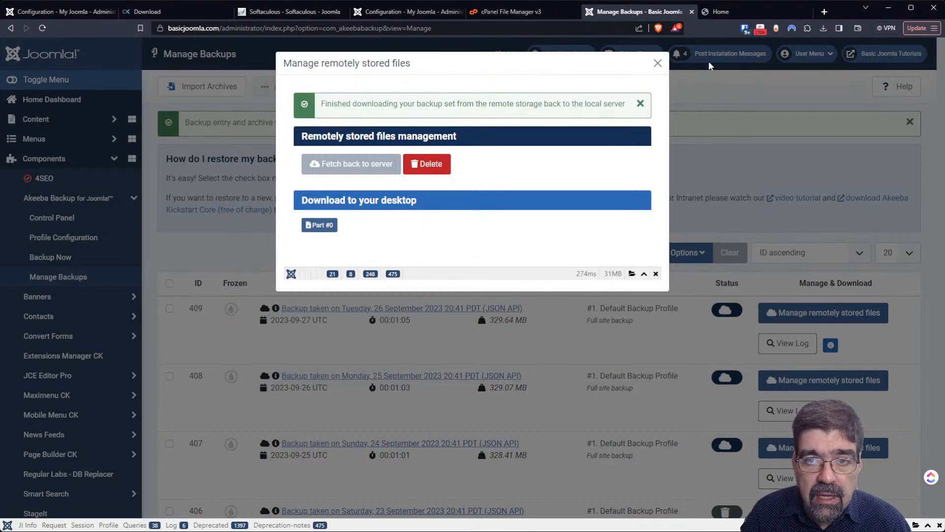
pyautogui.click(658, 63)
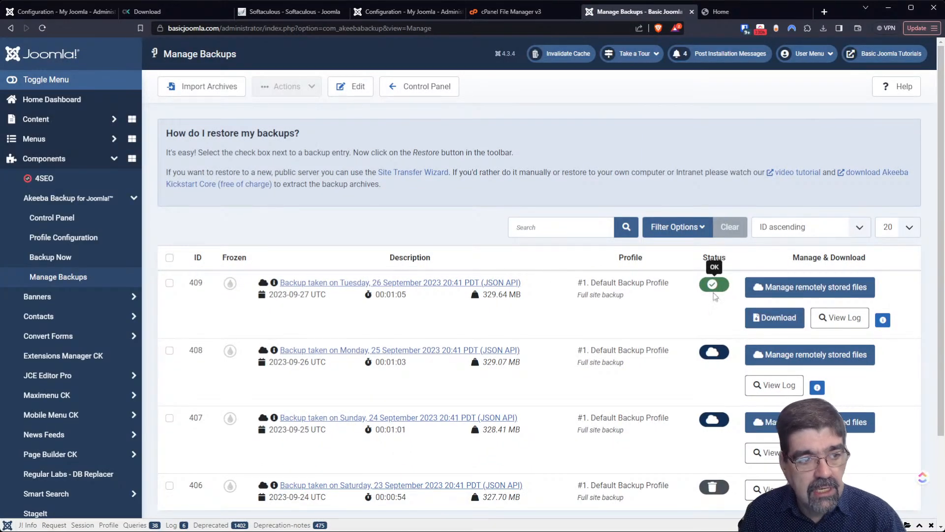
pyautogui.click(424, 89)
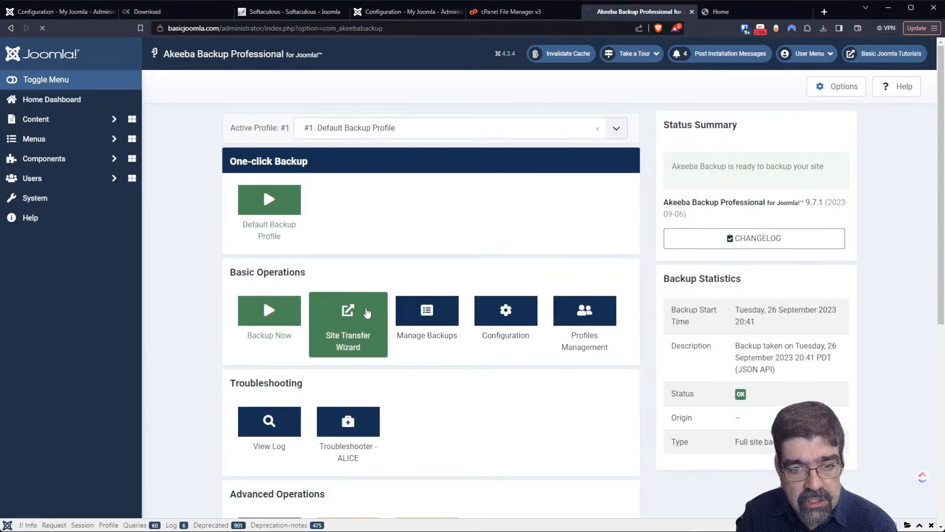
# - Open the Site Transfer Wizard, focus its new site URL field, then go to the j4core tab
pyautogui.click(367, 312)
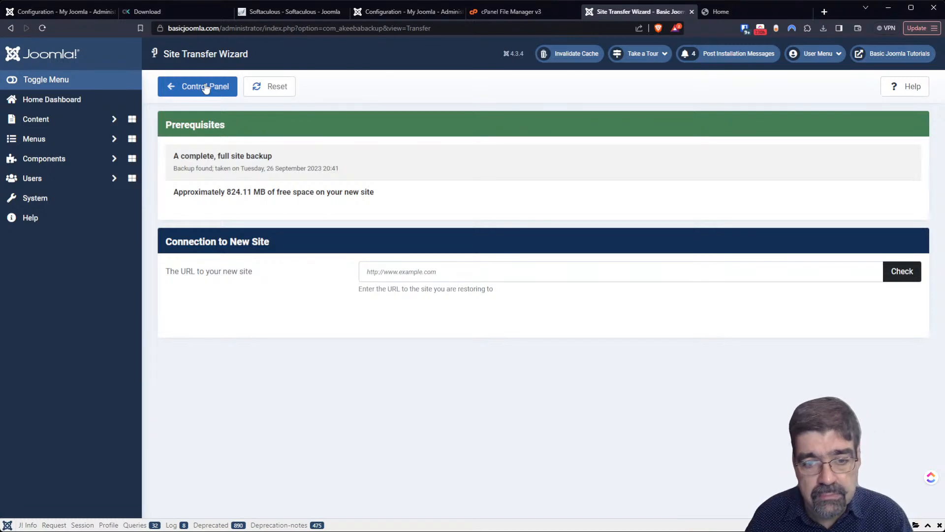
pyautogui.click(479, 273)
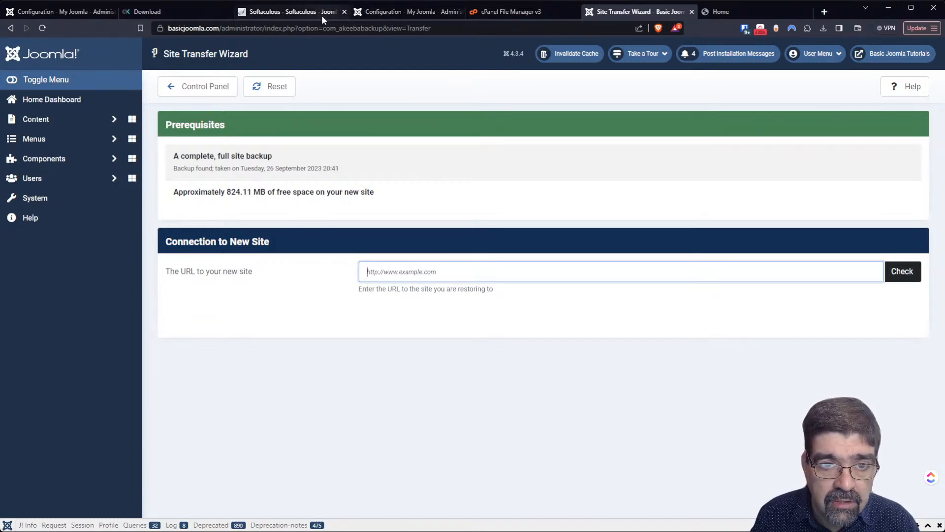
pyautogui.click(399, 11)
# - Copy the j4core.basicjoomla.com domain from the j4core site's address bar
pyautogui.click(187, 28)
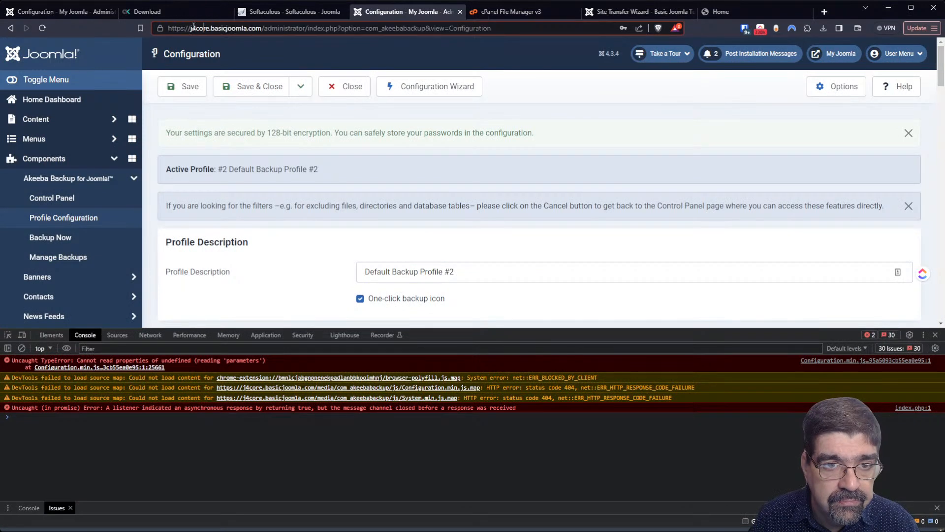
pyautogui.moveTo(265, 28); pyautogui.dragTo(184, 31)
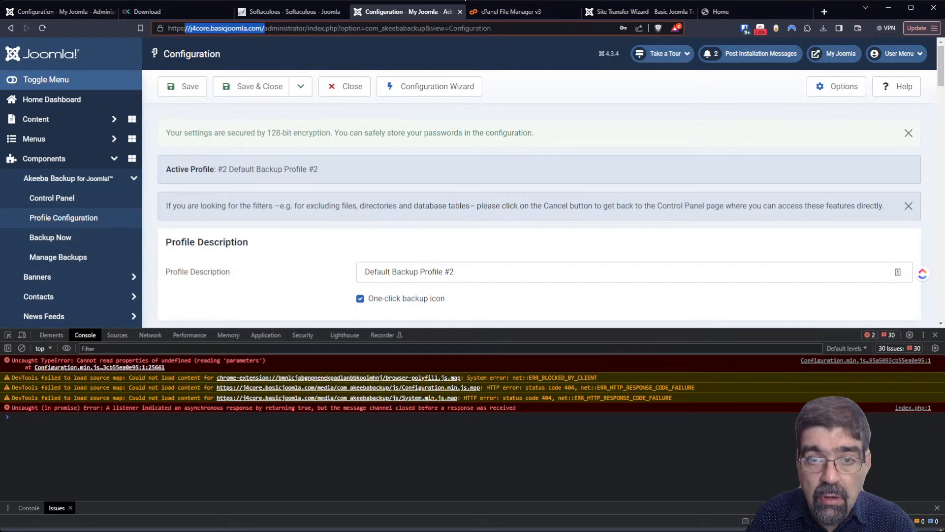
pyautogui.click(726, 13)
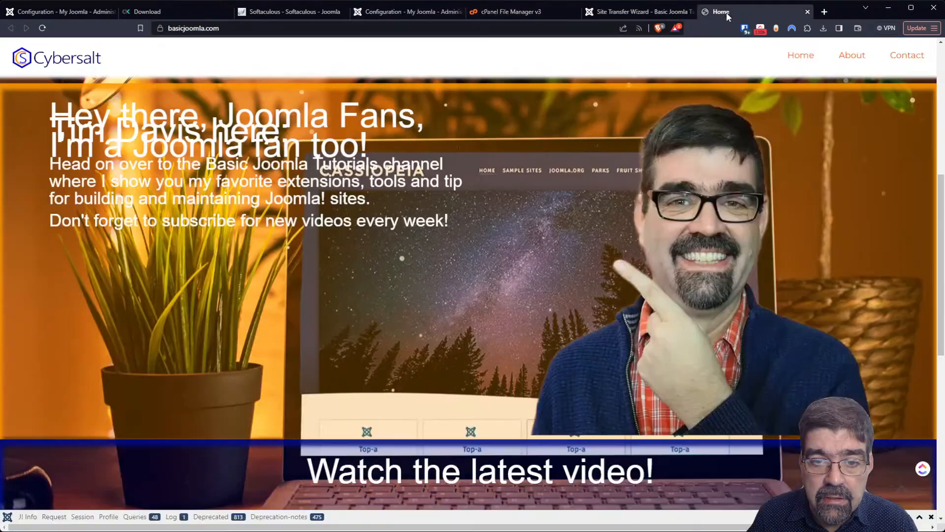
pyautogui.click(654, 10)
# - Enter j4core.basicjoomla.com without slashes as the new site URL and check it
pyautogui.click(445, 276)
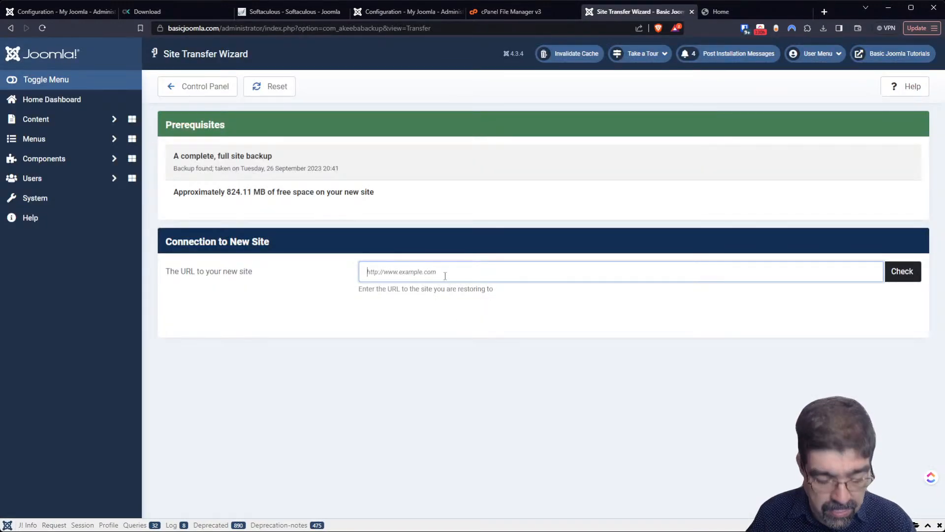
pyautogui.write('//j4core.basicjoomla.com/')
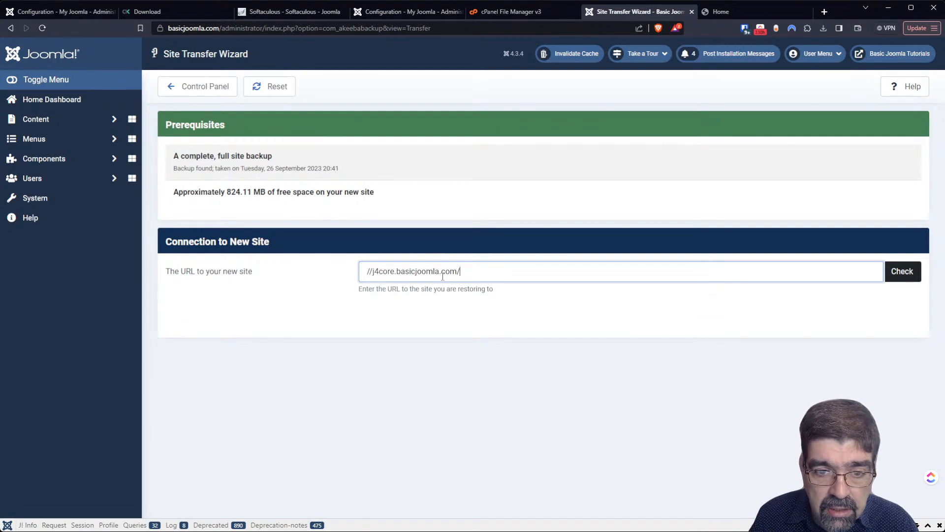
pyautogui.press('Delete')
pyautogui.press('Delete')
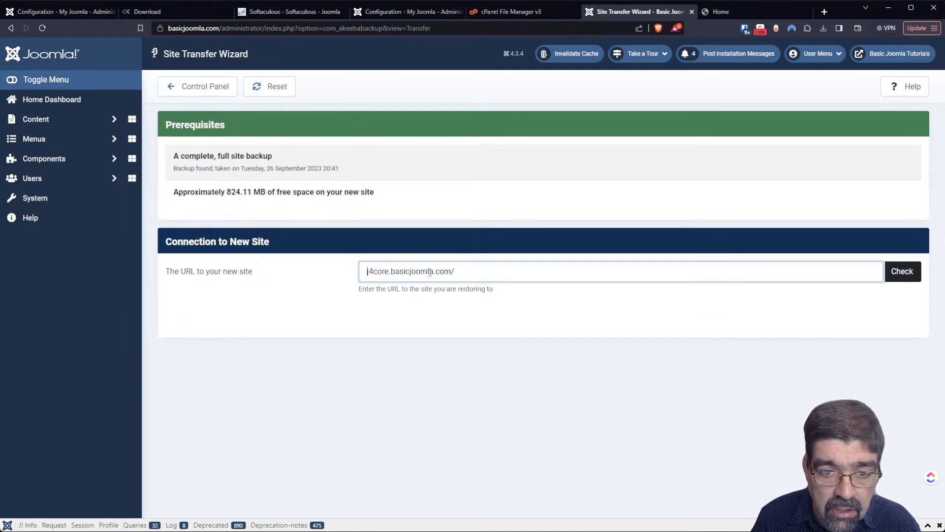
pyautogui.press('End')
pyautogui.press('BackSpace')
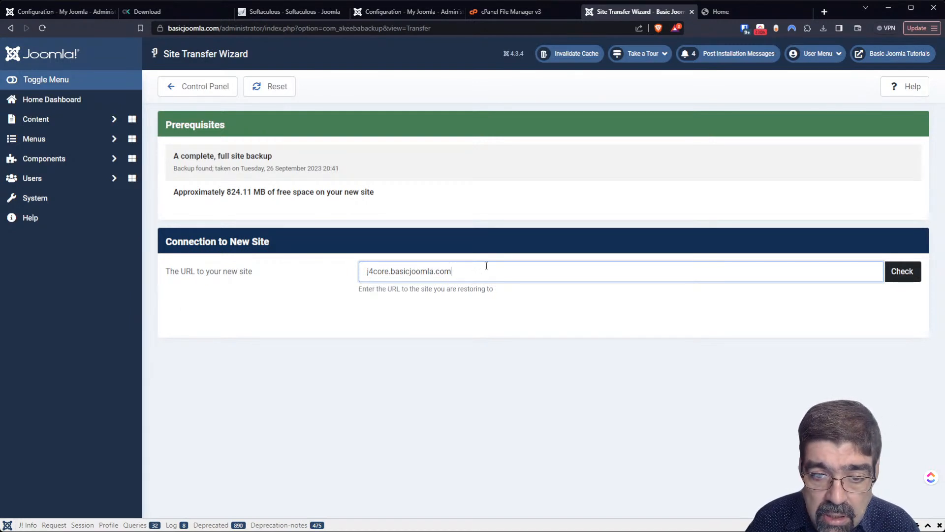
pyautogui.click(899, 274)
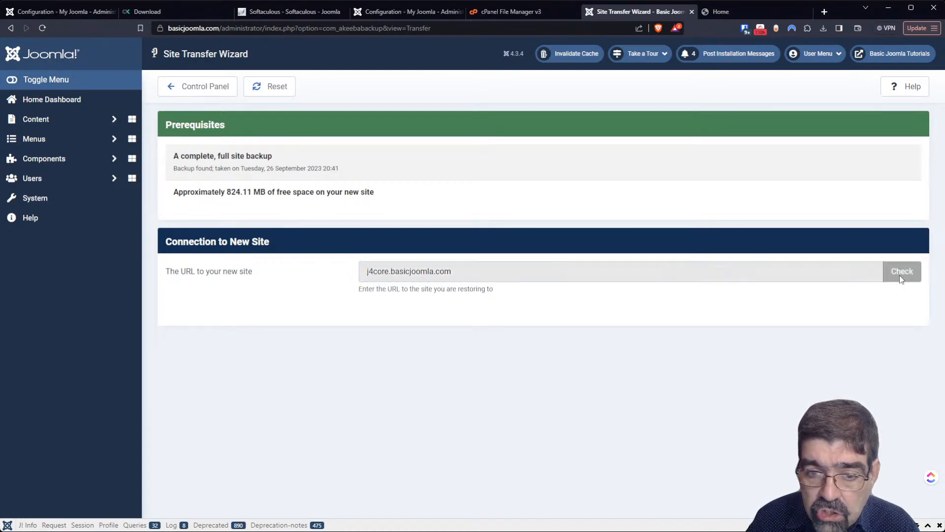
# - Set the wizard's Archive transfer mode to Over HTTP / HTTPS
pyautogui.scroll(-3, 625, 257)
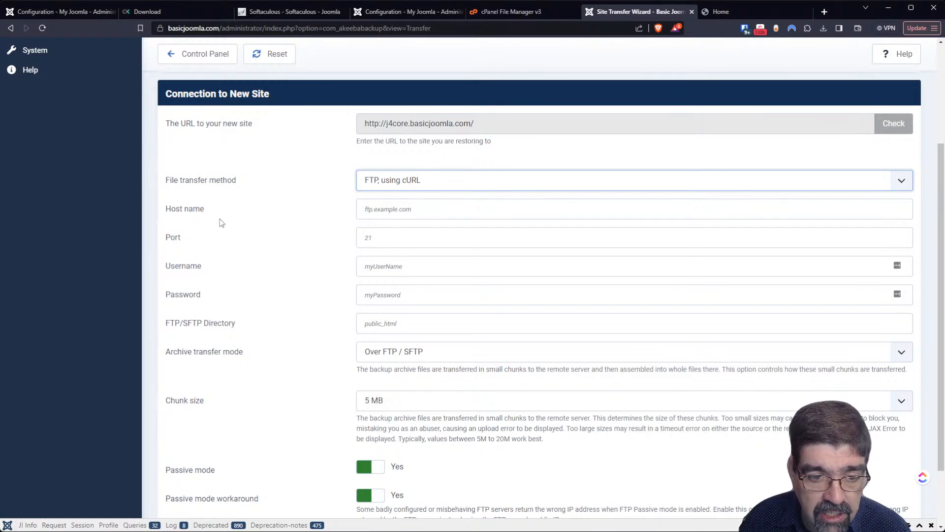
pyautogui.scroll(-2, 219, 221)
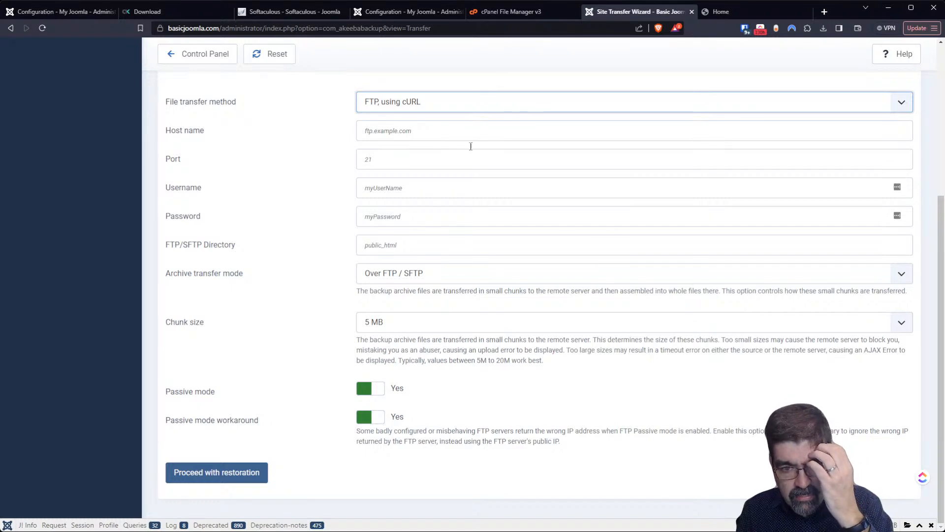
pyautogui.scroll(5, 632, 178)
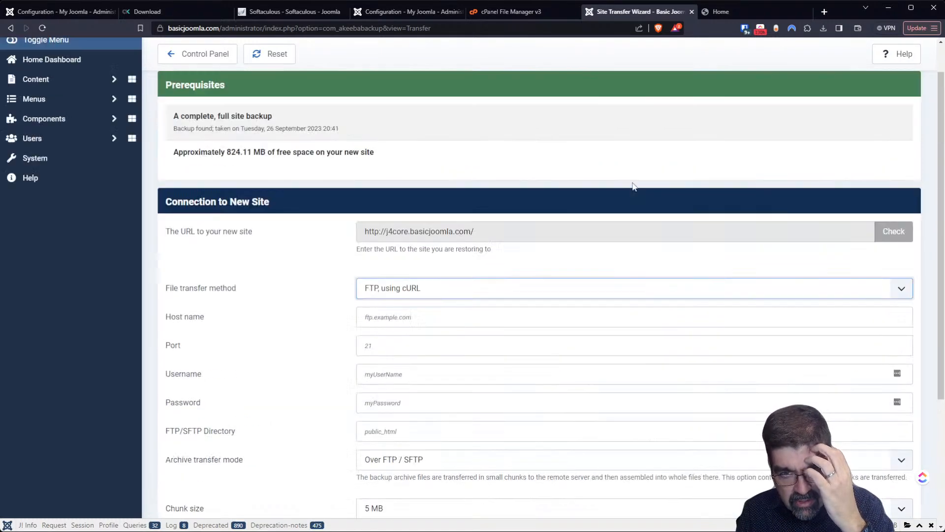
pyautogui.scroll(-5, 581, 182)
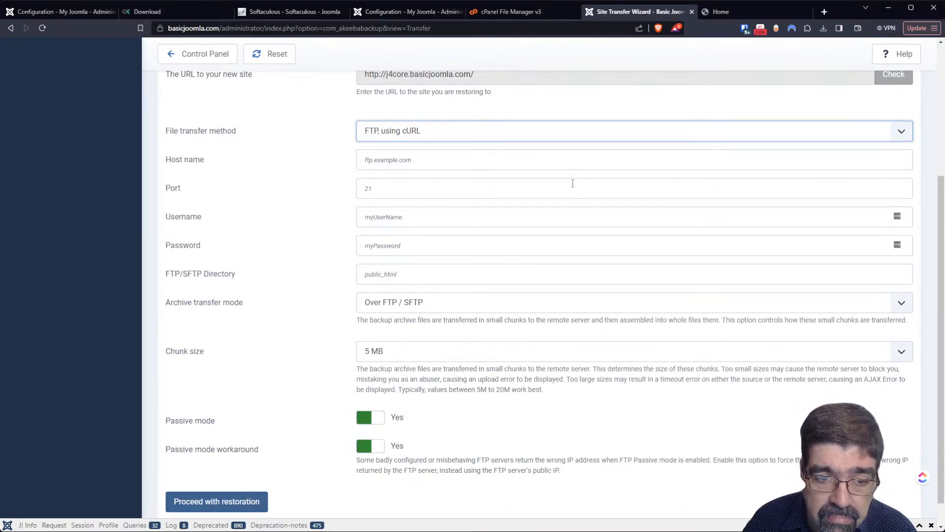
pyautogui.click(444, 308)
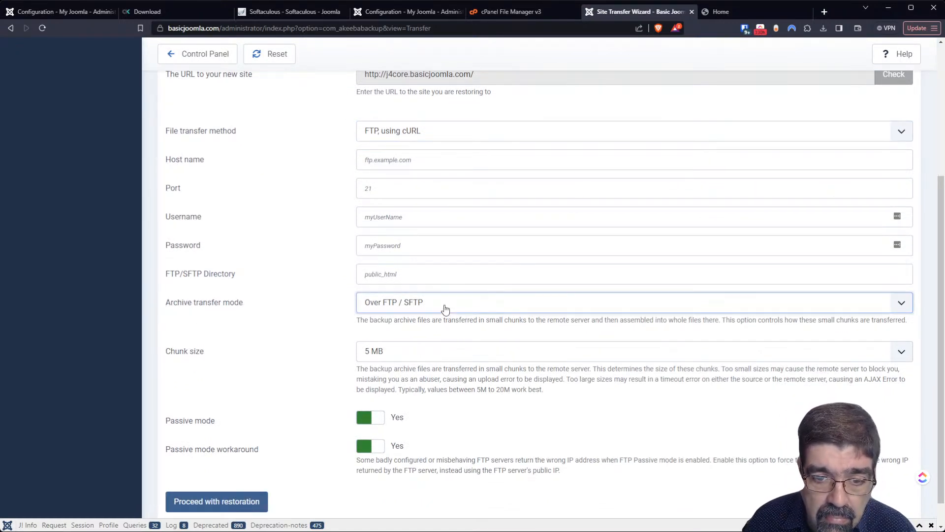
pyautogui.click(448, 336)
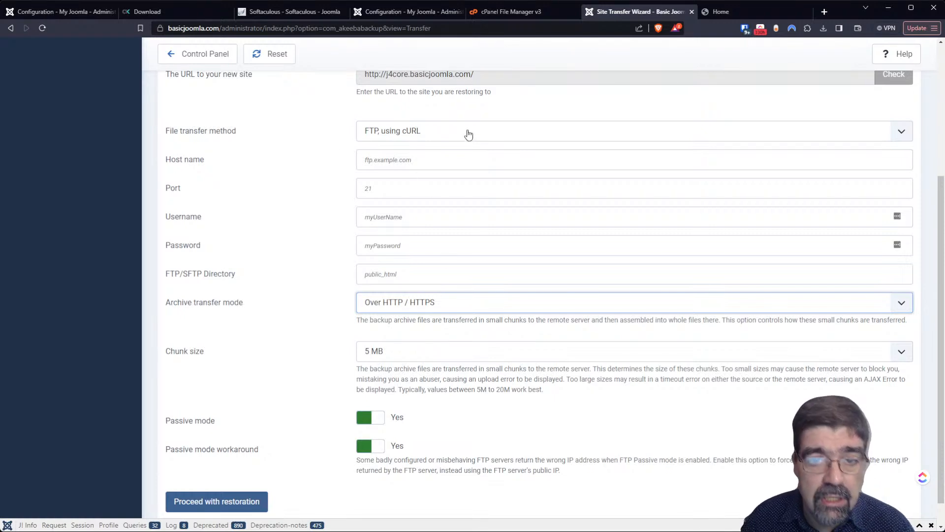
# - Change the File transfer method to Manually
pyautogui.scroll(1, 449, 131)
pyautogui.click(475, 188)
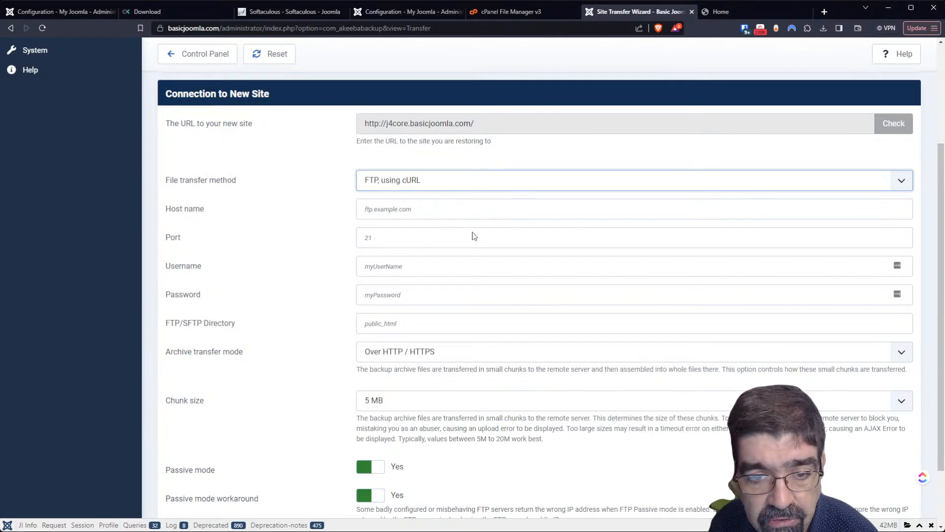
pyautogui.press('m')
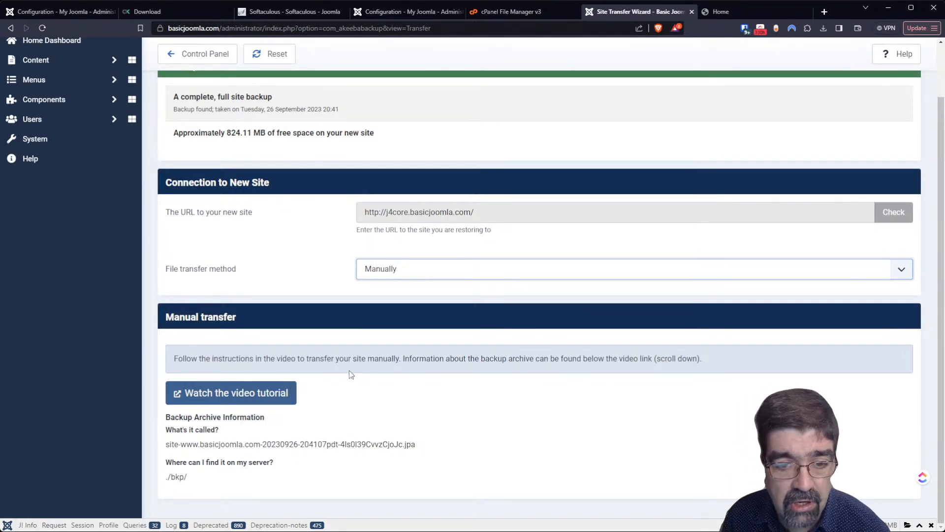
# - Play the manual transfer restore video tutorial, then return to the wizard
pyautogui.click(251, 393)
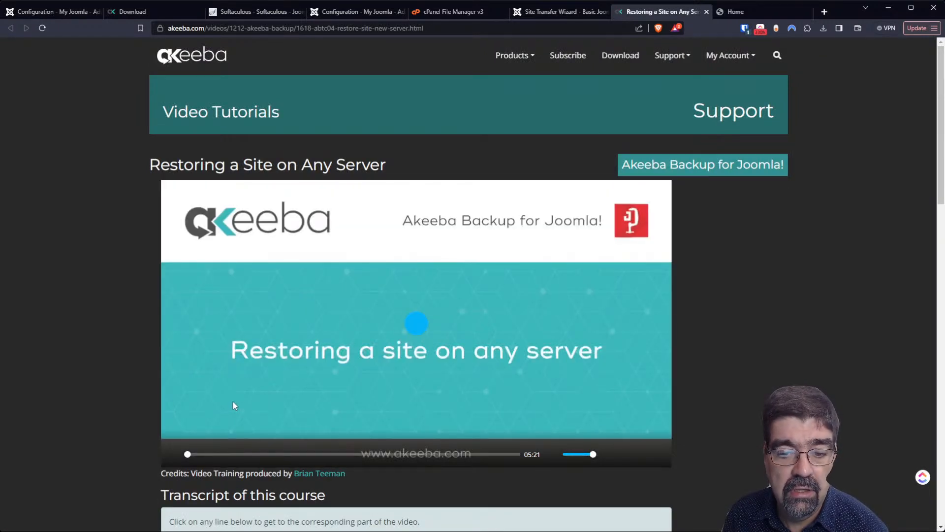
pyautogui.click(409, 338)
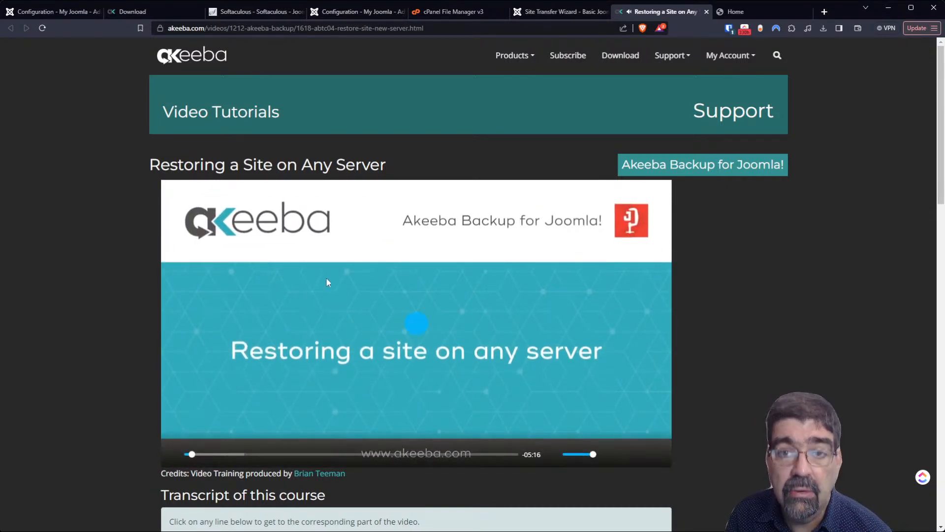
pyautogui.click(559, 15)
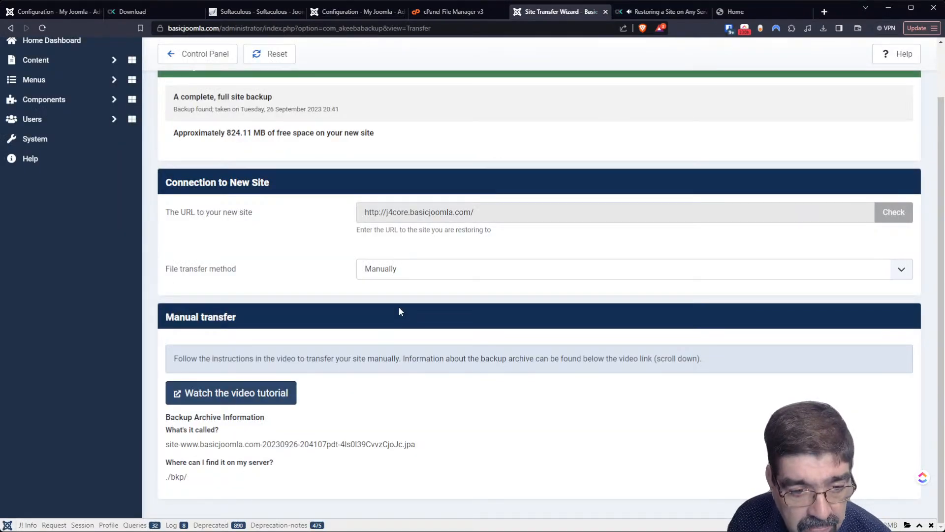
# - Set the File transfer method back to FTP, using cURL
pyautogui.scroll(2, 399, 312)
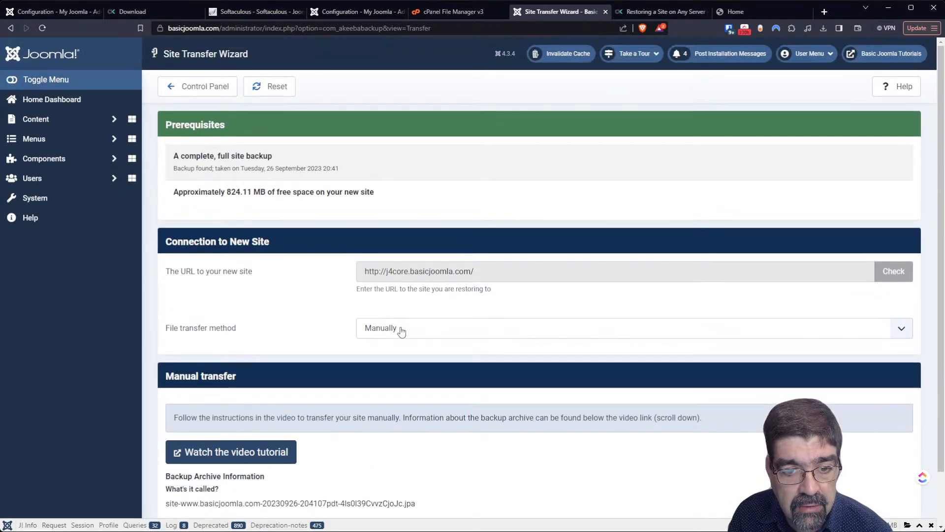
pyautogui.click(401, 334)
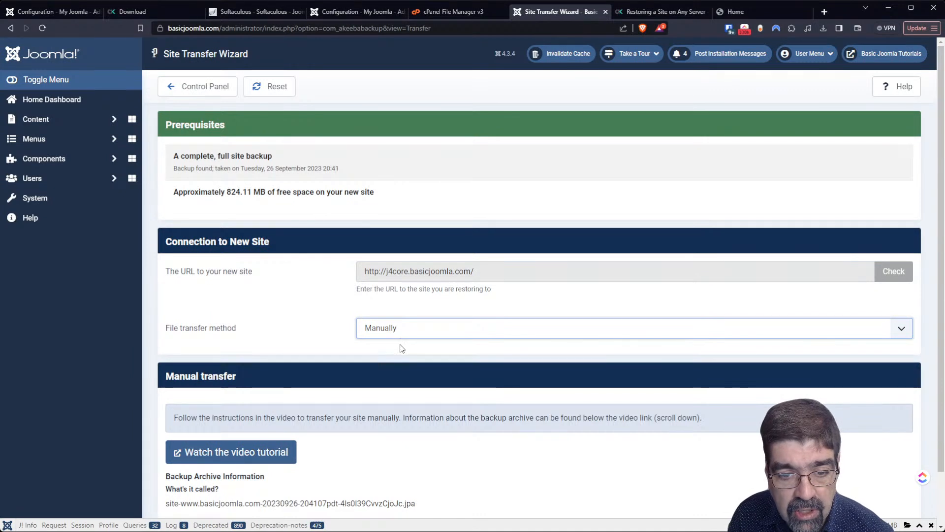
pyautogui.click(402, 346)
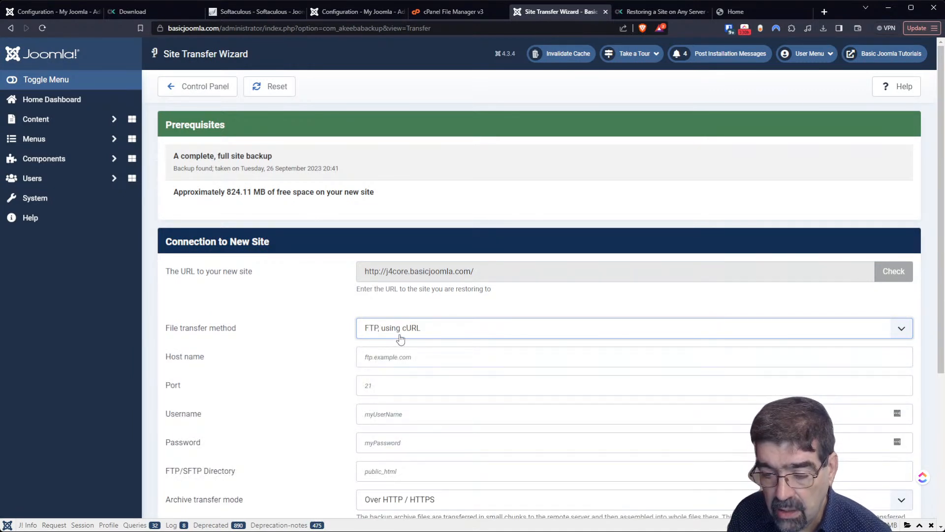
# - Switch Archive transfer mode to Over FTP / SFTP and review the empty FTP fields
pyautogui.scroll(-3, 303, 323)
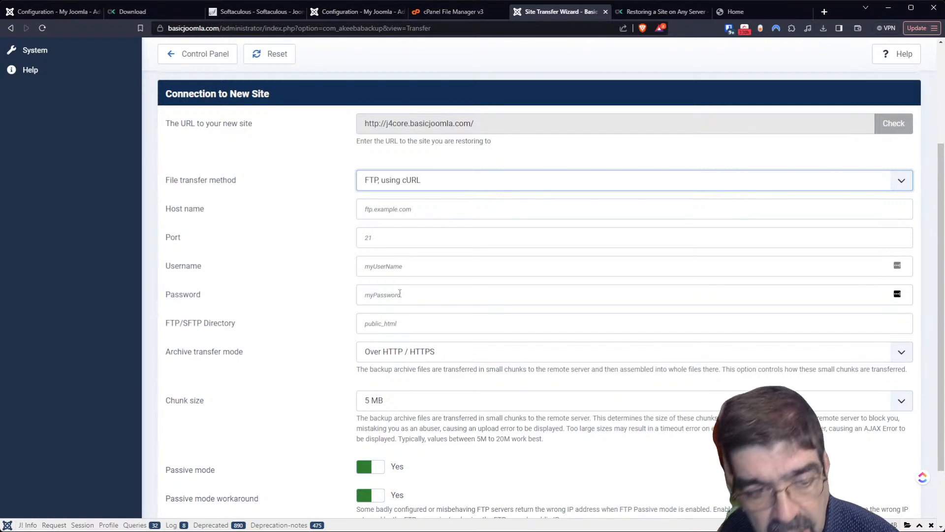
pyautogui.click(419, 357)
pyautogui.press('Down')
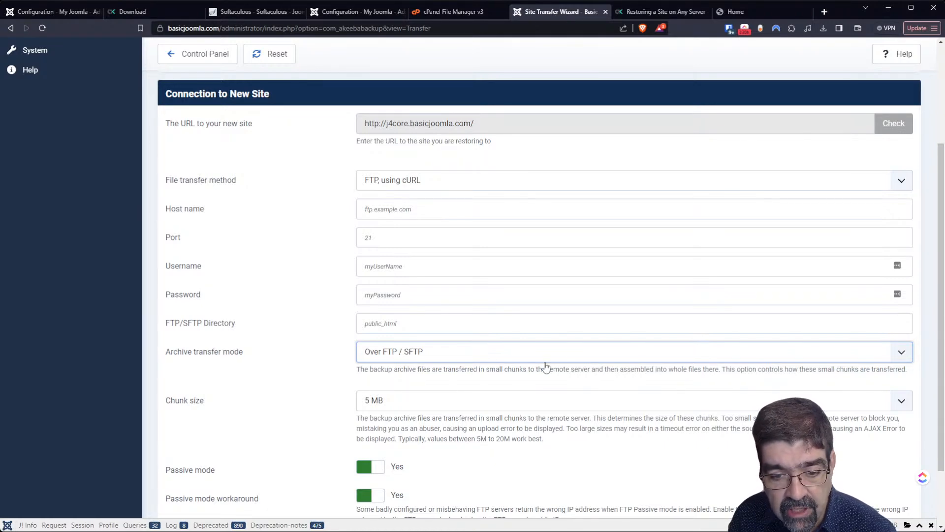
pyautogui.scroll(-2, 544, 365)
pyautogui.scroll(5, 541, 369)
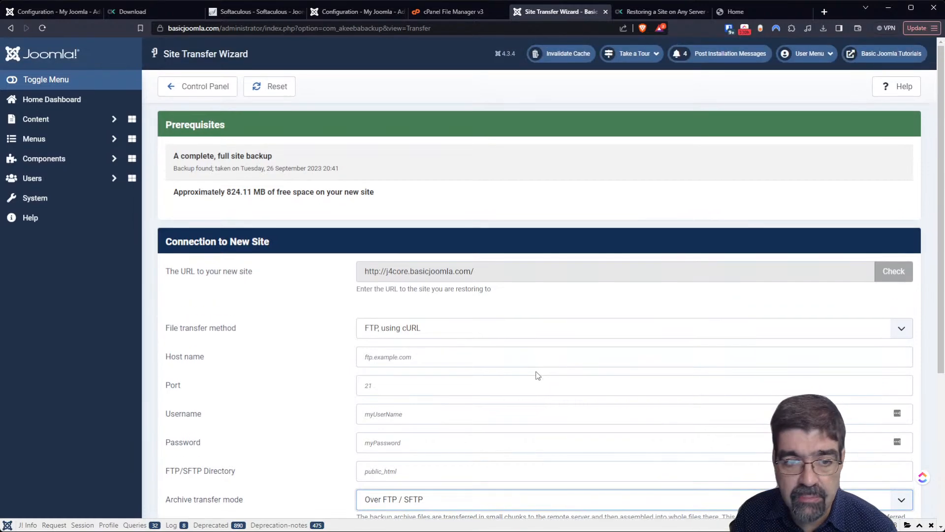
pyautogui.scroll(-4, 532, 364)
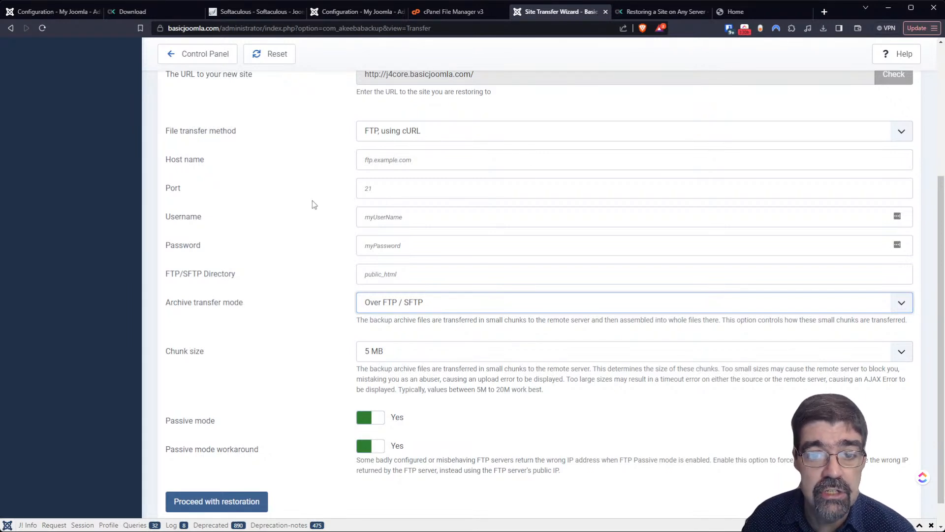
pyautogui.scroll(3, 313, 196)
pyautogui.scroll(1, 310, 198)
pyautogui.scroll(-5, 297, 211)
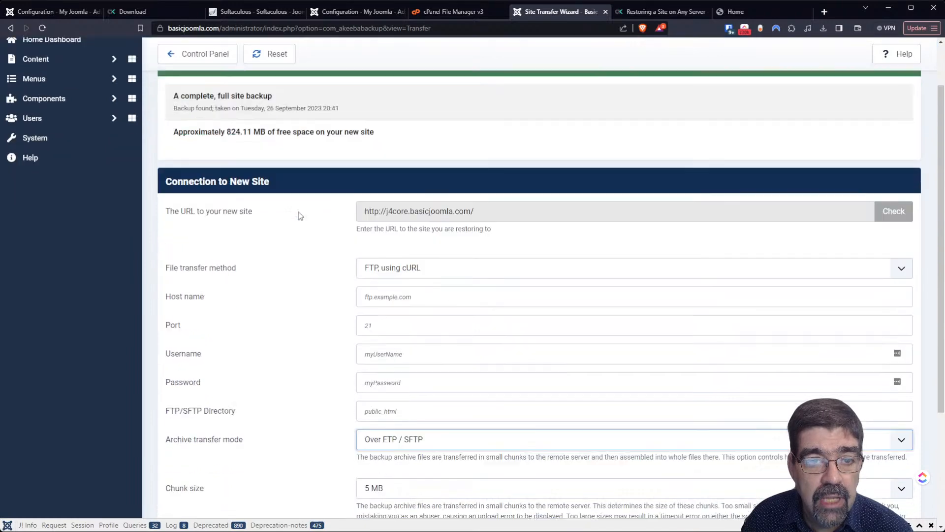
pyautogui.scroll(5, 294, 217)
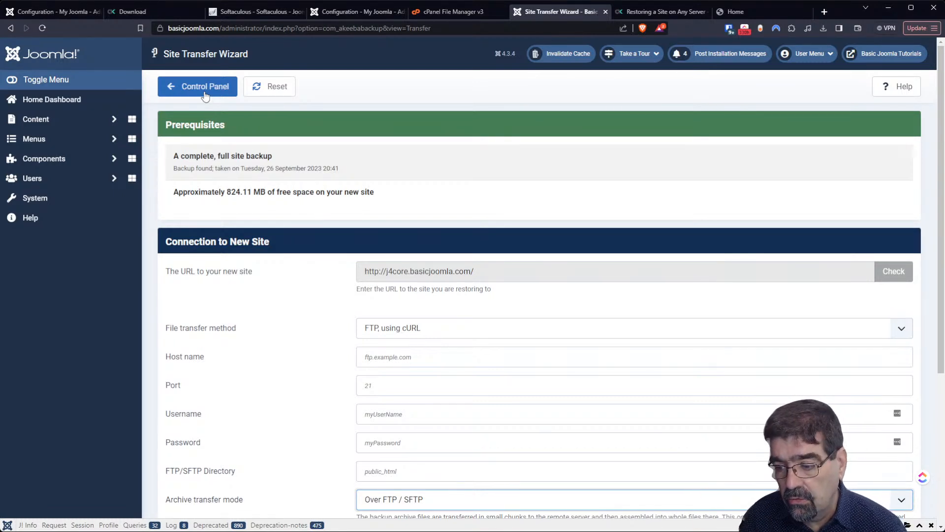
# - Return to the Akeeba Backup Professional control panel, then reload the other site's configuration page
pyautogui.click(205, 93)
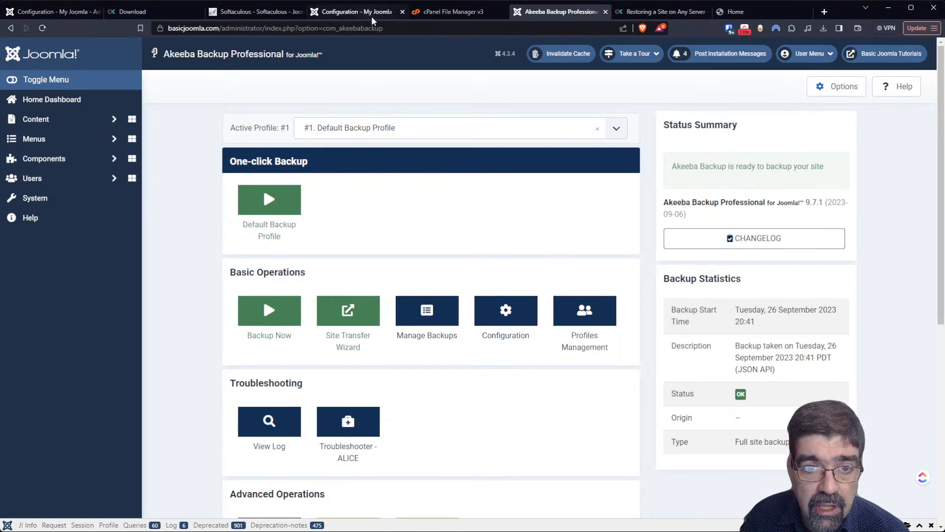
pyautogui.click(325, 14)
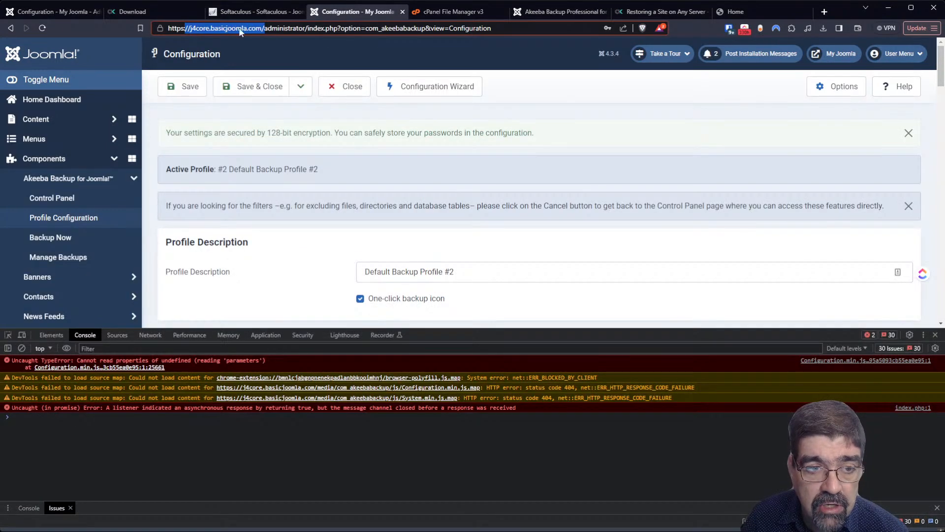
pyautogui.click(334, 93)
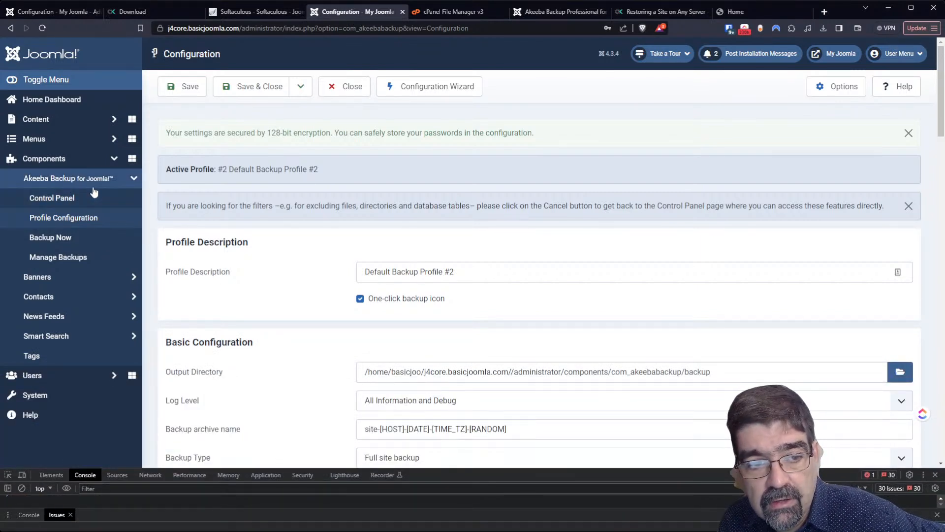
# - Open the other site's Akeeba Backup CORE control panel, then return to the Professional site
pyautogui.click(80, 201)
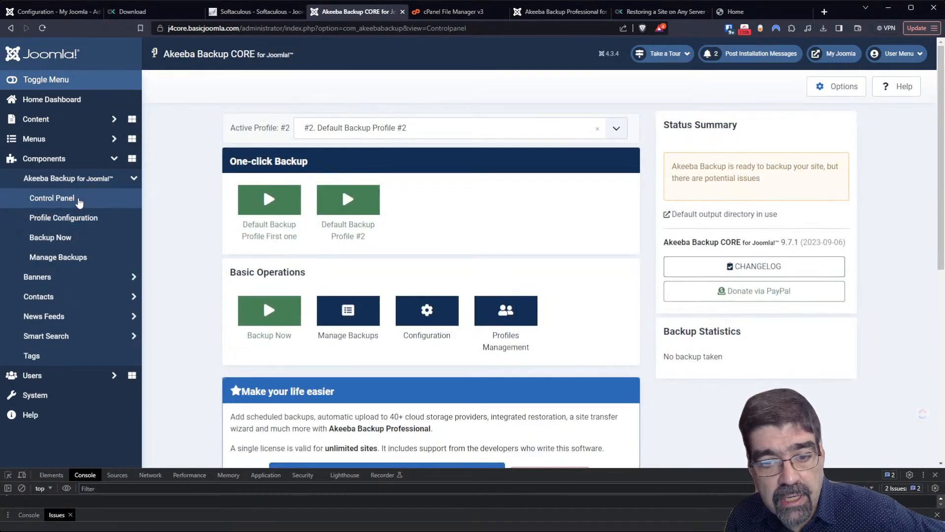
pyautogui.click(561, 12)
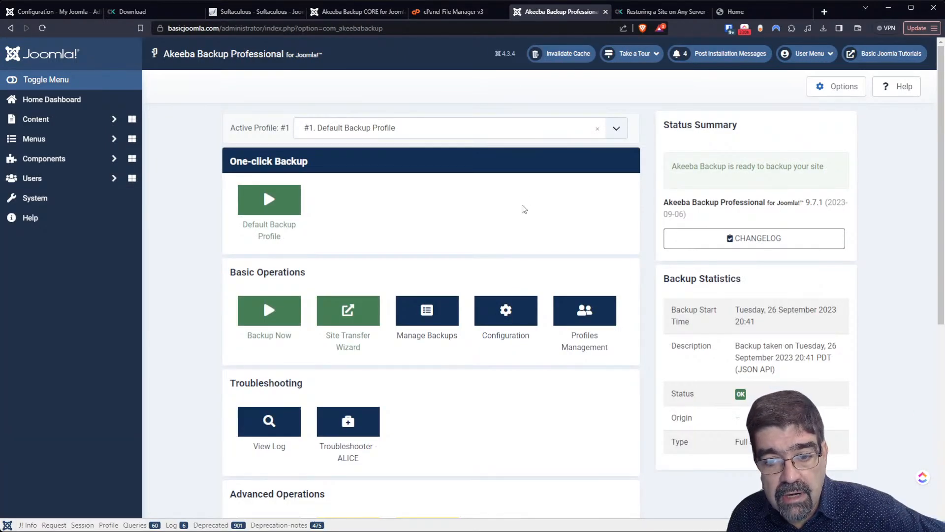
pyautogui.scroll(-3, 374, 251)
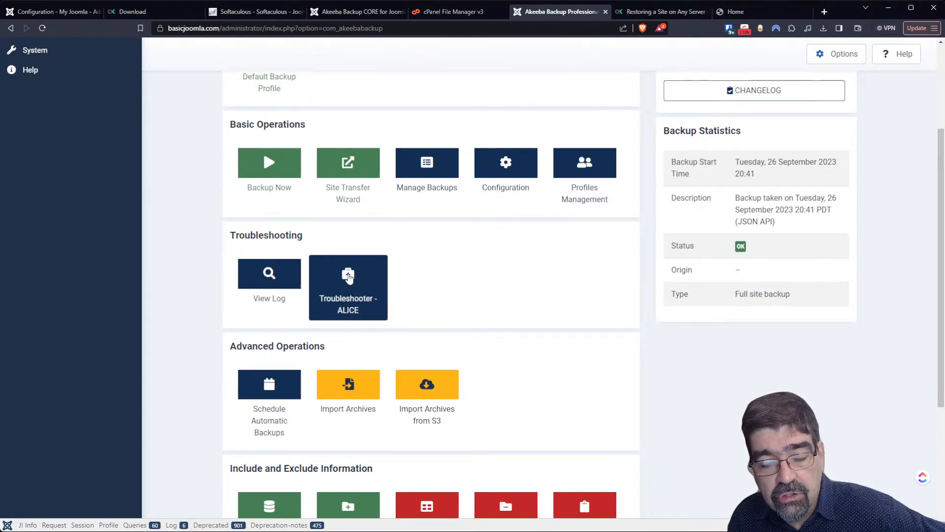
# - Check the CORE site, then run Troubleshooter ALICE on the Professional site and return
pyautogui.click(357, 11)
pyautogui.scroll(-1, 428, 259)
pyautogui.click(551, 13)
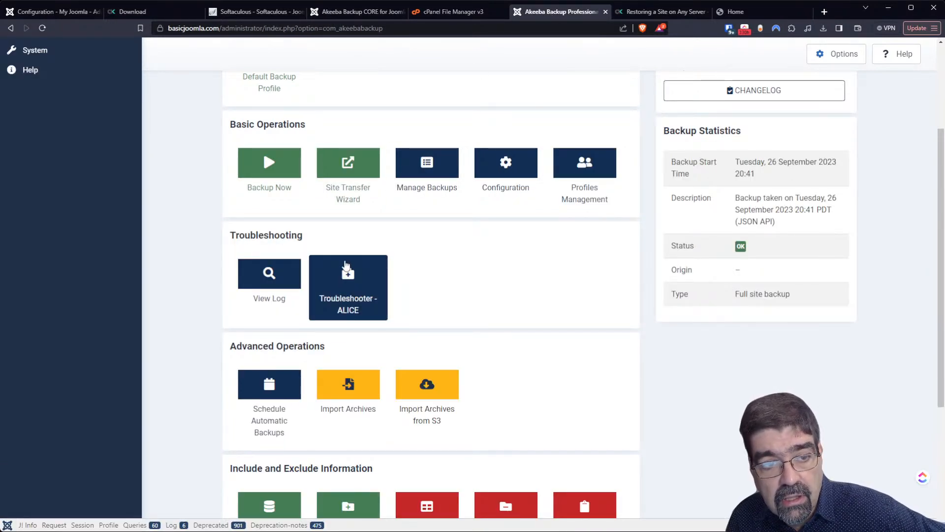
pyautogui.click(346, 279)
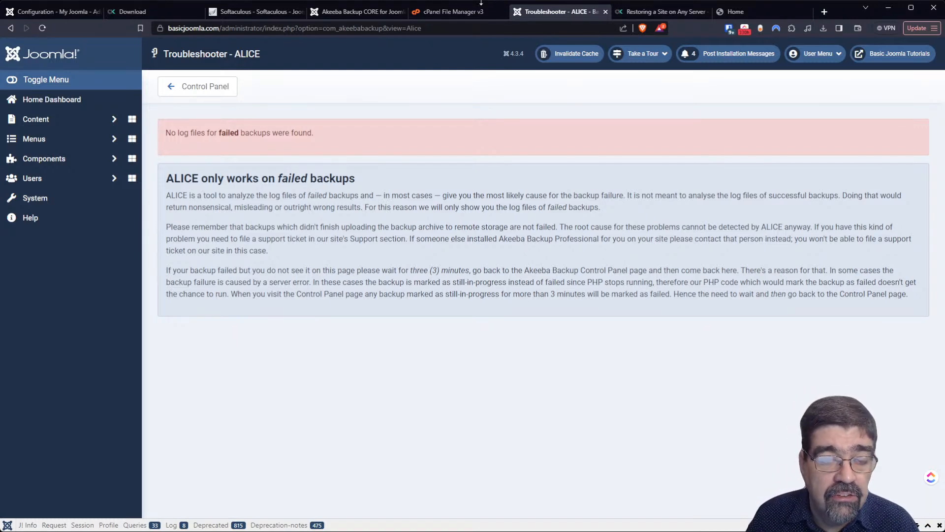
pyautogui.click(211, 93)
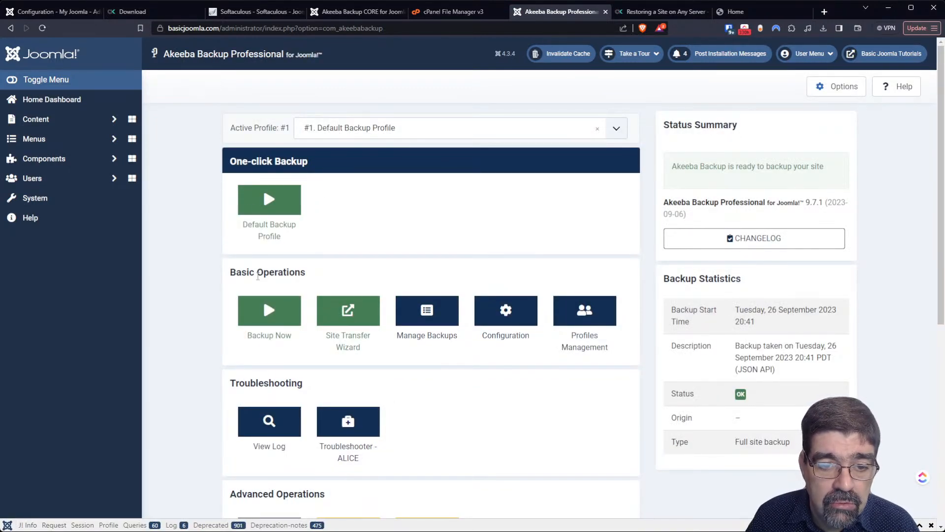
# - Start a Default Backup Profile backup and leave it, ending on the control panel showing it Pending
pyautogui.click(260, 223)
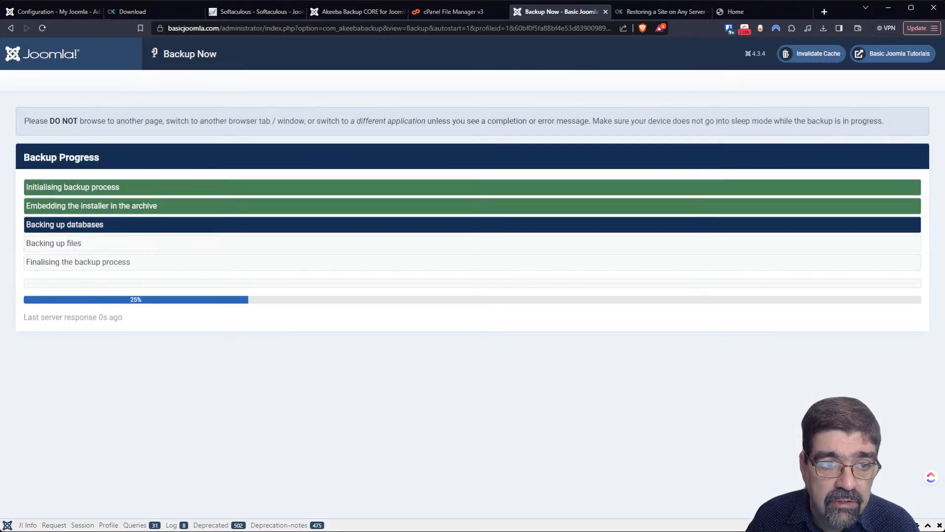
pyautogui.click(11, 30)
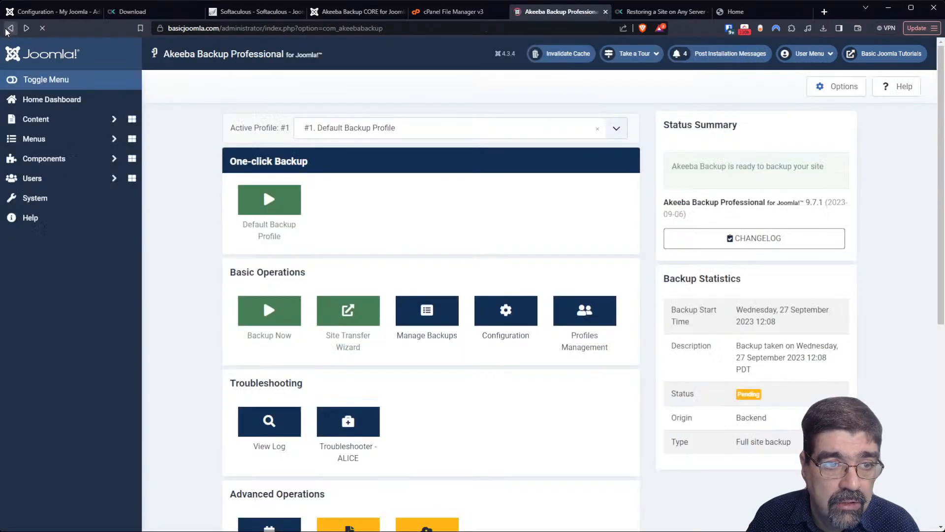
pyautogui.click(10, 30)
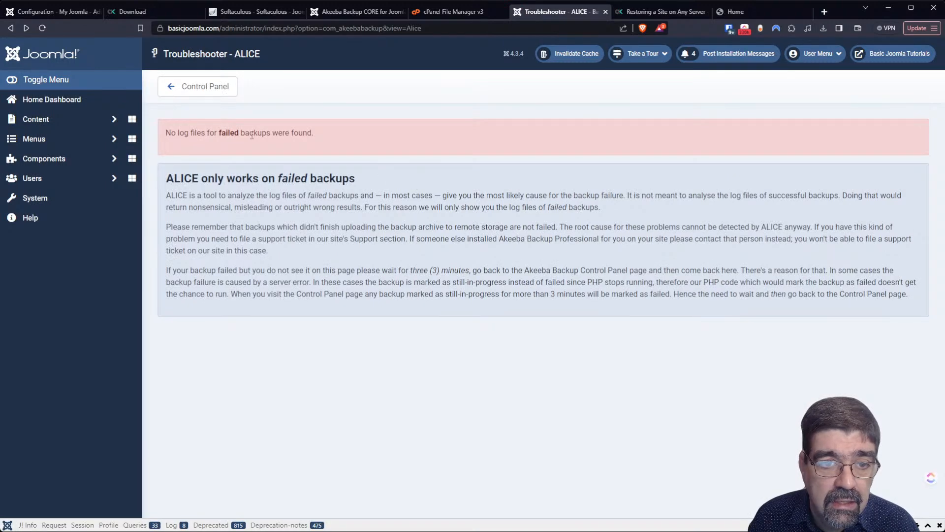
pyautogui.click(202, 91)
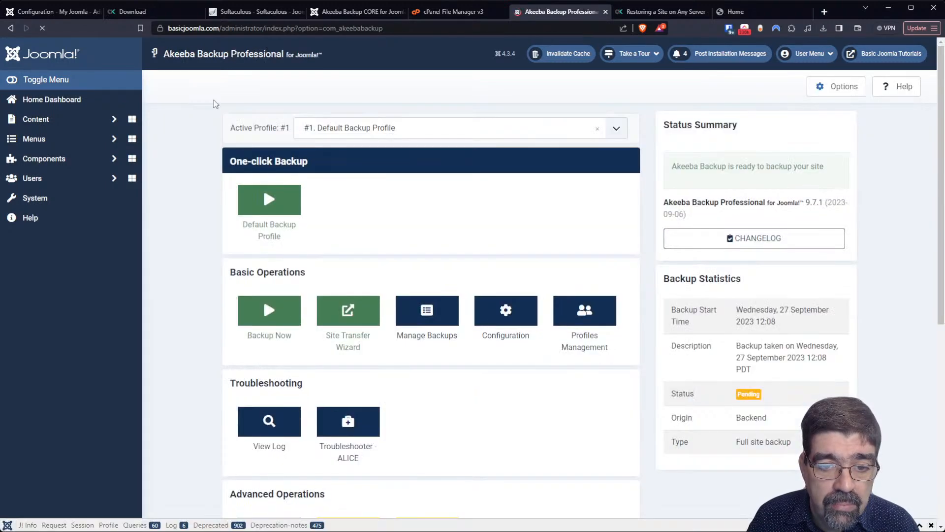
pyautogui.click(43, 28)
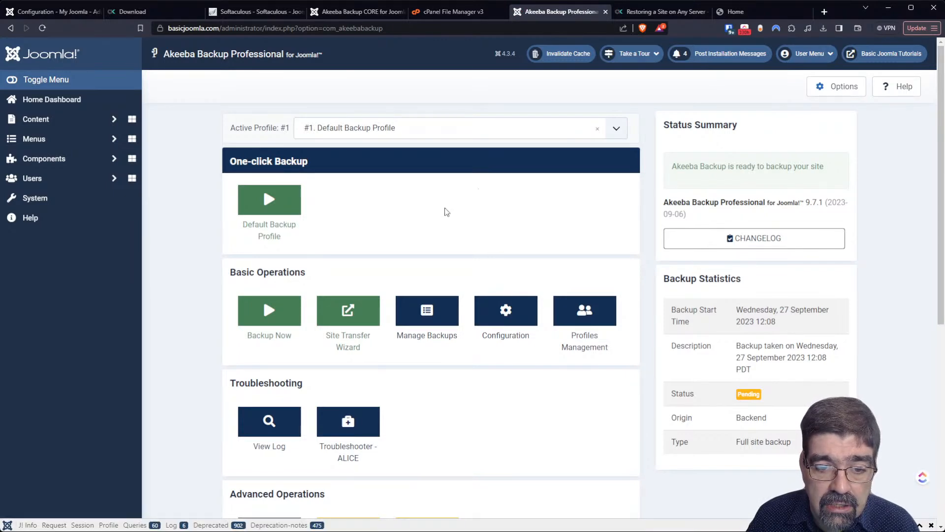
pyautogui.click(350, 417)
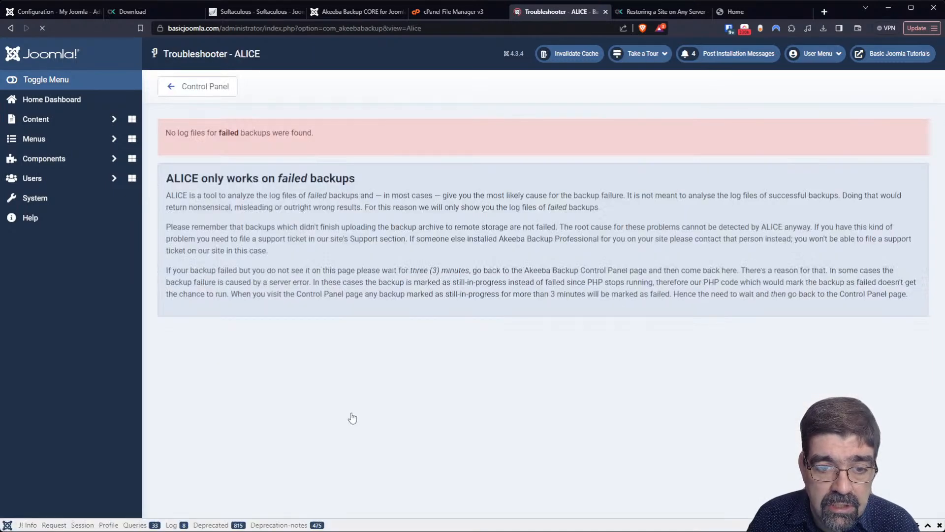
pyautogui.click(194, 93)
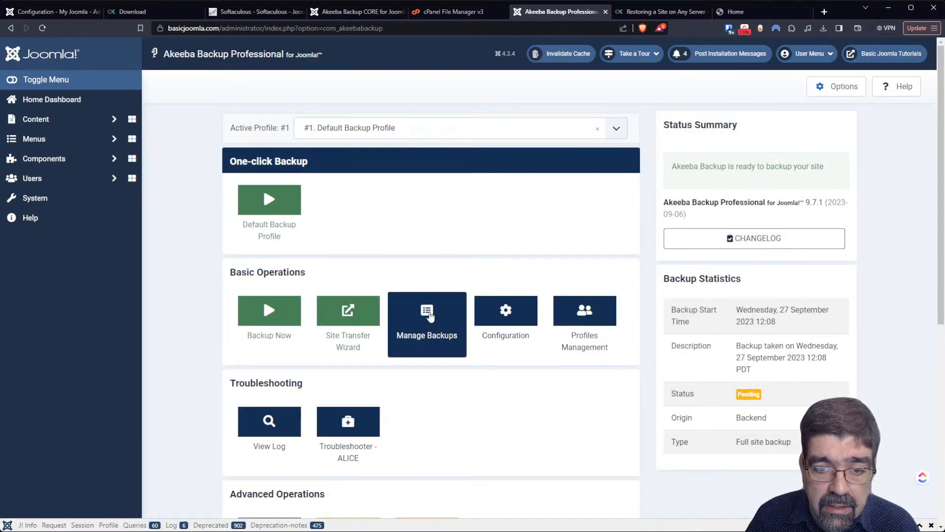
# - Open the backup list and look at the actions available for pending backup 410
pyautogui.click(427, 319)
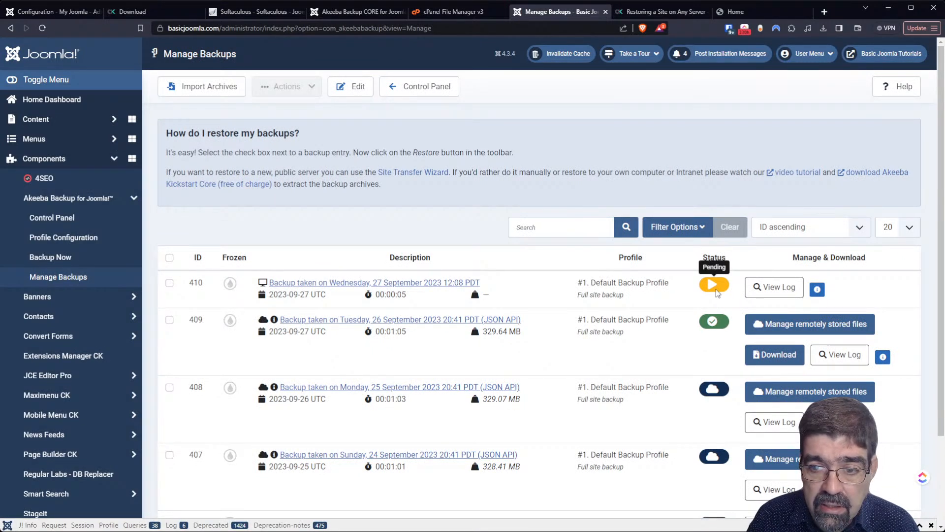
pyautogui.click(170, 283)
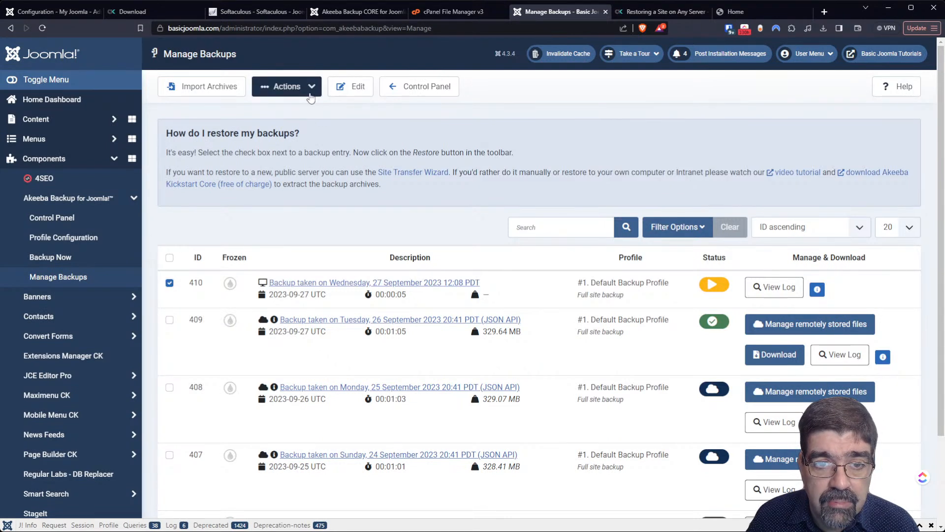
pyautogui.click(311, 98)
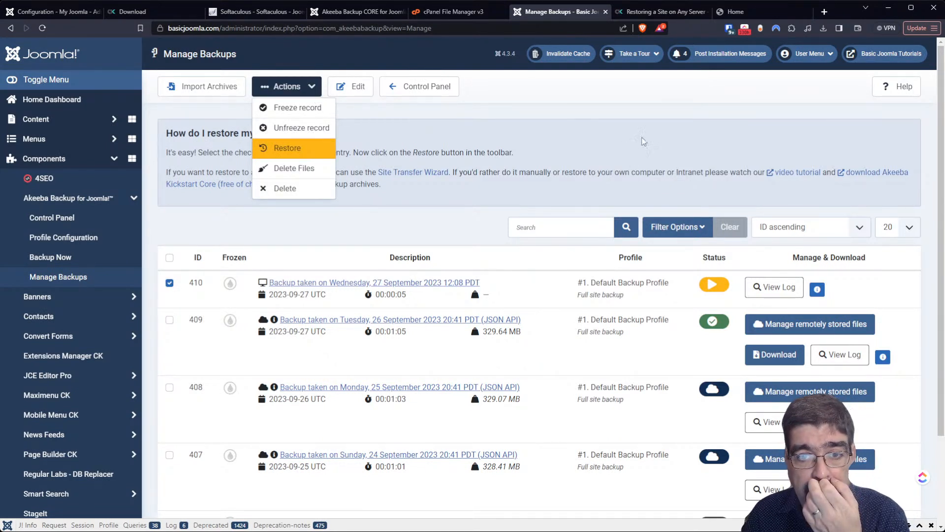
pyautogui.click(640, 147)
# - Reload Manage Backups, then go back to the Akeeba Backup control panel
pyautogui.click(43, 29)
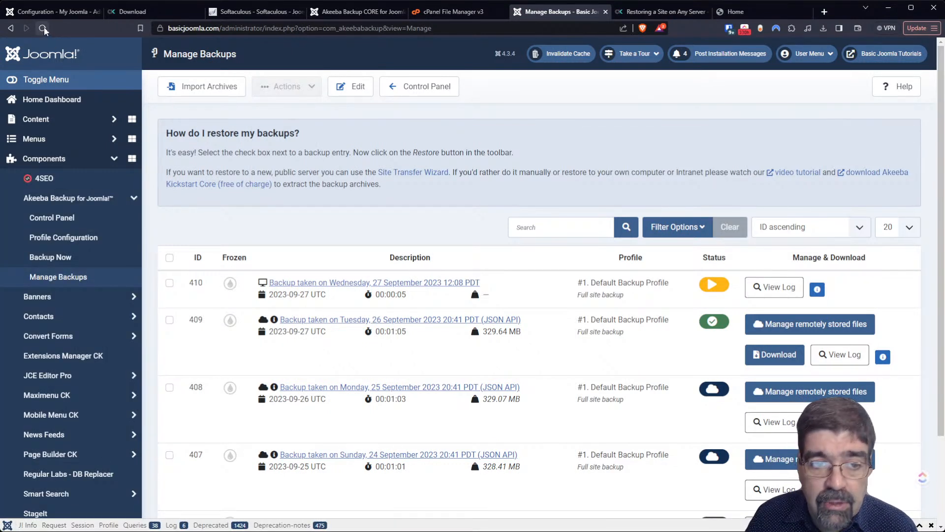
pyautogui.scroll(-2, 643, 356)
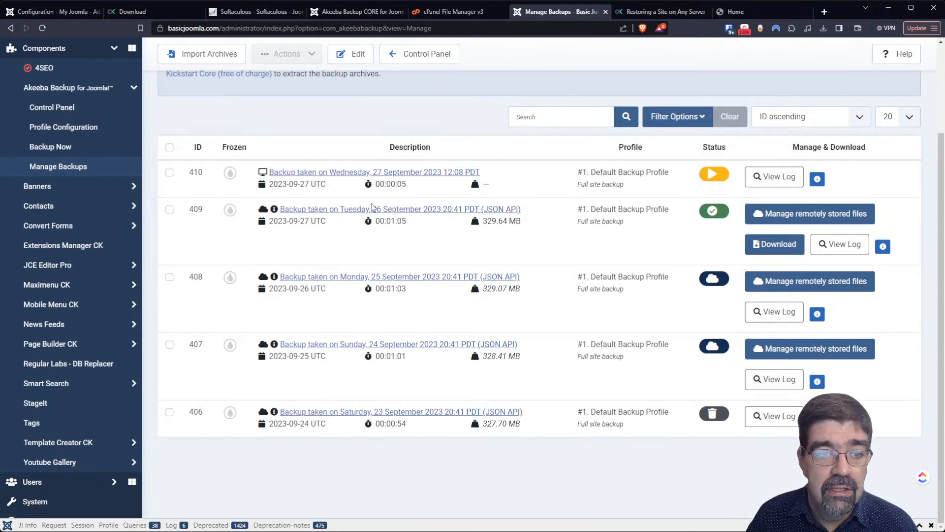
pyautogui.scroll(2, 376, 207)
pyautogui.click(76, 223)
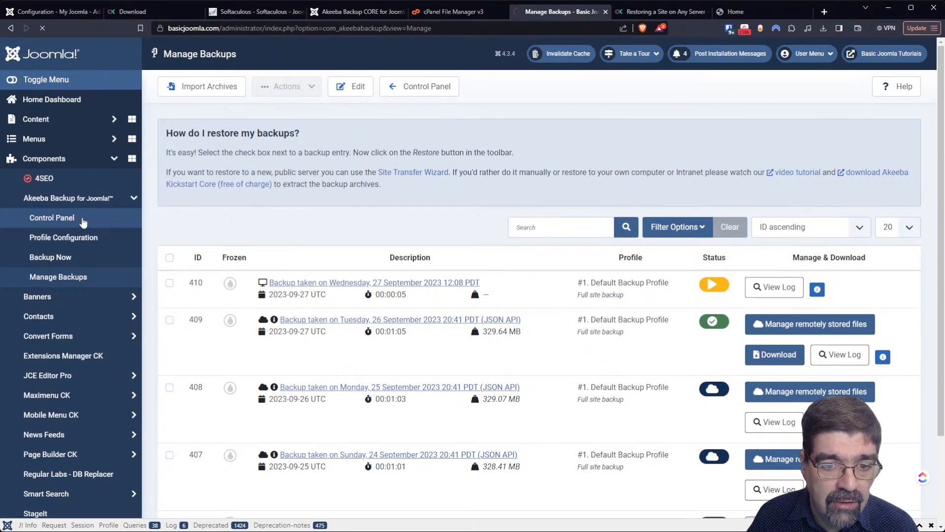
pyautogui.scroll(-3, 434, 235)
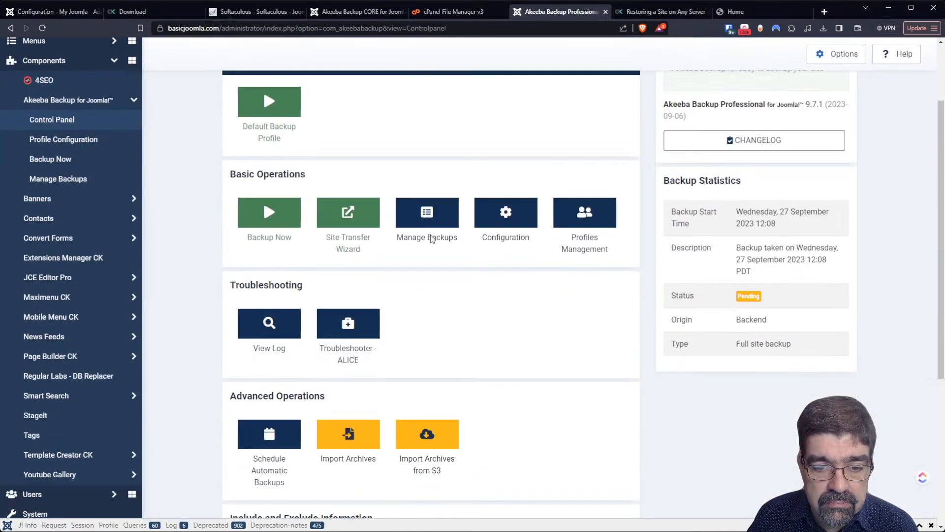
pyautogui.click(280, 272)
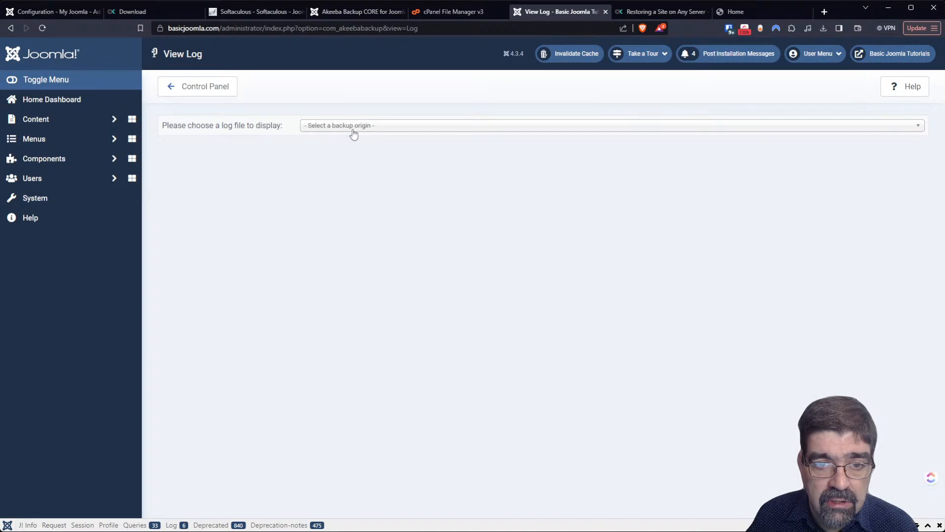
pyautogui.click(353, 127)
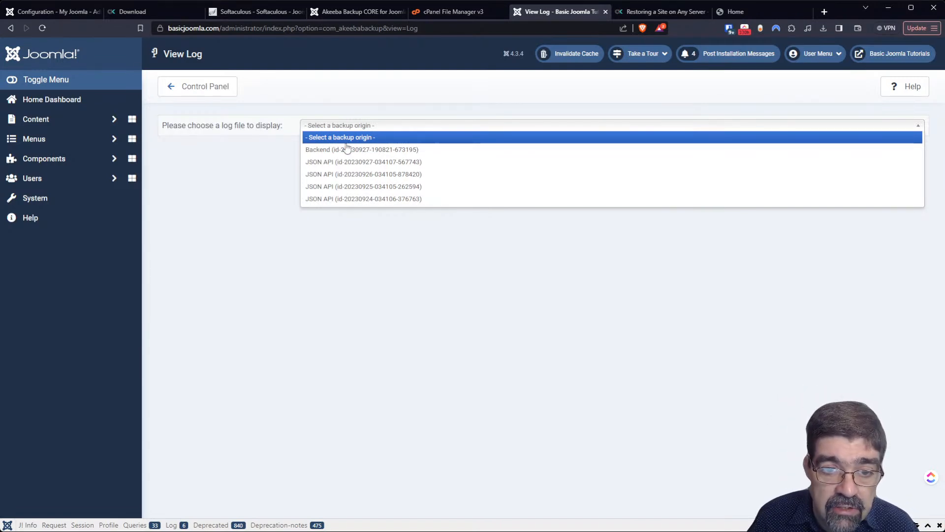
pyautogui.click(349, 162)
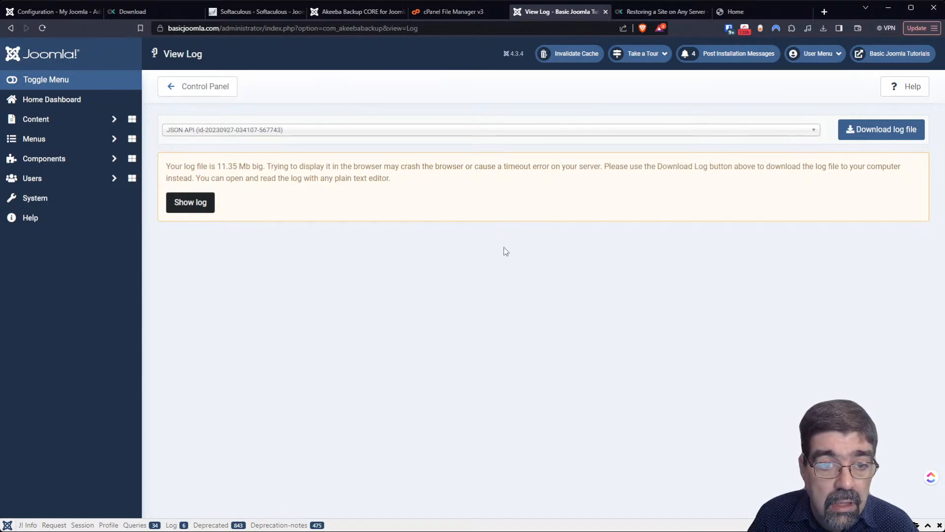
# - Show the oversized 11.35 Mb log, scroll through its entries, then return to the control panel
pyautogui.click(191, 202)
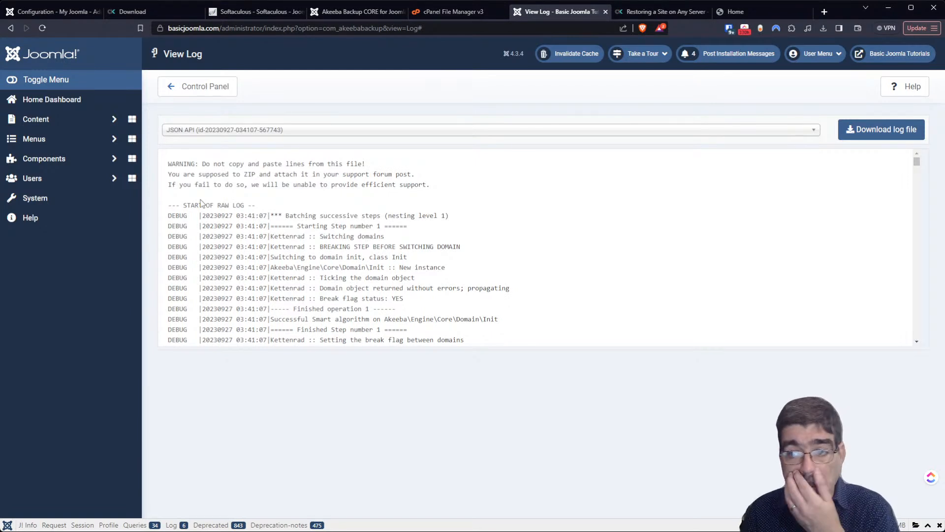
pyautogui.moveTo(918, 163); pyautogui.dragTo(919, 211)
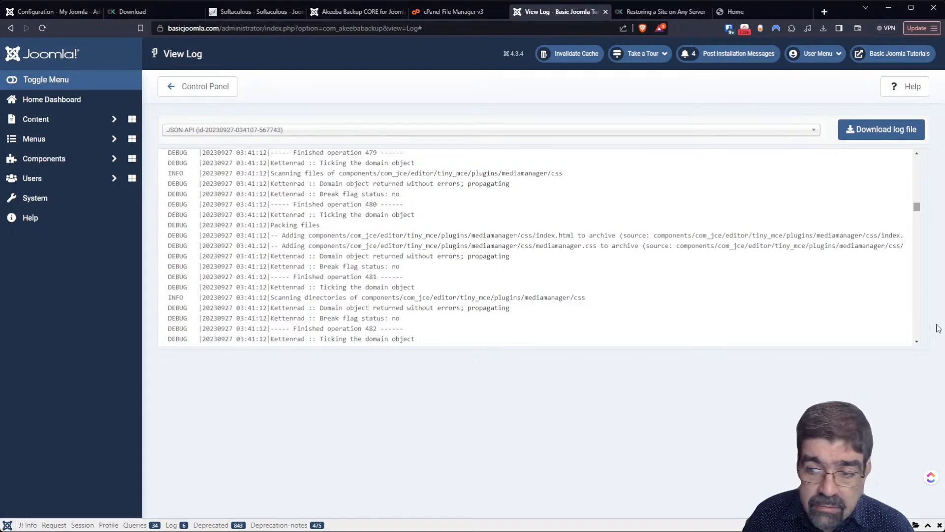
pyautogui.click(918, 328)
pyautogui.click(919, 329)
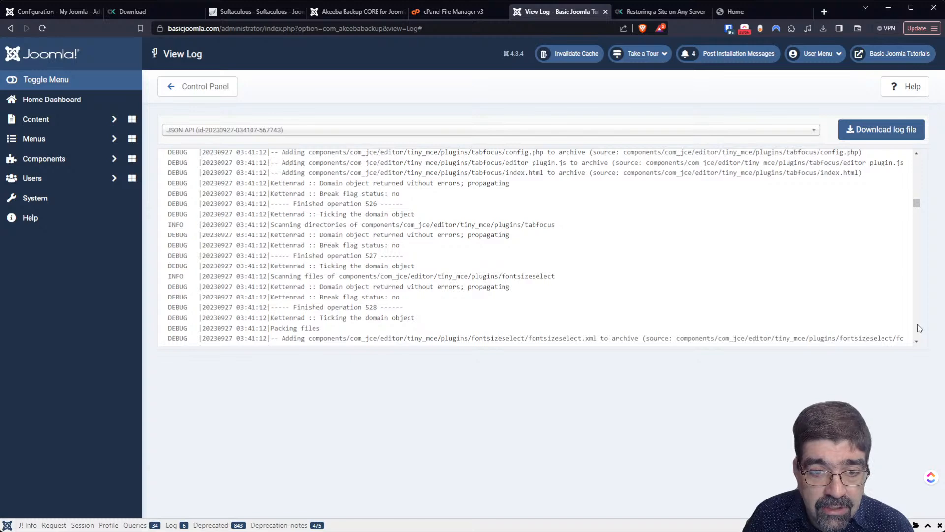
pyautogui.click(919, 329)
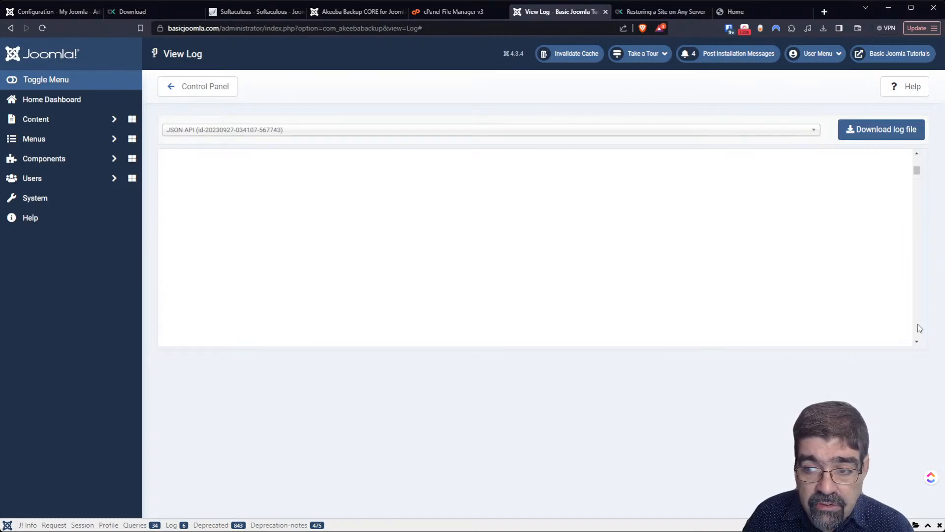
pyautogui.click(202, 92)
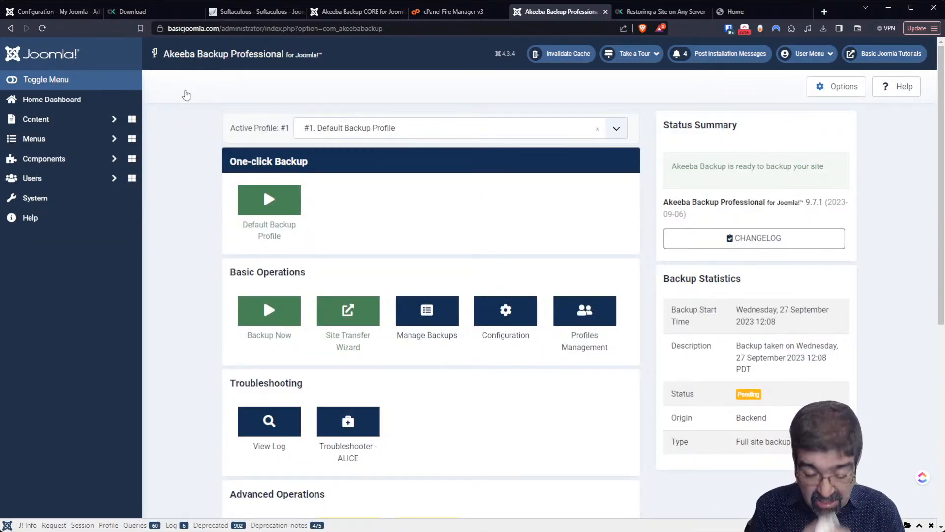
# - Highlight the recommended CRON command on Schedule Automatic Backups, then switch to cPanel File Manager
pyautogui.scroll(-5, 494, 251)
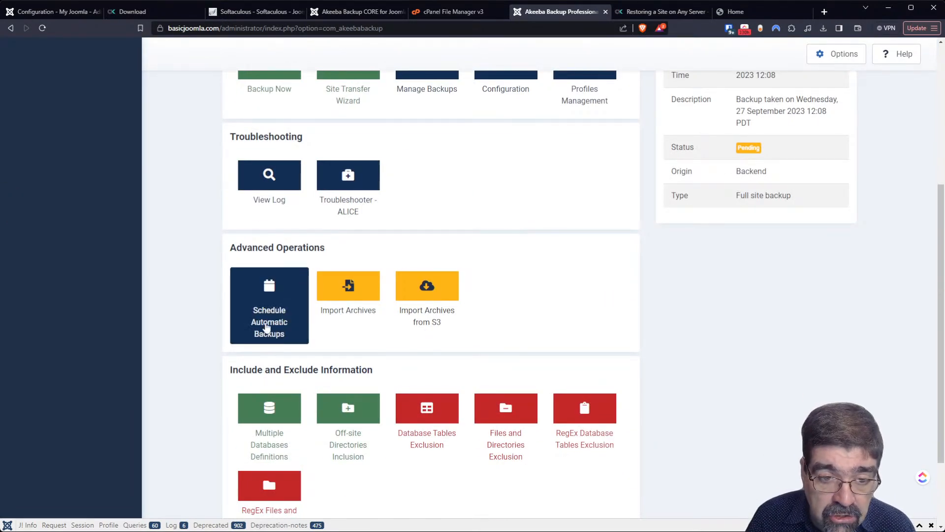
pyautogui.click(266, 286)
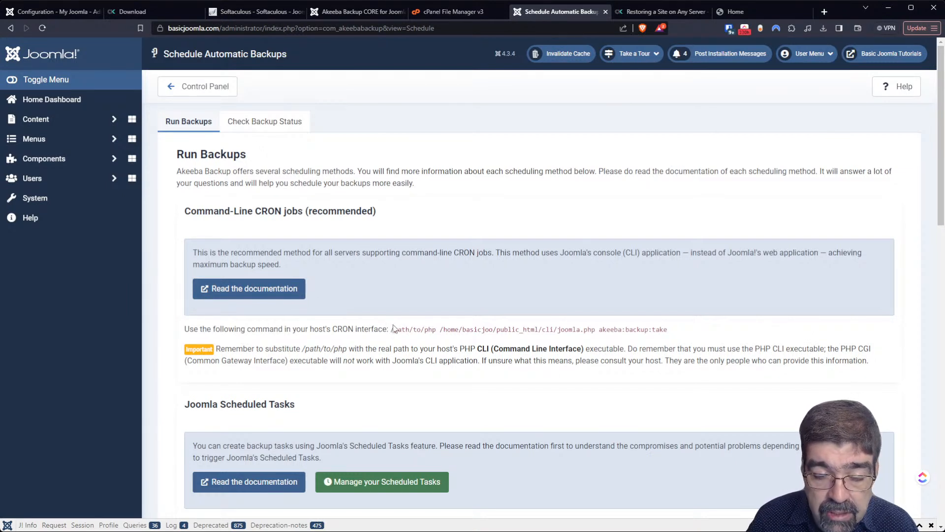
pyautogui.moveTo(392, 329); pyautogui.dragTo(684, 333)
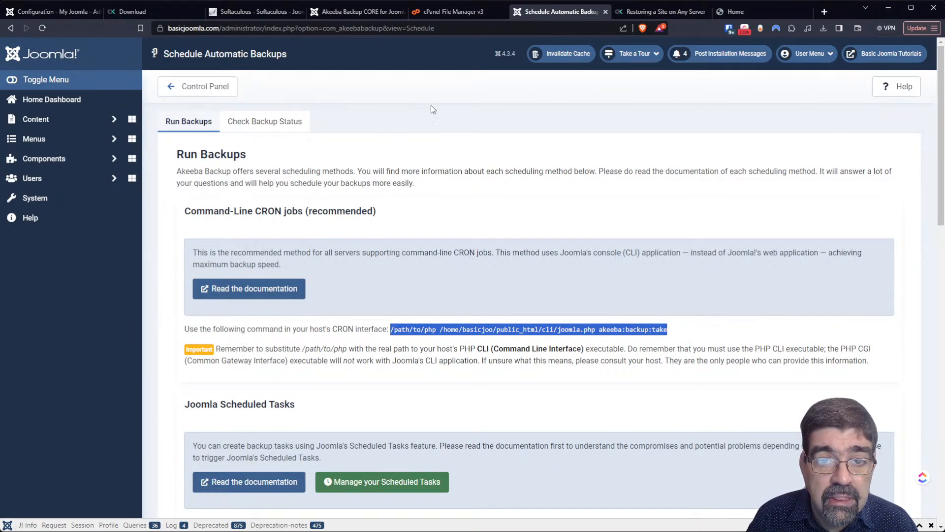
pyautogui.click(444, 13)
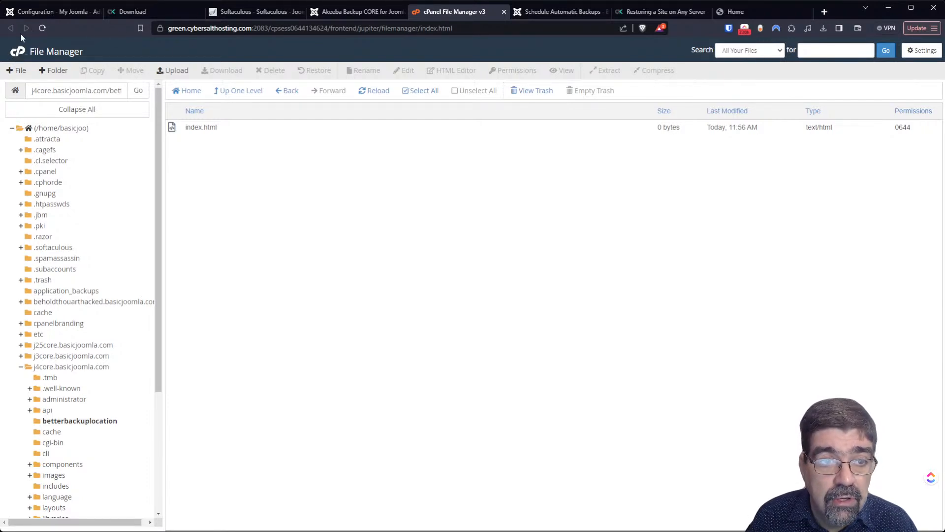
# - Find and open cPanel's Cron Jobs tool by searching 'cron'
pyautogui.click(42, 28)
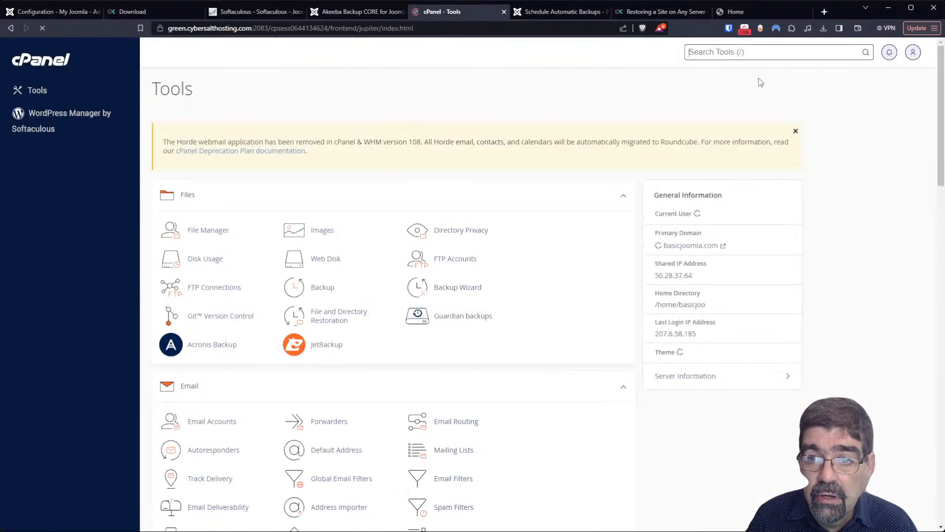
pyautogui.click(736, 53)
pyautogui.write('cron')
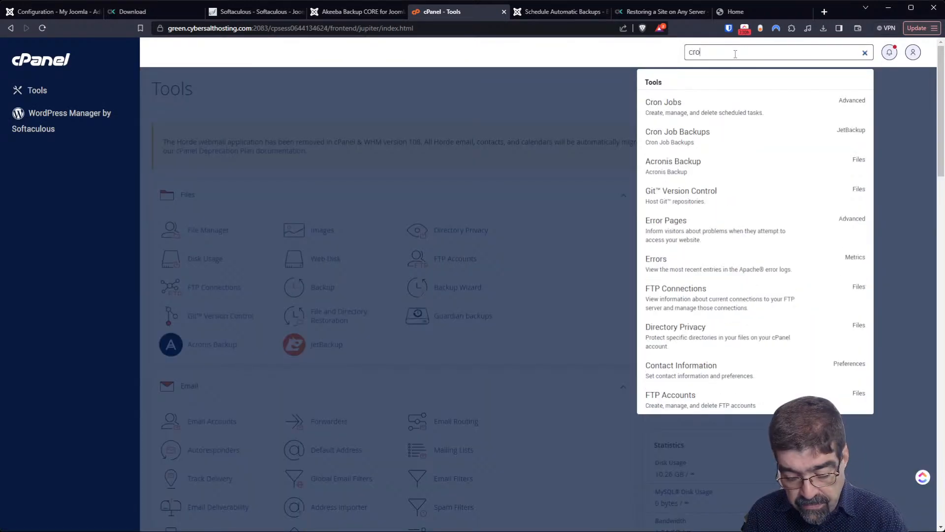
pyautogui.click(709, 113)
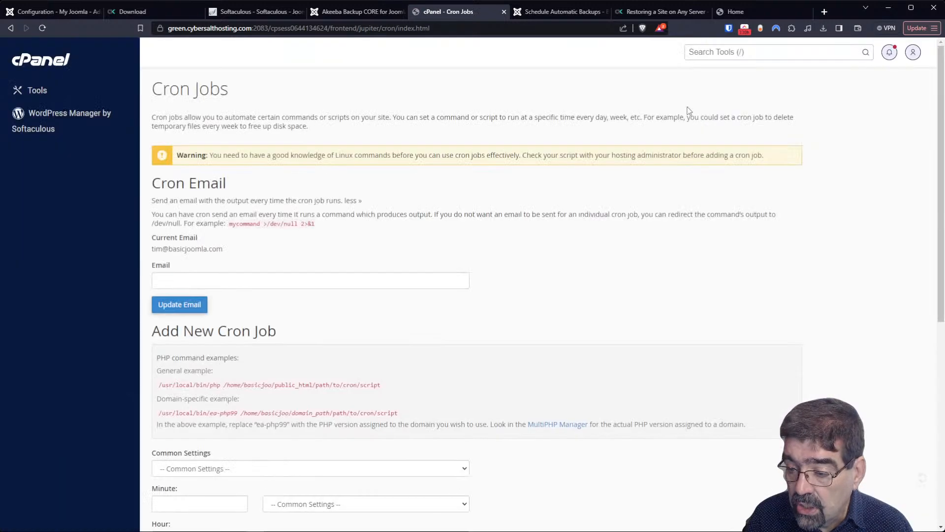
# - Confirm the akeeba:backup:take cron job runs at hour 0, then return to the Joomla tab
pyautogui.scroll(-4, 464, 168)
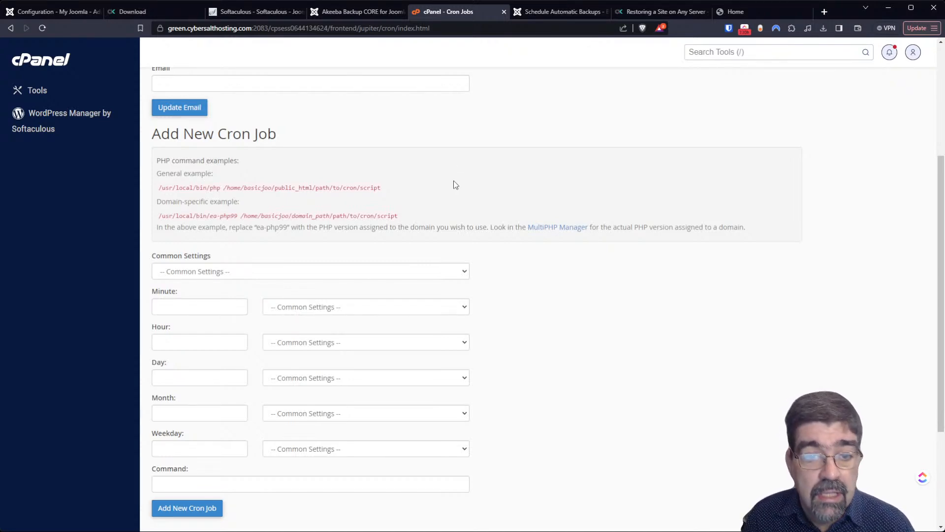
pyautogui.scroll(1, 456, 184)
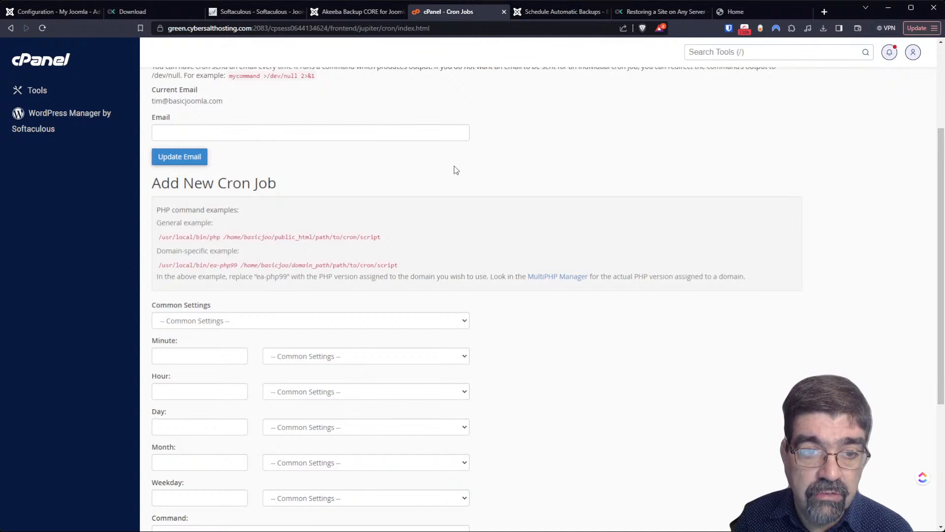
pyautogui.scroll(-4, 249, 169)
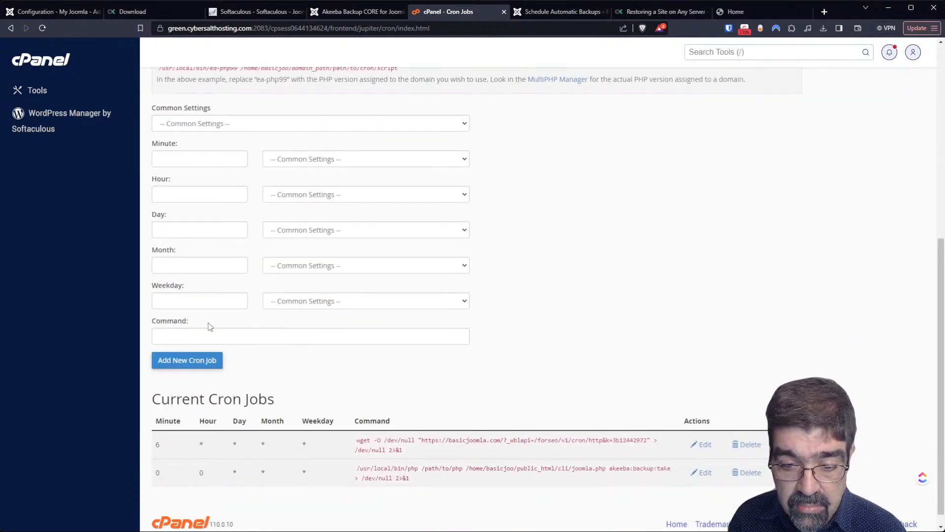
pyautogui.scroll(-1, 533, 414)
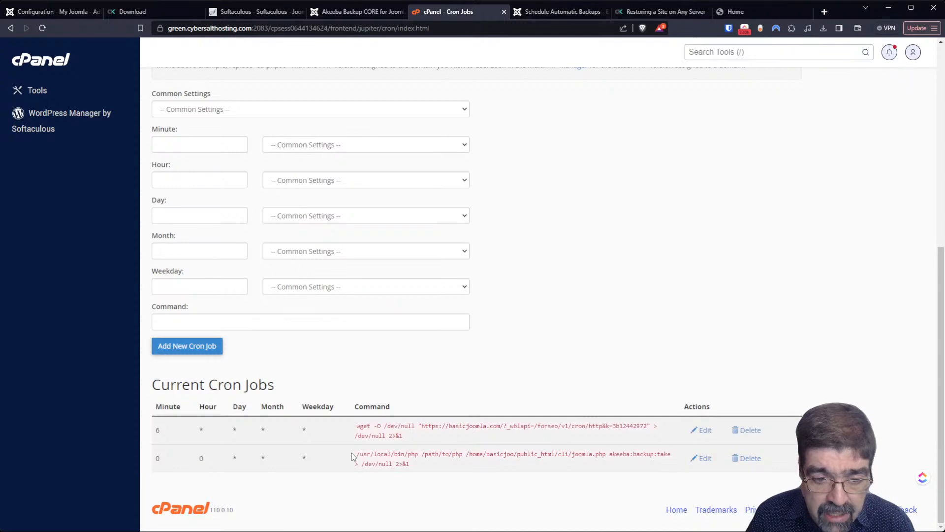
pyautogui.hotkey('ctrl', '+')
pyautogui.hotkey('ctrl', '+')
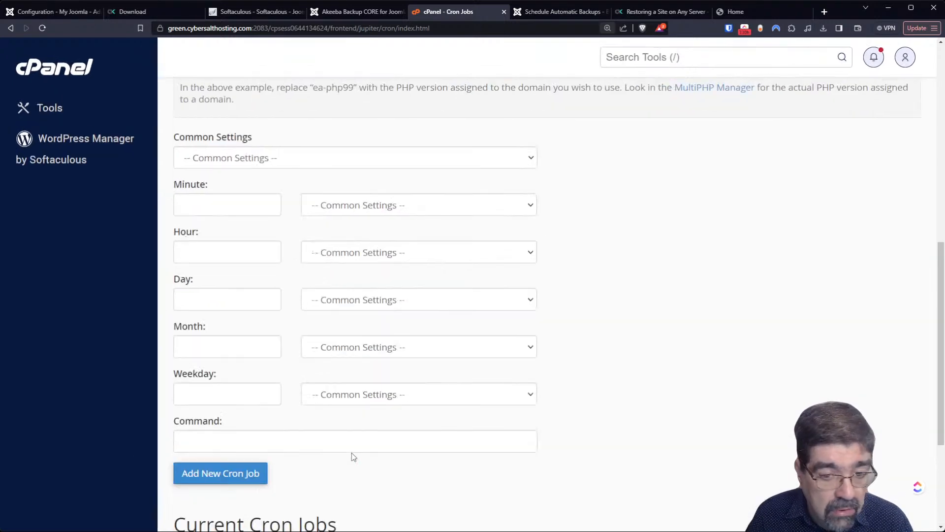
pyautogui.scroll(-5, 473, 404)
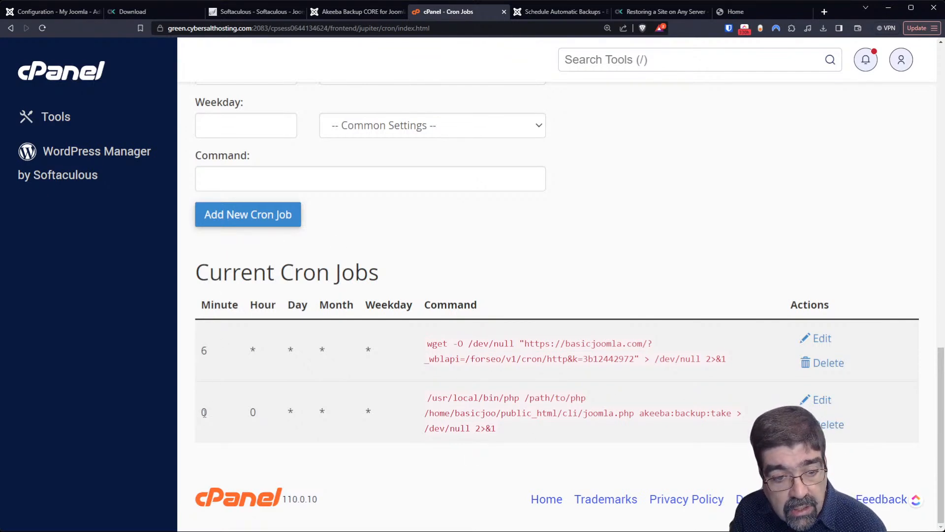
pyautogui.doubleClick(252, 412)
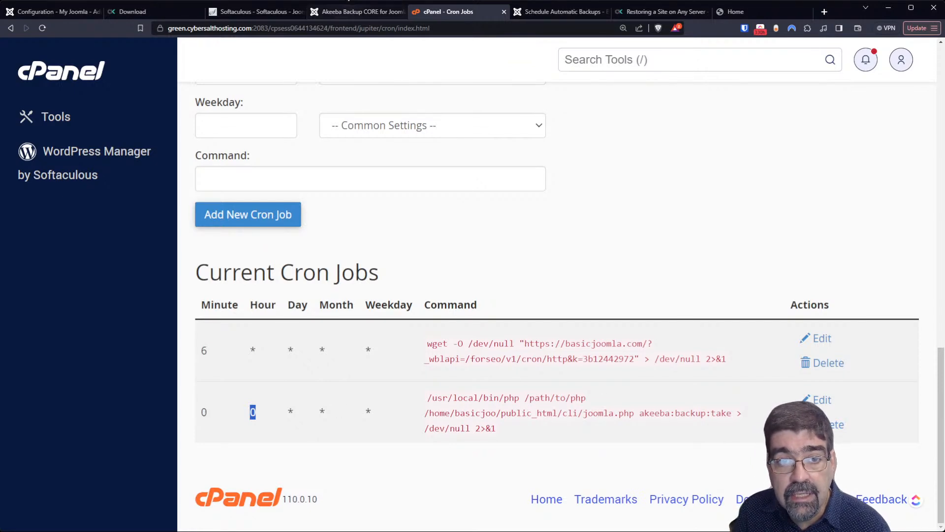
pyautogui.click(561, 12)
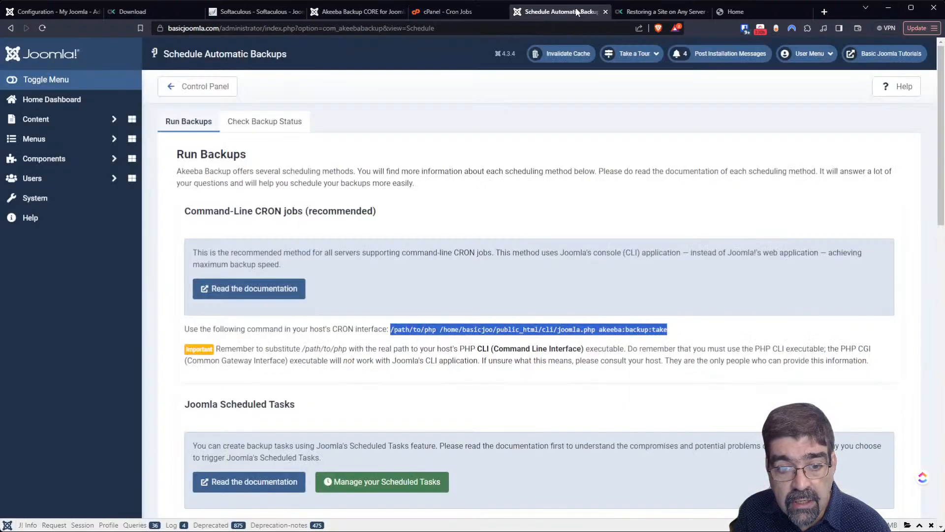
# - Review the existing backups in the Manage Backups list
pyautogui.click(58, 159)
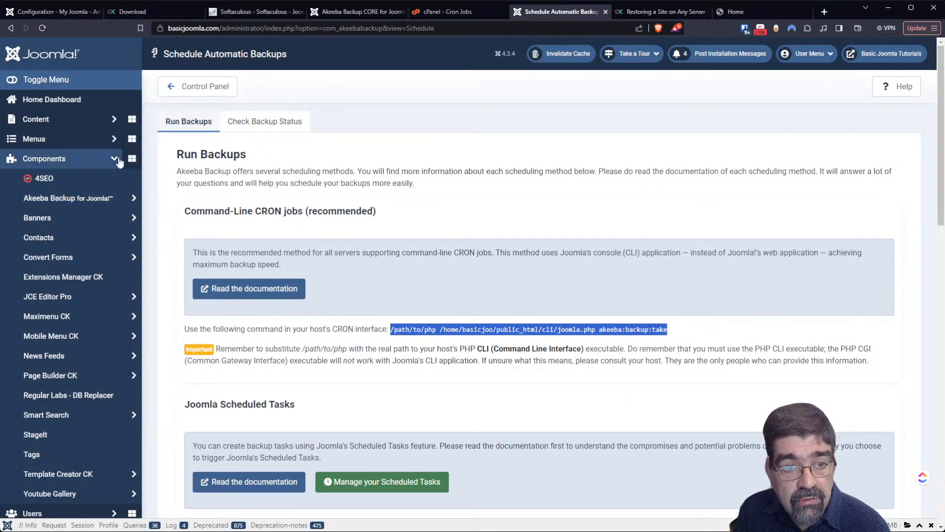
pyautogui.click(216, 87)
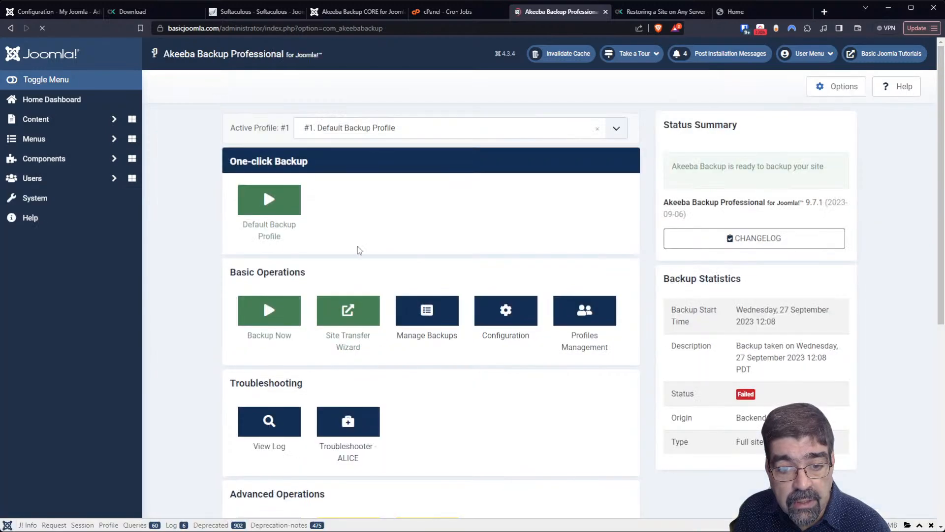
pyautogui.click(427, 326)
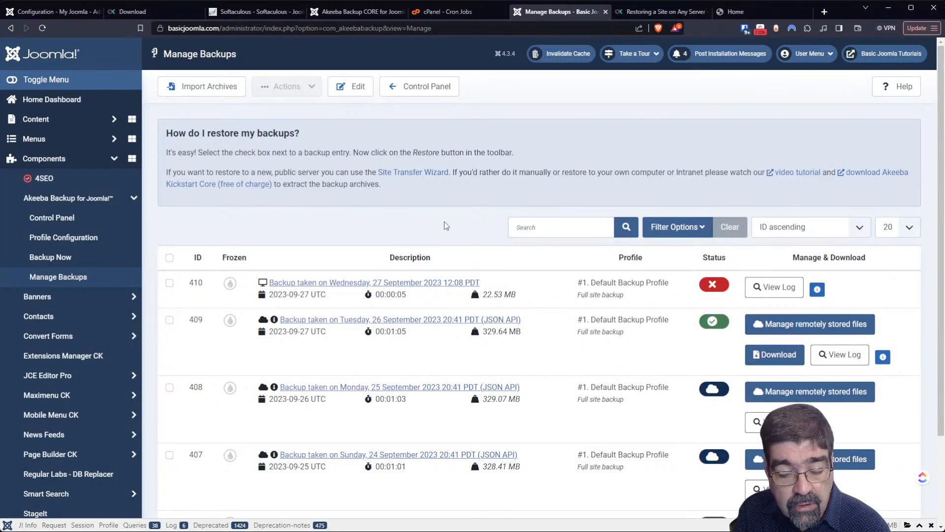
pyautogui.scroll(-2, 446, 226)
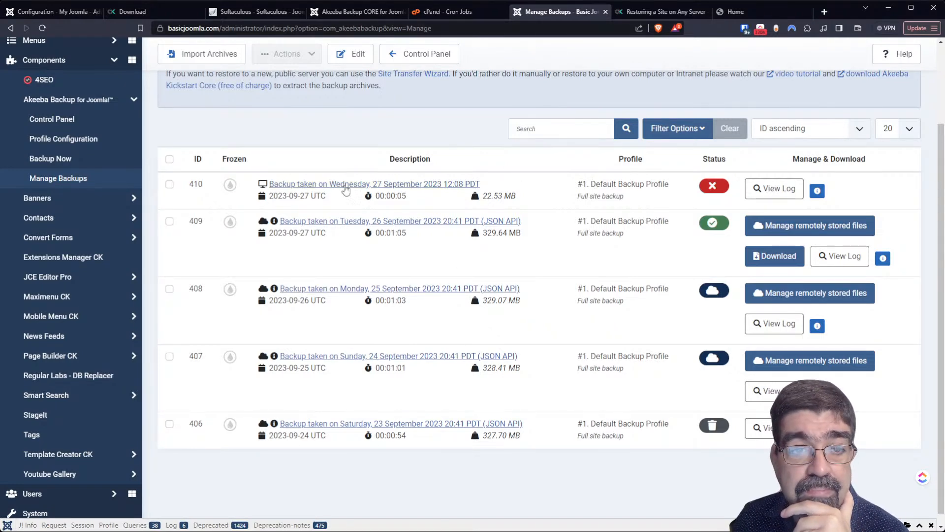
pyautogui.scroll(2, 344, 183)
# - Go through Schedule Automatic Backups to Joomla's Scheduled Tasks manager
pyautogui.click(435, 95)
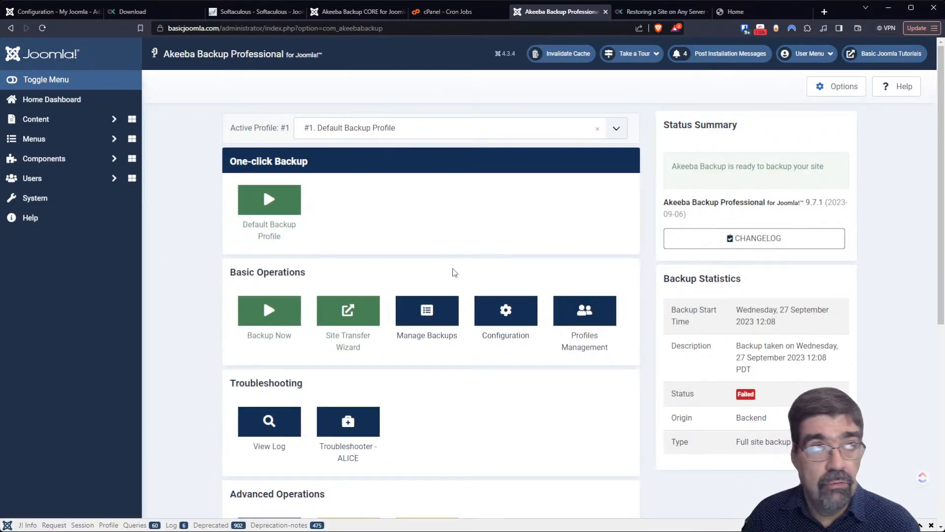
pyautogui.scroll(-3, 521, 350)
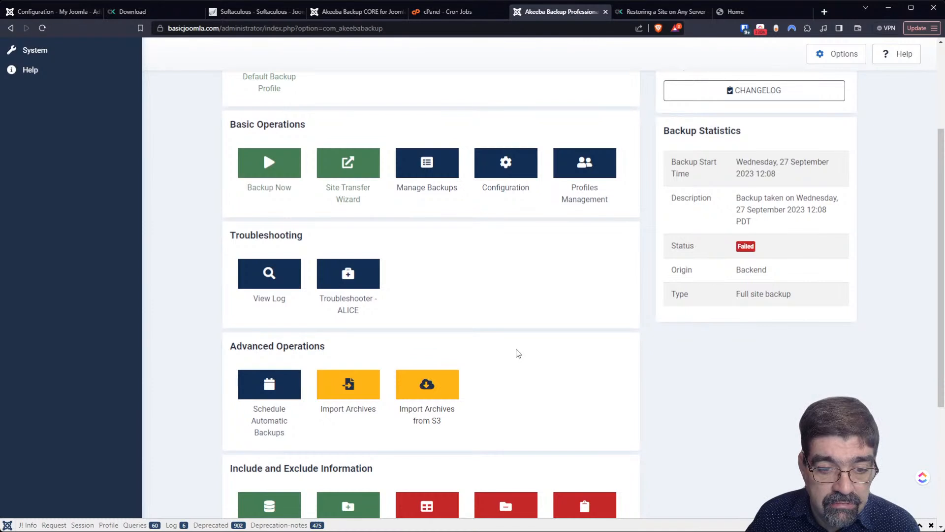
pyautogui.click(266, 394)
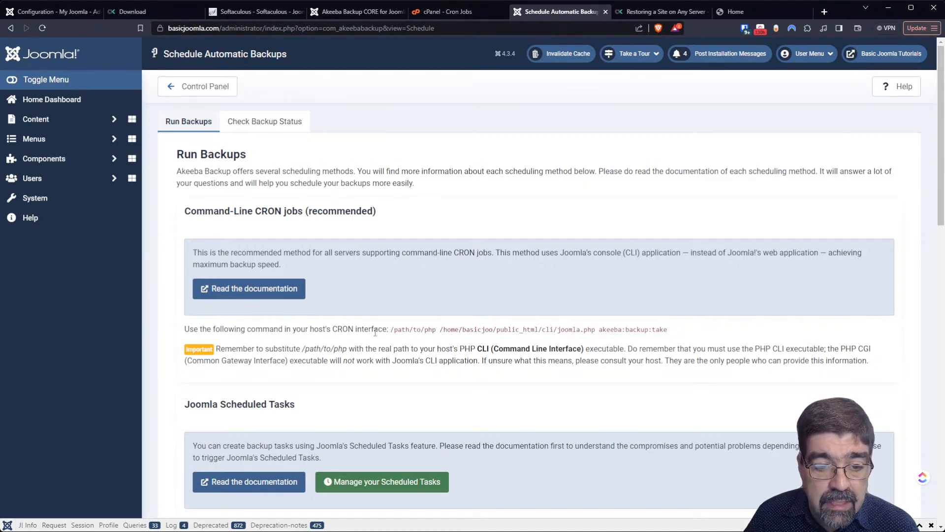
pyautogui.scroll(-3, 375, 333)
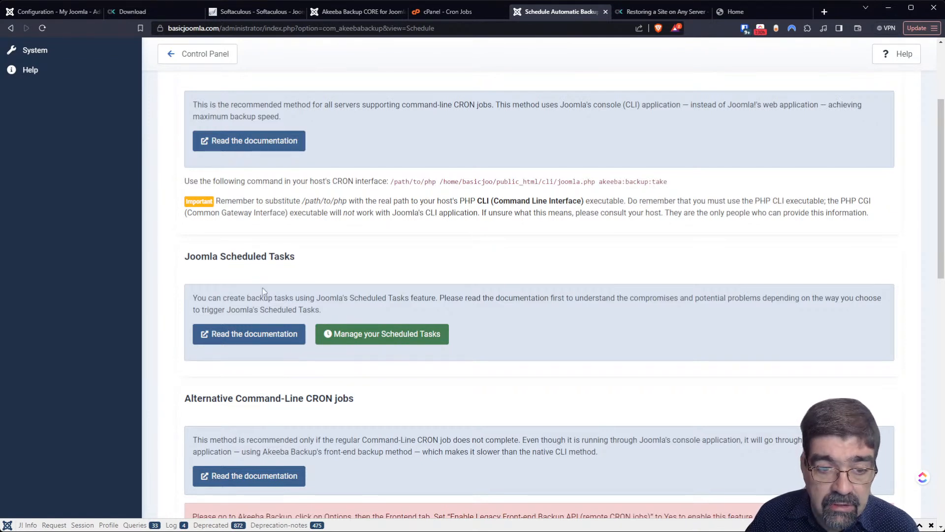
pyautogui.click(367, 333)
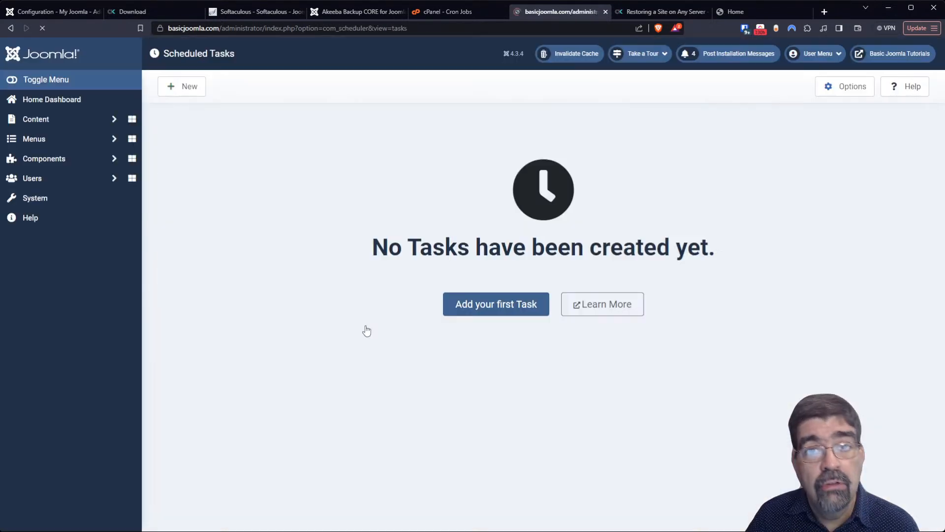
# - Cancel the new scheduled task and open Akeeba's Profile Configuration for the Default Backup Profile
pyautogui.click(519, 314)
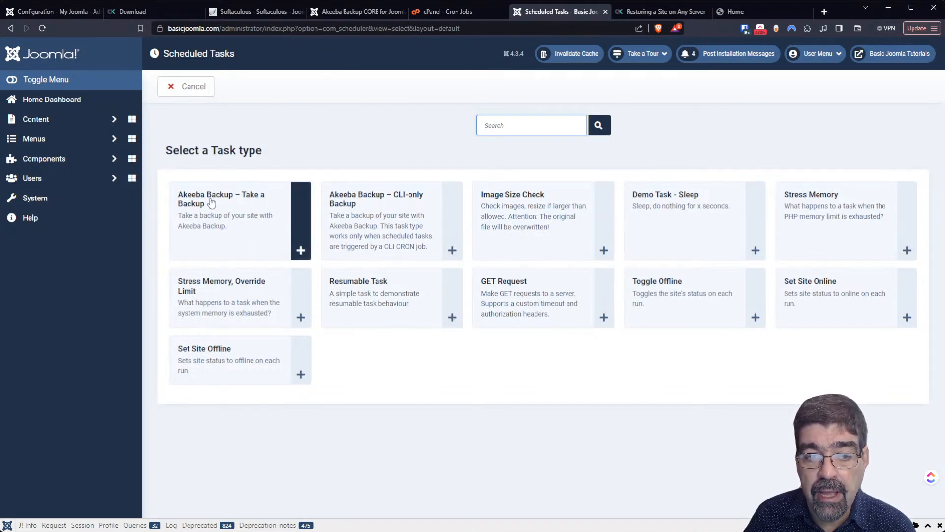
pyautogui.click(188, 97)
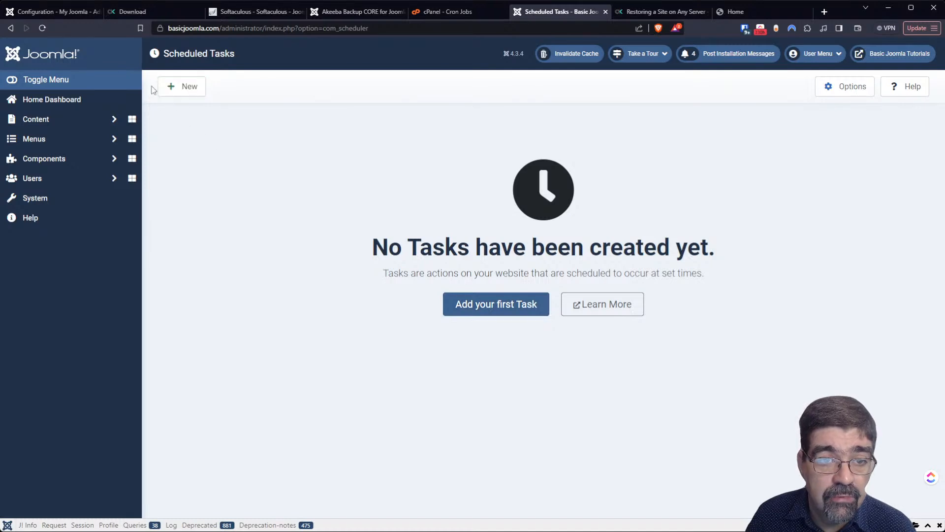
pyautogui.click(58, 159)
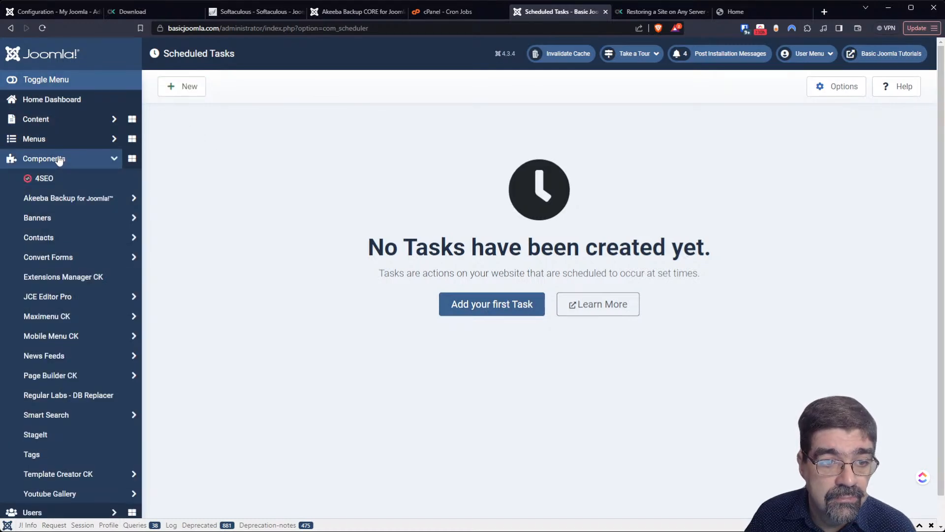
pyautogui.click(61, 200)
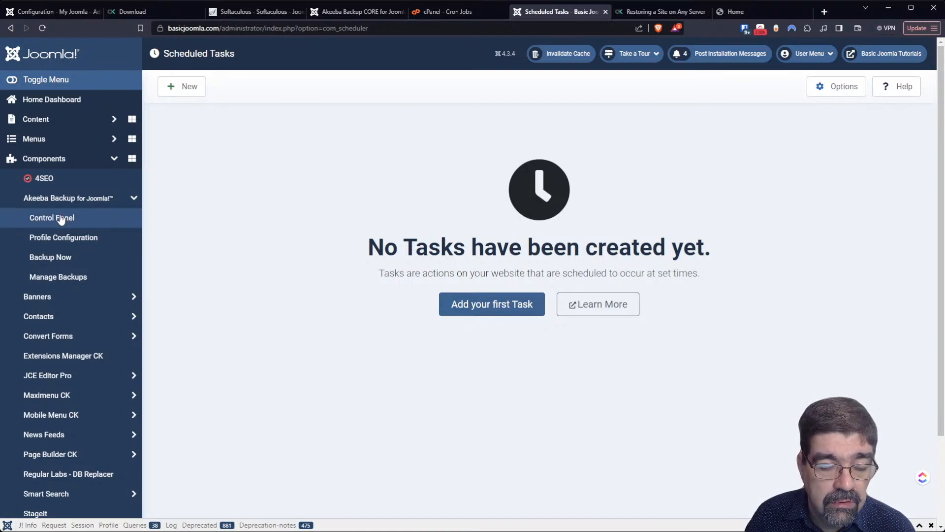
pyautogui.click(50, 240)
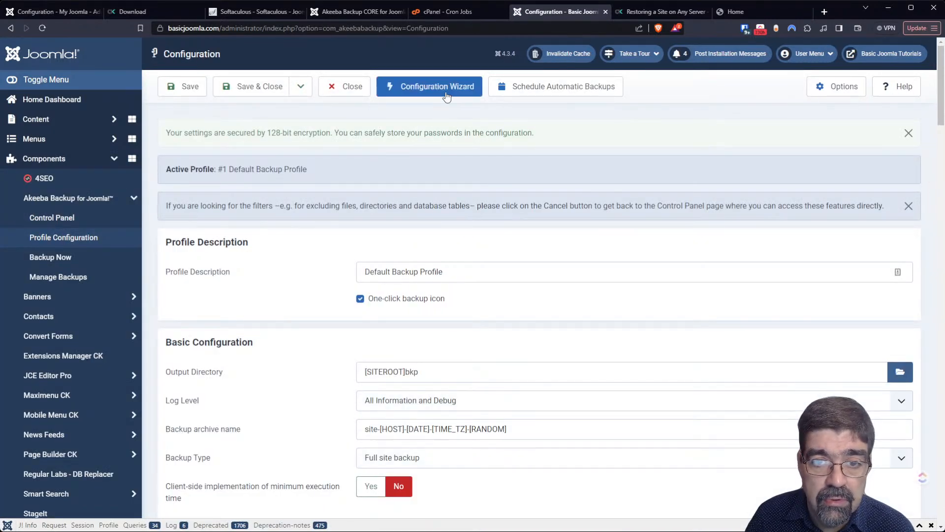
# - Close the profile configuration without saving and open Import Archives
pyautogui.click(325, 96)
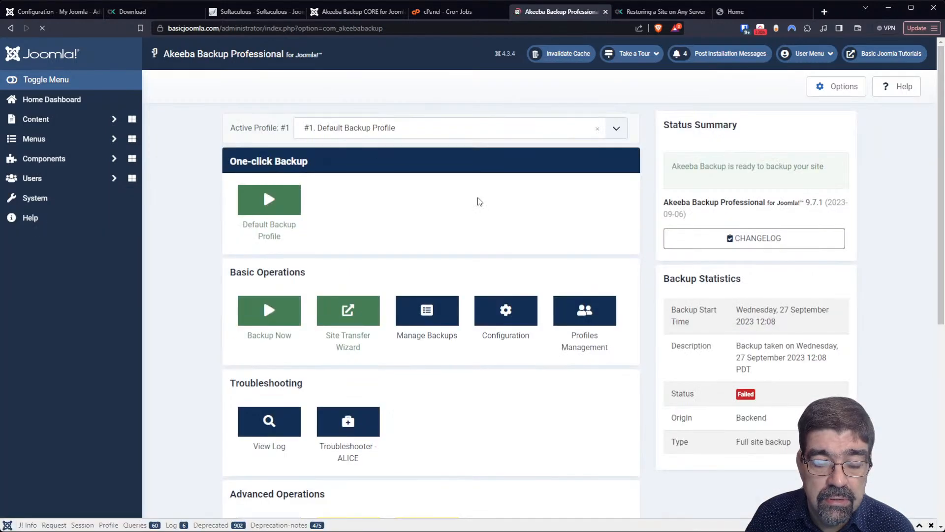
pyautogui.scroll(-6, 493, 253)
pyautogui.scroll(-1, 496, 252)
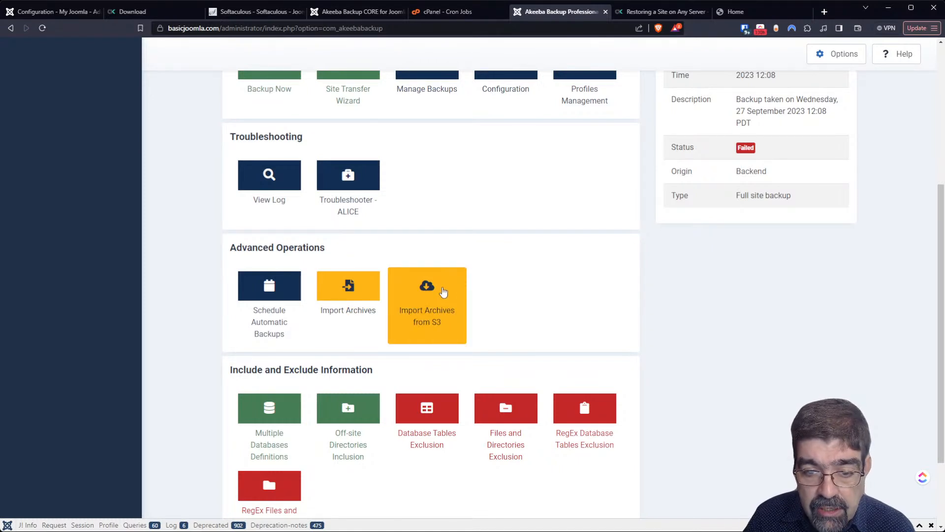
pyautogui.click(343, 294)
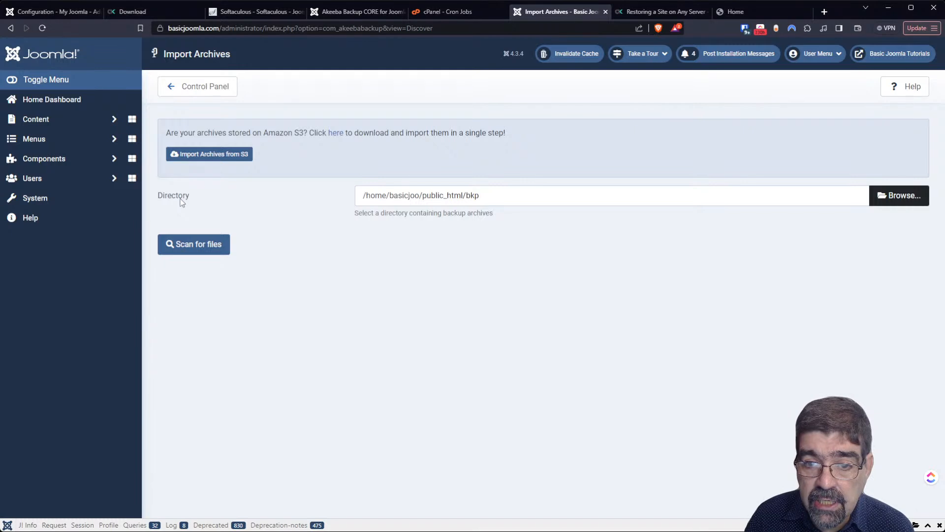
# - Keep the bkp folder, scan it for archives, then return to the control panel
pyautogui.click(895, 198)
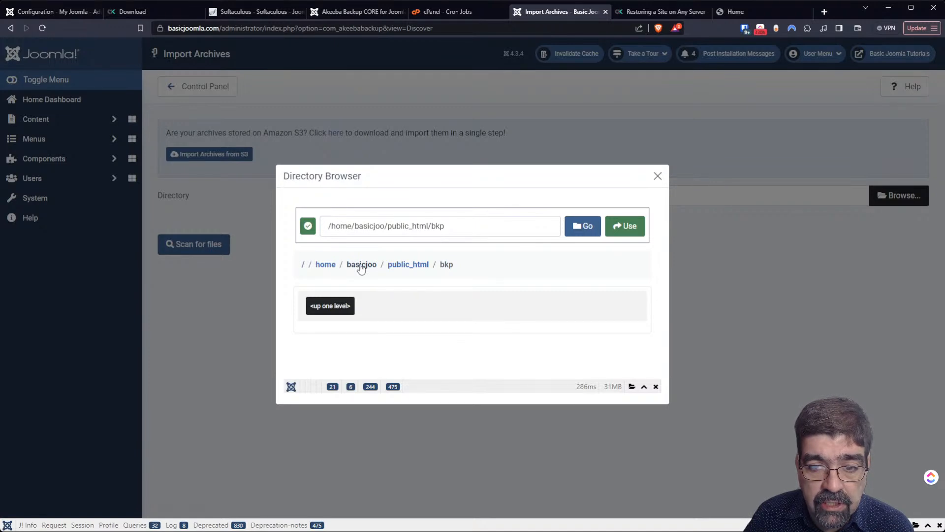
pyautogui.click(657, 176)
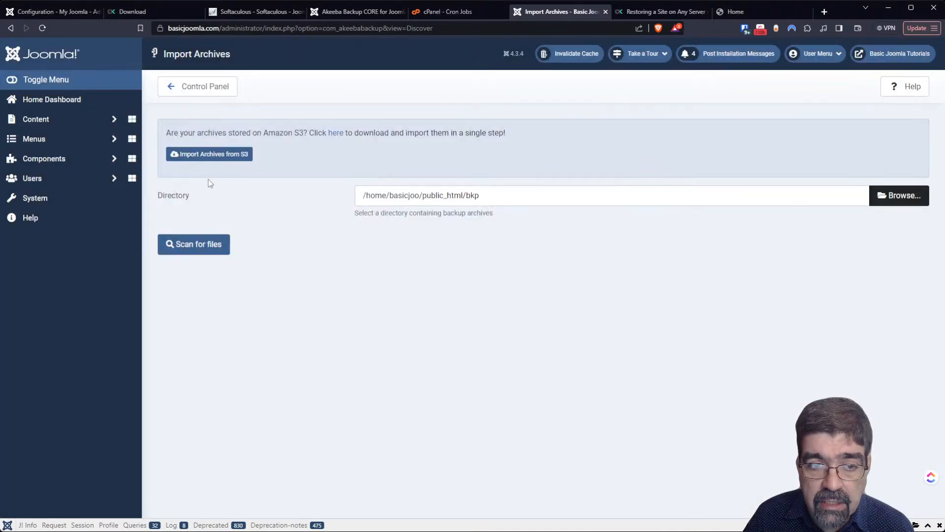
pyautogui.click(197, 257)
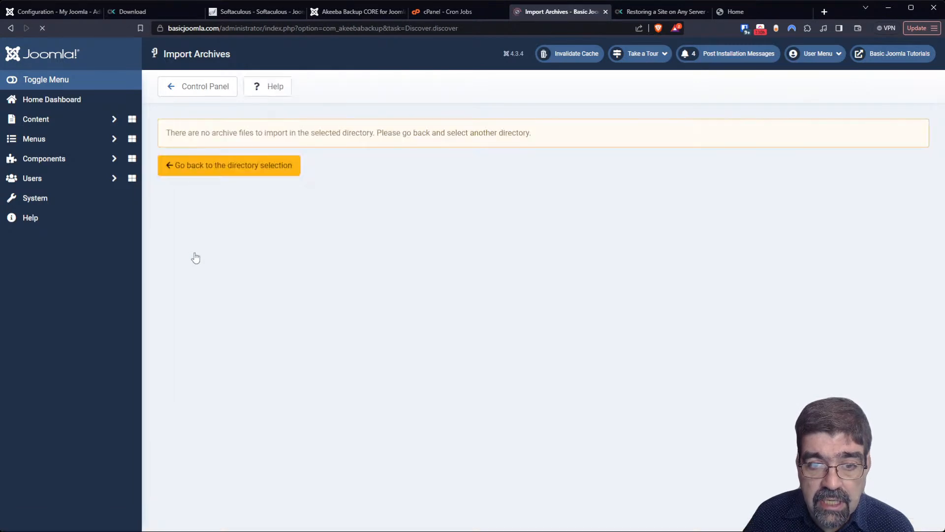
pyautogui.click(209, 169)
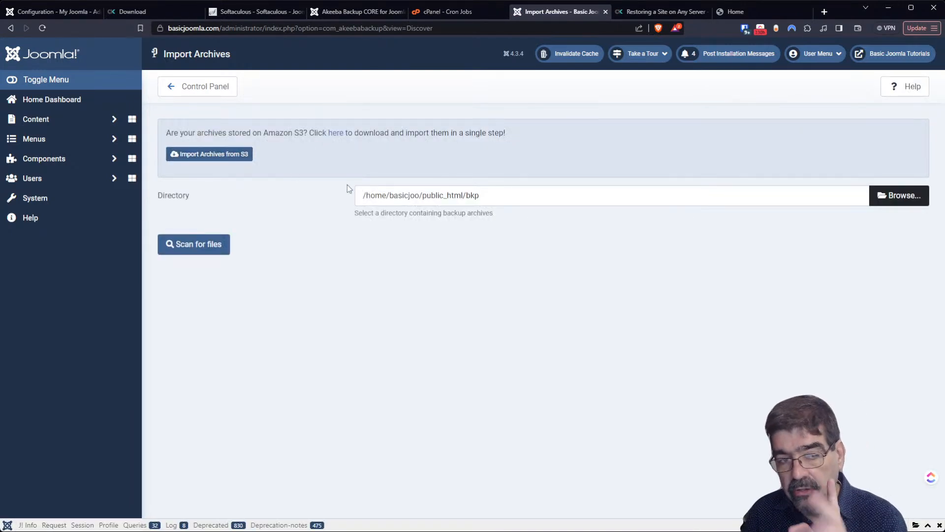
pyautogui.click(216, 95)
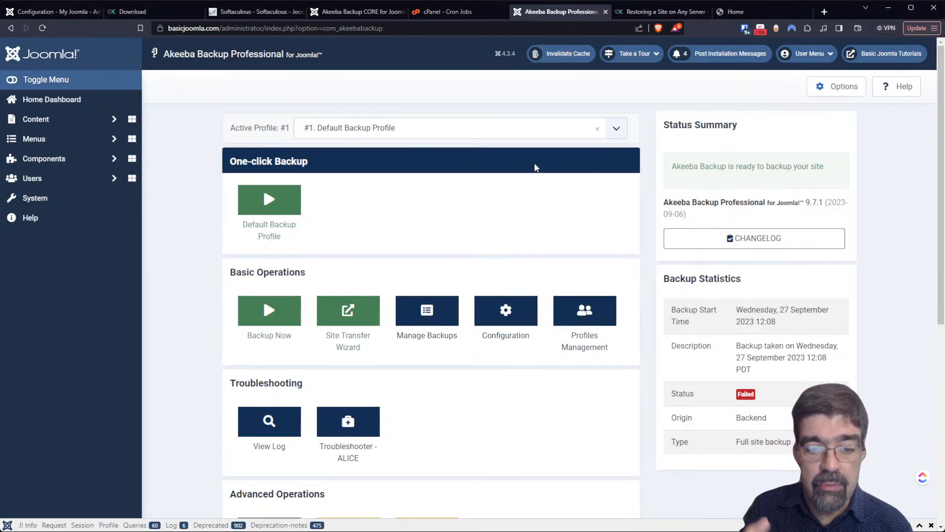
# - Preview Import Archives from S3, go back, then switch to the Akeeba Backup CORE site
pyautogui.scroll(-4, 536, 168)
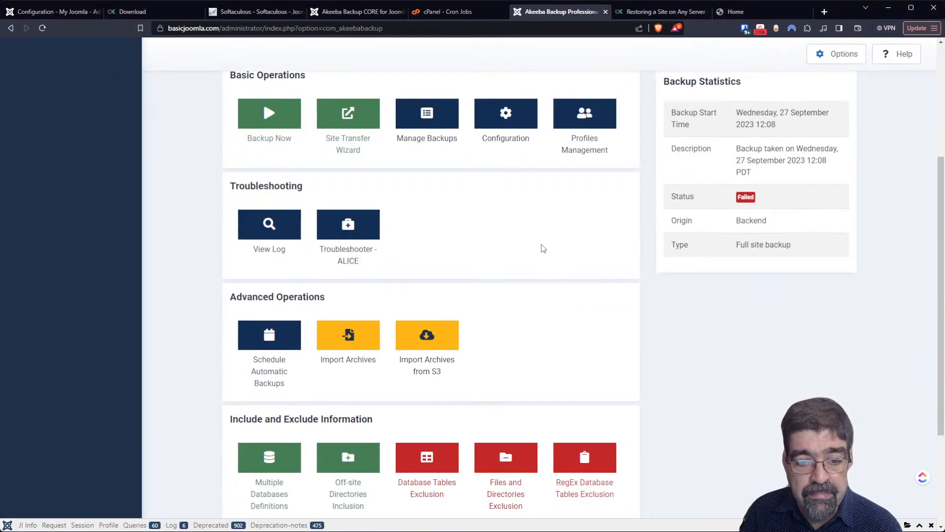
pyautogui.click(441, 335)
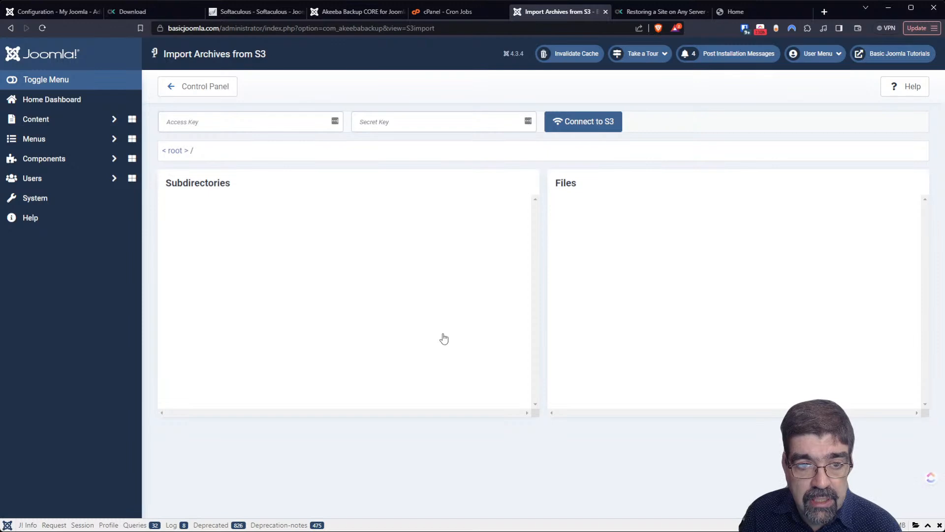
pyautogui.click(407, 131)
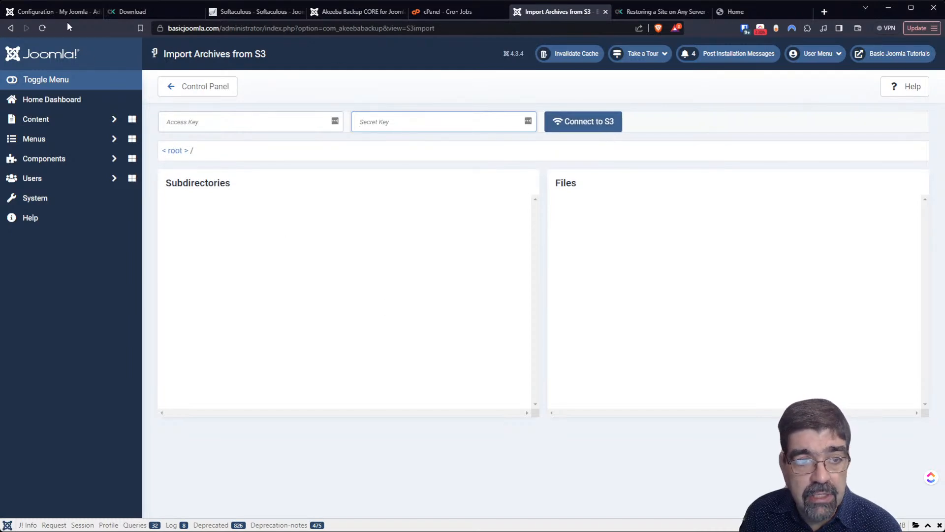
pyautogui.click(9, 30)
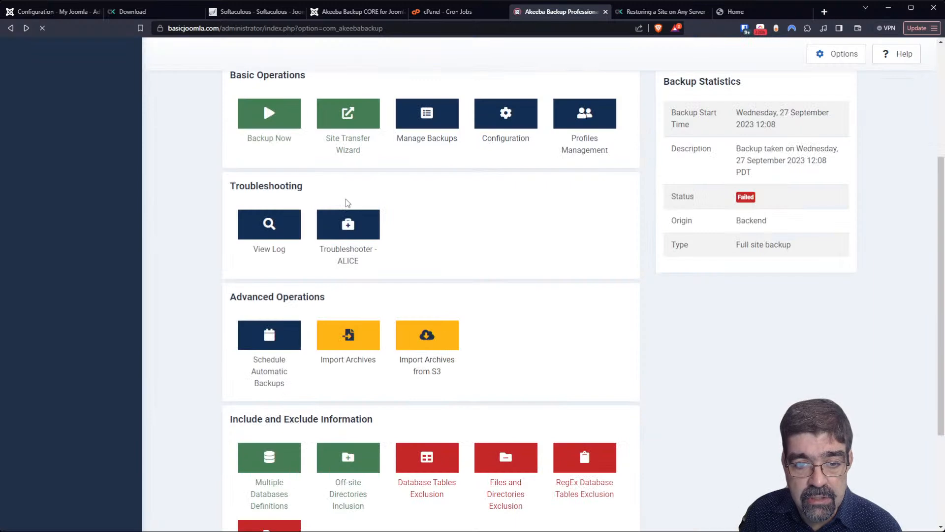
pyautogui.scroll(-3, 495, 230)
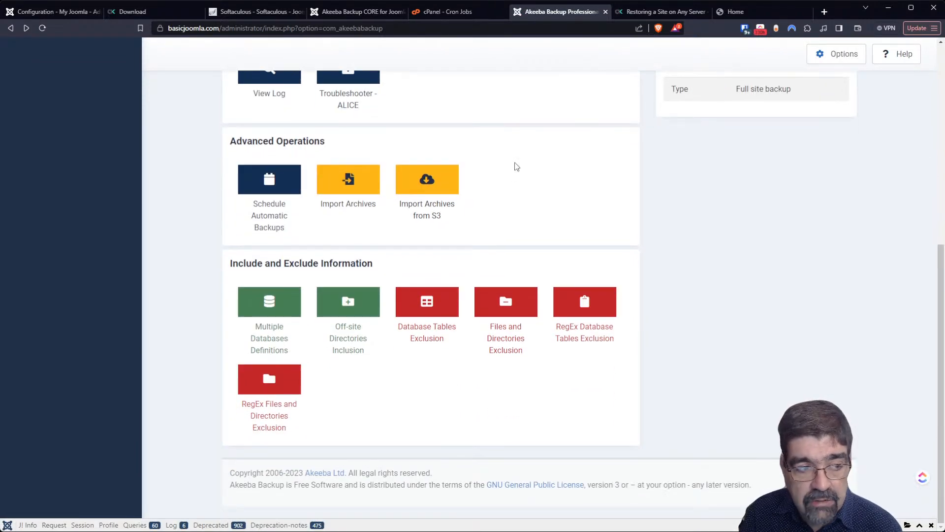
pyautogui.click(325, 12)
# - Make #1 Default Backup Profile First one the active backup profile
pyautogui.scroll(3, 242, 152)
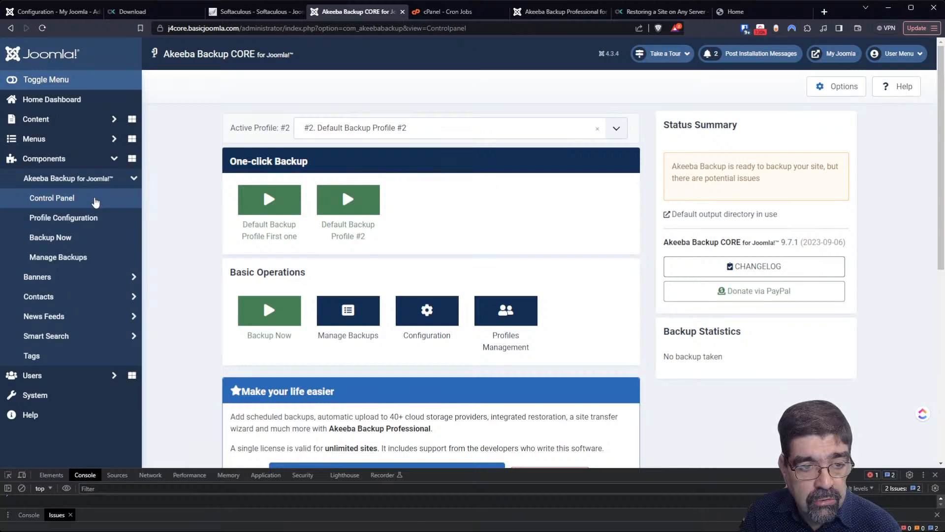
pyautogui.scroll(-5, 541, 204)
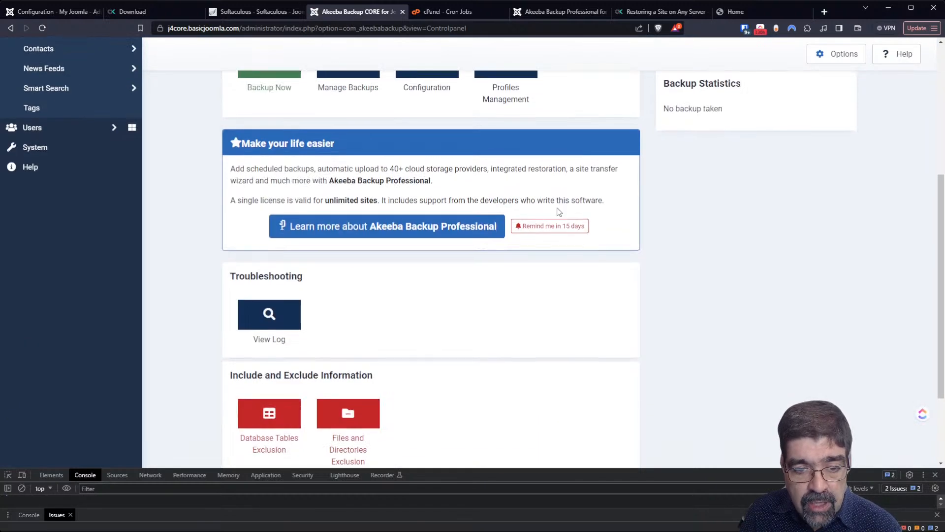
pyautogui.scroll(-3, 559, 204)
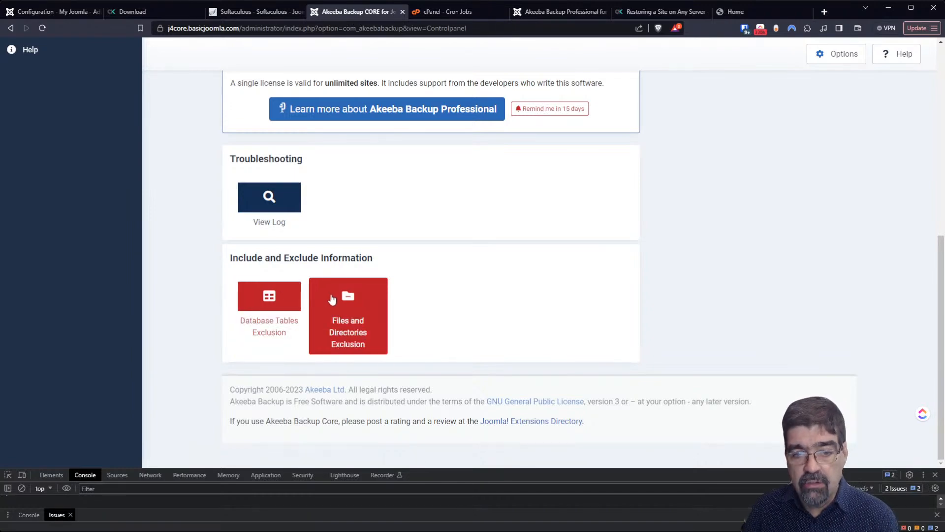
pyautogui.scroll(8, 506, 316)
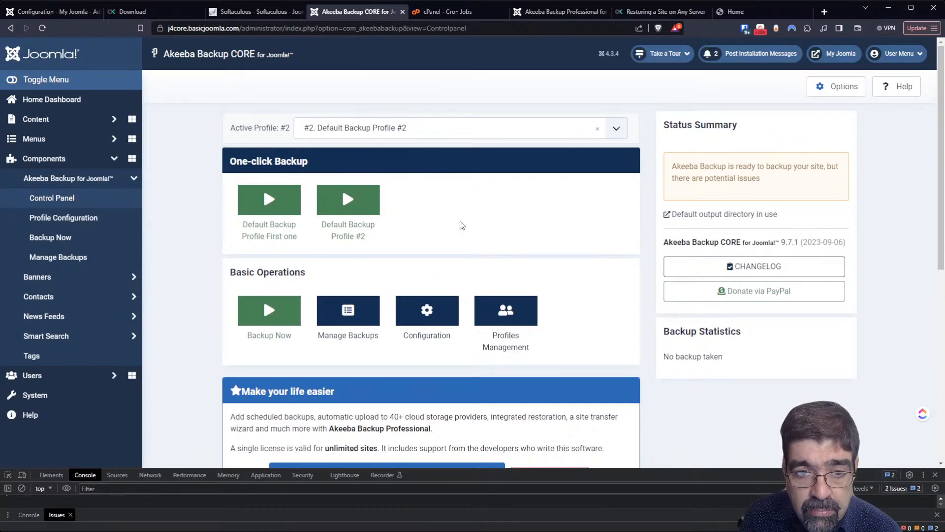
pyautogui.click(311, 127)
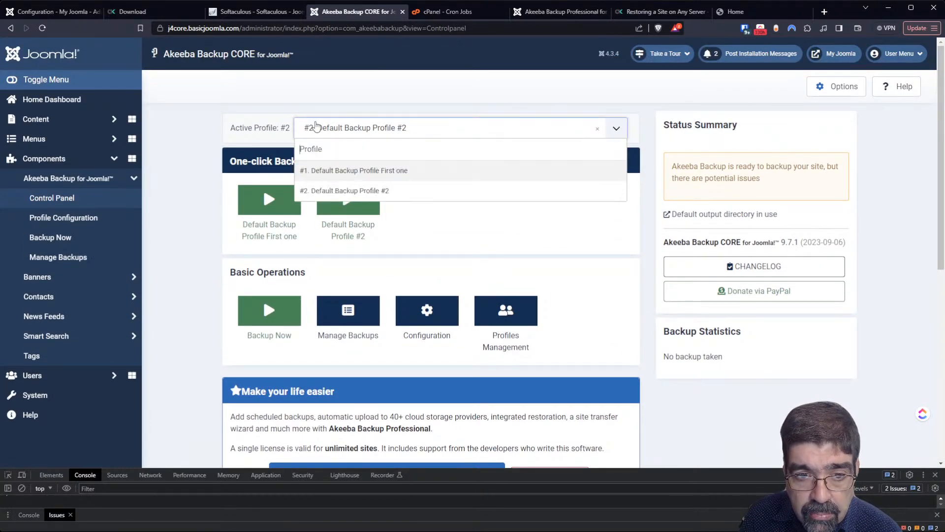
pyautogui.click(329, 170)
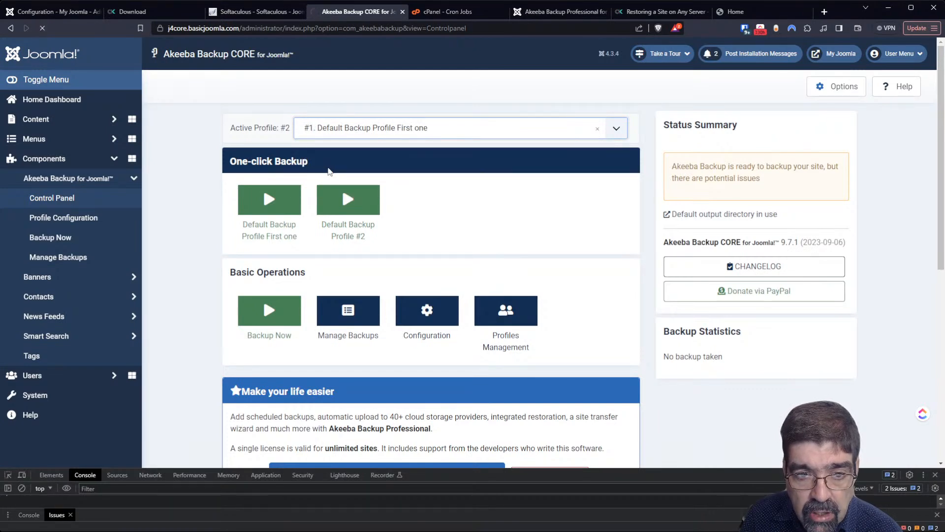
# - Open the Files and Directories Exclusion page from the control panel
pyautogui.scroll(-8, 538, 209)
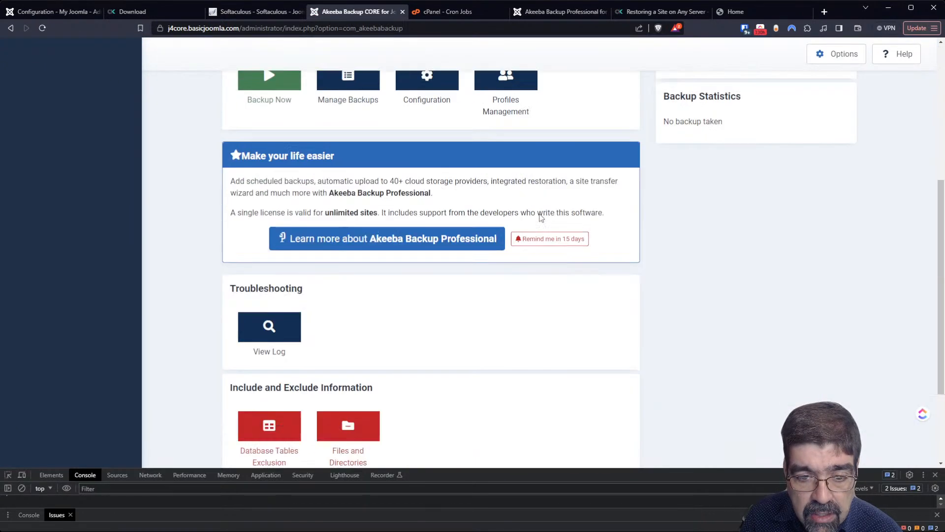
pyautogui.scroll(-1, 537, 208)
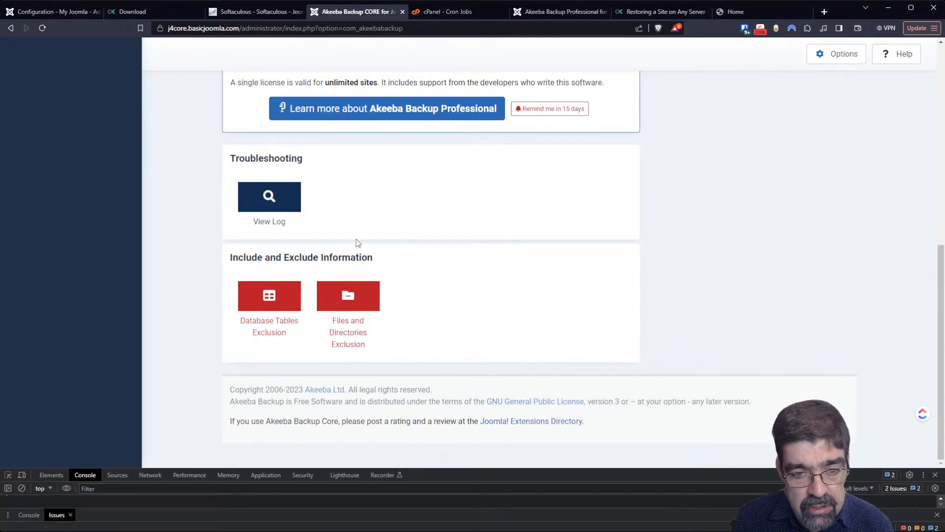
pyautogui.click(343, 308)
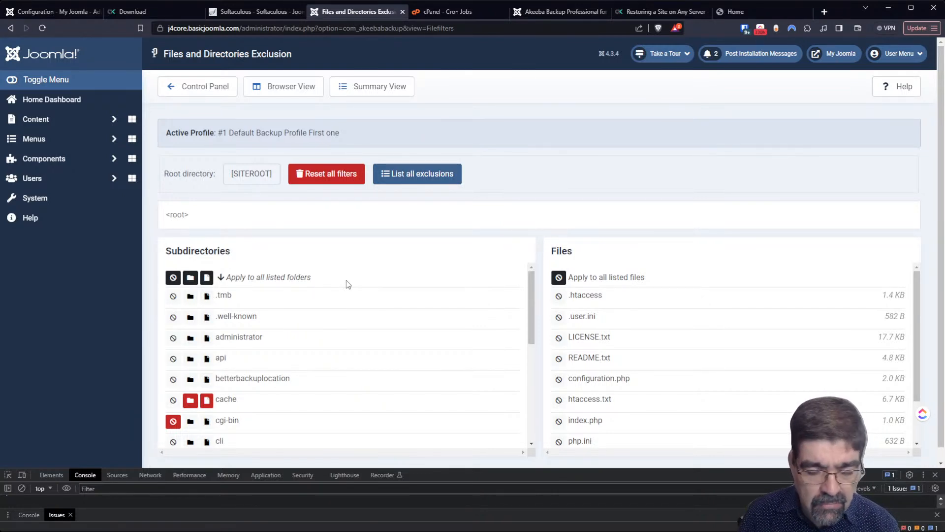
pyautogui.scroll(-2, 346, 285)
pyautogui.scroll(-3, 346, 293)
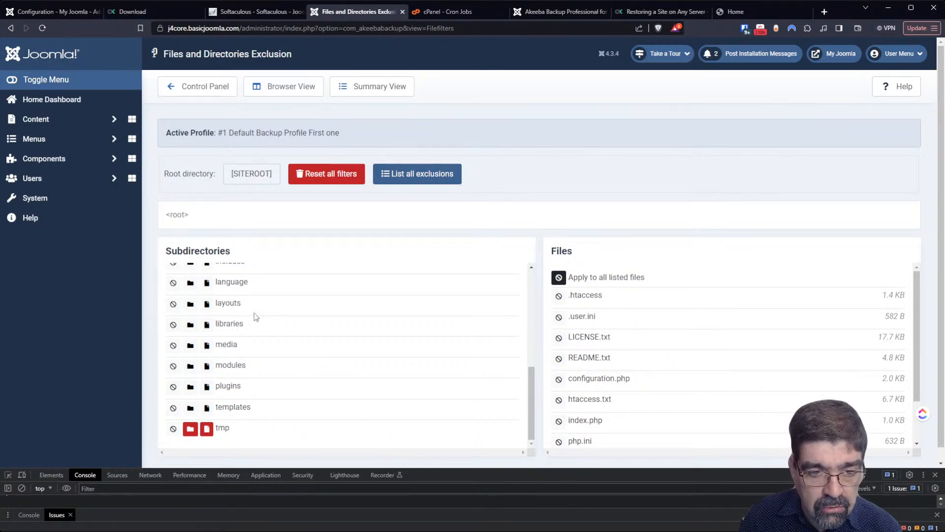
pyautogui.scroll(1, 285, 315)
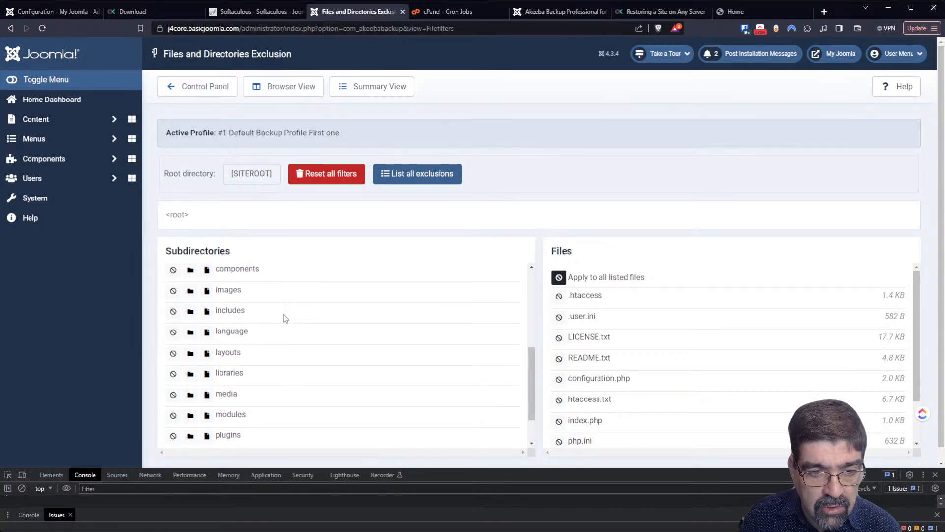
pyautogui.click(228, 291)
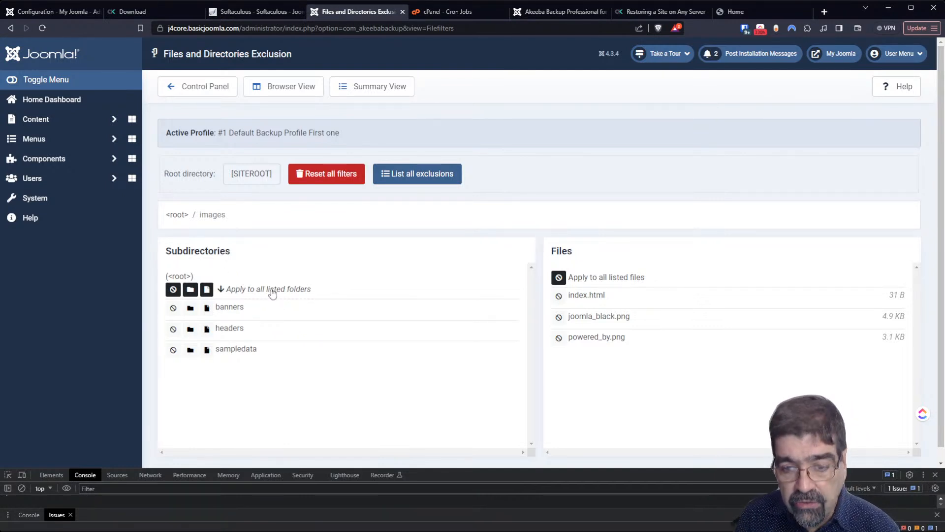
pyautogui.click(558, 319)
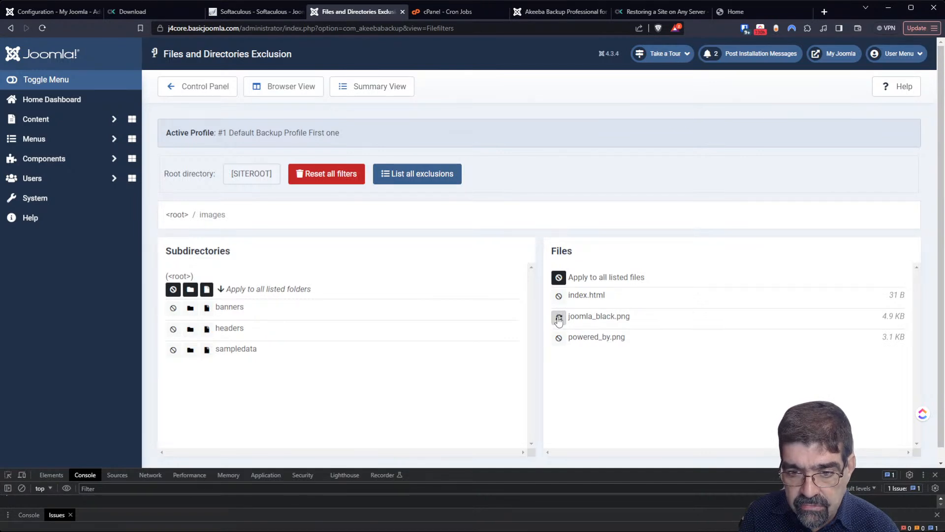
pyautogui.click(560, 319)
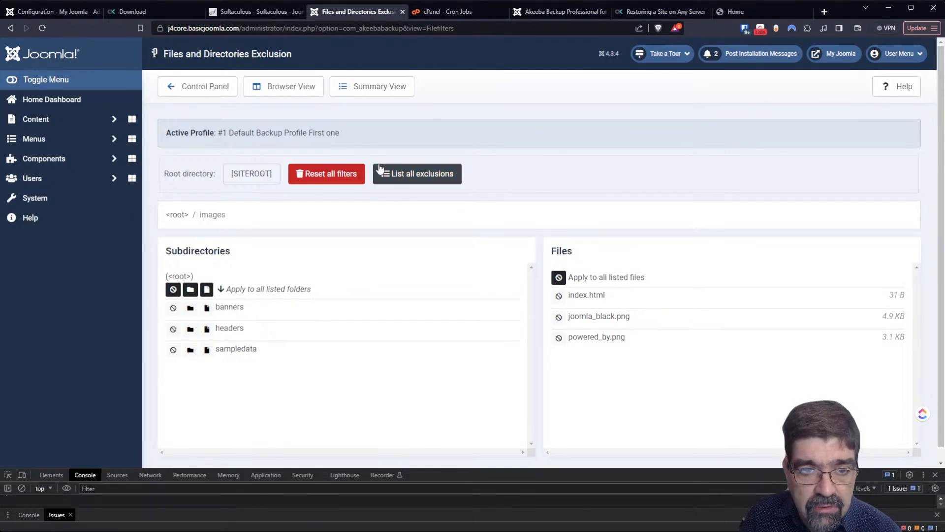
pyautogui.click(207, 92)
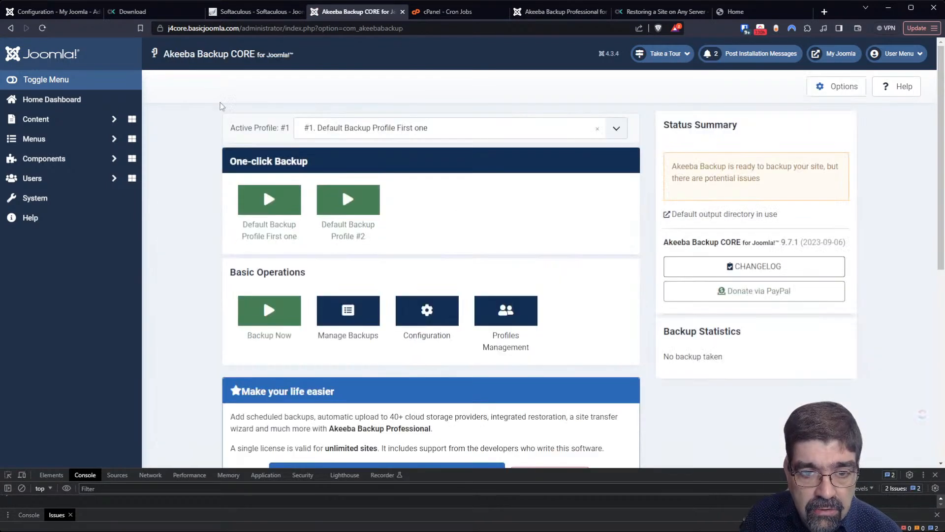
# - Open the Database Tables Exclusion page from the Akeeba control panel
pyautogui.scroll(-2, 544, 211)
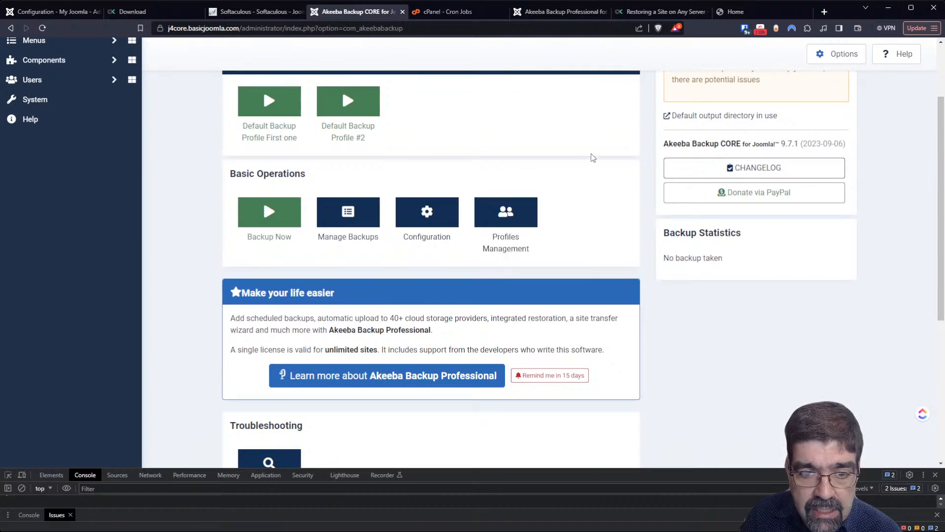
pyautogui.scroll(-5, 591, 162)
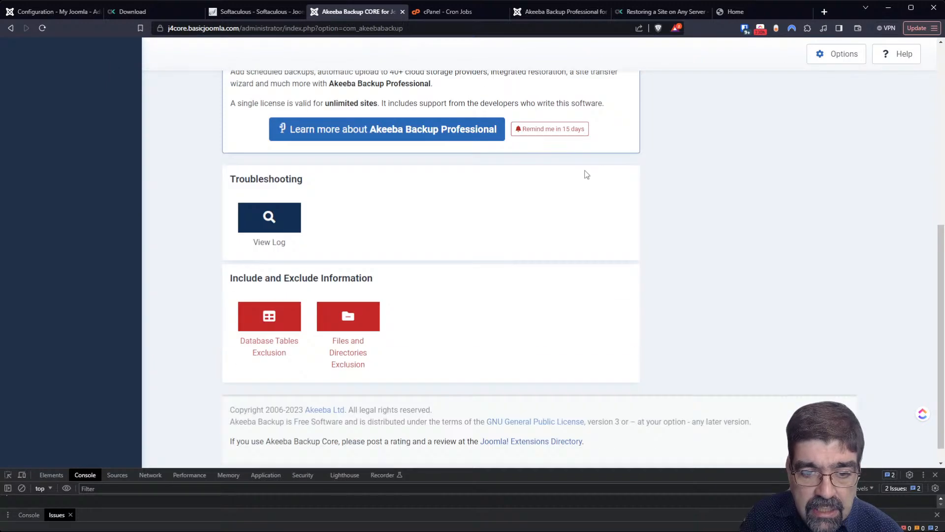
pyautogui.click(293, 310)
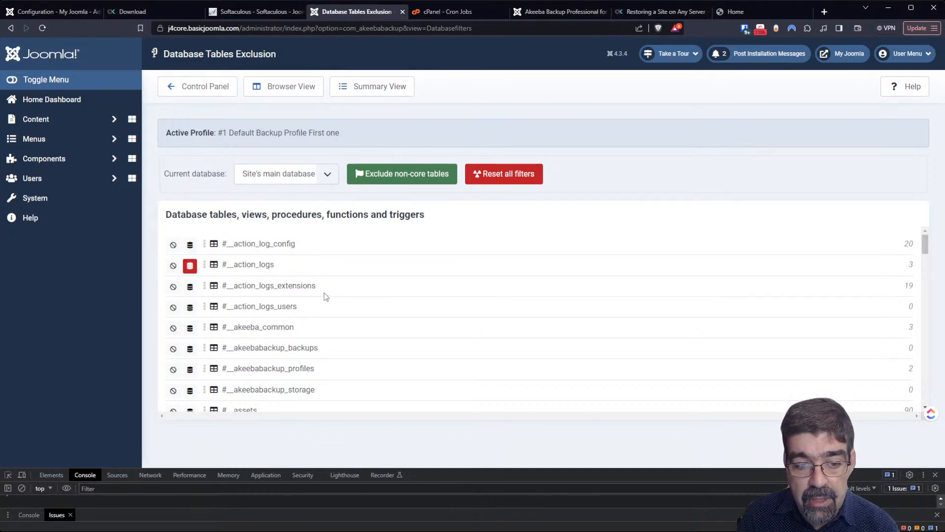
# - Exclude #__assets and #__associations, then remove both exclusions again
pyautogui.scroll(-15, 322, 298)
pyautogui.scroll(-8, 321, 302)
pyautogui.scroll(-3, 320, 305)
pyautogui.scroll(1, 320, 295)
pyautogui.scroll(4, 320, 281)
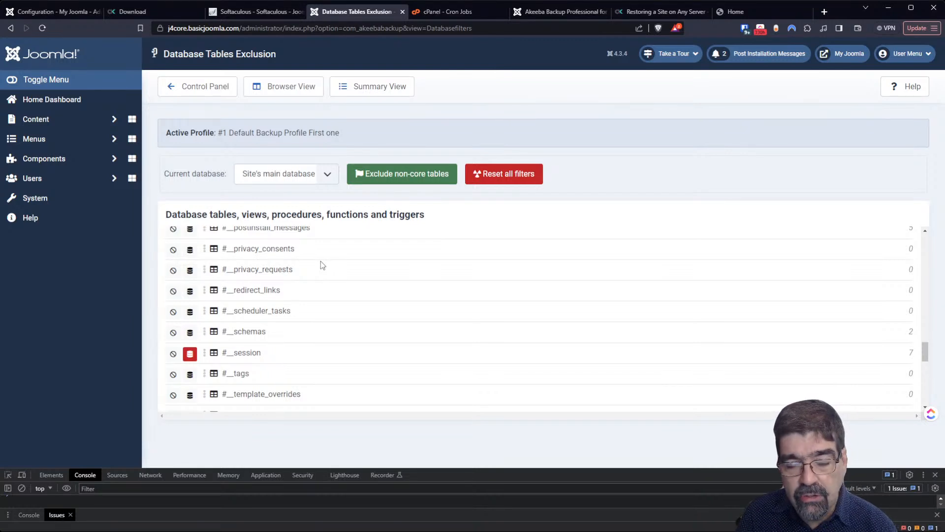
pyautogui.scroll(10, 894, 291)
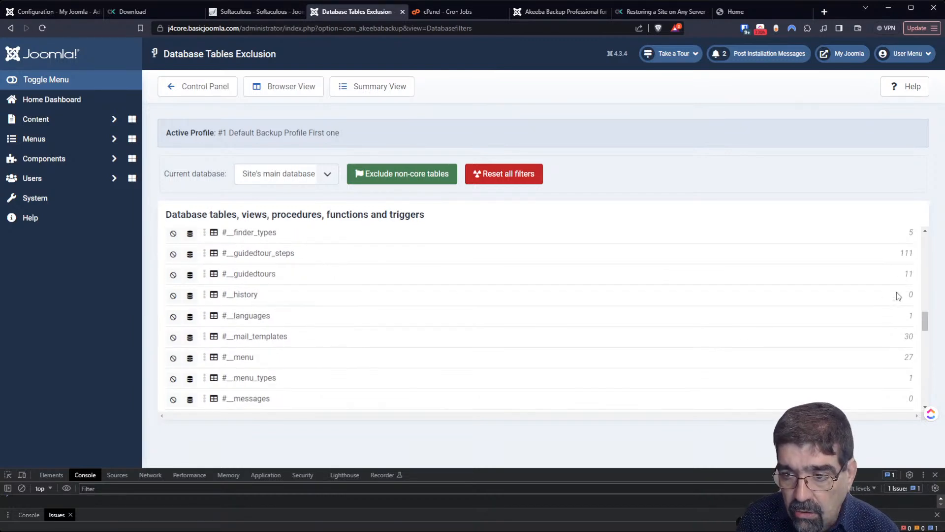
pyautogui.moveTo(926, 295); pyautogui.dragTo(935, 237)
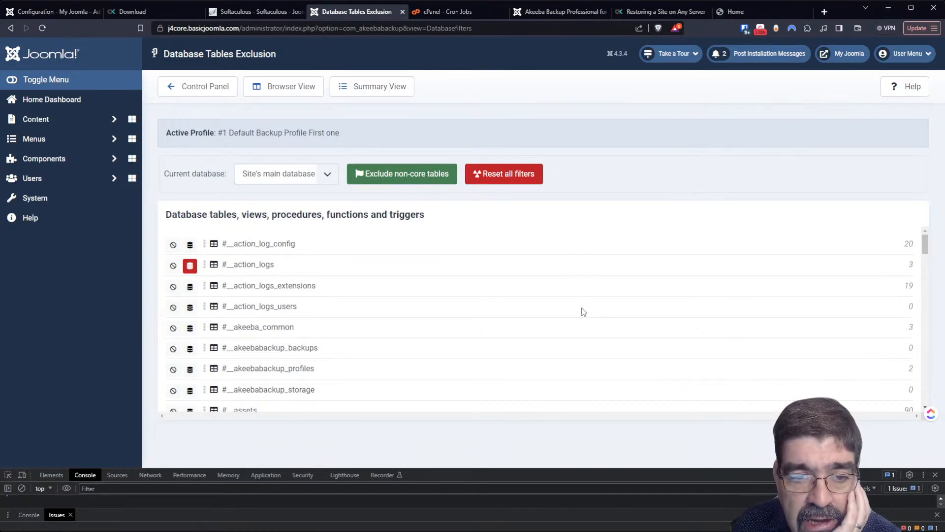
pyautogui.scroll(-2, 590, 309)
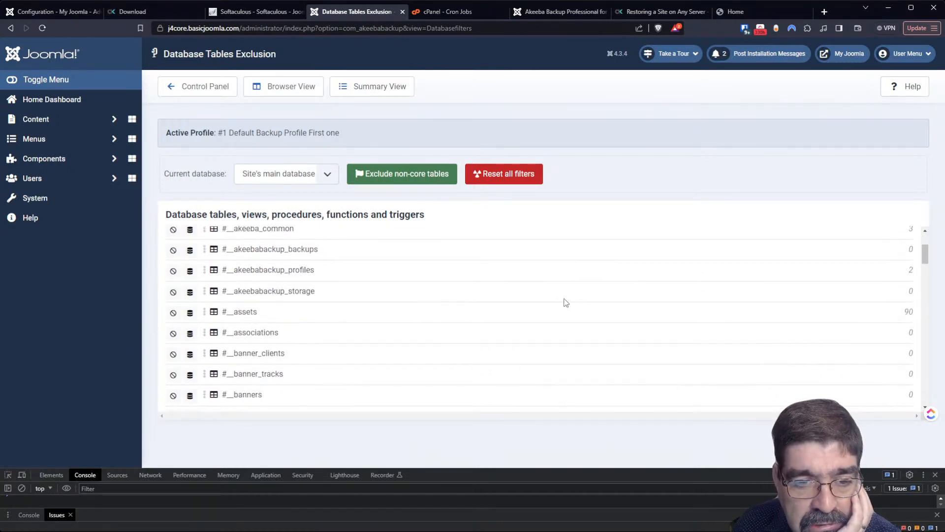
pyautogui.click(173, 312)
pyautogui.click(172, 334)
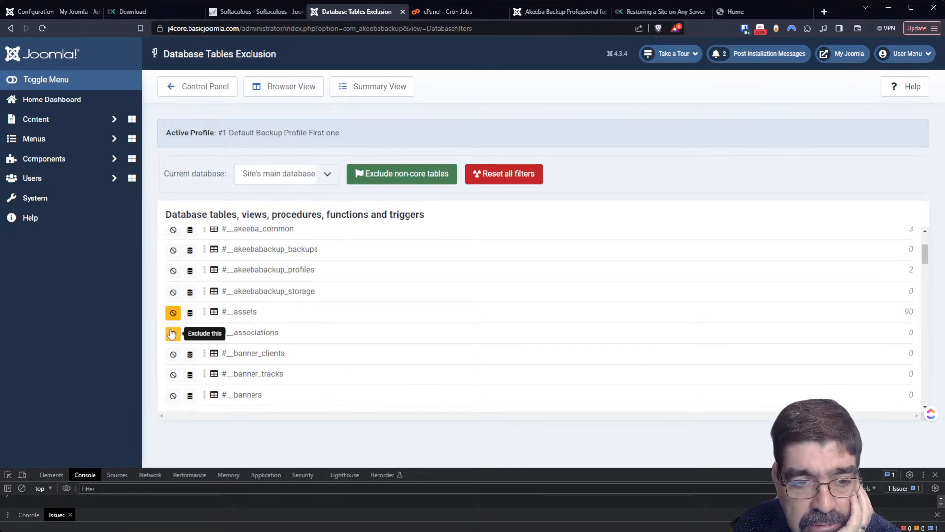
pyautogui.click(173, 314)
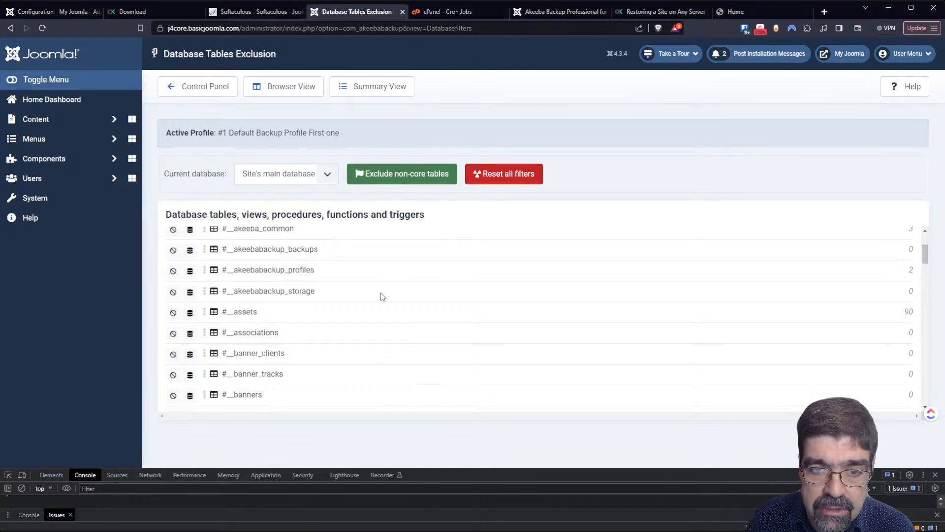
# - Apply Exclude non-core tables and review the resulting table list
pyautogui.click(377, 176)
pyautogui.scroll(-12, 298, 294)
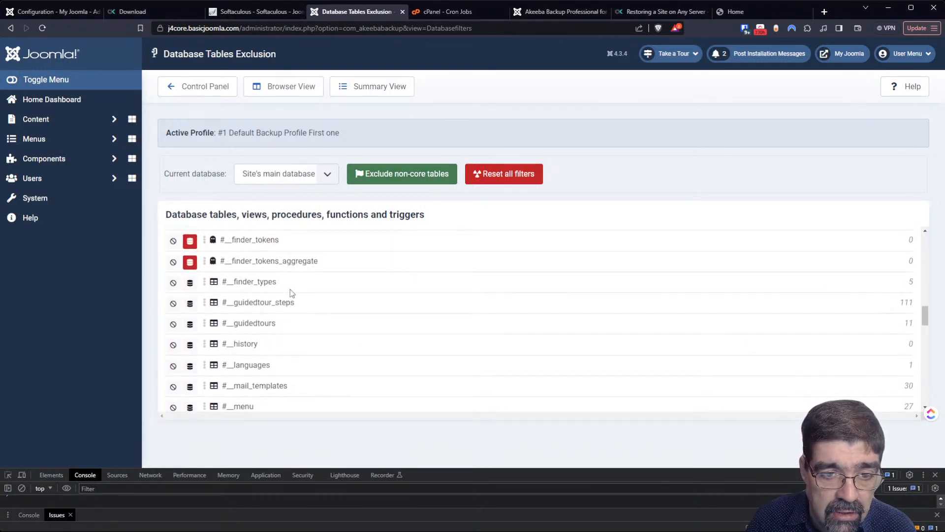
pyautogui.scroll(-2, 294, 277)
pyautogui.scroll(8, 302, 283)
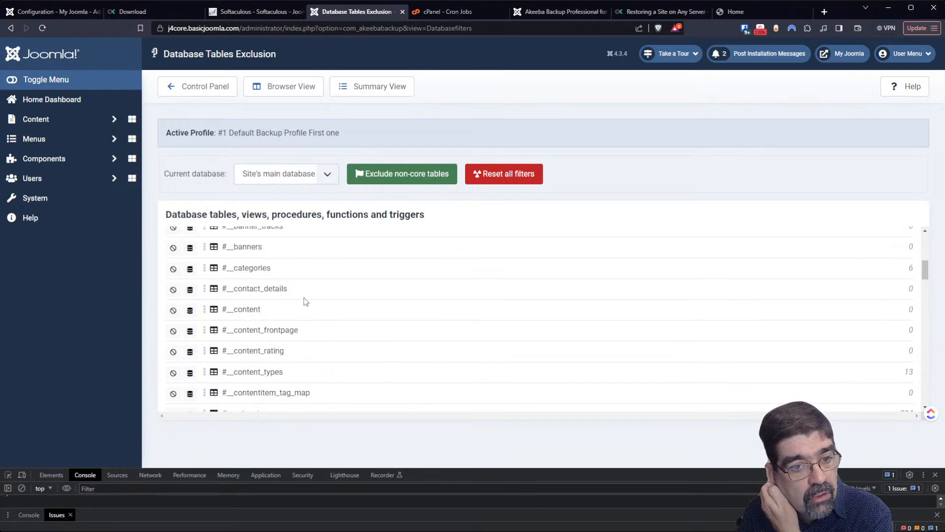
pyautogui.scroll(5, 304, 297)
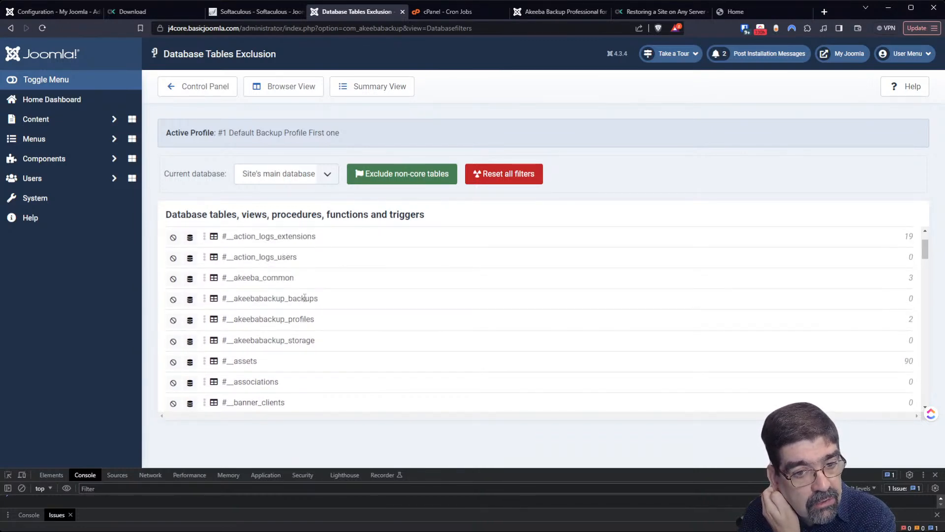
pyautogui.scroll(-2, 291, 281)
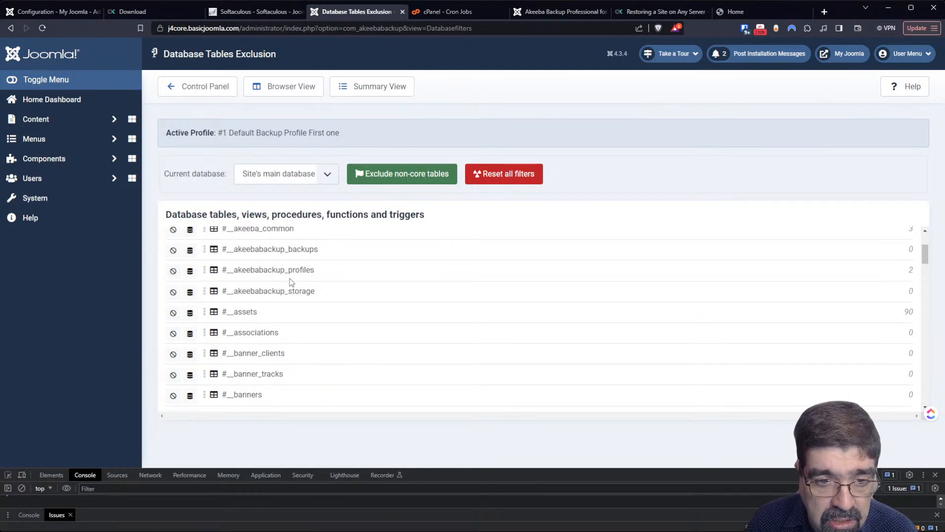
pyautogui.scroll(2, 289, 277)
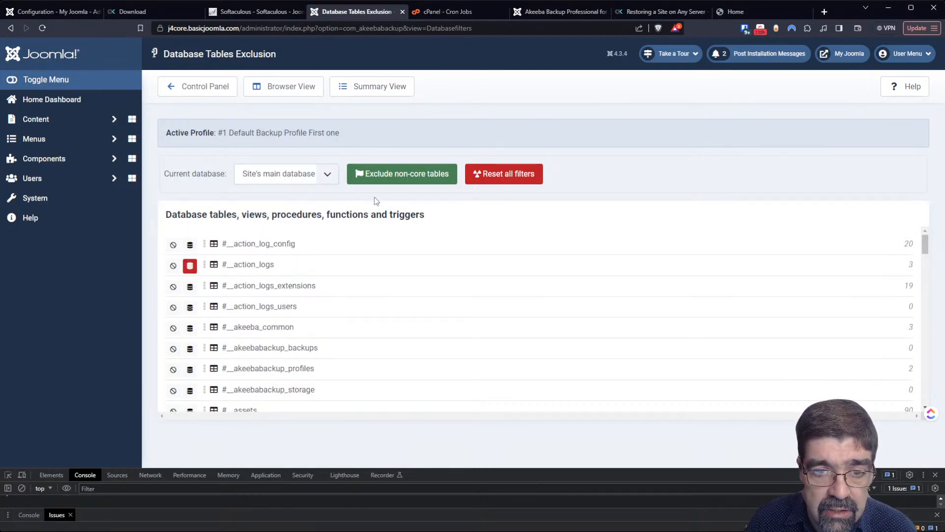
pyautogui.scroll(-10, 265, 311)
pyautogui.scroll(-12, 266, 312)
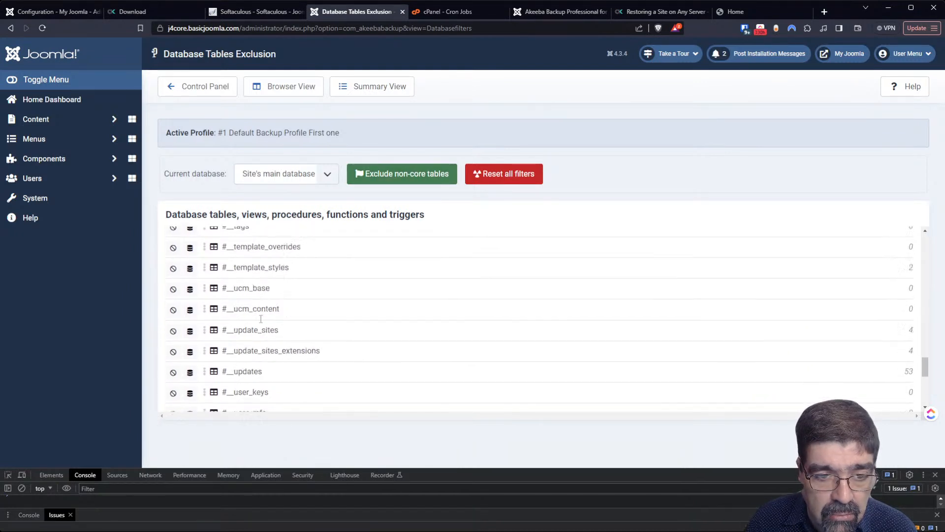
# - Go back to the control panel and open Files and Directories Exclusion
pyautogui.click(196, 97)
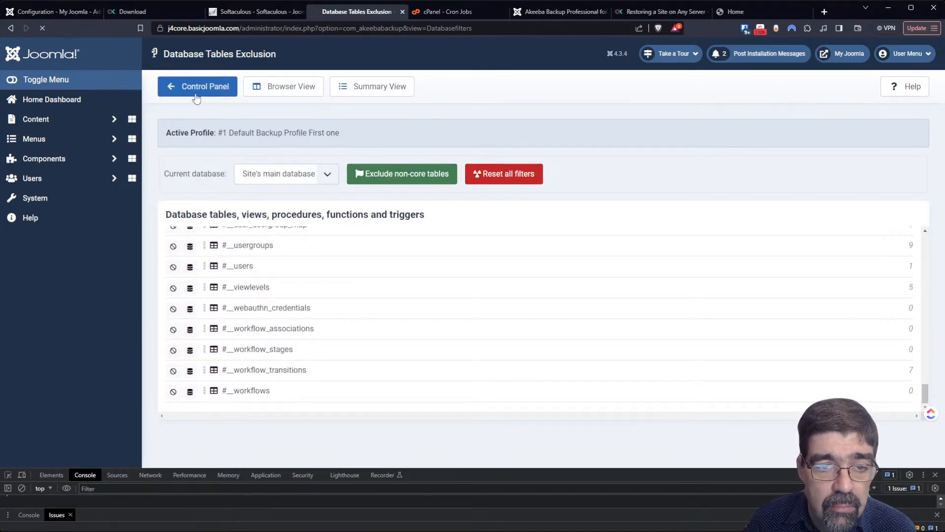
pyautogui.scroll(-6, 393, 259)
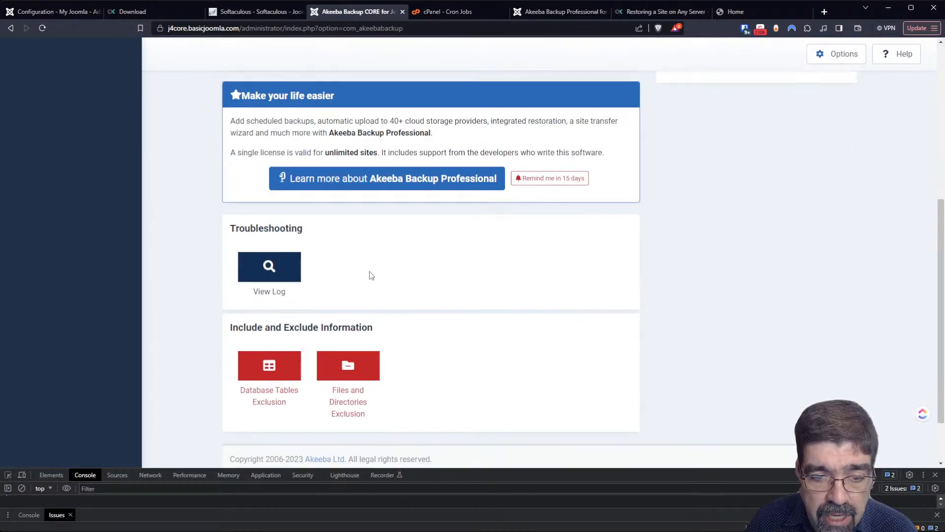
pyautogui.click(335, 364)
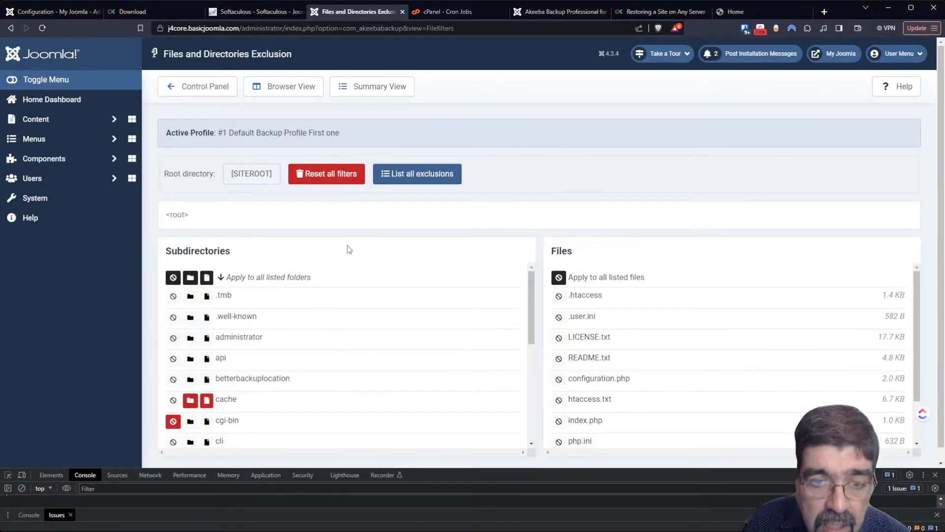
# - Navigate the Subdirectories list to administrator/components/com_akeebabackup
pyautogui.scroll(-2, 335, 270)
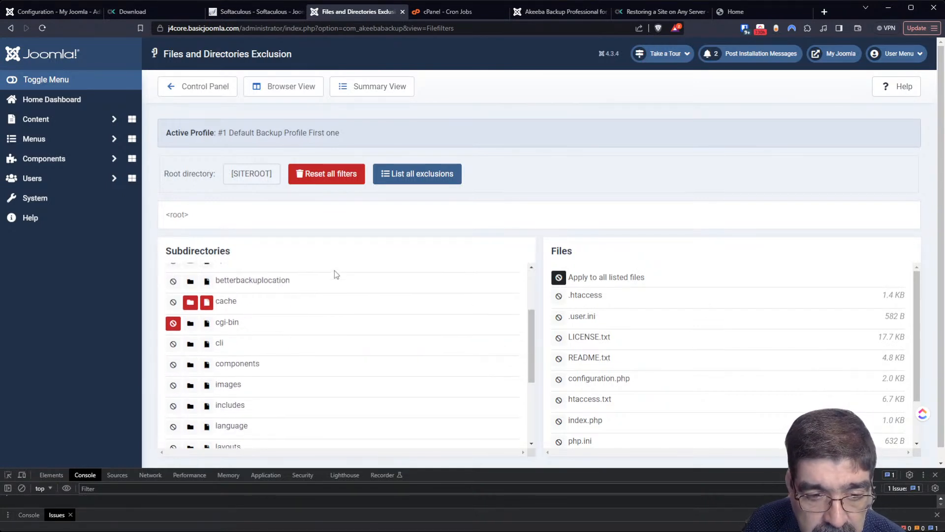
pyautogui.scroll(1, 334, 275)
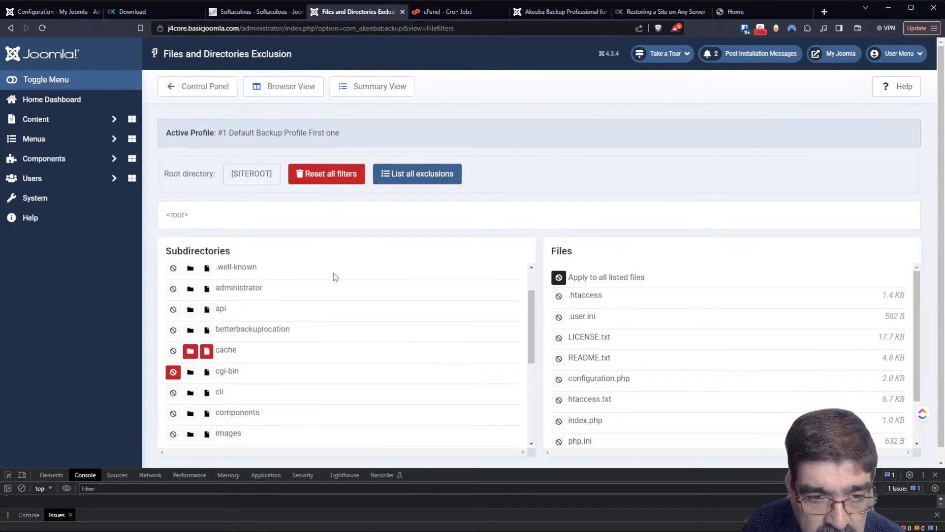
pyautogui.click(236, 290)
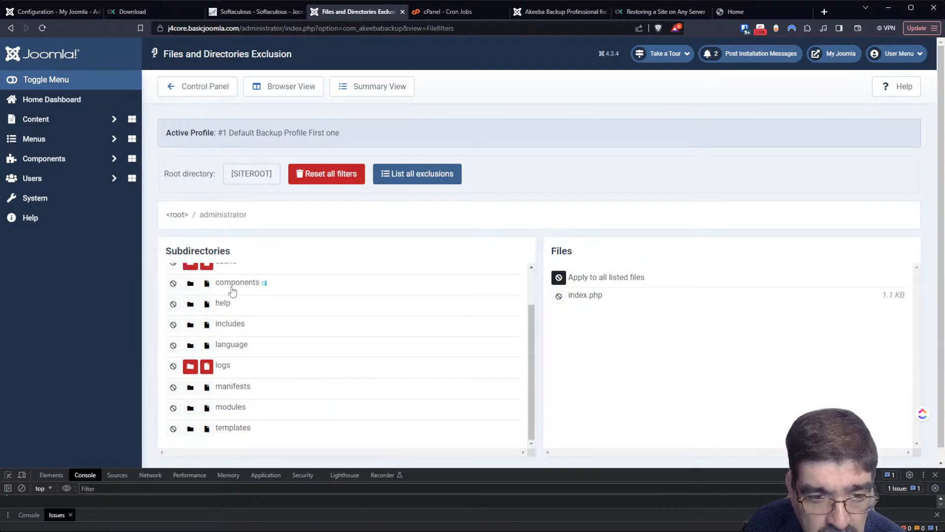
pyautogui.click(233, 284)
pyautogui.click(234, 325)
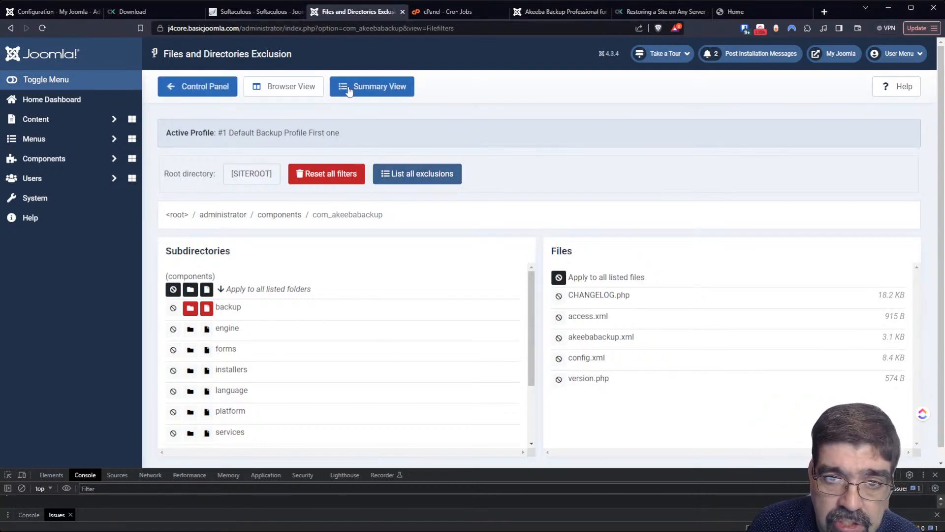
# - On the Professional site, open Multiple Databases Definitions and dismiss a new definition form unsaved
pyautogui.click(572, 11)
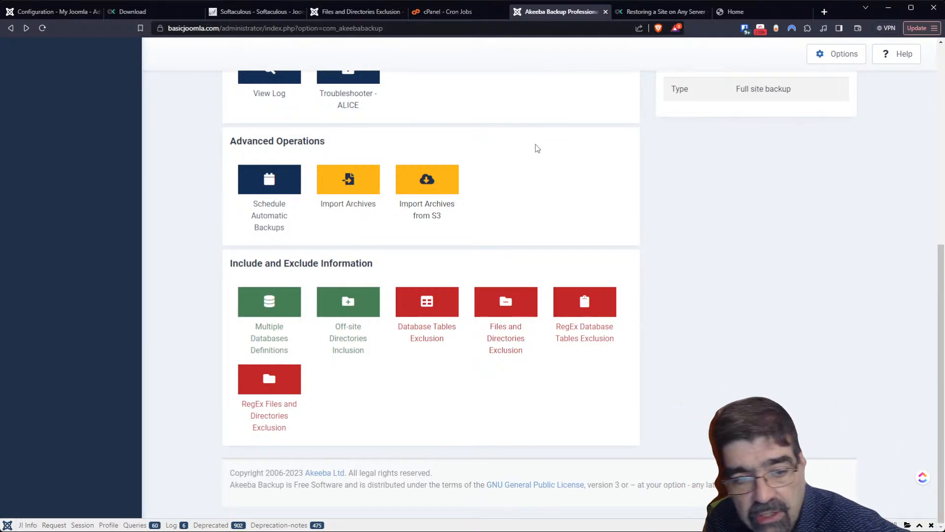
pyautogui.click(275, 300)
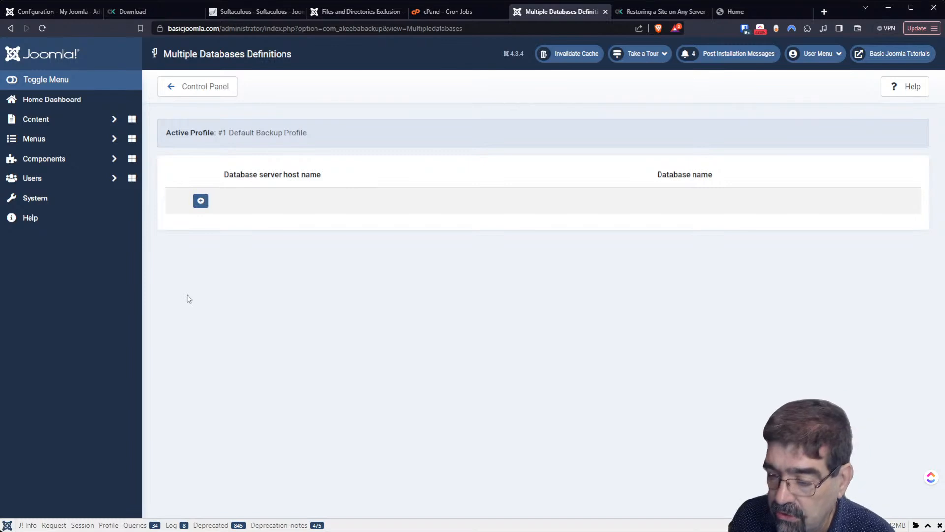
pyautogui.click(201, 201)
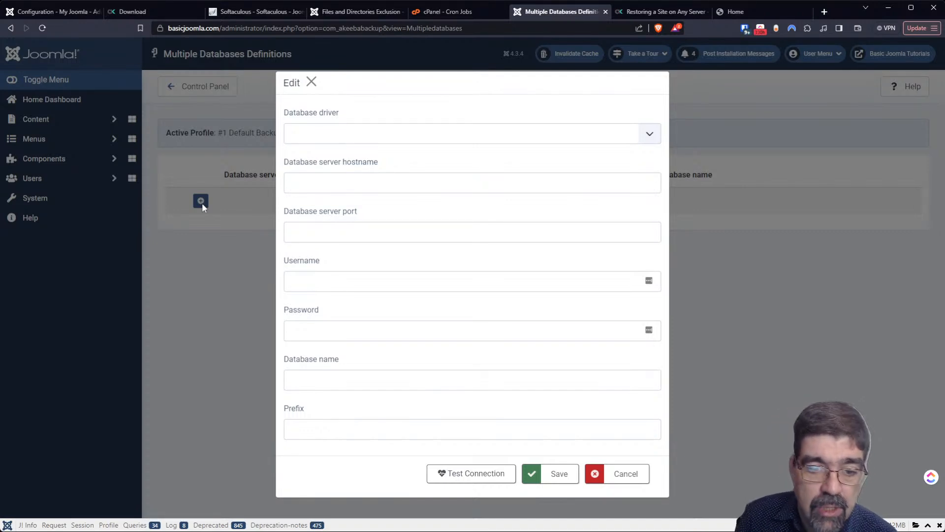
pyautogui.click(778, 294)
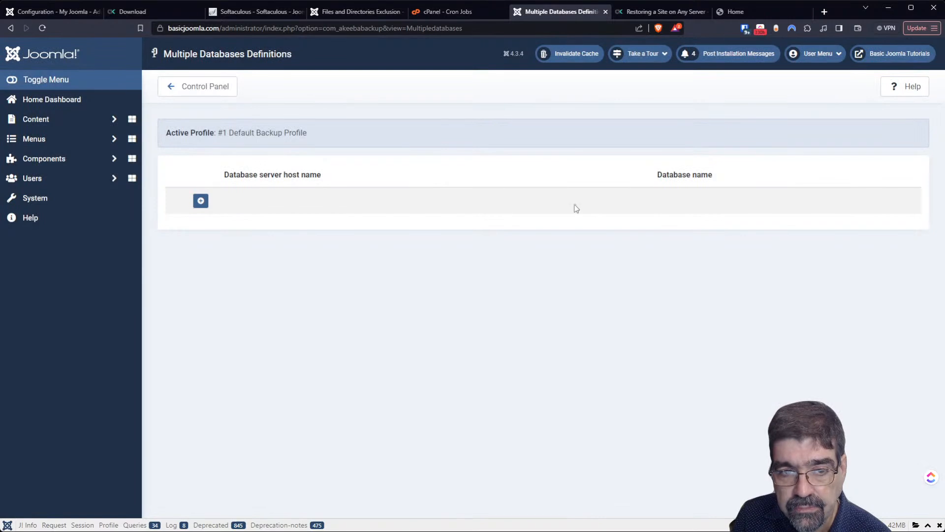
# - Open Off-site Directories Inclusion and add a new directory row
pyautogui.click(212, 84)
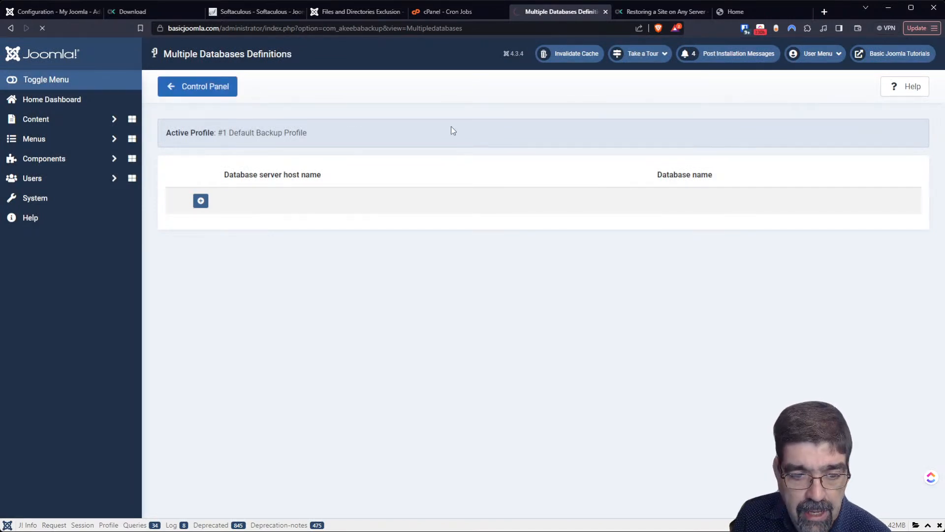
pyautogui.scroll(-5, 474, 171)
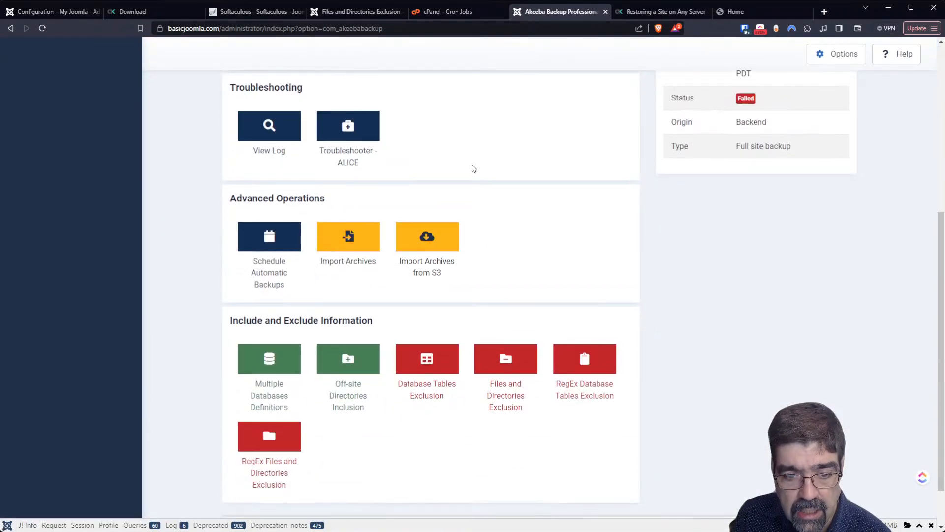
pyautogui.click(363, 355)
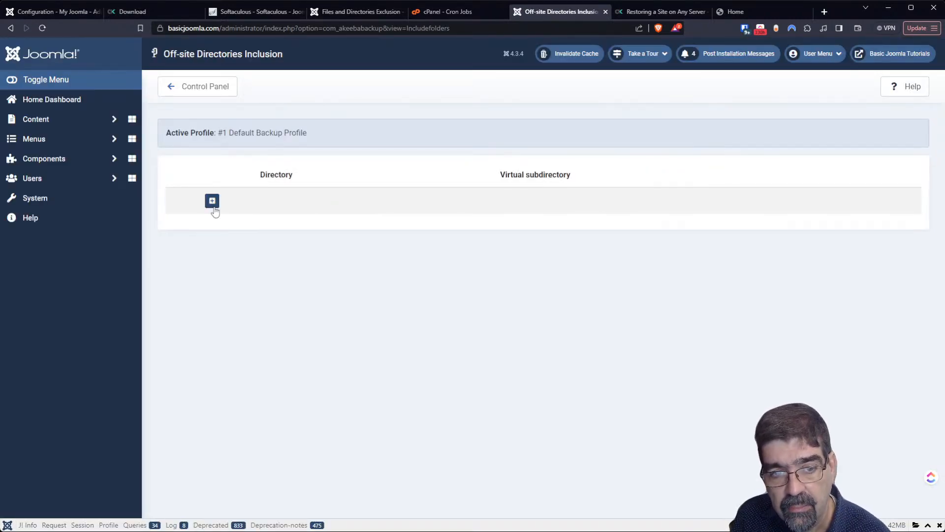
pyautogui.click(211, 203)
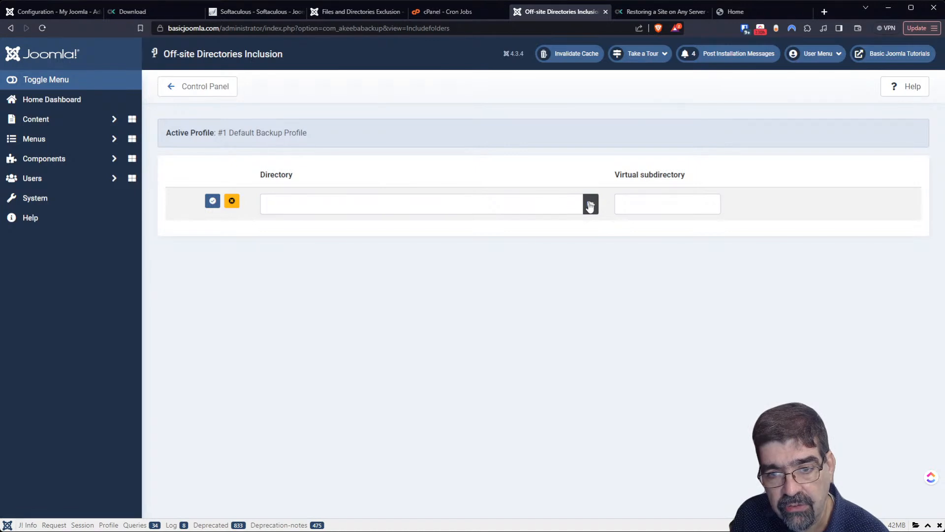
# - Pick the cache folder in the Directory Browser to set [ROOTPARENT]/cache
pyautogui.click(590, 206)
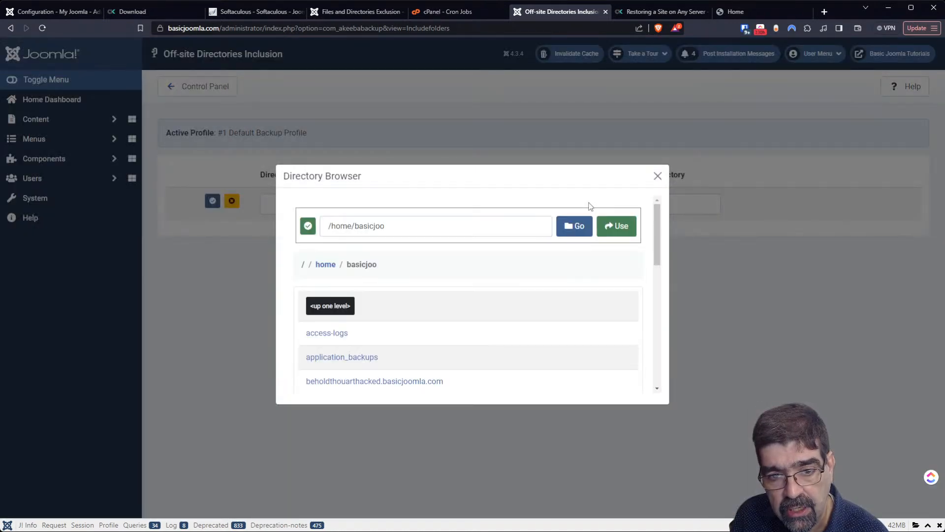
pyautogui.scroll(-1, 524, 236)
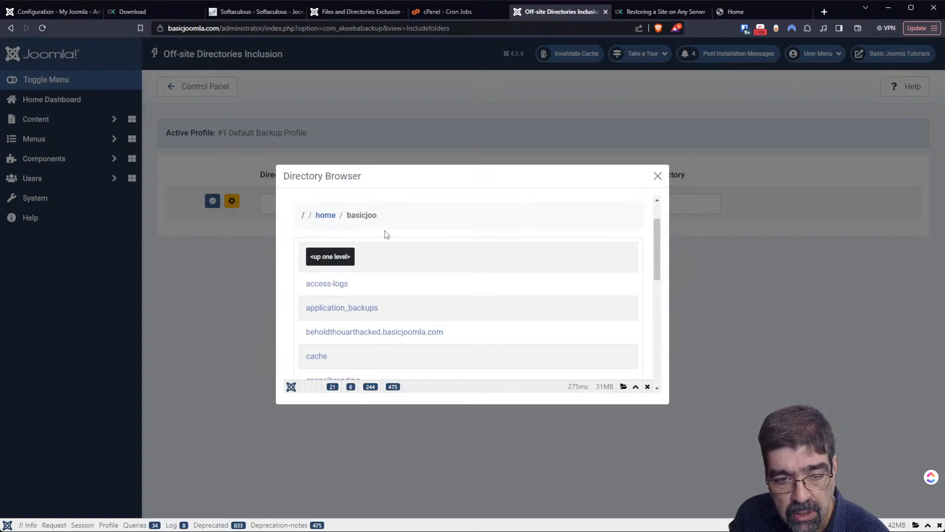
pyautogui.scroll(-1, 385, 230)
pyautogui.scroll(1, 385, 230)
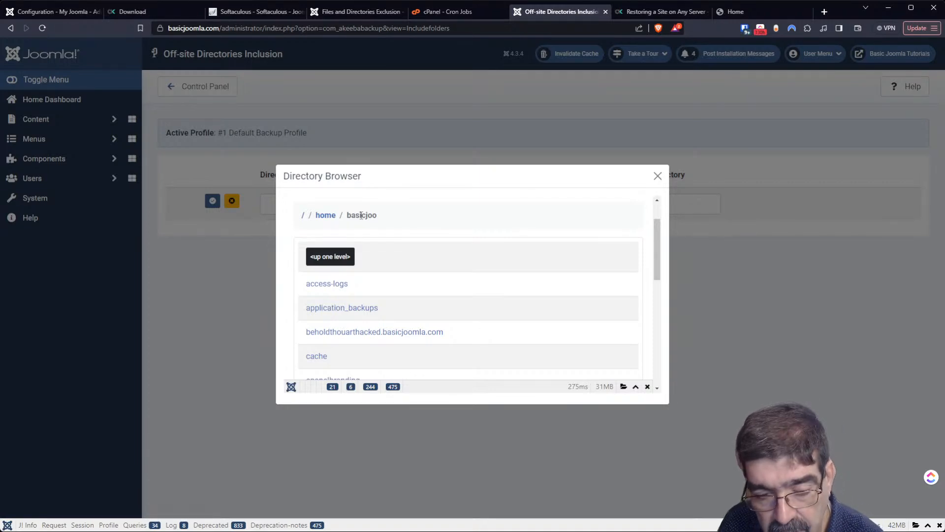
pyautogui.scroll(-2, 382, 231)
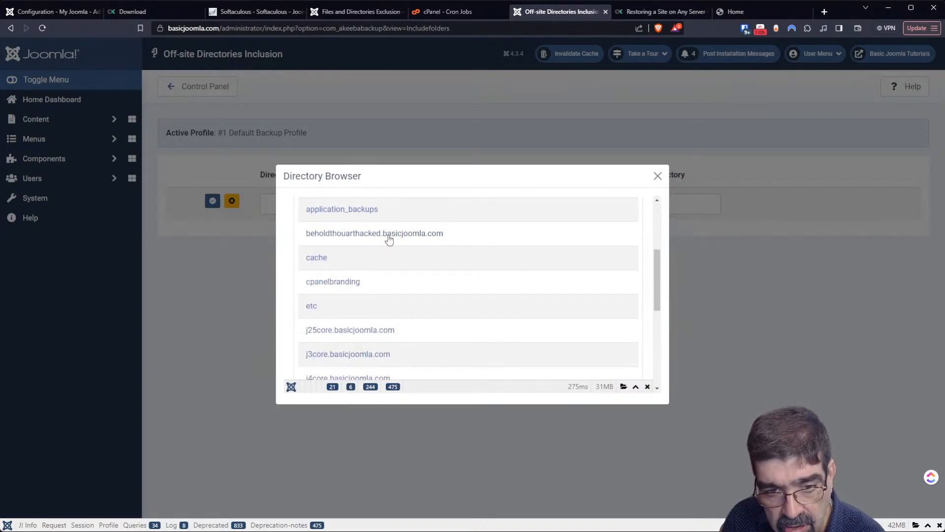
pyautogui.click(318, 258)
pyautogui.click(624, 226)
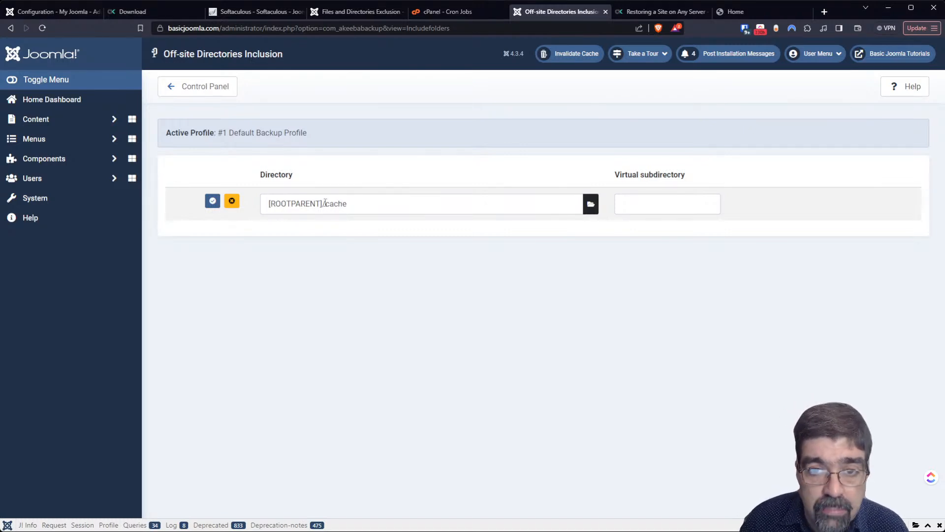
# - Open the backup Configuration page and scroll to the Archiver engine settings
pyautogui.click(356, 13)
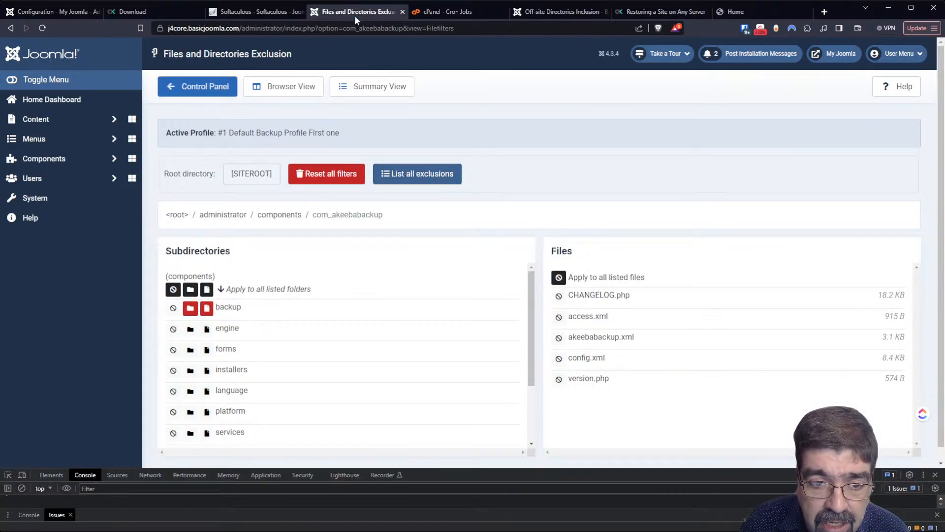
pyautogui.click(225, 88)
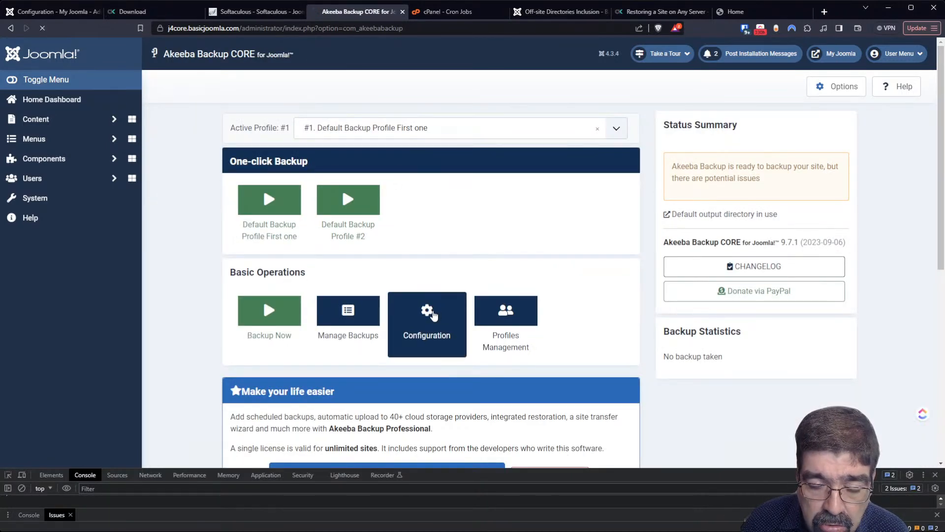
pyautogui.click(433, 315)
pyautogui.scroll(-4, 570, 247)
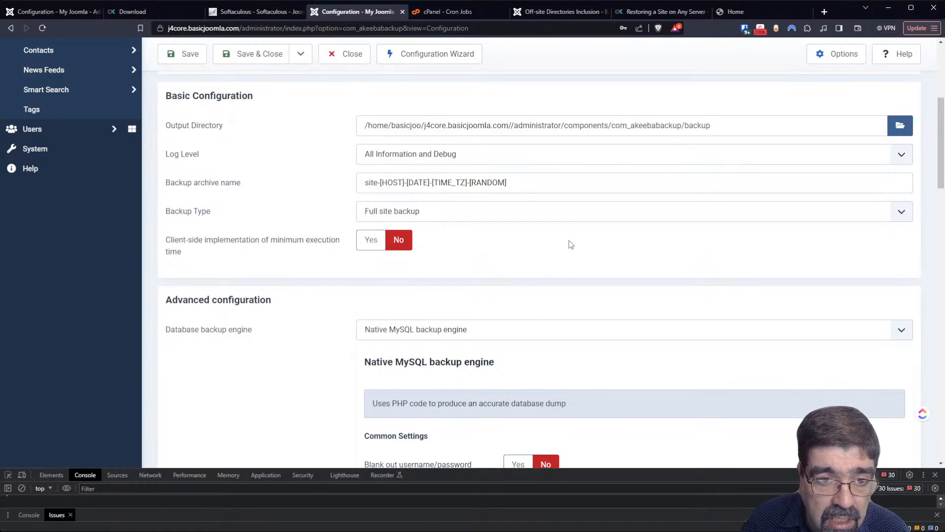
pyautogui.scroll(-3, 570, 244)
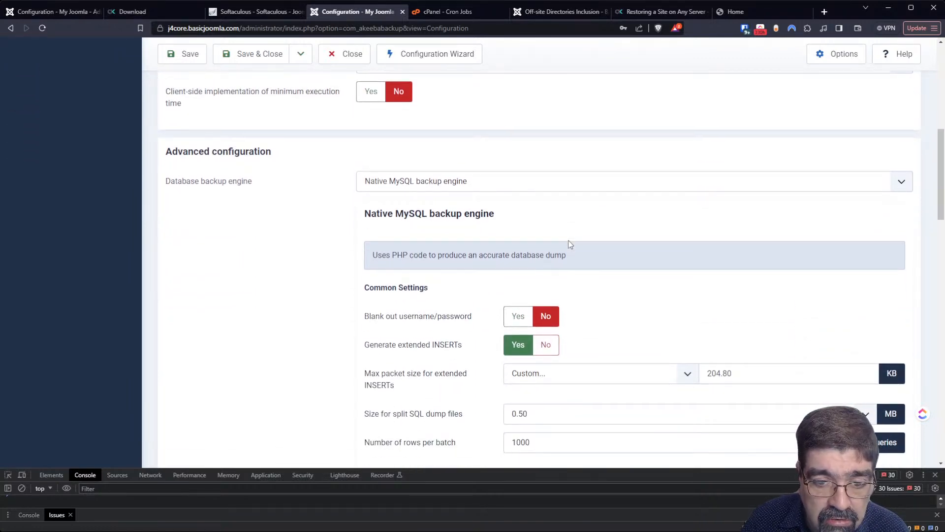
pyautogui.scroll(-1, 570, 244)
pyautogui.scroll(-2, 545, 214)
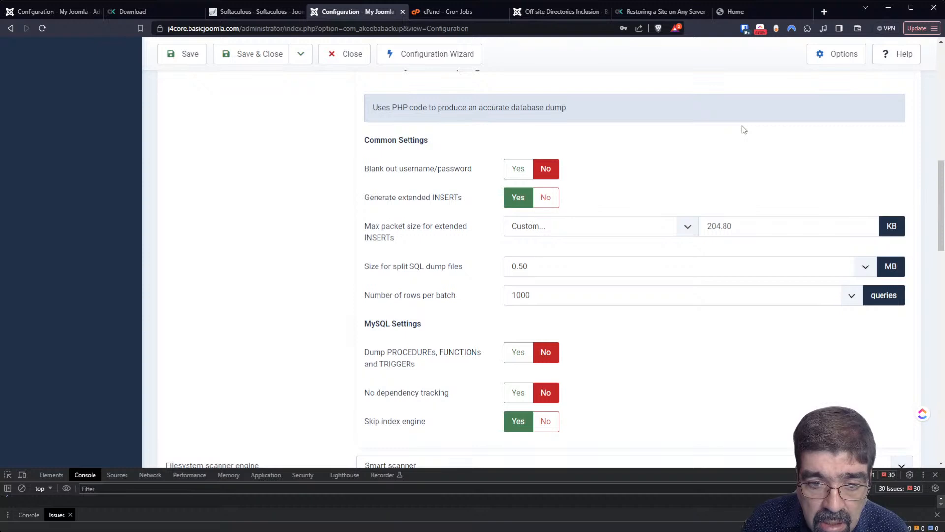
pyautogui.scroll(1, 742, 127)
pyautogui.scroll(1, 743, 131)
pyautogui.scroll(-7, 745, 148)
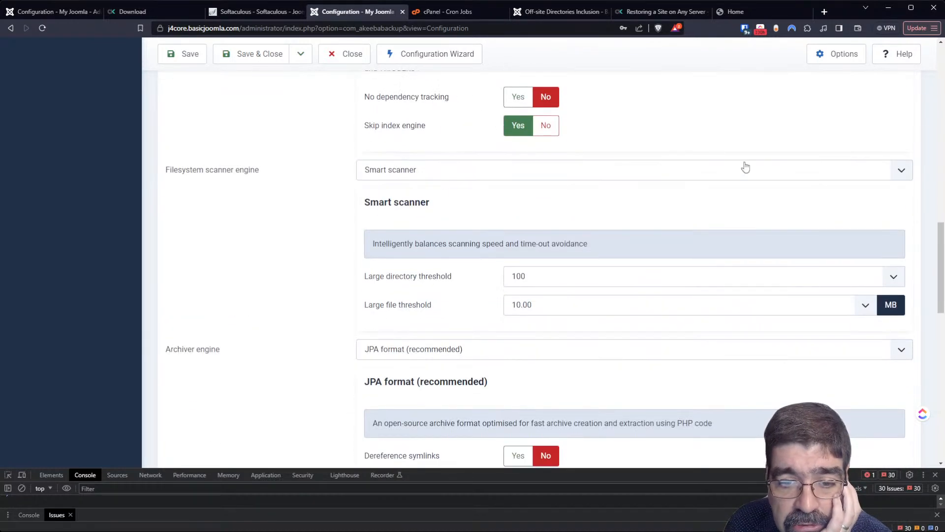
pyautogui.scroll(-4, 745, 167)
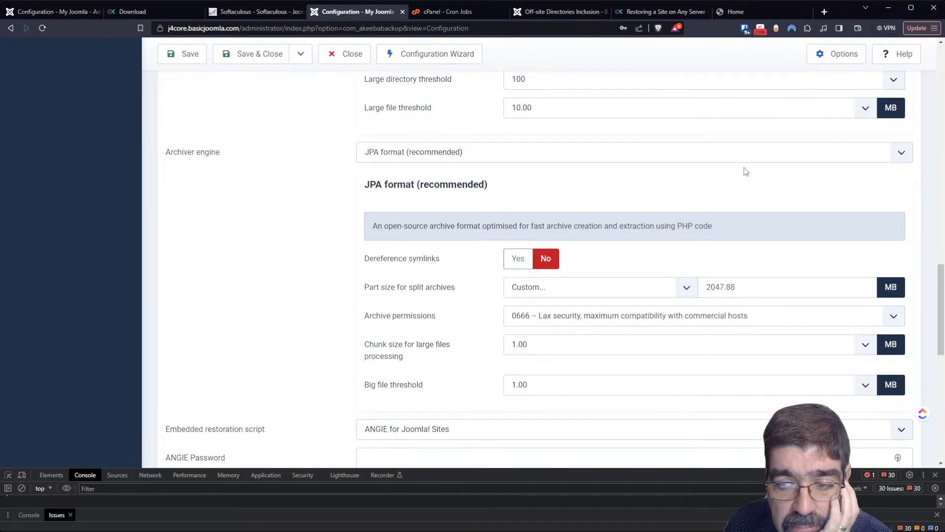
# - Change Part size for split archives from 2047.88 to 547.88
pyautogui.moveTo(399, 288)
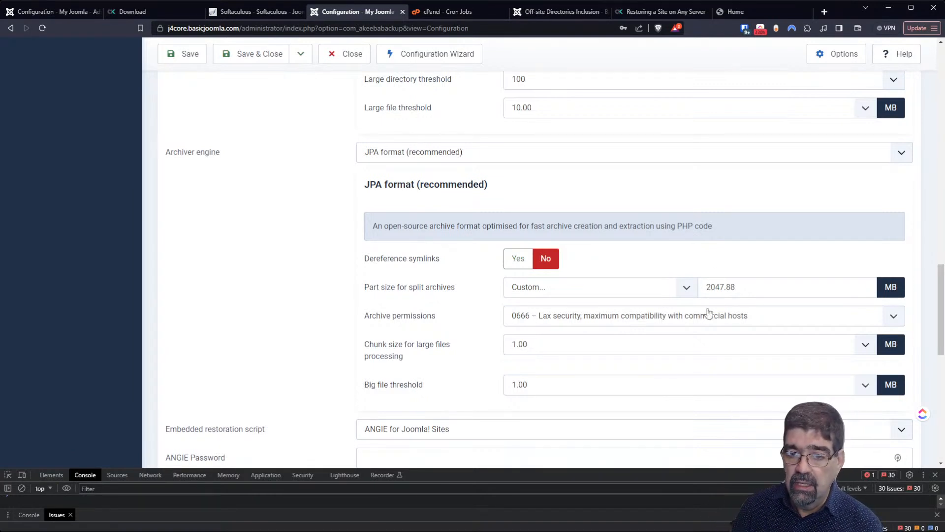
pyautogui.moveTo(707, 287); pyautogui.dragTo(715, 287)
pyautogui.write('5')
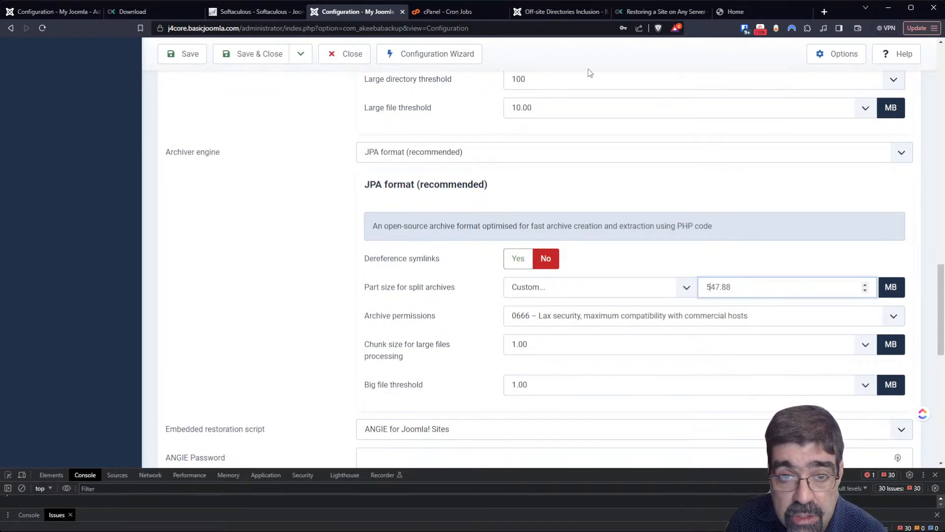
pyautogui.click(538, 11)
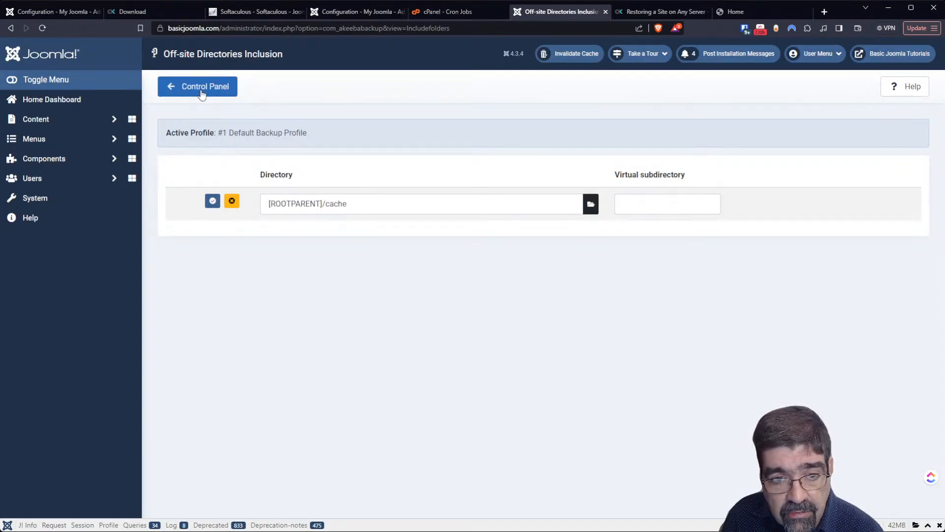
# - Discard the unsaved cache row, then add an empty RegEx Database Tables Exclusion filter
pyautogui.click(232, 201)
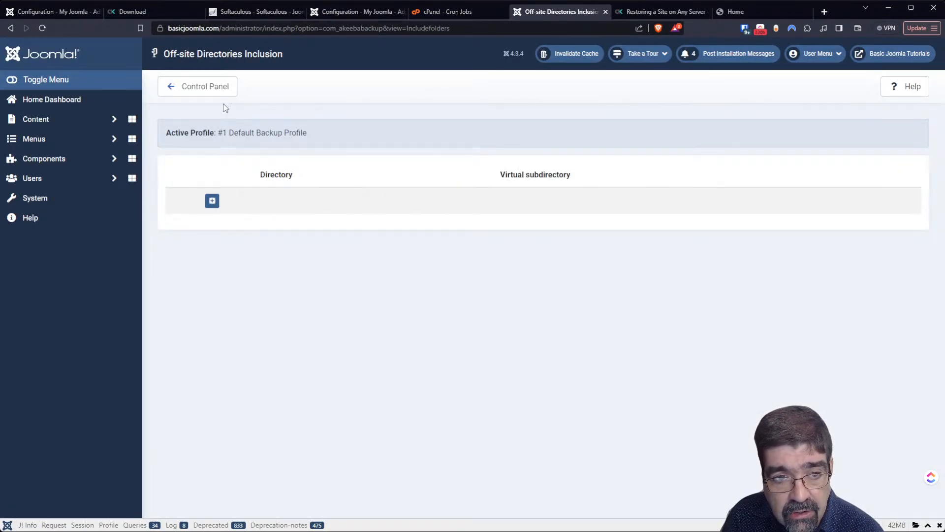
pyautogui.click(209, 92)
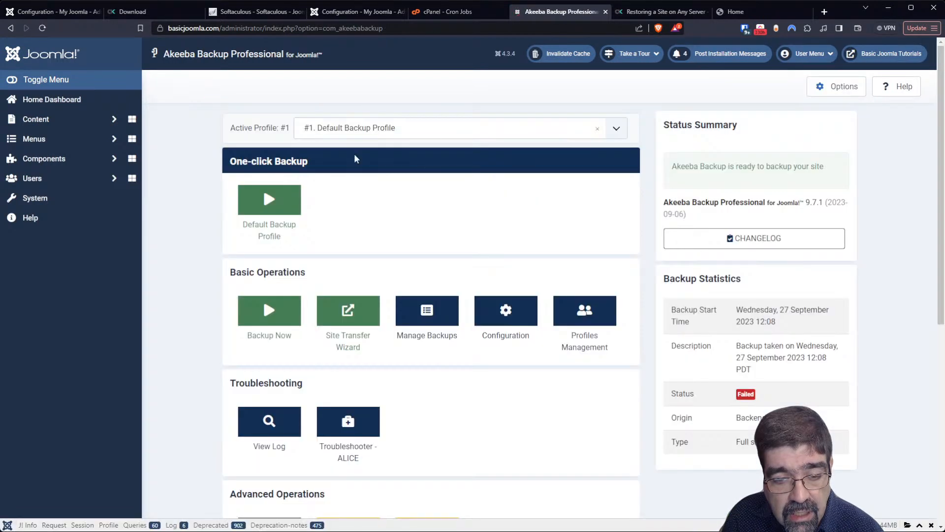
pyautogui.scroll(-5, 459, 169)
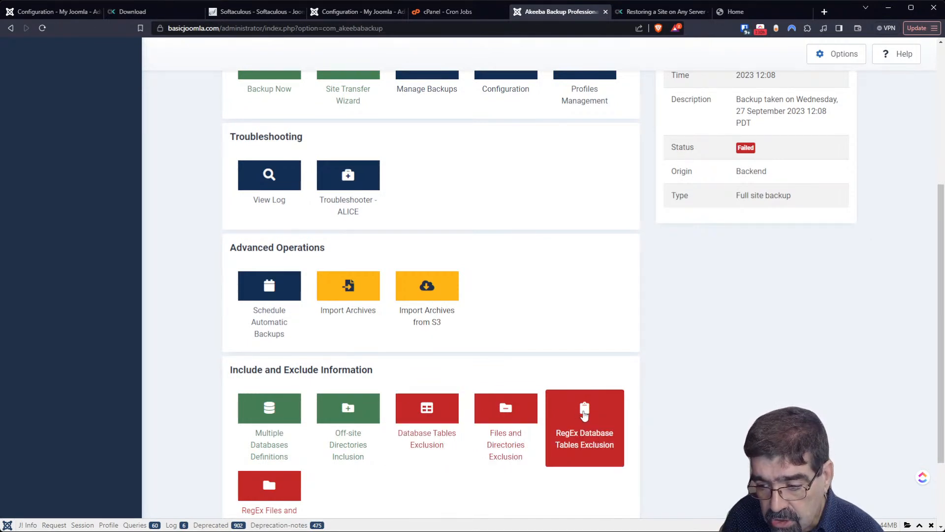
pyautogui.click(584, 415)
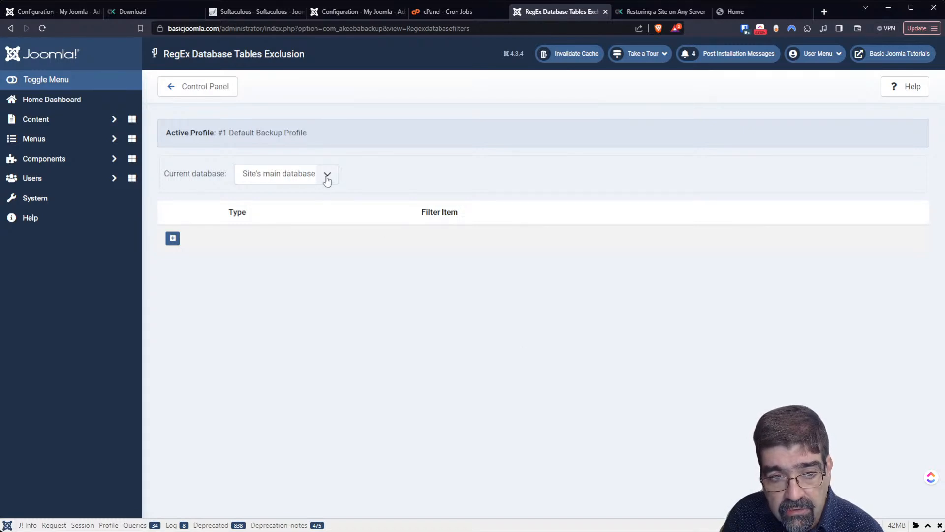
pyautogui.click(172, 238)
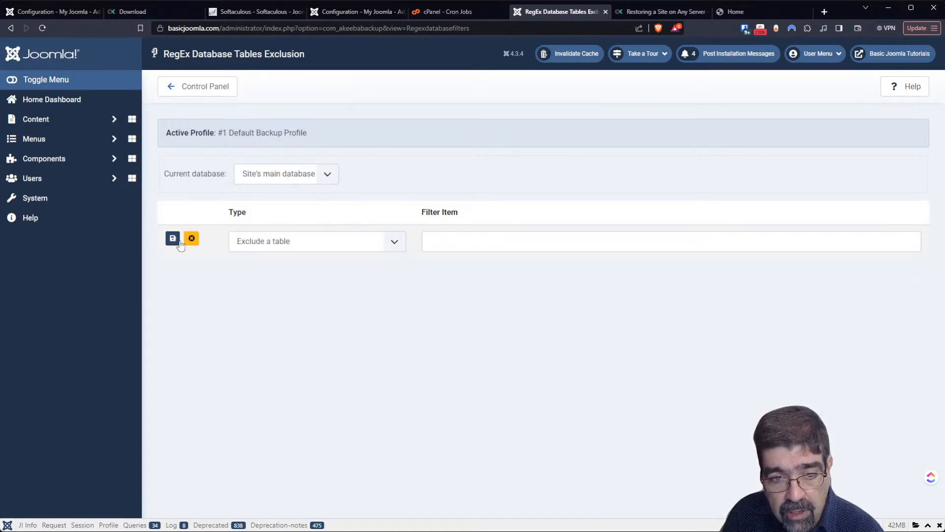
pyautogui.click(451, 243)
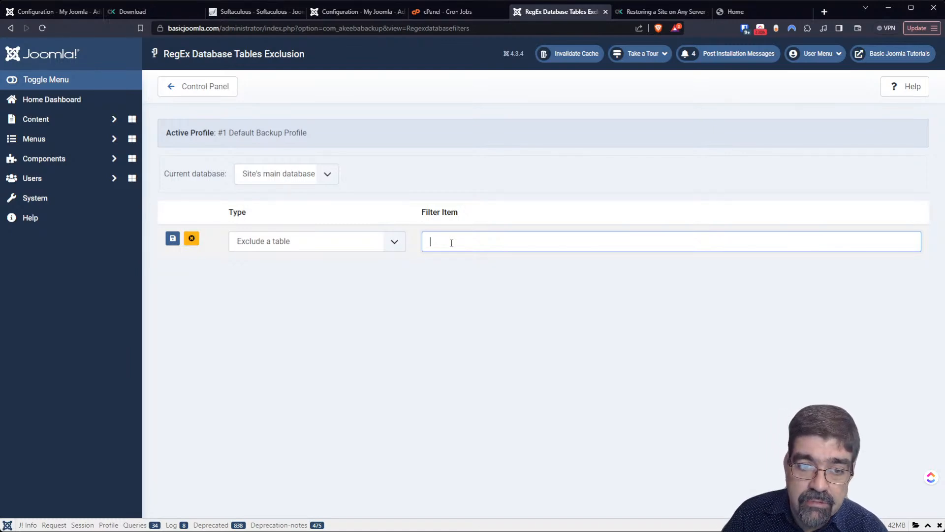
# - Add a RegEx Files and Directories Exclusion row with type Skip Files, then return to the control panel
pyautogui.click(195, 93)
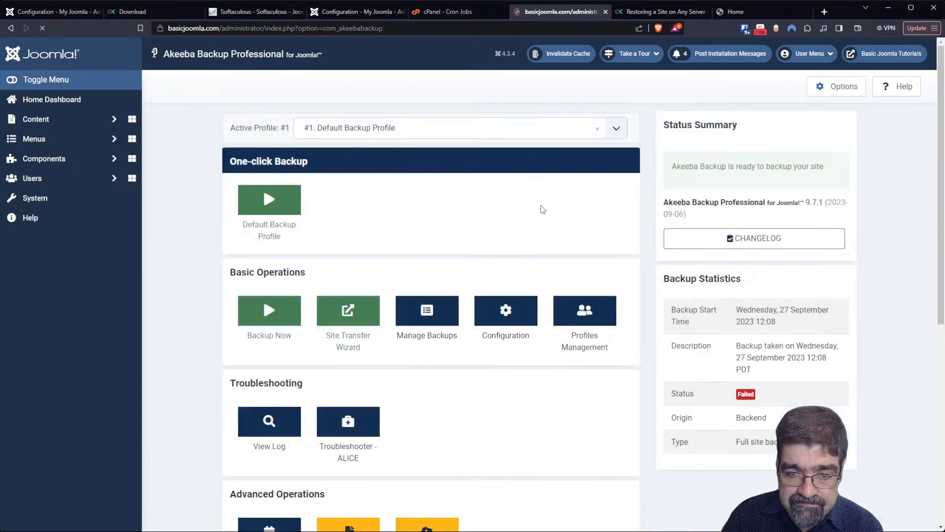
pyautogui.scroll(-5, 536, 213)
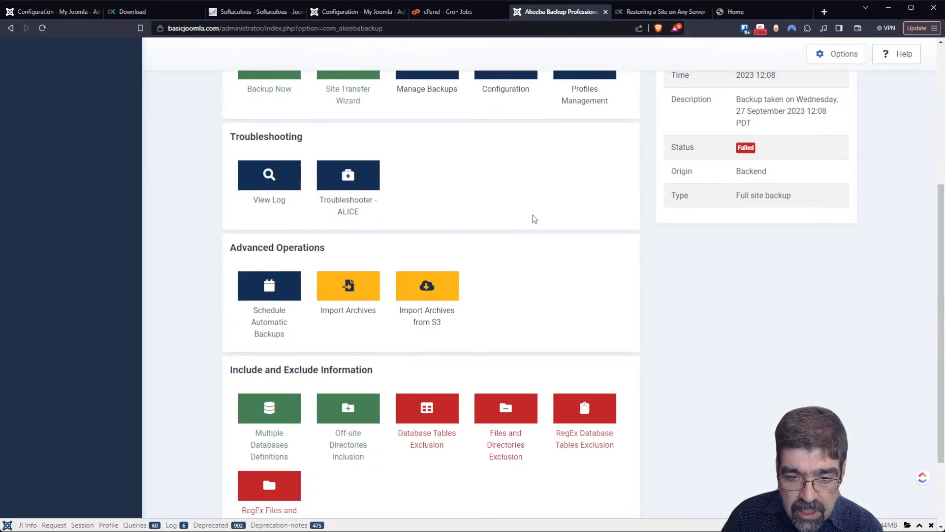
pyautogui.scroll(-2, 534, 218)
pyautogui.click(276, 408)
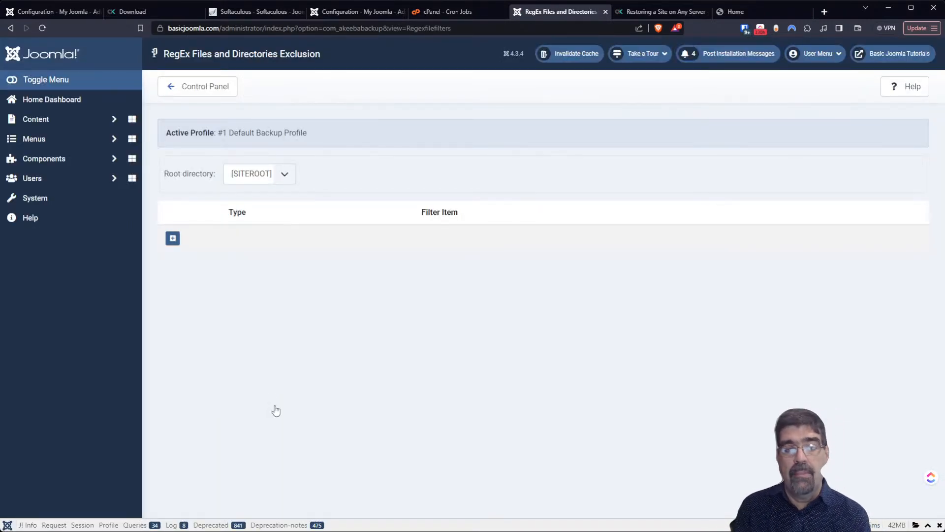
pyautogui.click(172, 238)
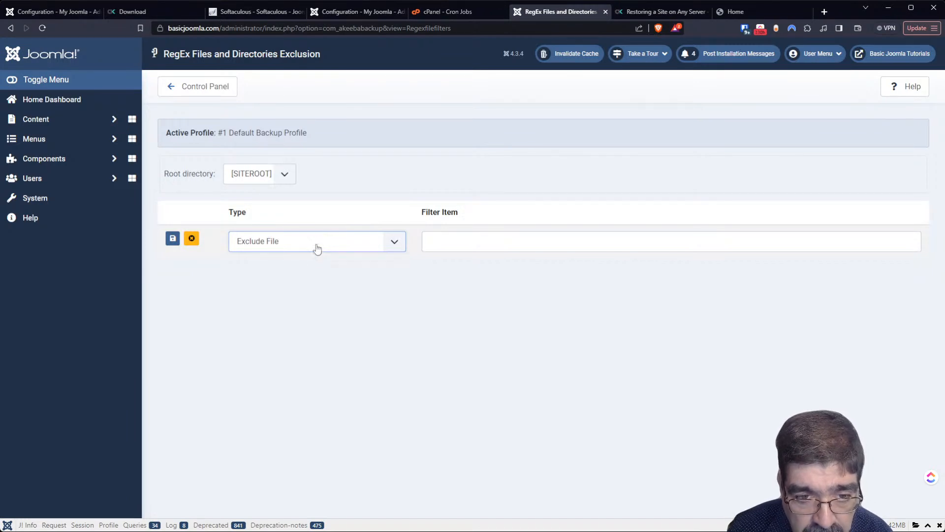
pyautogui.click(310, 283)
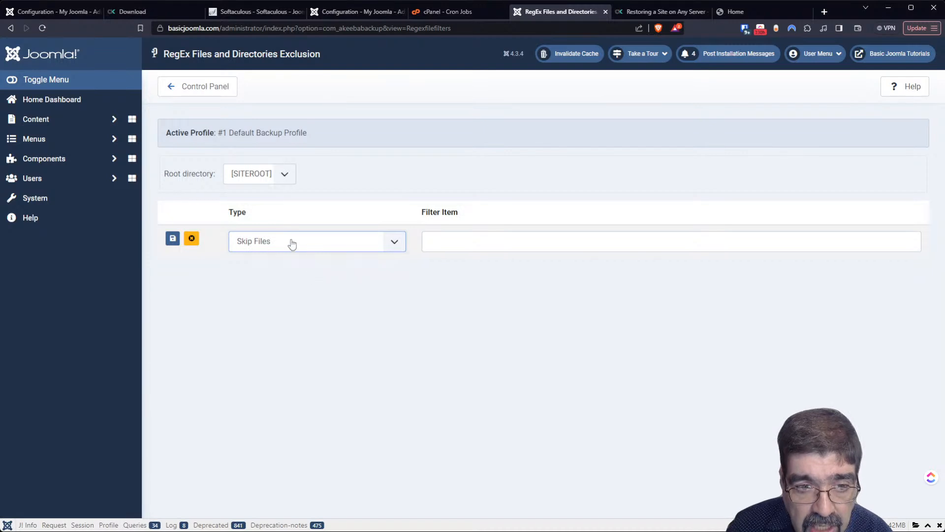
pyautogui.click(215, 88)
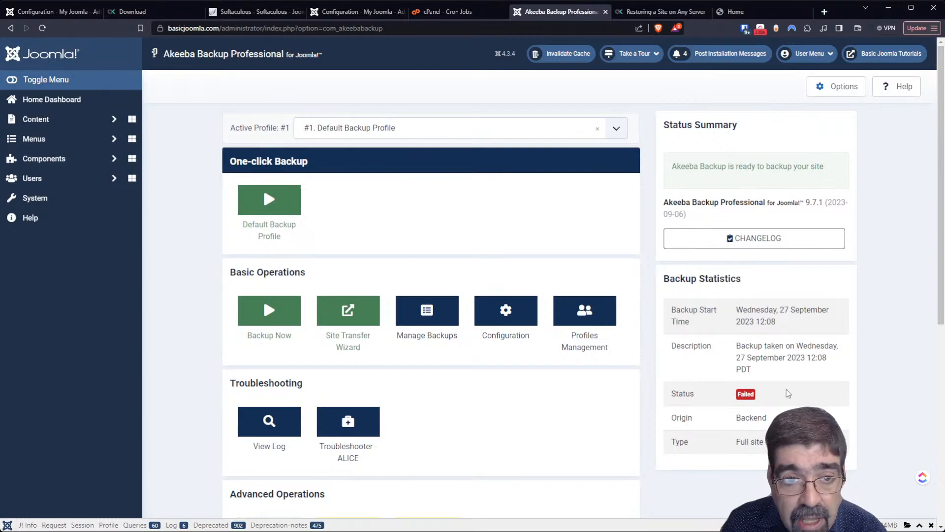
pyautogui.click(352, 434)
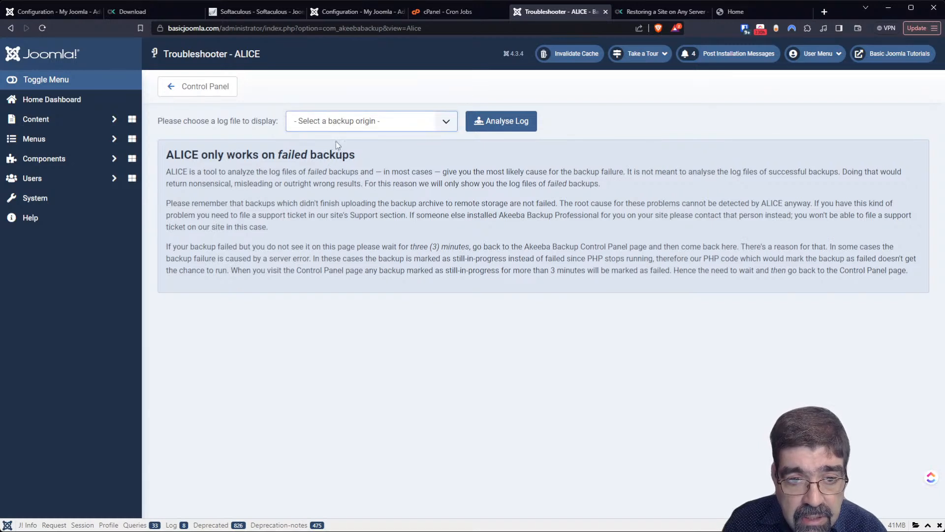
pyautogui.click(191, 91)
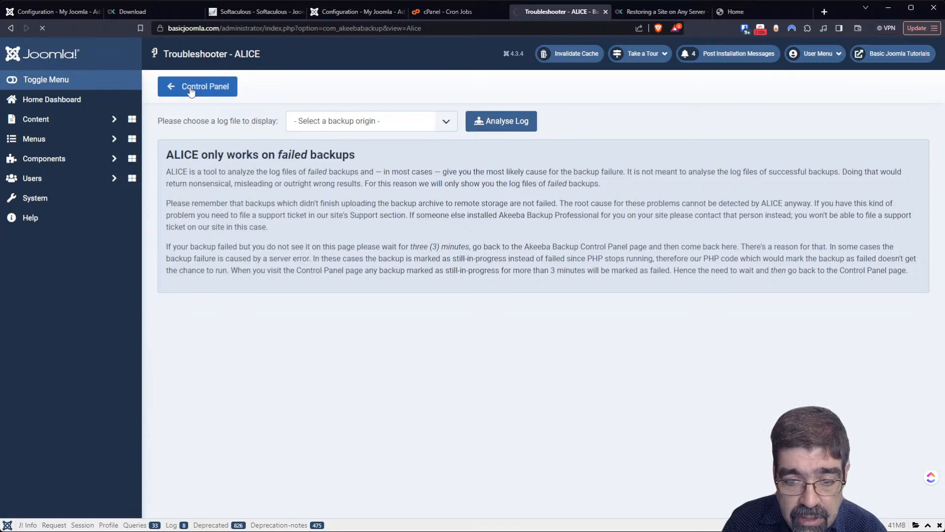
pyautogui.scroll(-4, 505, 315)
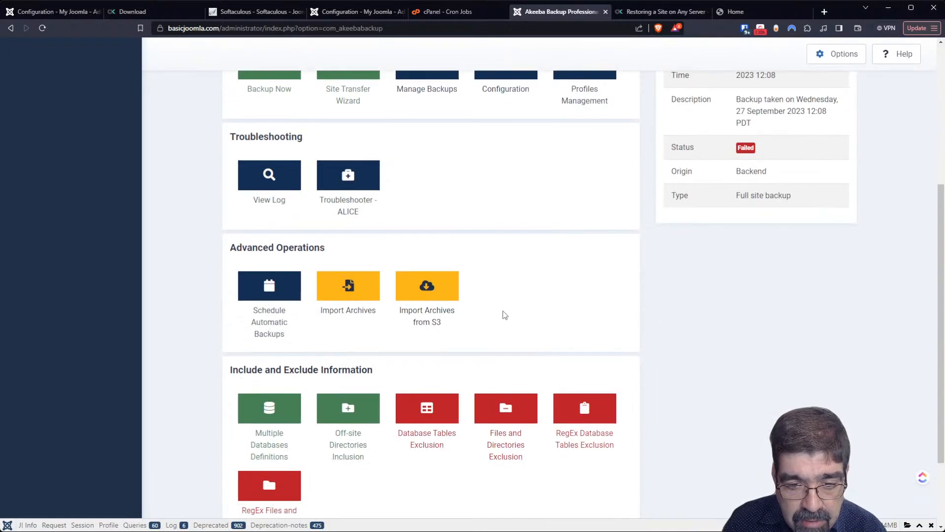
pyautogui.scroll(-2, 500, 321)
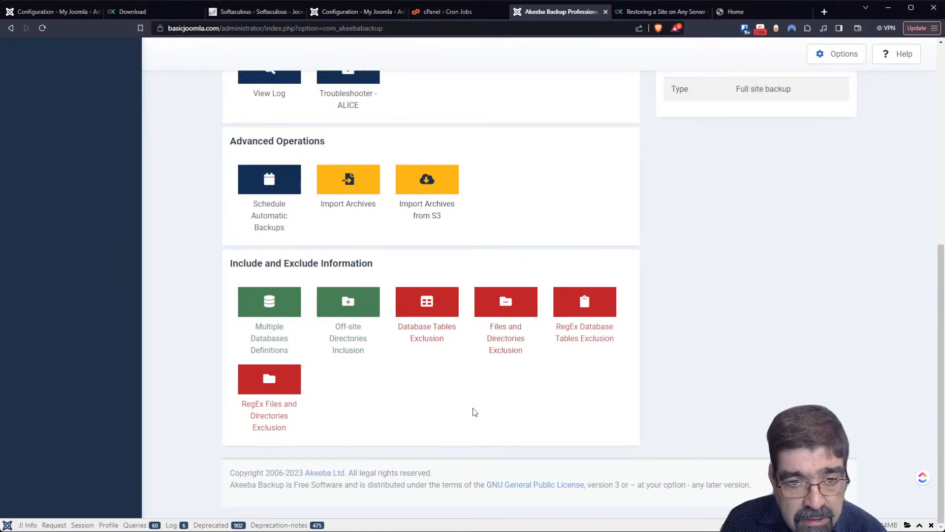
pyautogui.scroll(3, 472, 428)
pyautogui.scroll(2, 500, 424)
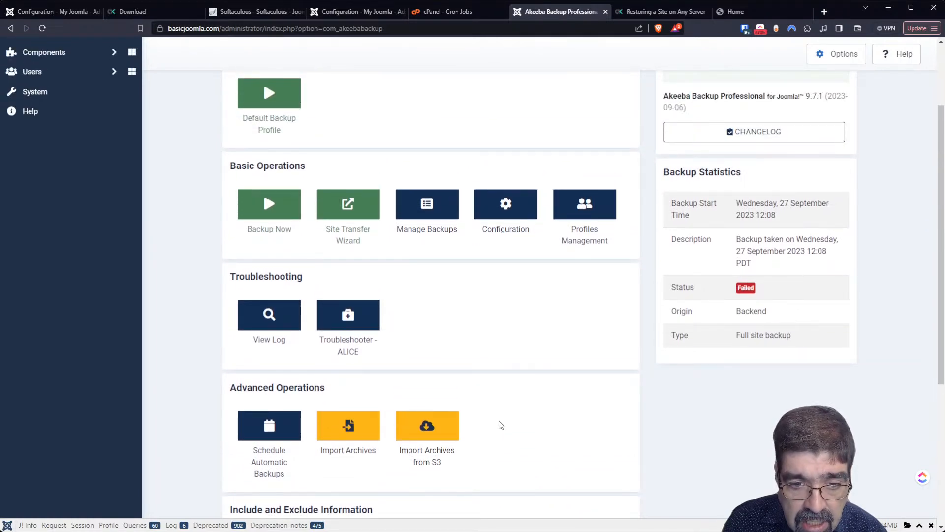
# - Open the Default Backup Profile configuration and scroll to the JPA archiver's 2047.88 MB parts
pyautogui.click(497, 219)
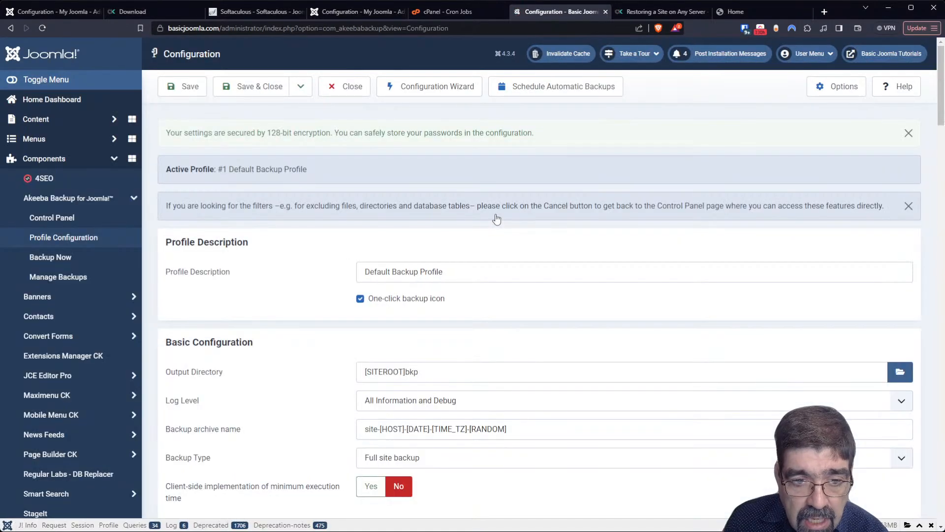
pyautogui.scroll(-2, 493, 221)
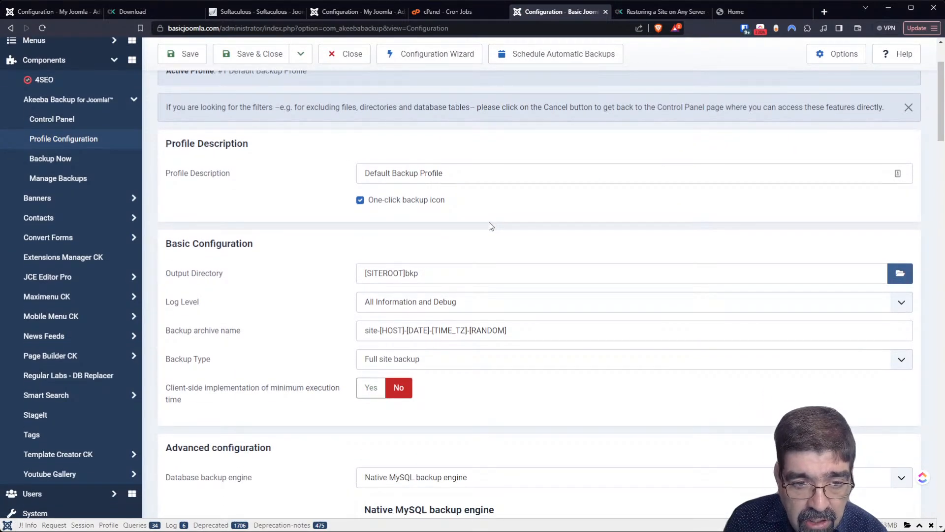
pyautogui.scroll(-1, 490, 225)
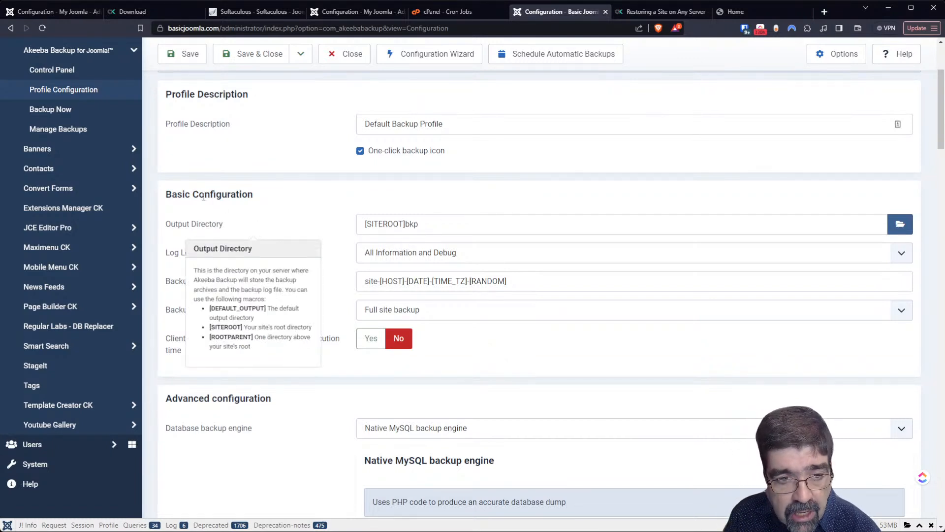
pyautogui.scroll(-3, 268, 207)
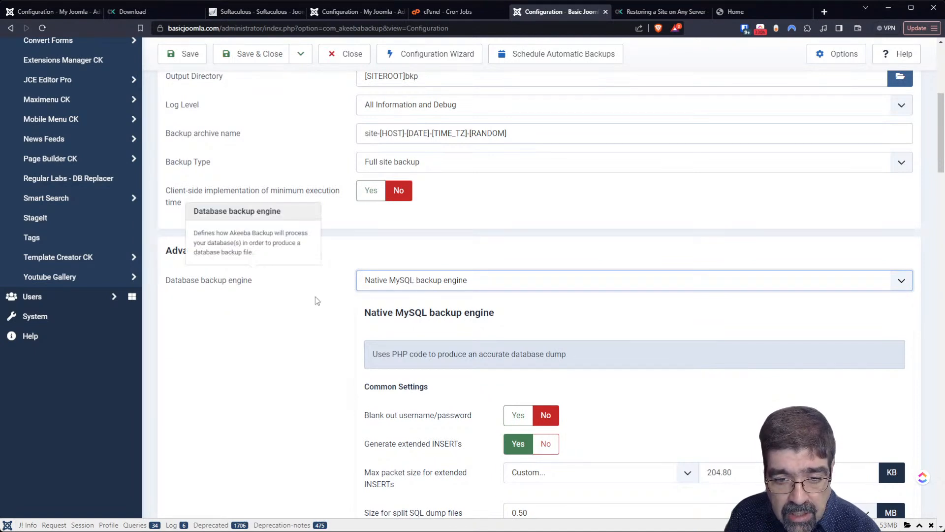
pyautogui.moveTo(340, 299)
pyautogui.scroll(-3, 341, 303)
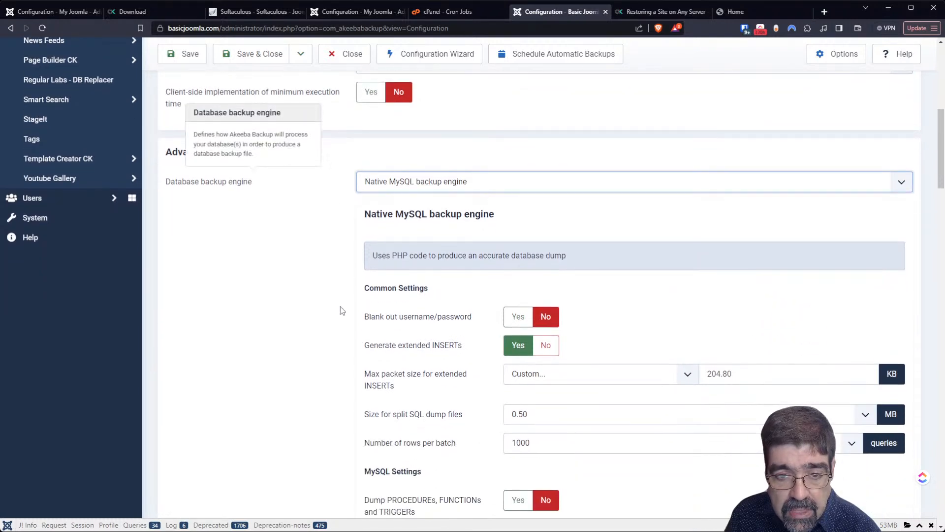
pyautogui.scroll(-2, 346, 304)
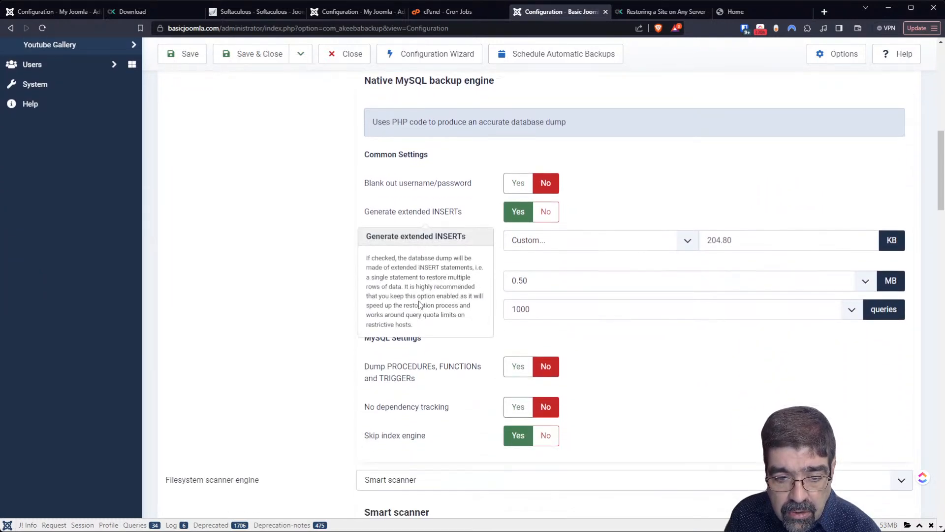
pyautogui.scroll(-3, 309, 316)
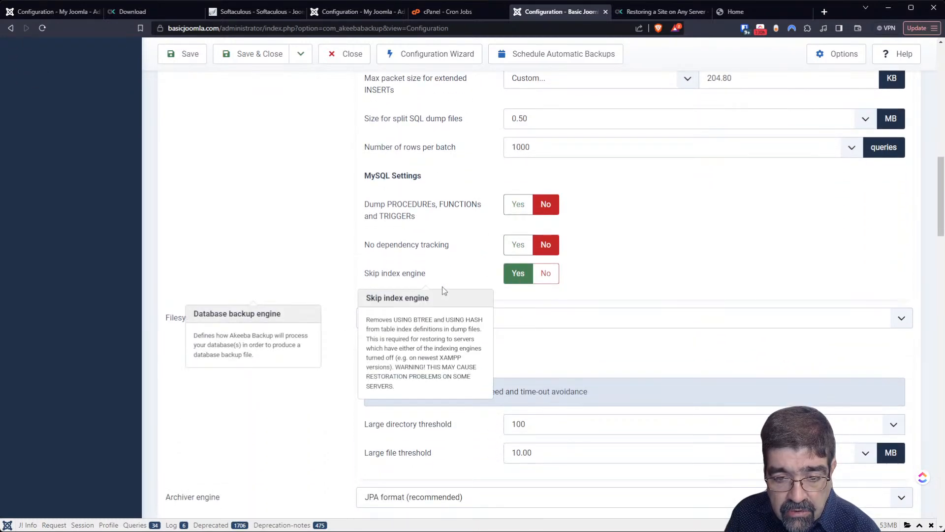
pyautogui.scroll(-5, 317, 271)
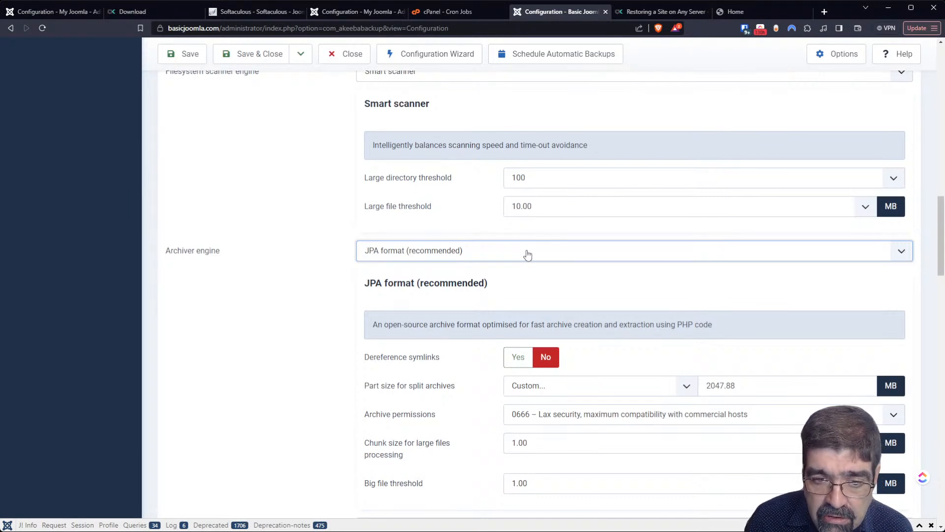
# - Preview the DirectFTP archiver engine options, then settle on ZIP format instead
pyautogui.click(519, 268)
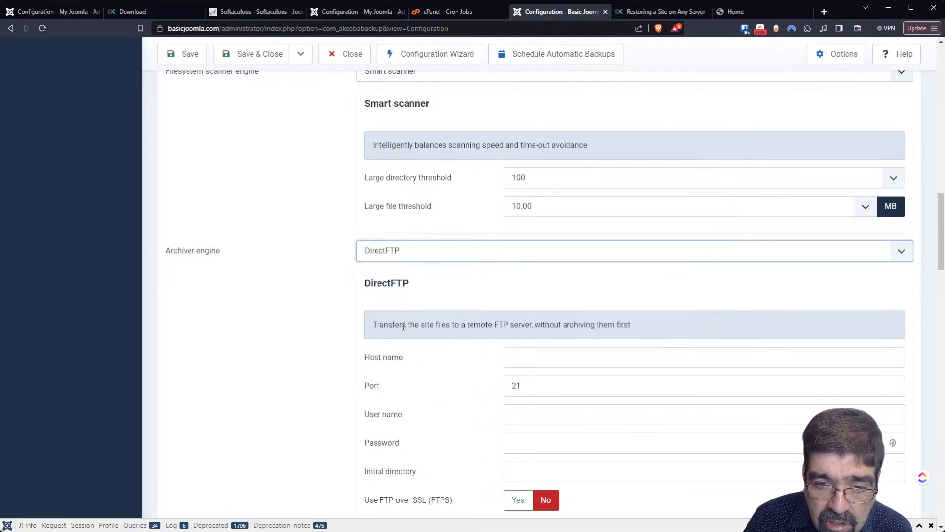
pyautogui.scroll(-2, 547, 332)
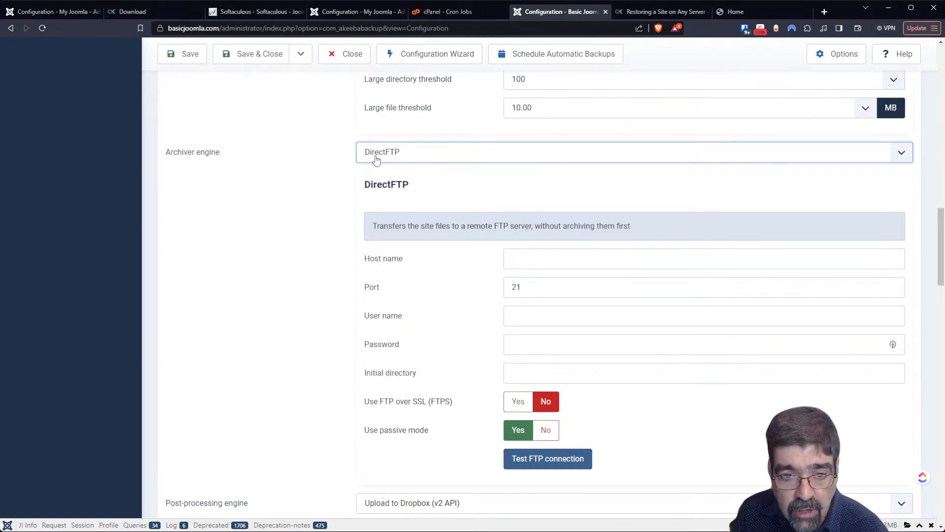
pyautogui.click(403, 224)
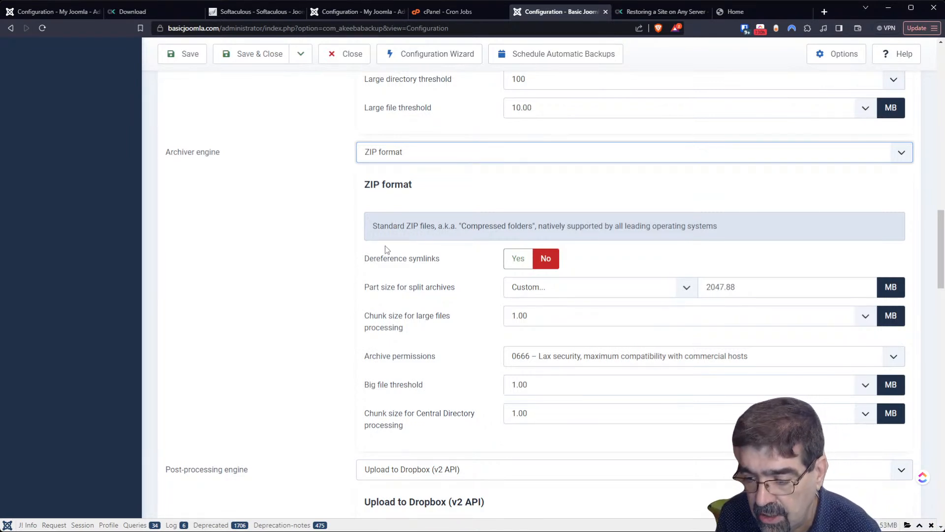
# - Dismiss the archiver engine help popup
pyautogui.moveTo(384, 257)
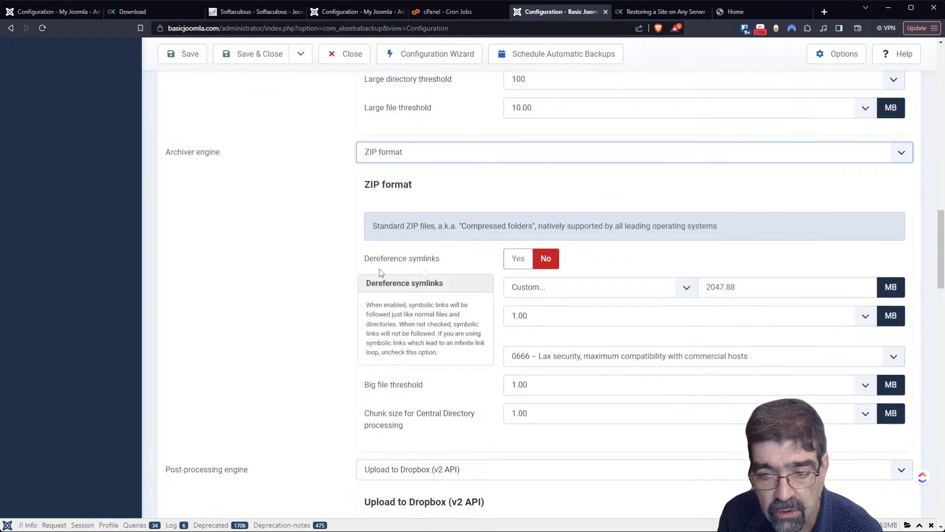
pyautogui.moveTo(202, 218)
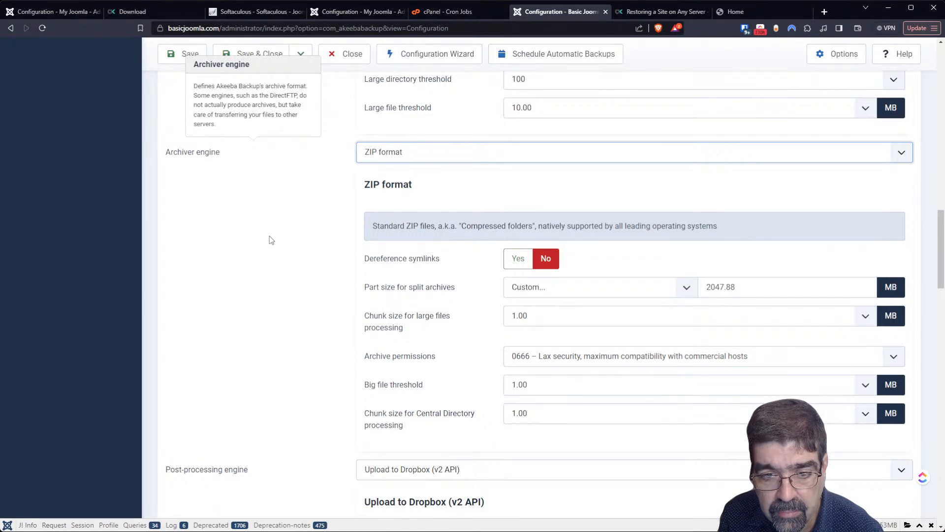
pyautogui.click(610, 293)
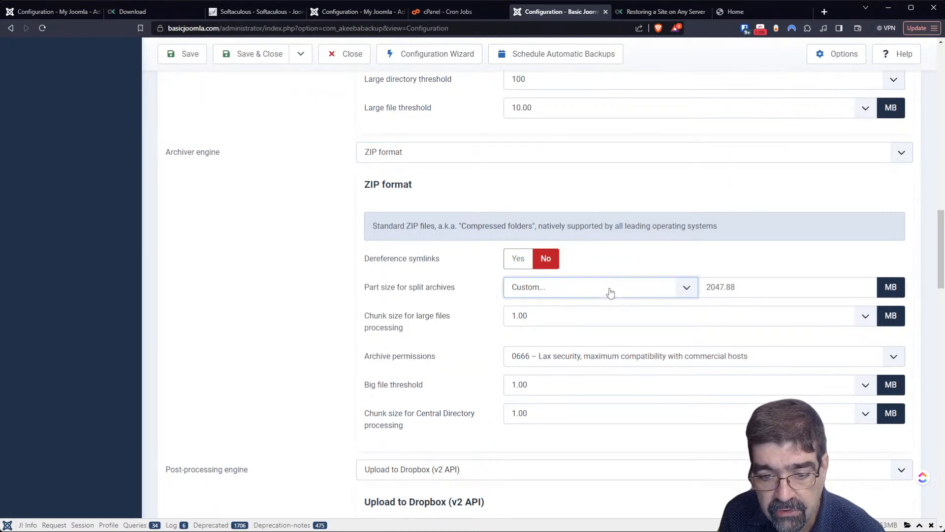
pyautogui.click(738, 265)
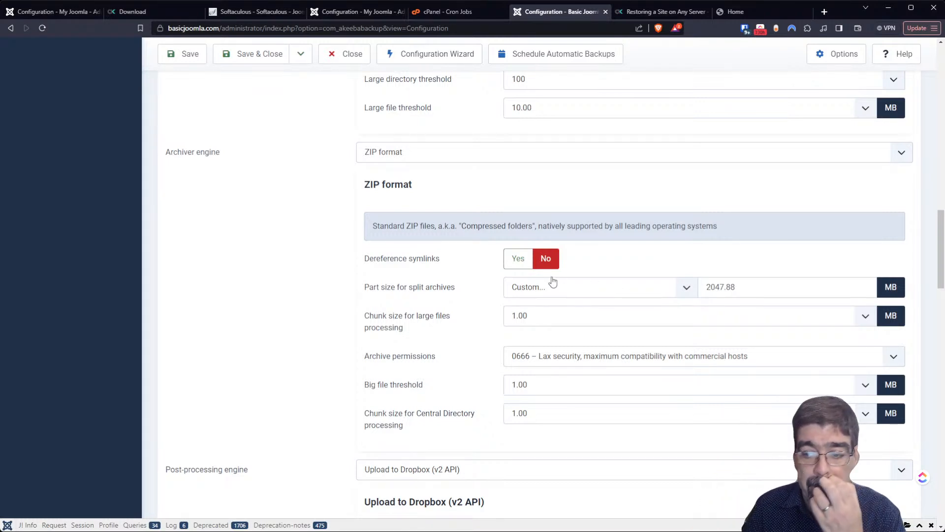
# - Step past ZIP using ZipArchive class and set the archiver engine to JPA format (recommended)
pyautogui.moveTo(473, 258)
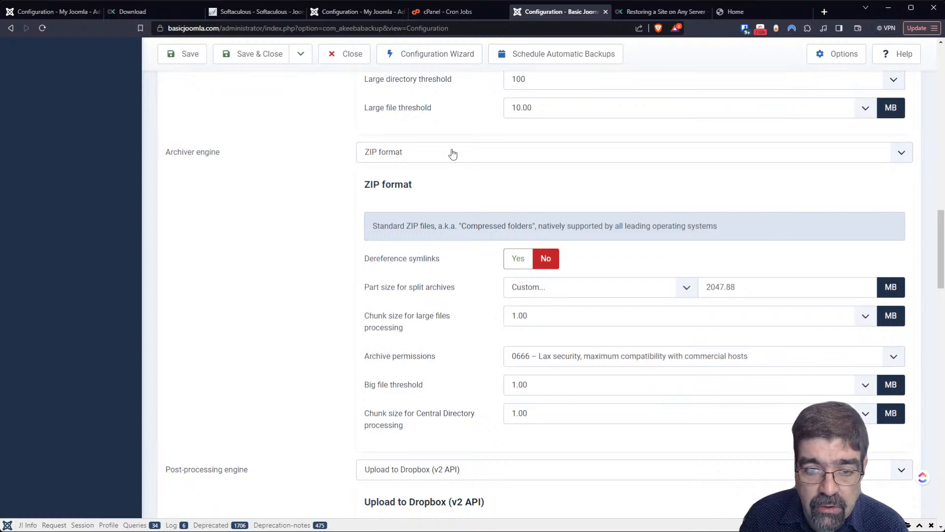
pyautogui.moveTo(427, 259)
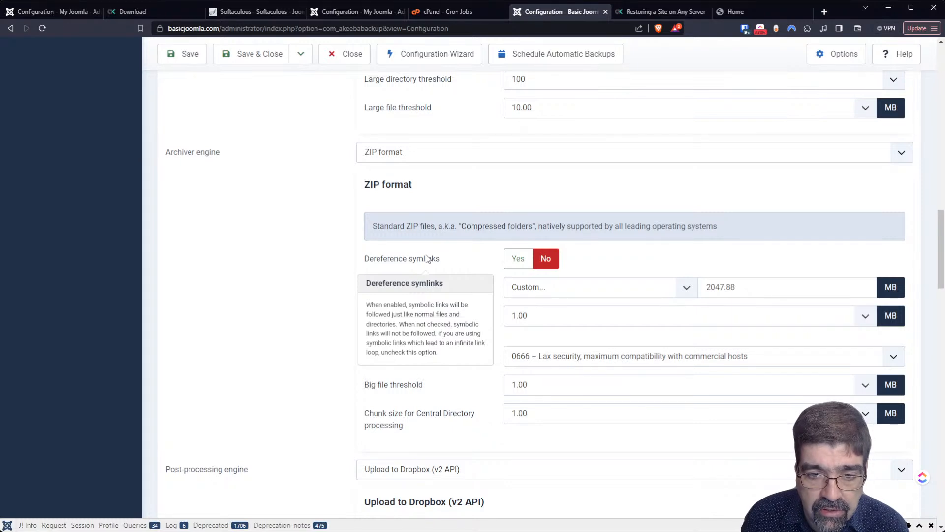
pyautogui.click(319, 255)
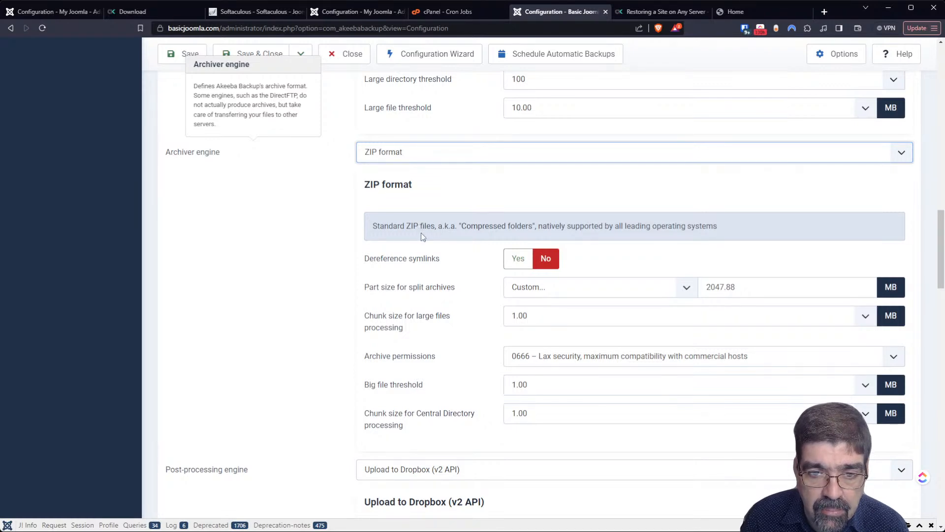
pyautogui.press('Down')
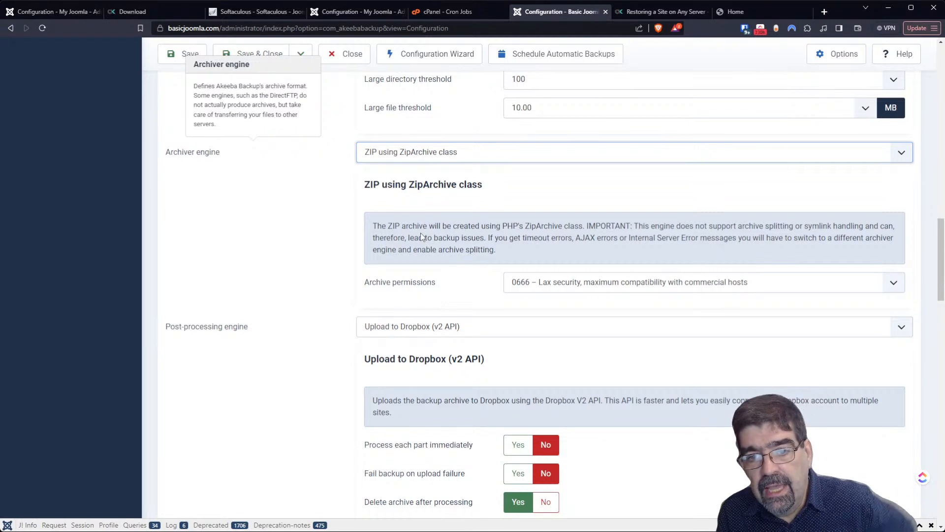
pyautogui.click(392, 159)
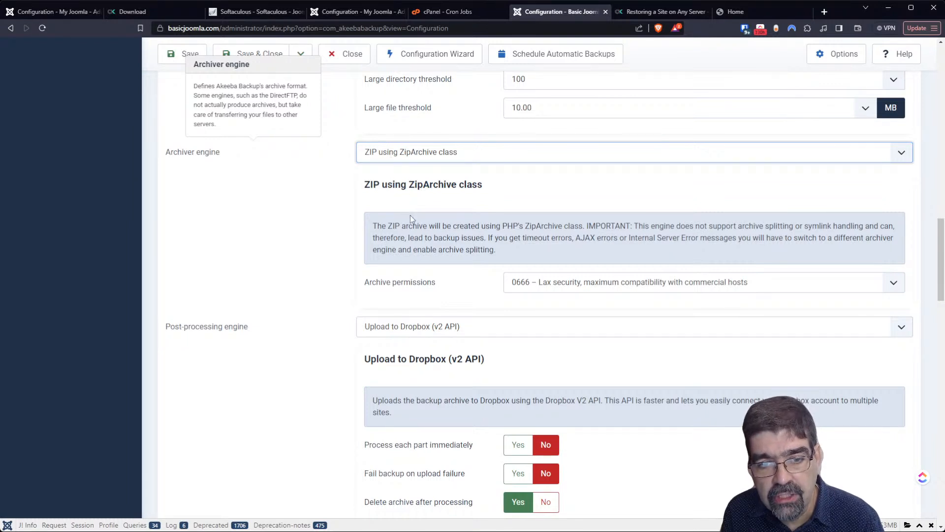
pyautogui.click(409, 214)
pyautogui.scroll(-4, 328, 236)
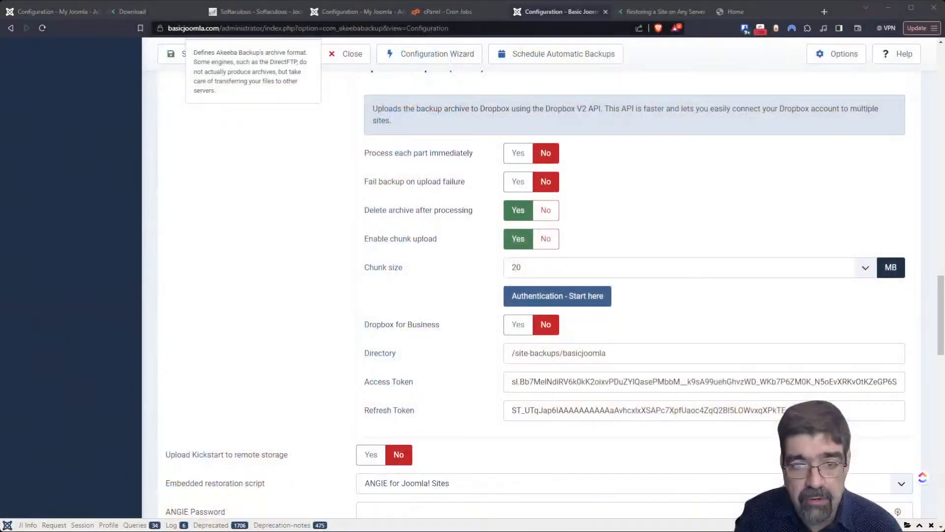
pyautogui.scroll(4, 555, 294)
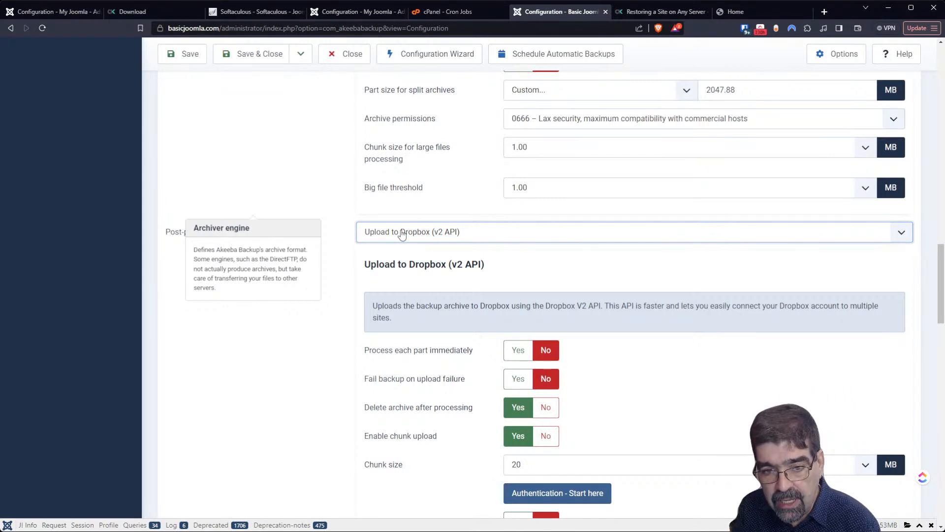
# - Try Send by Email, then pick Upload to Amazon S3 and review its Access Key and Secret Key fields
pyautogui.click(415, 262)
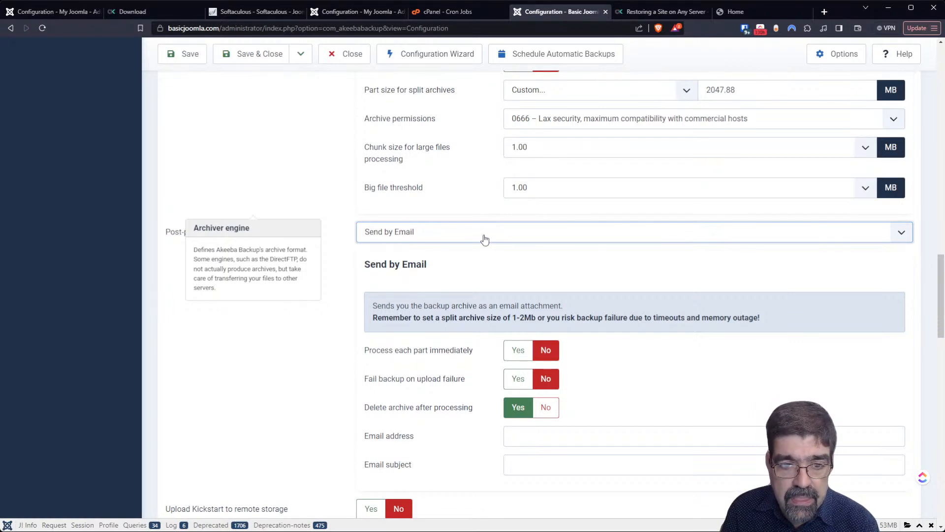
pyautogui.press('Down')
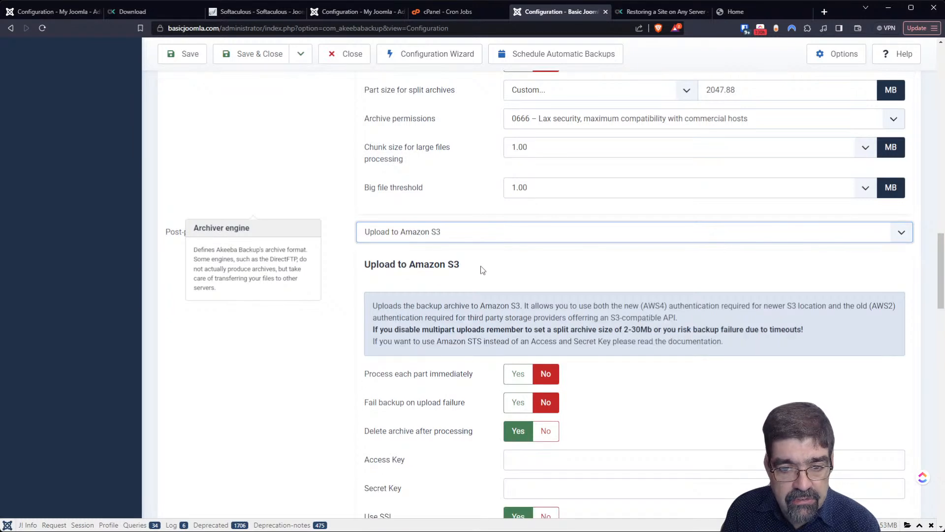
pyautogui.scroll(-3, 483, 269)
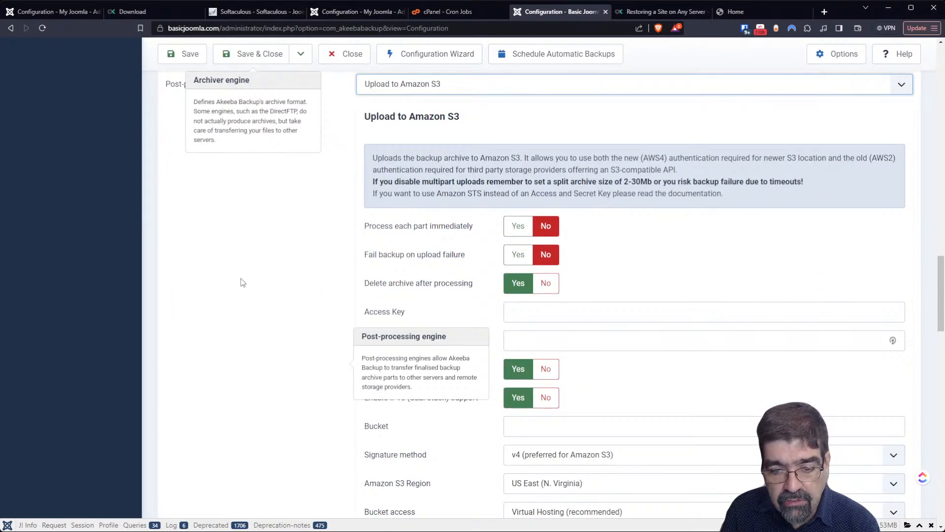
pyautogui.scroll(-2, 241, 281)
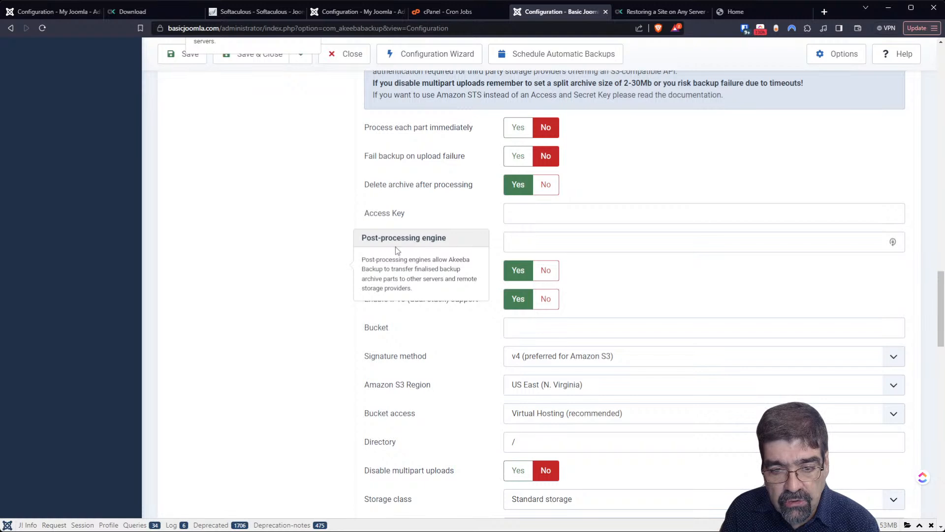
pyautogui.scroll(-3, 699, 286)
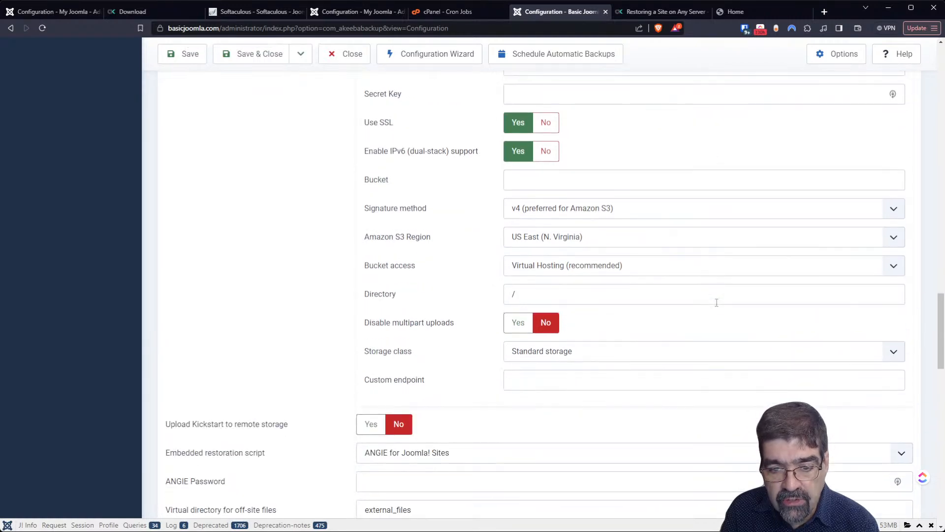
pyautogui.scroll(7, 717, 302)
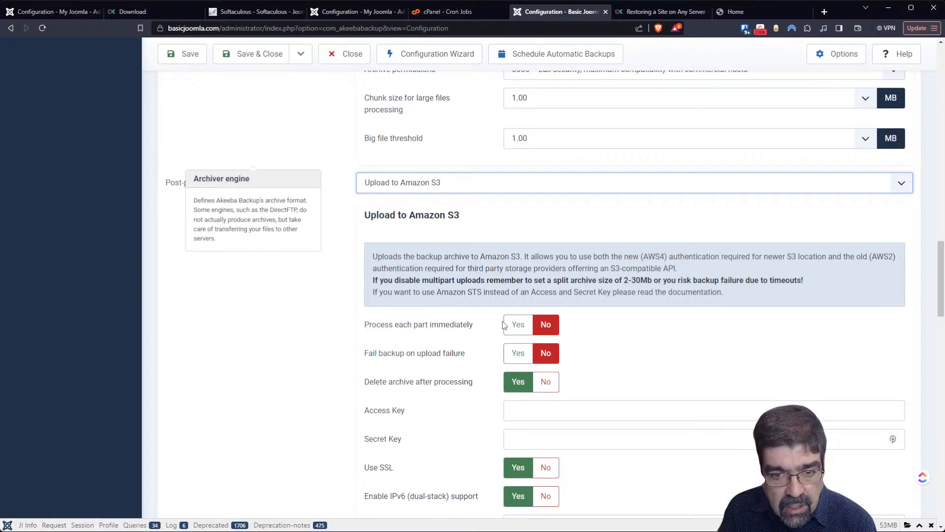
# - Switch to Microsoft OneDrive uploads and review its options, including chunk size 10
pyautogui.press('Down')
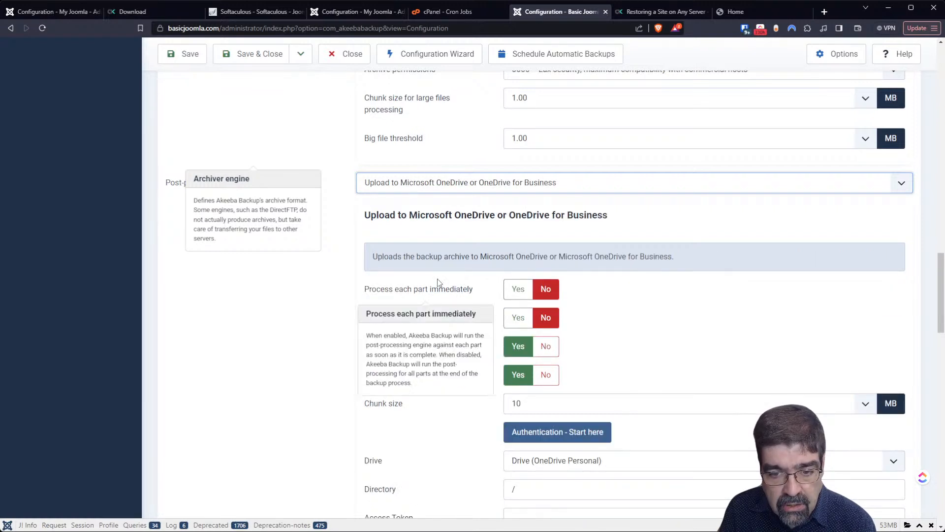
pyautogui.scroll(-2, 438, 285)
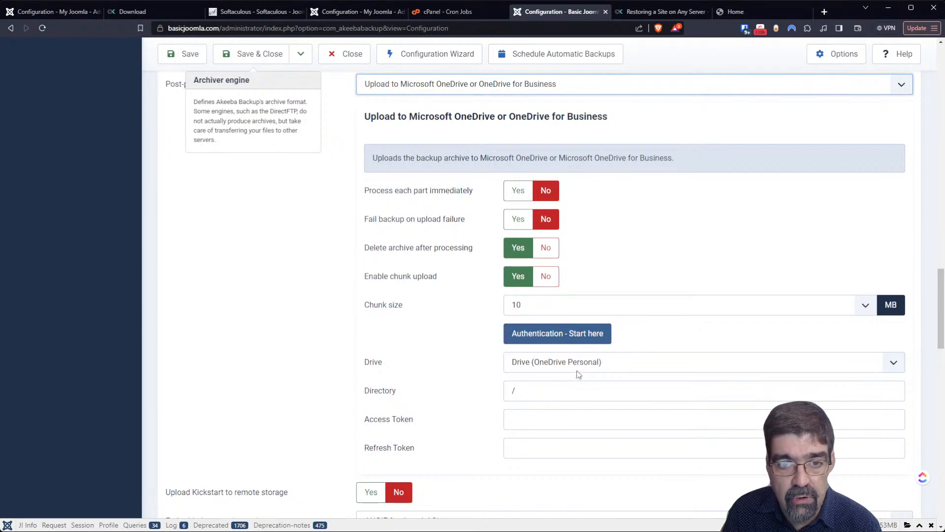
pyautogui.scroll(4, 374, 182)
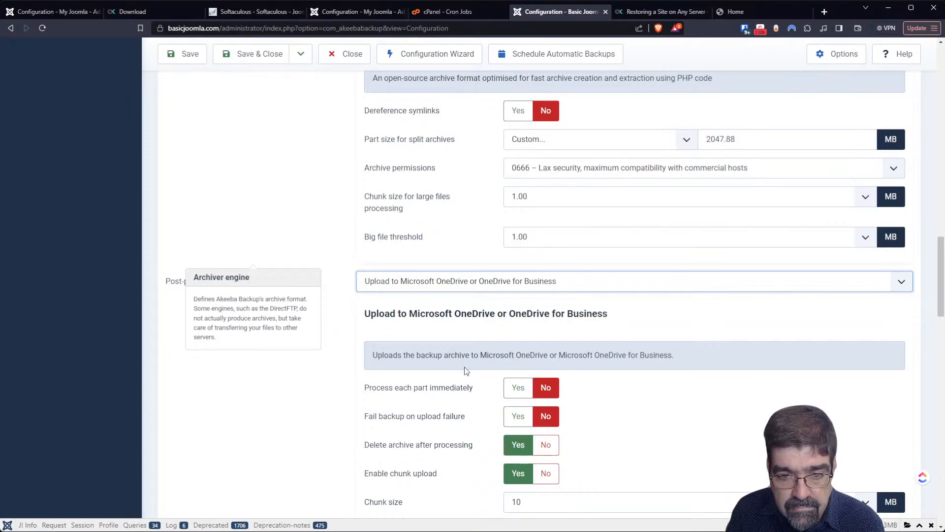
# - Switch back to Upload to Dropbox (v2 API) and start Authentication to get fresh tokens
pyautogui.press('Up')
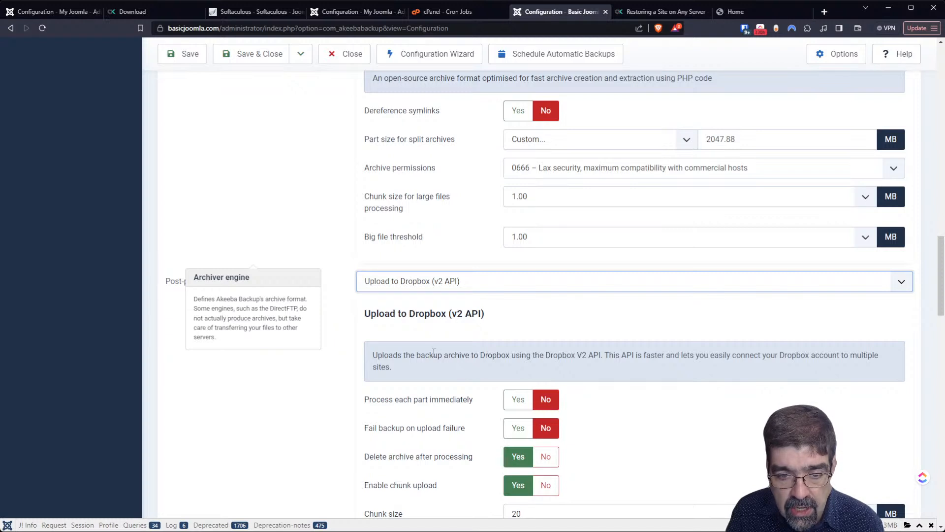
pyautogui.scroll(-3, 433, 351)
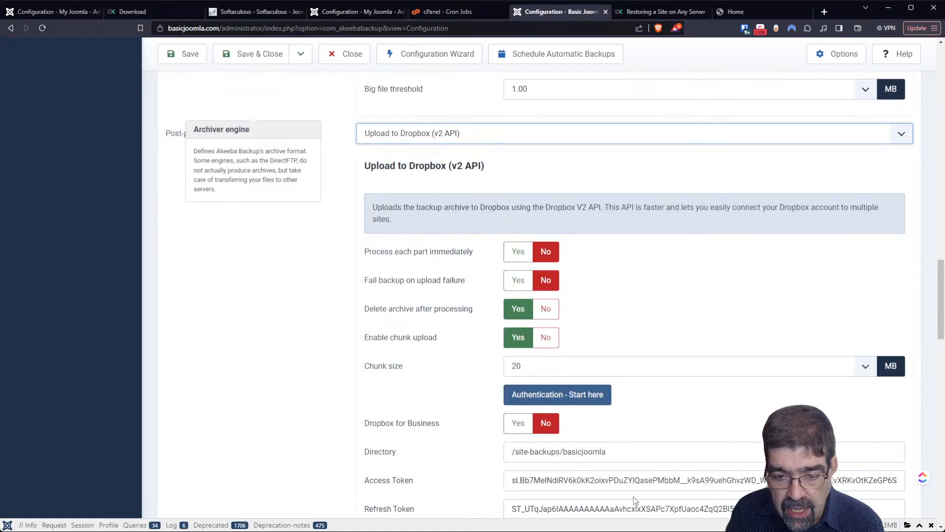
pyautogui.click(688, 480)
pyautogui.press('End')
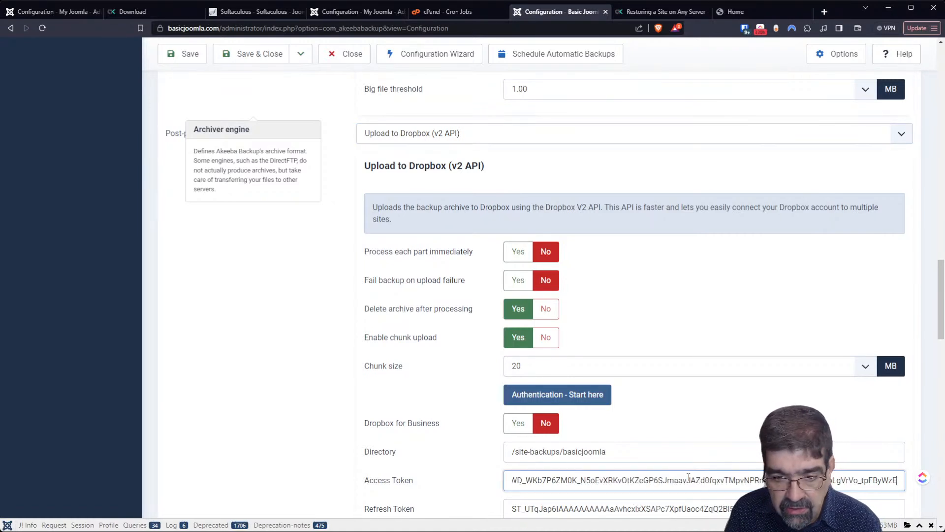
pyautogui.click(562, 396)
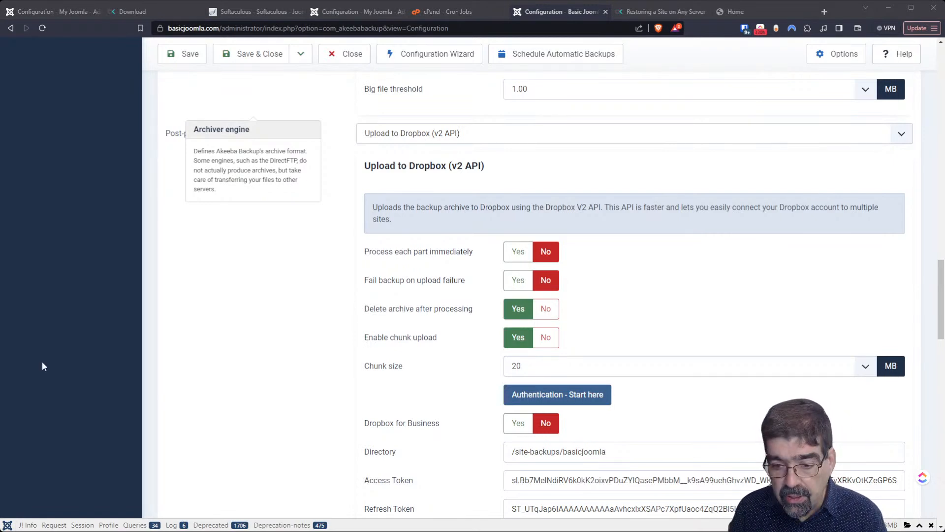
# - Paste the new Access Token and Refresh Token over the old values
pyautogui.tripleClick(591, 481)
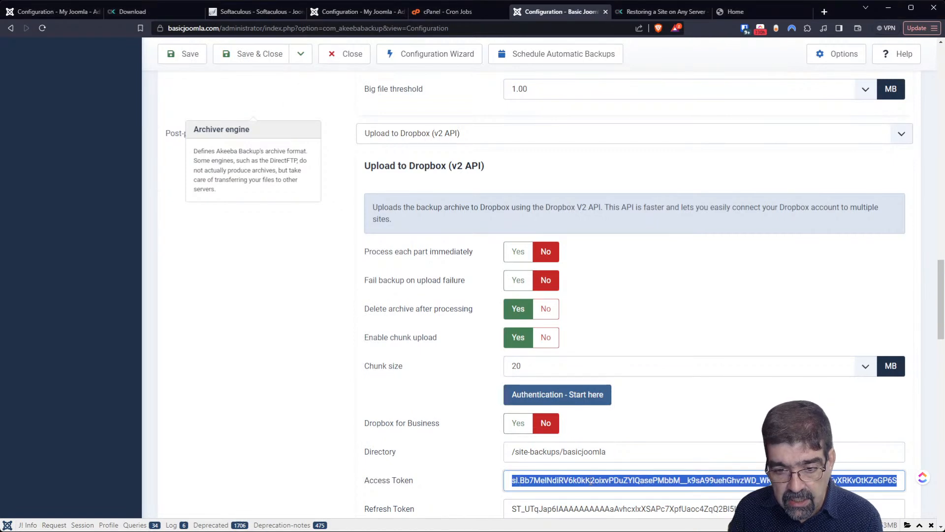
pyautogui.hotkey('ctrl', 'v')
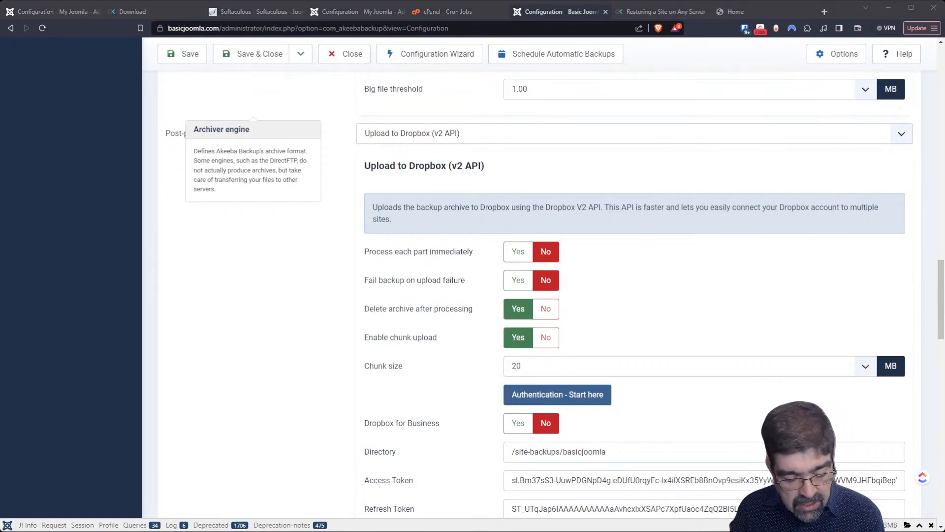
pyautogui.scroll(-2, 268, 300)
pyautogui.tripleClick(580, 419)
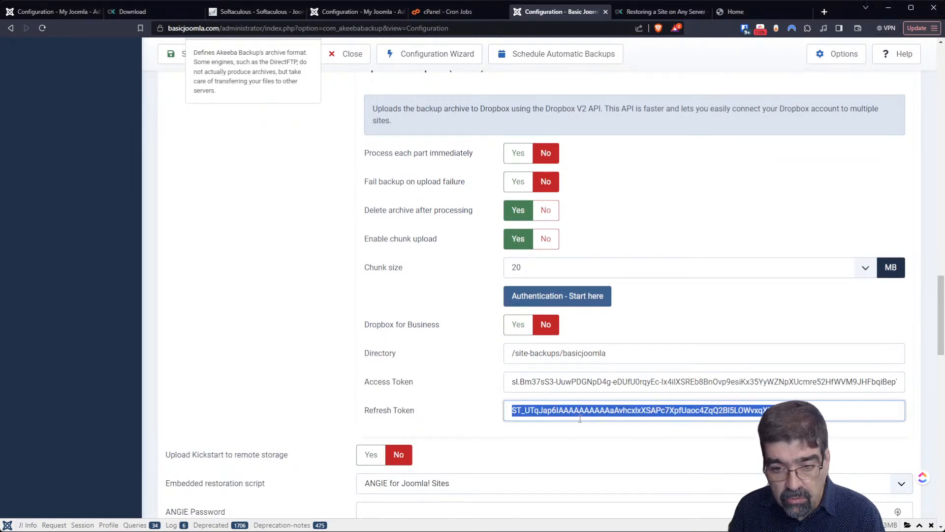
pyautogui.hotkey('ctrl', 'v')
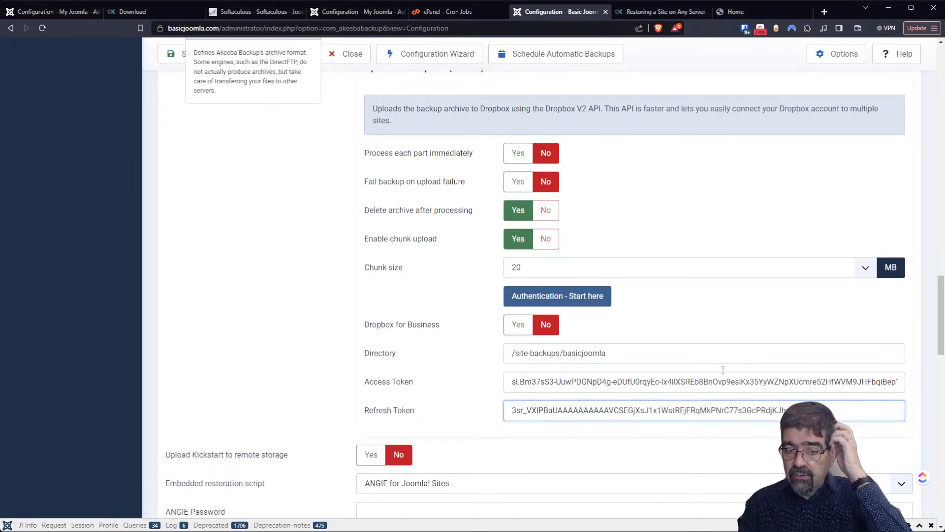
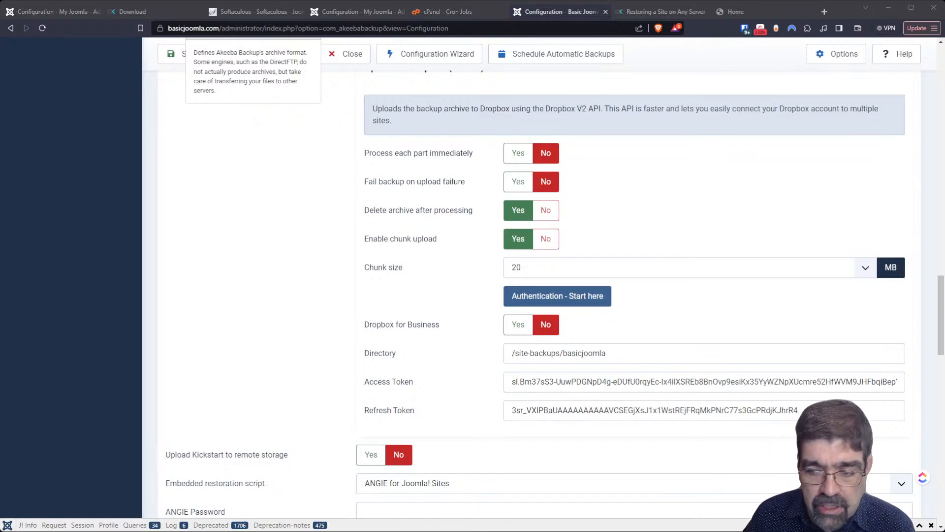
# - Set Upload Kickstart to remote storage to Yes in the Dropbox post-processing settings
pyautogui.scroll(2, 539, 281)
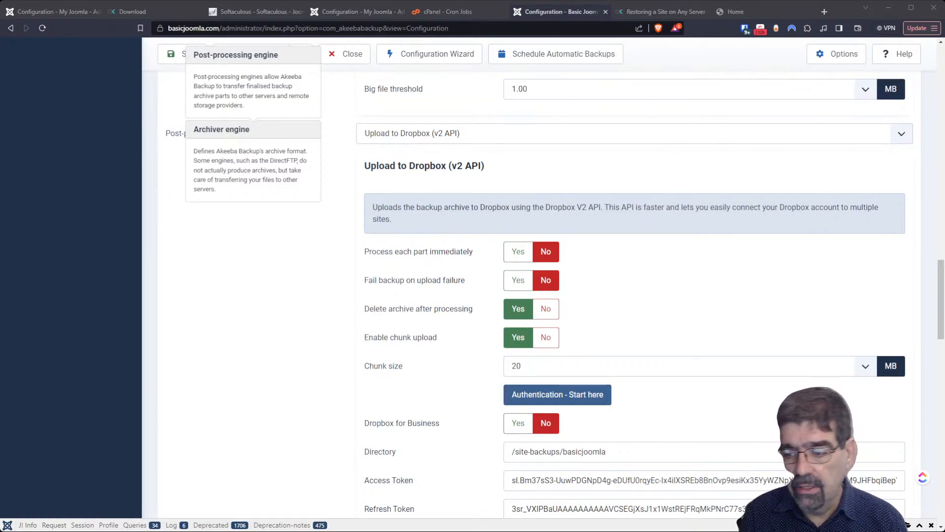
pyautogui.scroll(-4, 541, 295)
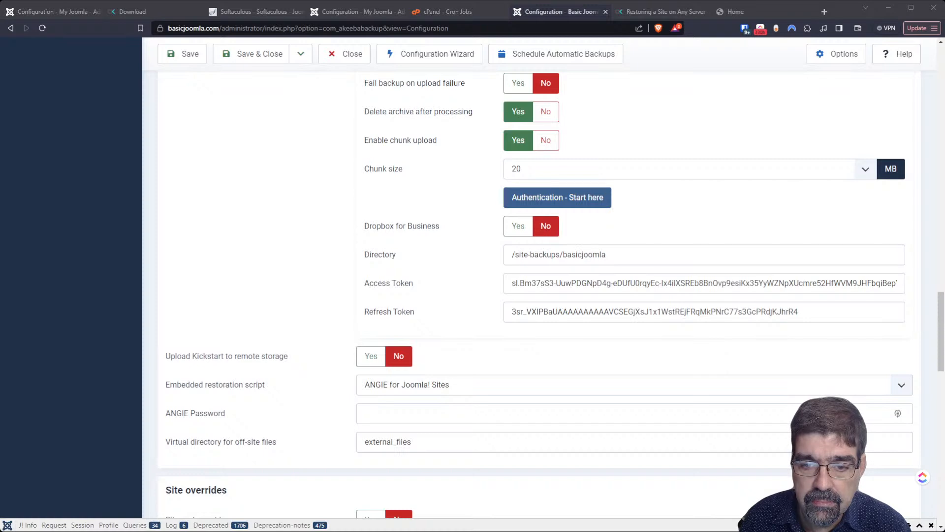
pyautogui.scroll(-3, 540, 294)
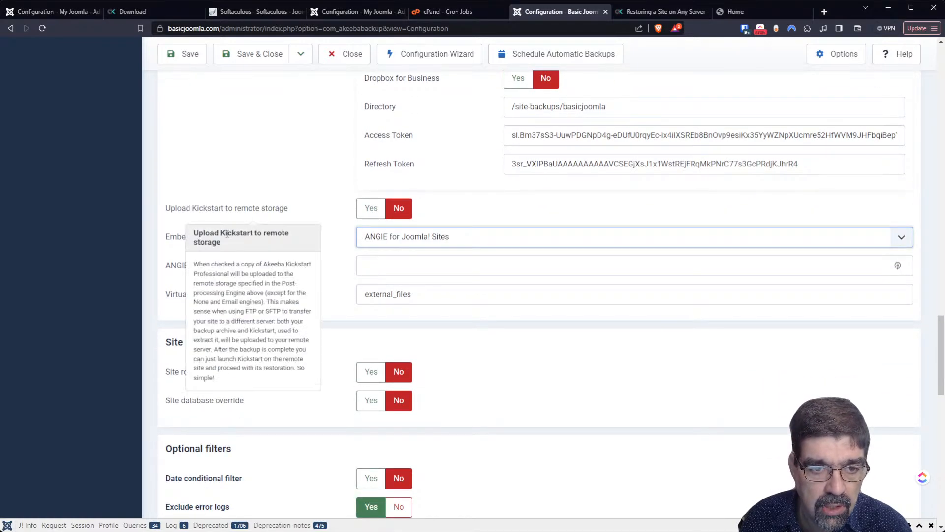
pyautogui.moveTo(327, 244)
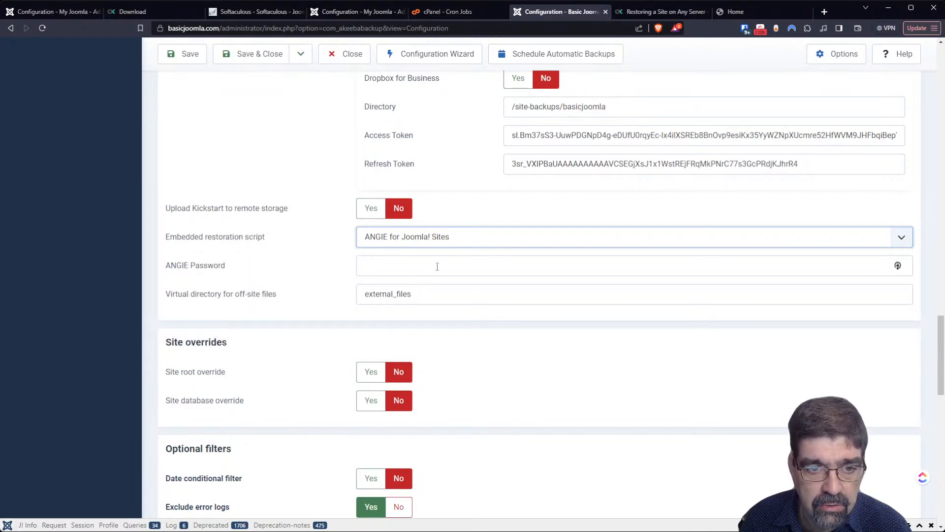
pyautogui.moveTo(327, 206)
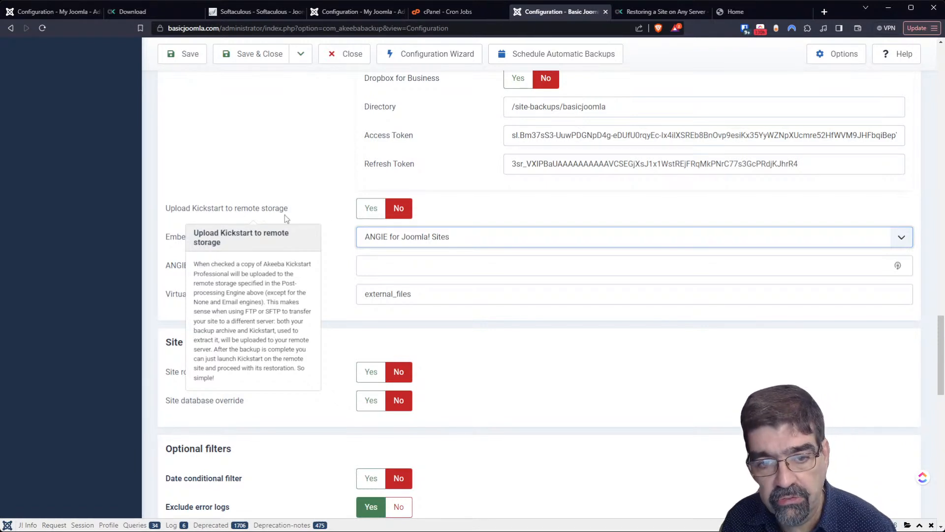
pyautogui.click(371, 209)
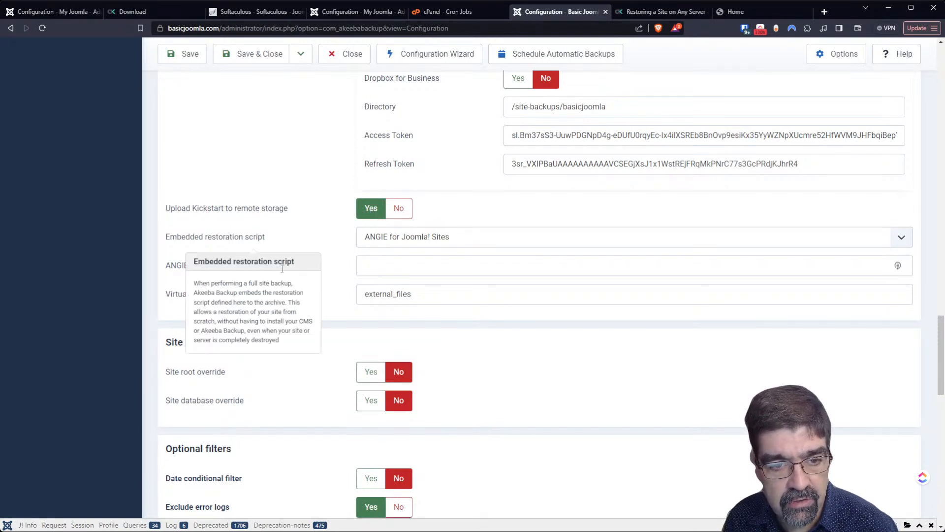
pyautogui.moveTo(193, 297)
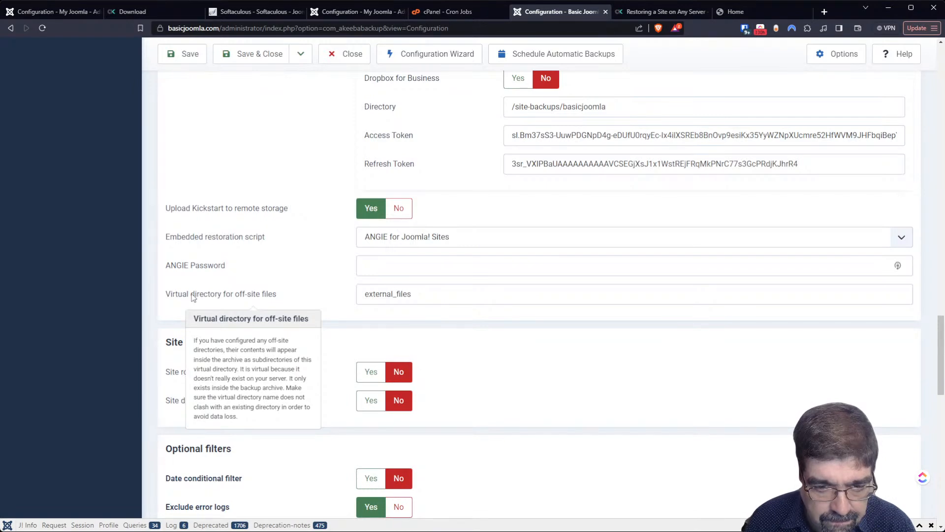
pyautogui.scroll(10, 313, 168)
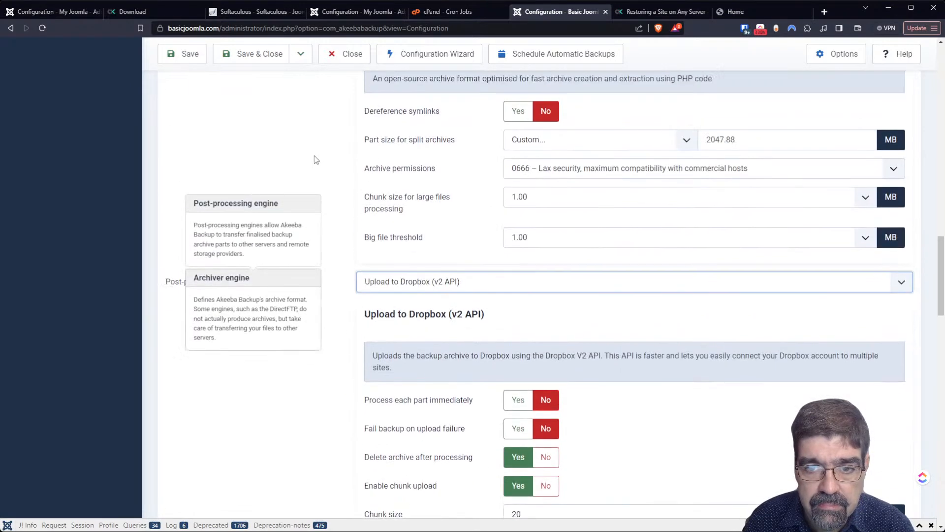
pyautogui.scroll(-2, 459, 270)
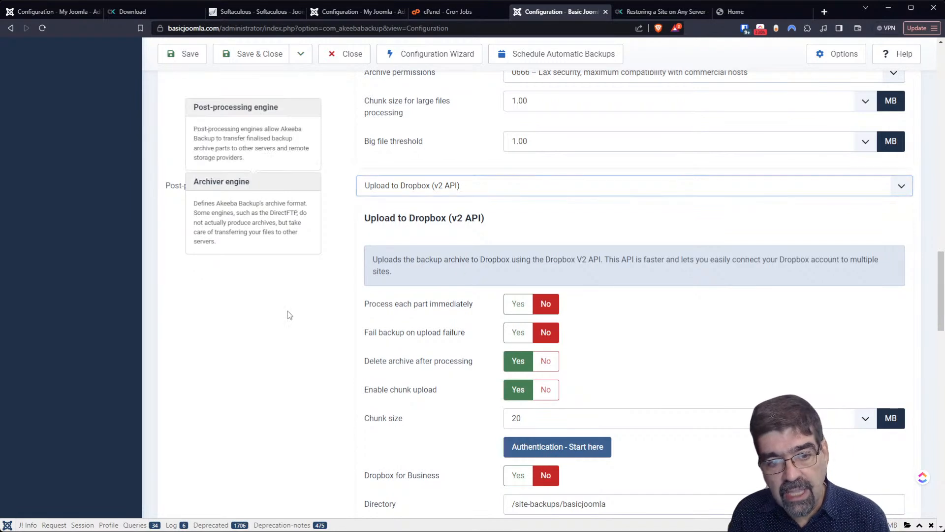
pyautogui.scroll(2, 291, 315)
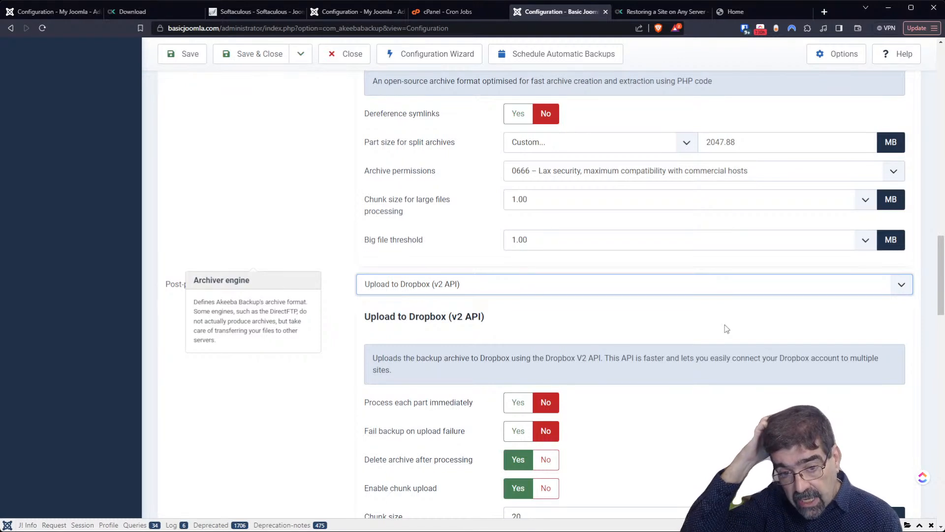
# - Open the Basic Joomla Tutorials management page through the mySites.guru toolbar extension
pyautogui.click(824, 12)
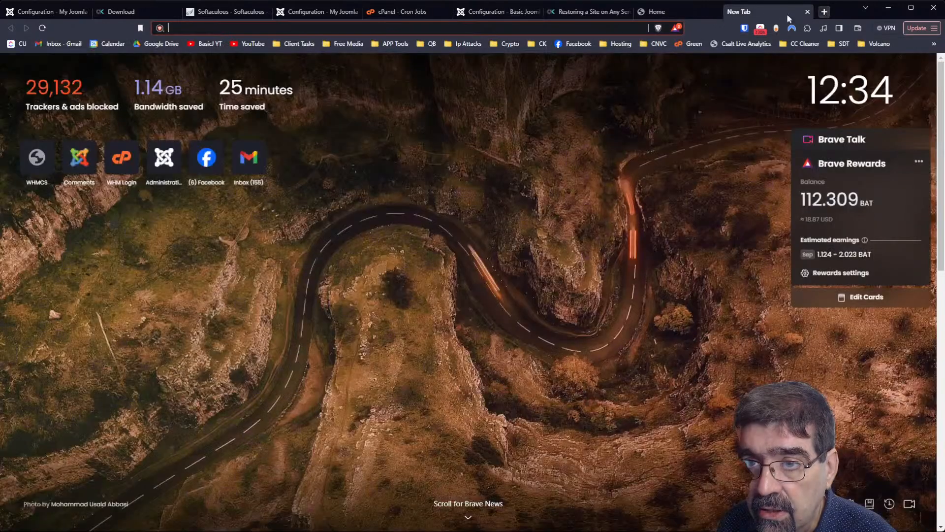
pyautogui.hotkey('ctrl', 'w')
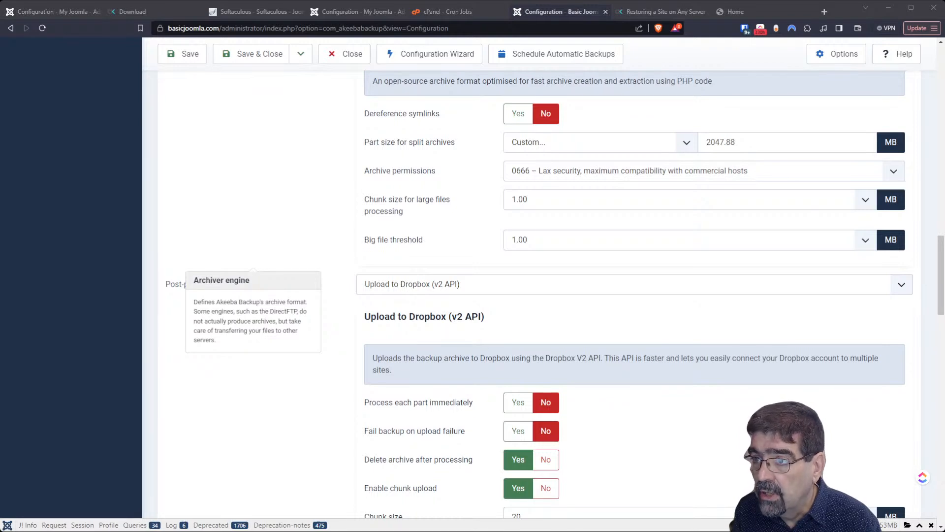
pyautogui.click(776, 28)
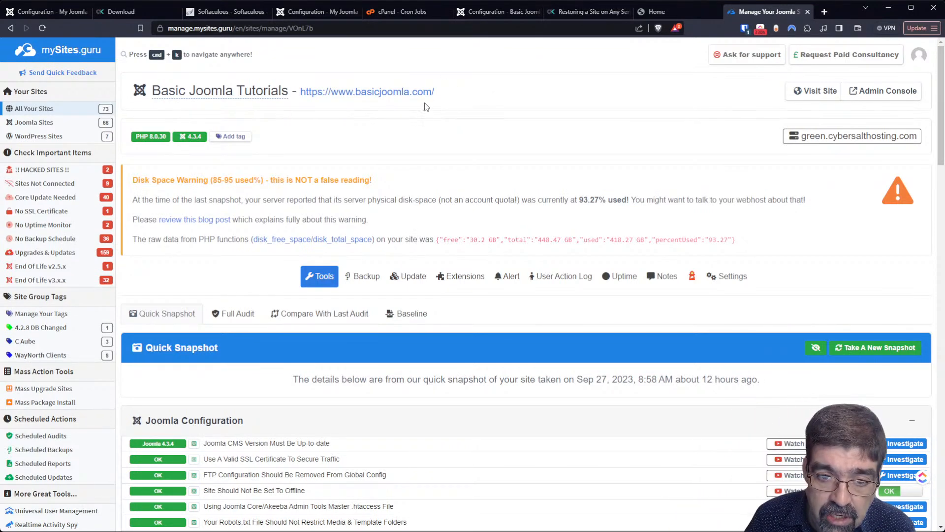
# - Show the Backup section and highlight the Daily Backup's 03:41 AM run time
pyautogui.click(370, 285)
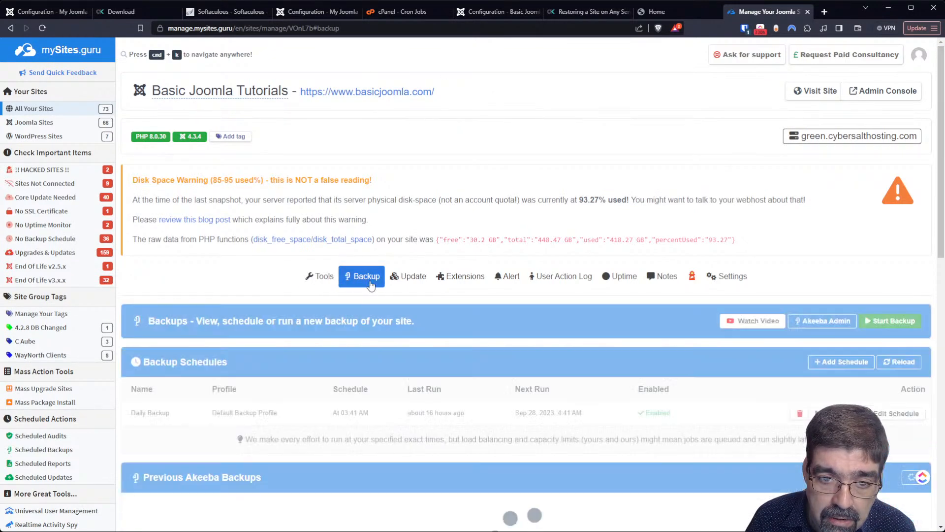
pyautogui.scroll(-4, 377, 221)
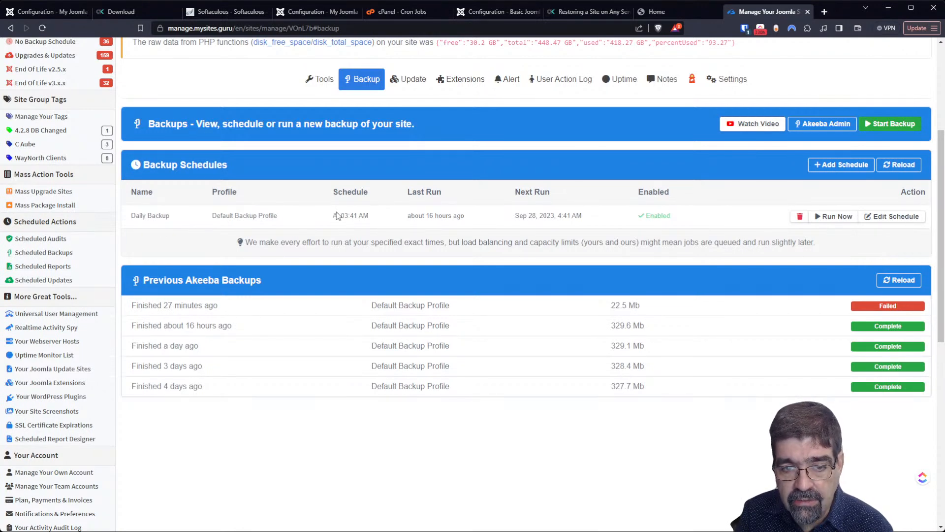
pyautogui.moveTo(334, 216); pyautogui.dragTo(367, 217)
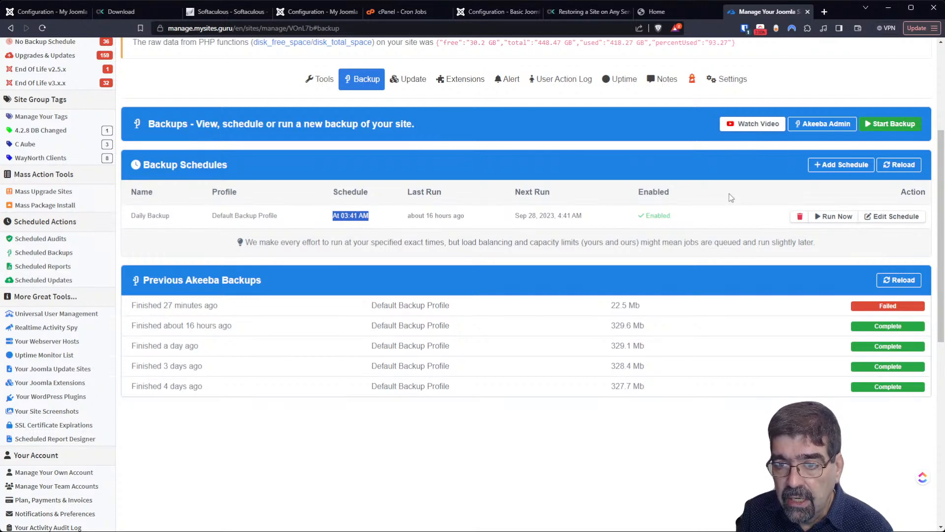
# - Start a new backup schedule, check its profile, name and enabled options, and fill the monthly cron example
pyautogui.click(835, 169)
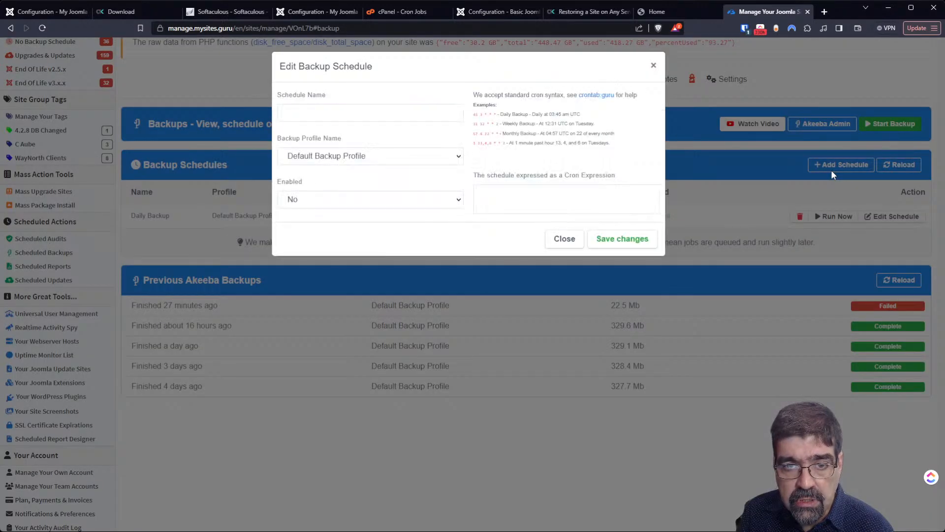
pyautogui.click(411, 158)
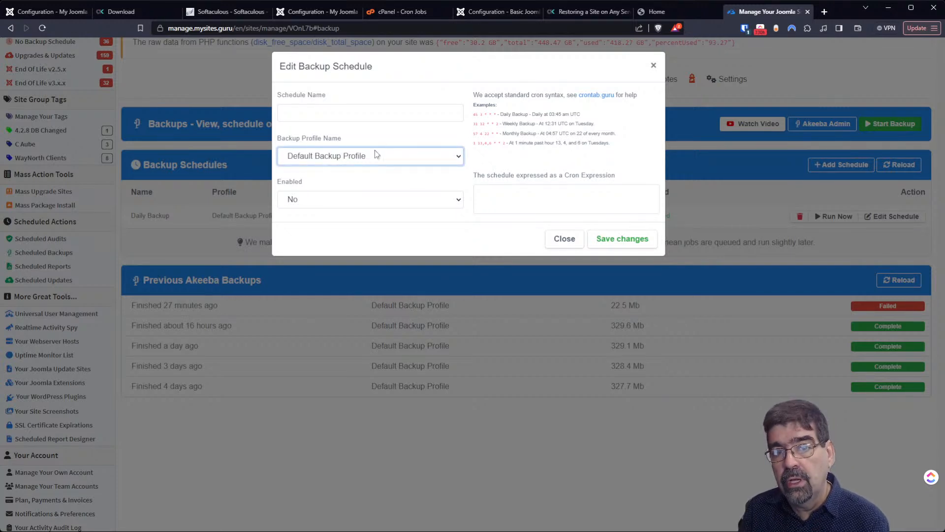
pyautogui.click(378, 106)
pyautogui.click(425, 200)
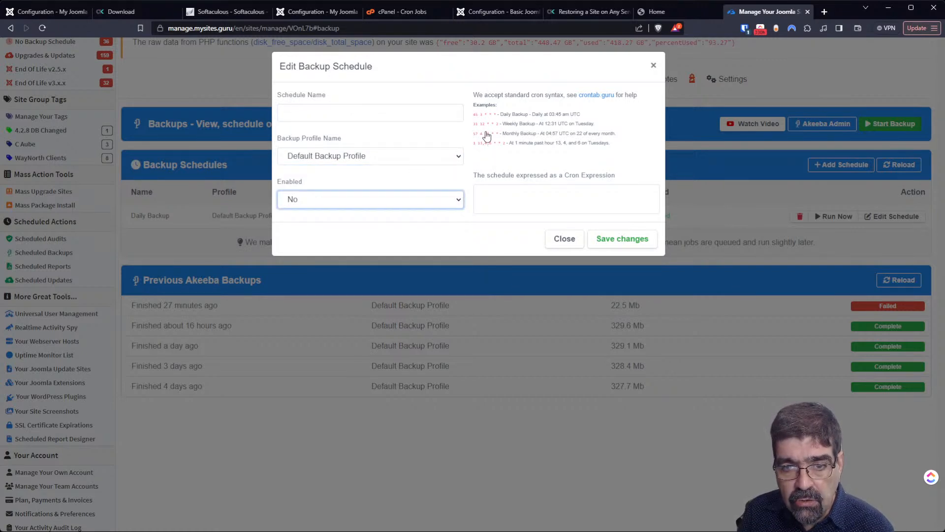
pyautogui.click(486, 133)
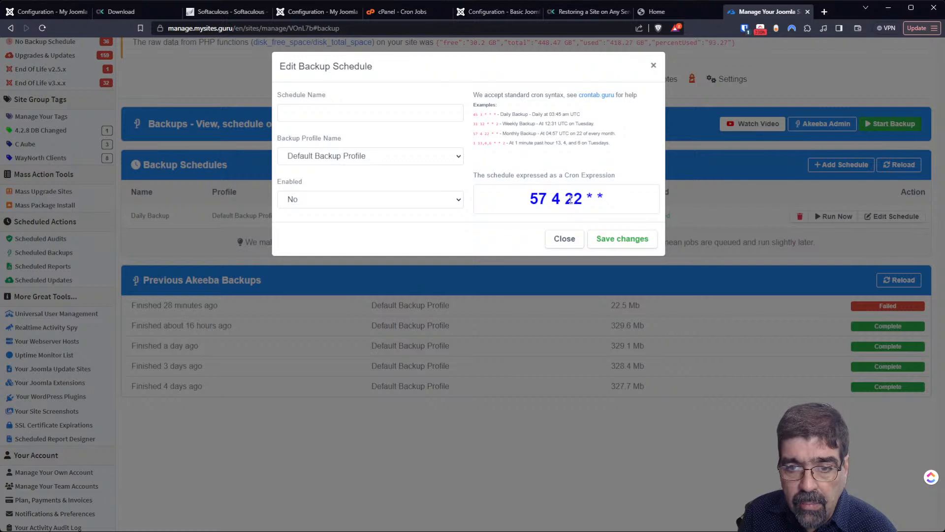
# - Change the cron's day-of-month from 22 to * so the schedule runs daily
pyautogui.click(569, 200)
pyautogui.hotkey('shift', 'Right')
pyautogui.press('Left')
pyautogui.press('BackSpace')
pyautogui.write('*')
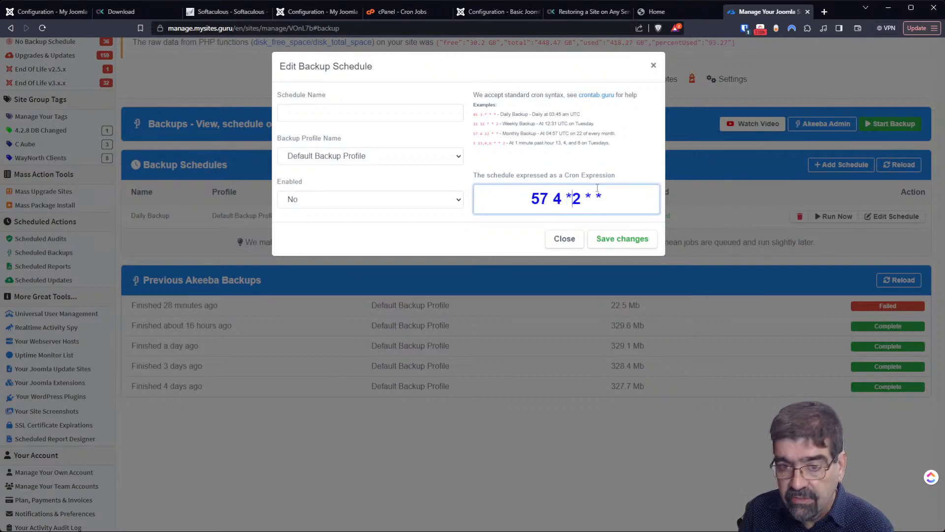
pyautogui.press('Delete')
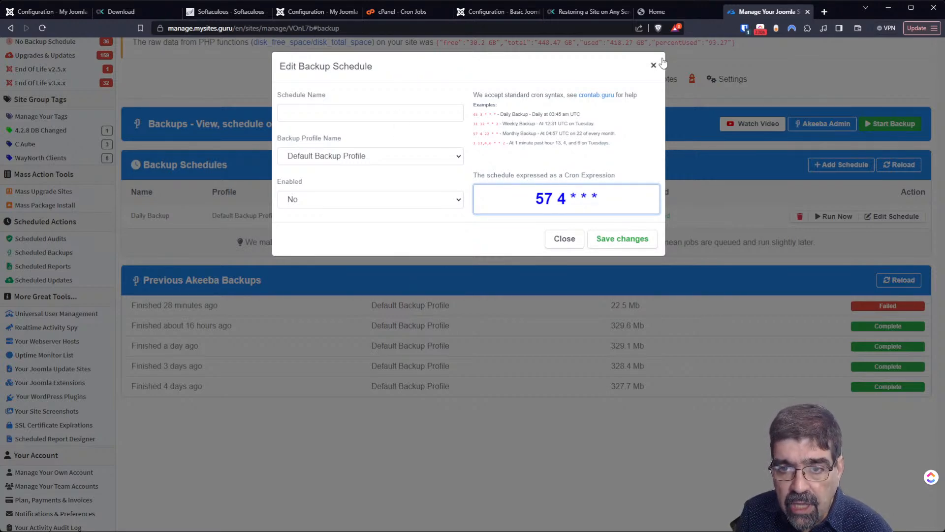
# - Close the schedule dialog without saving and close the mySites.guru tab
pyautogui.click(653, 67)
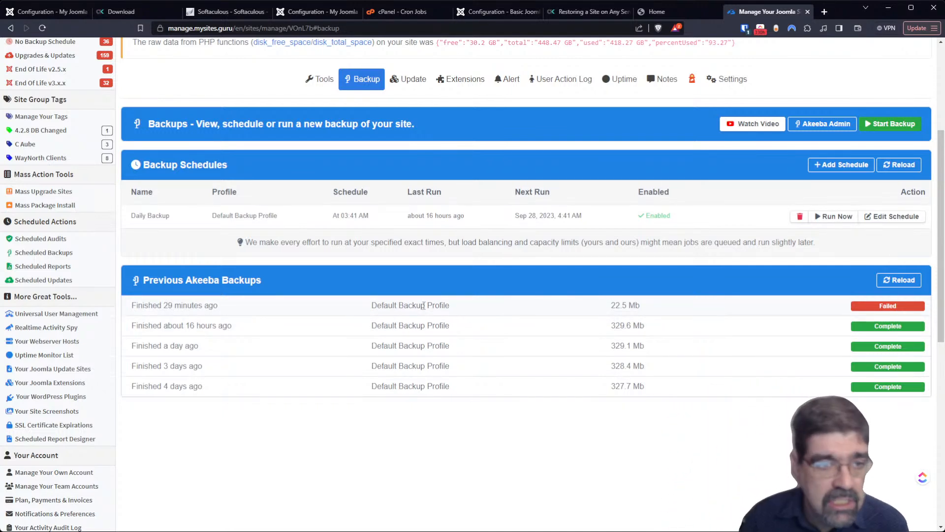
pyautogui.scroll(1, 423, 305)
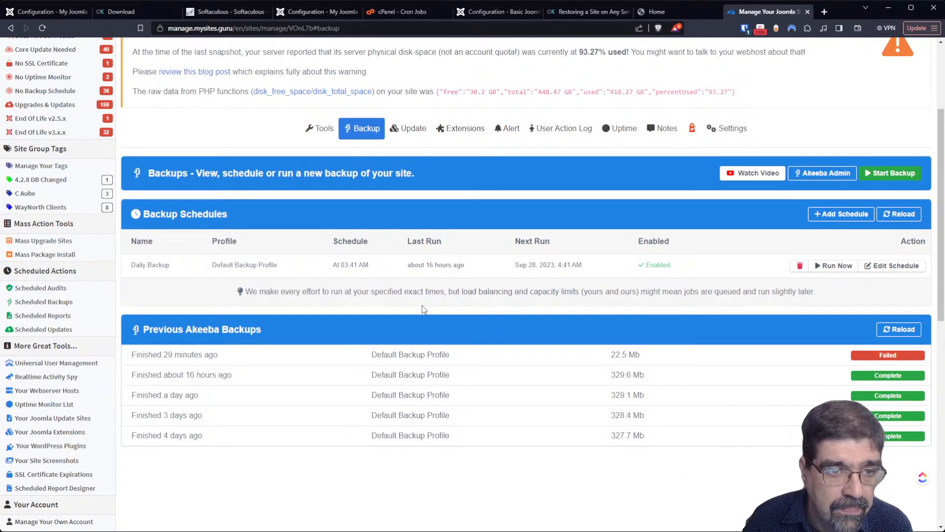
pyautogui.scroll(1, 420, 308)
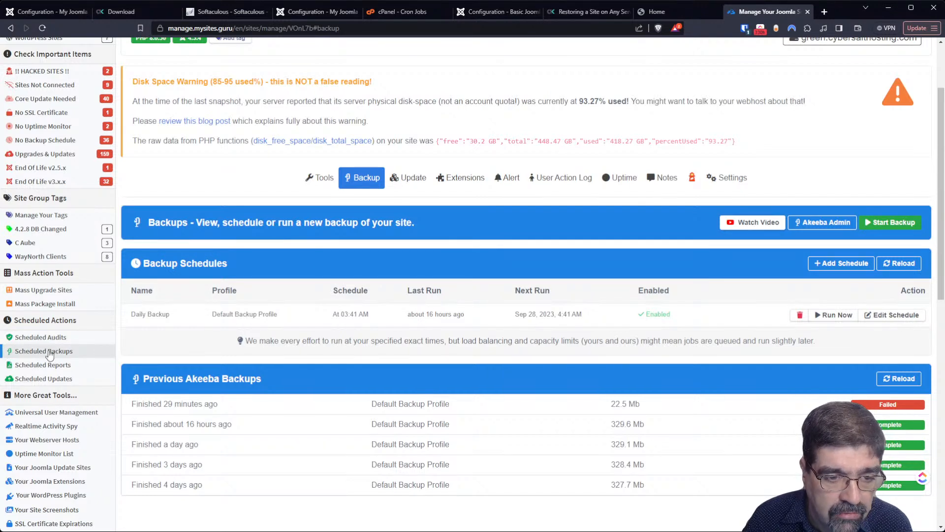
pyautogui.click(808, 12)
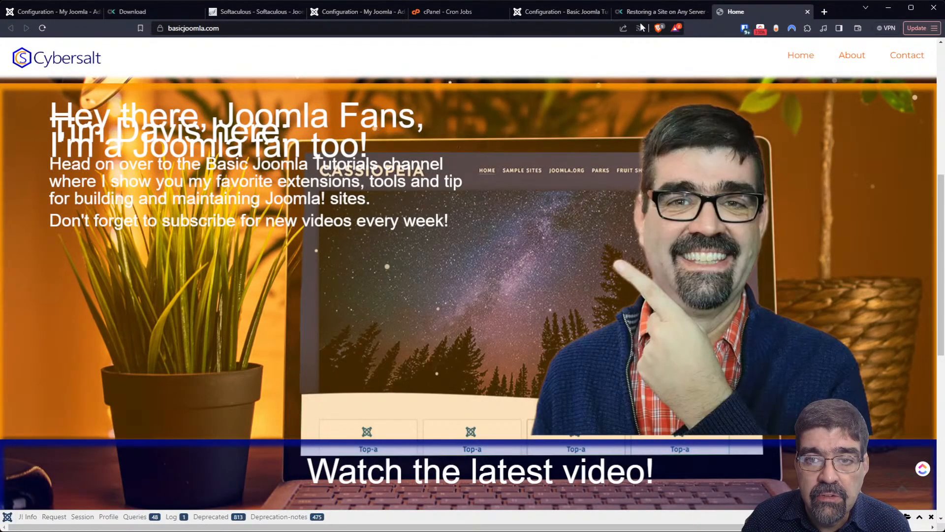
# - Scroll through the Akeeba profile Configuration page, then open Akeeba Backup's component Options
pyautogui.click(561, 11)
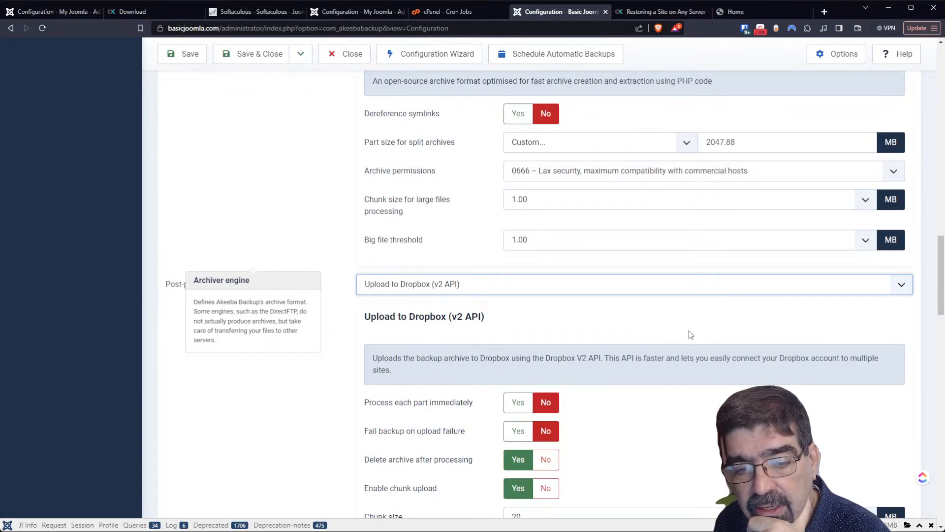
pyautogui.scroll(-18, 675, 305)
pyautogui.scroll(-8, 645, 364)
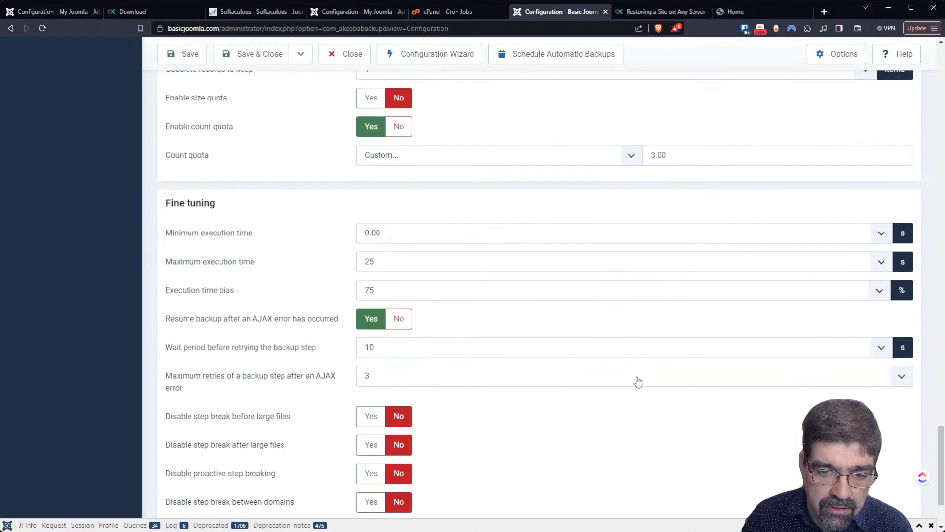
pyautogui.scroll(13, 631, 382)
pyautogui.scroll(15, 630, 374)
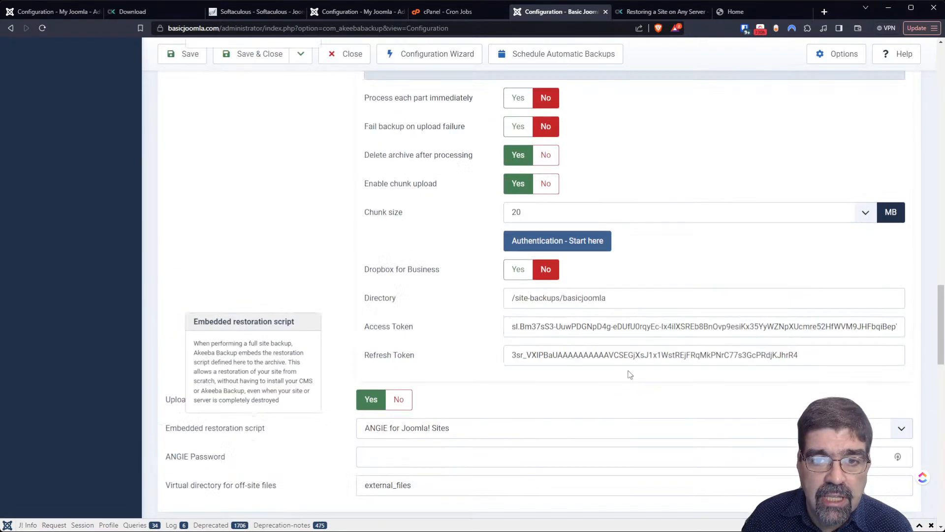
pyautogui.scroll(5, 629, 372)
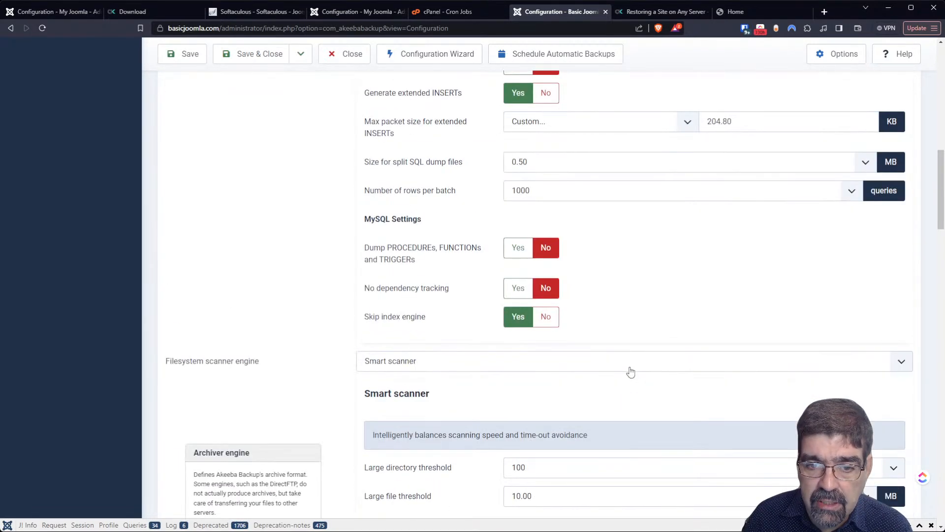
pyautogui.scroll(6, 666, 348)
pyautogui.click(822, 57)
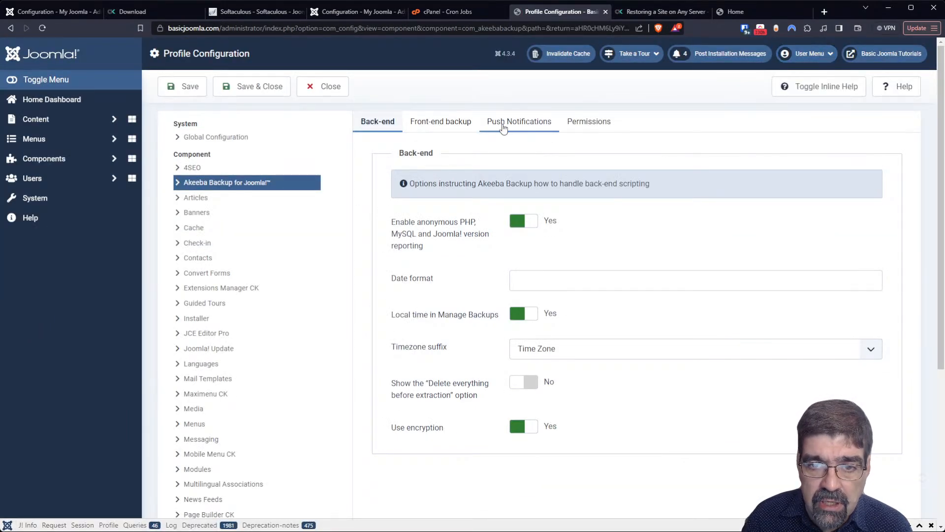
# - On the Front-end backup tab, confirm the JSON API is enabled and highlight the Secret word
pyautogui.click(439, 129)
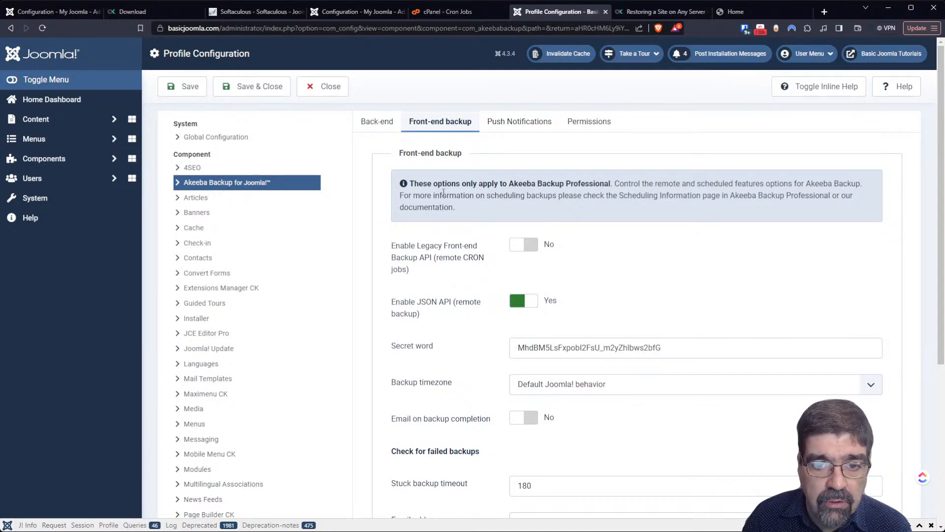
pyautogui.scroll(-2, 695, 229)
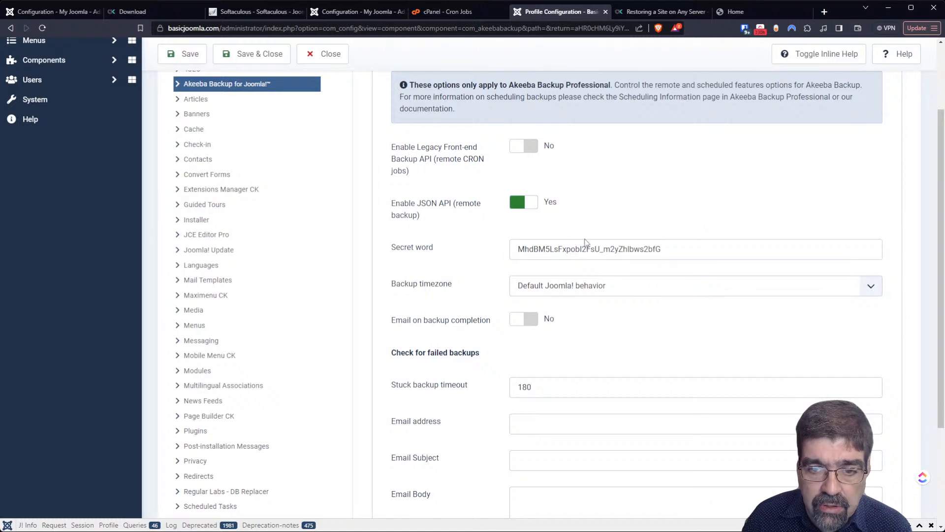
pyautogui.click(518, 249)
pyautogui.moveTo(518, 249); pyautogui.dragTo(668, 250)
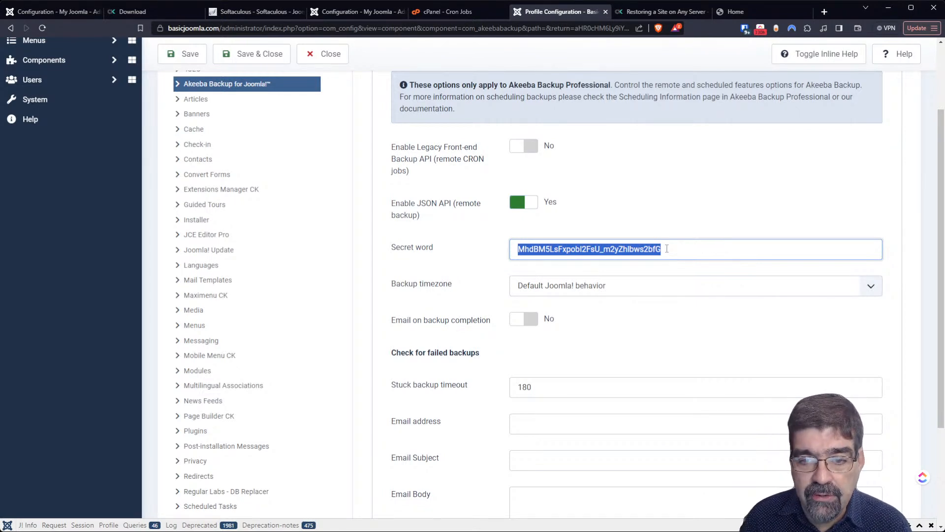
pyautogui.click(665, 216)
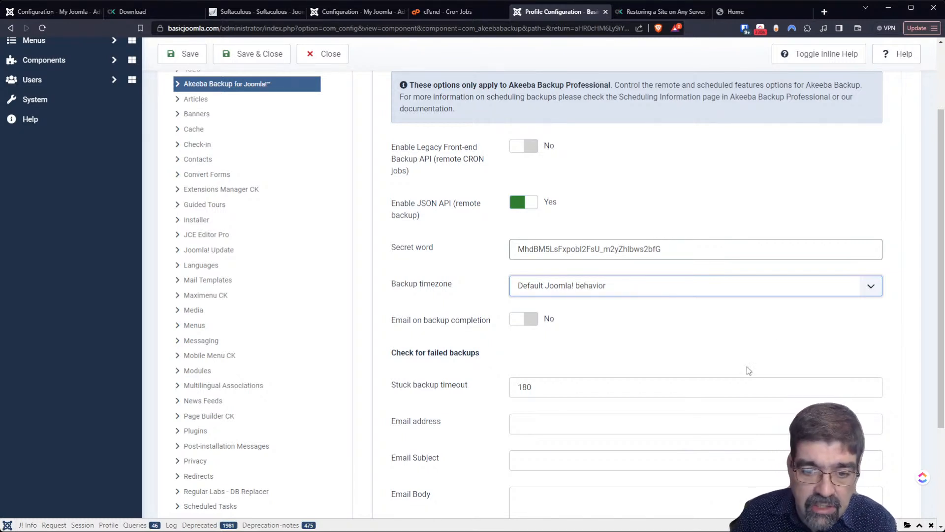
pyautogui.scroll(-3, 743, 192)
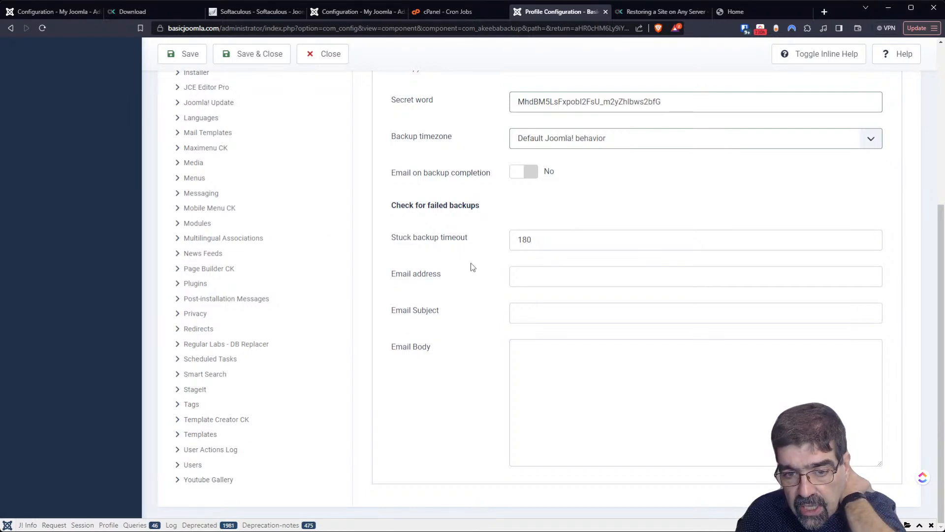
pyautogui.scroll(5, 516, 310)
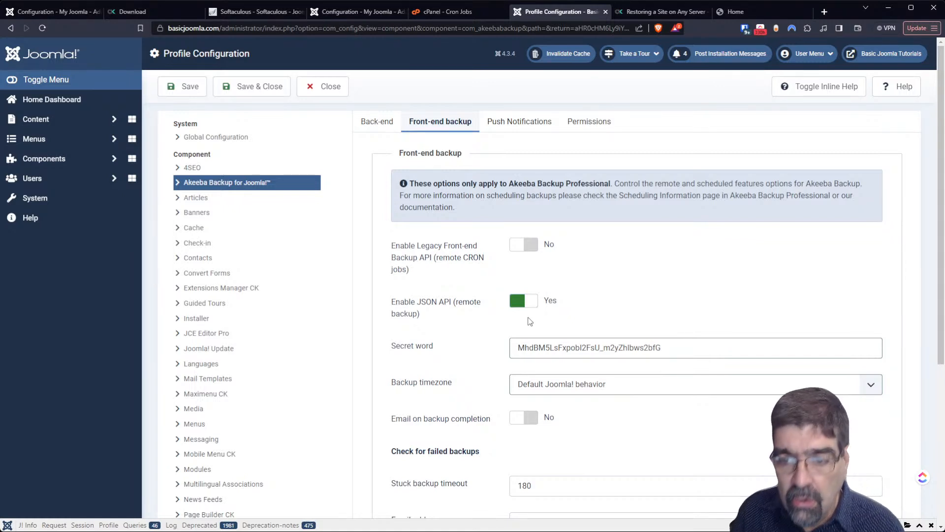
# - Close the Akeeba options and look over the profile Configuration with Full site backup type
pyautogui.click(328, 91)
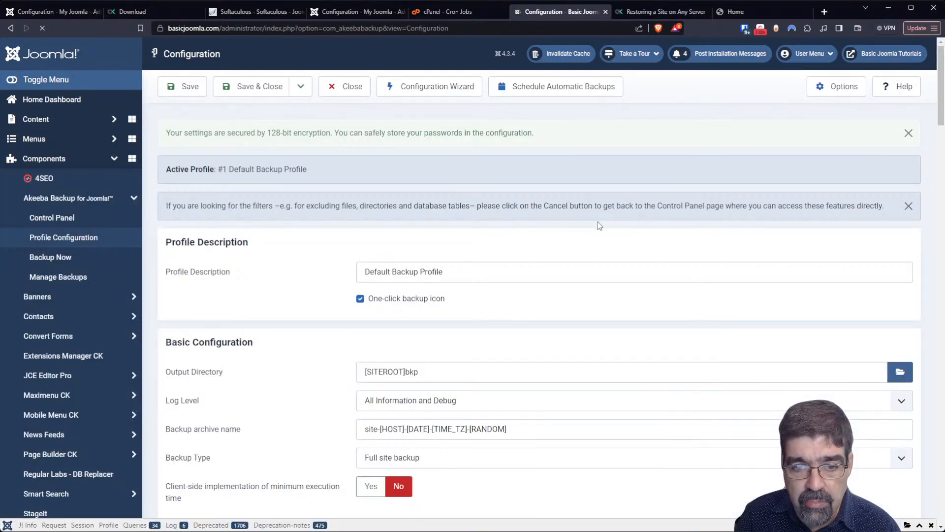
pyautogui.scroll(-10, 584, 252)
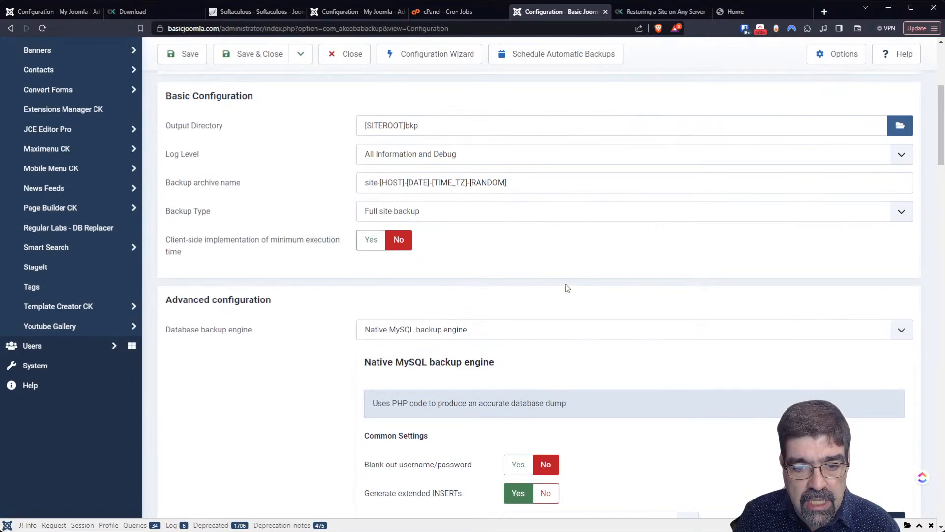
pyautogui.scroll(6, 557, 316)
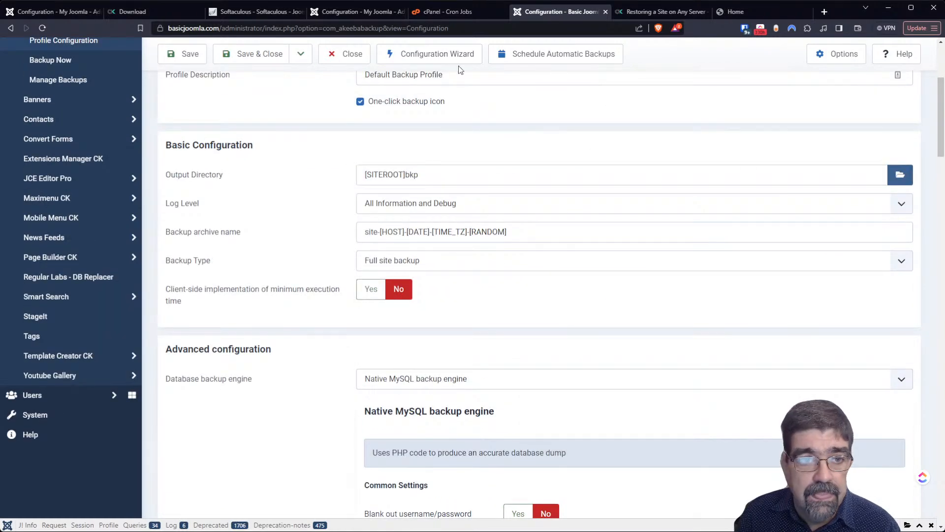
# - Go from the Akeeba Backup 9.7.1 download page to the akeeba.com home page
pyautogui.click(149, 12)
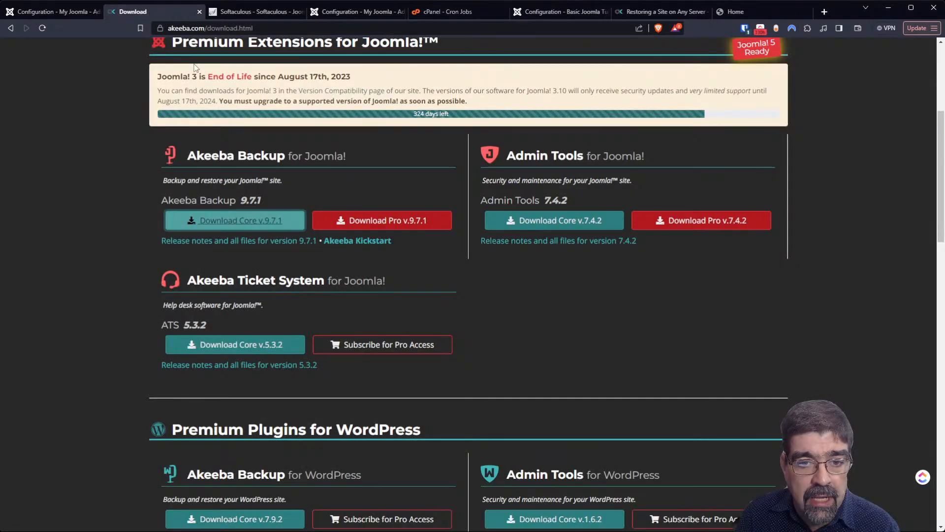
pyautogui.scroll(4, 726, 340)
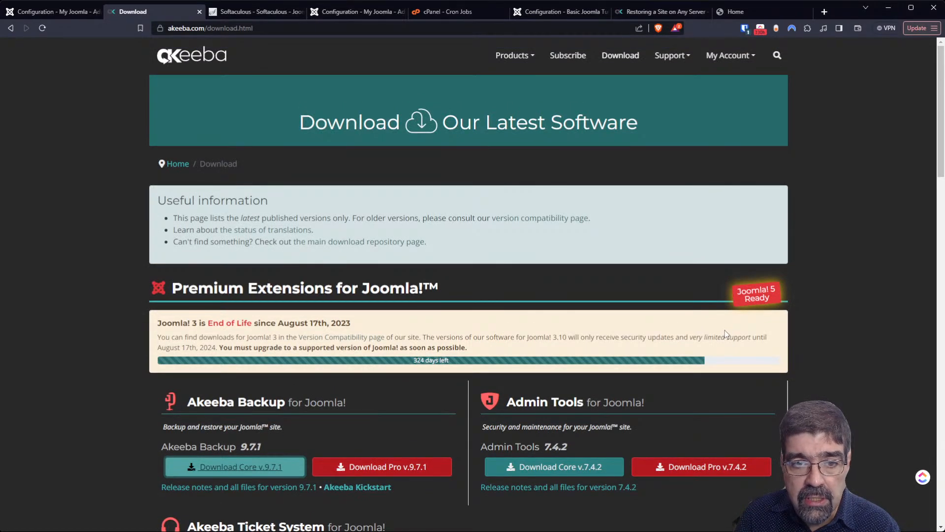
pyautogui.click(200, 67)
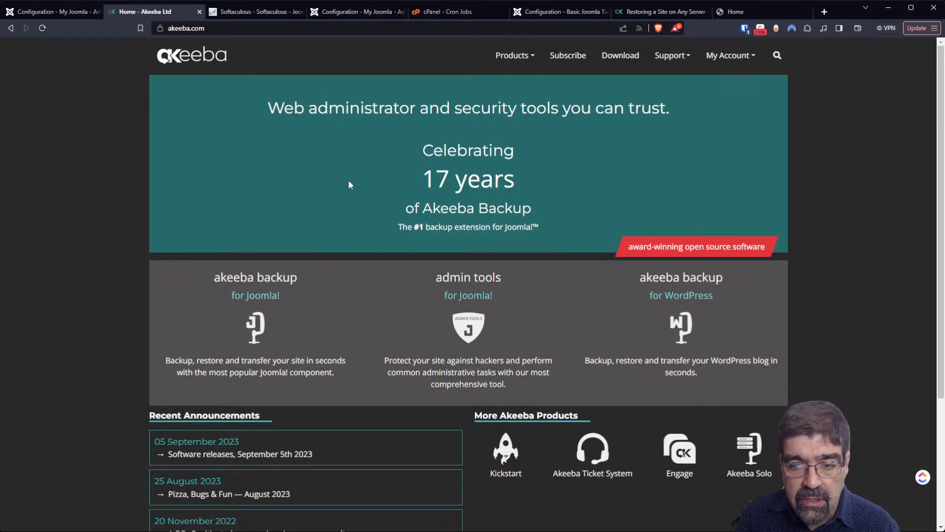
pyautogui.scroll(-3, 346, 187)
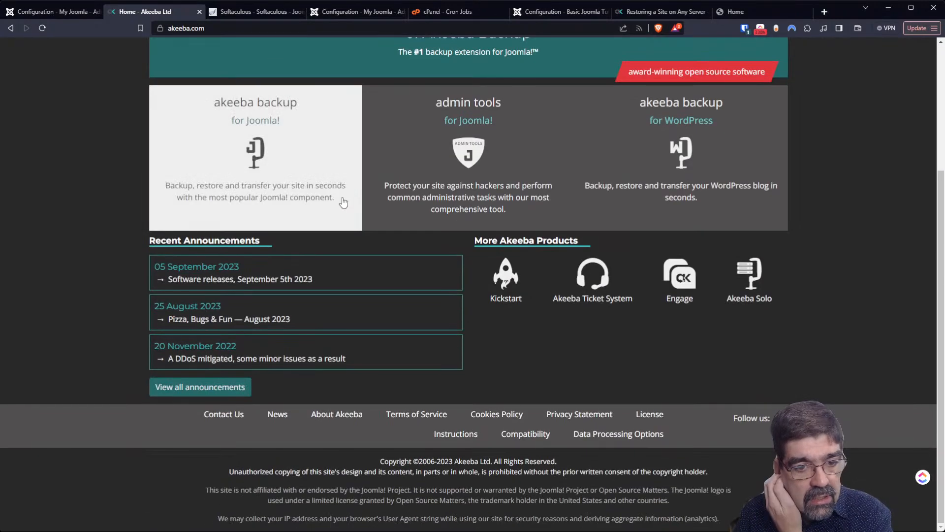
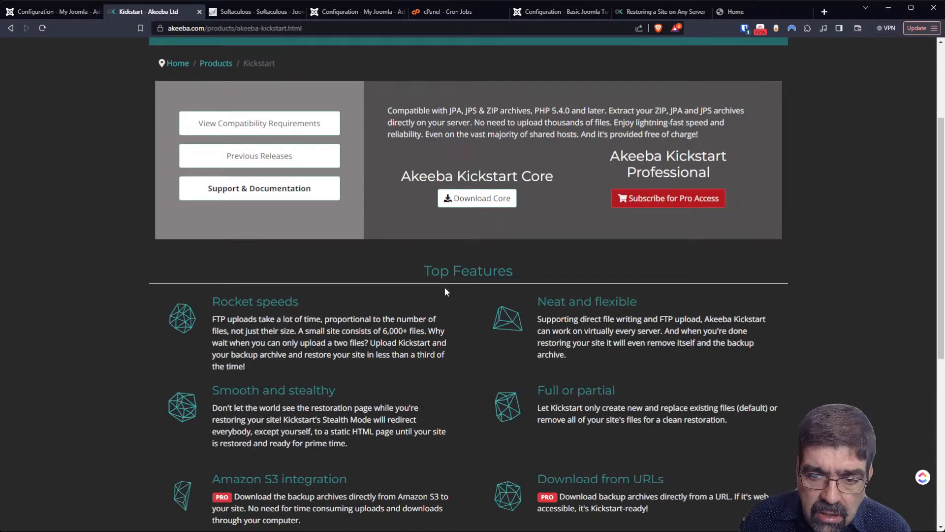
pyautogui.scroll(-3, 446, 292)
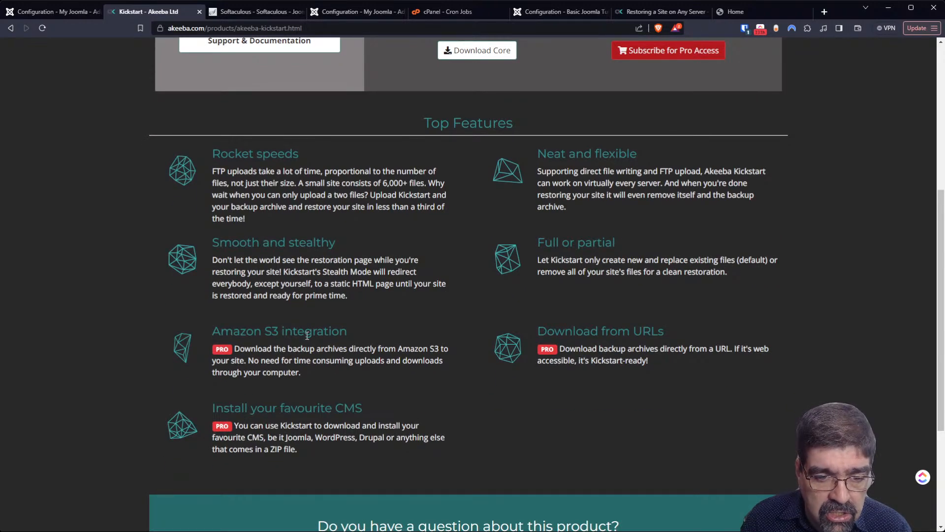
# - Scroll the Kickstart page's Top Features down to the footer and back to the top
pyautogui.scroll(-2, 321, 268)
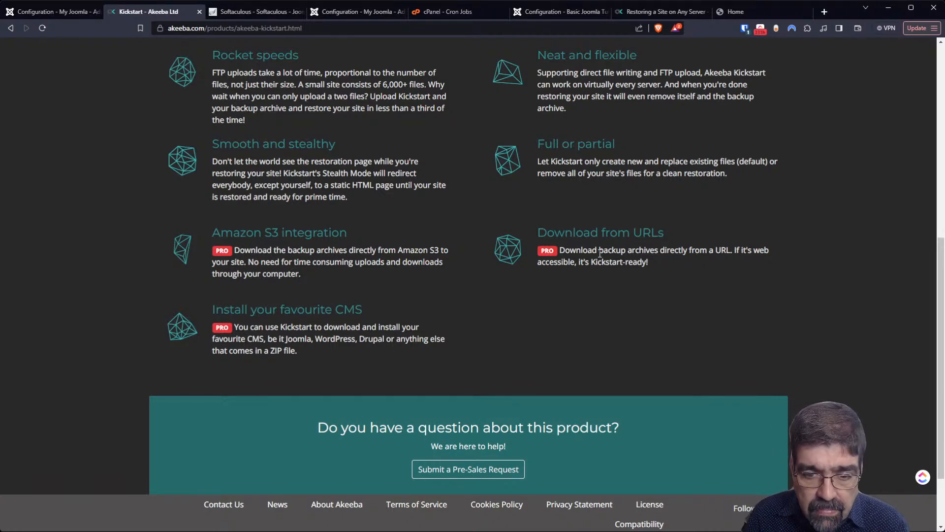
pyautogui.scroll(-3, 557, 263)
pyautogui.scroll(3, 558, 264)
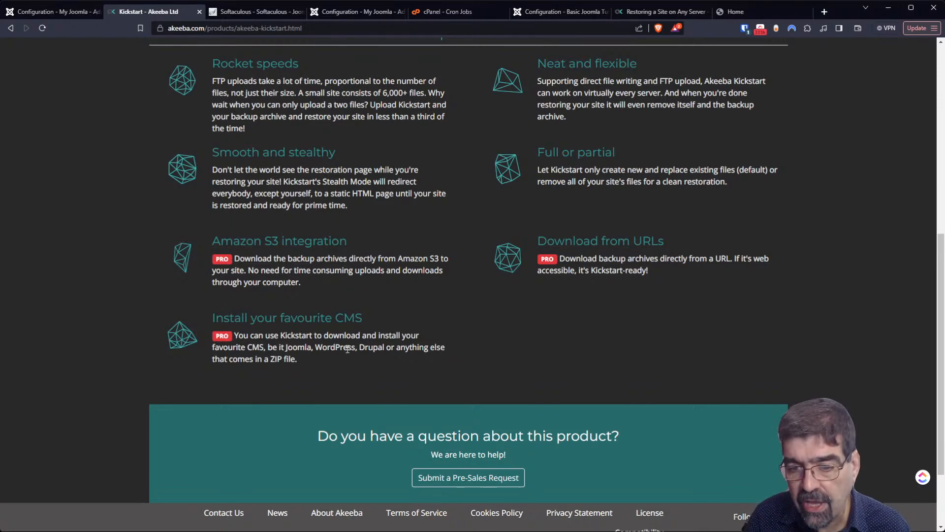
pyautogui.scroll(5, 521, 317)
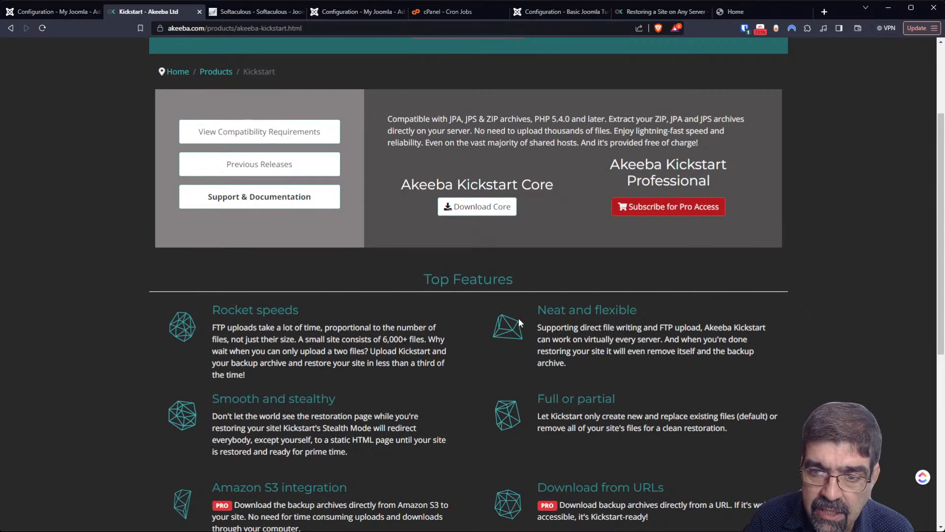
pyautogui.scroll(1, 518, 317)
pyautogui.scroll(1, 841, 380)
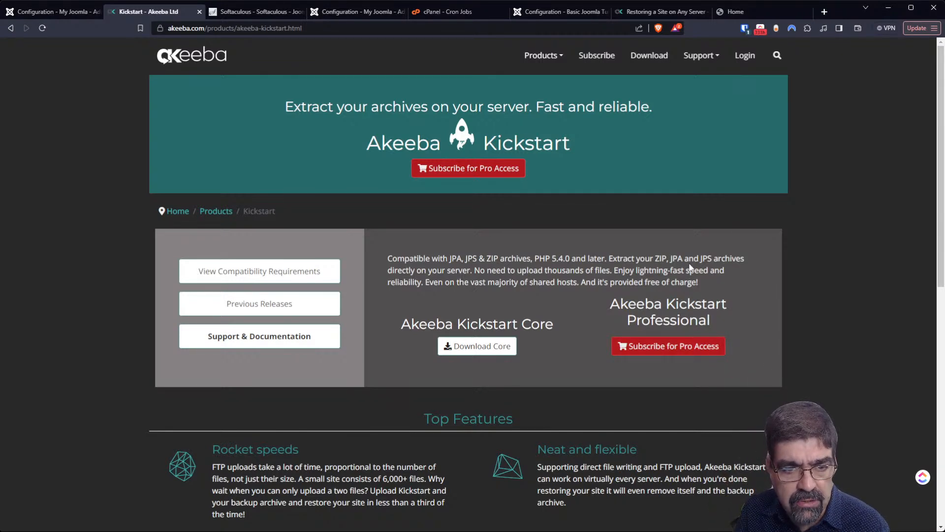
# - Open the Products overview and scroll through the list of Akeeba products
pyautogui.click(206, 211)
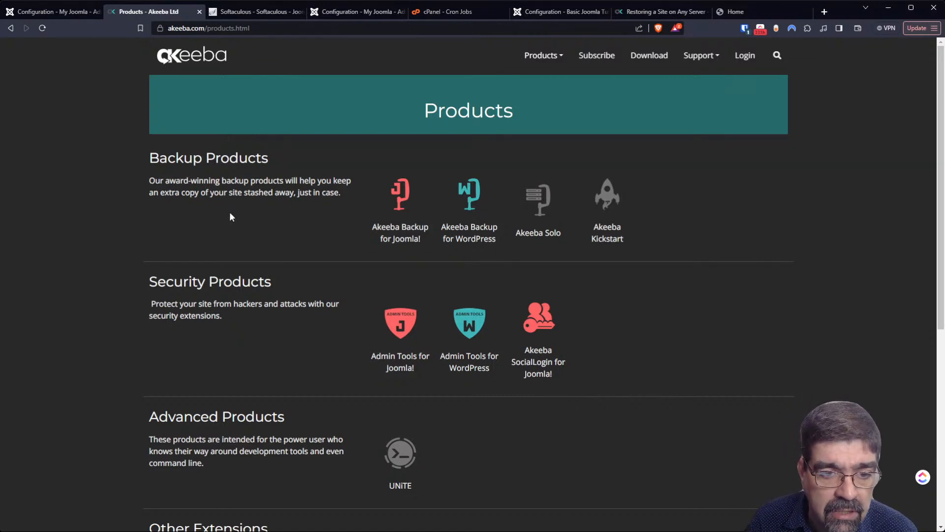
pyautogui.scroll(-3, 229, 217)
pyautogui.scroll(-3, 225, 224)
pyautogui.scroll(6, 221, 225)
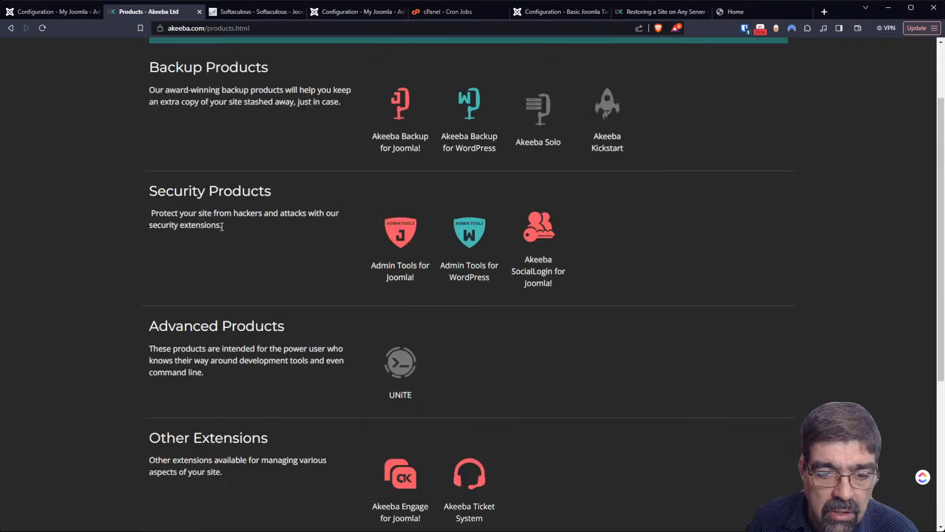
# - Visit the Engage, UNiTE and SocialLogin product pages from the Products menu
pyautogui.click(550, 58)
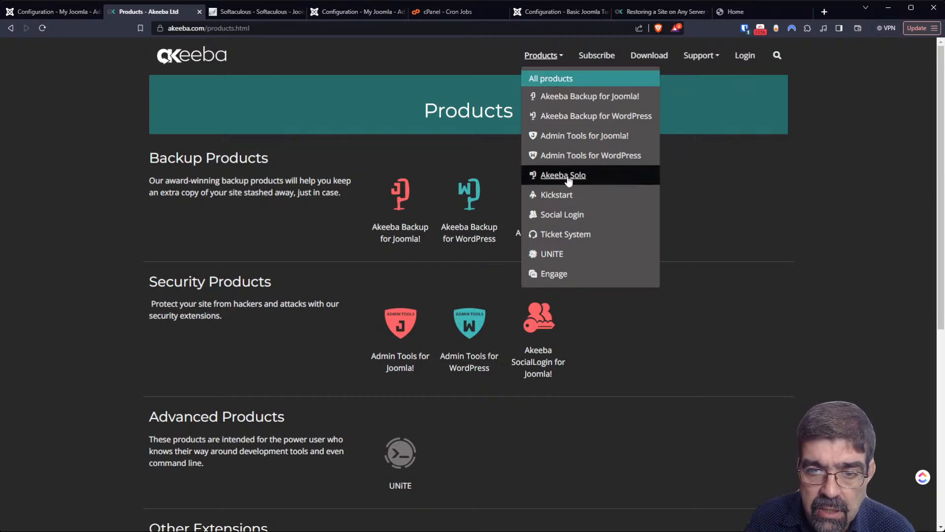
pyautogui.click(554, 274)
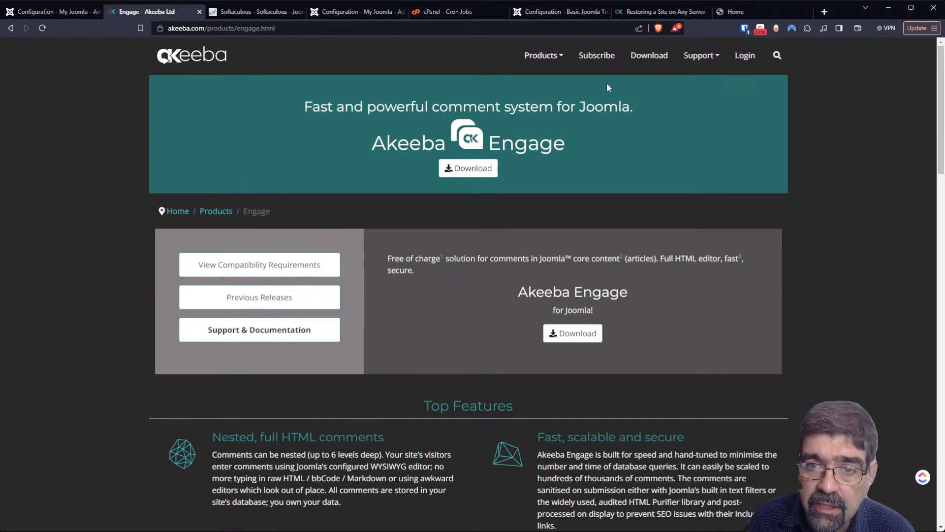
pyautogui.click(555, 63)
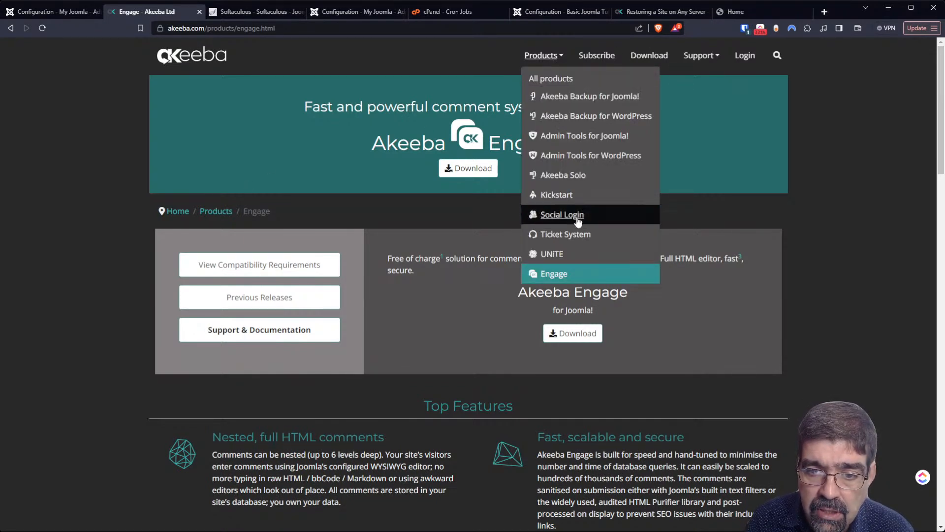
pyautogui.click(572, 253)
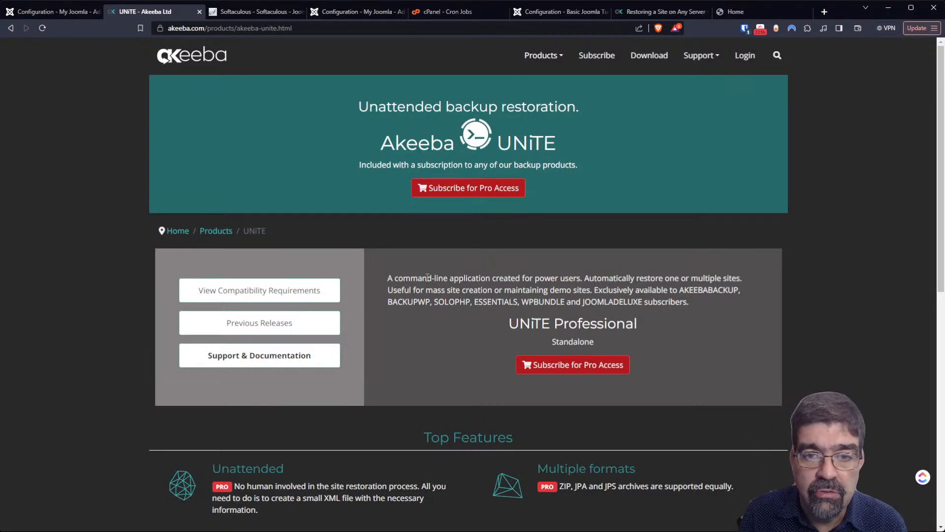
pyautogui.click(550, 63)
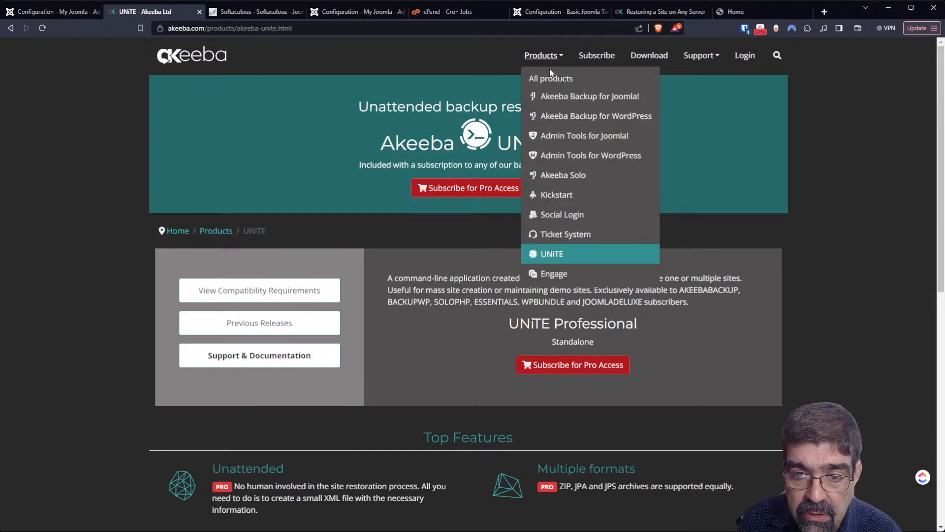
pyautogui.click(581, 214)
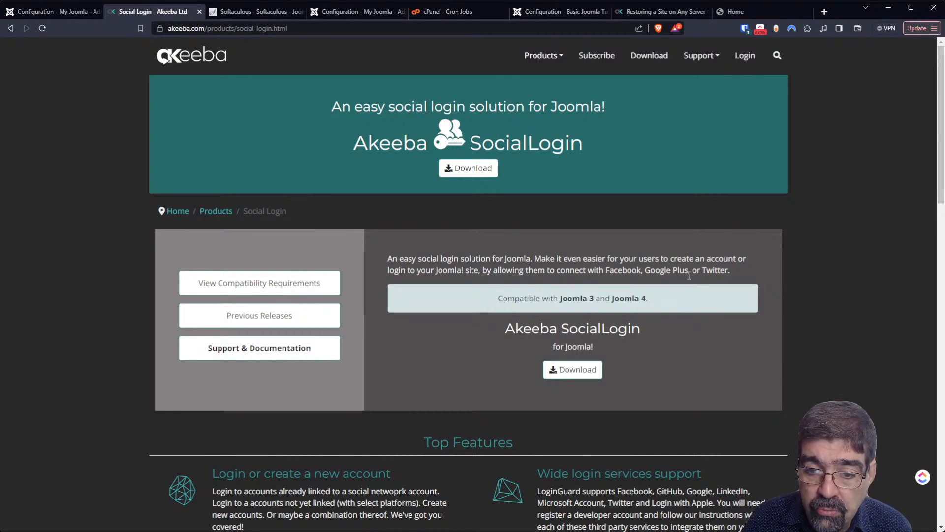
pyautogui.click(542, 56)
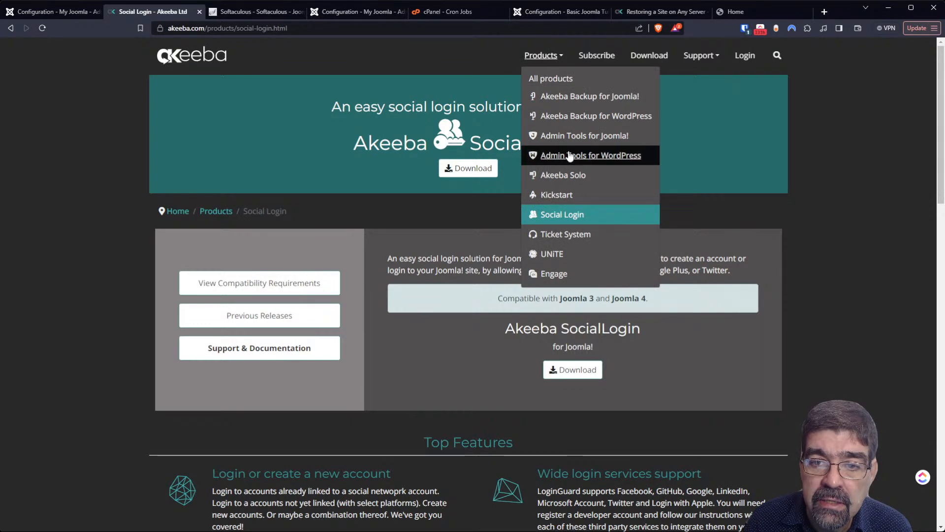
# - Open the Kickstart product page, then the Akeeba Solo product page
pyautogui.click(571, 196)
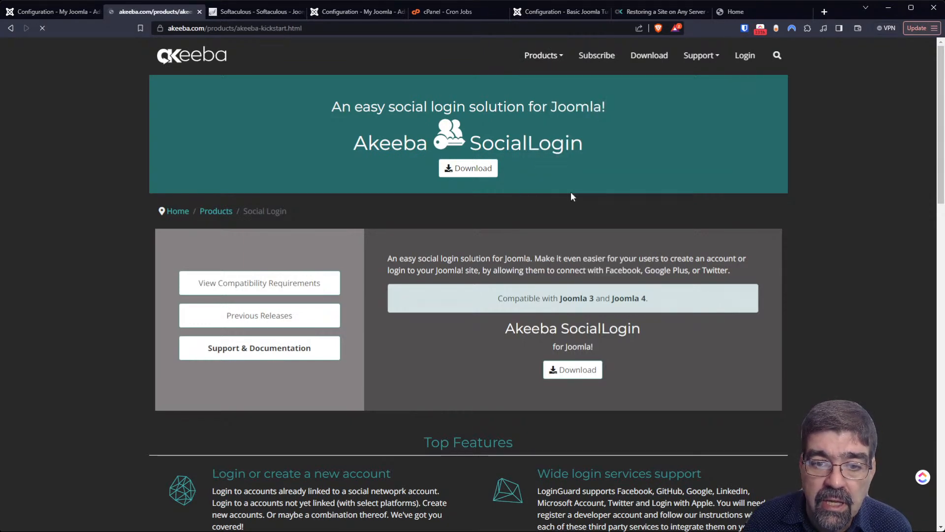
pyautogui.click(540, 59)
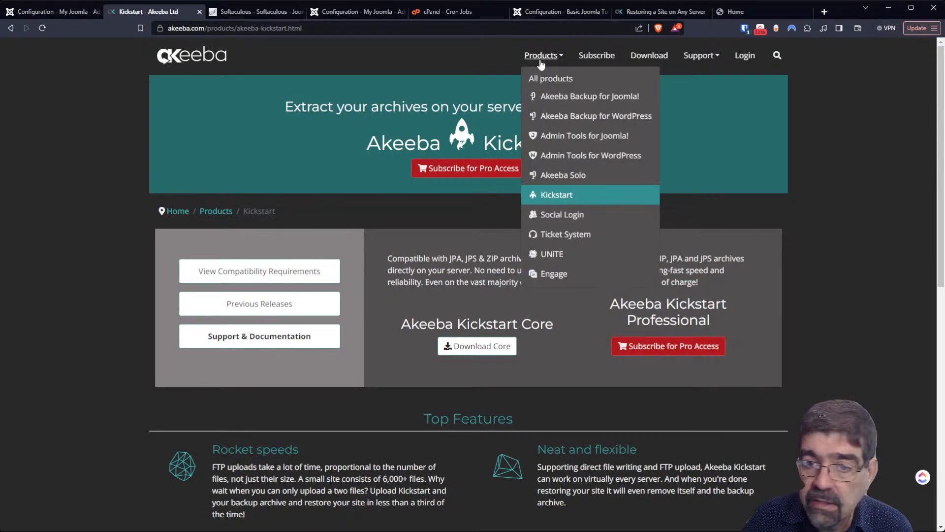
pyautogui.click(569, 175)
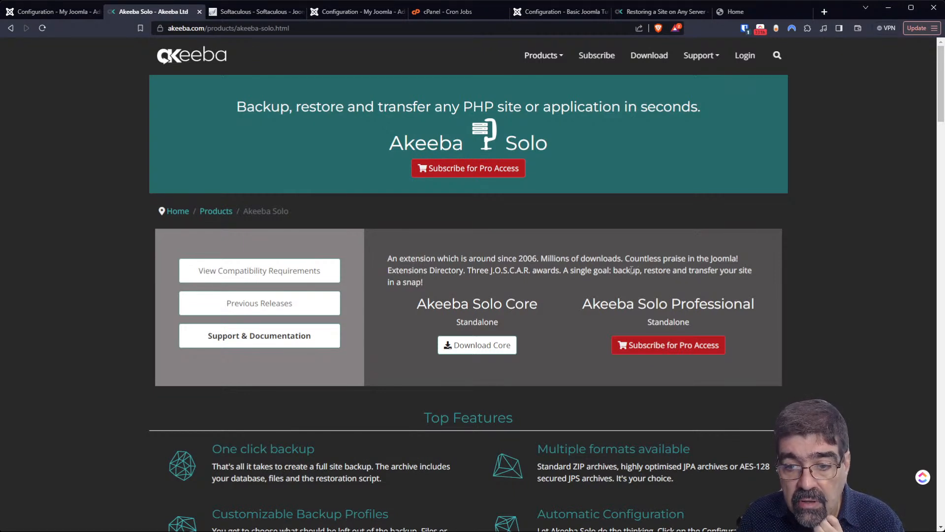
pyautogui.click(556, 60)
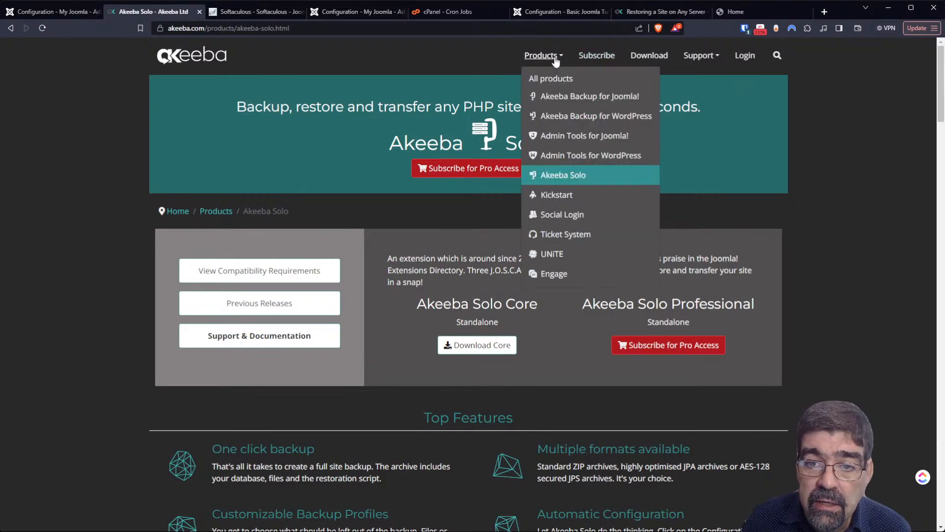
# - Browse the Admin Tools for Joomla! features, then open Akeeba Backup for WordPress
pyautogui.click(565, 140)
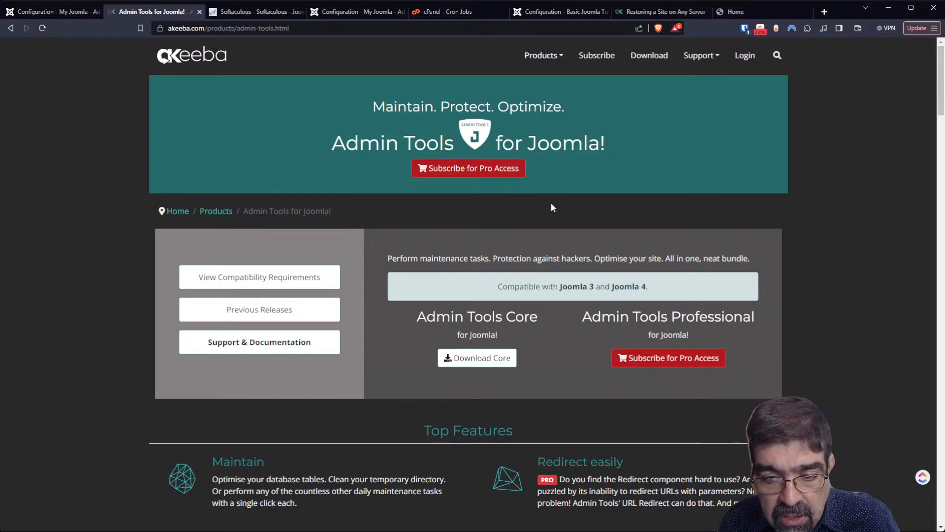
pyautogui.scroll(-4, 549, 207)
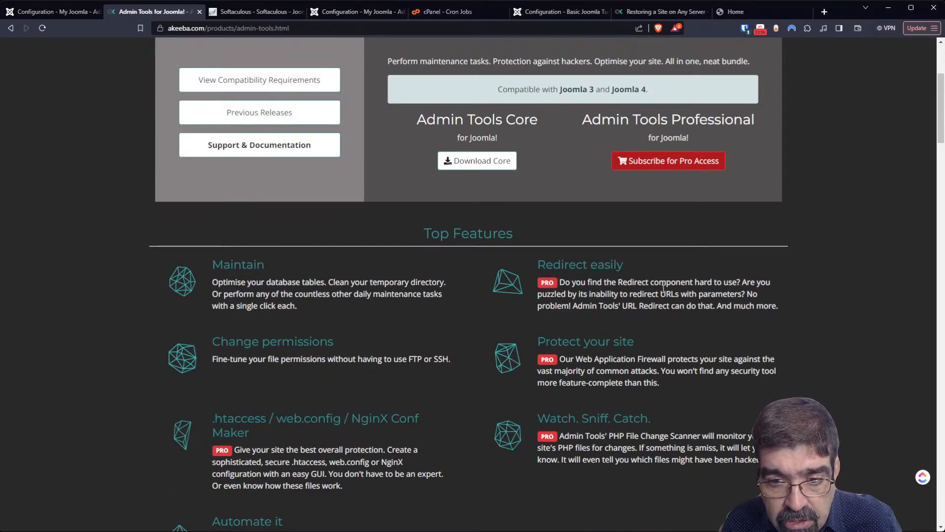
pyautogui.scroll(-5, 257, 344)
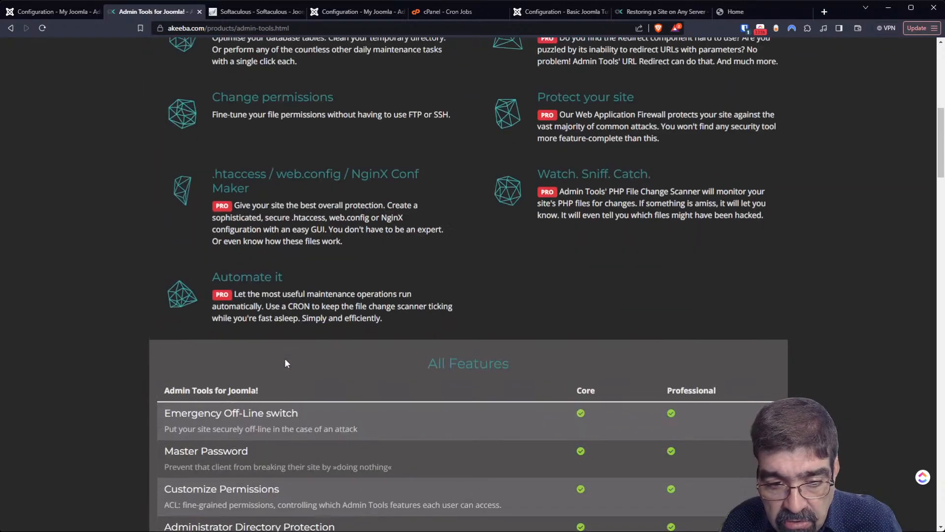
pyautogui.scroll(9, 289, 365)
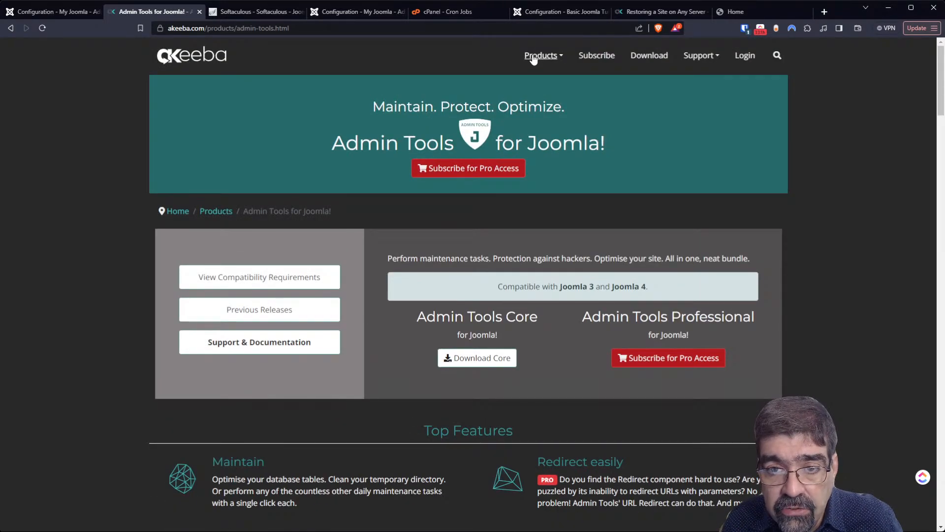
pyautogui.click(531, 58)
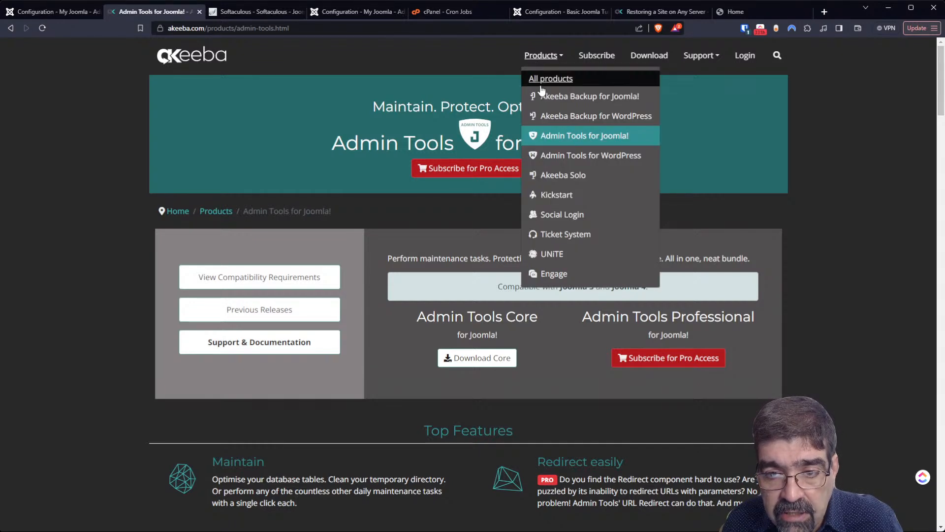
pyautogui.click(571, 116)
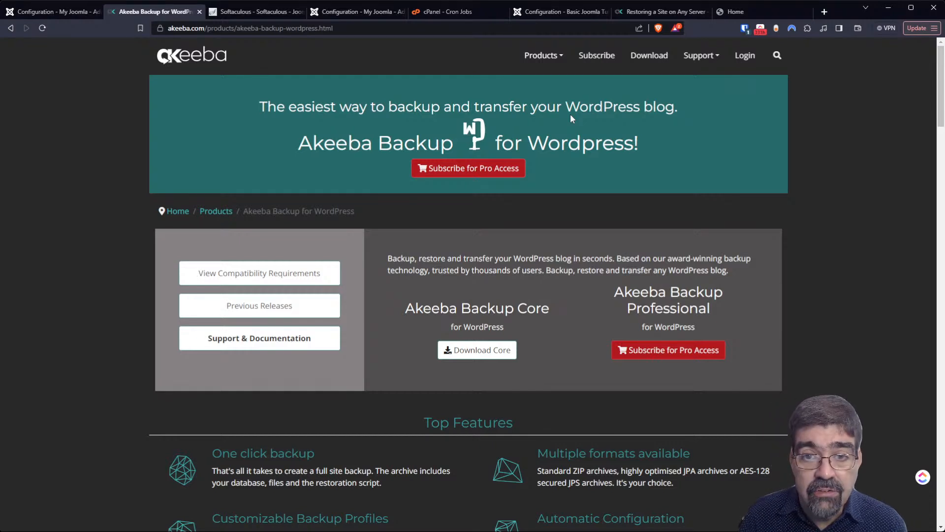
# - Return to the Akeeba Solo product page from the Products menu
pyautogui.click(546, 57)
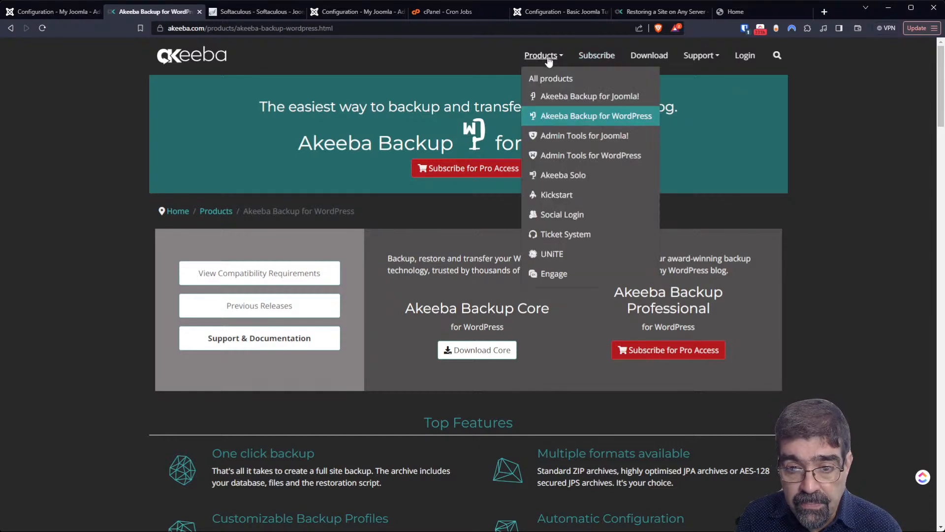
pyautogui.click(577, 175)
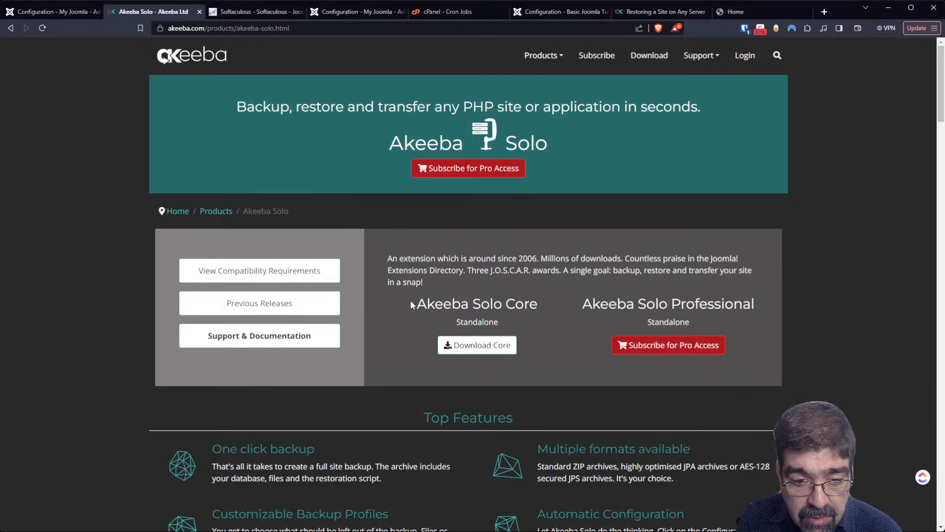
pyautogui.scroll(-4, 416, 307)
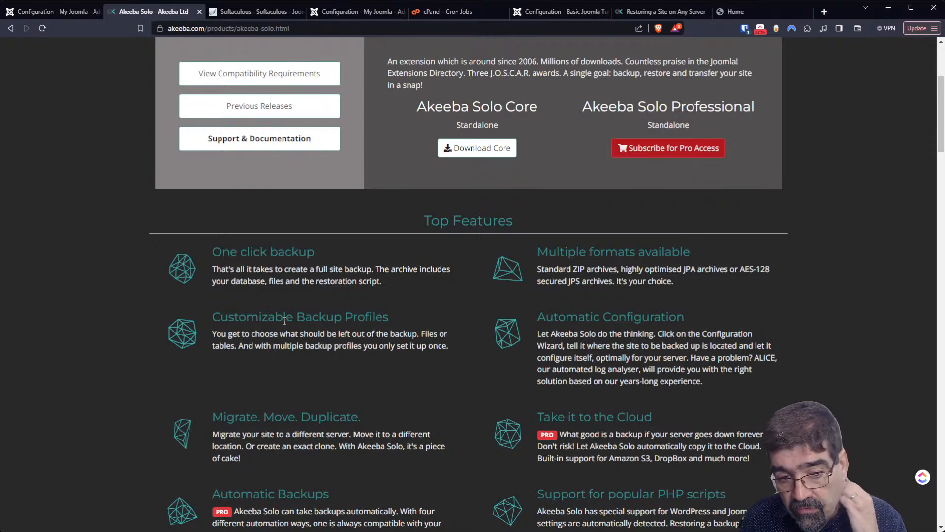
pyautogui.scroll(-3, 285, 321)
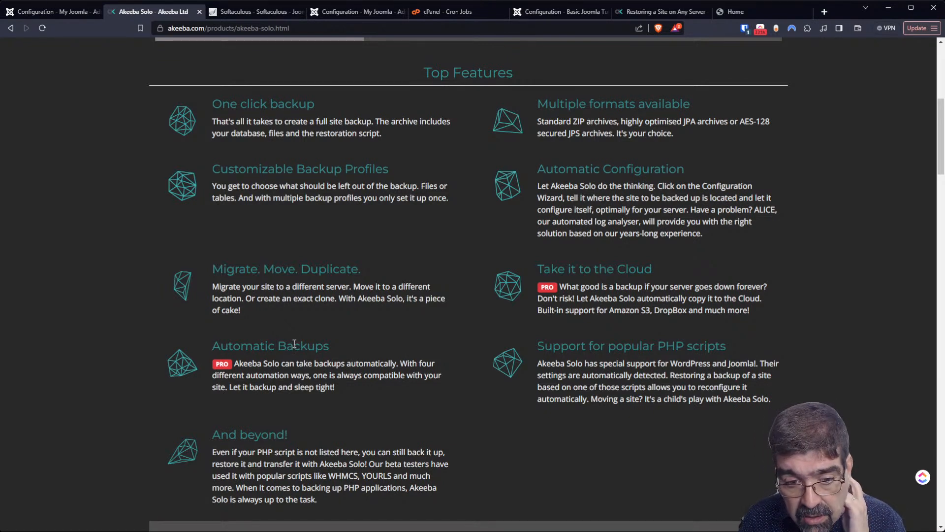
pyautogui.scroll(-4, 294, 343)
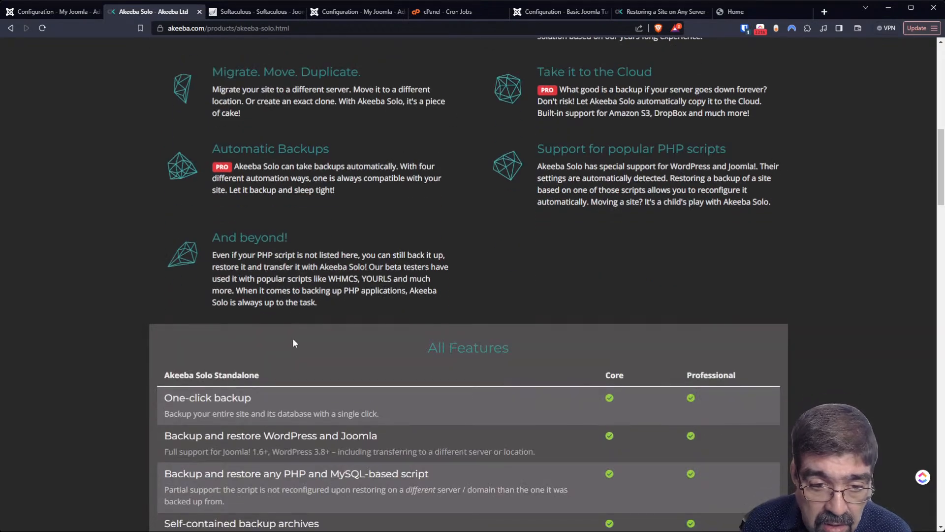
pyautogui.scroll(-3, 292, 340)
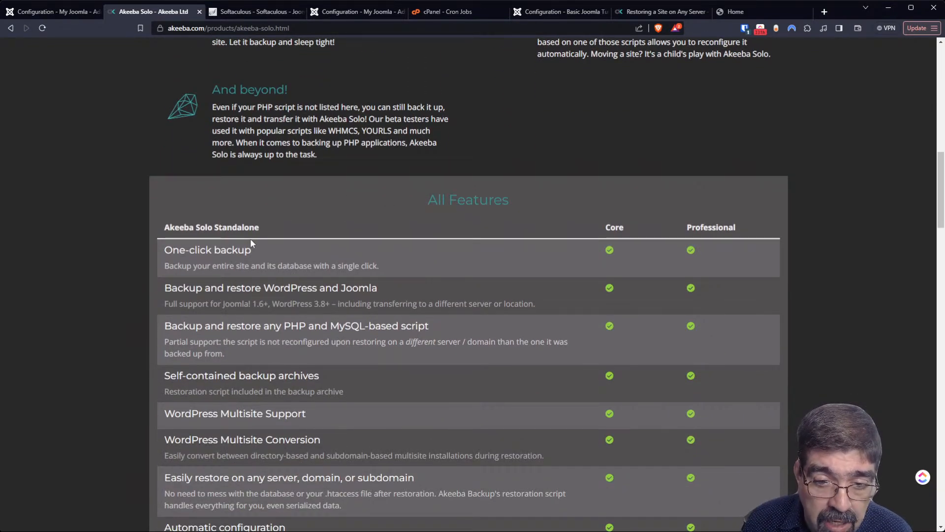
pyautogui.scroll(-2, 250, 242)
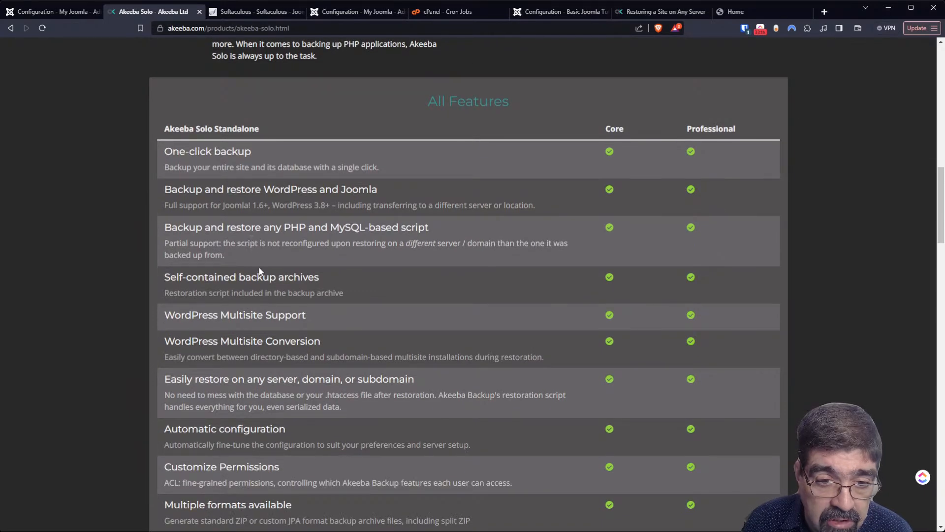
pyautogui.scroll(-6, 258, 272)
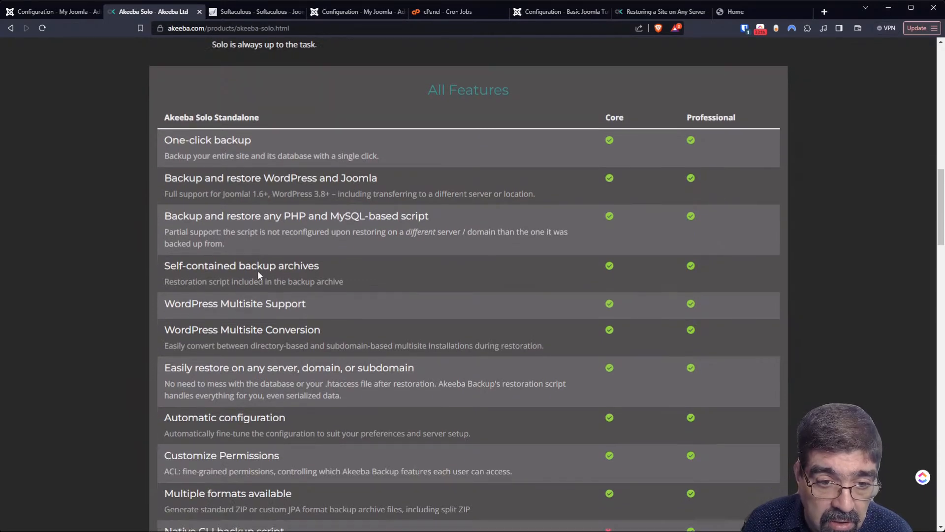
pyautogui.scroll(-4, 257, 281)
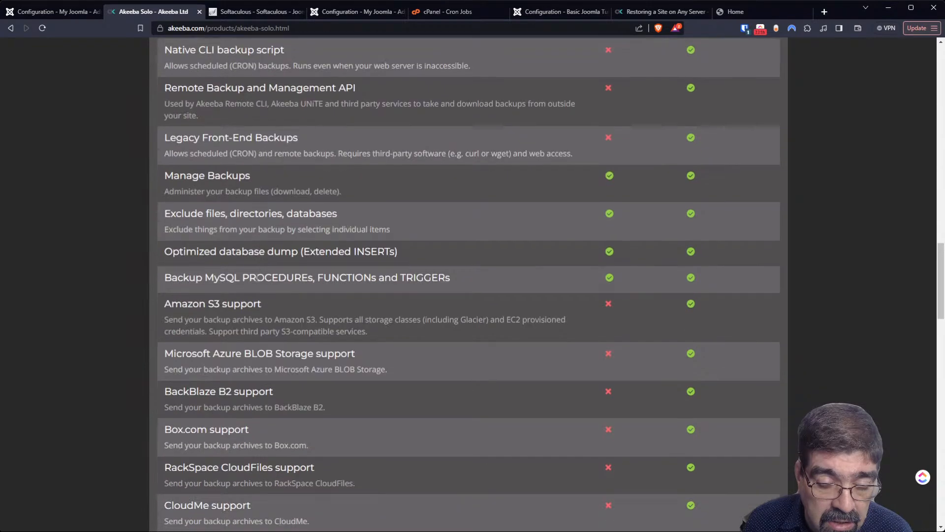
pyautogui.scroll(4, 257, 278)
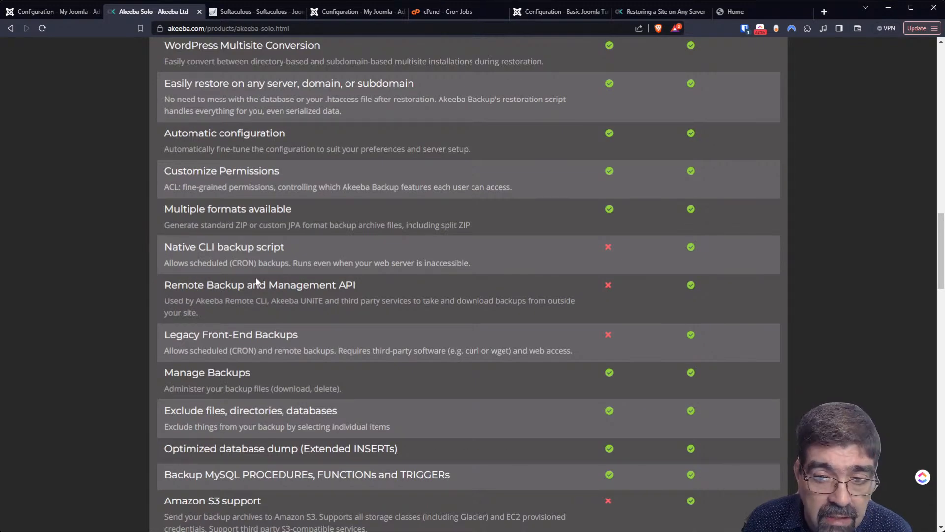
pyautogui.scroll(-9, 256, 281)
pyautogui.scroll(-5, 254, 280)
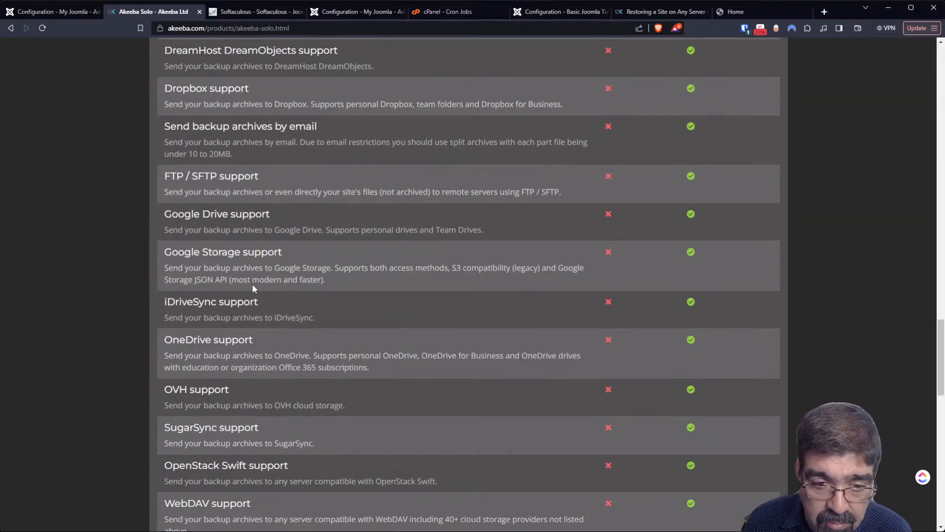
pyautogui.scroll(-10, 253, 284)
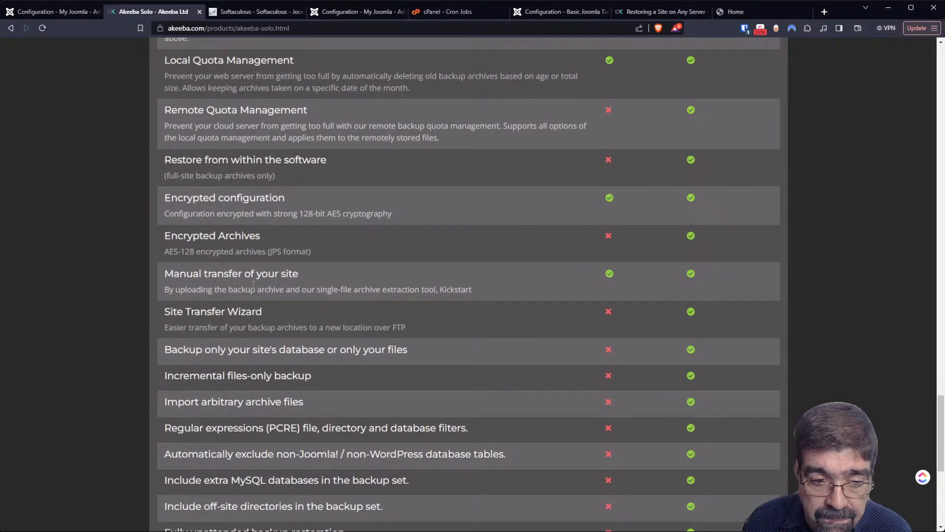
pyautogui.scroll(-5, 253, 284)
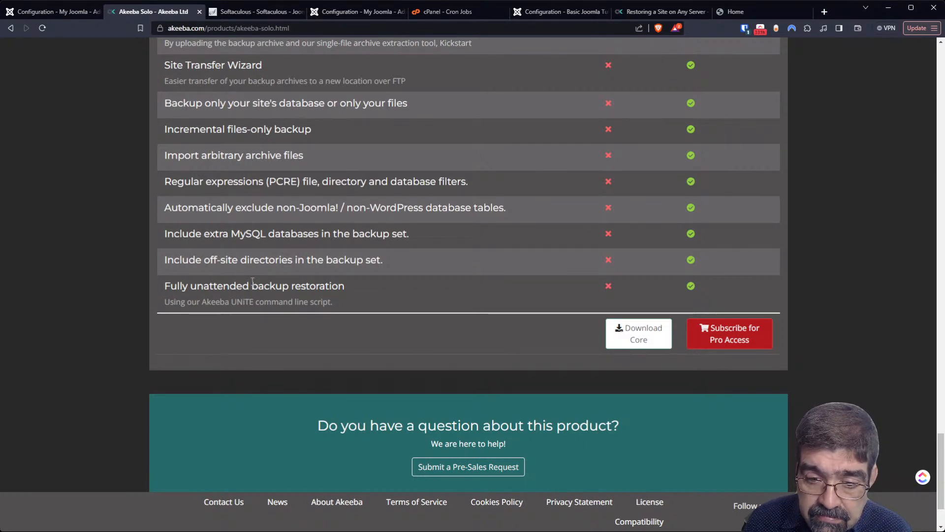
pyautogui.scroll(-2, 251, 280)
pyautogui.scroll(2, 251, 280)
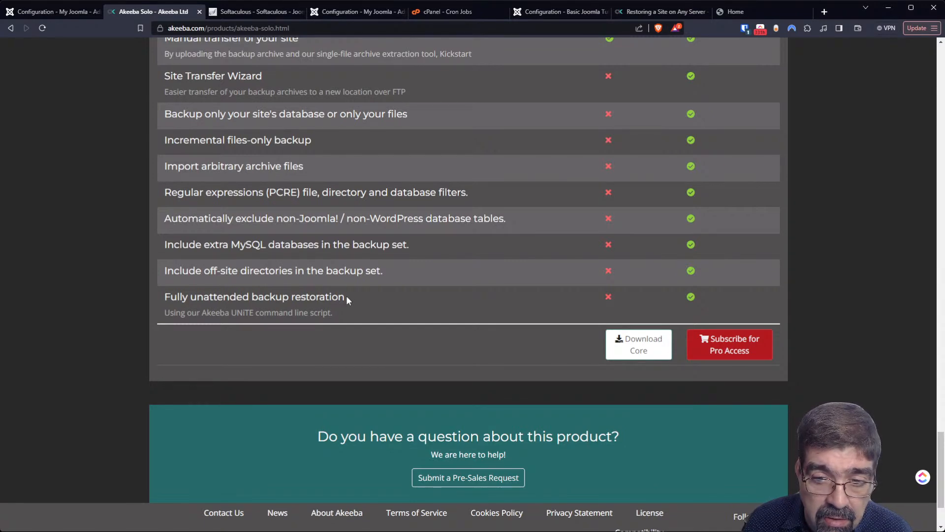
pyautogui.scroll(20, 347, 295)
pyautogui.scroll(20, 343, 279)
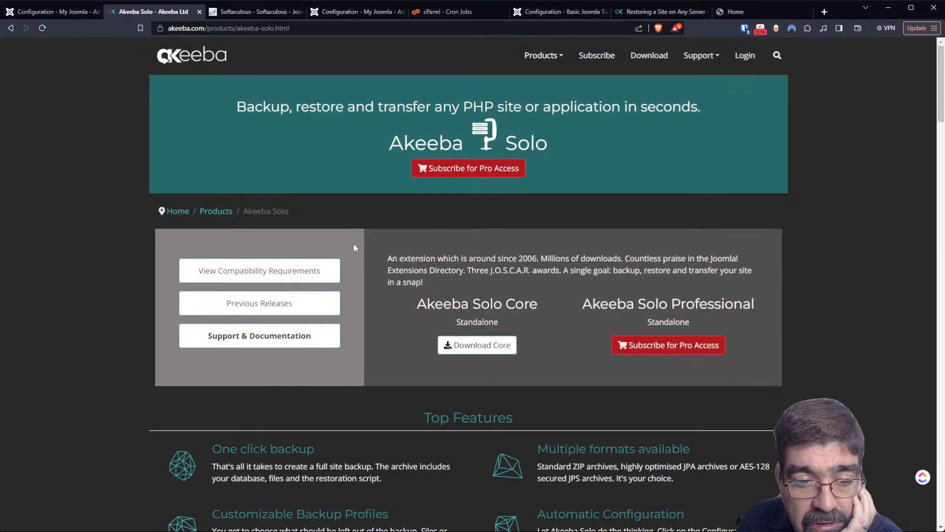
# - Open Akeeba Solo's Support & Documentation page and scroll through its Video Tutorials panel
pyautogui.scroll(-2, 350, 245)
pyautogui.scroll(2, 349, 246)
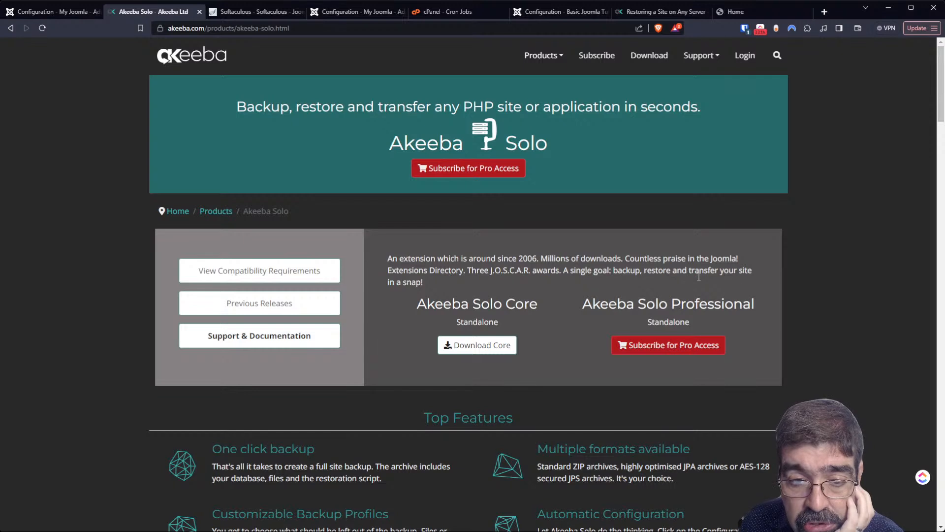
pyautogui.click(277, 345)
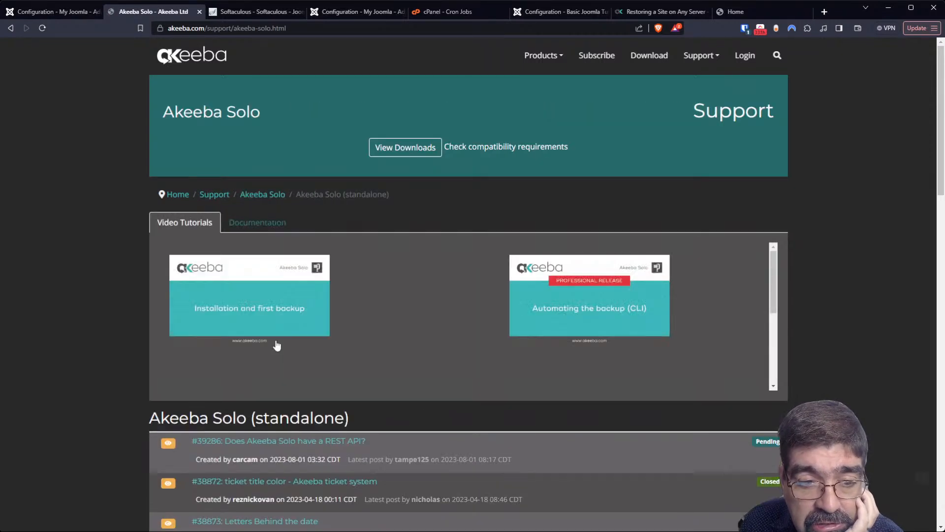
pyautogui.scroll(-1, 277, 345)
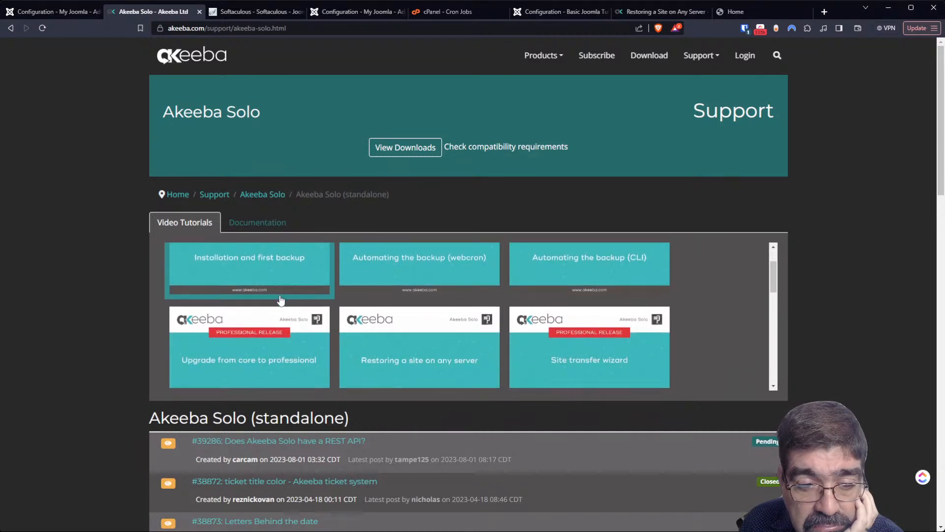
pyautogui.scroll(-1, 281, 300)
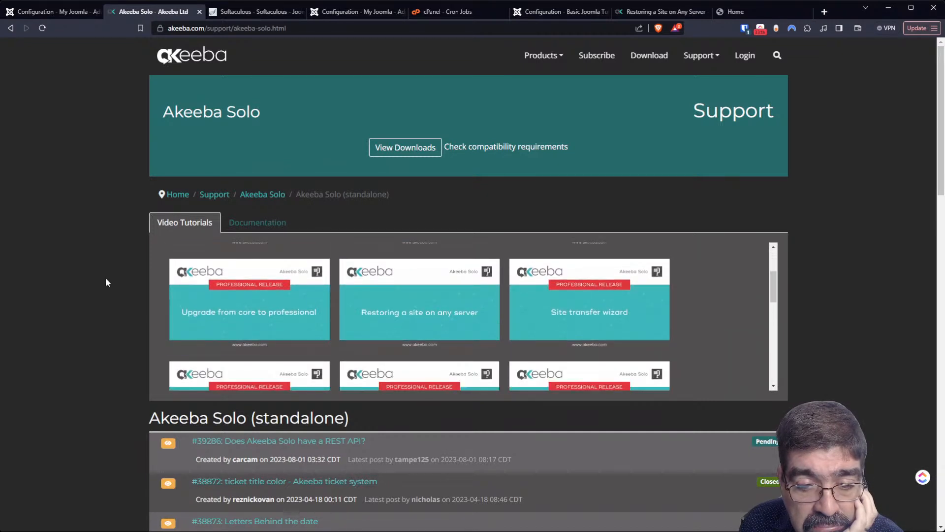
pyautogui.scroll(-2, 107, 283)
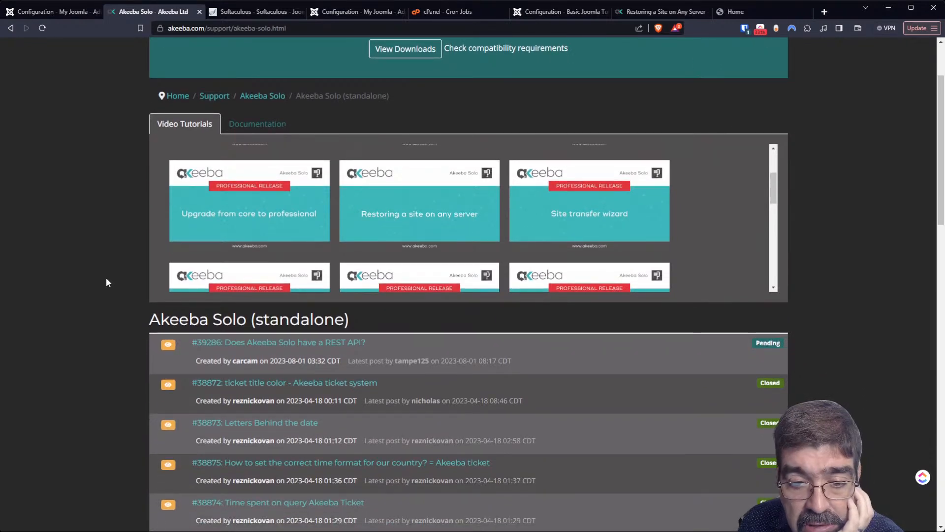
pyautogui.scroll(2, 111, 268)
pyautogui.scroll(1, 110, 271)
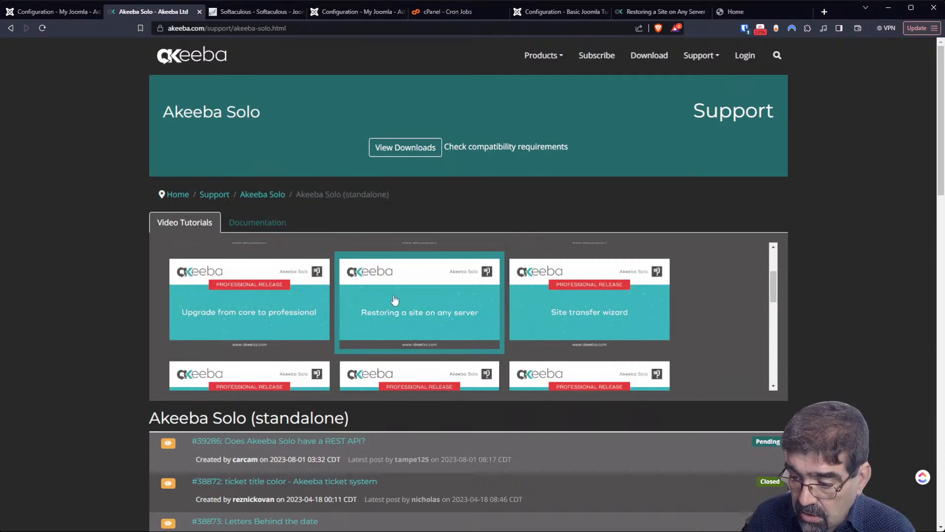
pyautogui.scroll(-3, 393, 302)
pyautogui.scroll(-2, 389, 306)
pyautogui.scroll(3, 389, 306)
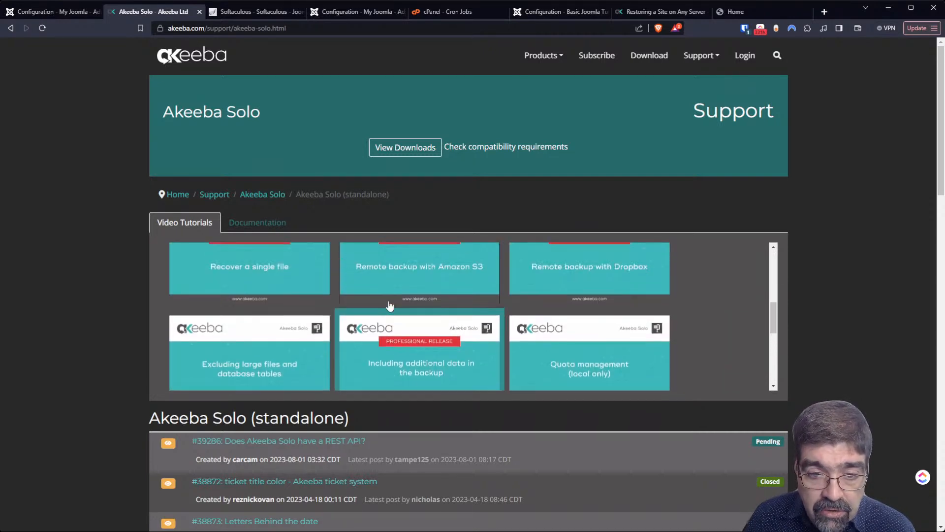
pyautogui.scroll(-8, 389, 306)
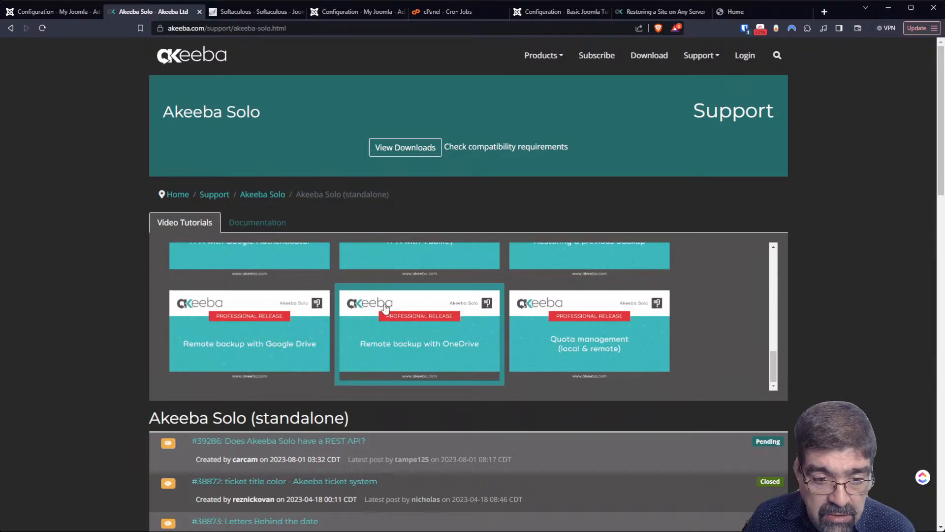
pyautogui.scroll(8, 384, 306)
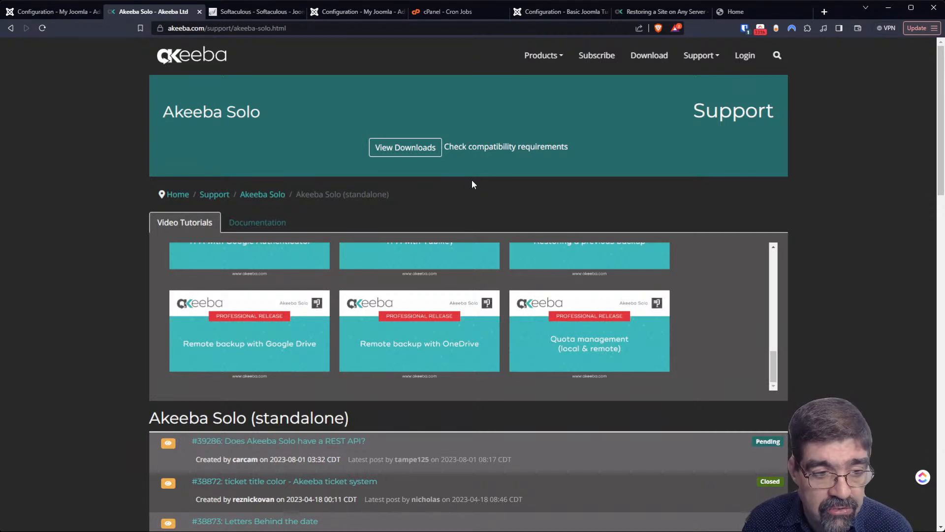
# - Remove the j4core.basicjoomla.com Joomla install with its directory, database and database user
pyautogui.click(256, 13)
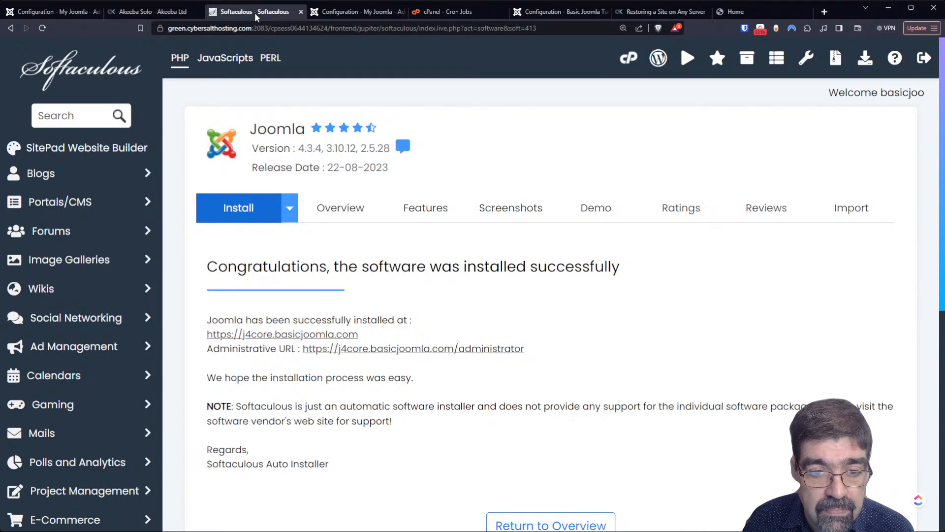
pyautogui.hotkey('ctrl', '0')
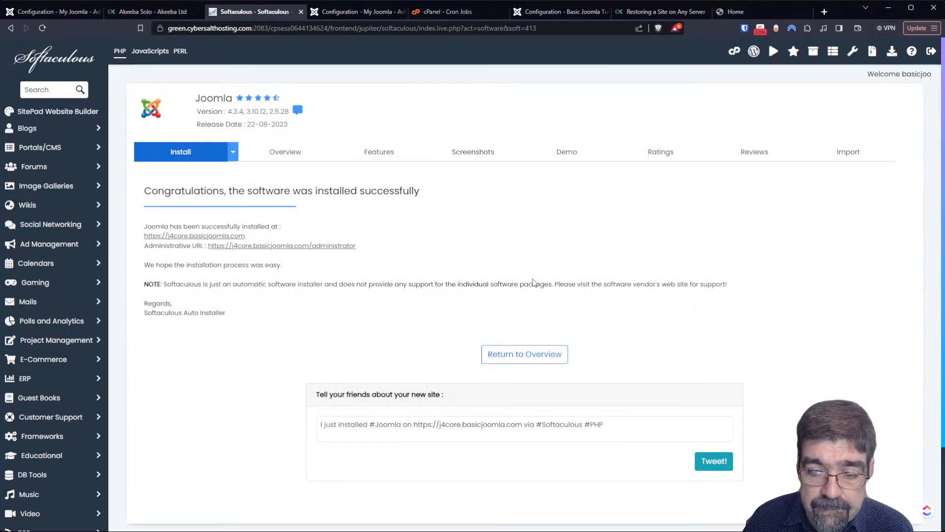
pyautogui.click(525, 354)
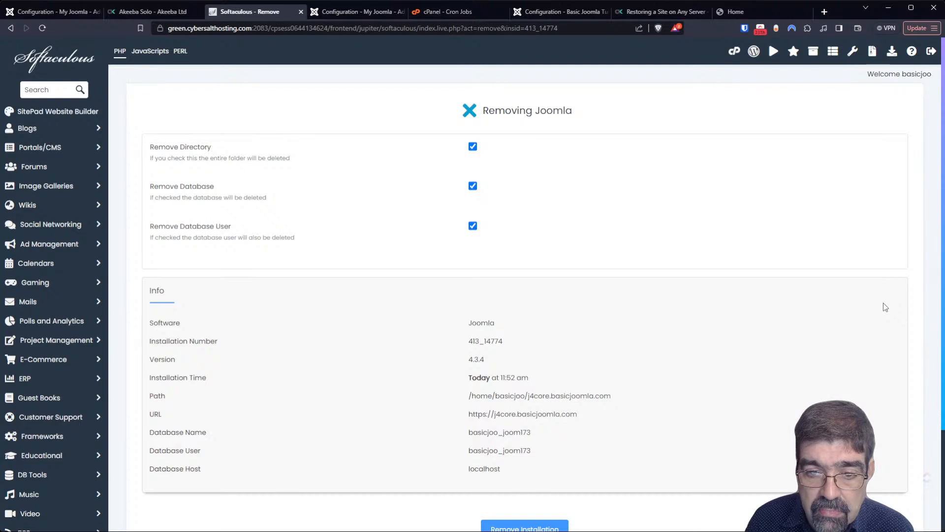
pyautogui.click(516, 528)
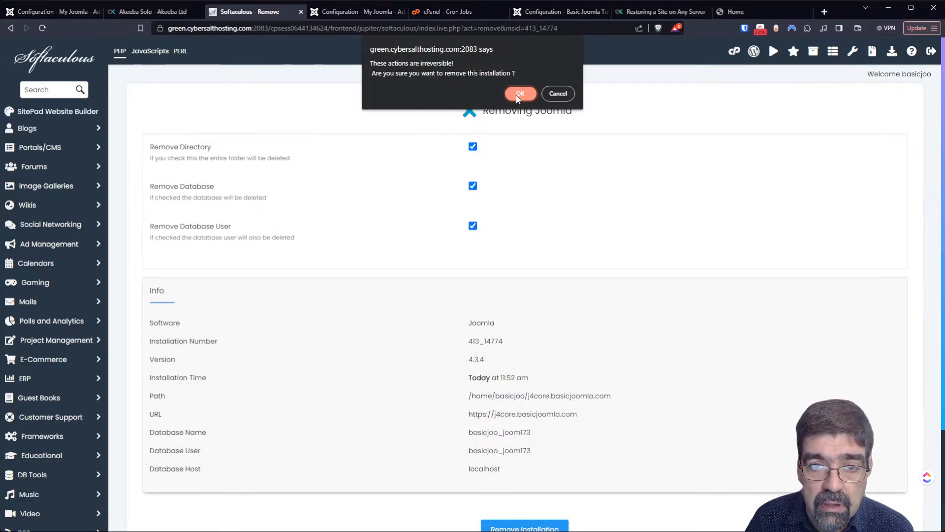
pyautogui.click(519, 94)
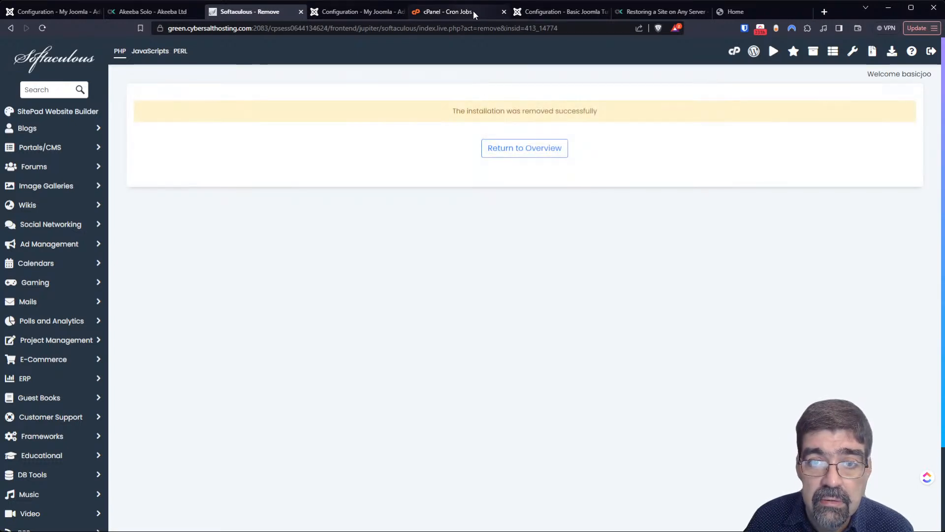
pyautogui.click(543, 13)
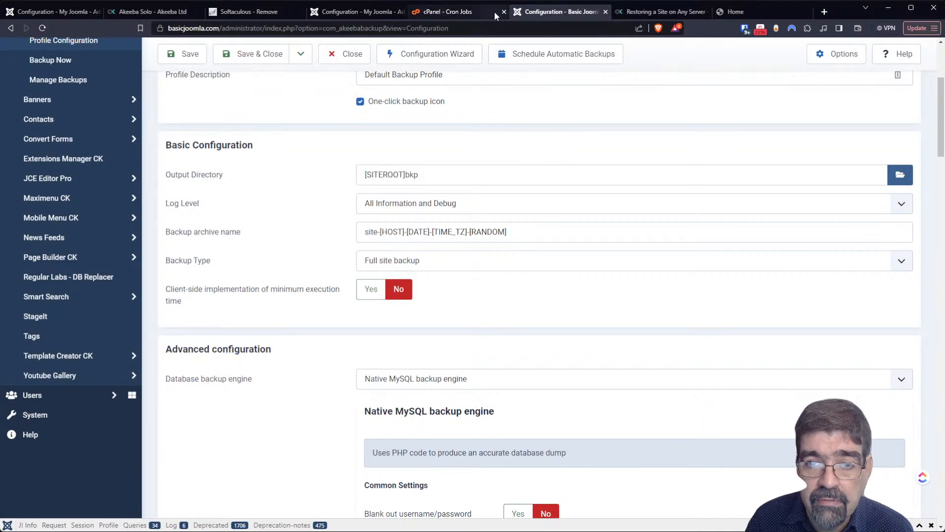
# - Close the Restoring a Site, Basic Joomla configuration and Softaculous tabs, then reach cPanel Tools
pyautogui.click(447, 13)
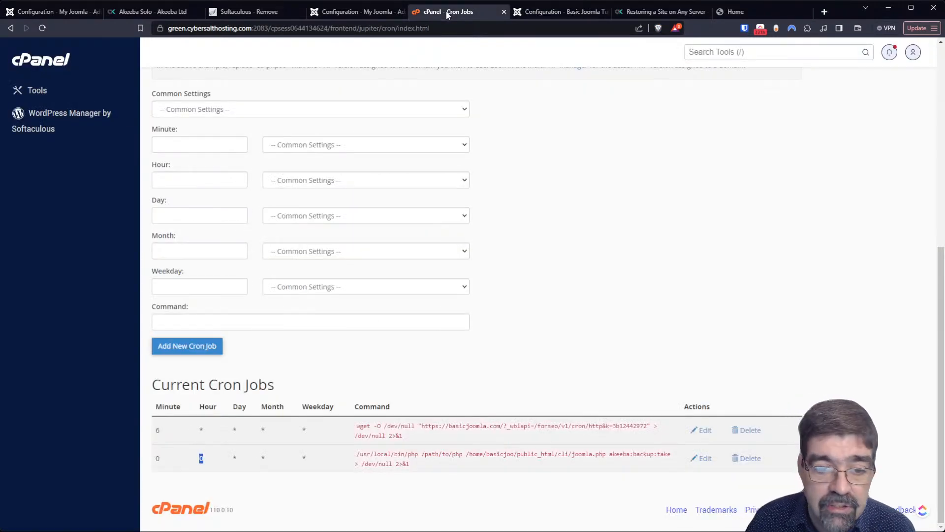
pyautogui.click(355, 12)
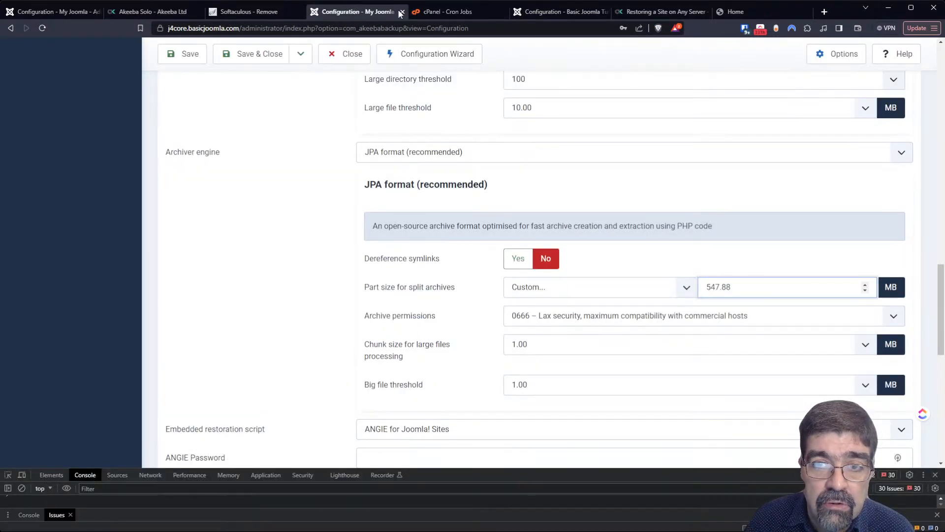
pyautogui.click(621, 11)
pyautogui.click(706, 11)
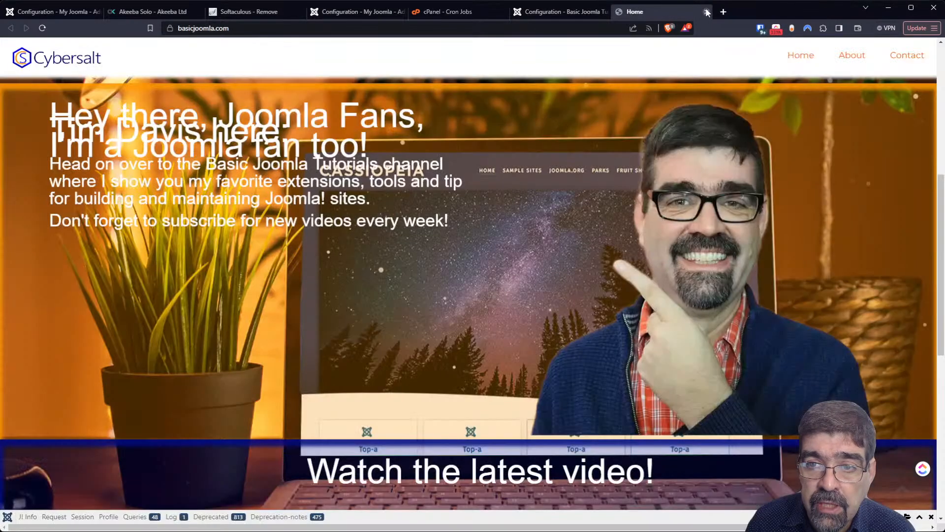
pyautogui.click(566, 14)
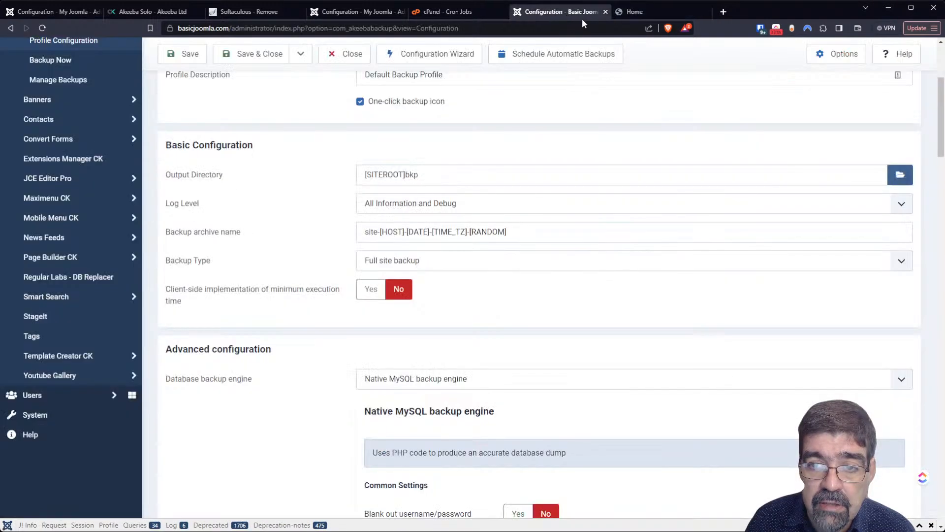
pyautogui.click(605, 12)
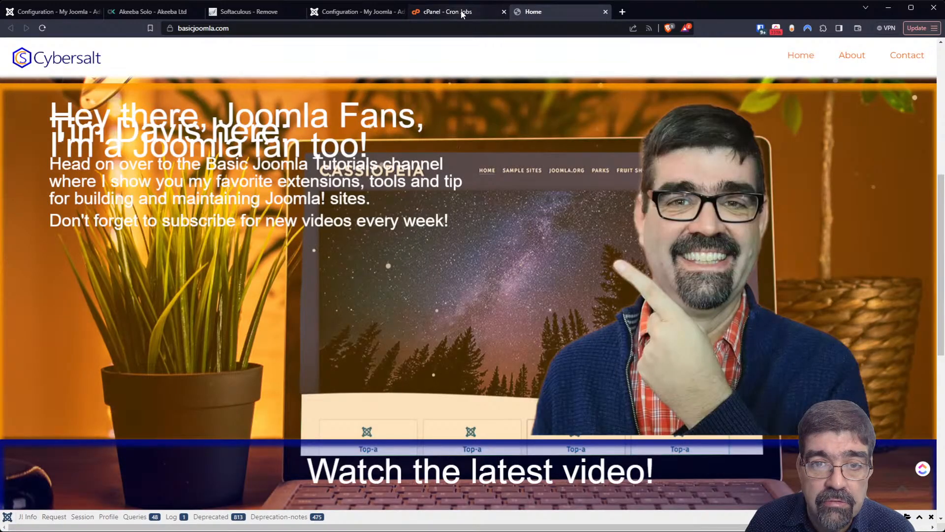
pyautogui.click(463, 14)
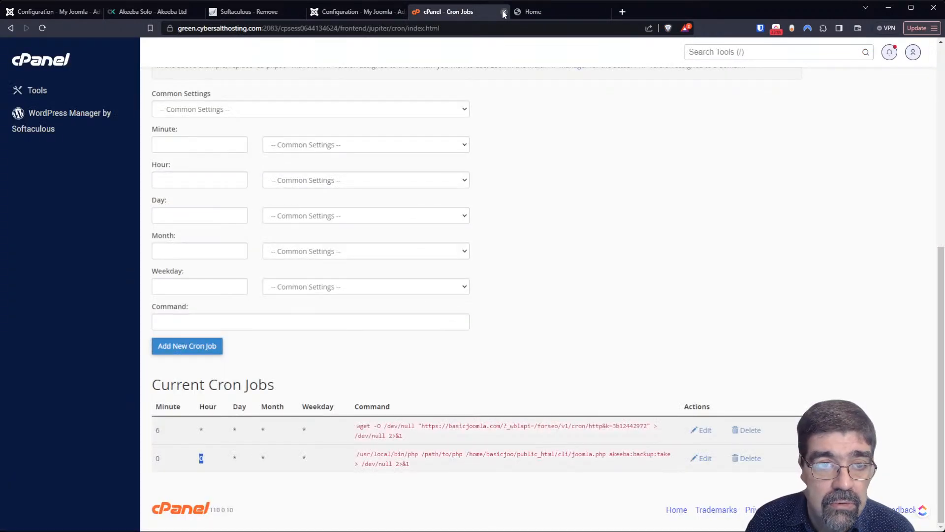
pyautogui.click(288, 13)
pyautogui.click(302, 13)
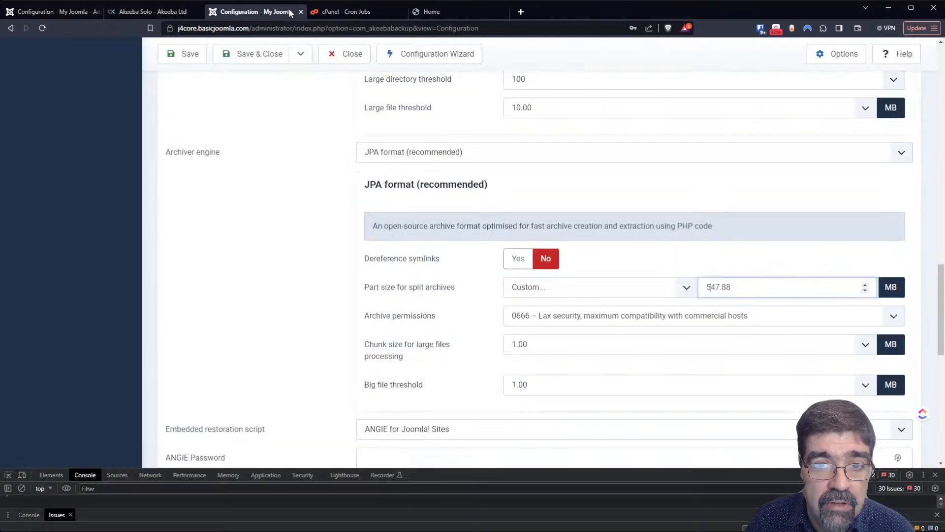
pyautogui.click(351, 11)
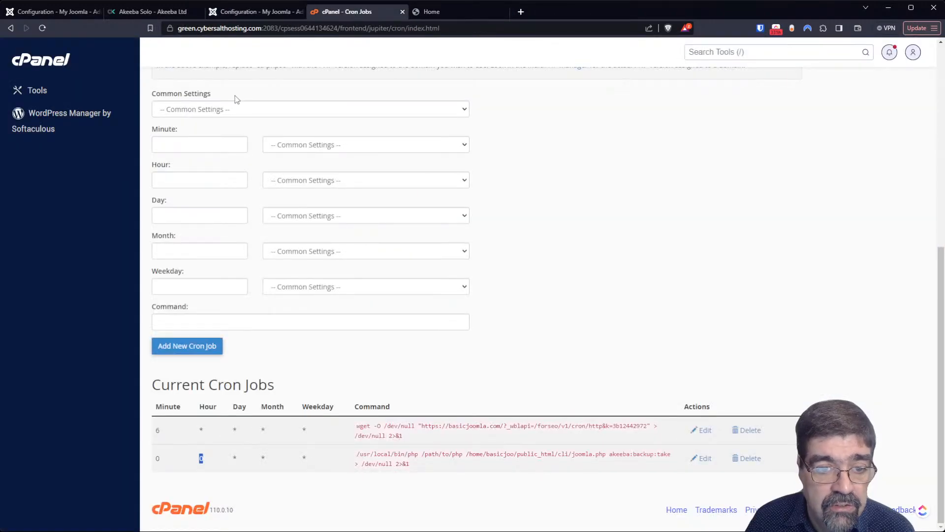
pyautogui.click(37, 63)
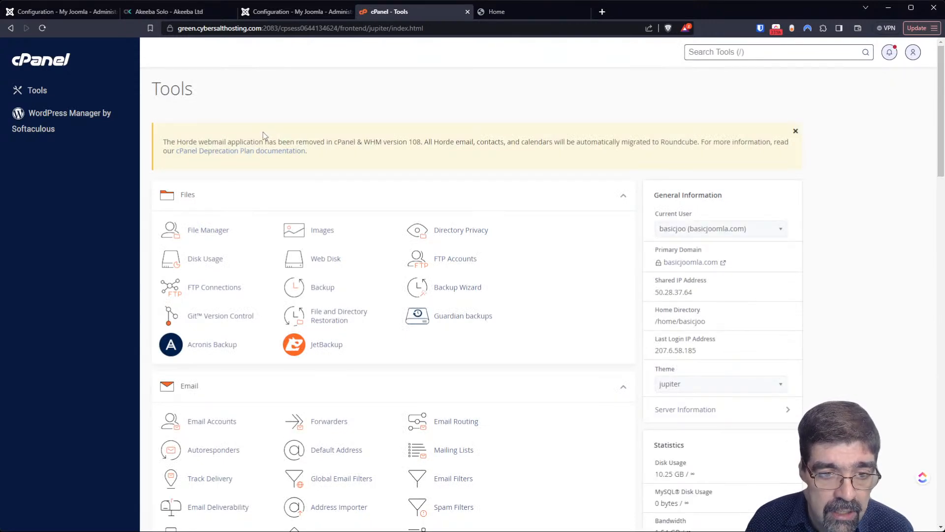
# - Permanently delete betterbackuplocation, cgi-bin, .user.ini and php.ini from j4core.basicjoomla.com, skipping the trash
pyautogui.click(199, 233)
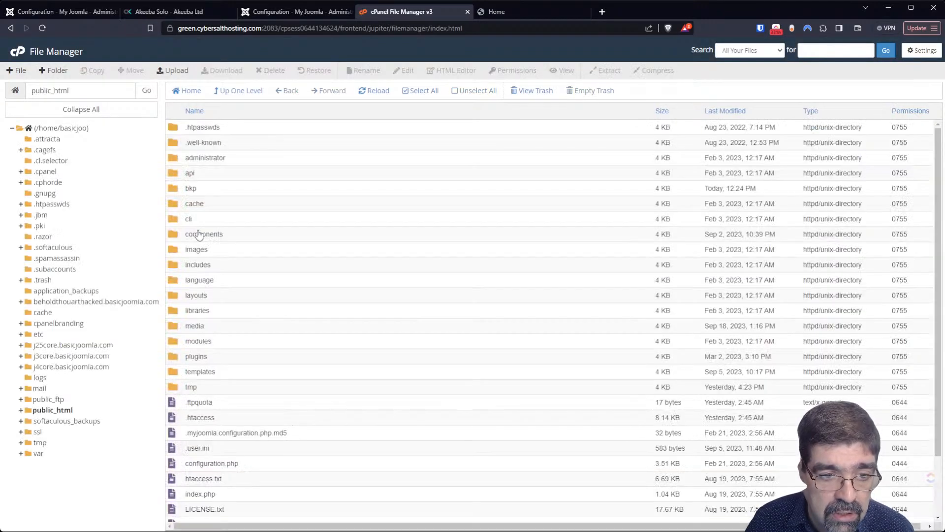
pyautogui.click(74, 367)
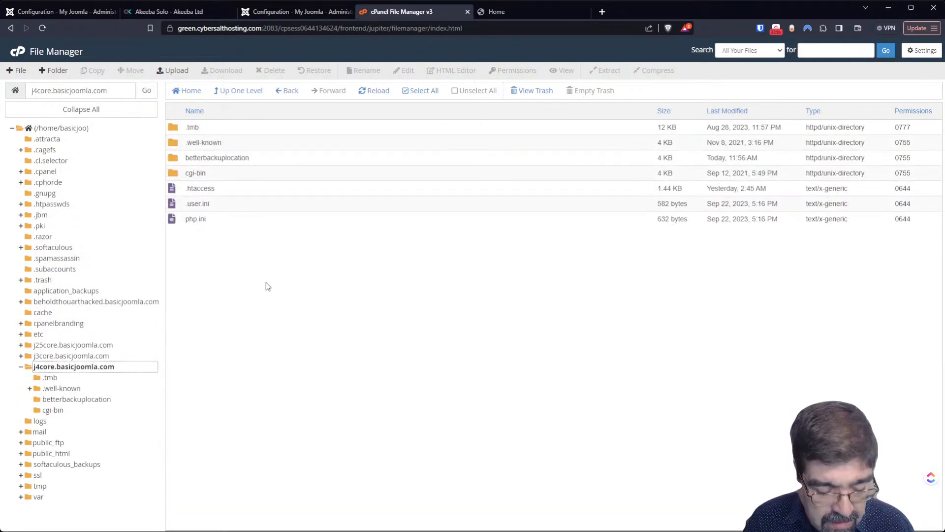
pyautogui.click(179, 163)
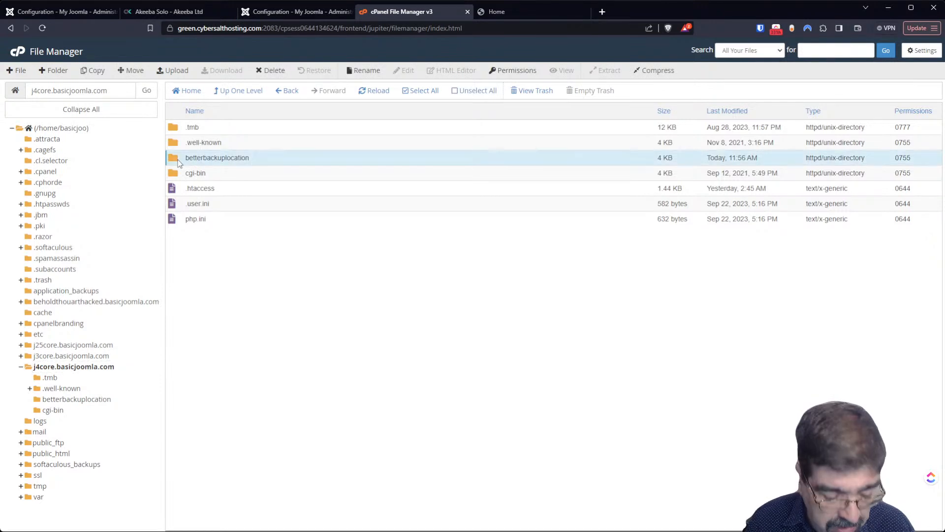
pyautogui.keyDown('ctrl'); pyautogui.click(184, 177); pyautogui.keyUp('ctrl')
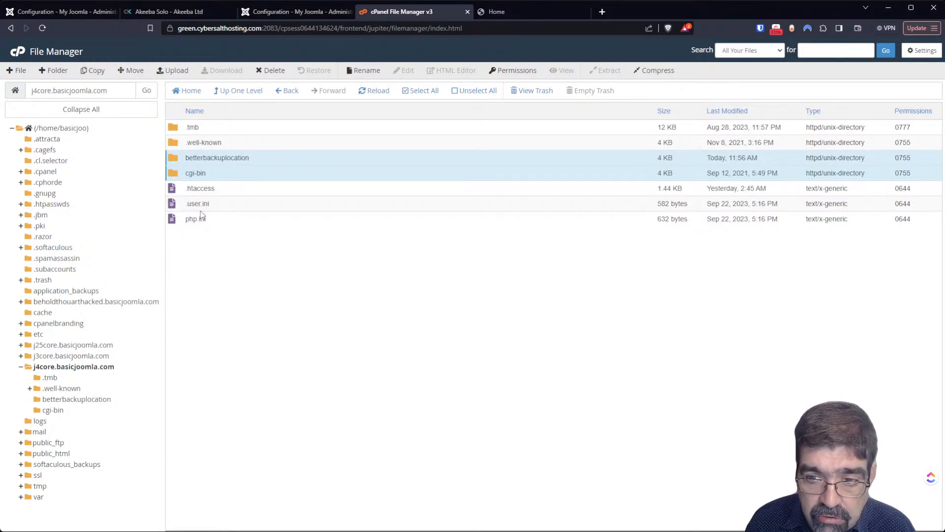
pyautogui.keyDown('ctrl'); pyautogui.click(191, 207); pyautogui.keyUp('ctrl')
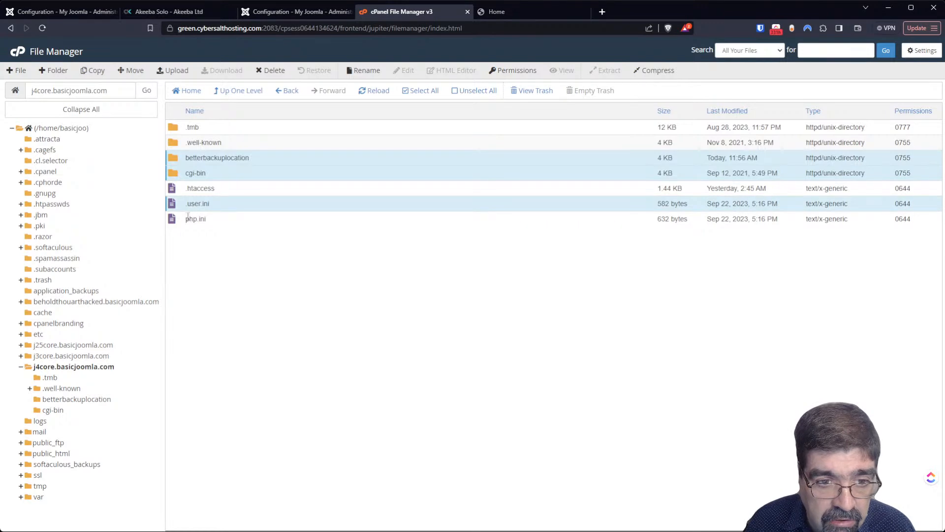
pyautogui.keyDown('ctrl'); pyautogui.click(187, 219); pyautogui.keyUp('ctrl')
pyautogui.press('Delete')
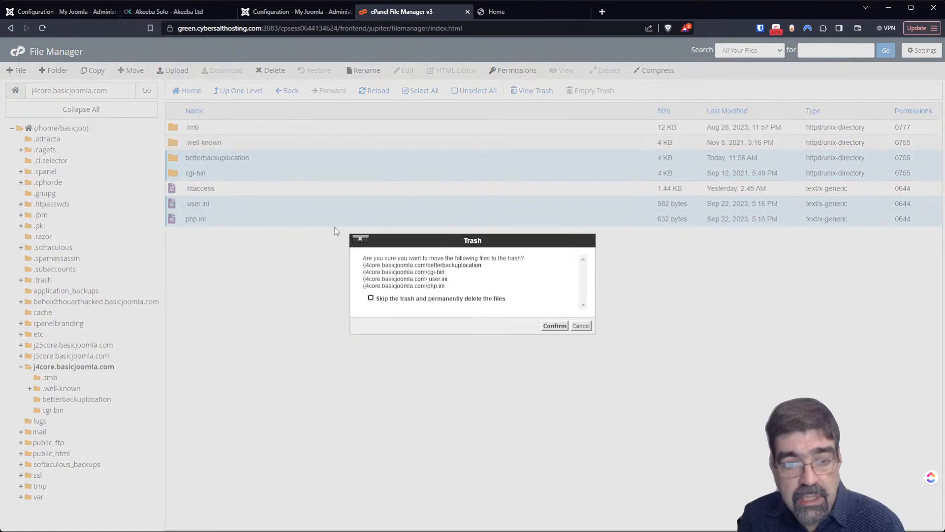
pyautogui.click(423, 298)
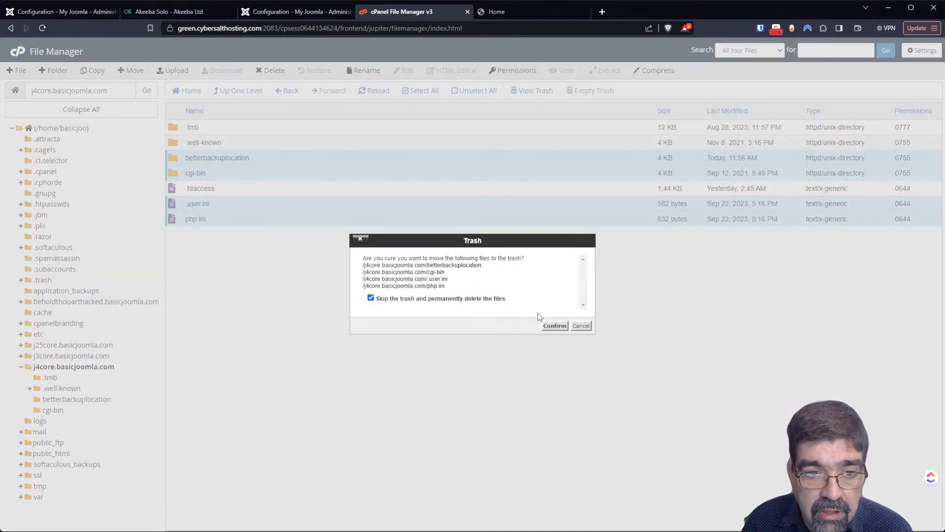
pyautogui.click(544, 324)
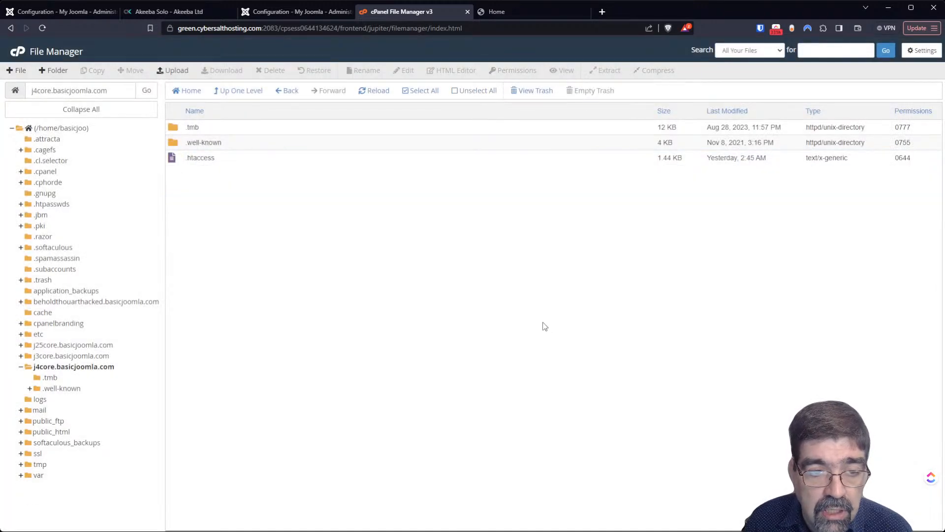
# - Upload Joomla_4.3.4-Stable-Full_Package.zip to the j4core.basicjoomla.com folder
pyautogui.click(173, 71)
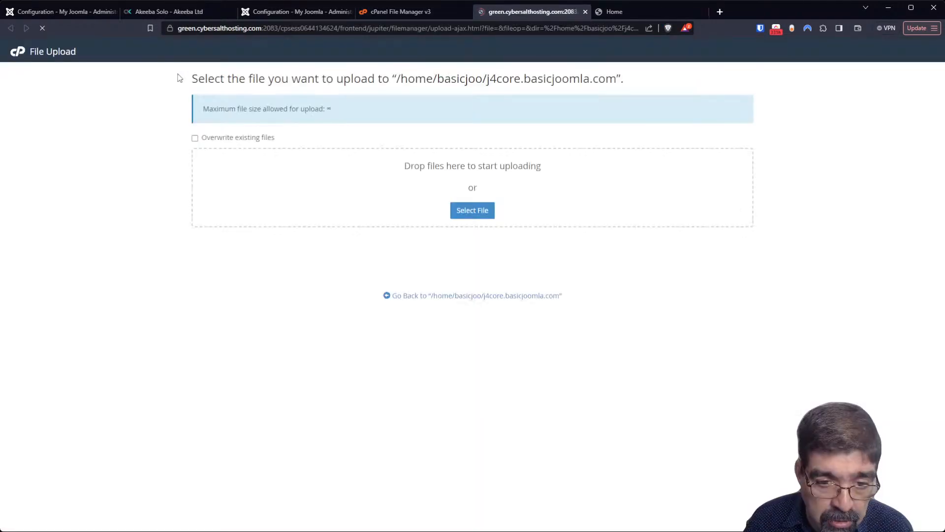
pyautogui.click(487, 215)
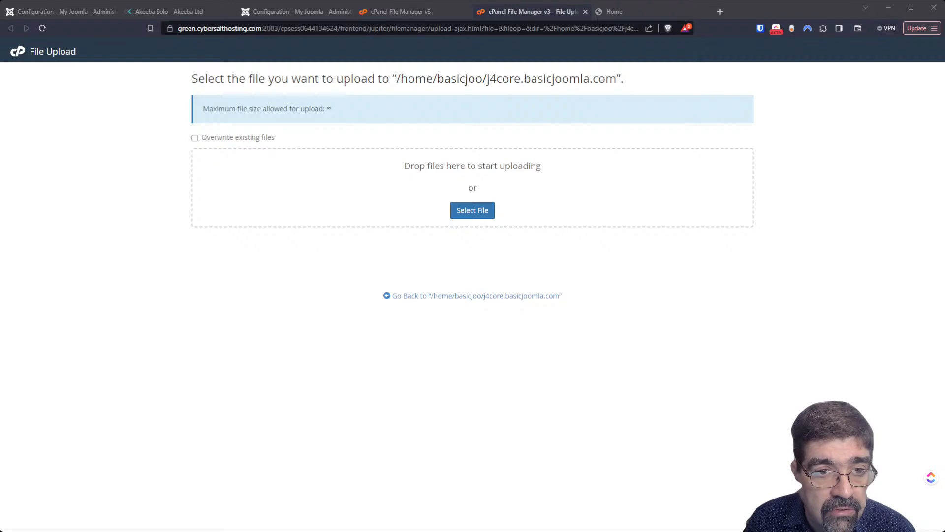
pyautogui.press('Return')
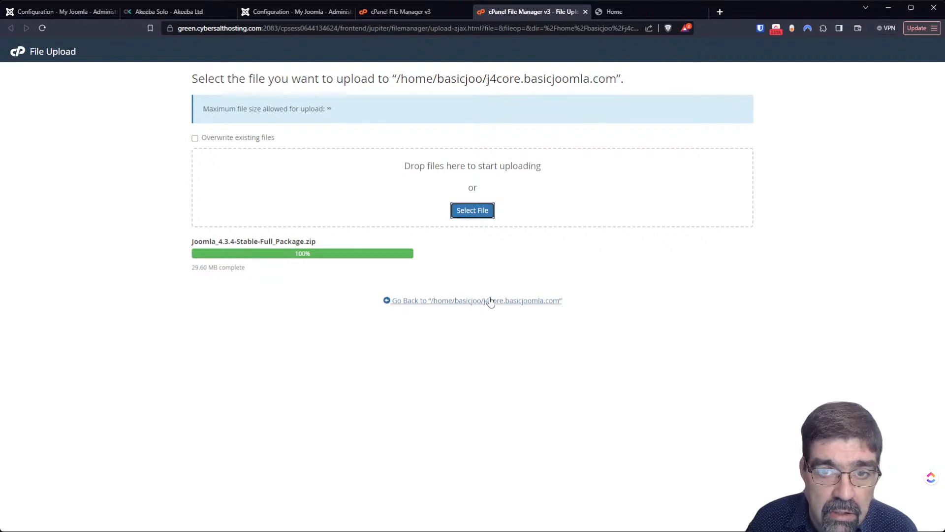
pyautogui.click(491, 301)
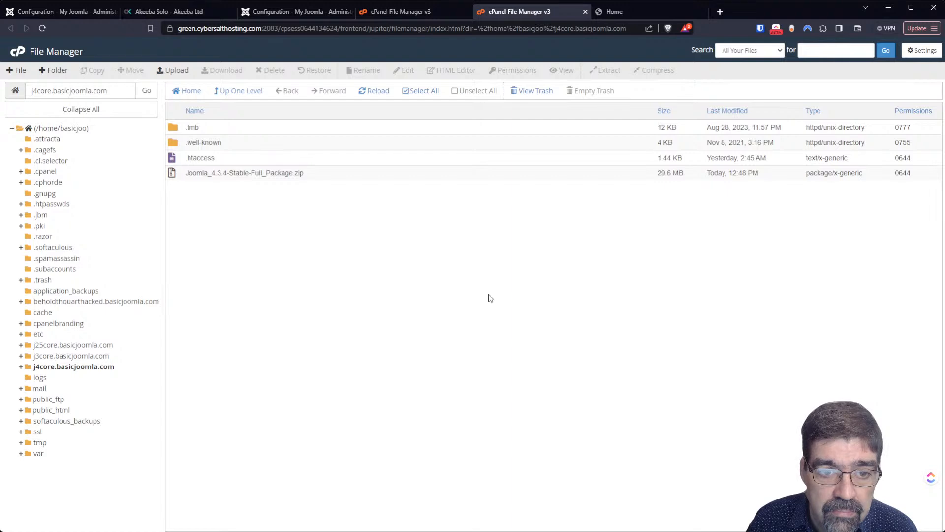
# - Extract the Joomla 4.3.4 zip into j4core.basicjoomla.com
pyautogui.rightClick(182, 173)
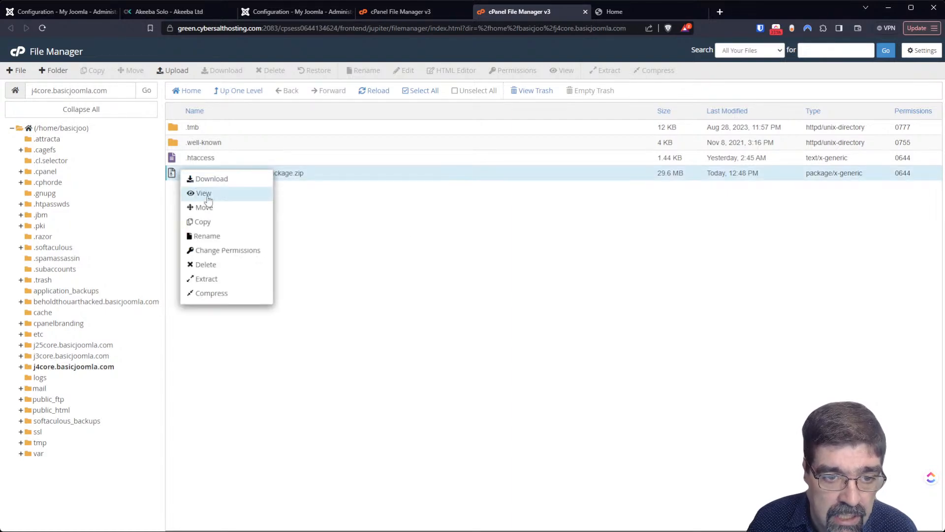
pyautogui.click(250, 278)
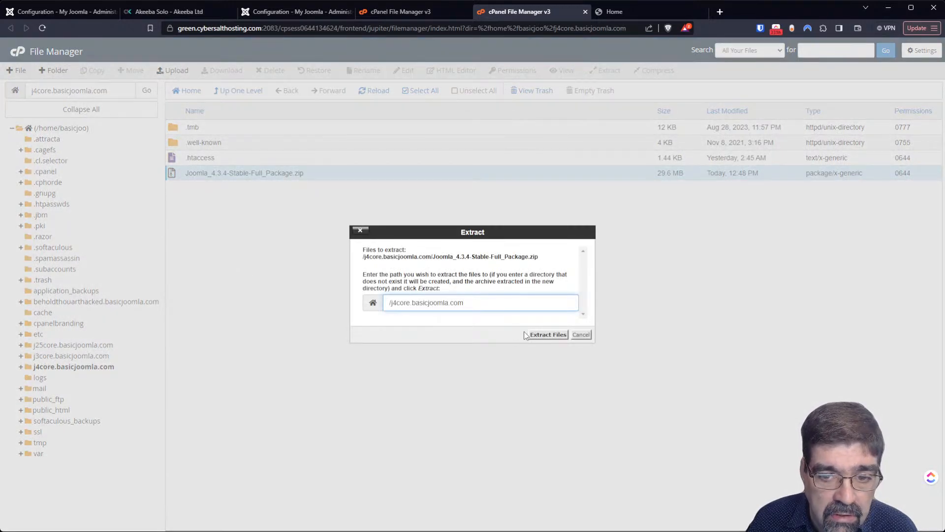
pyautogui.click(530, 335)
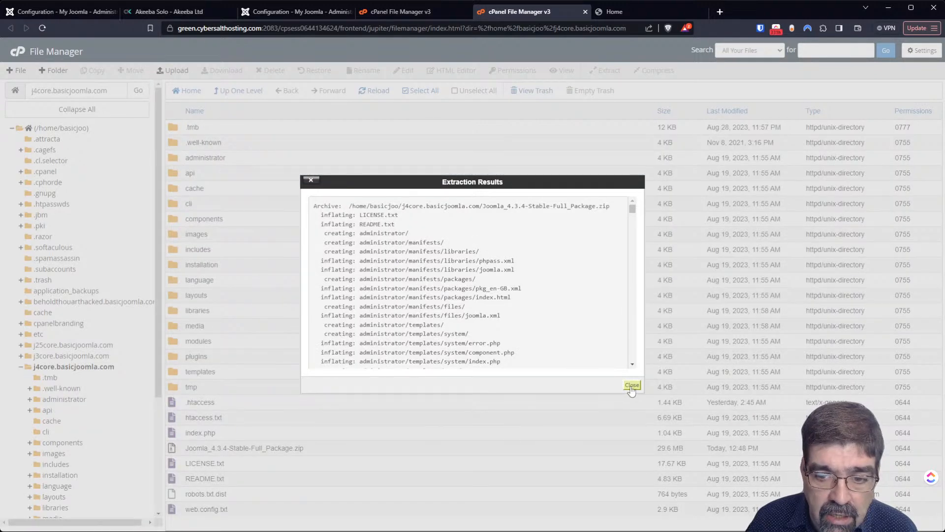
pyautogui.click(631, 385)
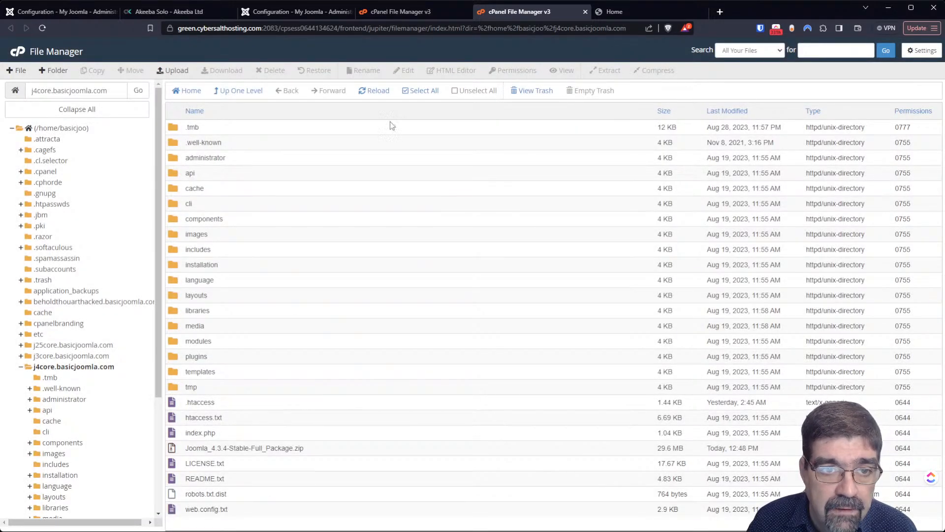
# - Load the subdomain's root address to bring up the Joomla 4.3.4 installer
pyautogui.click(269, 16)
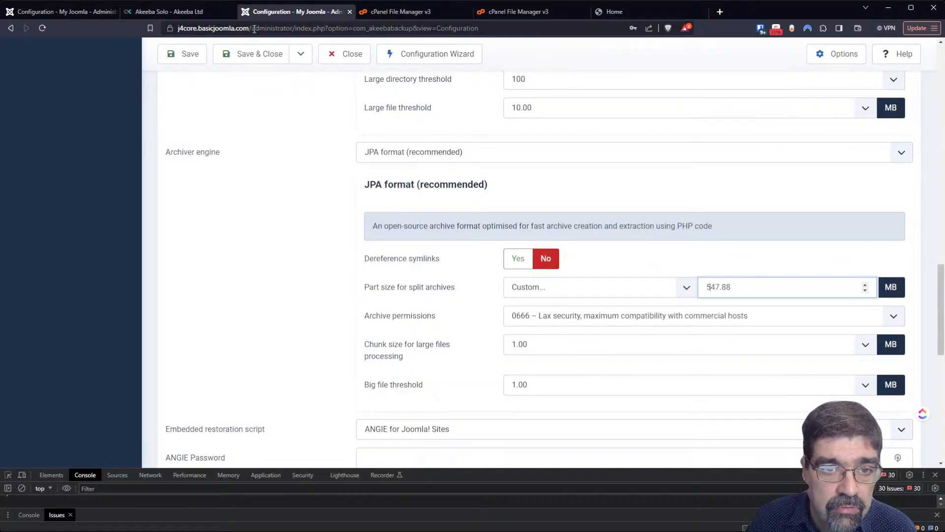
pyautogui.moveTo(254, 29); pyautogui.dragTo(658, 3)
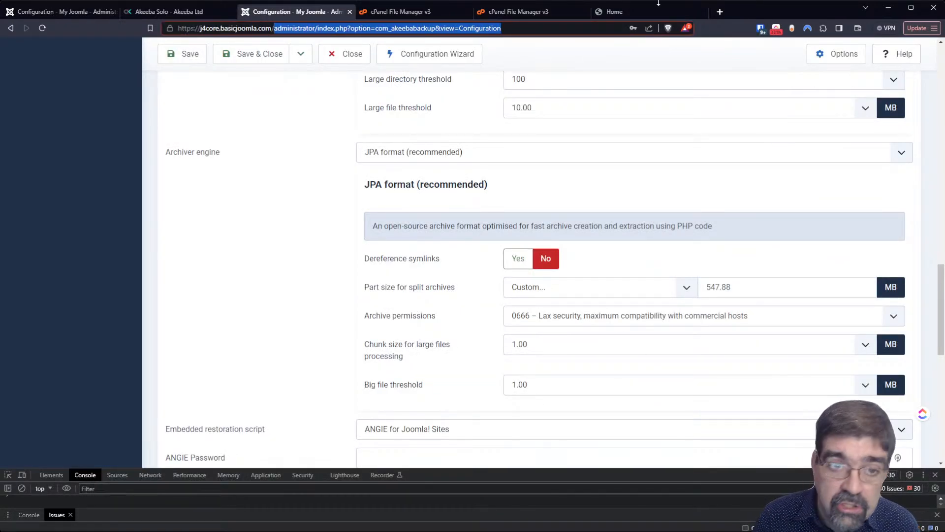
pyautogui.press('BackSpace')
pyautogui.press('Return')
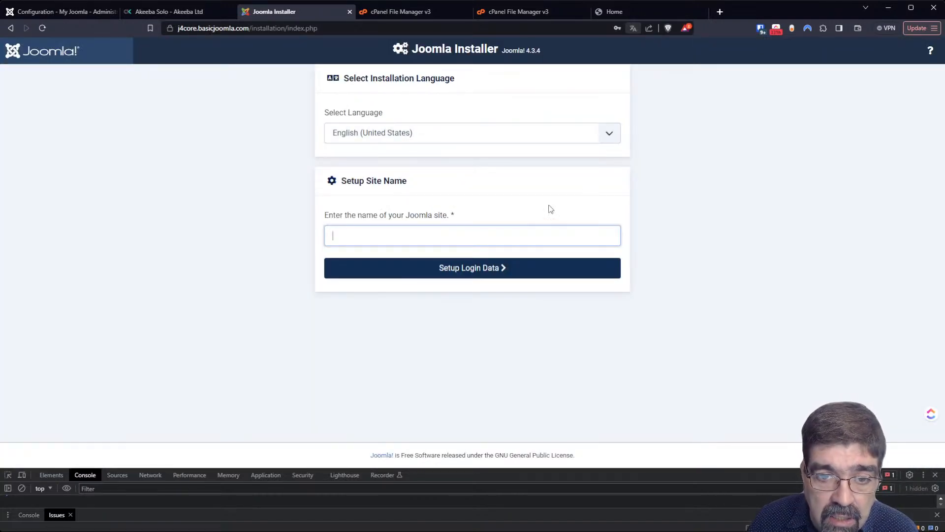
# - Name the site 'J4 core' and enter the Super User's real name, username and password
pyautogui.write('J')
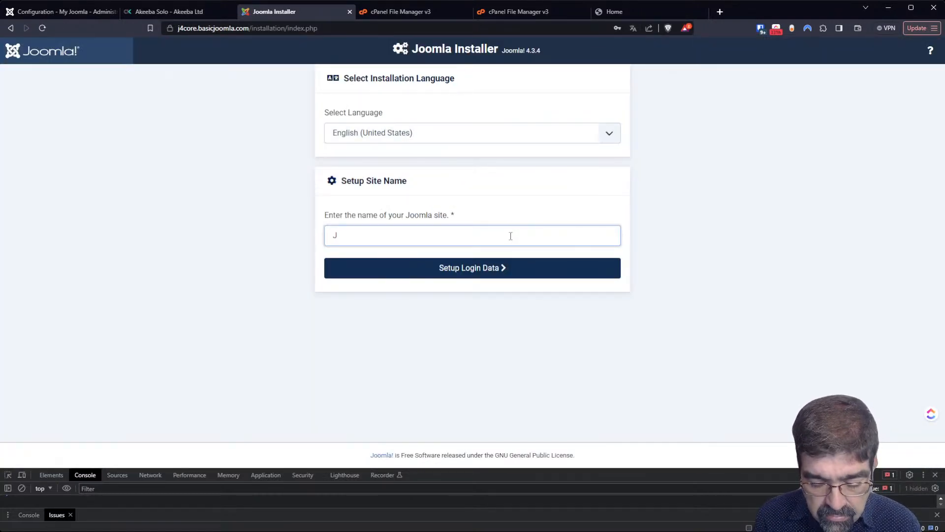
pyautogui.write('4 core')
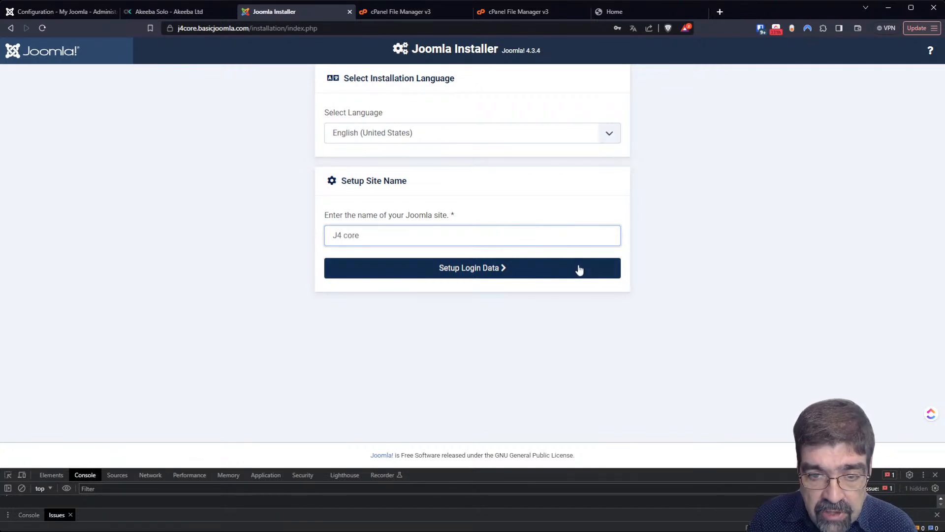
pyautogui.click(579, 268)
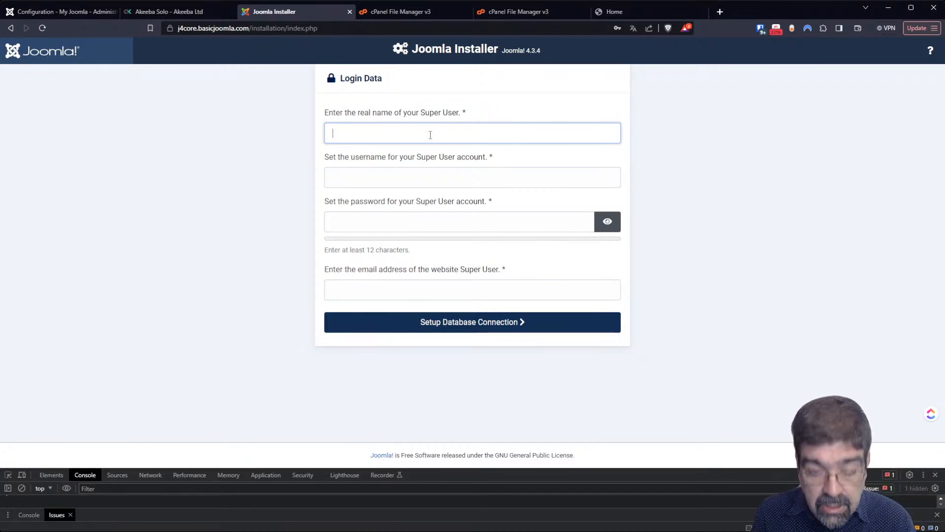
pyautogui.write('tim')
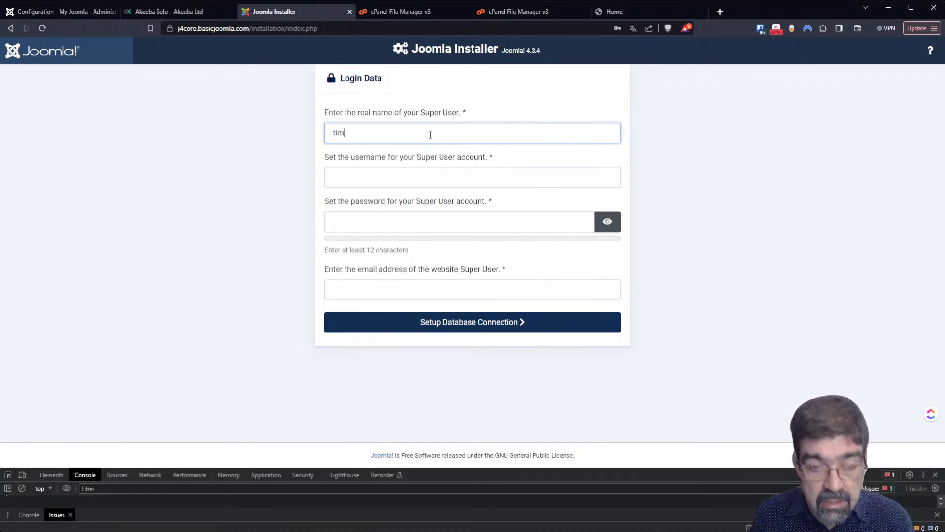
pyautogui.press('Tab')
pyautogui.write('cy')
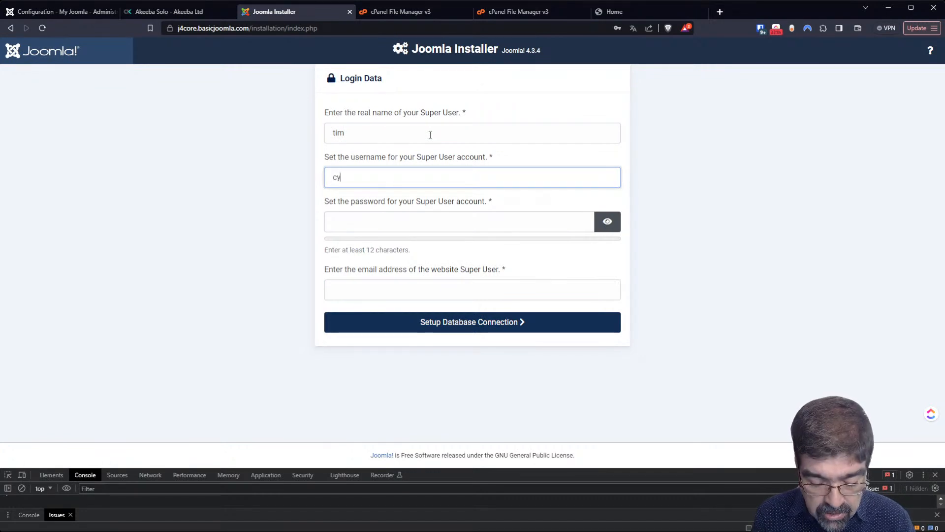
pyautogui.write('bersalt')
pyautogui.press('Tab')
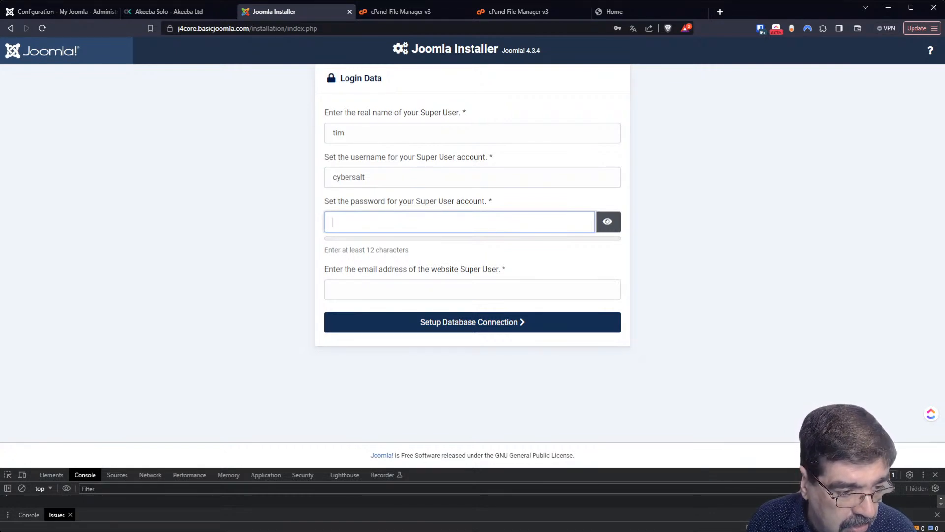
pyautogui.press('Return')
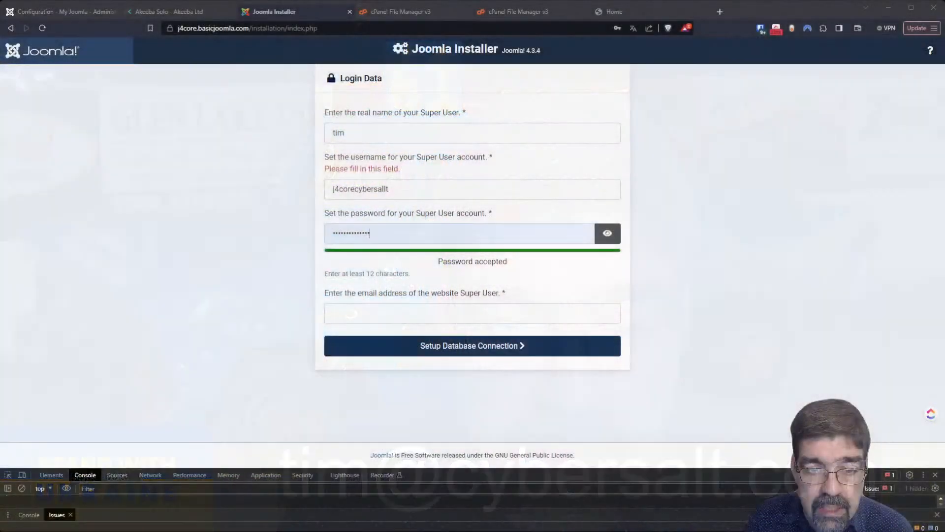
# - Paste the Super User's e-mail address and proceed to Database Configuration
pyautogui.click(408, 309)
pyautogui.hotkey('ctrl', 'v')
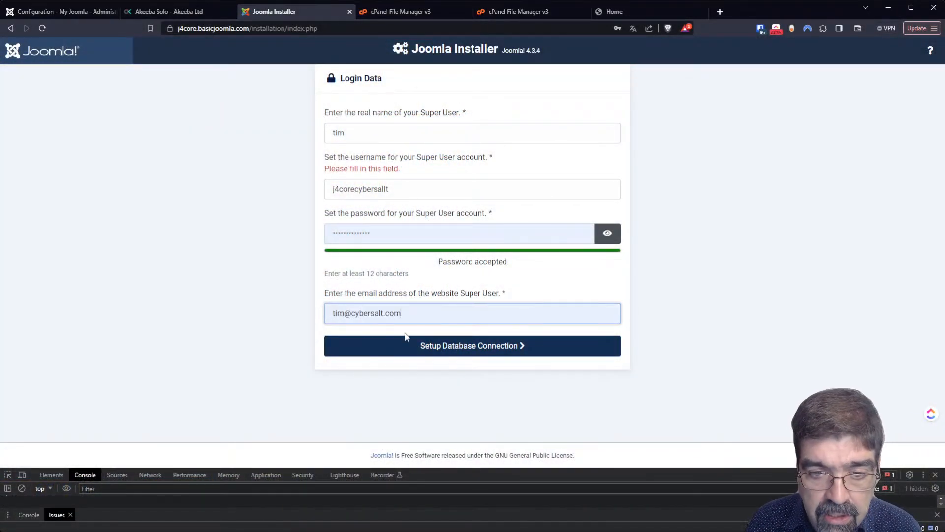
pyautogui.click(412, 348)
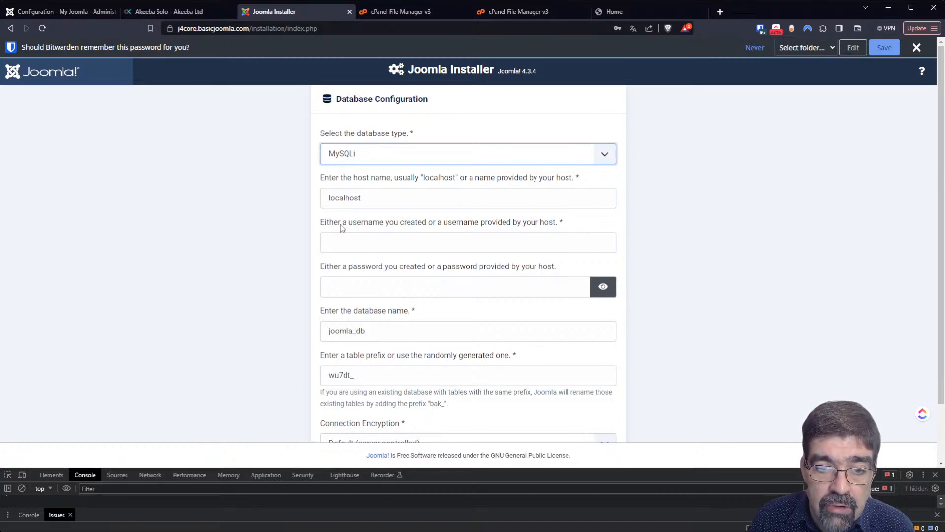
# - Open cPanel's MySQL Database Wizard and create the database j4test
pyautogui.click(389, 13)
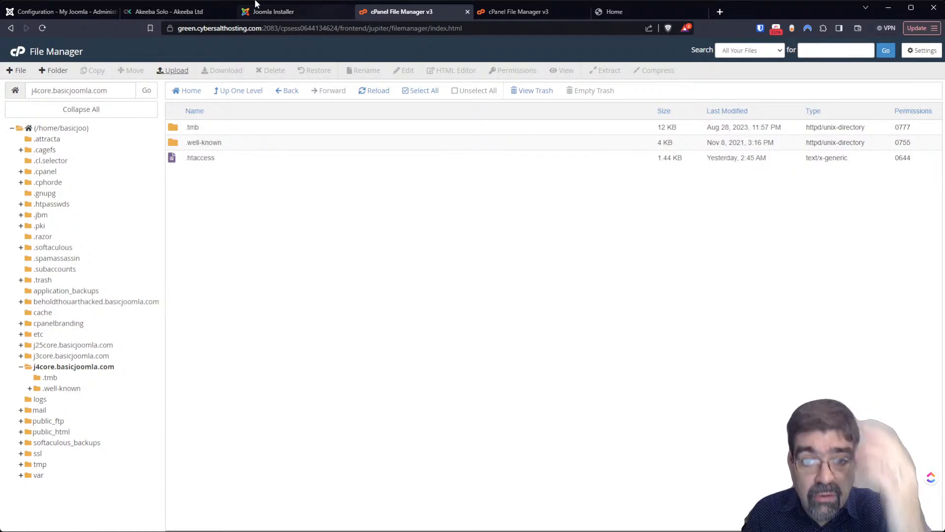
pyautogui.click(503, 7)
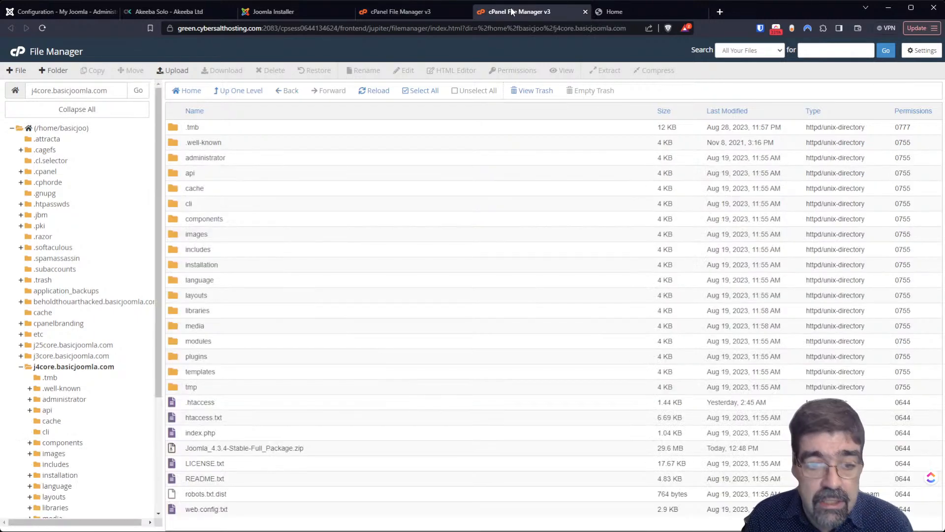
pyautogui.click(14, 54)
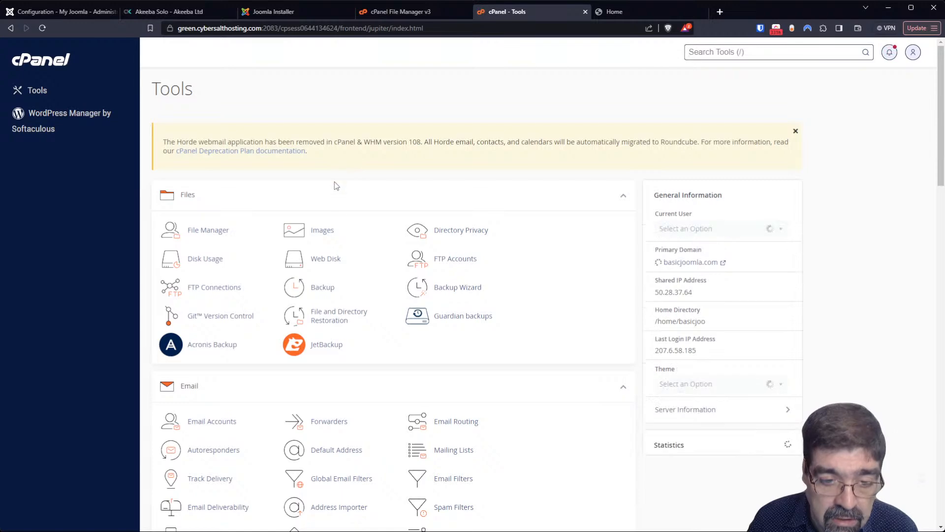
pyautogui.scroll(-7, 366, 207)
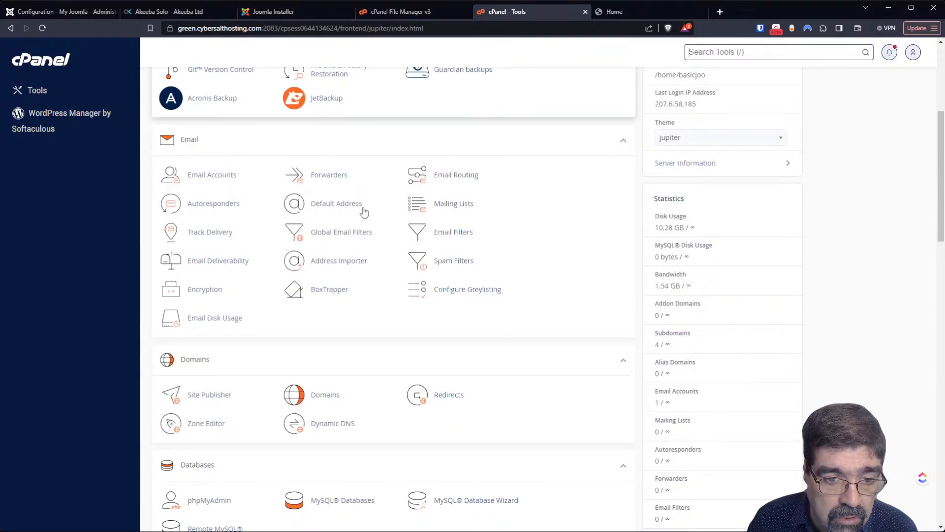
pyautogui.scroll(-1, 364, 213)
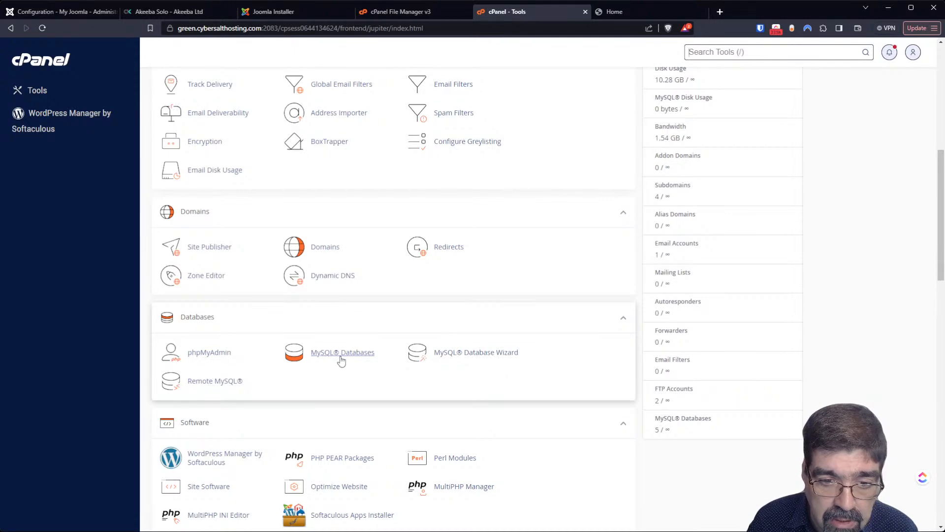
pyautogui.click(448, 354)
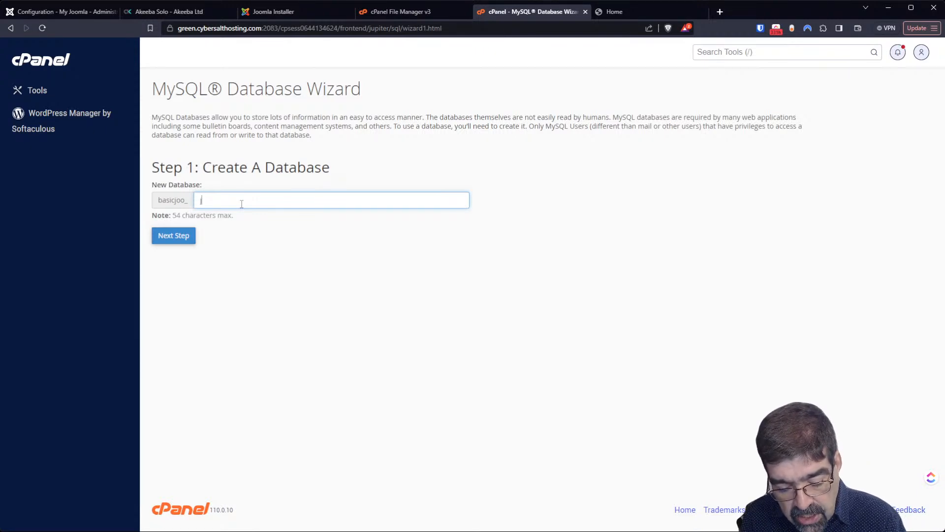
pyautogui.write('j4test')
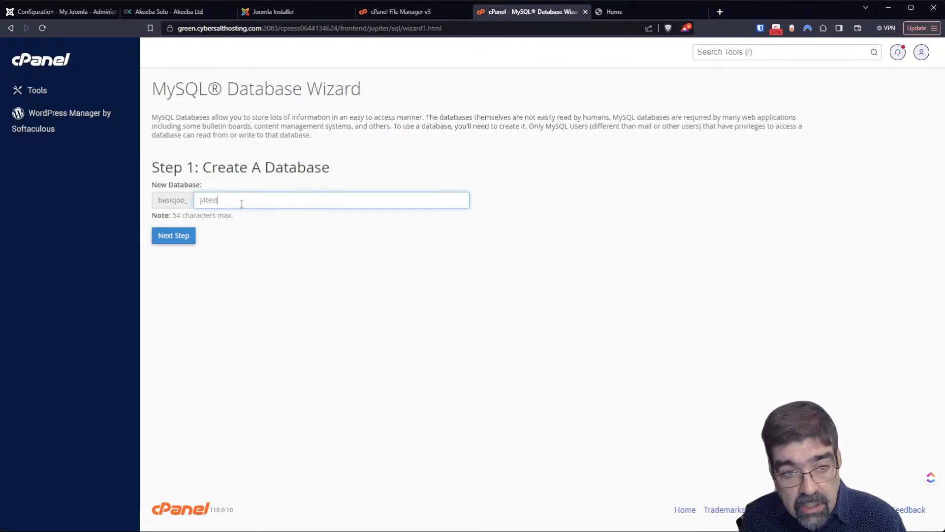
pyautogui.click(173, 238)
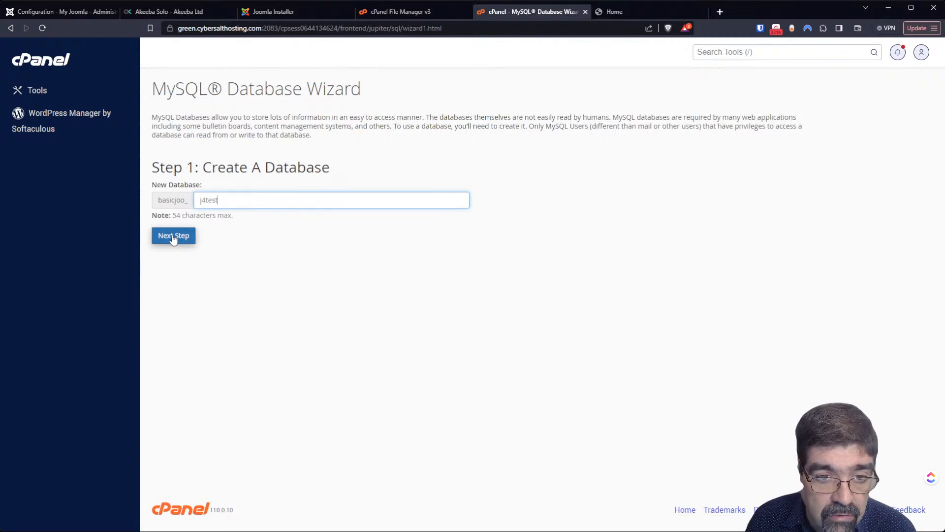
pyautogui.click(174, 236)
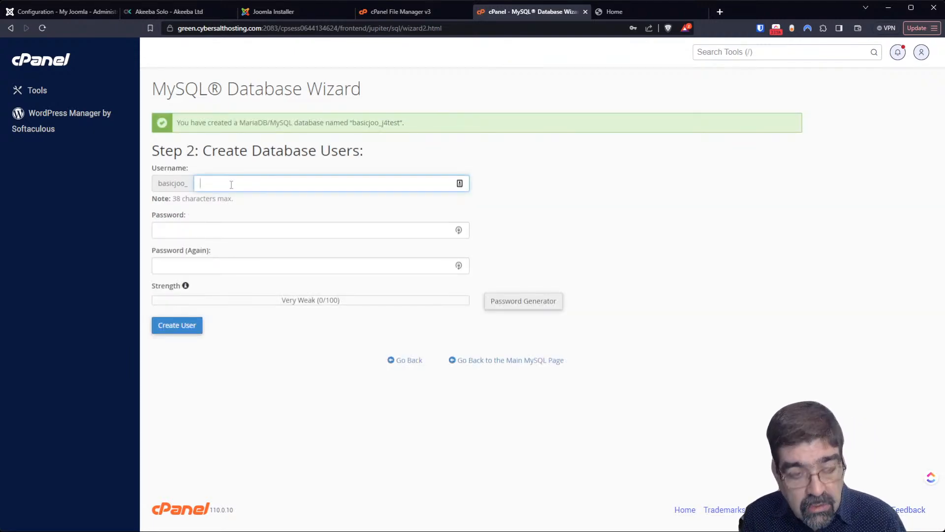
# - Create the database user testj4 with a generated strong password
pyautogui.write('tes')
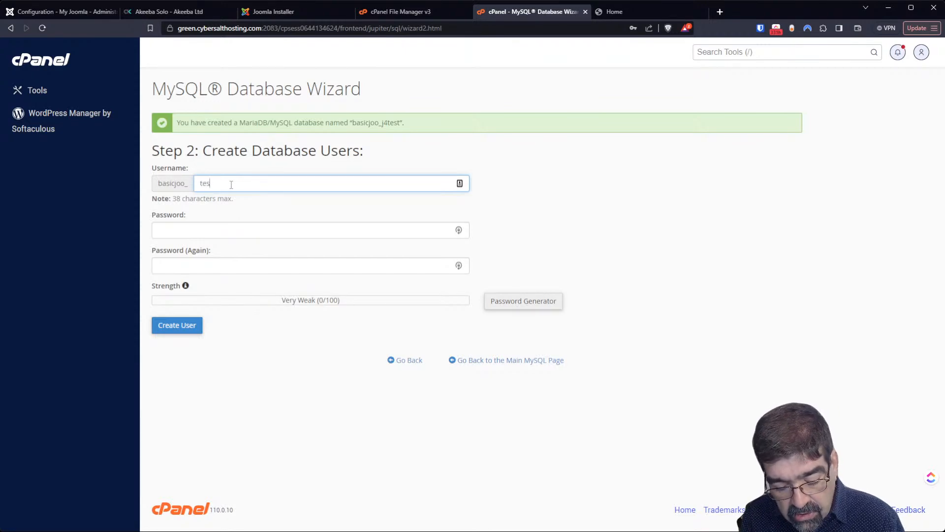
pyautogui.write('tj4')
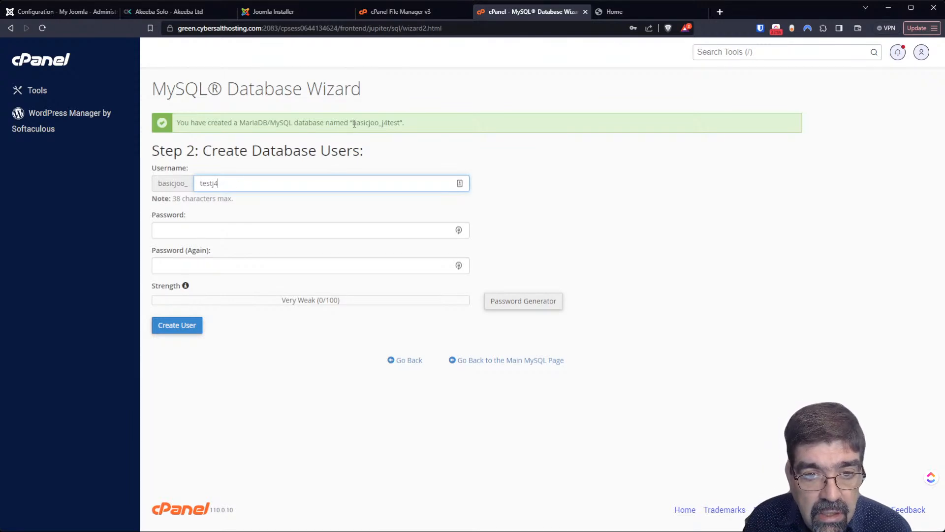
pyautogui.moveTo(354, 123); pyautogui.dragTo(403, 124)
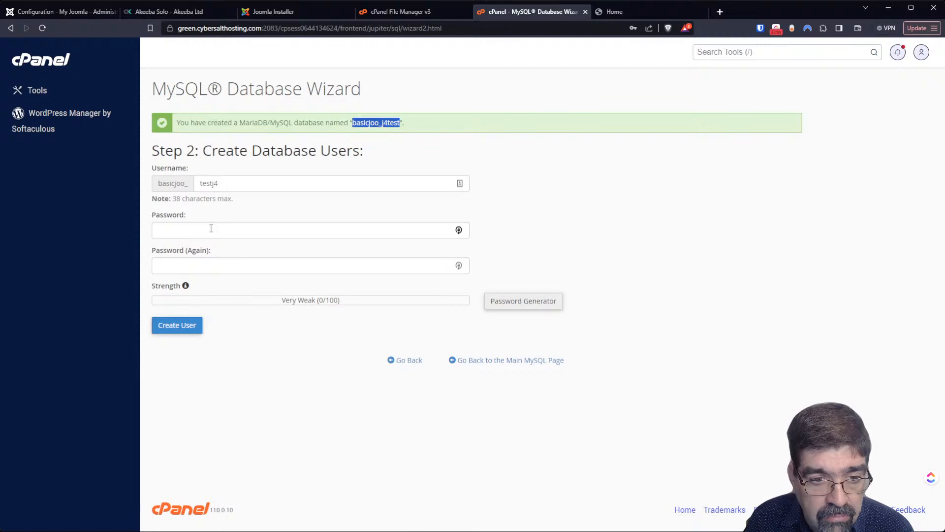
pyautogui.click(189, 226)
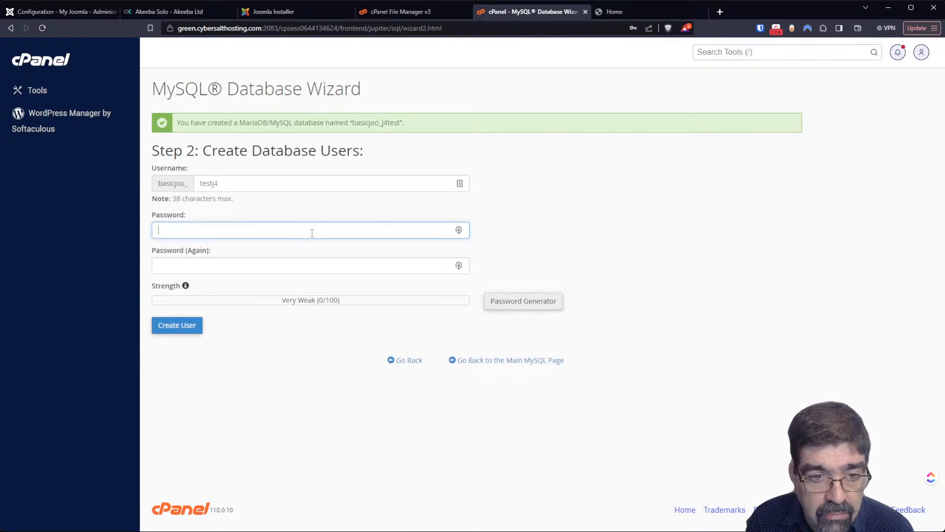
pyautogui.click(515, 300)
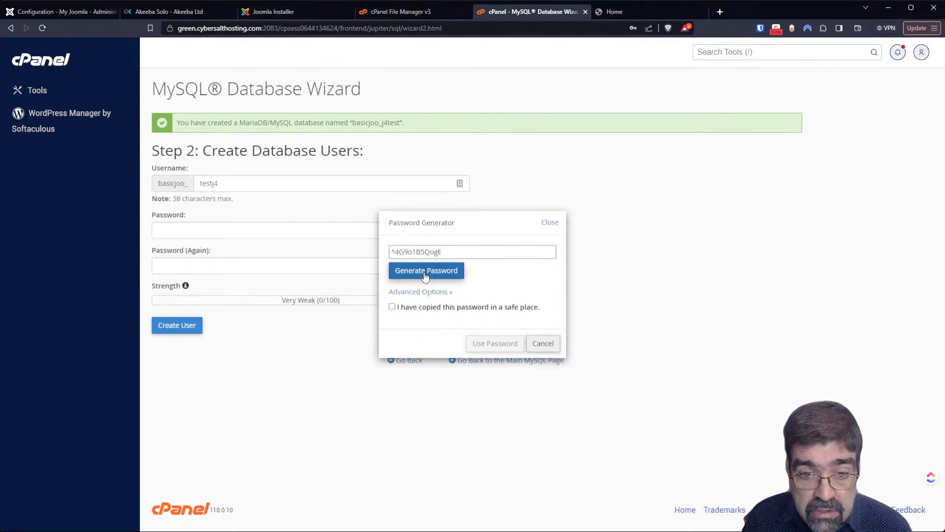
pyautogui.tripleClick(420, 253)
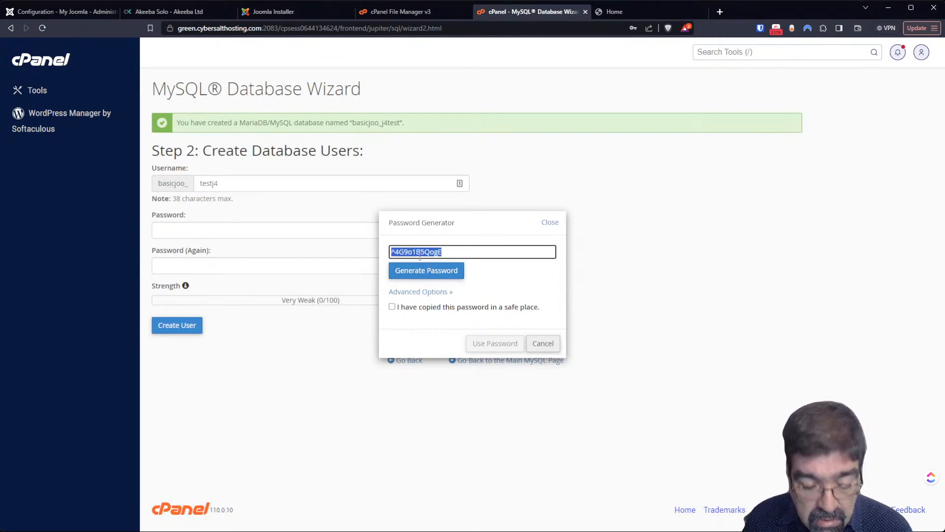
pyautogui.click(392, 307)
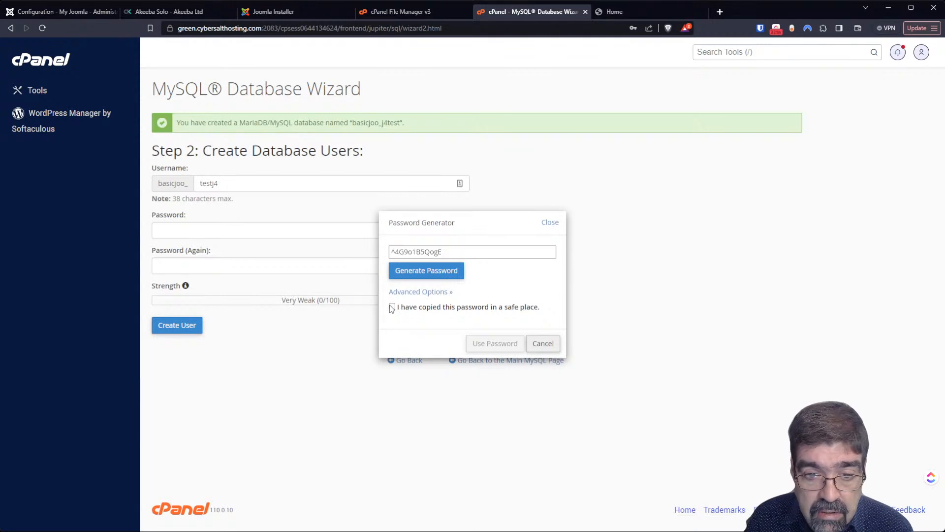
pyautogui.click(498, 345)
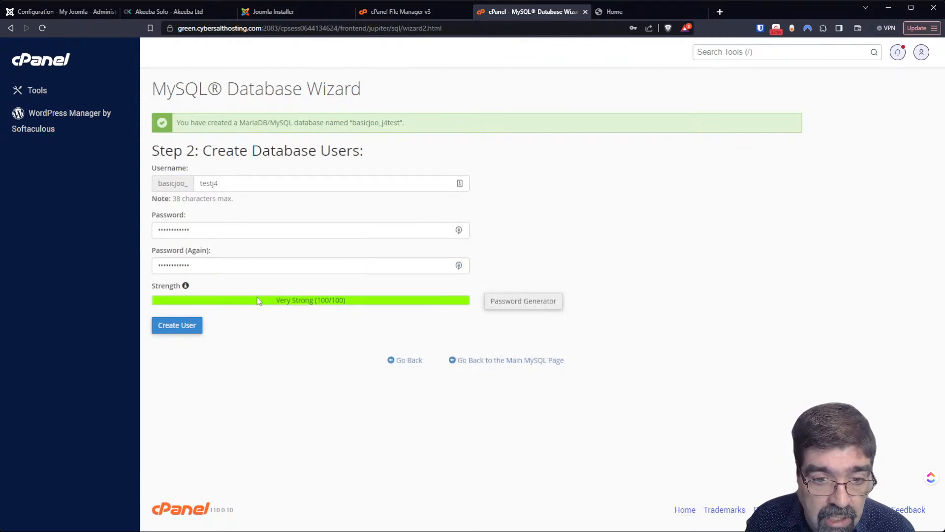
pyautogui.click(175, 327)
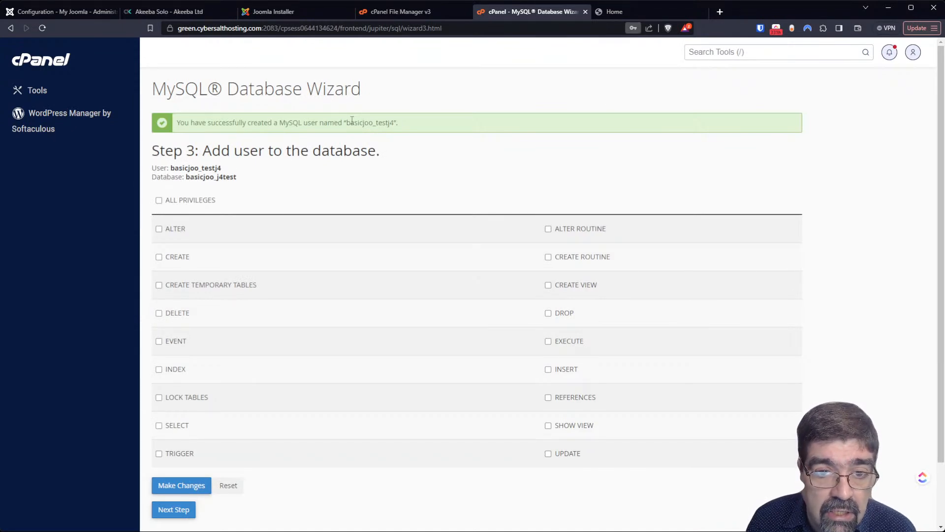
# - Copy the new MySQL user name for later use
pyautogui.moveTo(347, 123); pyautogui.dragTo(377, 126)
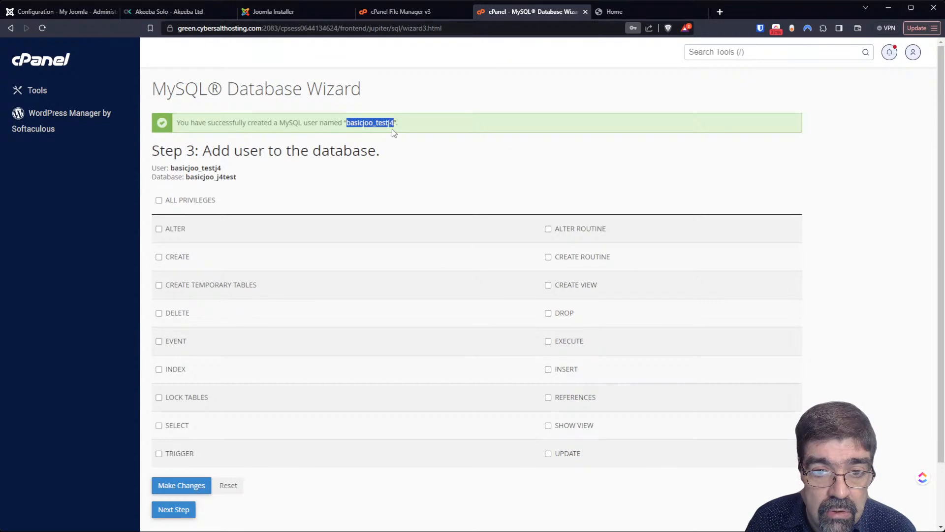
pyautogui.click(348, 122)
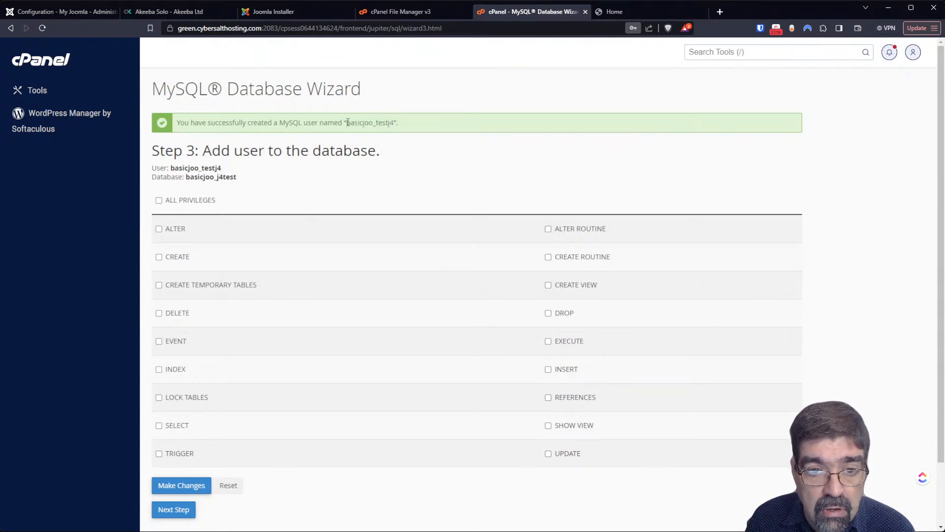
pyautogui.moveTo(349, 122); pyautogui.dragTo(389, 127)
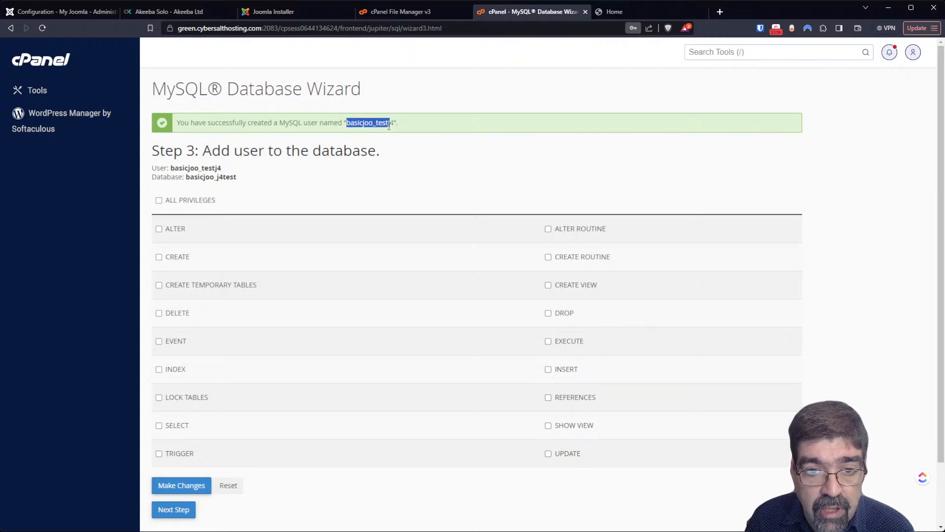
pyautogui.click(349, 122)
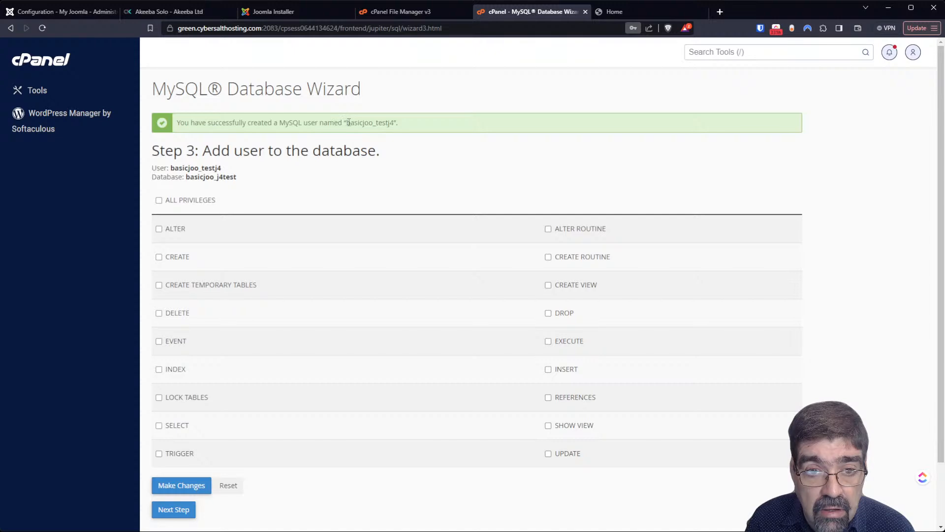
pyautogui.moveTo(348, 123); pyautogui.dragTo(393, 126)
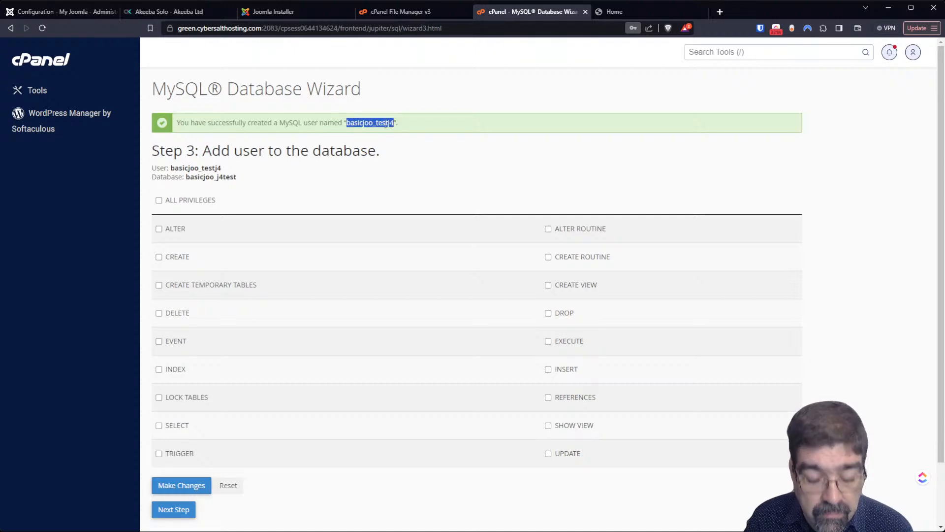
# - Grant the user ALL PRIVILEGES on the database and finish the wizard
pyautogui.click(159, 200)
pyautogui.click(183, 517)
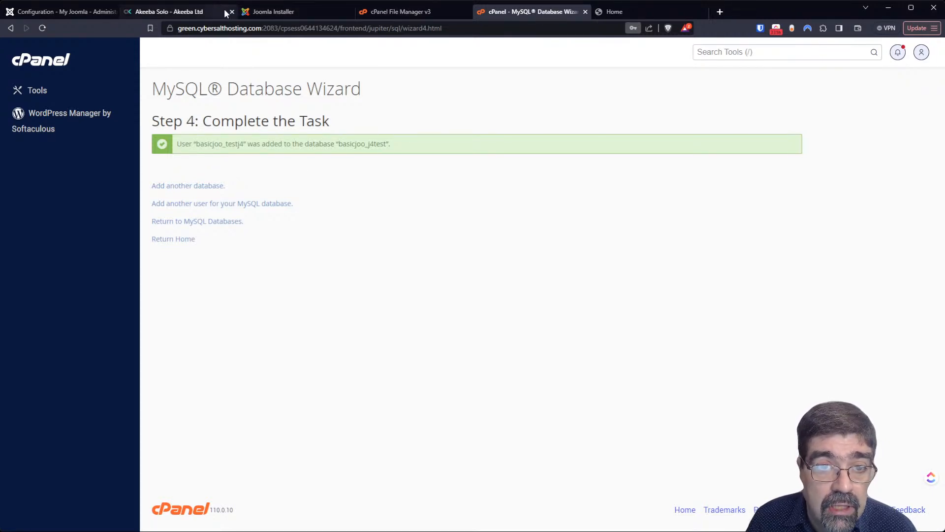
pyautogui.click(290, 11)
# - Edit the database username and start the Joomla installation
pyautogui.click(365, 250)
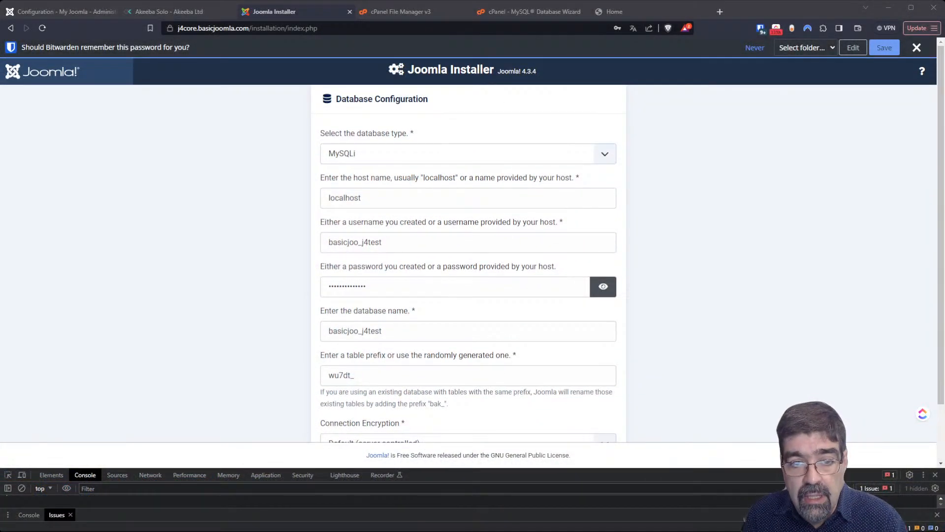
pyautogui.scroll(-2, 469, 246)
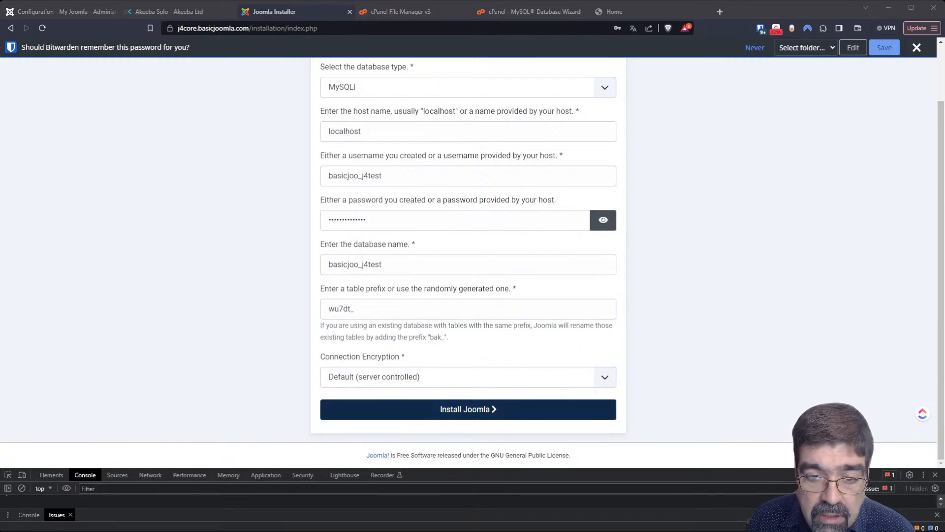
pyautogui.click(497, 411)
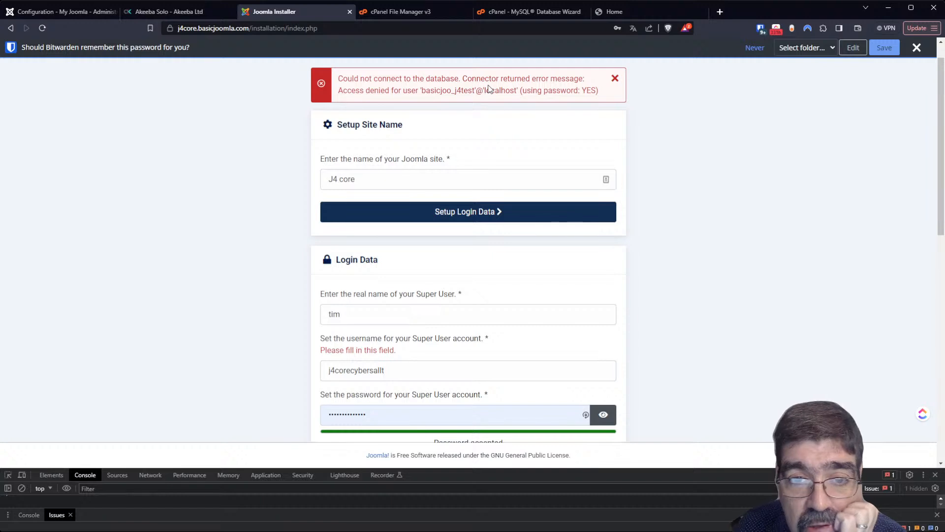
# - Remove the extra 'j4' from the database username and rerun the installation to completion
pyautogui.scroll(-10, 502, 211)
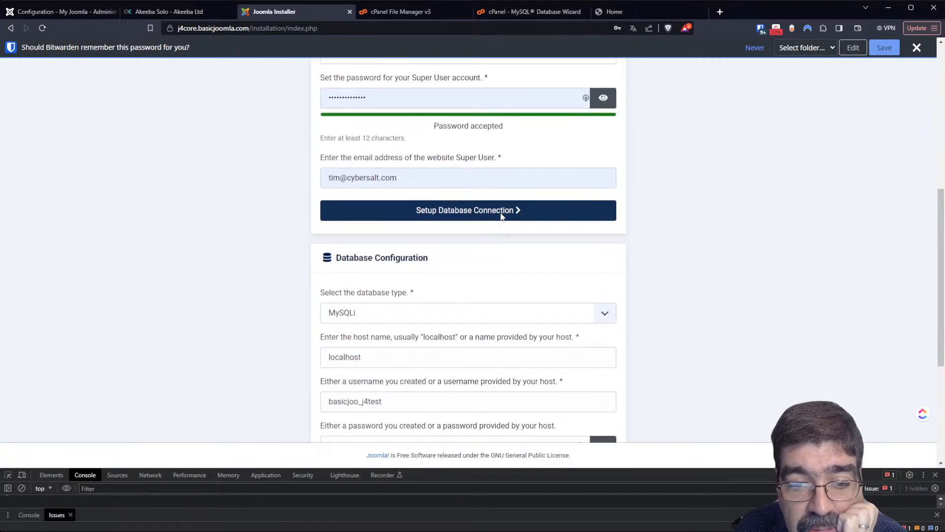
pyautogui.scroll(8, 495, 215)
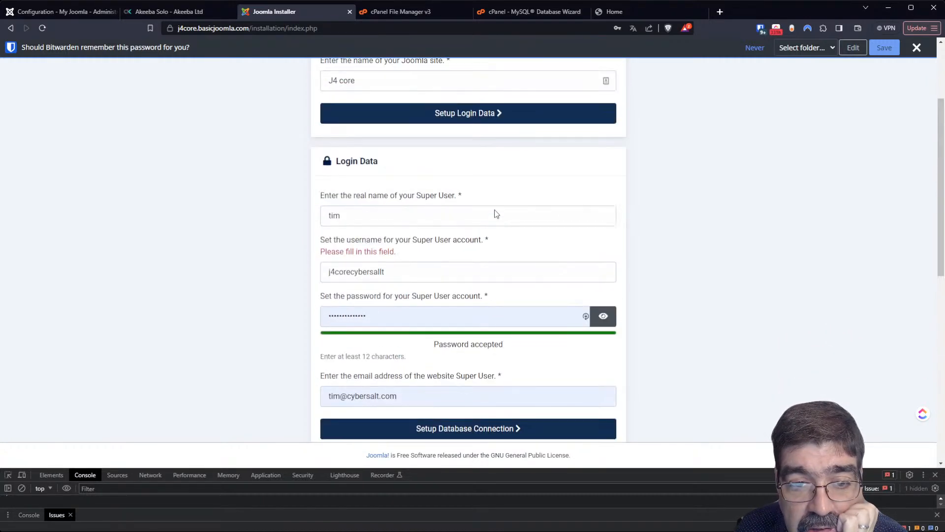
pyautogui.scroll(-8, 495, 209)
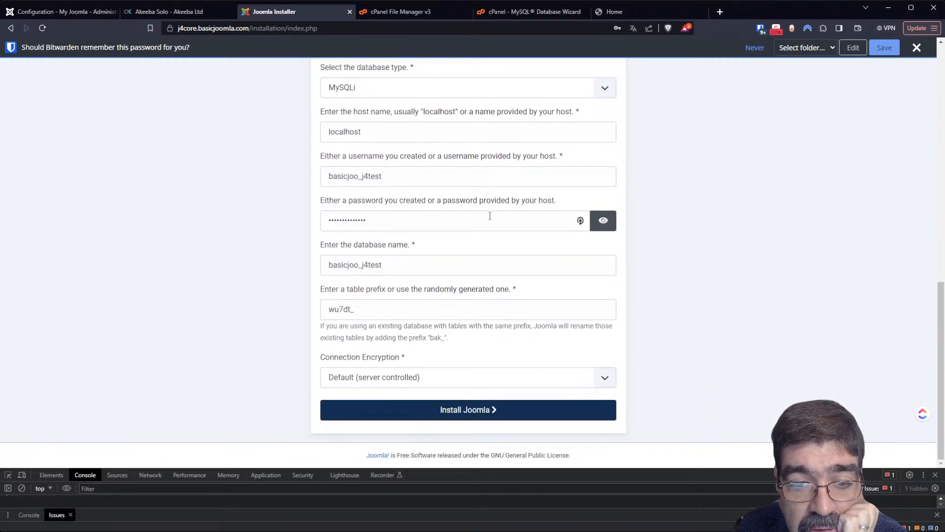
pyautogui.click(362, 177)
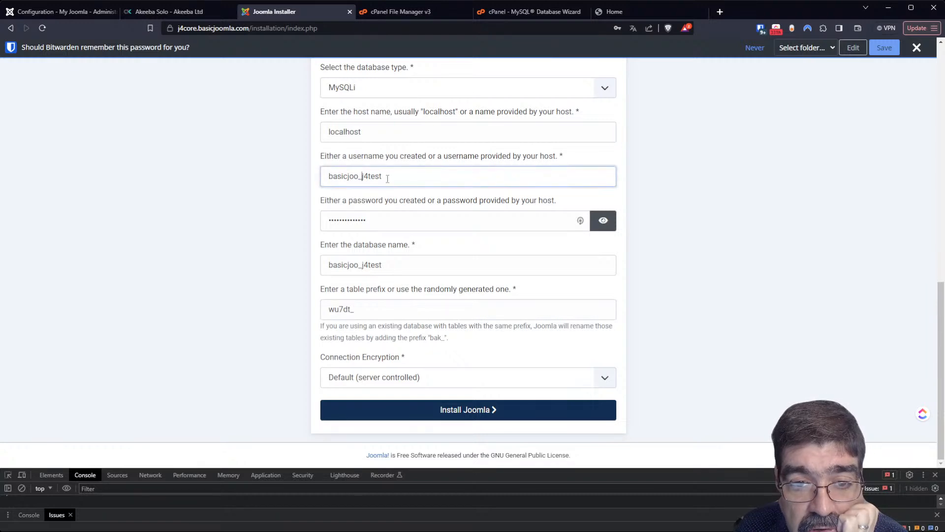
pyautogui.press('Delete')
pyautogui.press('Delete')
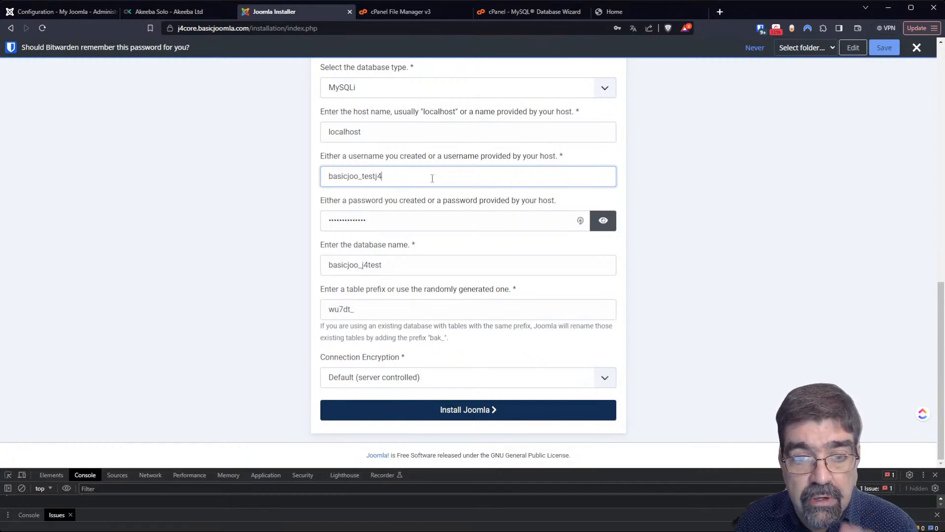
pyautogui.click(515, 407)
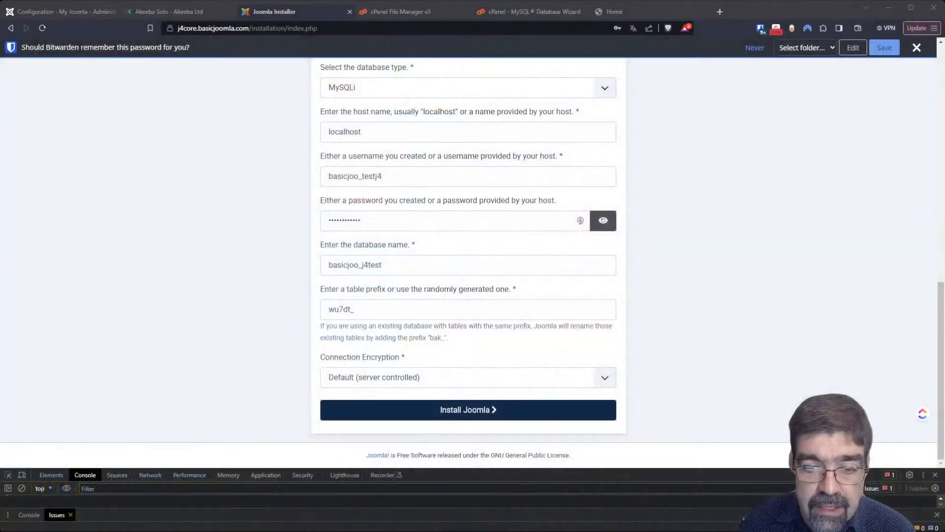
pyautogui.click(458, 418)
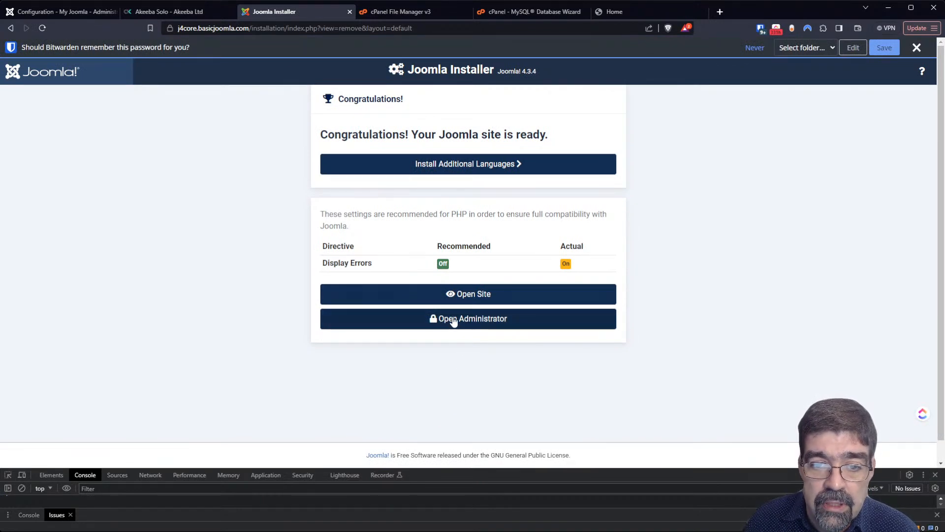
# - Log in to the new site's Administrator with saved credentials, accept statistics, and open System
pyautogui.click(453, 319)
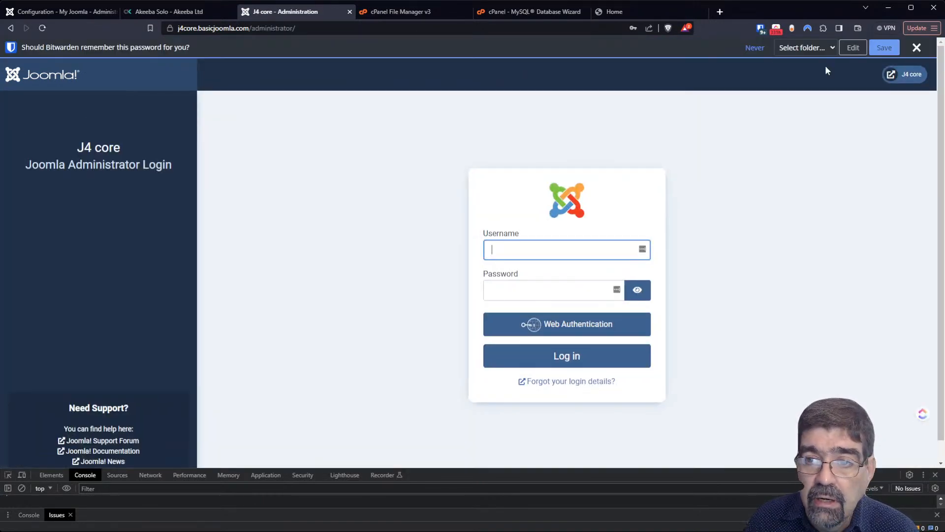
pyautogui.click(760, 31)
pyautogui.click(648, 182)
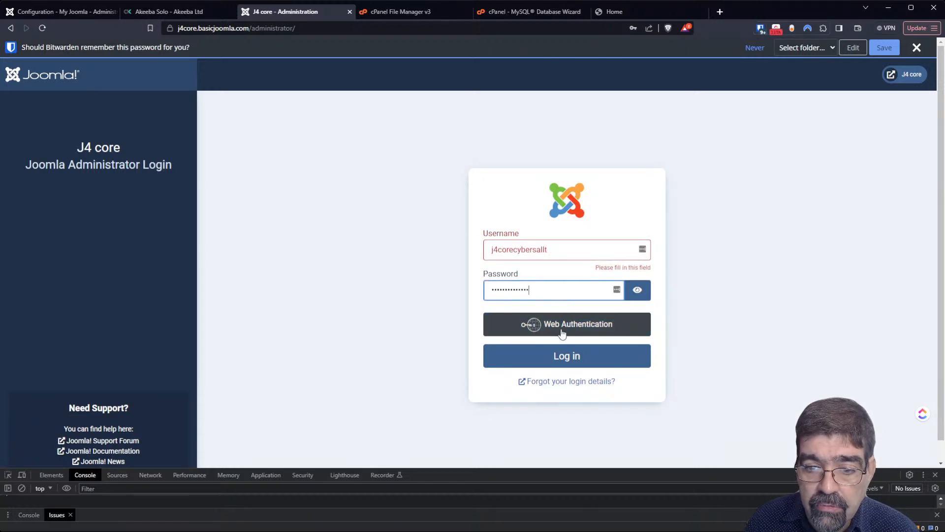
pyautogui.click(560, 363)
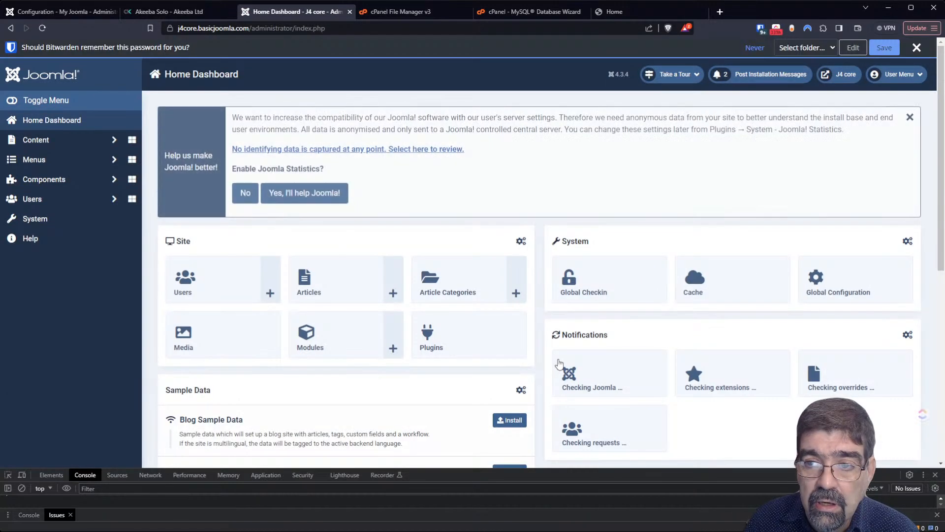
pyautogui.click(319, 199)
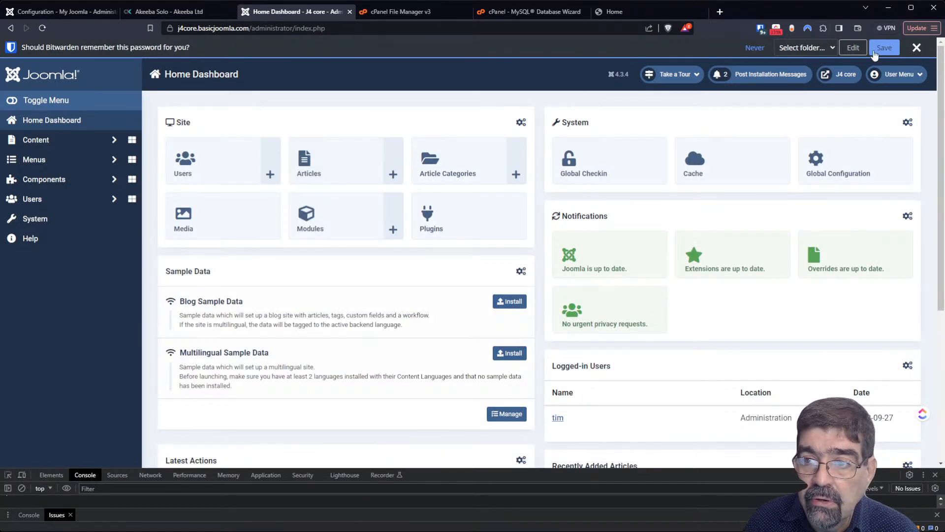
pyautogui.click(917, 47)
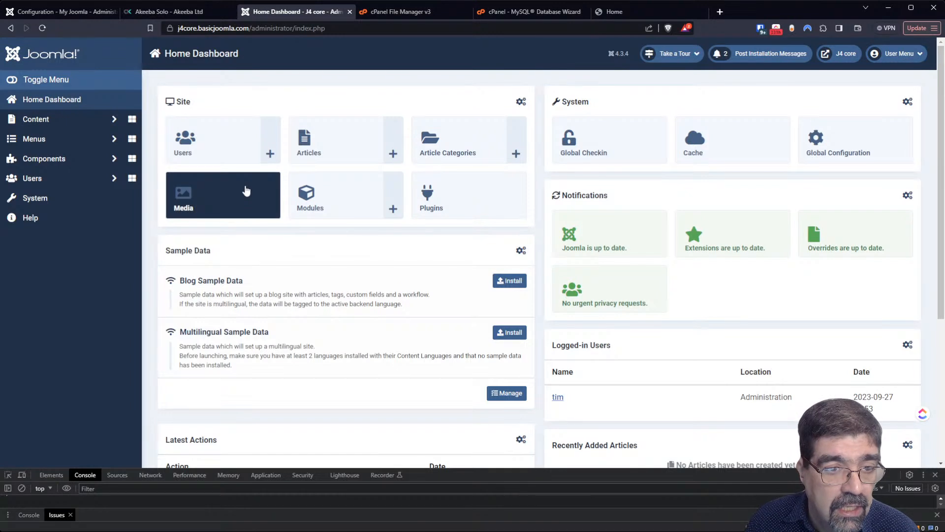
pyautogui.click(54, 201)
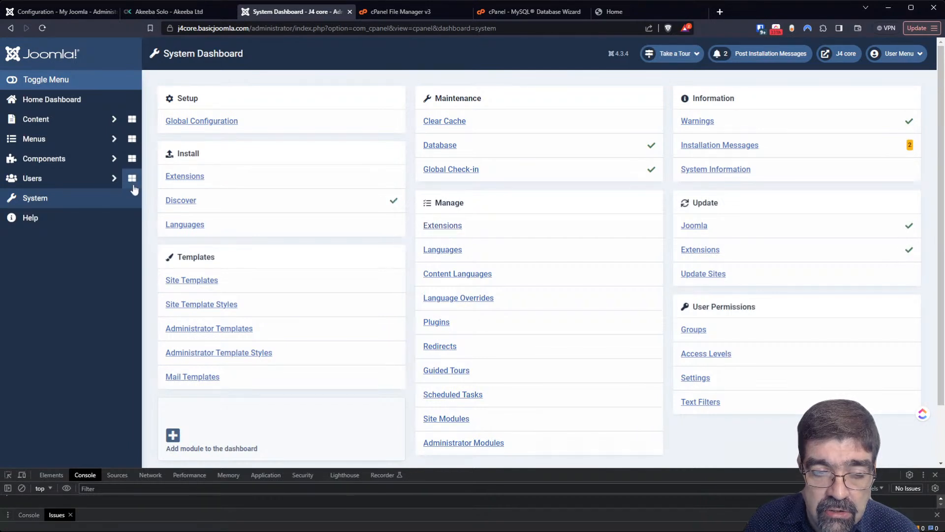
# - Upload and install the Akeeba Backup package, then open its Control Panel and auto-configure
pyautogui.click(192, 177)
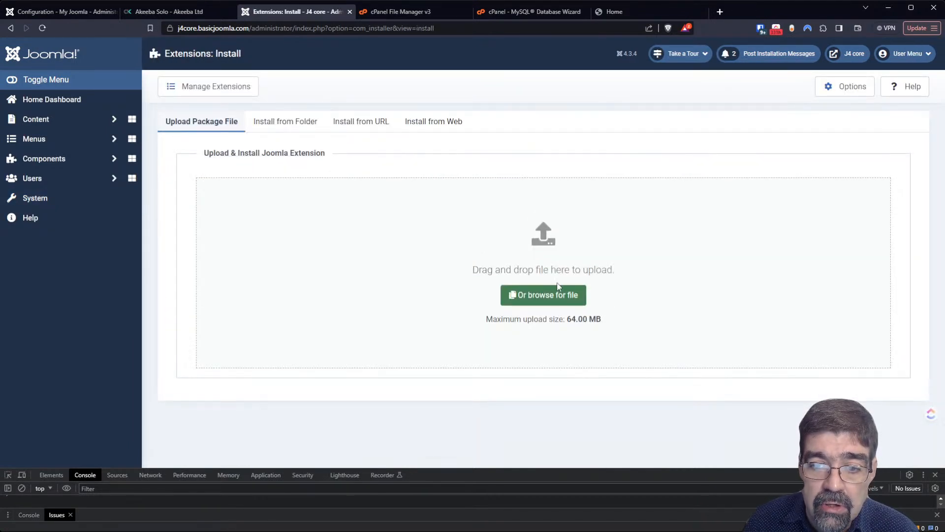
pyautogui.click(543, 294)
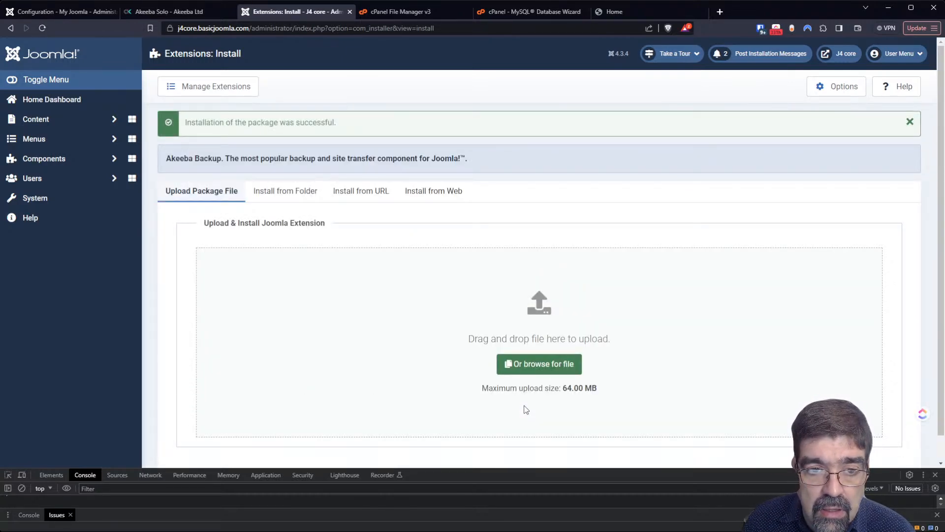
pyautogui.click(56, 158)
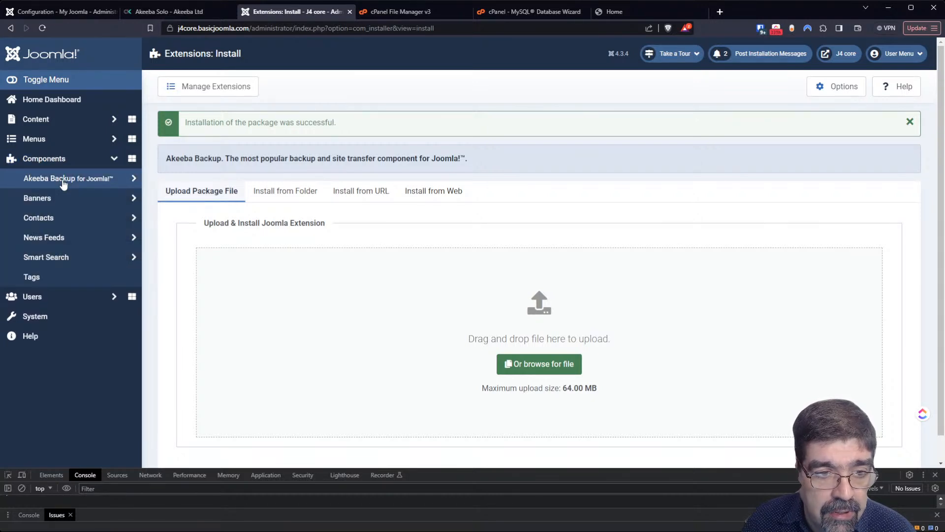
pyautogui.click(63, 182)
pyautogui.click(56, 195)
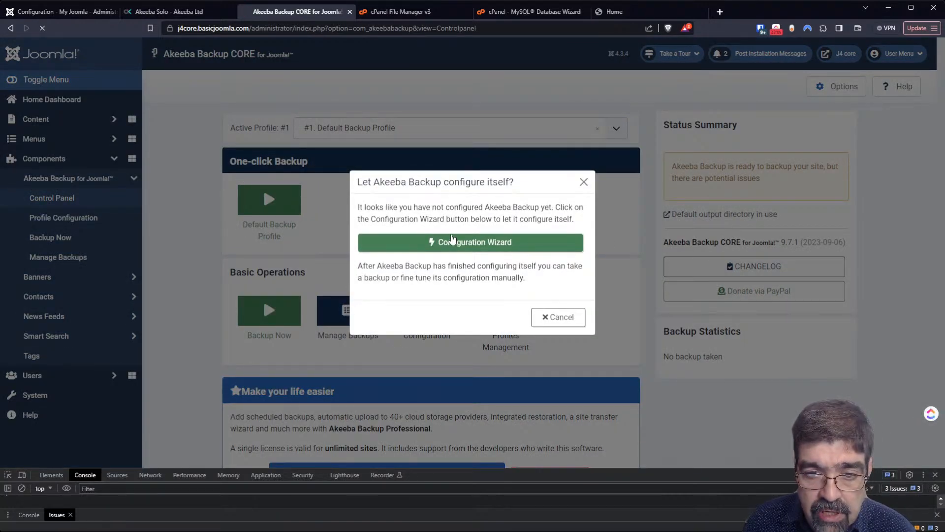
pyautogui.click(453, 240)
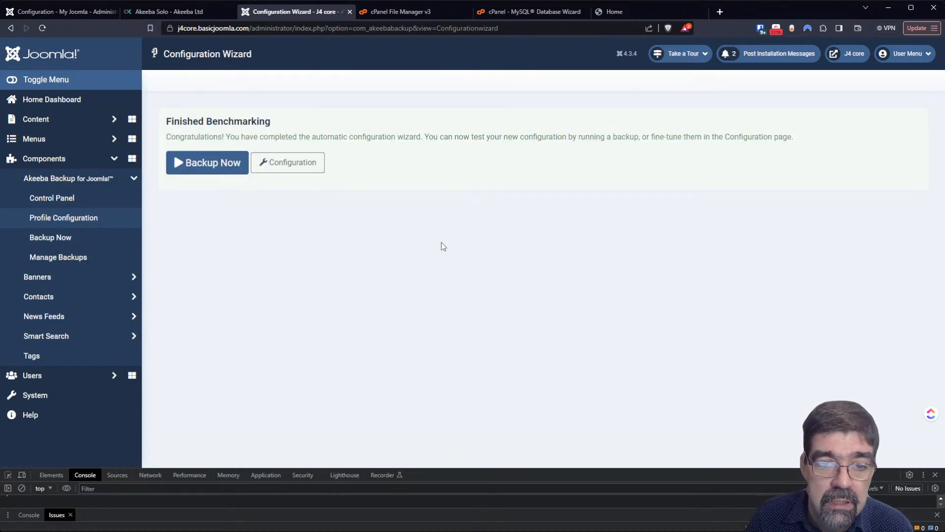
# - Set the backup output directory to the site's root folder and save the profile
pyautogui.click(278, 163)
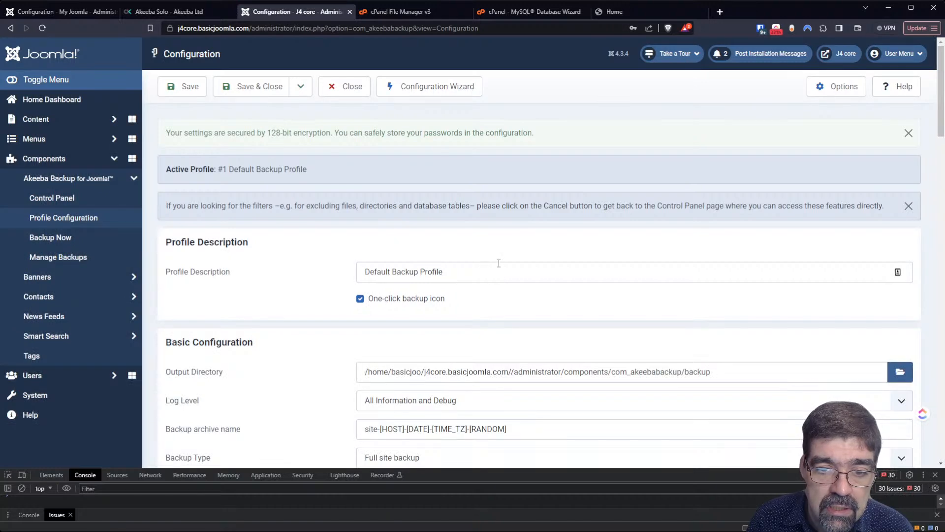
pyautogui.click(901, 372)
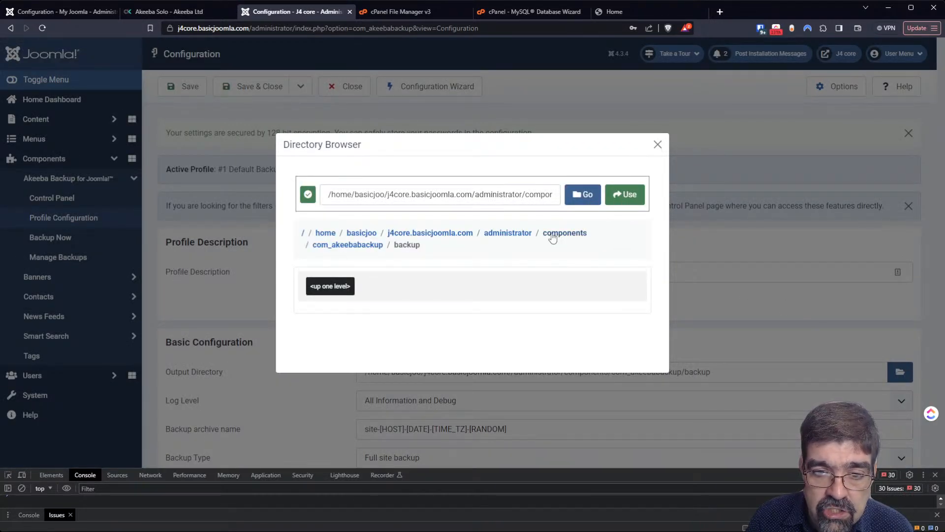
pyautogui.click(441, 236)
pyautogui.click(623, 195)
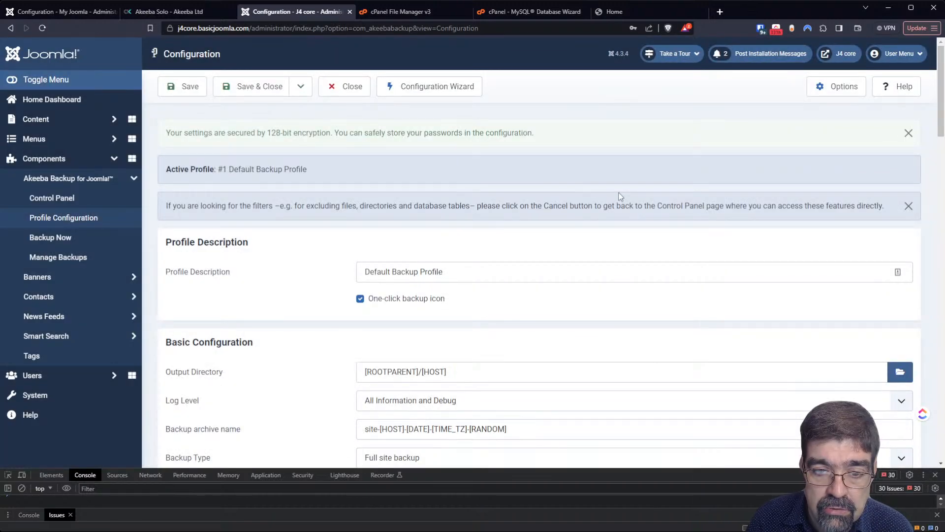
pyautogui.click(178, 88)
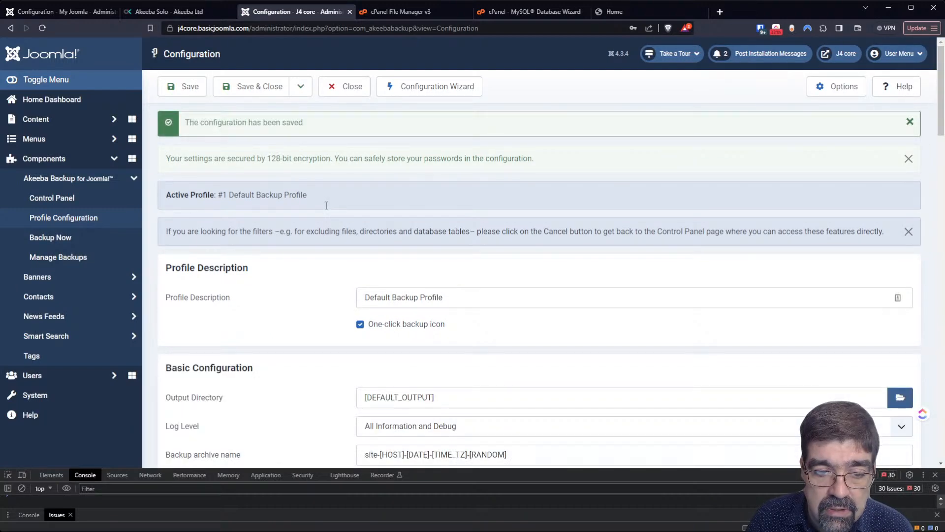
# - Rename the profile description to 'Default Backup Profile333' and save it
pyautogui.scroll(-4, 326, 205)
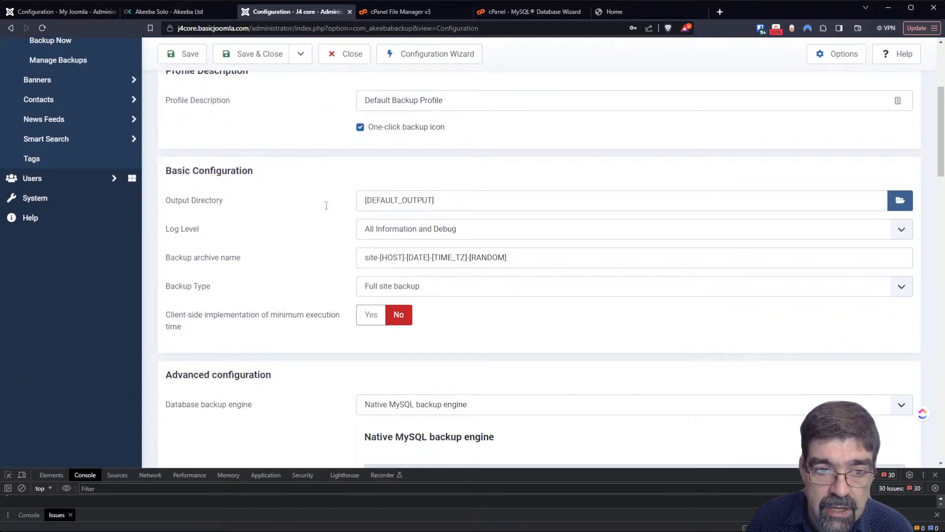
pyautogui.scroll(2, 326, 205)
pyautogui.click(500, 198)
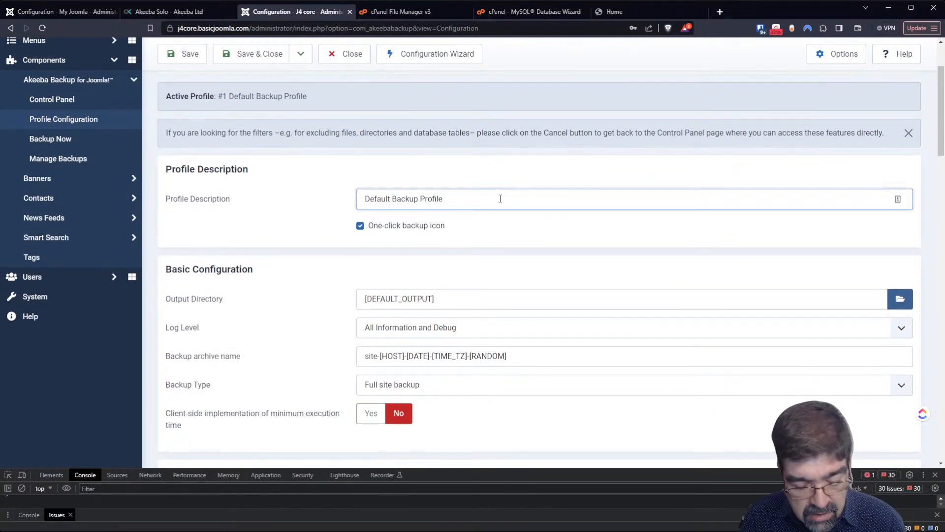
pyautogui.write('333')
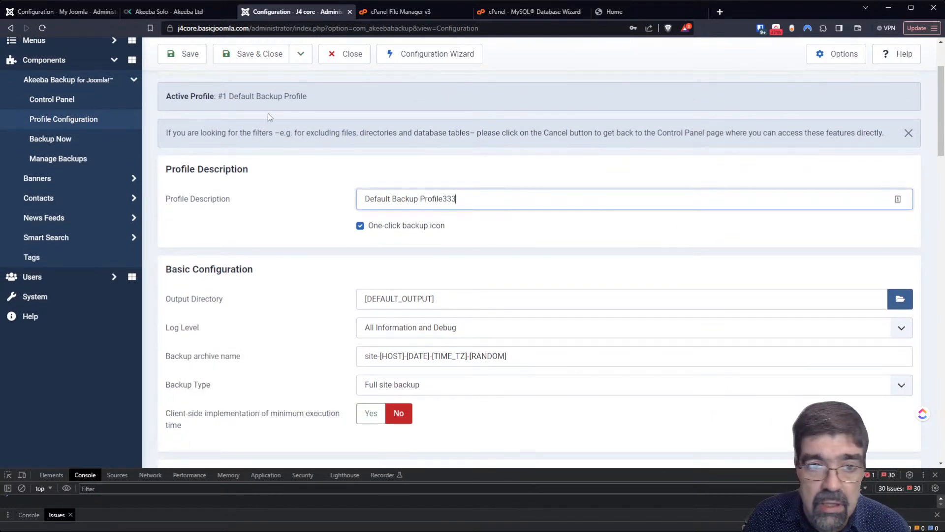
pyautogui.click(183, 54)
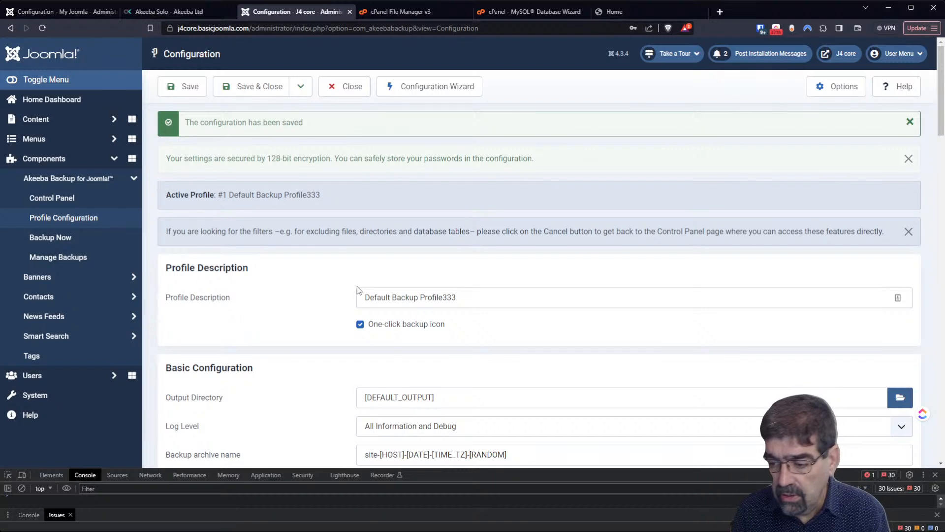
pyautogui.click(399, 11)
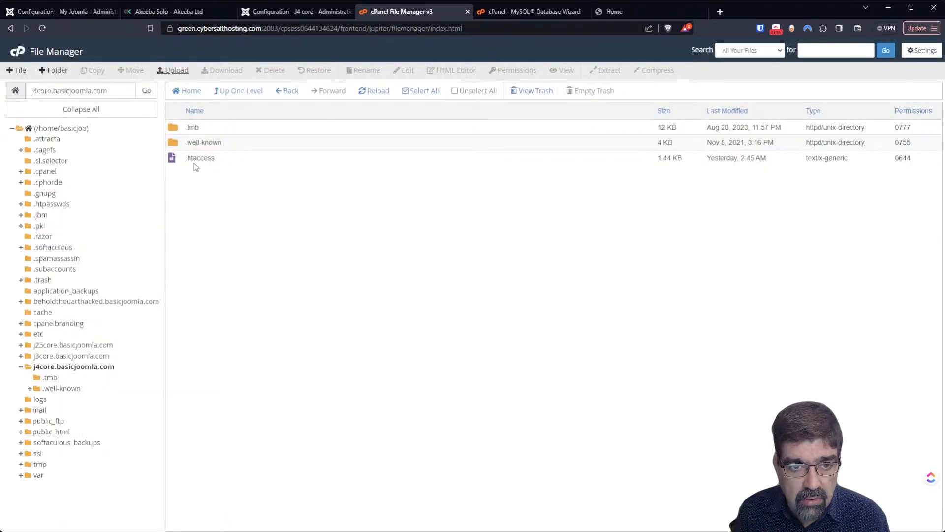
# - Reload the j4core.basicjoomla.com file listing, then return to the MySQL Database Wizard
pyautogui.click(380, 90)
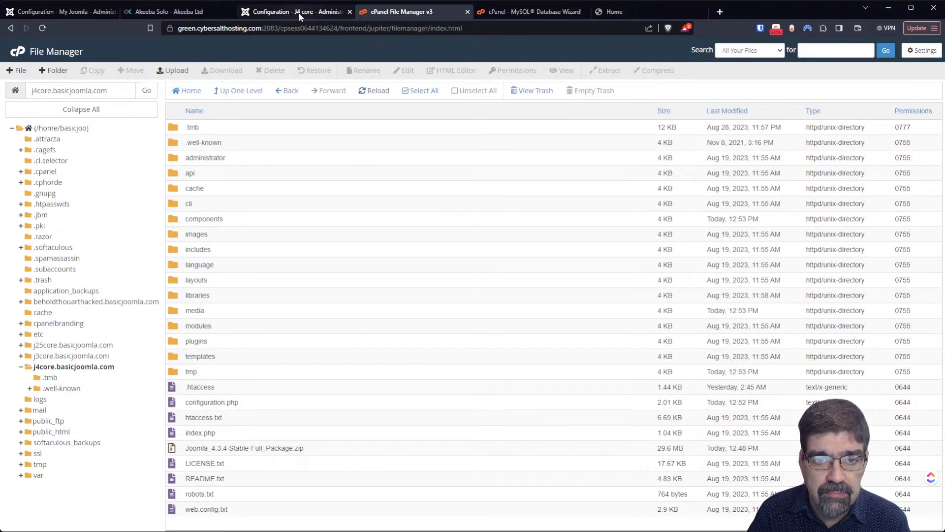
pyautogui.click(516, 12)
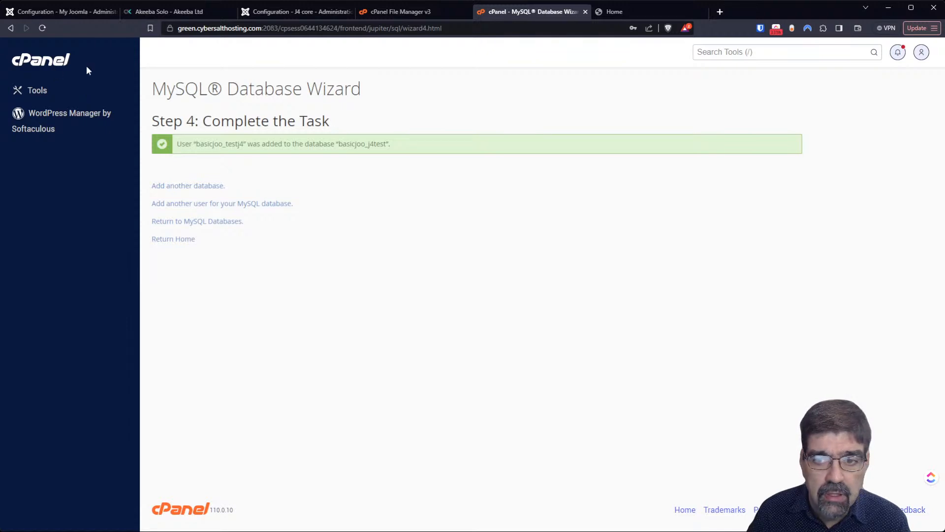
# - Search cPanel for 'soft' and open the Softaculous Apps Installer
pyautogui.click(31, 64)
pyautogui.click(734, 53)
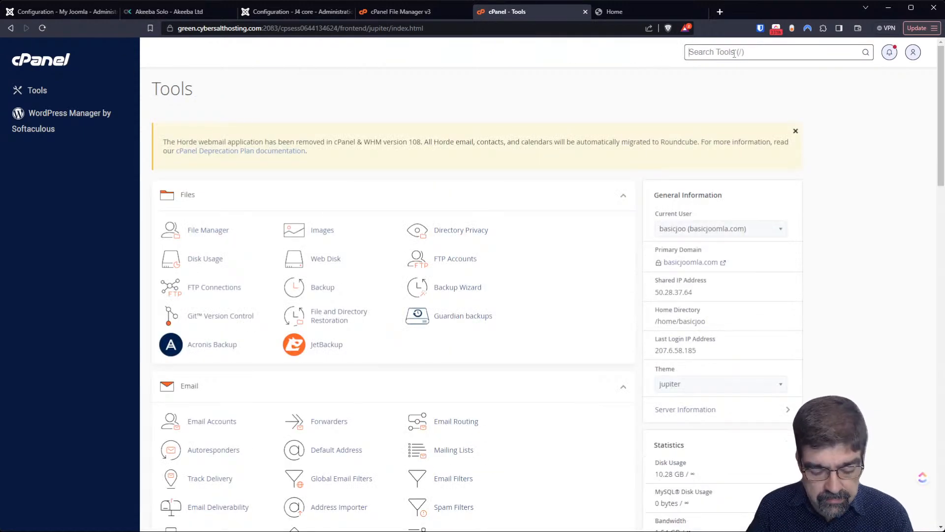
pyautogui.write('soft')
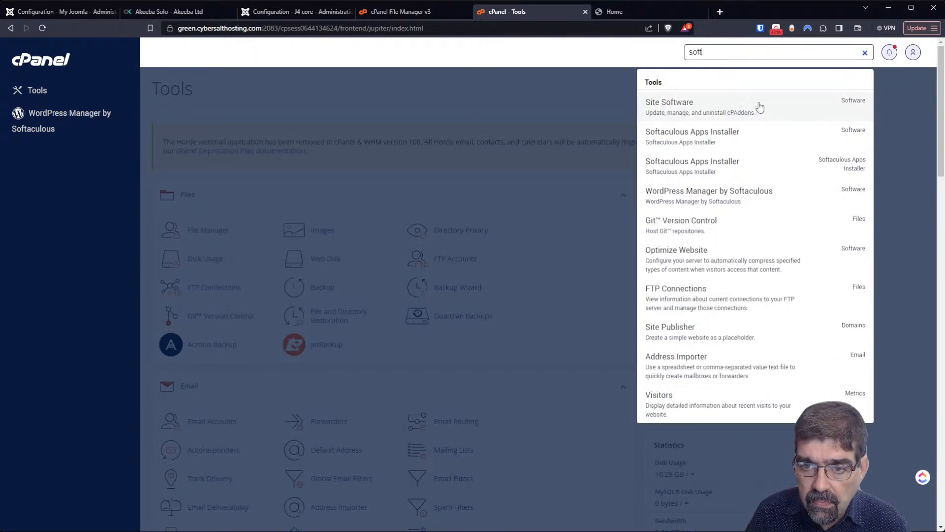
pyautogui.click(767, 138)
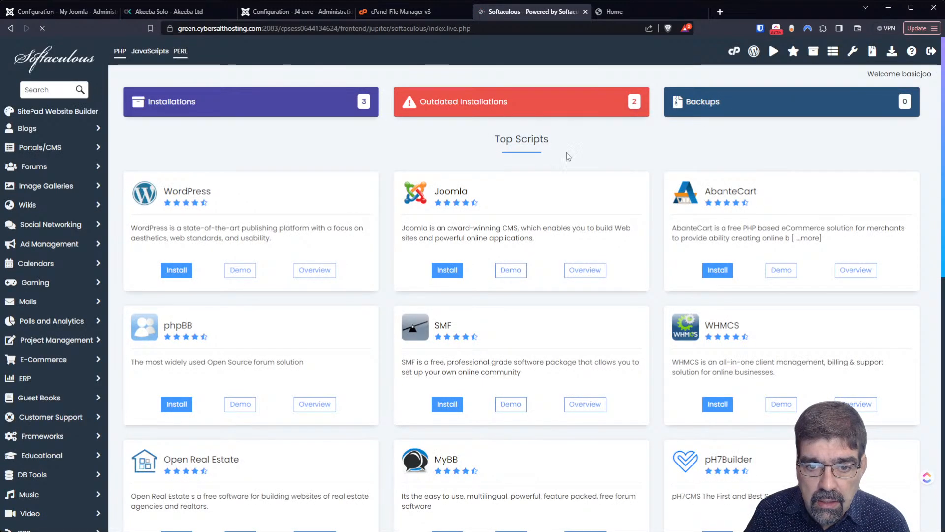
pyautogui.click(481, 101)
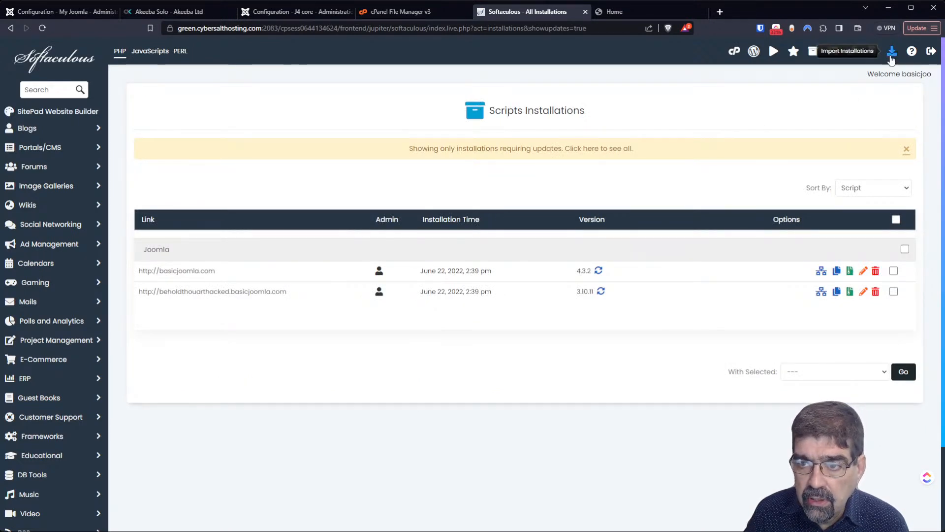
# - Scan for manual installations to import, then list all six Joomla installations
pyautogui.click(892, 51)
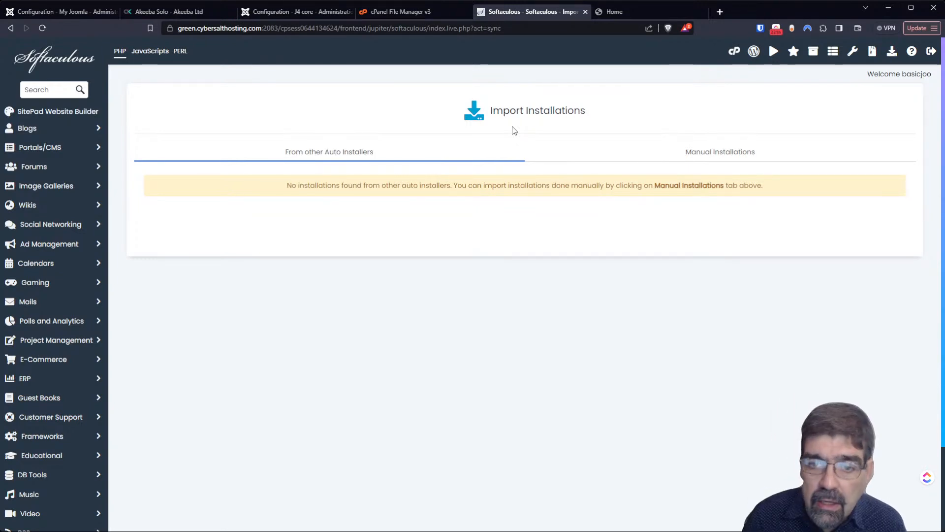
pyautogui.click(700, 150)
pyautogui.click(528, 232)
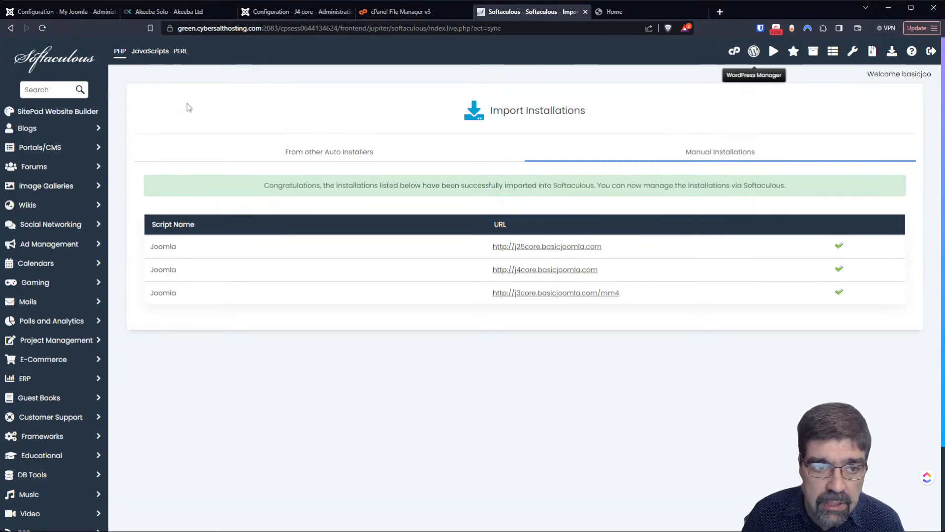
pyautogui.click(65, 64)
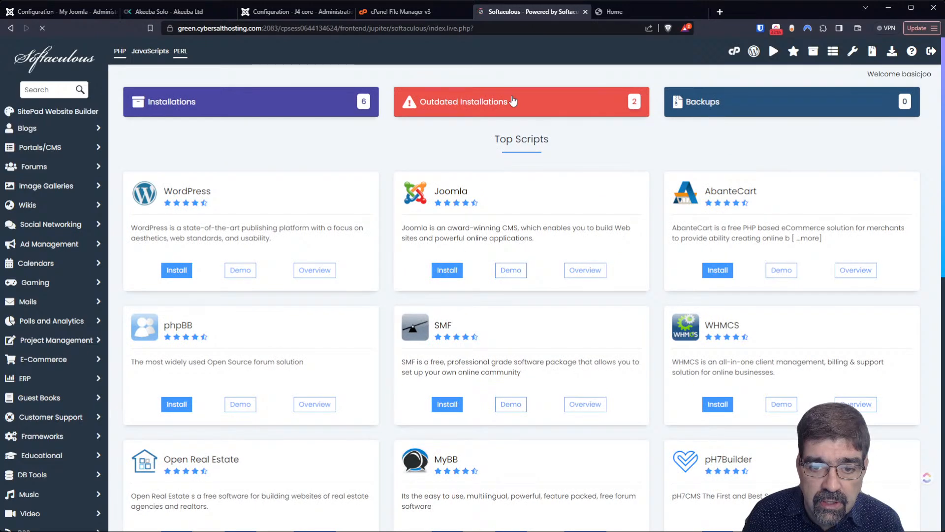
pyautogui.click(512, 100)
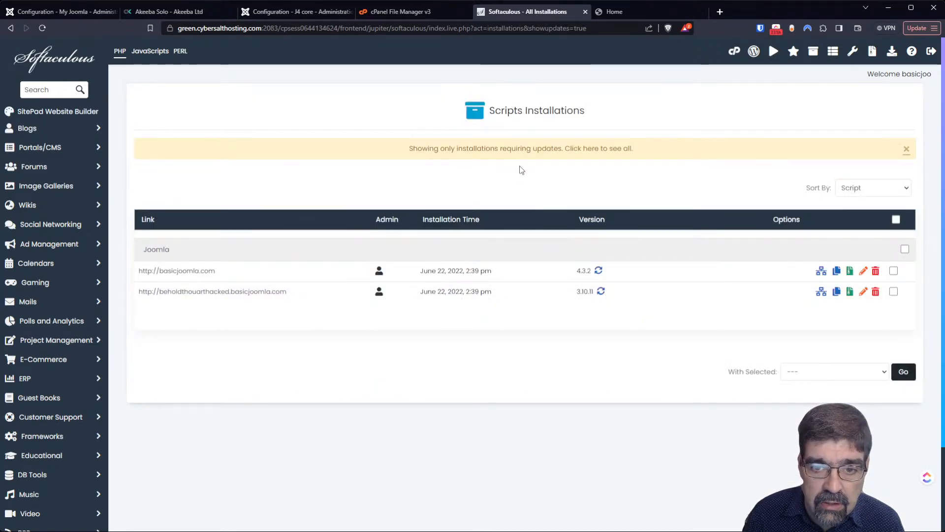
pyautogui.click(531, 150)
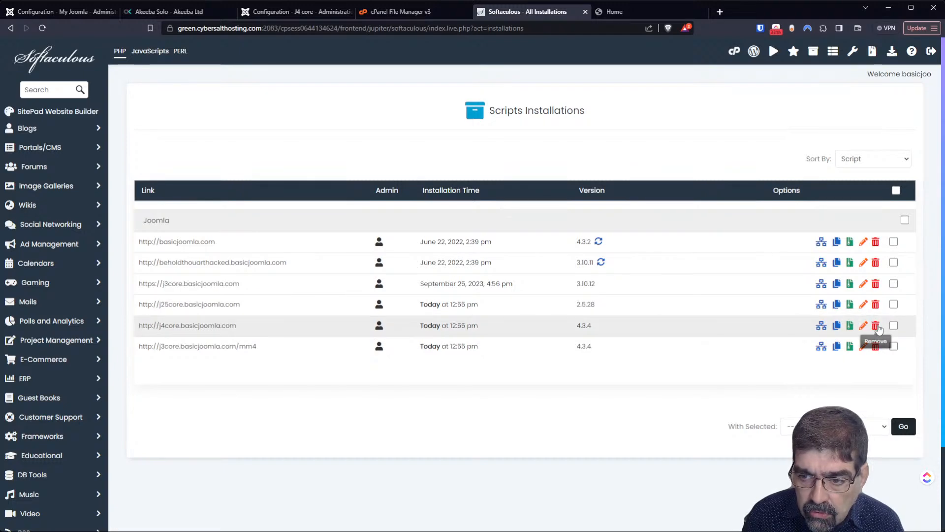
# - Remove the j4core.basicjoomla.com Joomla 4.3.4 install with its directory, database and user
pyautogui.click(877, 326)
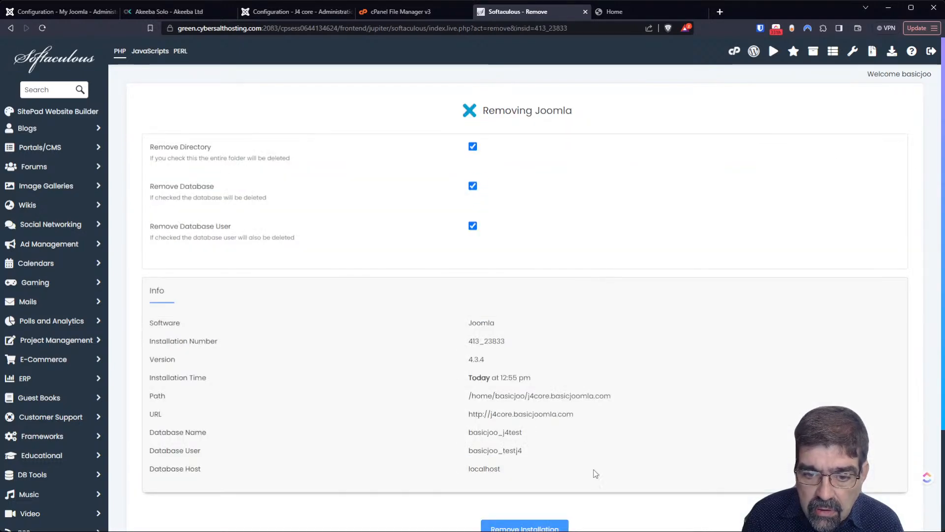
pyautogui.scroll(-3, 596, 474)
pyautogui.click(525, 401)
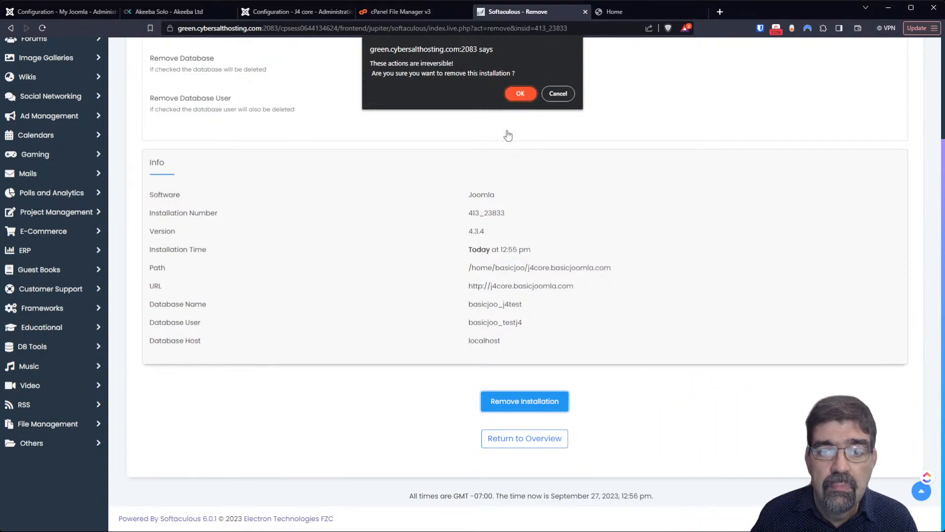
pyautogui.click(521, 94)
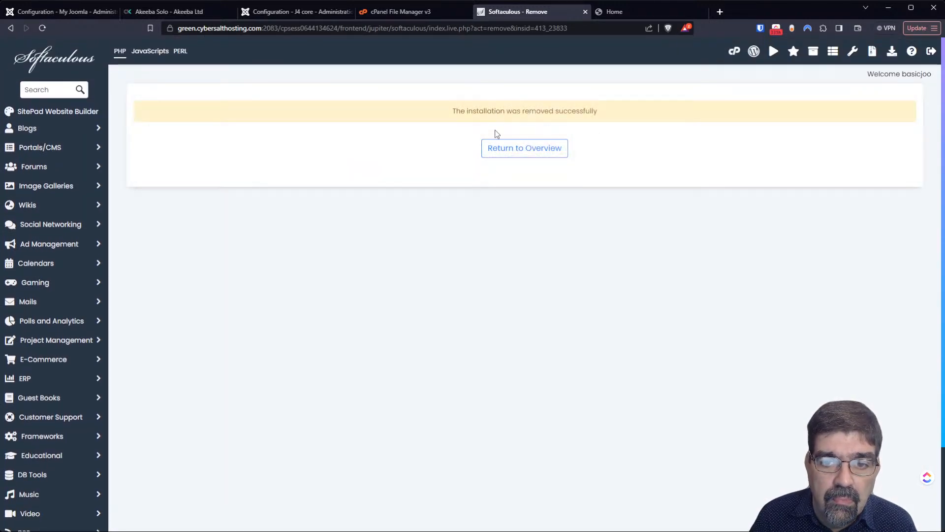
pyautogui.click(500, 146)
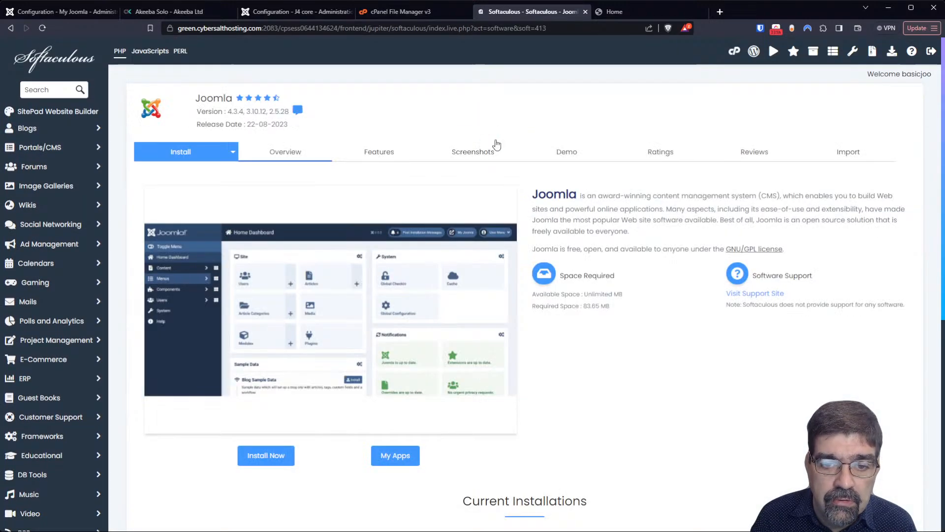
# - Start a new Joomla install targeting the j4core.basicjoomla.com domain
pyautogui.click(276, 455)
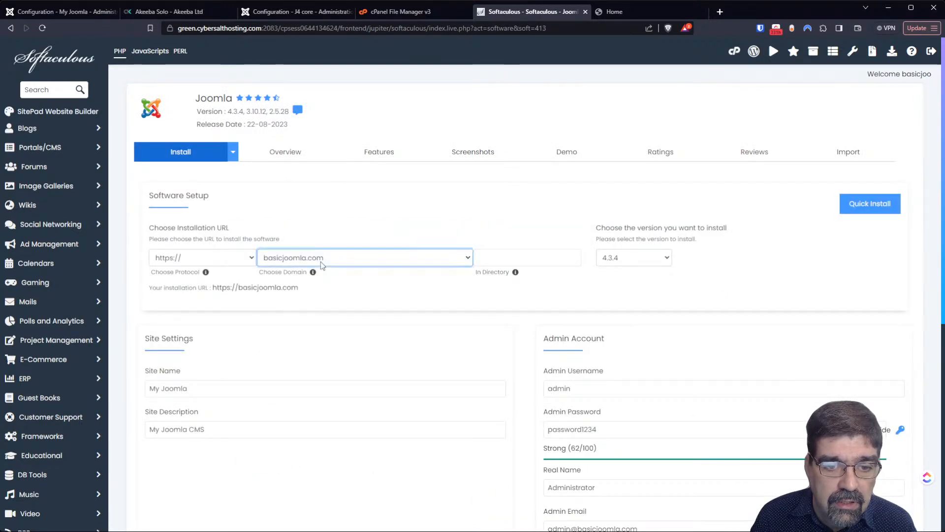
pyautogui.click(329, 291)
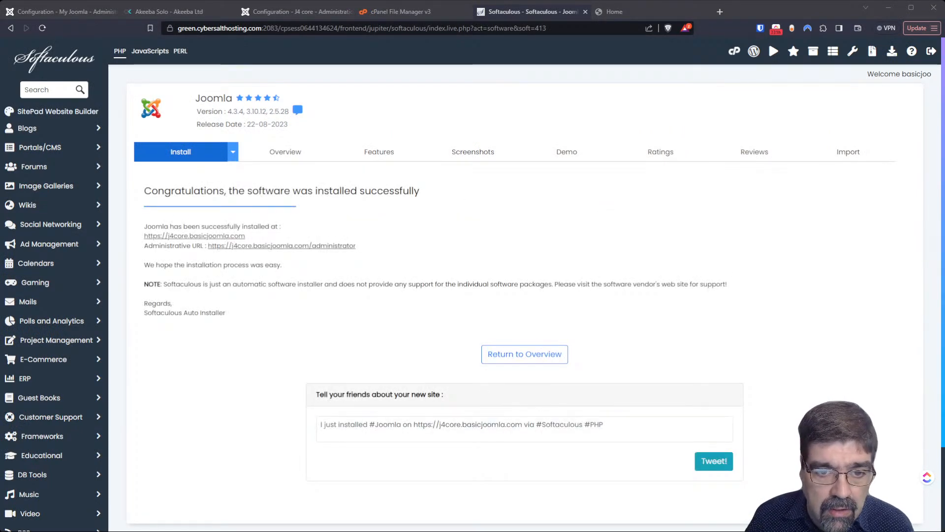
# - Enter the new site's administrator, agree to share statistics, and install the Akeeba Backup package
pyautogui.click(282, 246)
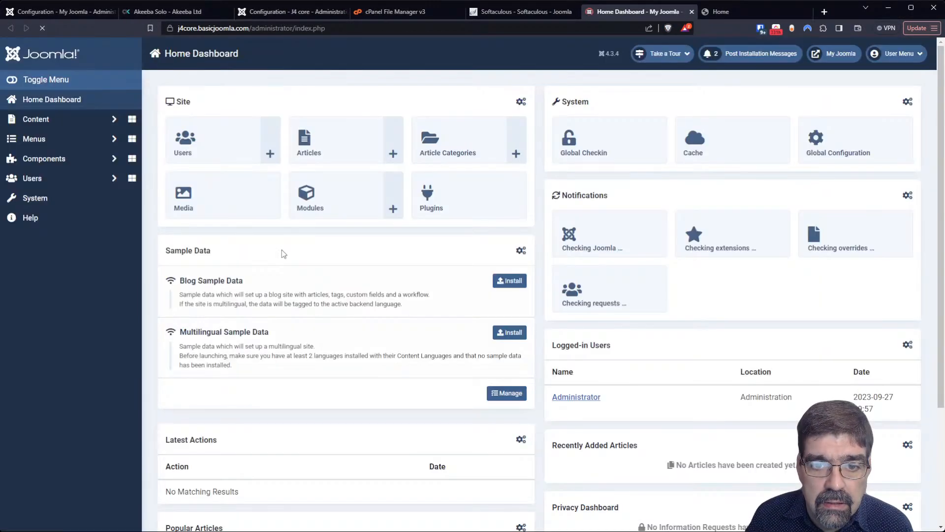
pyautogui.click(278, 173)
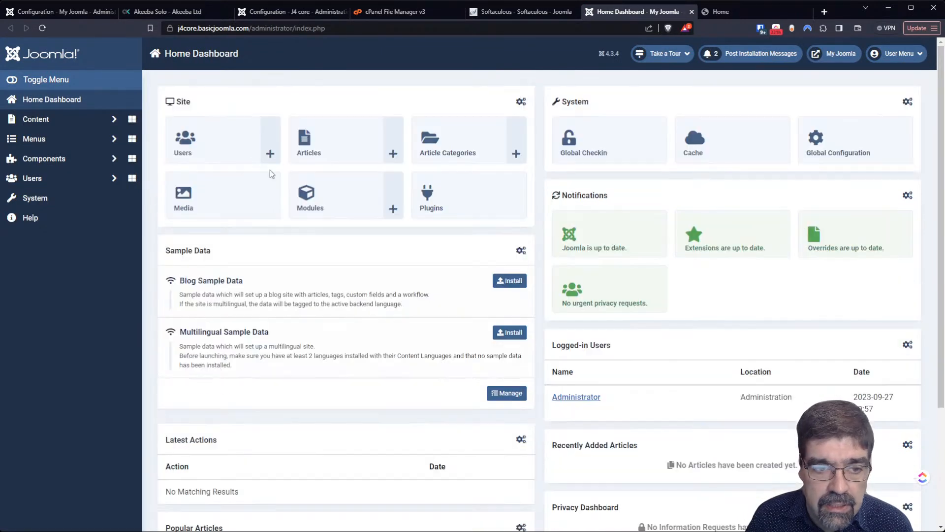
pyautogui.click(55, 160)
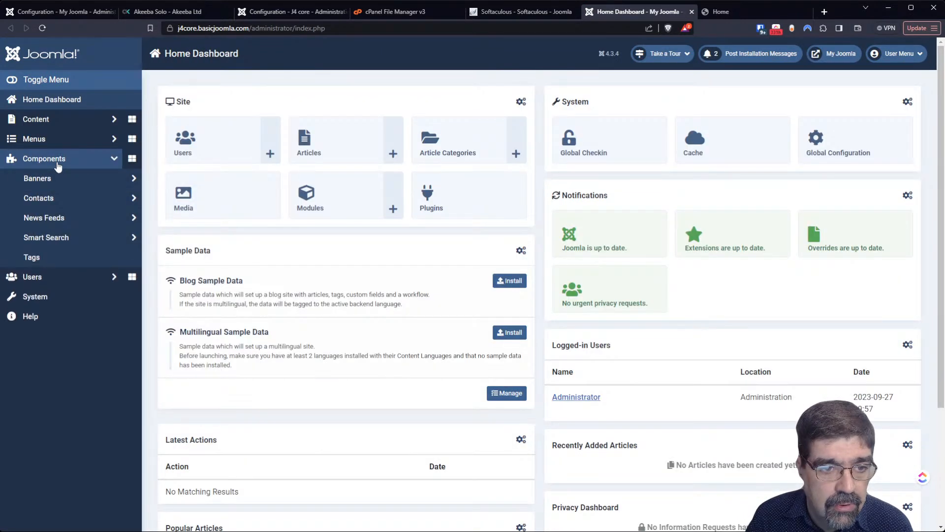
pyautogui.click(49, 300)
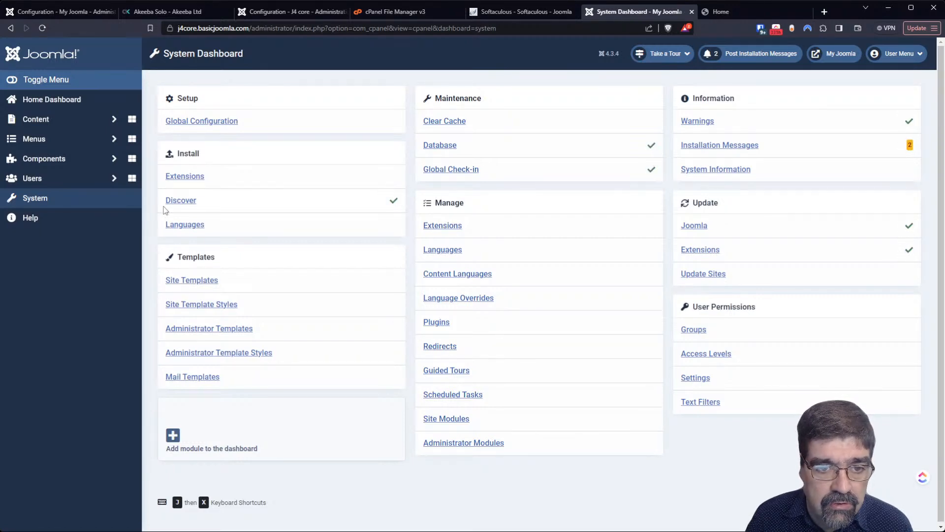
pyautogui.click(173, 180)
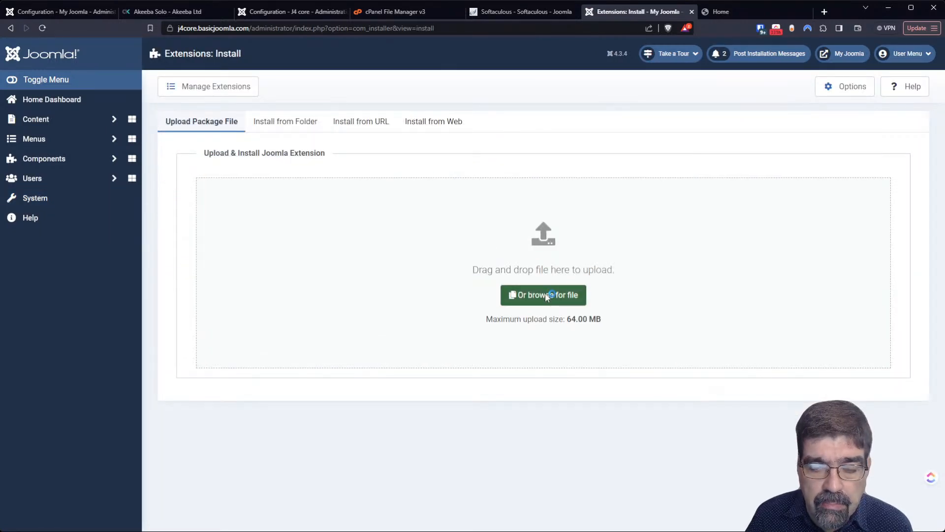
pyautogui.click(547, 295)
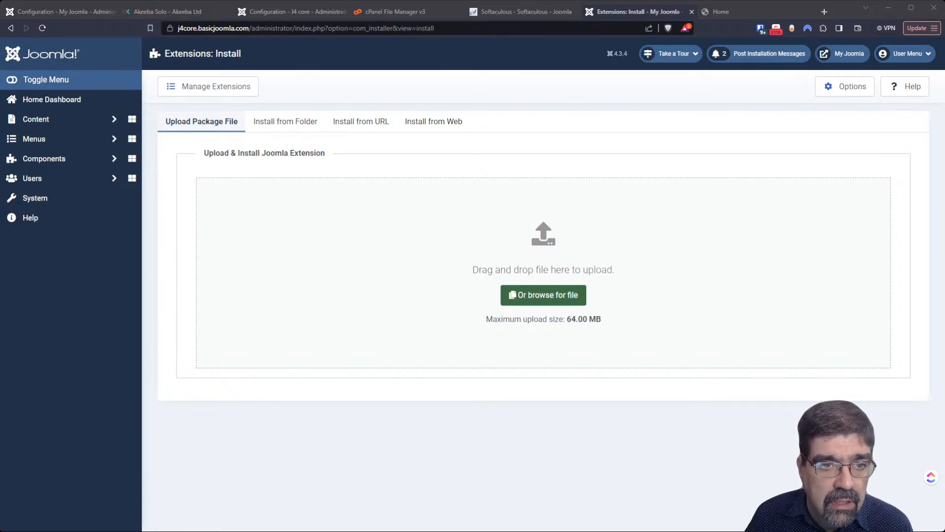
pyautogui.click(494, 514)
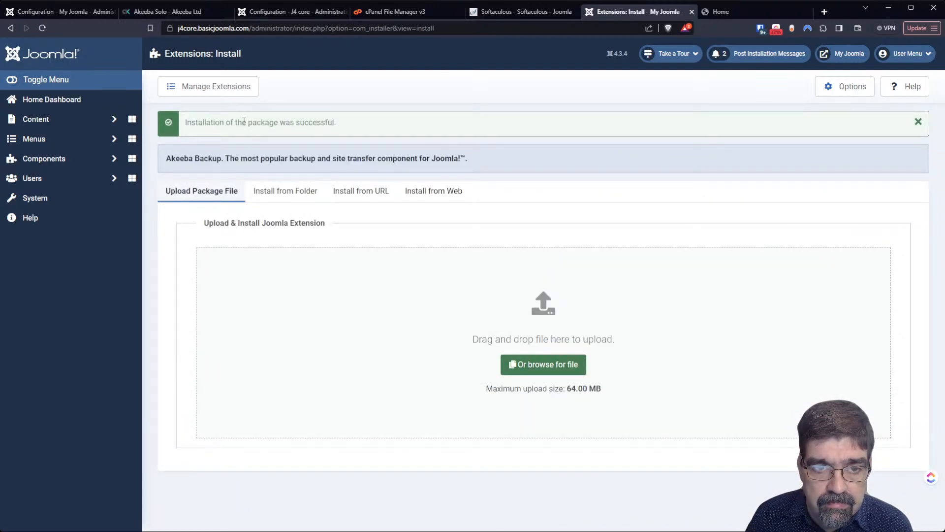
# - Open the Akeeba Backup for Joomla! Control Panel from the Components menu
pyautogui.click(69, 158)
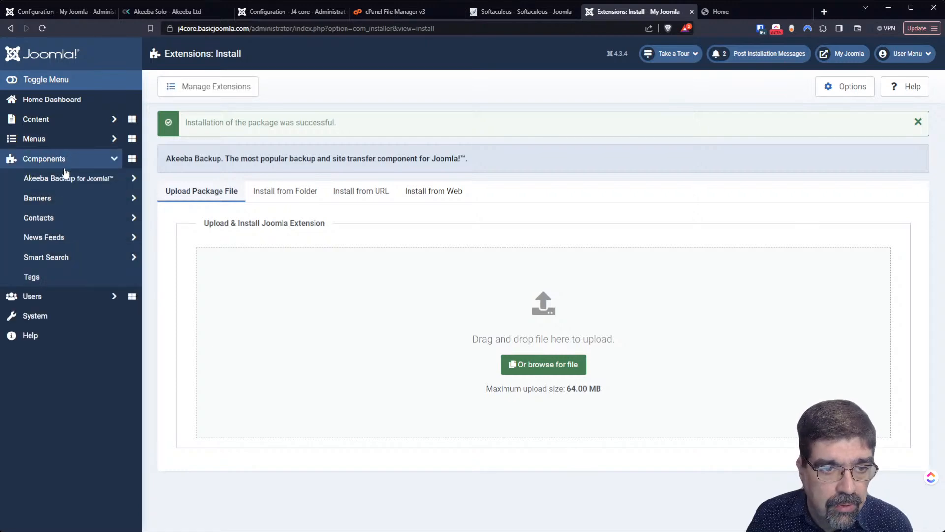
pyautogui.click(63, 177)
pyautogui.click(65, 197)
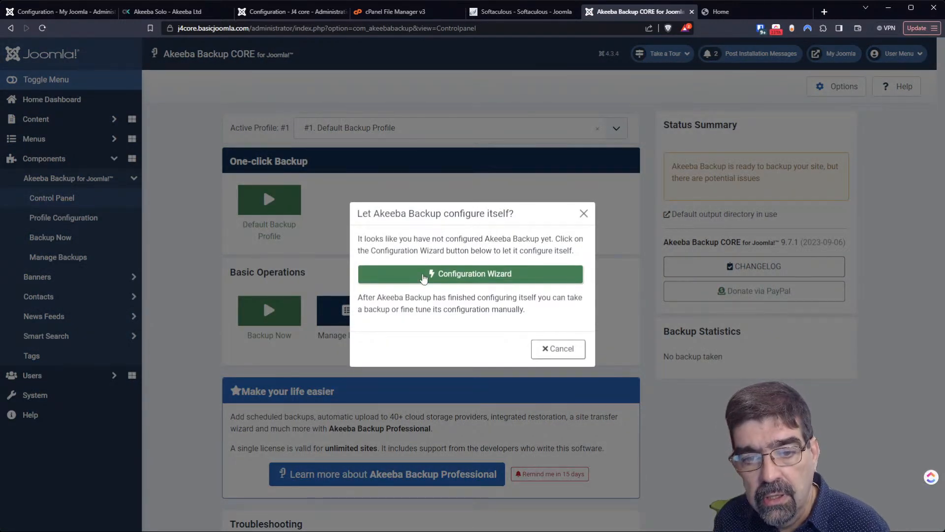
# - Run Akeeba Backup's Configuration Wizard until it reports Finished Benchmarking
pyautogui.click(423, 274)
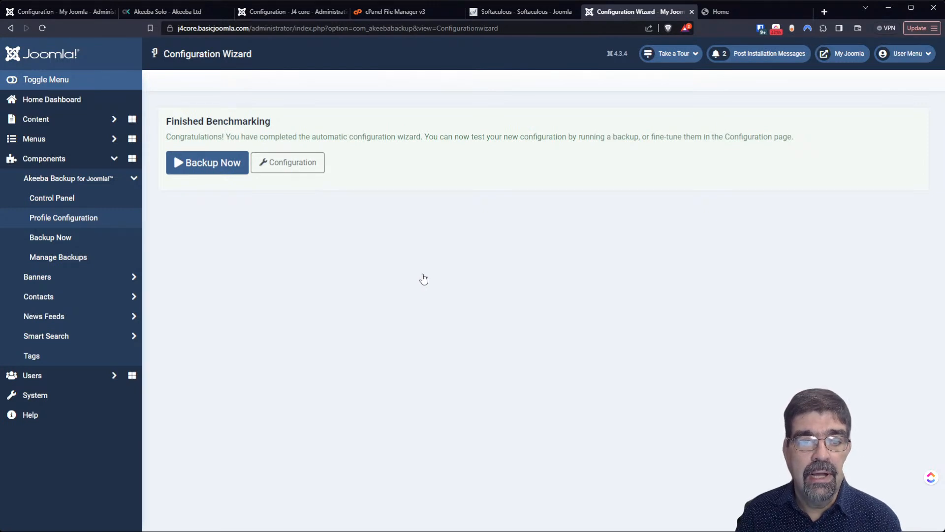
# - Set the profile description to 'Default Backup Profile - Yes, this is it!', save, then open a blank tab
pyautogui.click(279, 170)
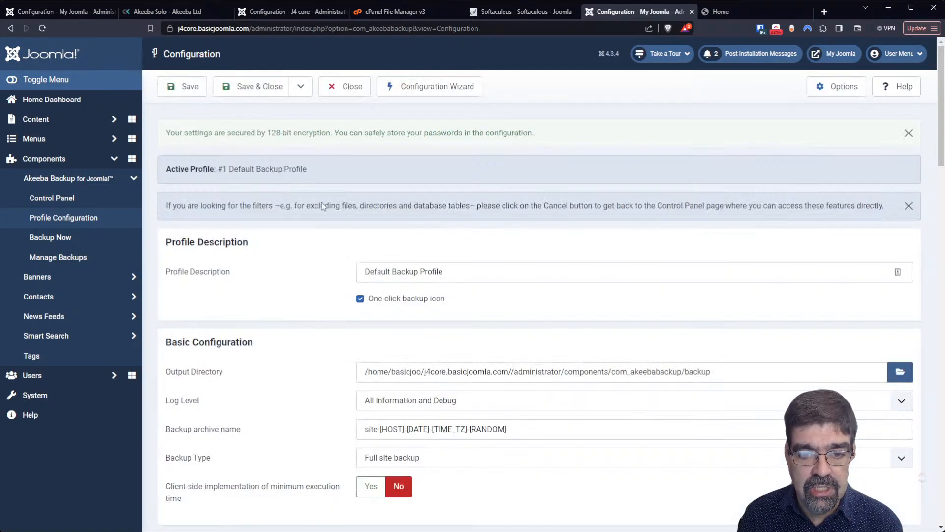
pyautogui.click(487, 271)
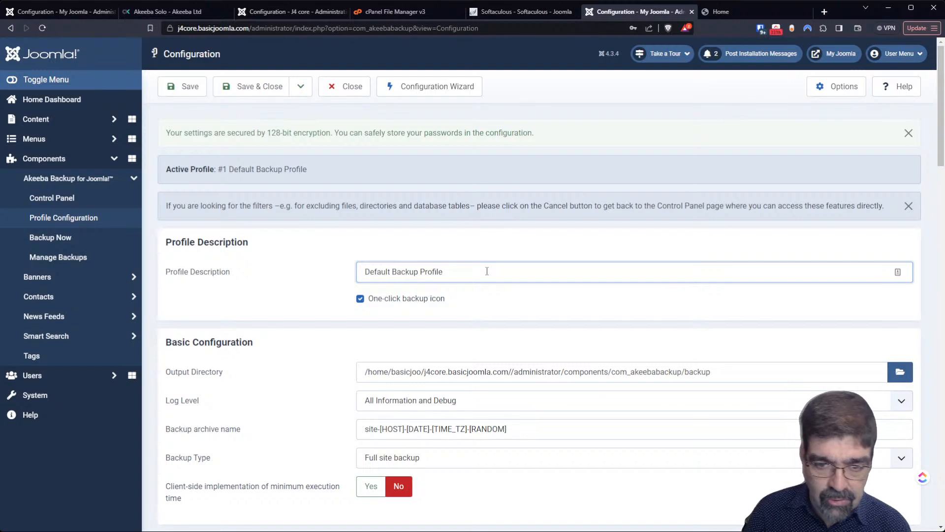
pyautogui.press('Down')
pyautogui.press('Return')
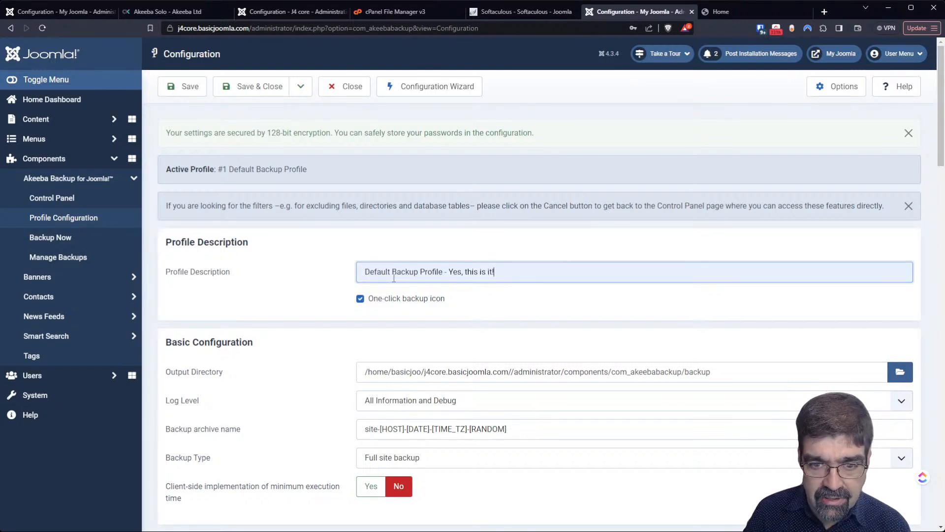
pyautogui.click(184, 86)
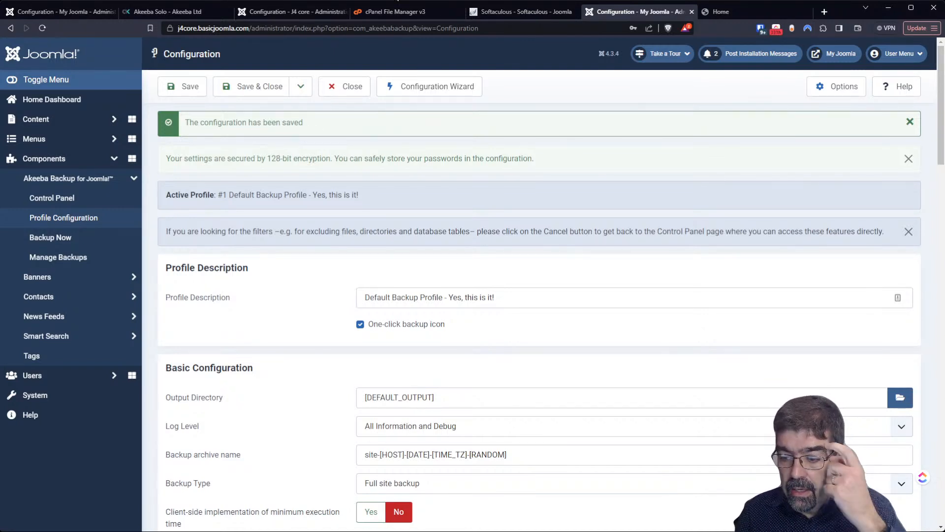
pyautogui.click(826, 12)
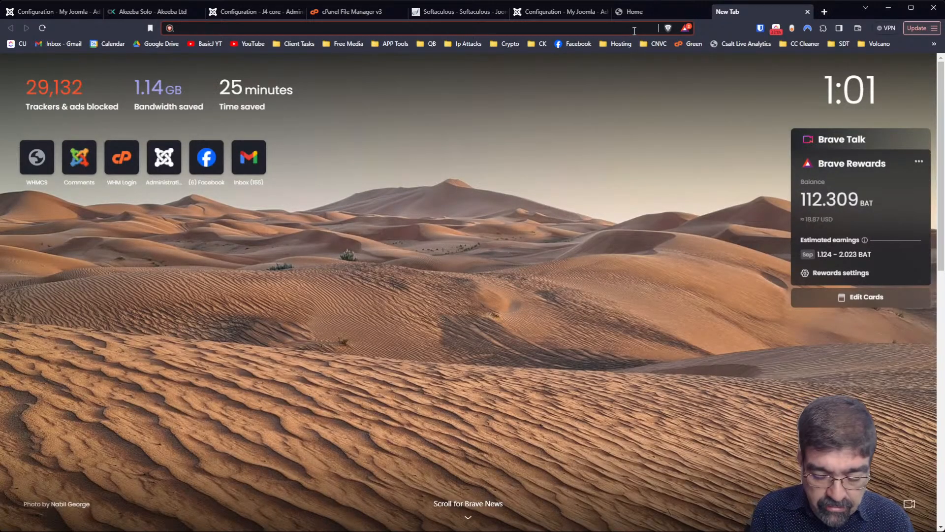
# - Search 'microsoft front page' and open the FrontPage 98 '90s website video from the Videos results
pyautogui.write('microsof')
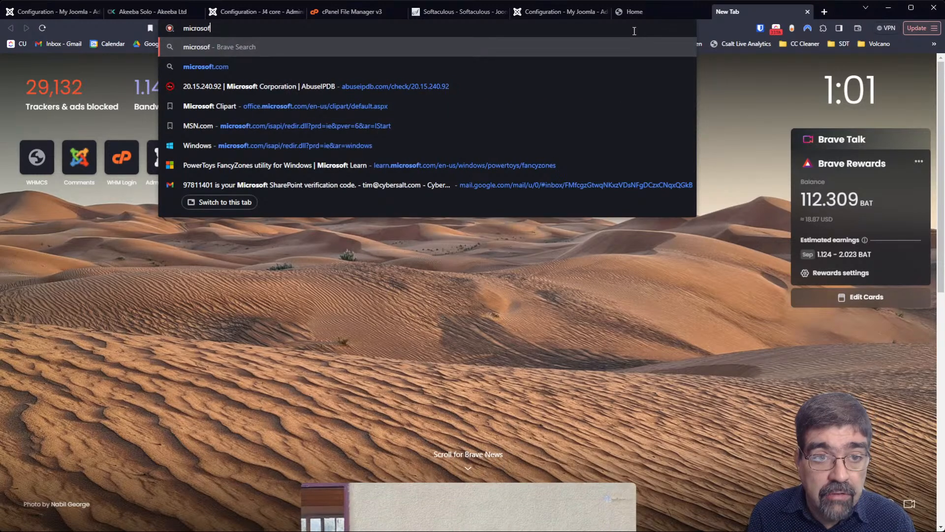
pyautogui.press('BackSpace')
pyautogui.press('BackSpace')
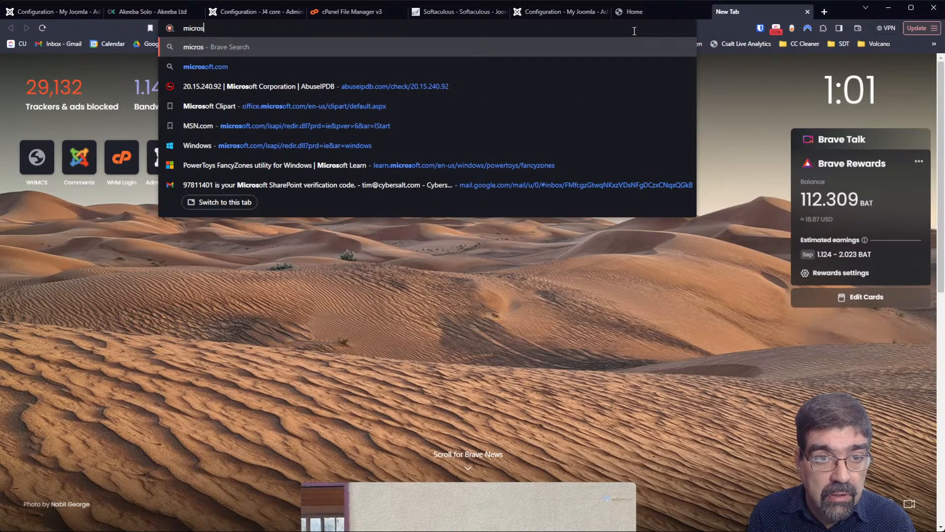
pyautogui.write('oft front')
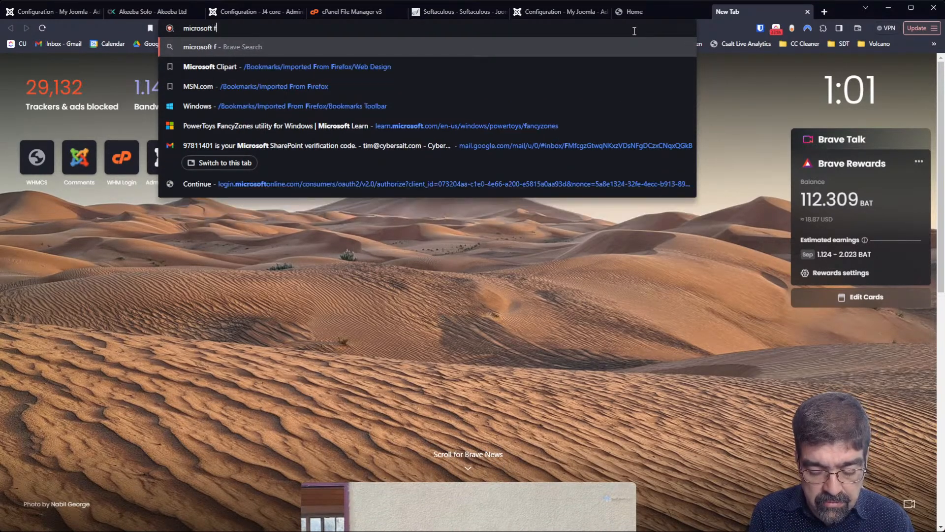
pyautogui.write(' page')
pyautogui.press('Return')
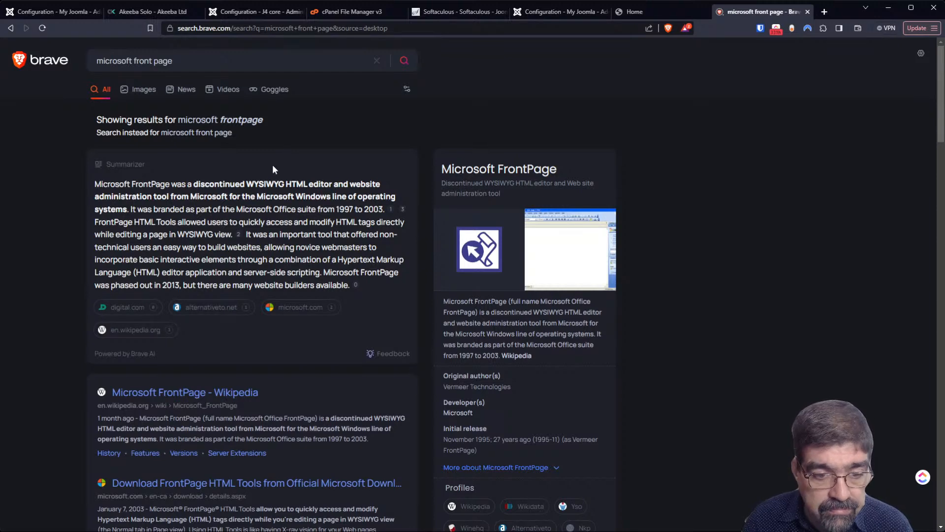
pyautogui.click(222, 96)
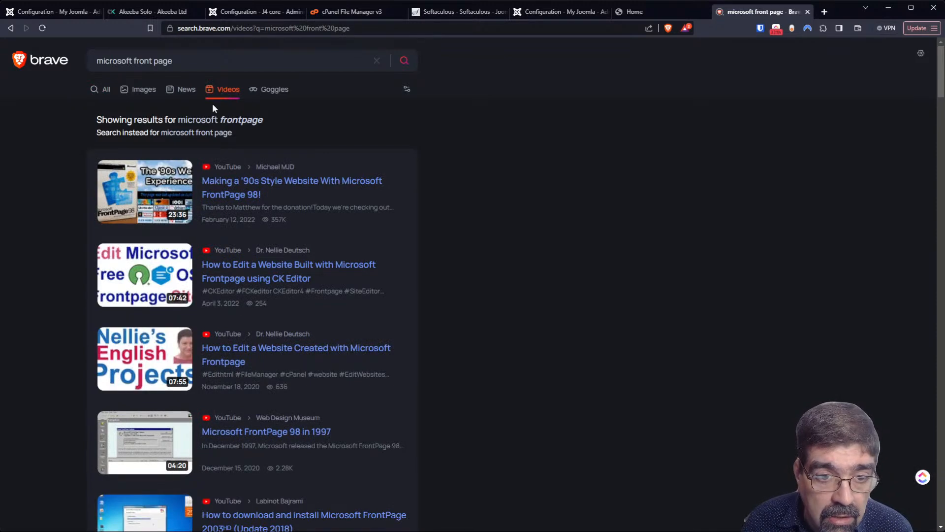
pyautogui.click(143, 199)
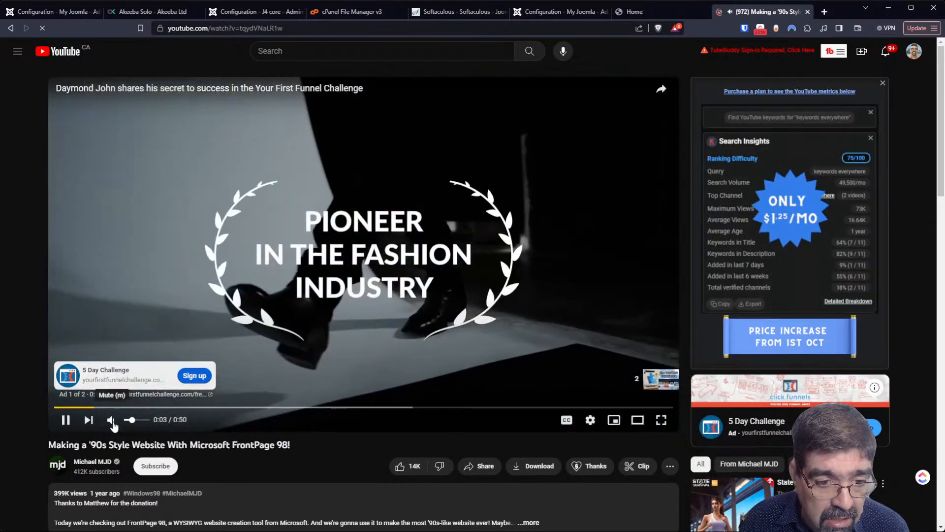
# - Mute and skip the ads, then seek the FrontPage 98 video ahead to about 8:12
pyautogui.click(111, 420)
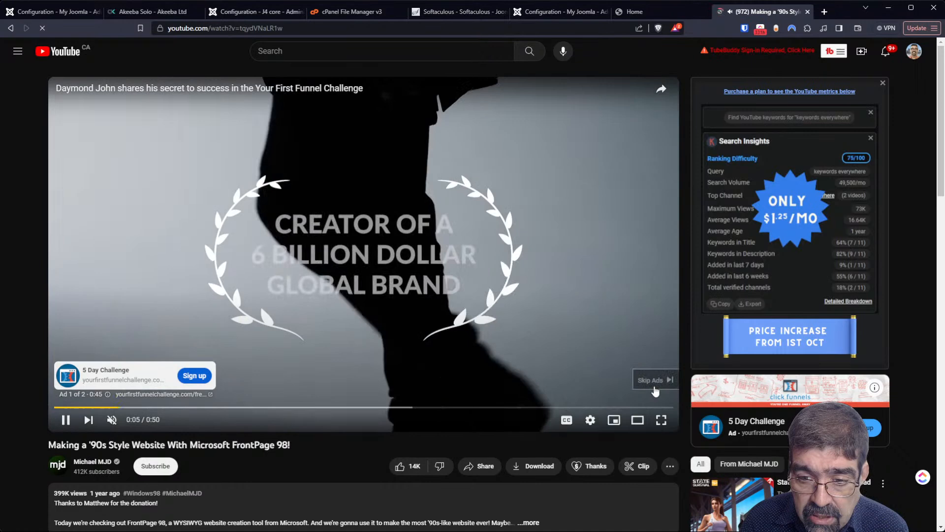
pyautogui.click(654, 387)
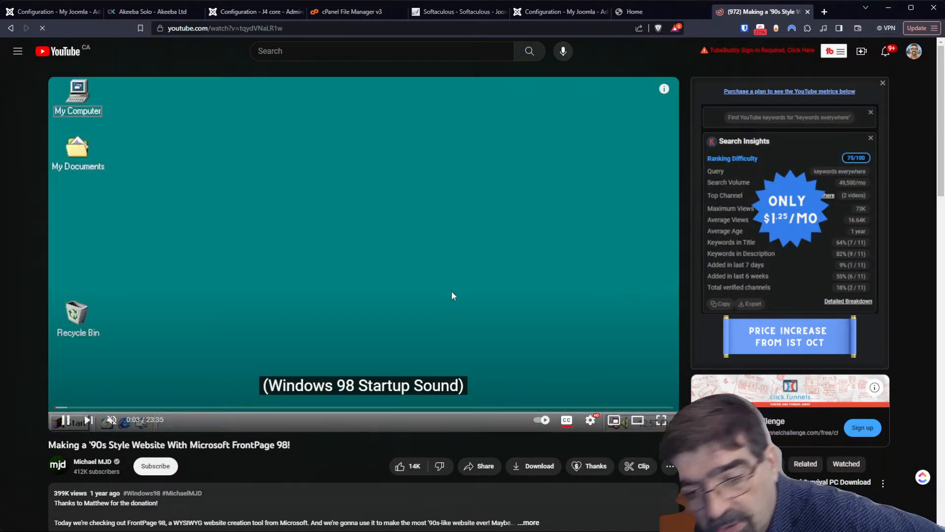
pyautogui.click(117, 408)
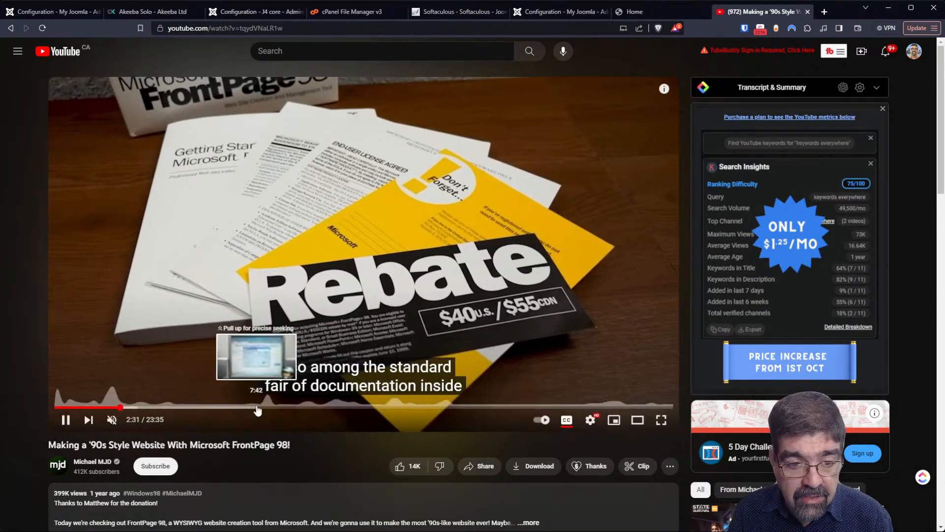
pyautogui.click(264, 407)
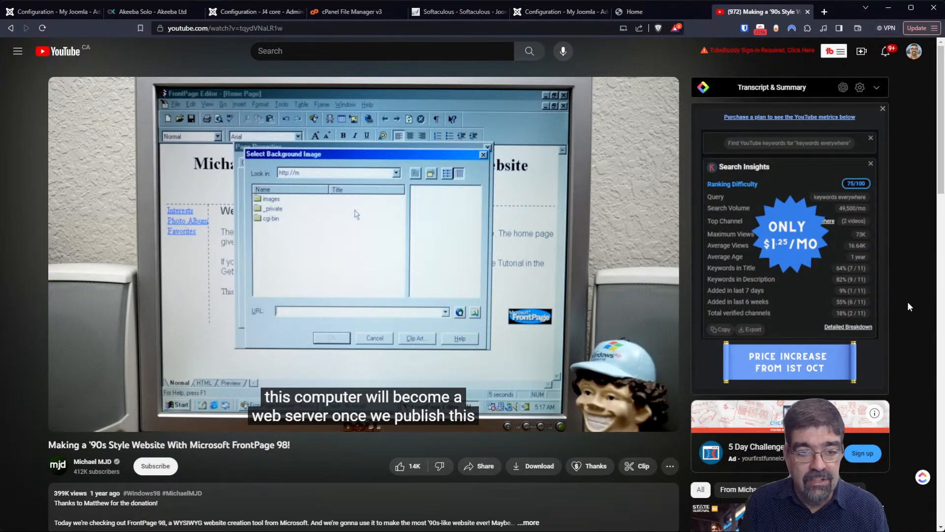
pyautogui.moveTo(193, 383)
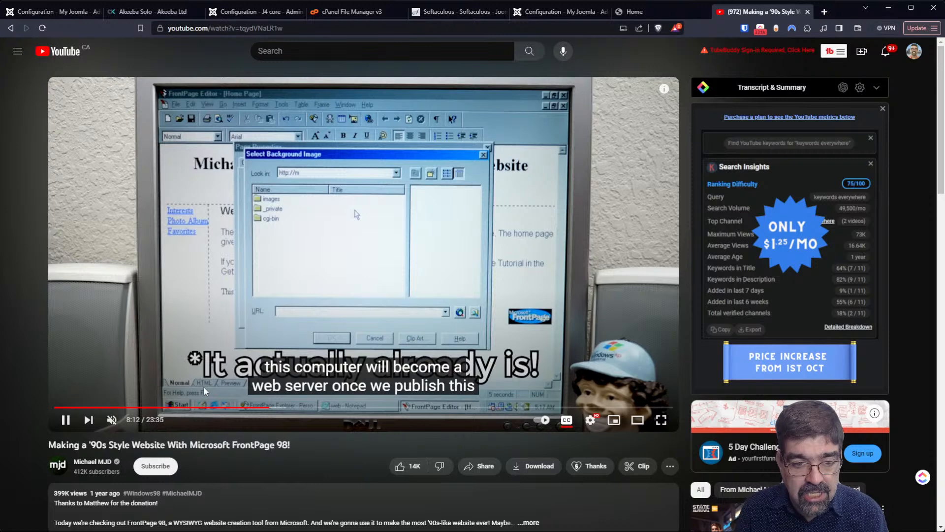
# - Seek ahead to the FrontPage Explorer part, pause at 16:22, and show the basicjoomla.com home page
pyautogui.moveTo(369, 408); pyautogui.dragTo(389, 413)
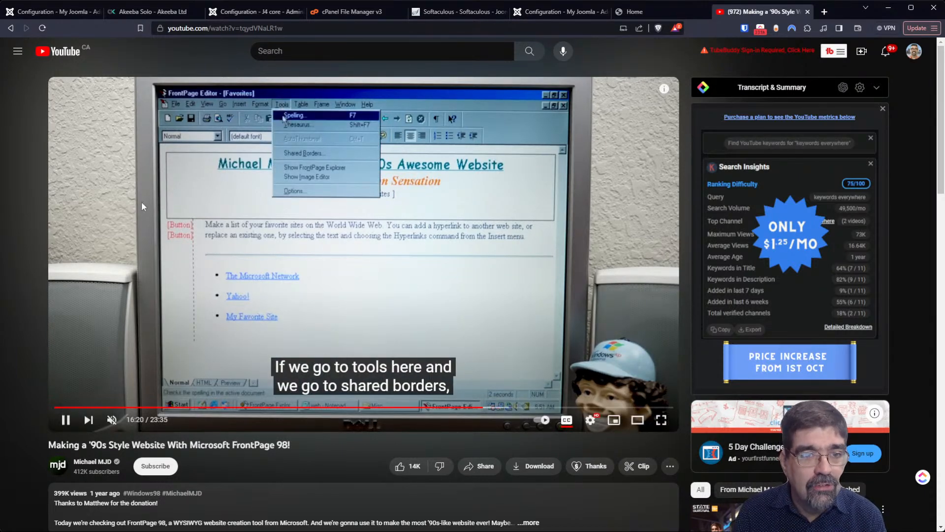
pyautogui.click(66, 429)
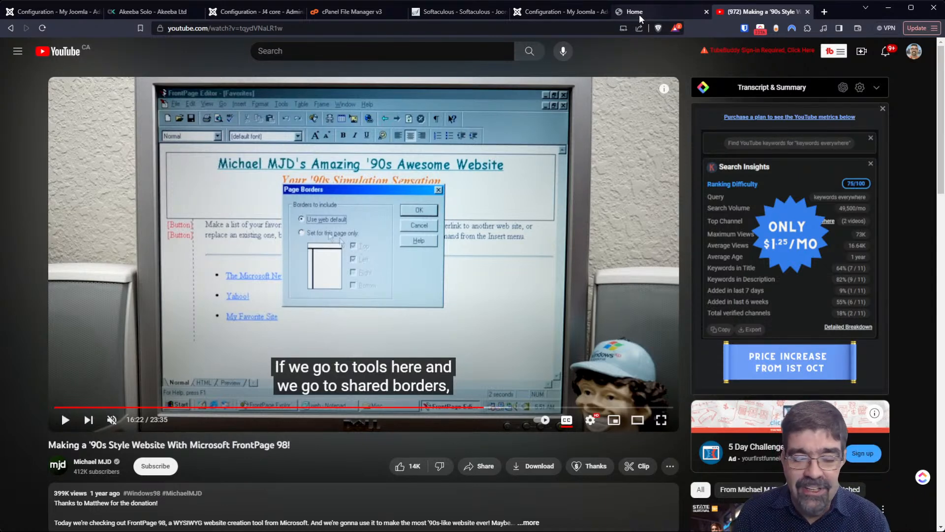
pyautogui.click(639, 14)
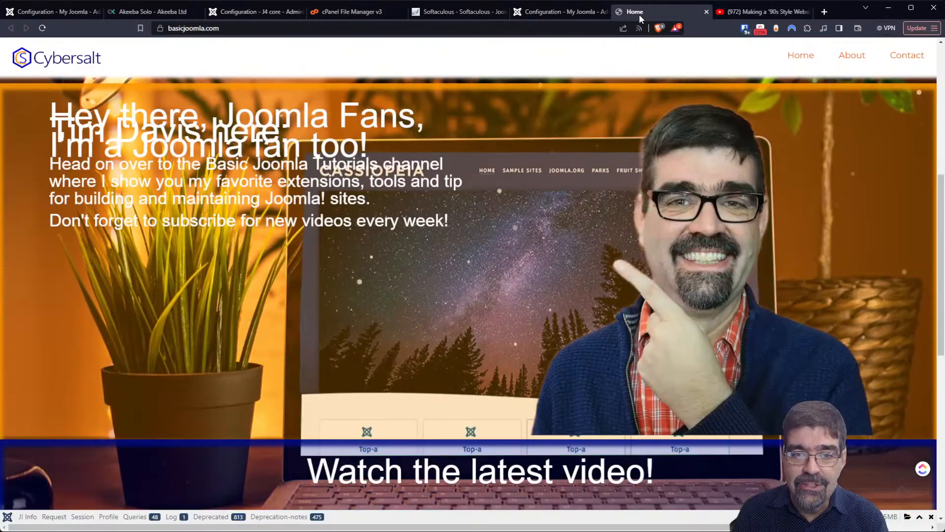